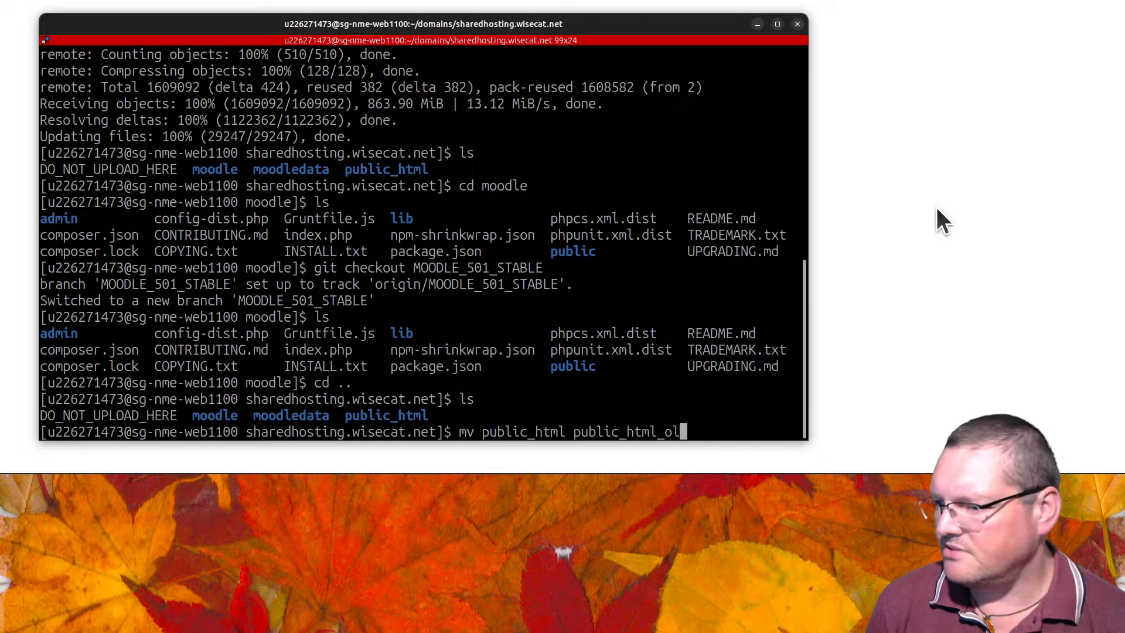
# Step: Rename public_html to public_html_old and symlink moodle/public as public_html in one command
pyautogui.write('d')
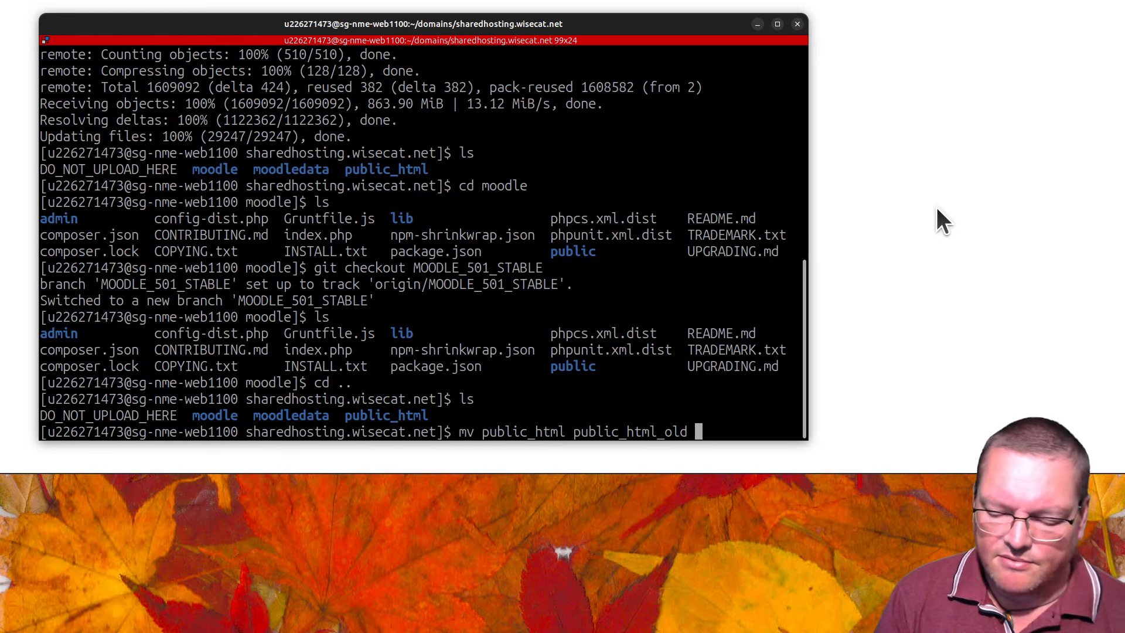
pyautogui.write('&')
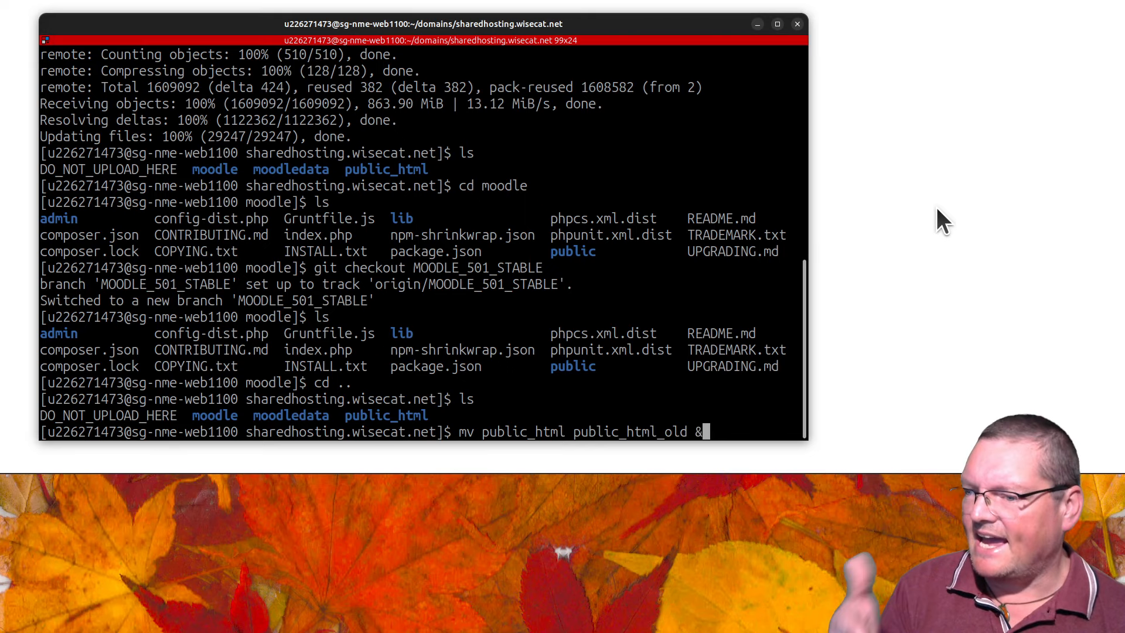
pyautogui.write('&')
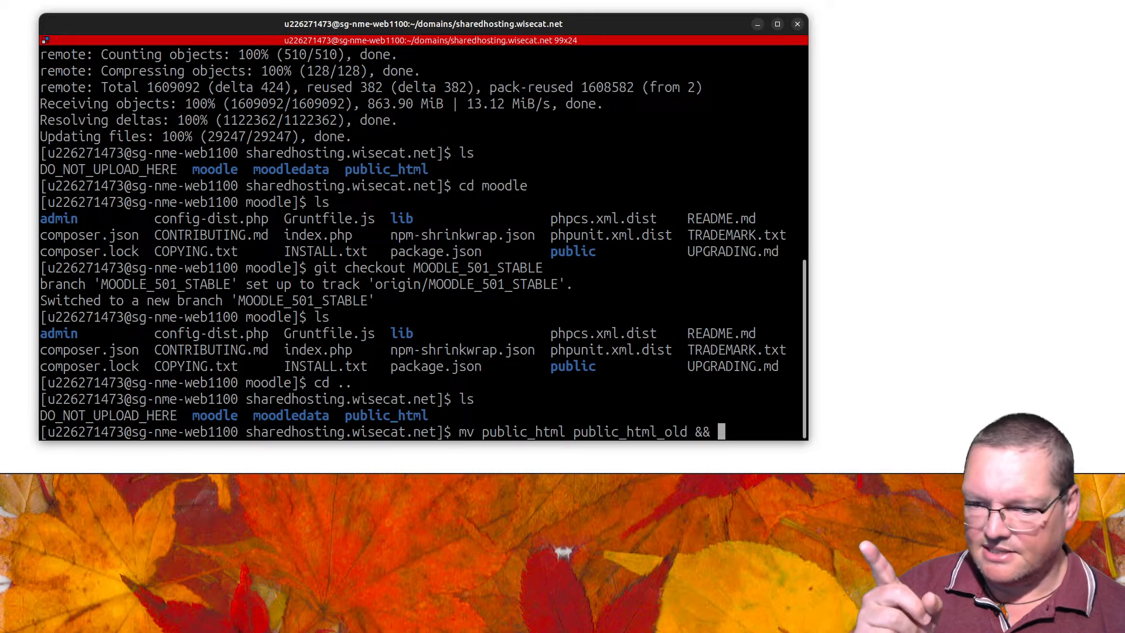
pyautogui.write('ln -s')
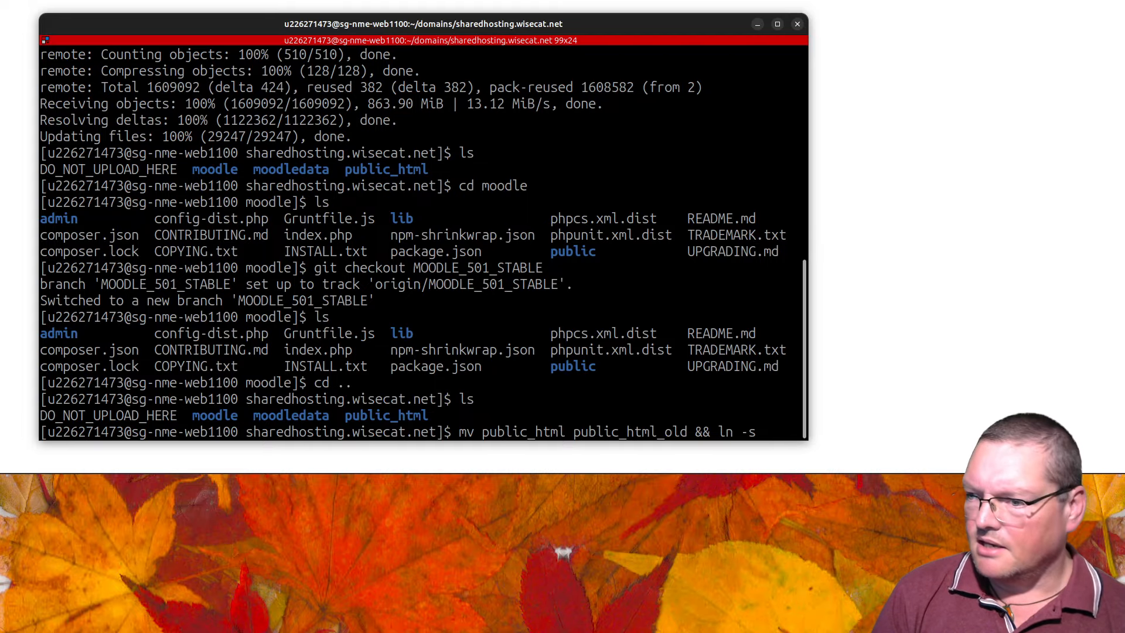
pyautogui.write('moodl')
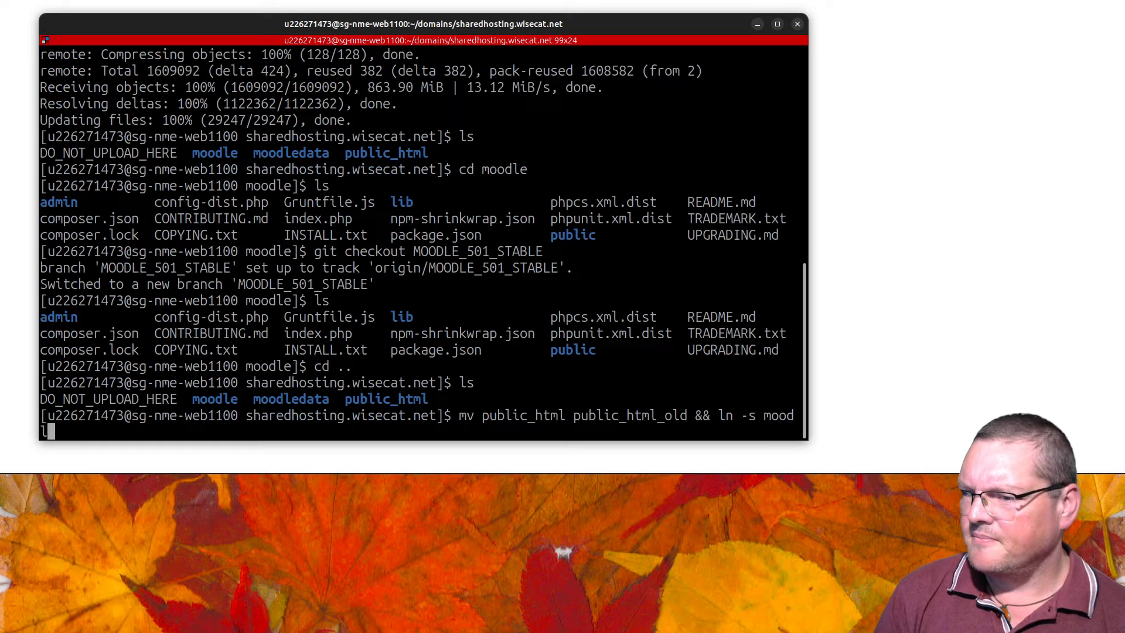
pyautogui.write('e')
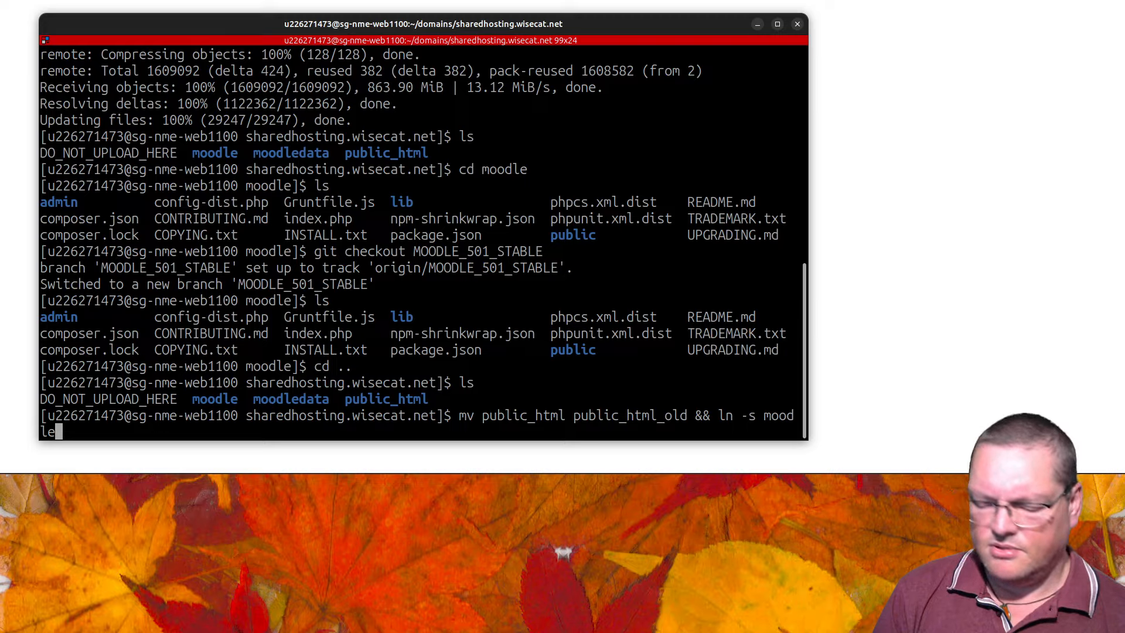
pyautogui.write('/')
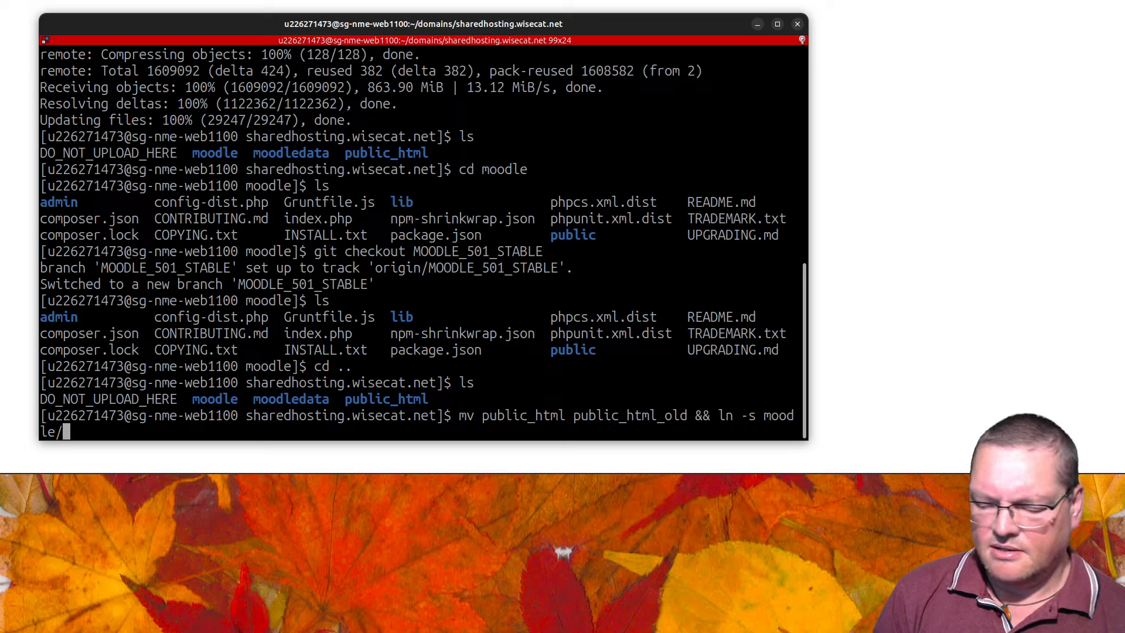
pyautogui.write('pu')
pyautogui.press('Tab')
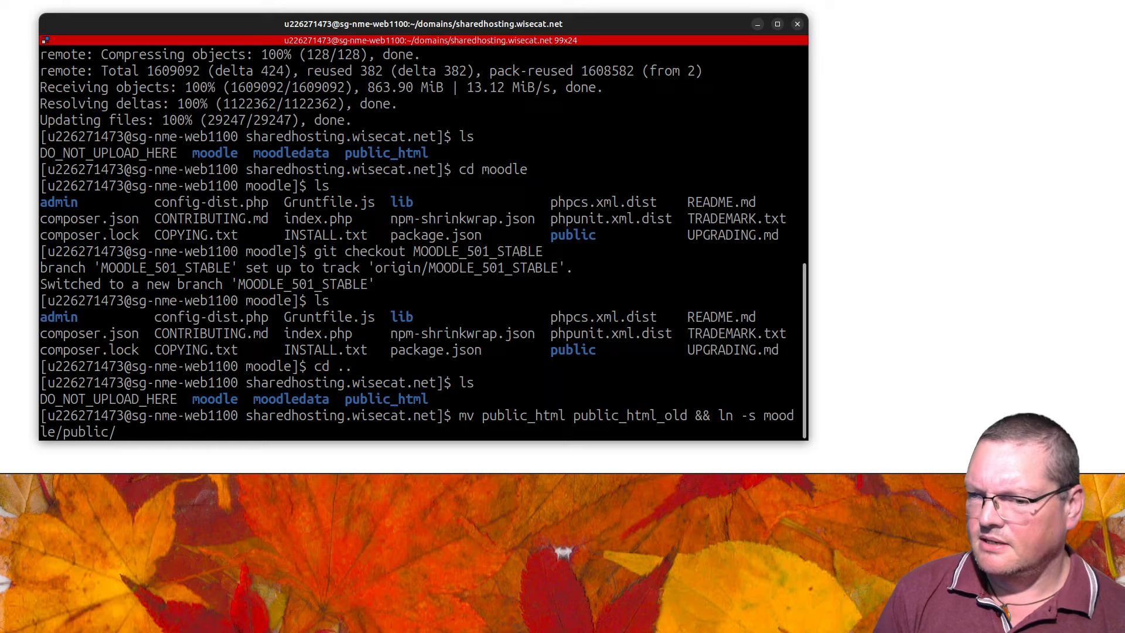
pyautogui.press('BackSpace')
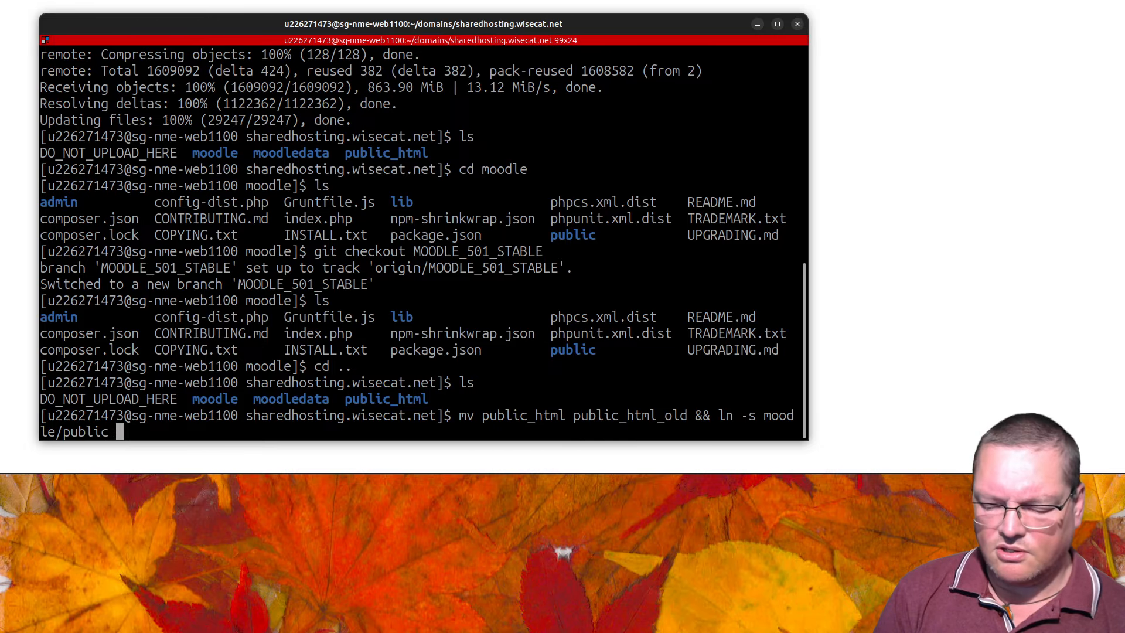
pyautogui.write('publ')
pyautogui.press('Tab')
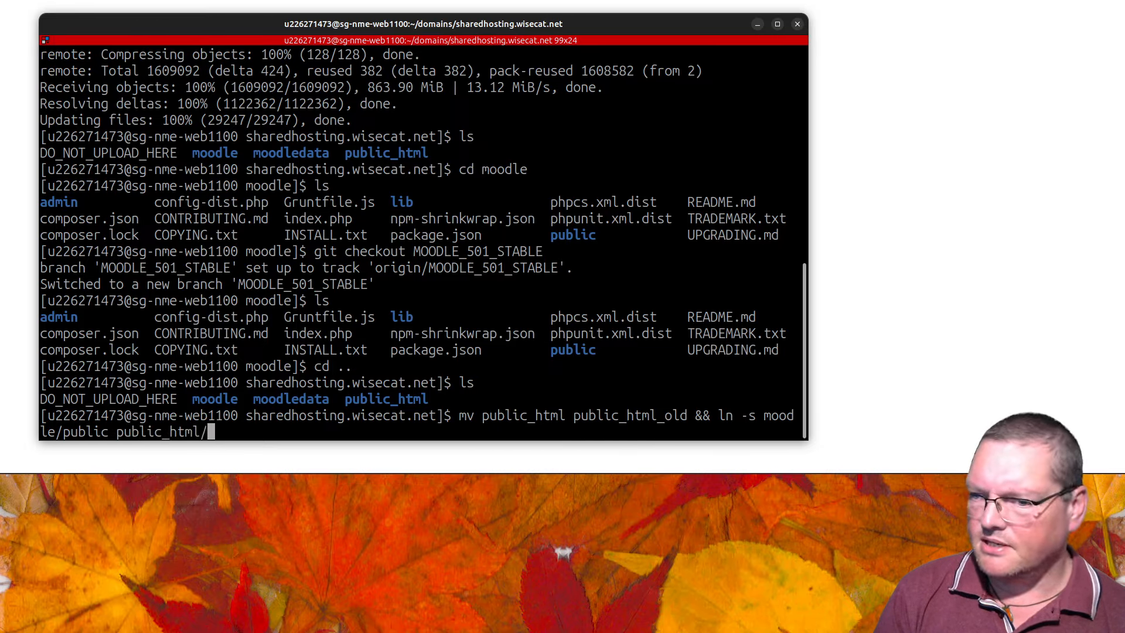
pyautogui.press('BackSpace')
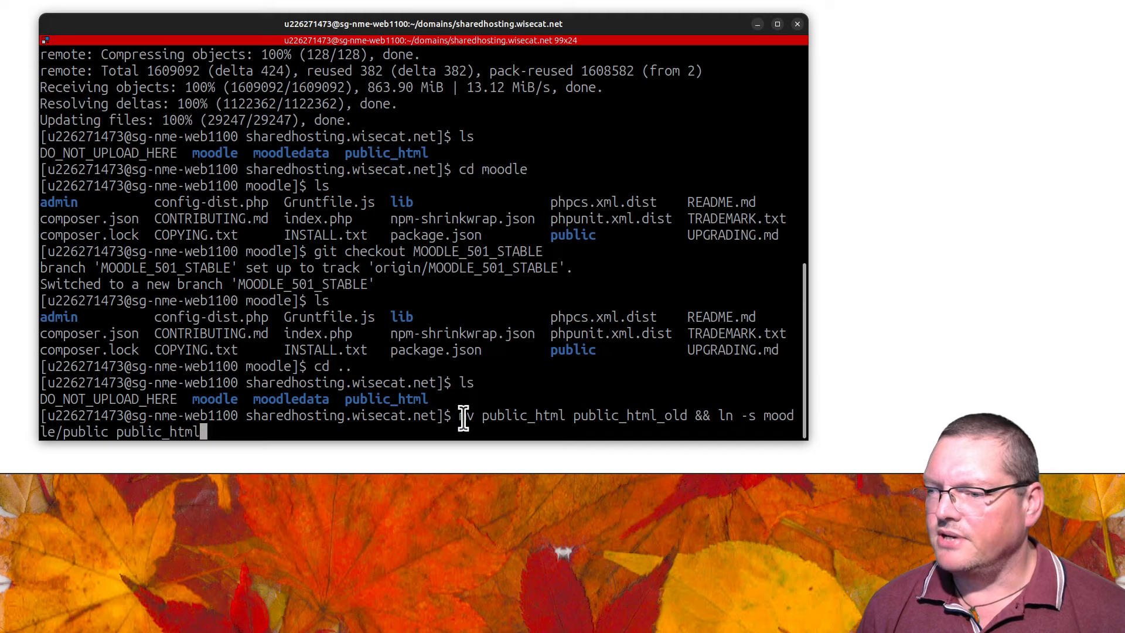
pyautogui.moveTo(482, 417); pyautogui.dragTo(121, 433)
pyautogui.click(181, 432)
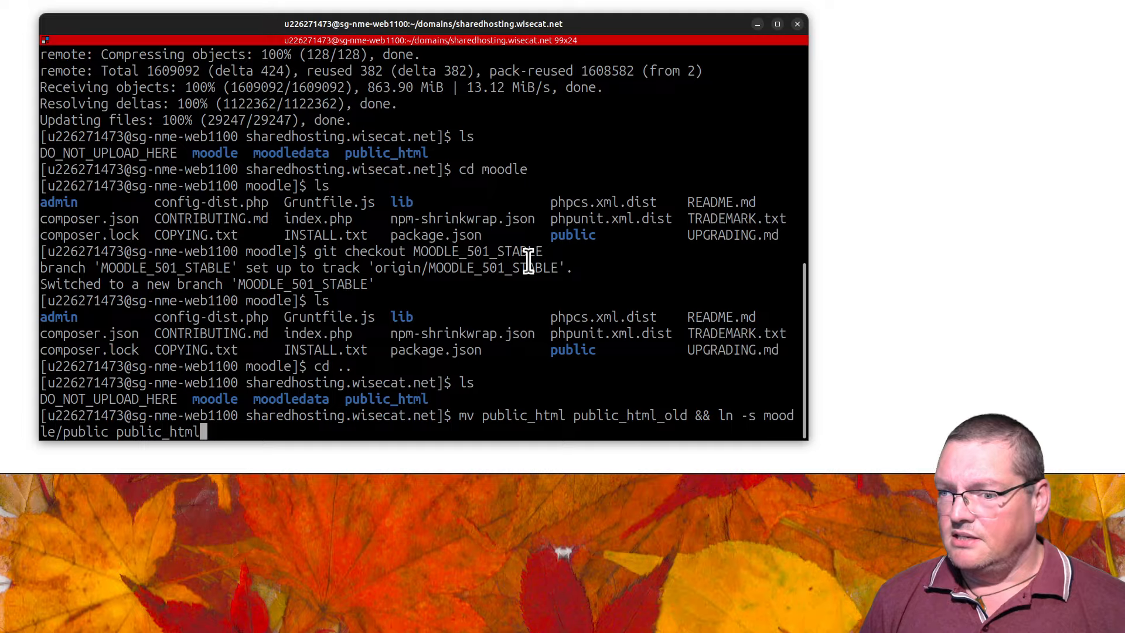
pyautogui.press('Return')
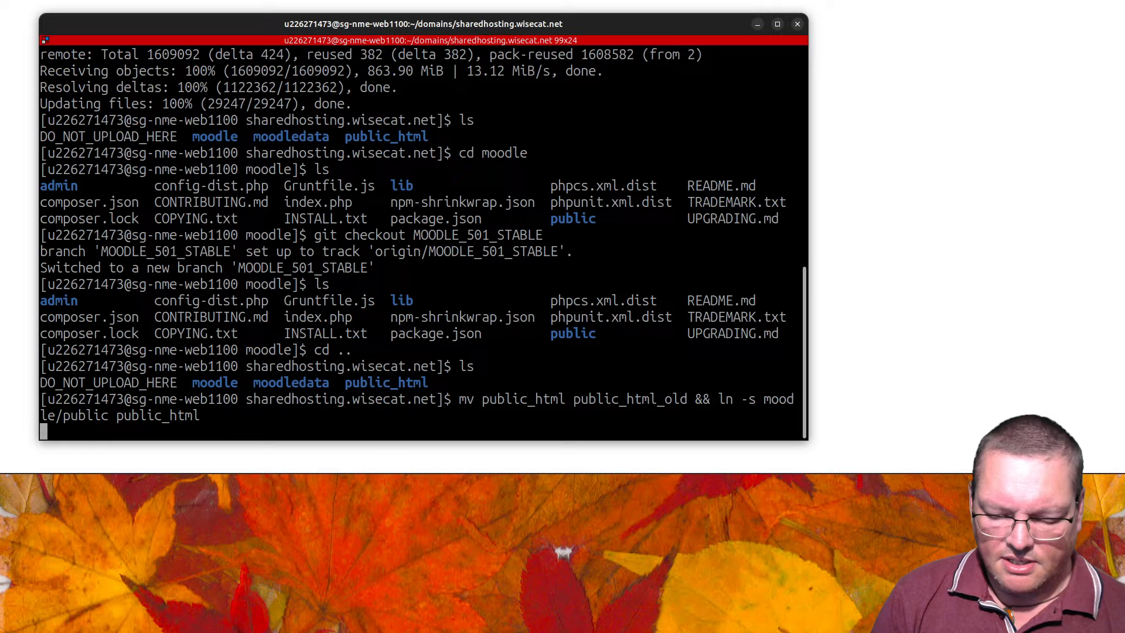
# Step: List the folder with ls -l, highlighting public_html_old and the public_html -> moodle/public link
pyautogui.write('ls -l')
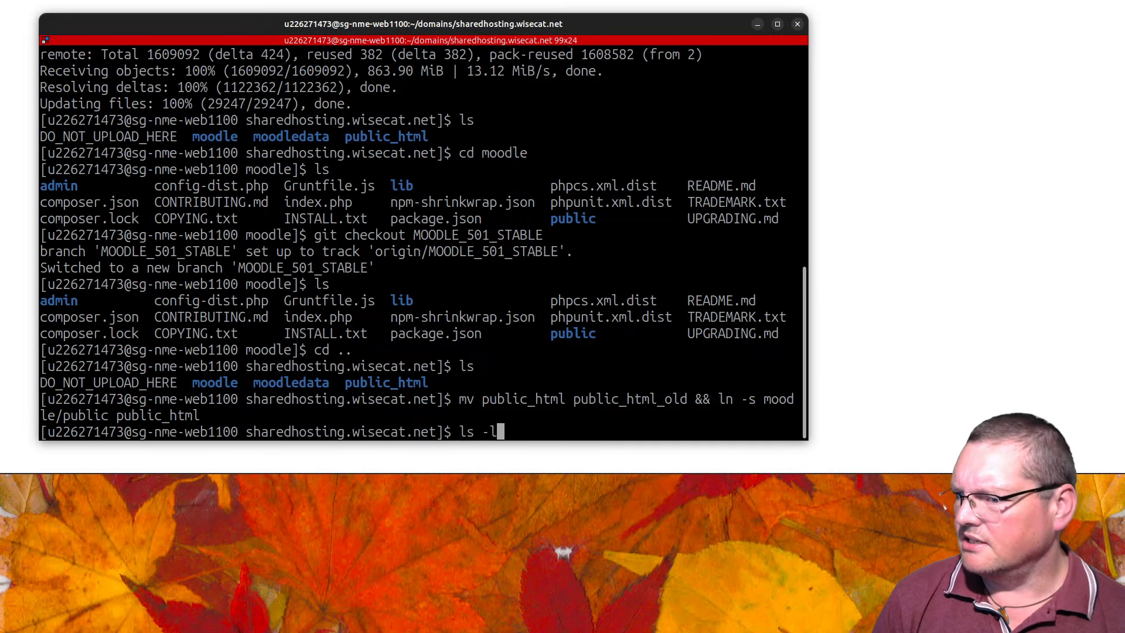
pyautogui.press('Return')
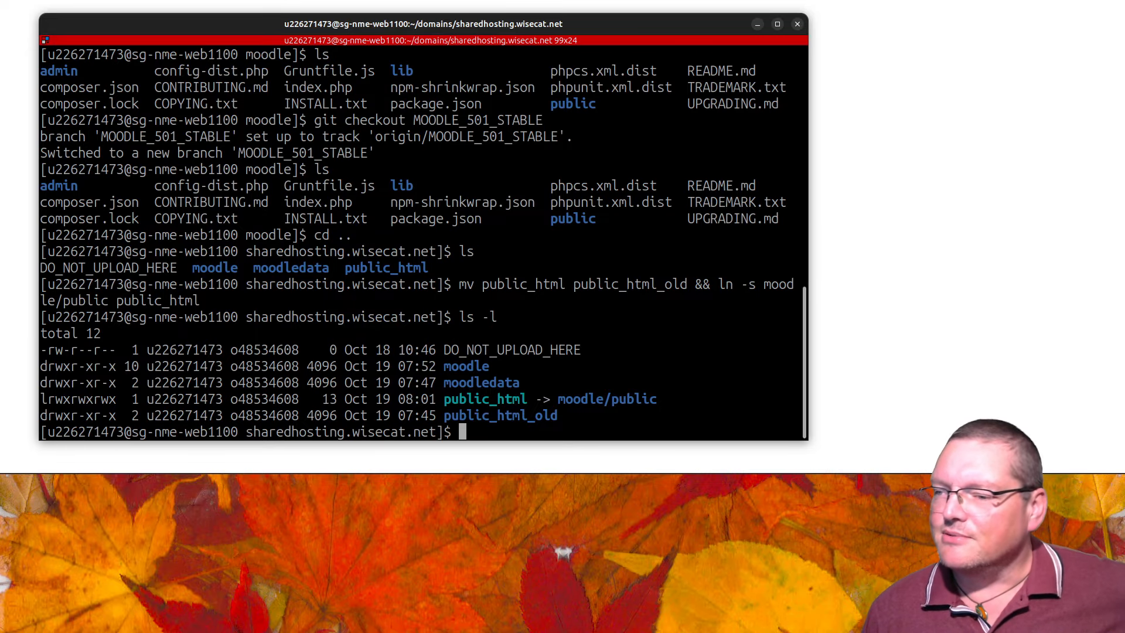
pyautogui.doubleClick(492, 416)
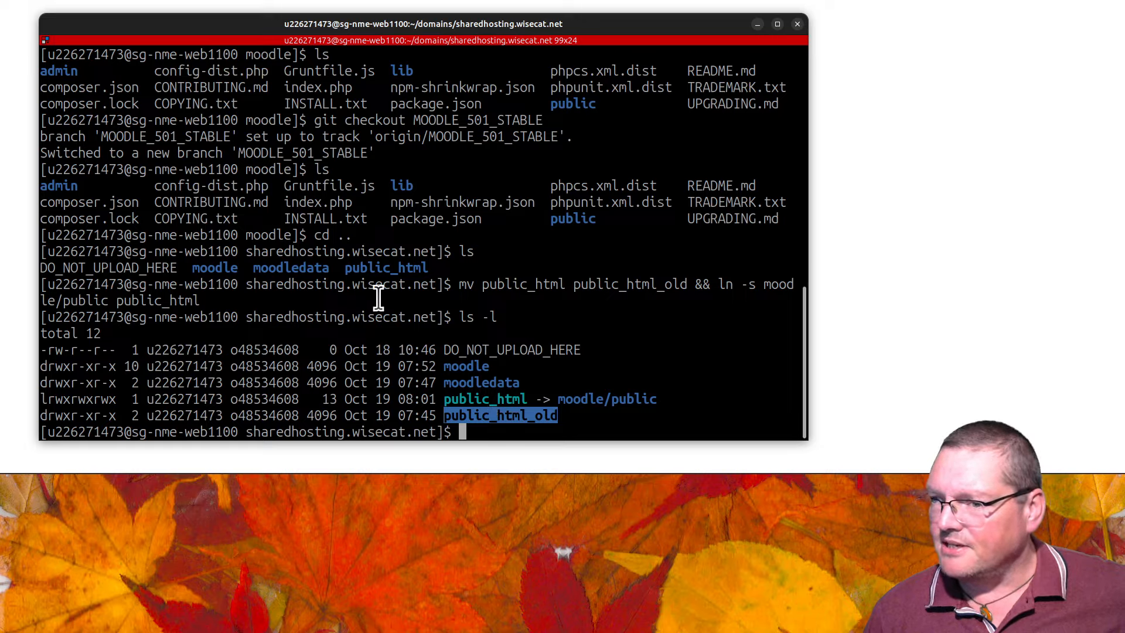
pyautogui.click(463, 419)
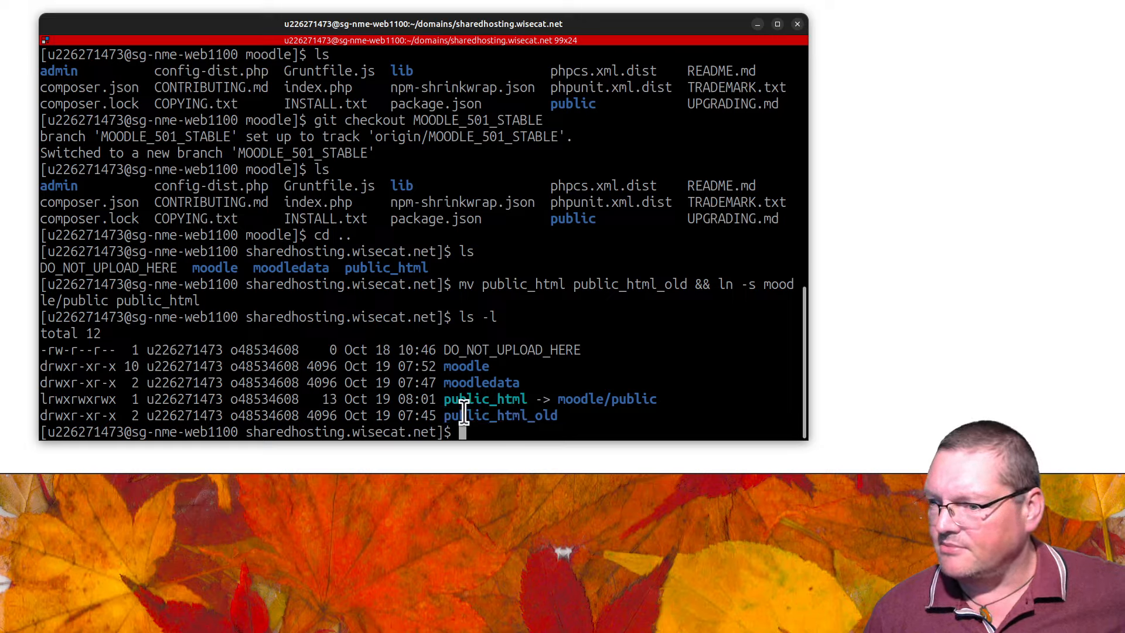
pyautogui.moveTo(472, 419); pyautogui.dragTo(590, 422)
pyautogui.click(564, 412)
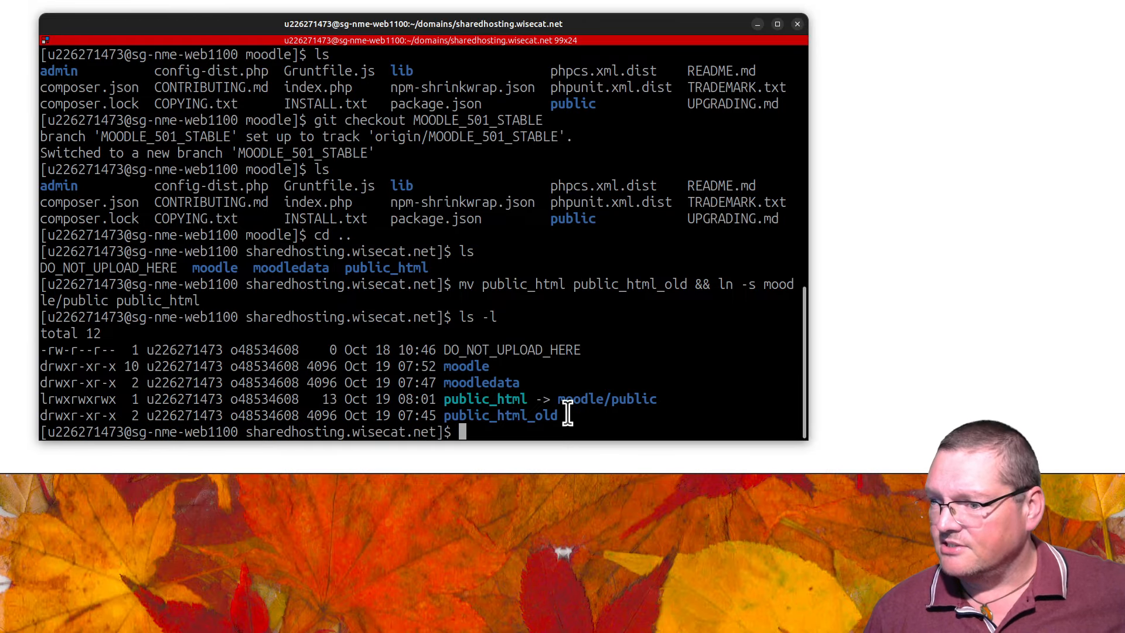
pyautogui.moveTo(557, 414); pyautogui.dragTo(469, 405)
pyautogui.click(460, 400)
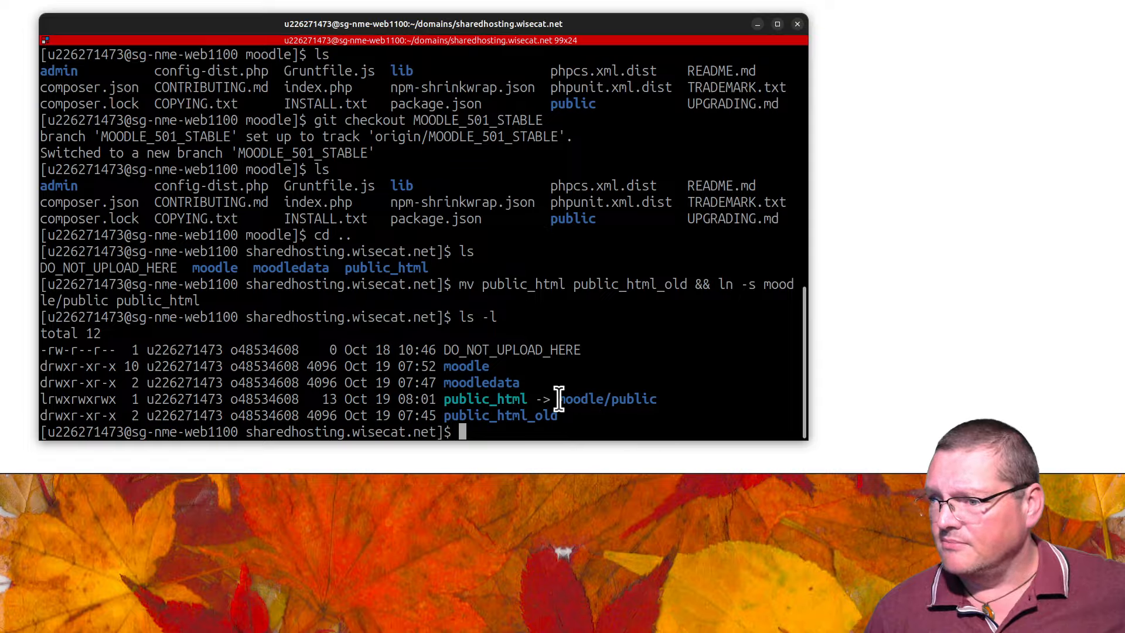
pyautogui.moveTo(557, 398); pyautogui.dragTo(651, 402)
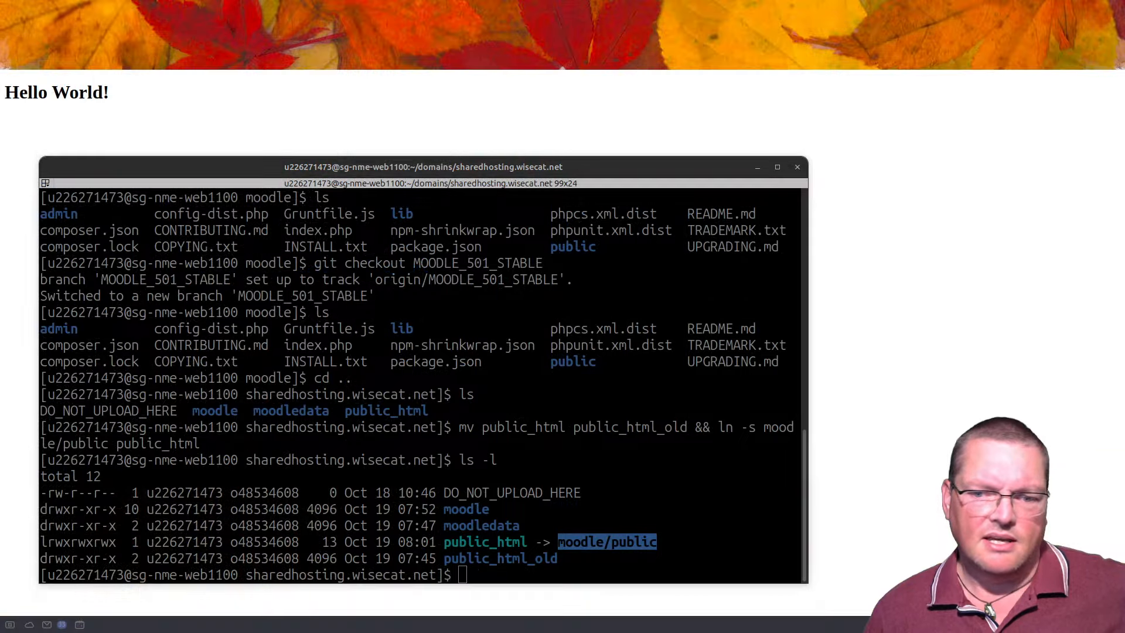
# Step: Reload the site to launch the Moodle installer, choose English, and review the Moodle directory path
pyautogui.click(237, 159)
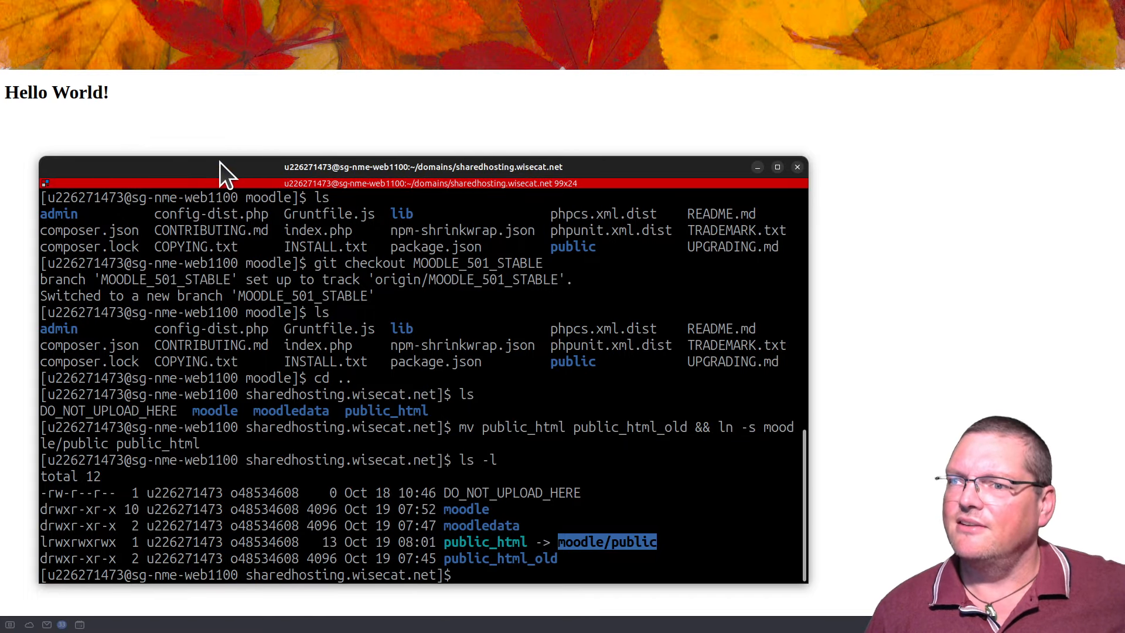
pyautogui.moveTo(220, 163); pyautogui.dragTo(0, 566)
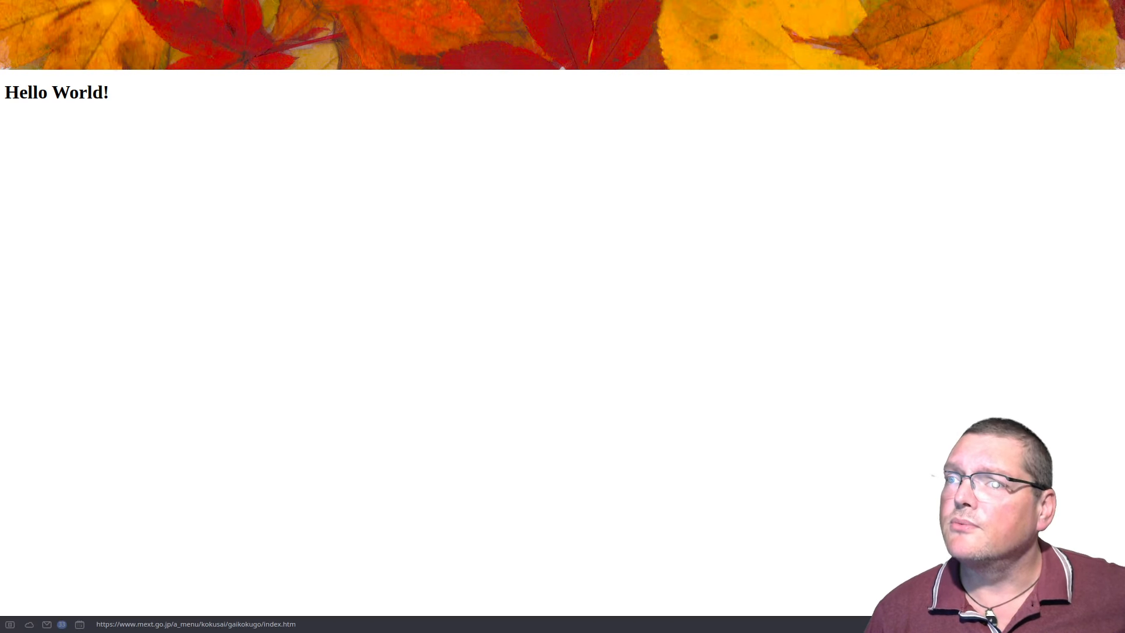
pyautogui.press('F5')
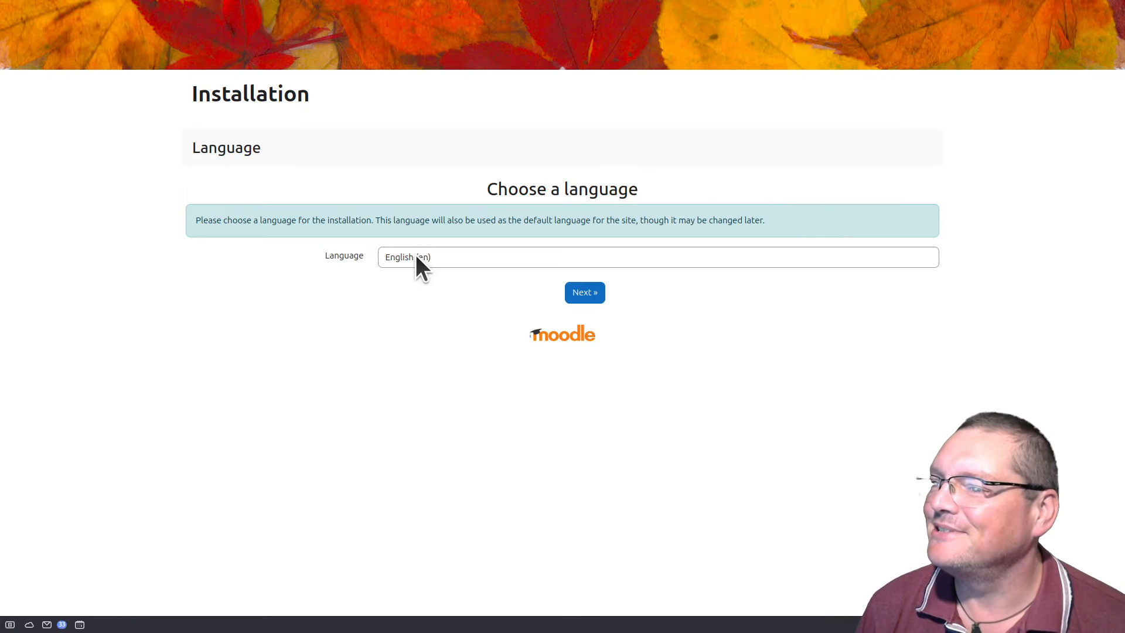
pyautogui.click(591, 287)
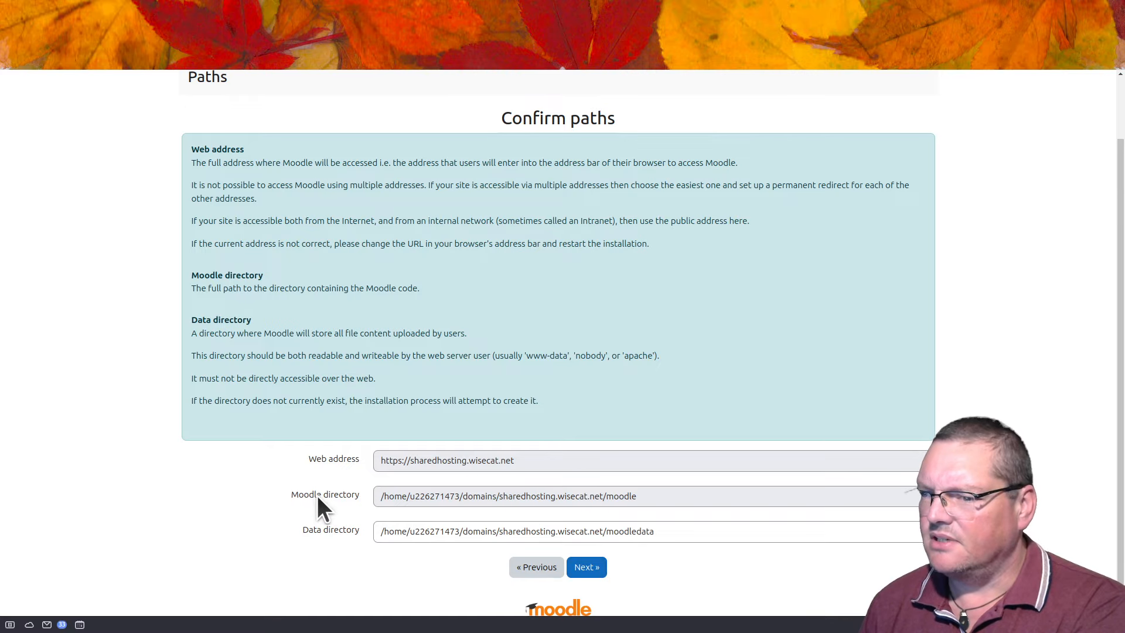
pyautogui.moveTo(315, 494); pyautogui.dragTo(447, 546)
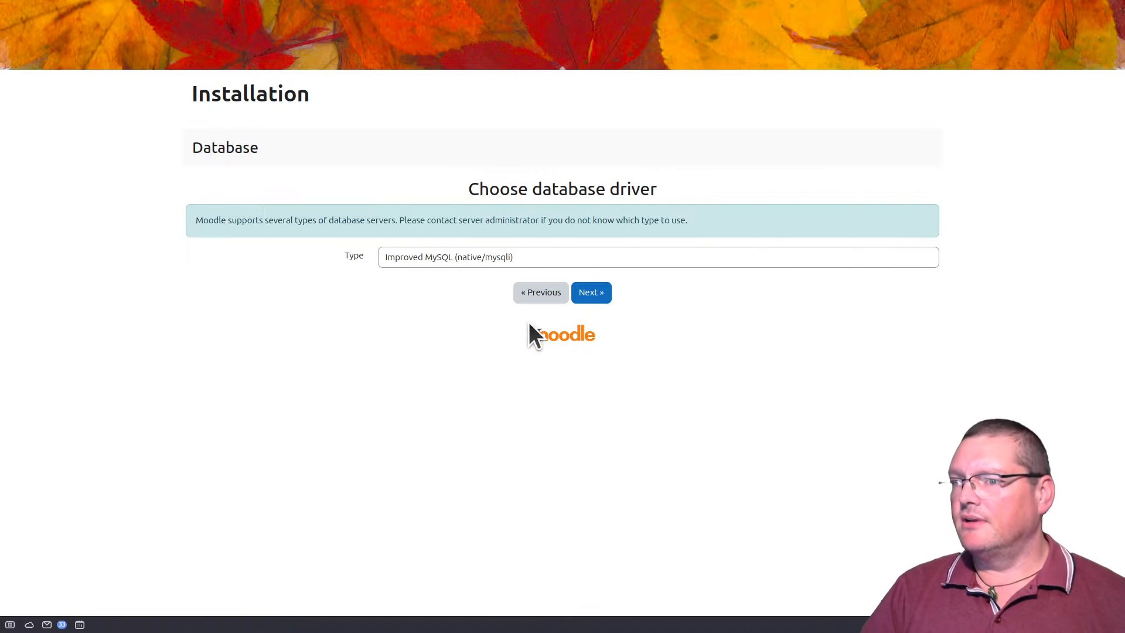
# Step: Keep Improved MySQL (native/mysqli) as the database driver and continue to its settings
pyautogui.click(515, 261)
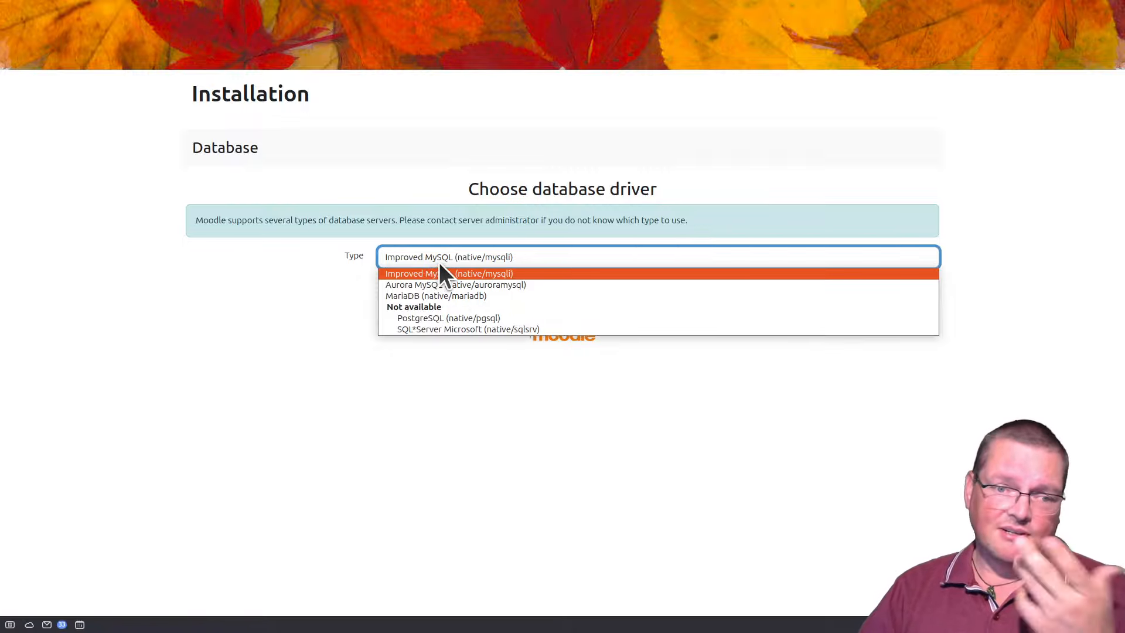
pyautogui.click(385, 379)
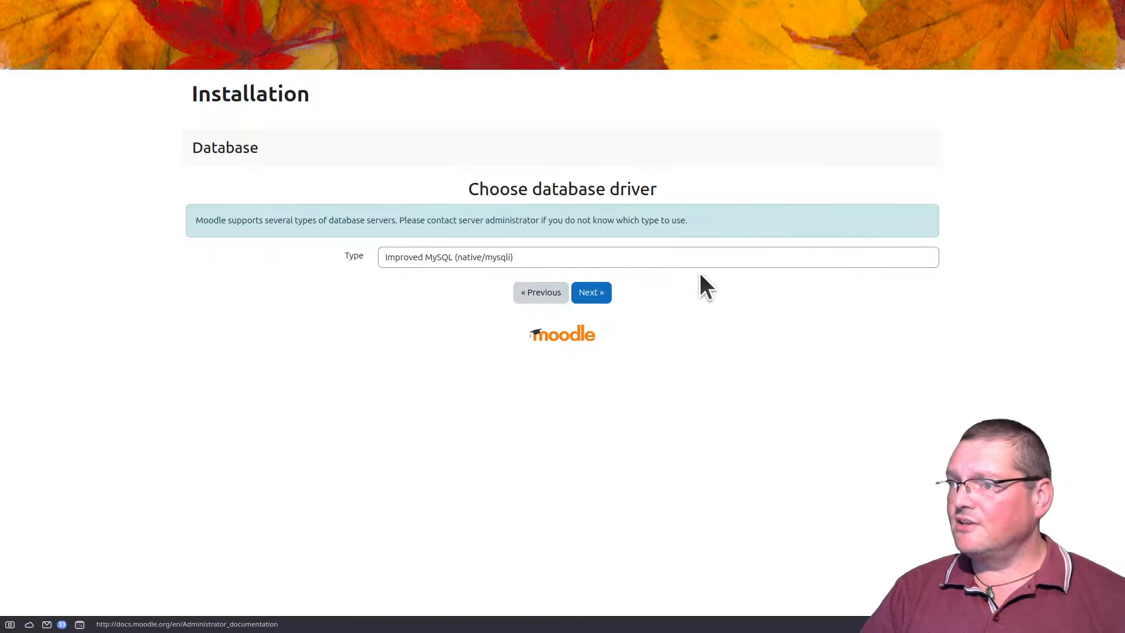
pyautogui.click(590, 292)
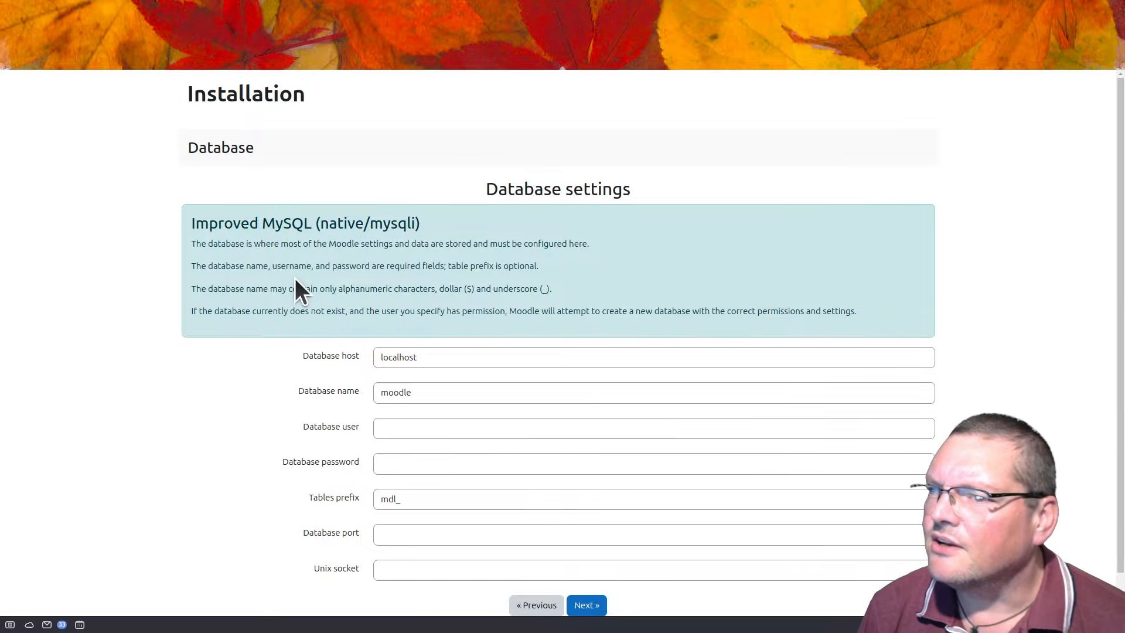
# Step: Paste the hosting database name as Database name and Database user, then paste the database password
pyautogui.scroll(-1, 290, 292)
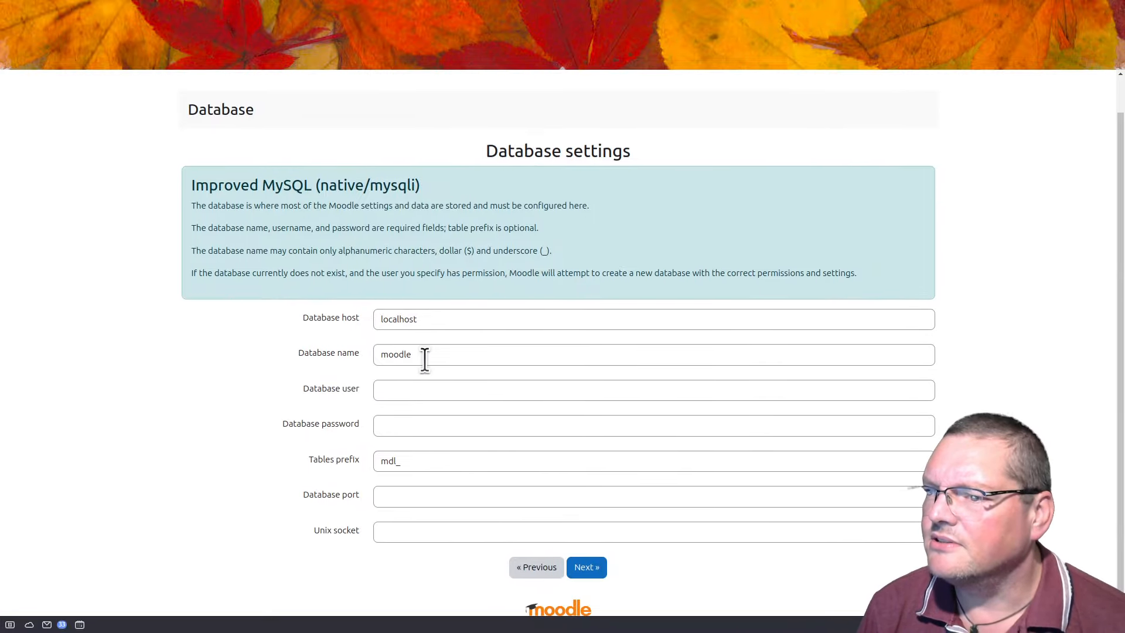
pyautogui.doubleClick(425, 355)
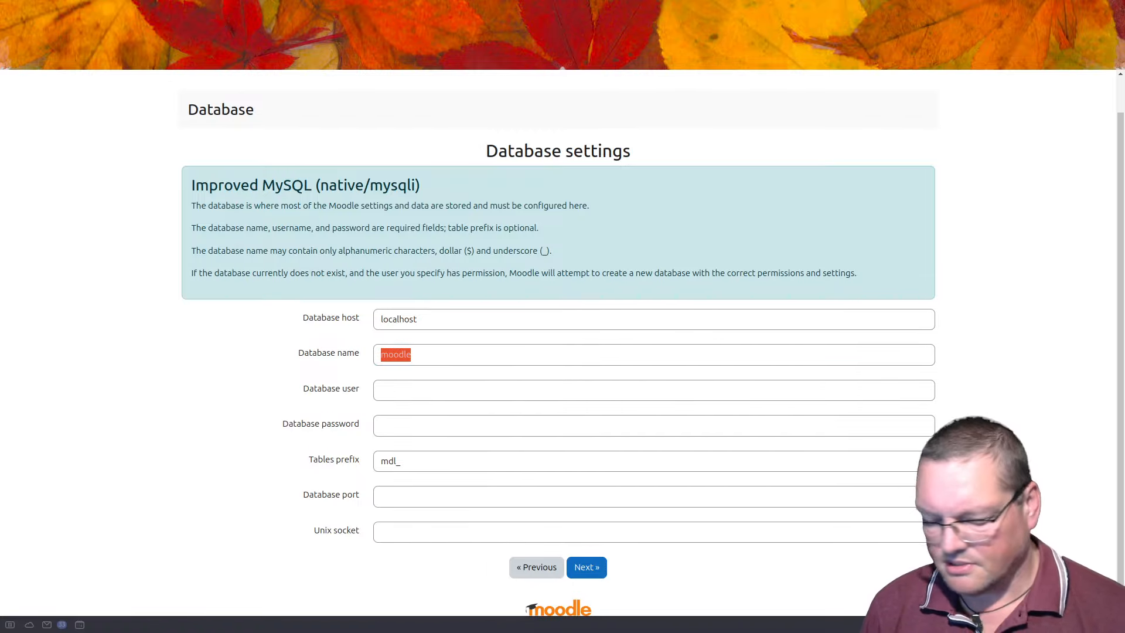
pyautogui.doubleClick(460, 355)
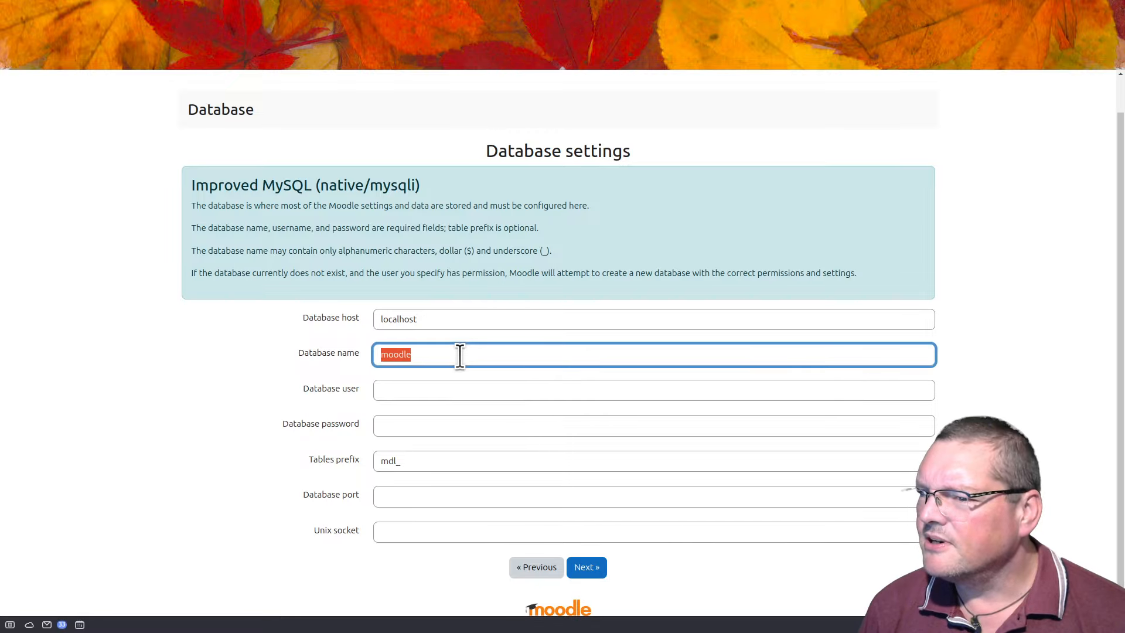
pyautogui.write('u226271473_moodle501')
pyautogui.click(443, 393)
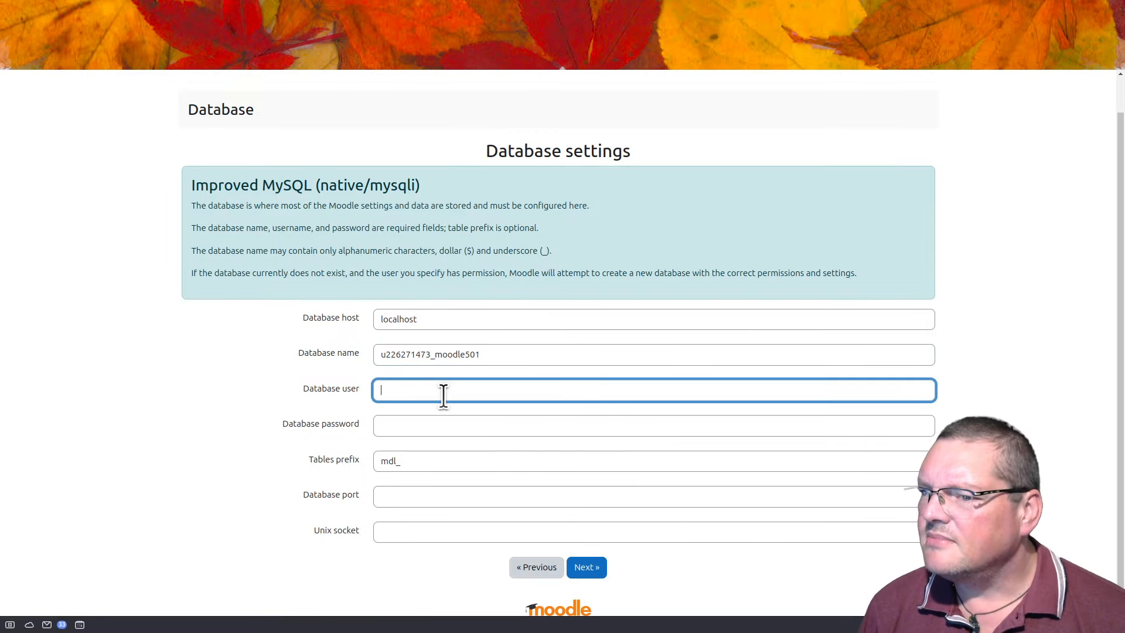
pyautogui.write('u226271473_moodle501')
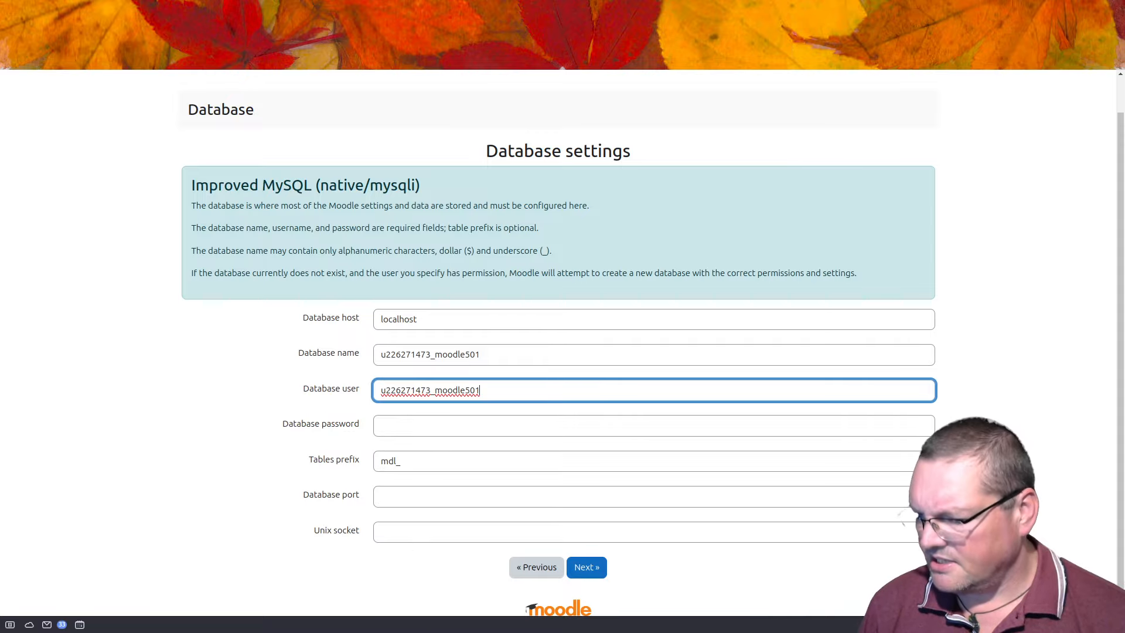
pyautogui.hotkey('alt', 'Tab')
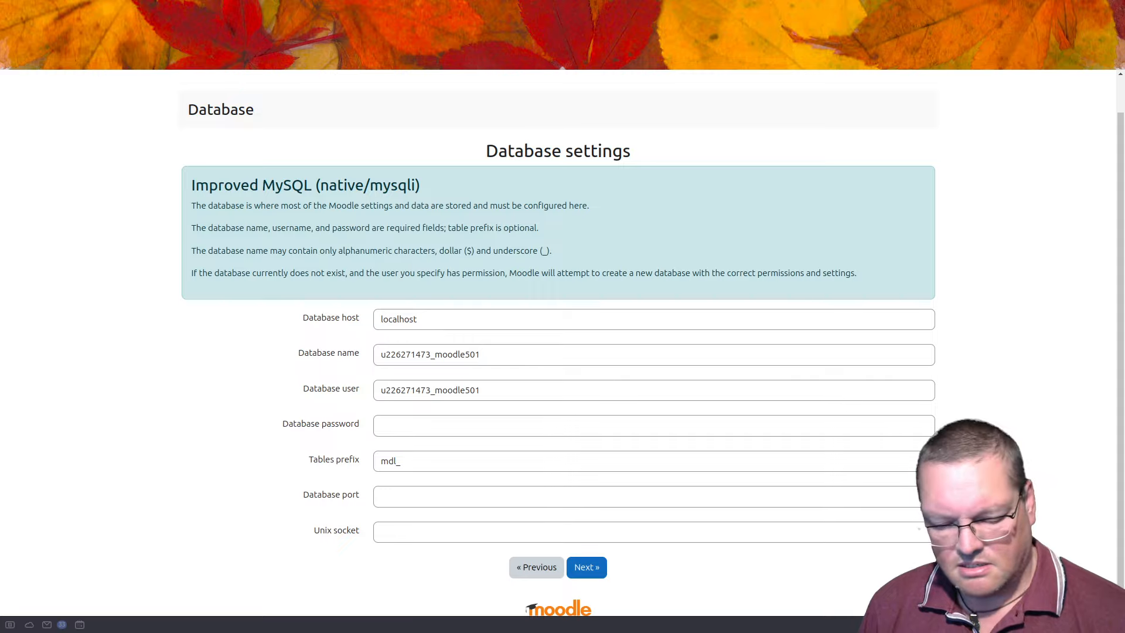
pyautogui.click(431, 427)
pyautogui.hotkey('ctrl', 'v')
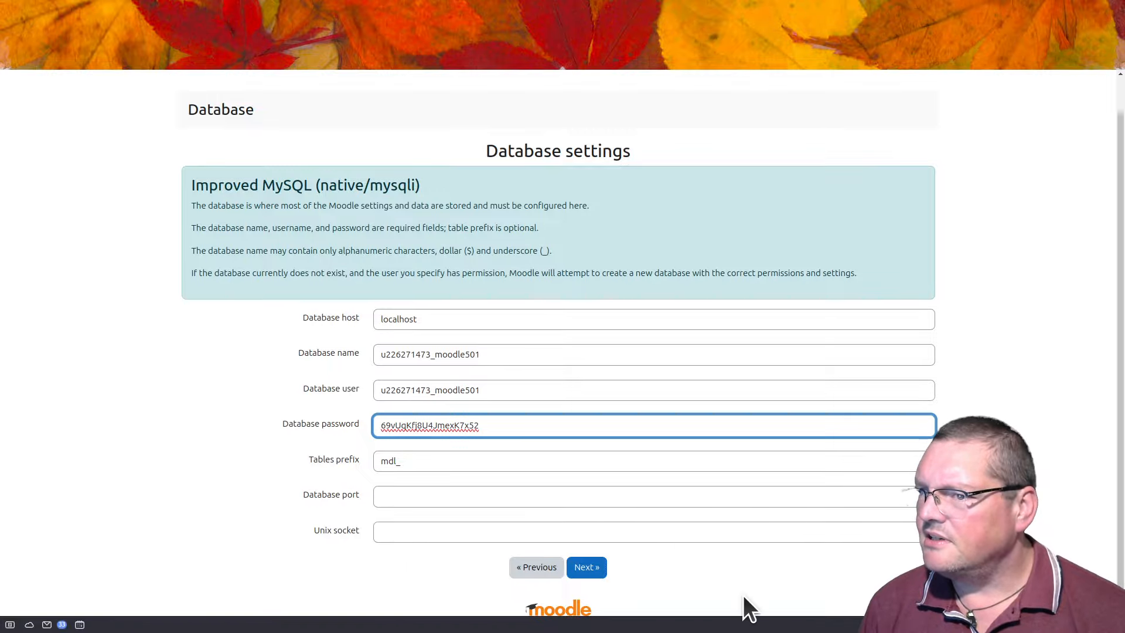
# Step: Submit the database settings, then reload and resend the form after the connection error
pyautogui.click(588, 567)
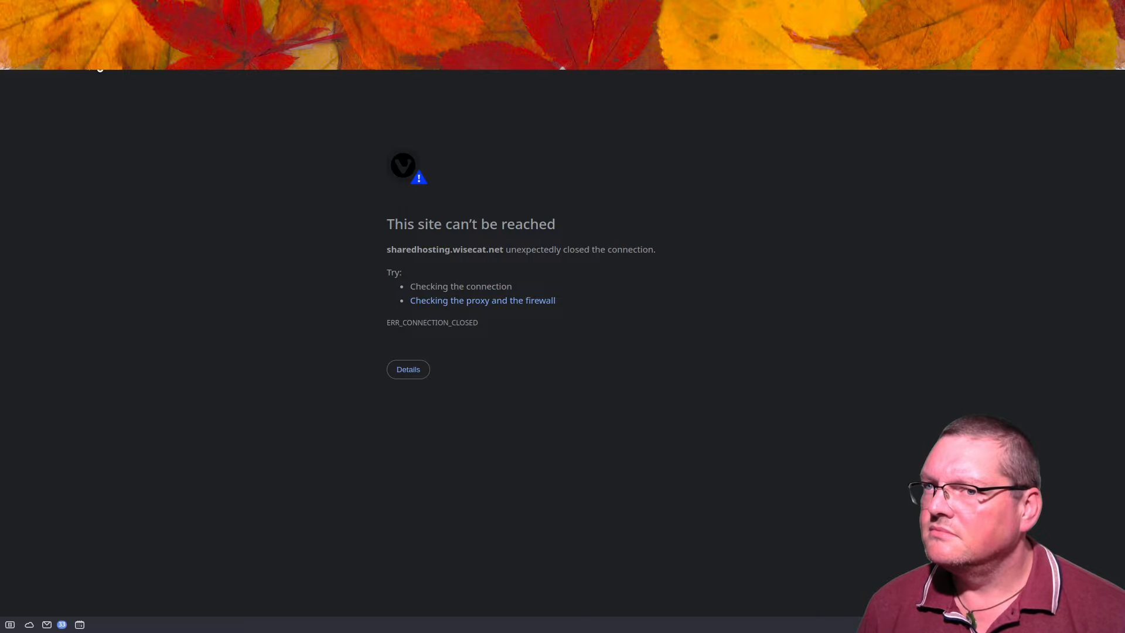
pyautogui.click(90, 44)
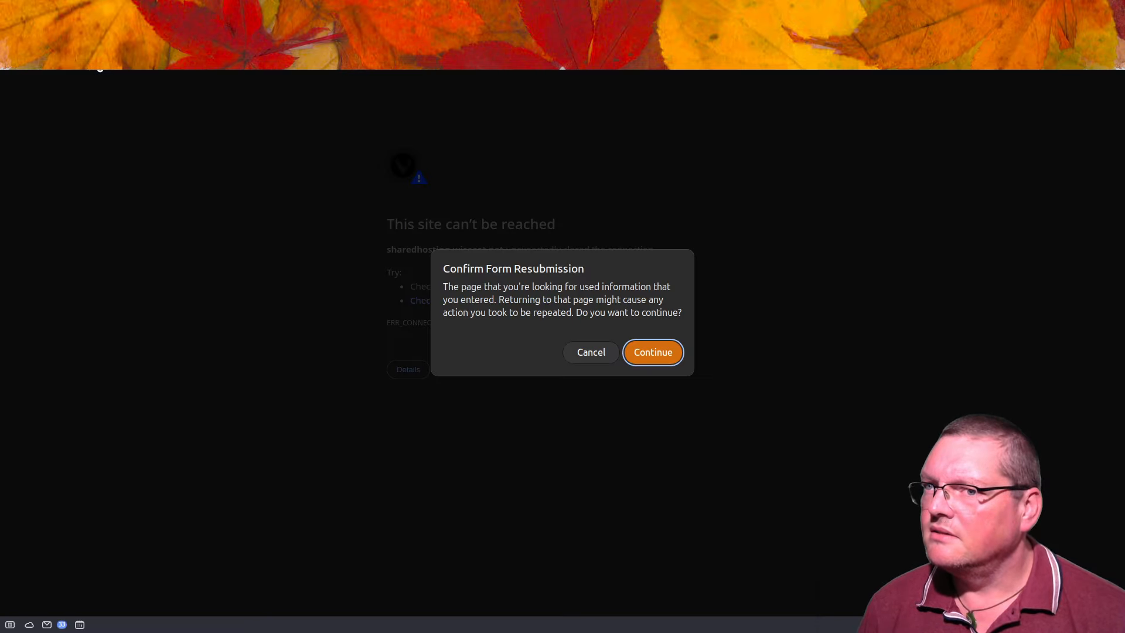
pyautogui.click(659, 354)
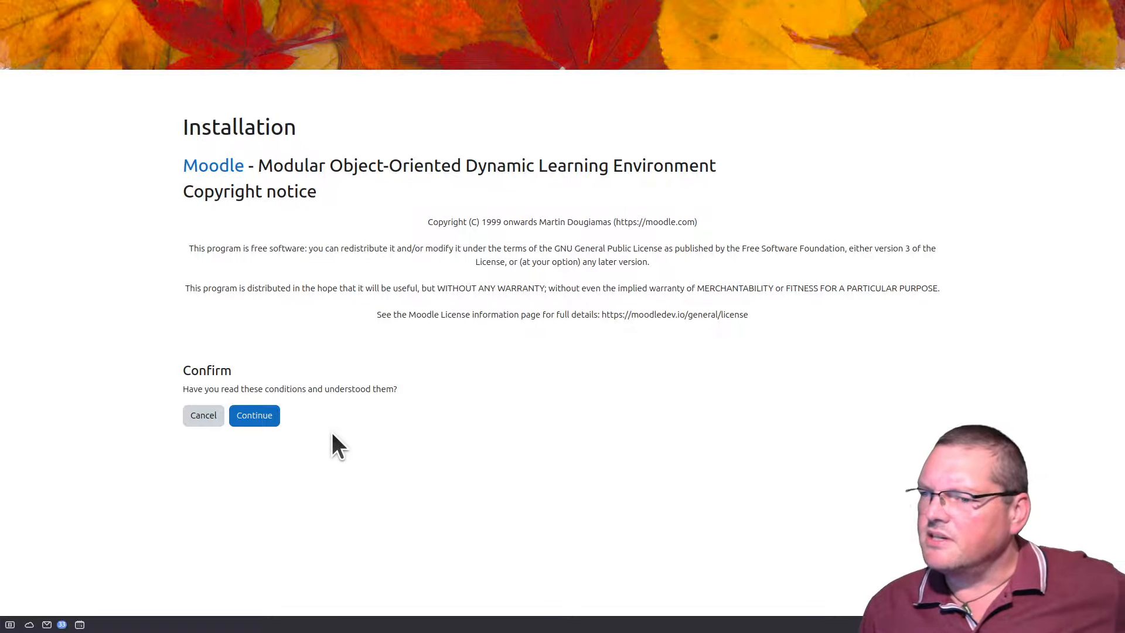
# Step: Accept the copyright notice and note the server-check warning requiring dbtype 'mariadb' in config.php
pyautogui.click(273, 431)
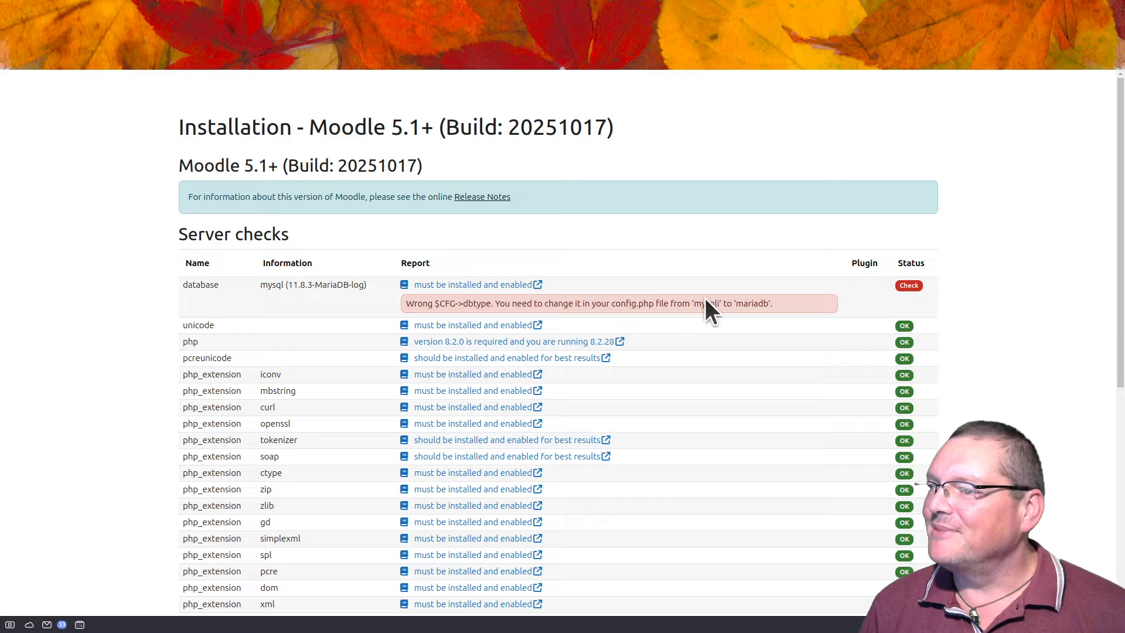
pyautogui.moveTo(512, 303); pyautogui.dragTo(689, 303)
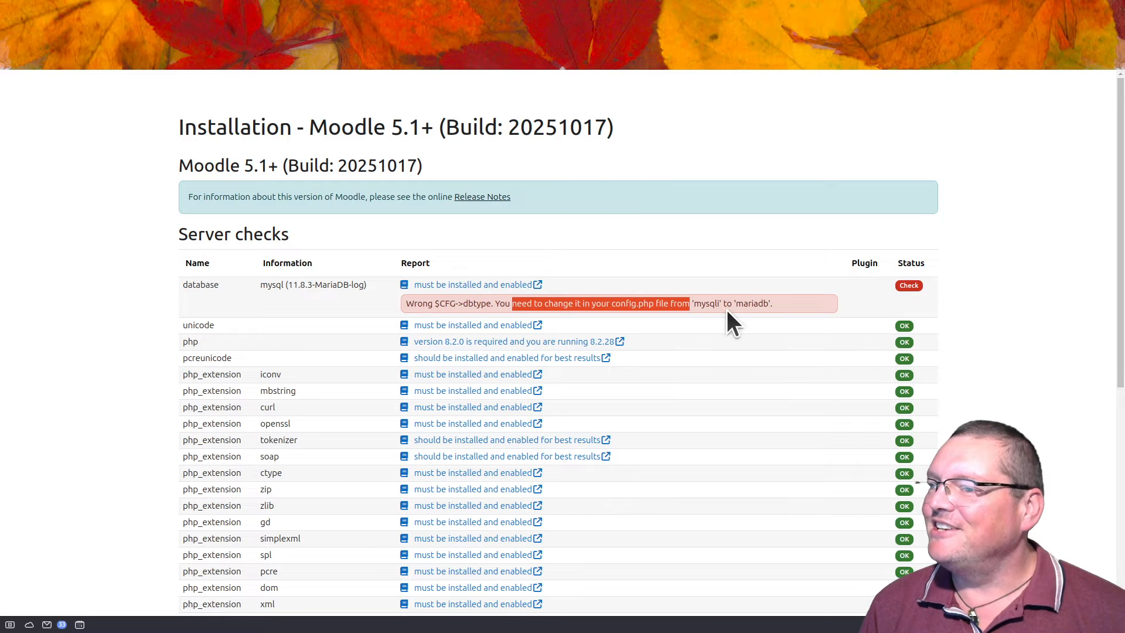
pyautogui.click(782, 308)
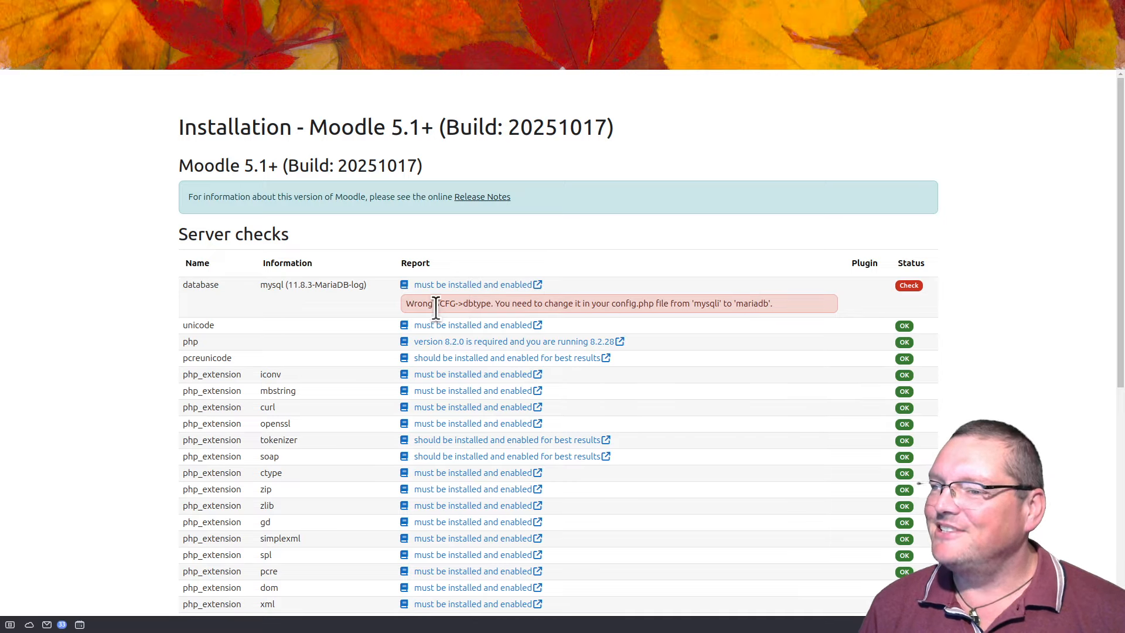
pyautogui.moveTo(435, 303); pyautogui.dragTo(807, 305)
pyautogui.click(764, 303)
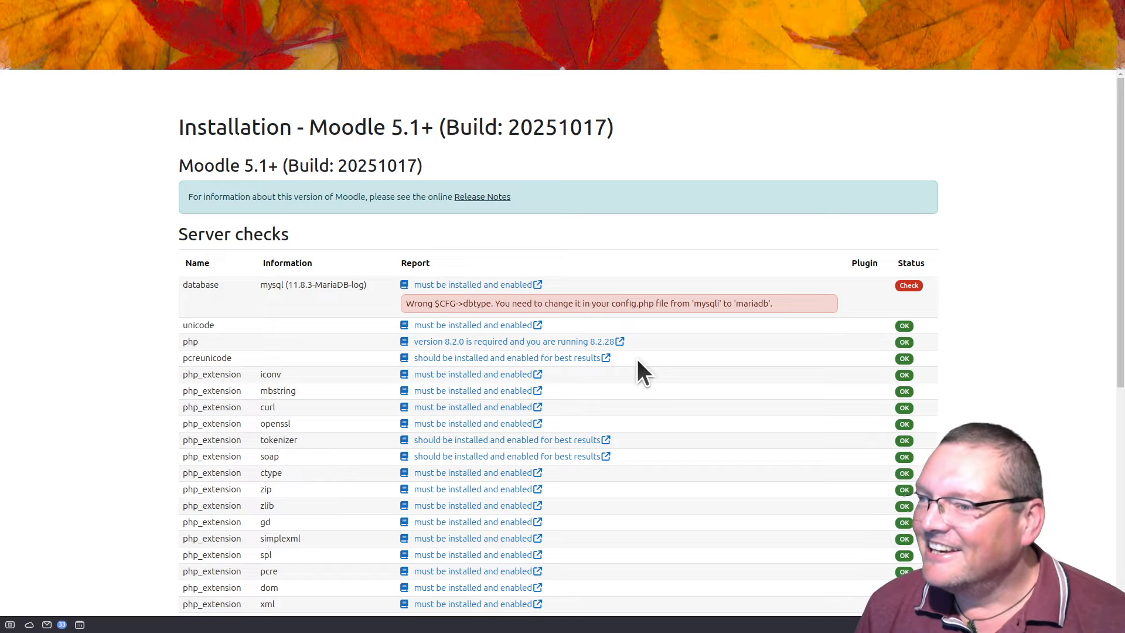
pyautogui.doubleClick(752, 304)
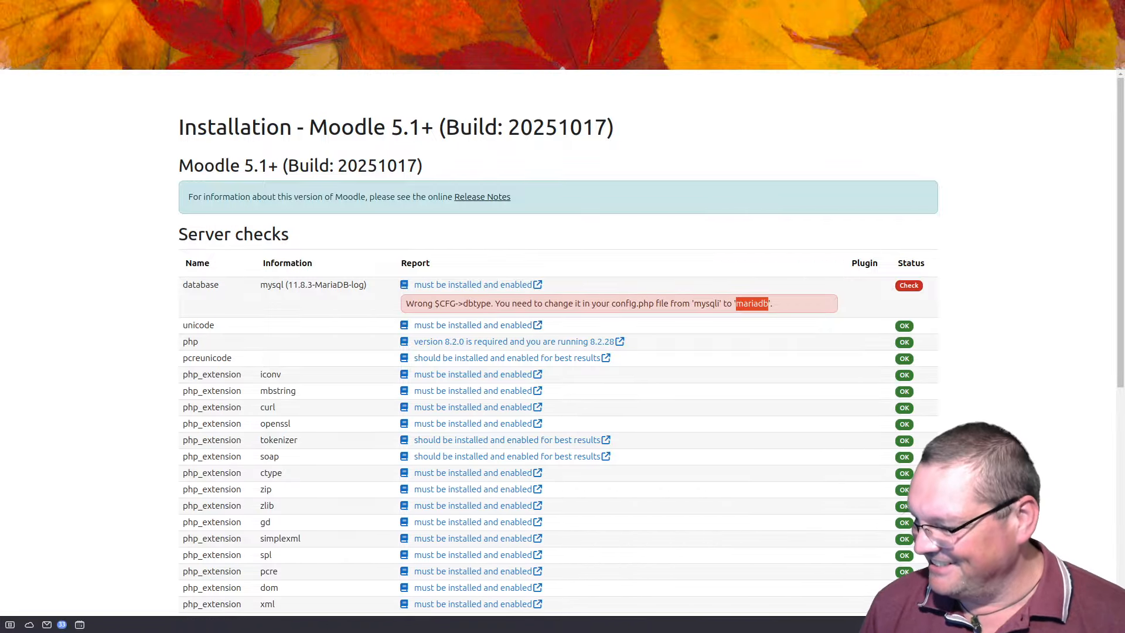
pyautogui.moveTo(662, 632); pyautogui.dragTo(519, 137)
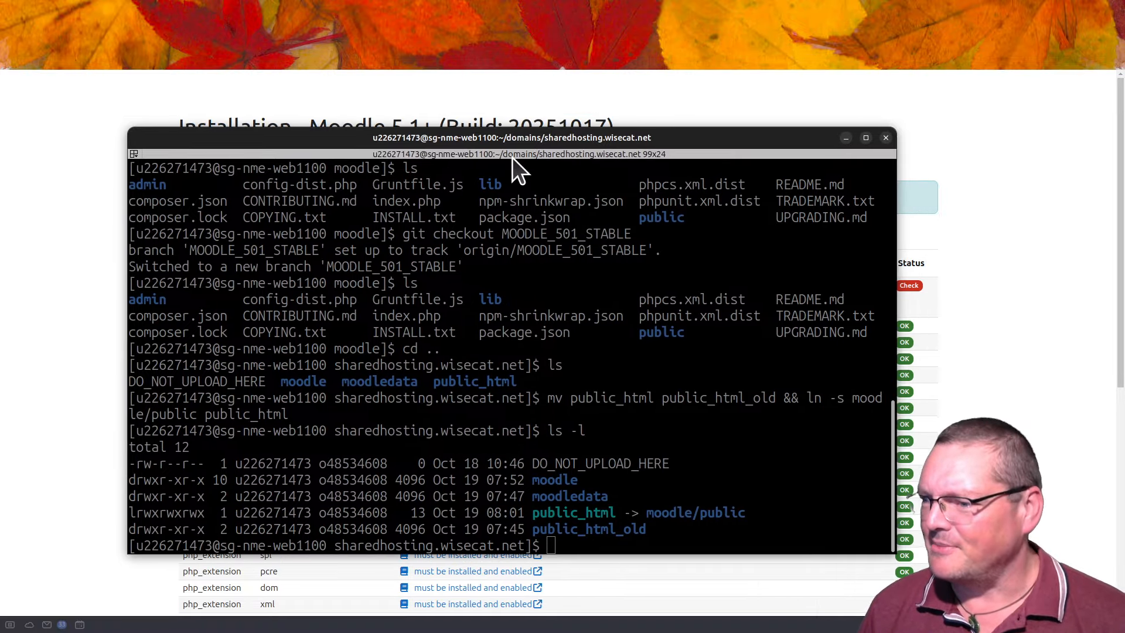
# Step: Change into the moodle folder and list its files to locate config.php
pyautogui.click(524, 263)
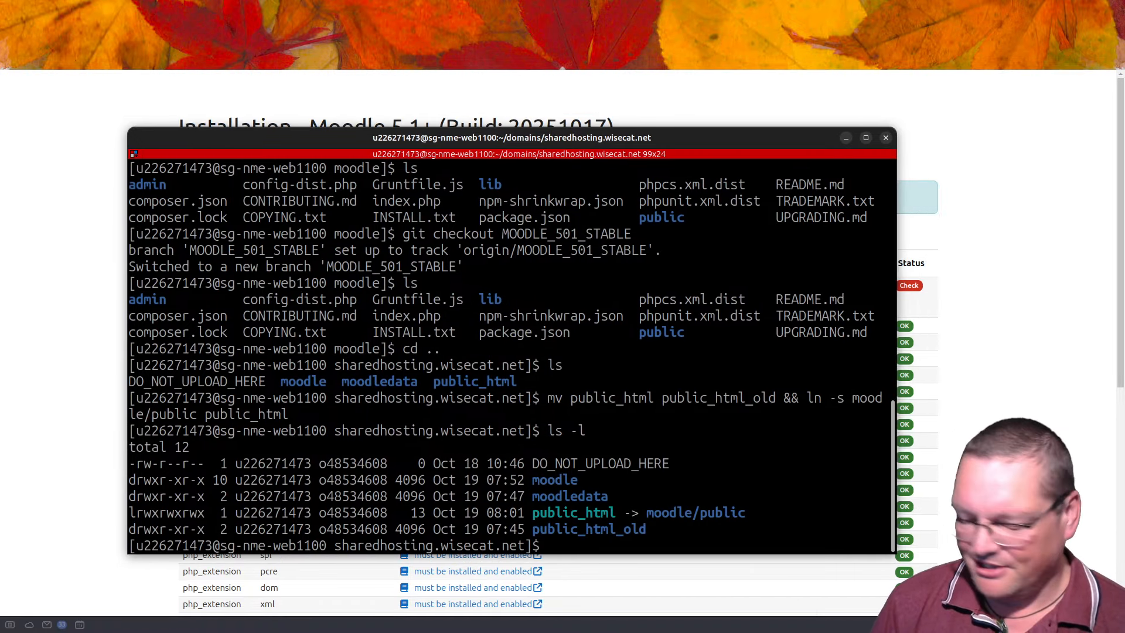
pyautogui.write('cd ')
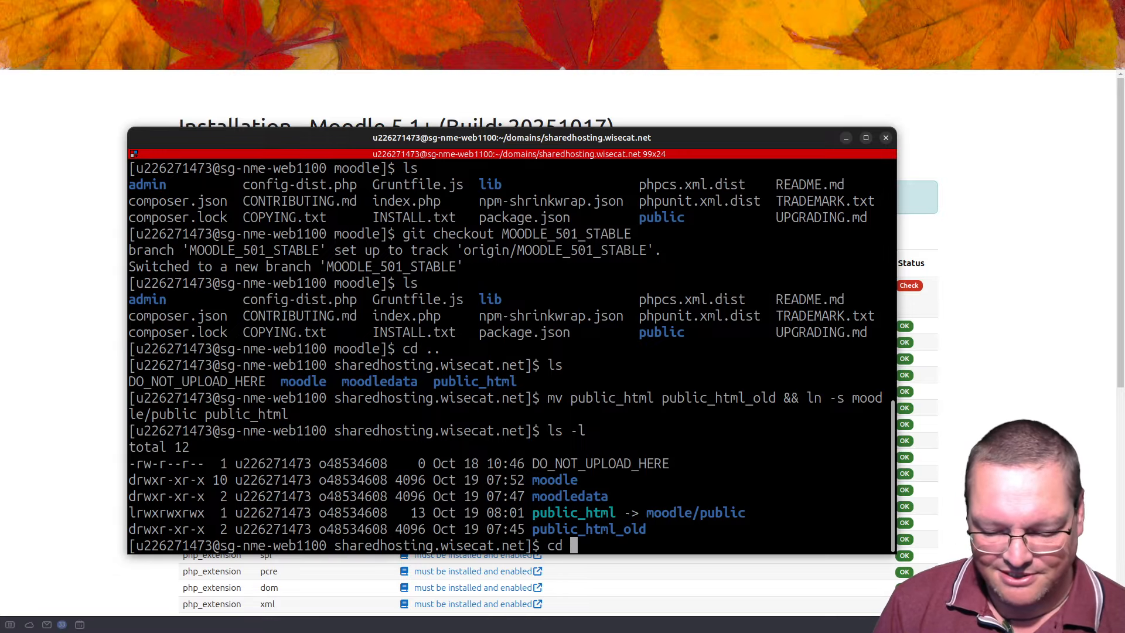
pyautogui.write('m')
pyautogui.press('Tab')
pyautogui.press('Return')
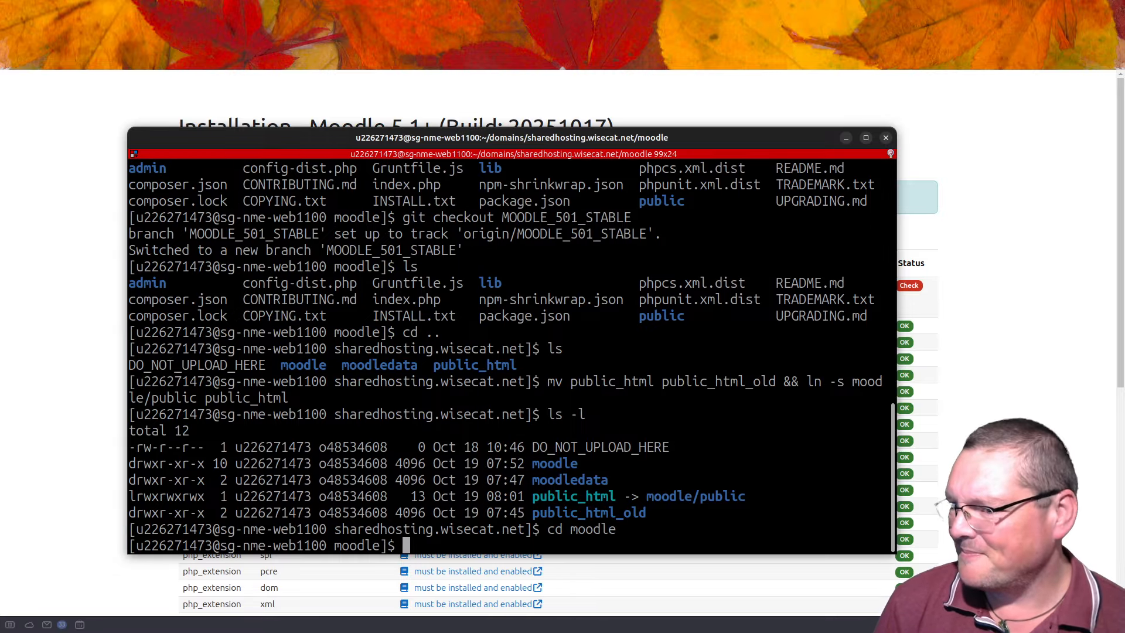
pyautogui.write('ls')
pyautogui.press('Return')
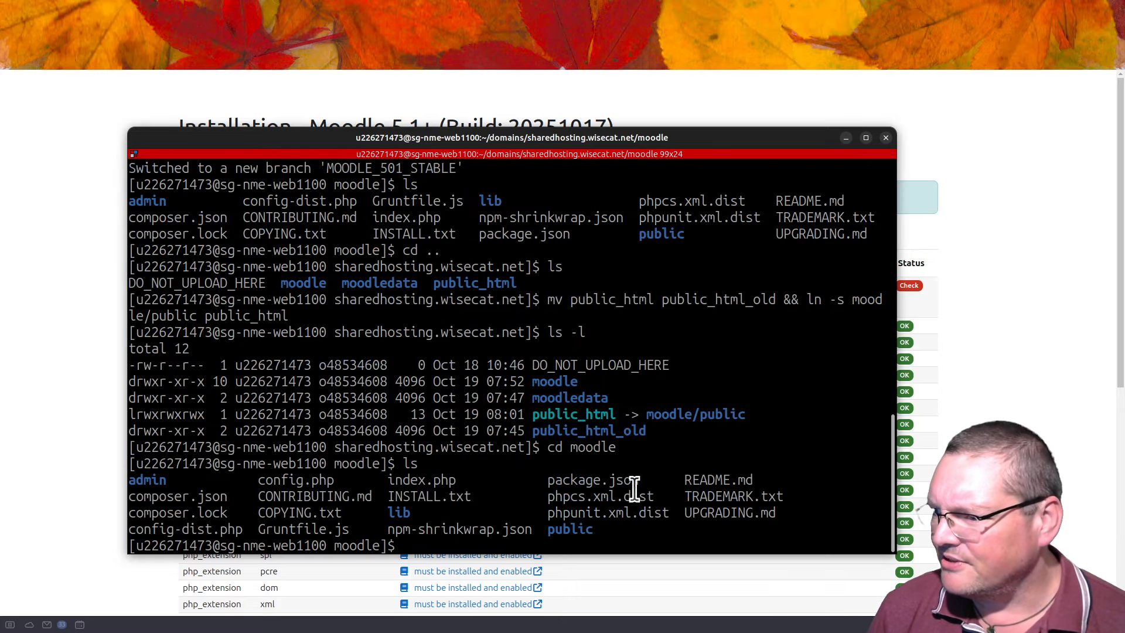
pyautogui.doubleClick(301, 480)
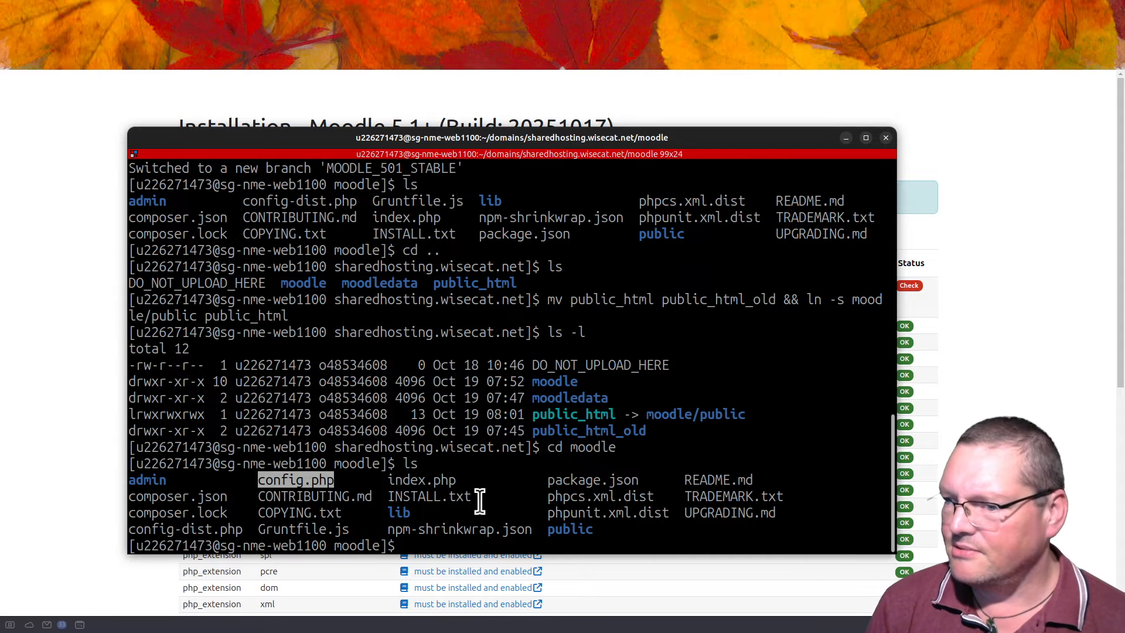
# Step: Edit config.php in nano so $CFG->dbtype reads 'mariadb' instead of 'mysqli', and save it
pyautogui.write('nano co')
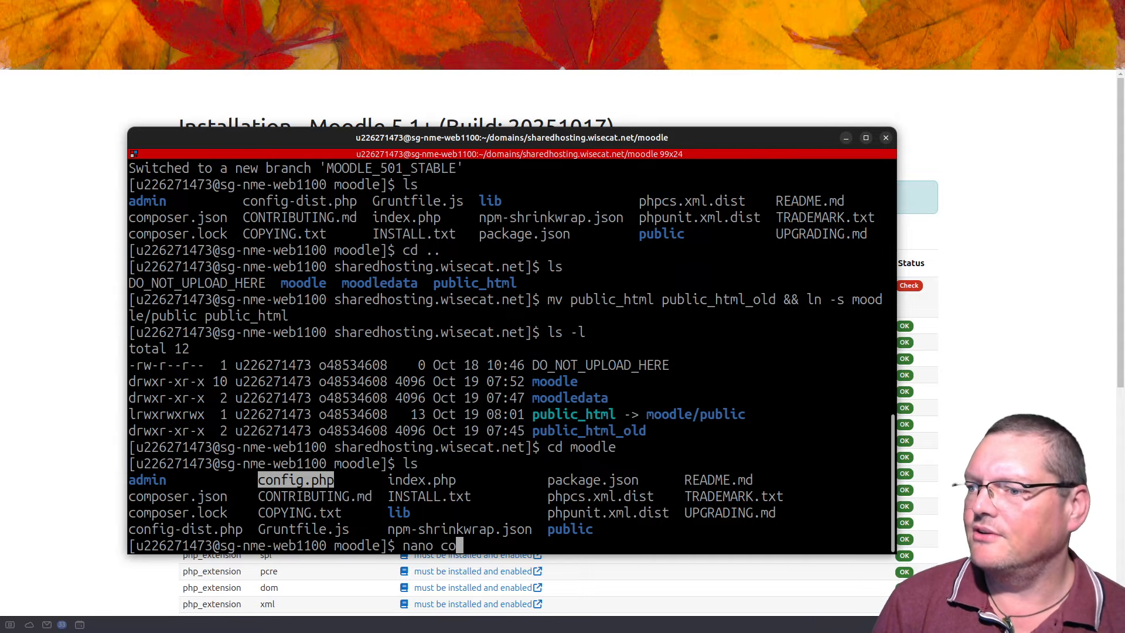
pyautogui.write('n')
pyautogui.press('Tab')
pyautogui.write('.')
pyautogui.press('Tab')
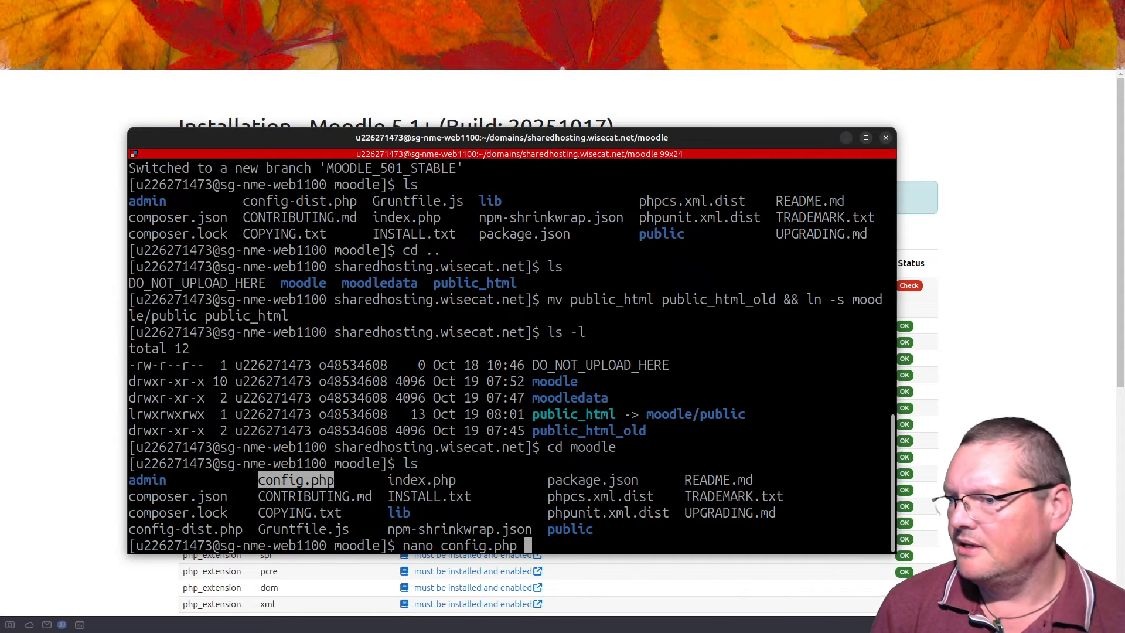
pyautogui.press('Return')
pyautogui.press('Down')
pyautogui.press('Down')
pyautogui.press('Down')
pyautogui.press('Down')
pyautogui.press('Down')
pyautogui.press('Down')
pyautogui.press('Down')
pyautogui.press('Down')
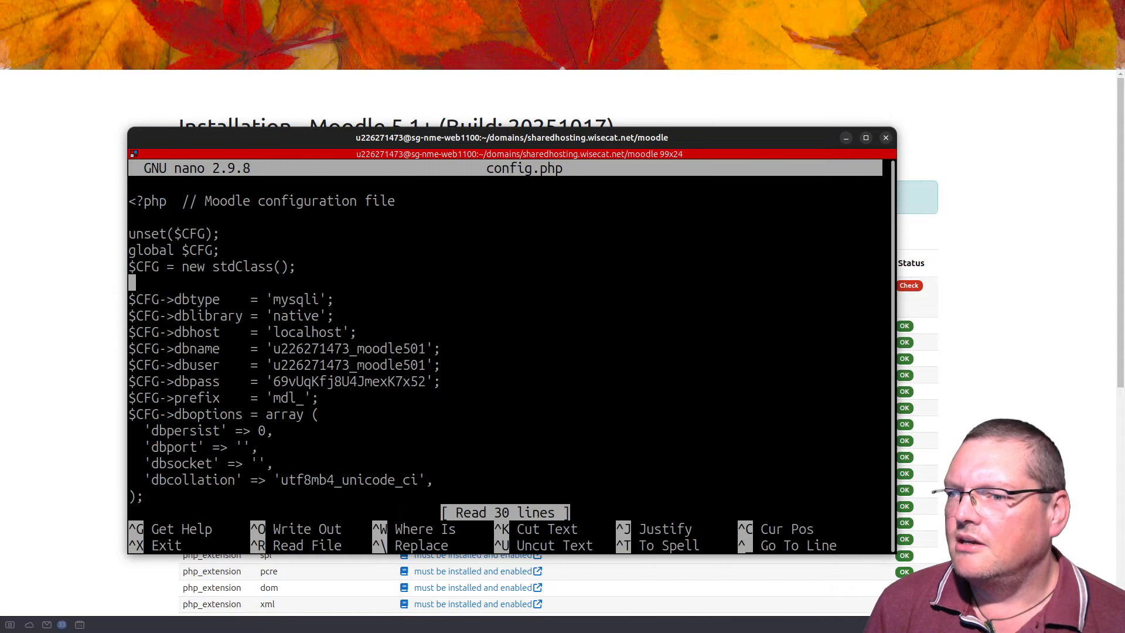
pyautogui.press('Up')
pyautogui.press('Up')
pyautogui.press('End')
pyautogui.press('Left')
pyautogui.press('Left')
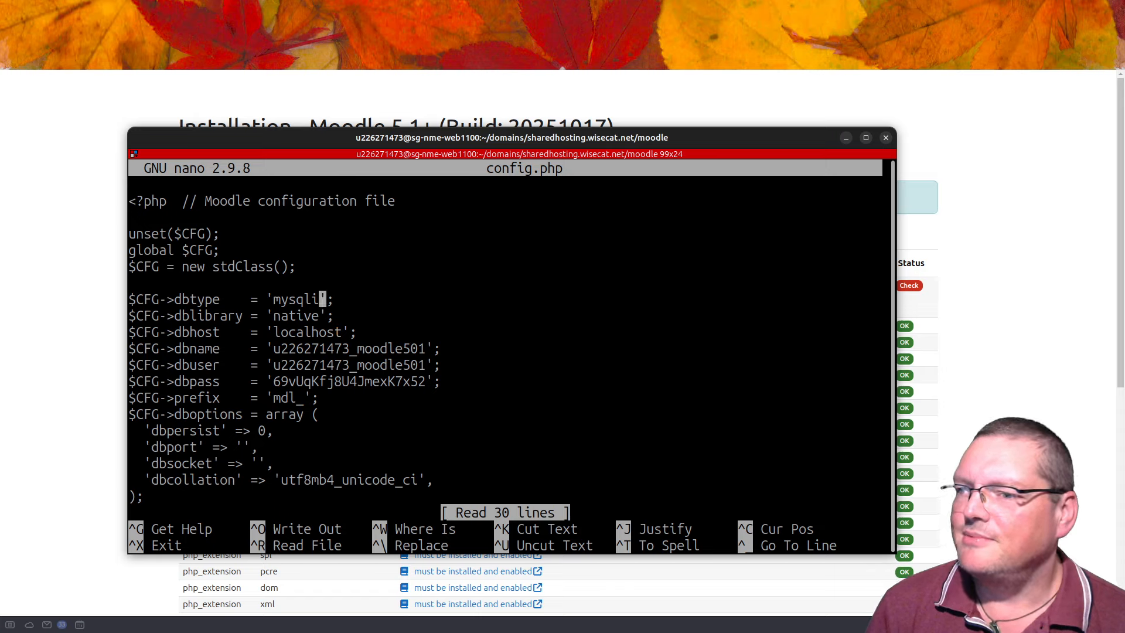
pyautogui.press('BackSpace')
pyautogui.press('BackSpace')
pyautogui.press('BackSpace')
pyautogui.press('BackSpace')
pyautogui.press('BackSpace')
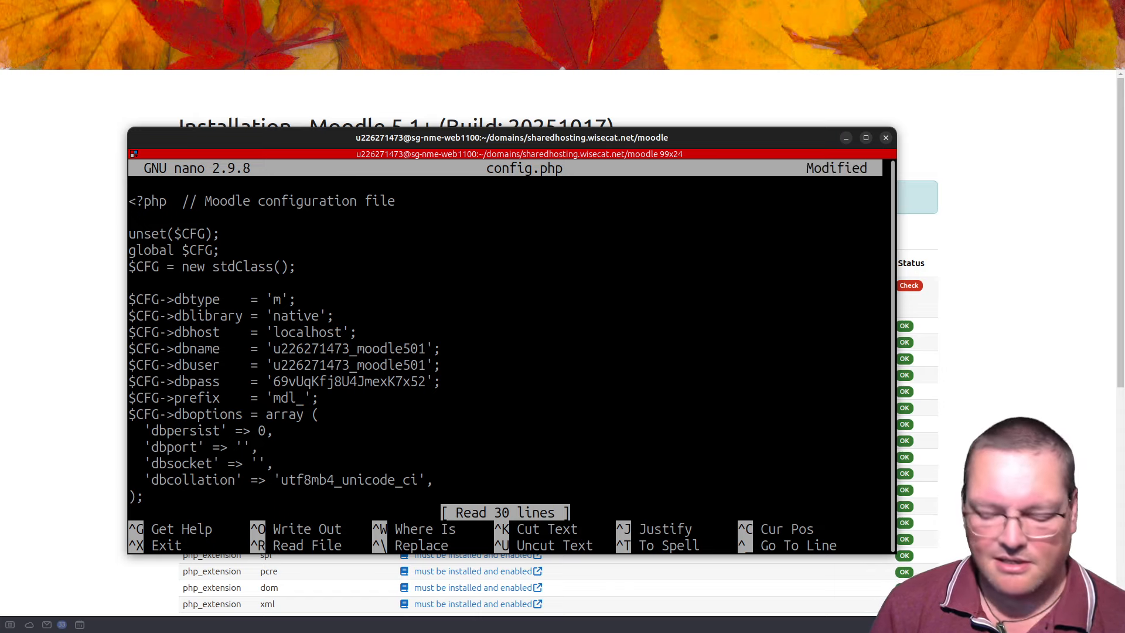
pyautogui.write('ariad')
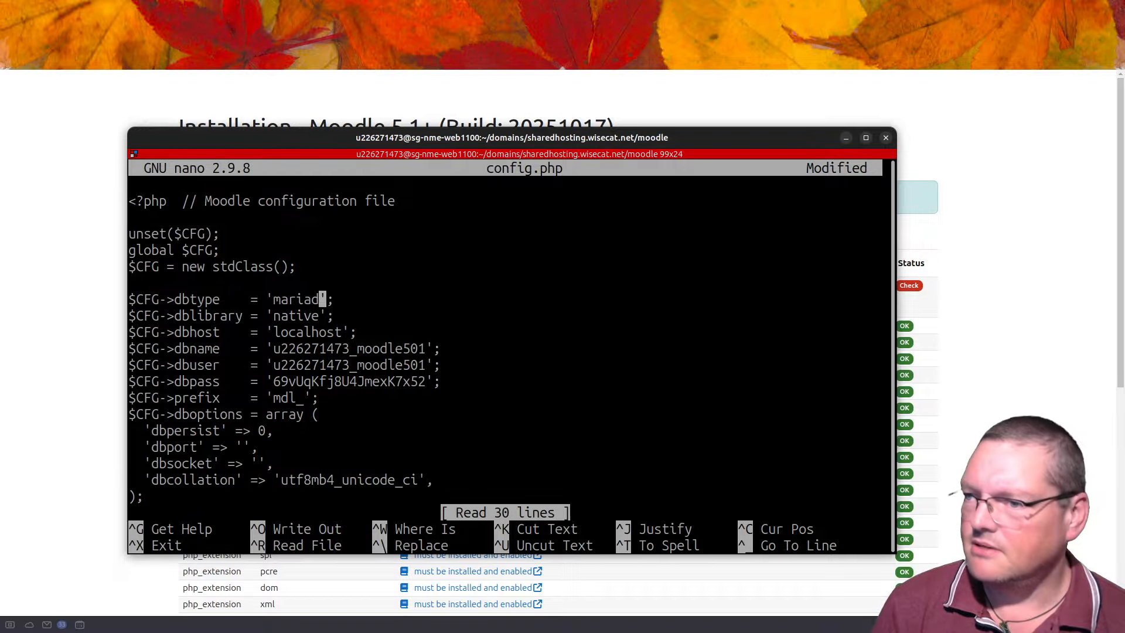
pyautogui.write('b')
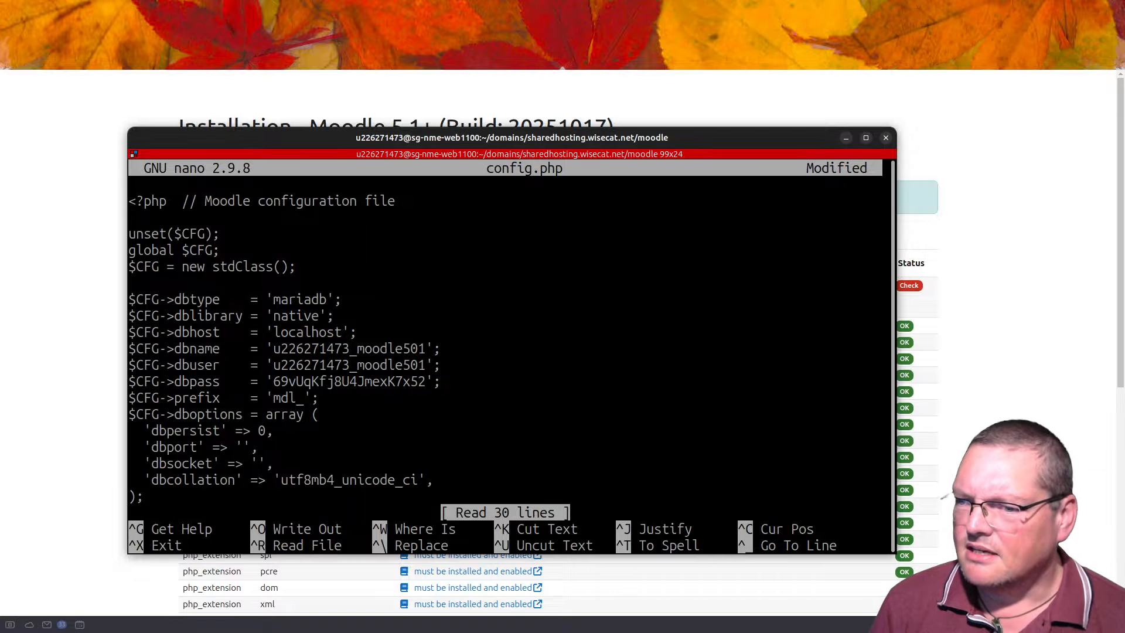
pyautogui.hotkey('ctrl', 'x')
pyautogui.press('y')
pyautogui.press('Return')
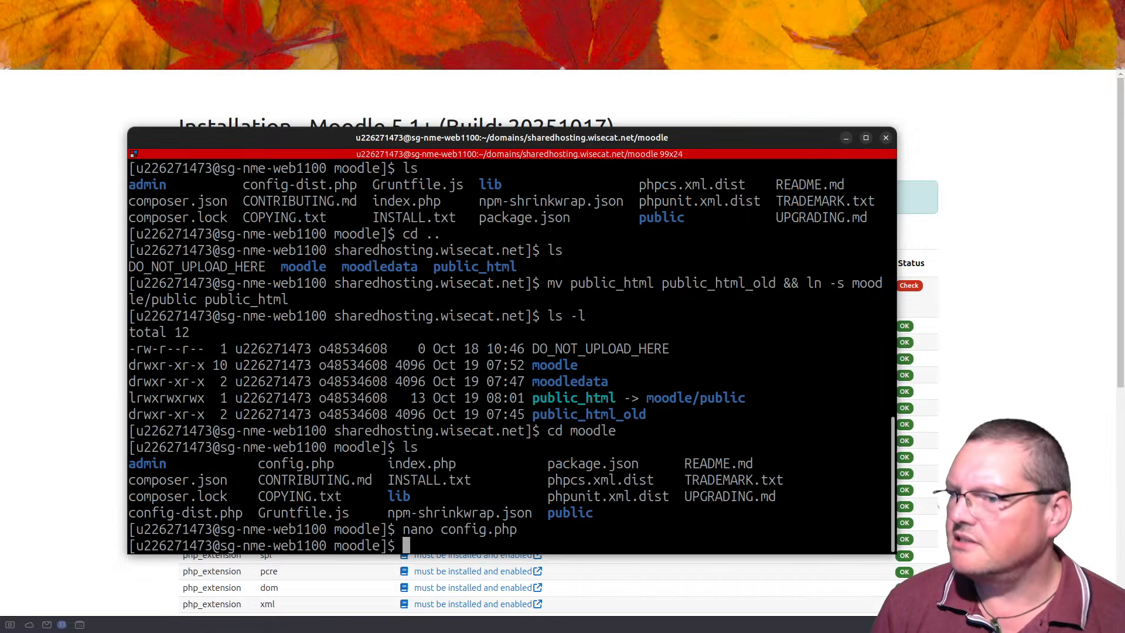
# Step: Reload the installer and rerun the server checks so the mariadb database reports OK
pyautogui.hotkey('alt', 'Tab')
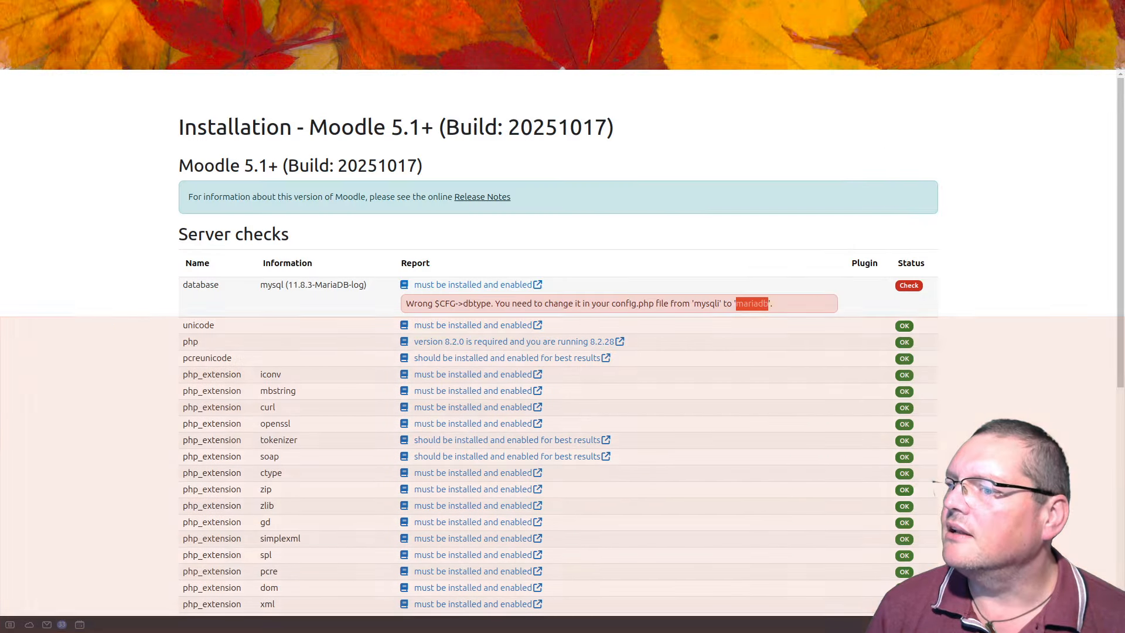
pyautogui.scroll(-6, 852, 361)
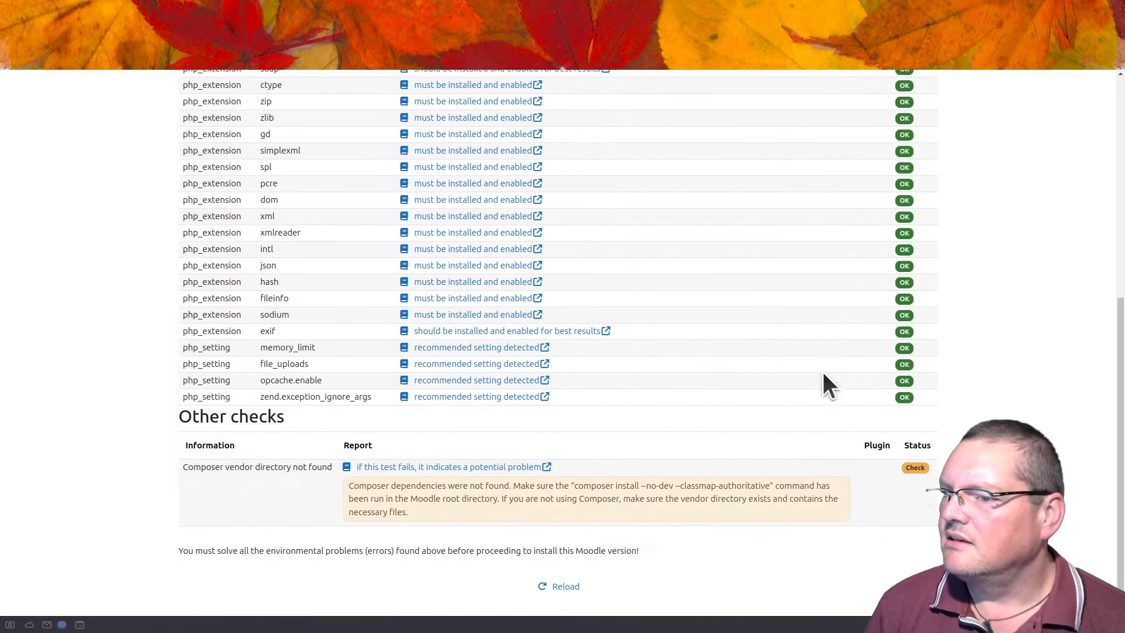
pyautogui.press('F5')
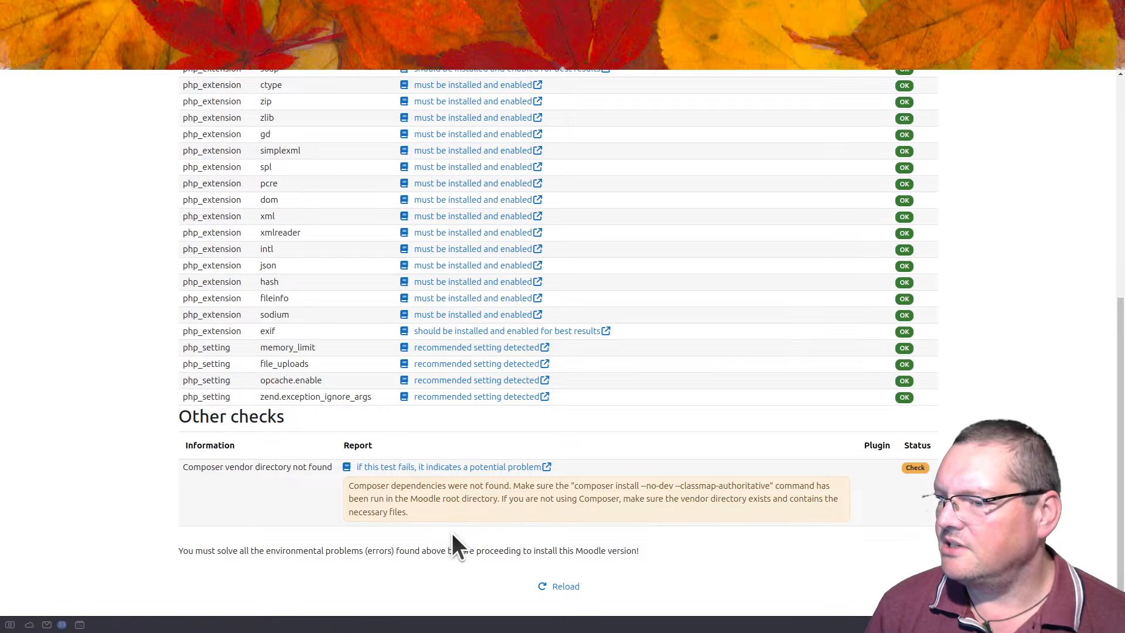
pyautogui.scroll(-6, 451, 538)
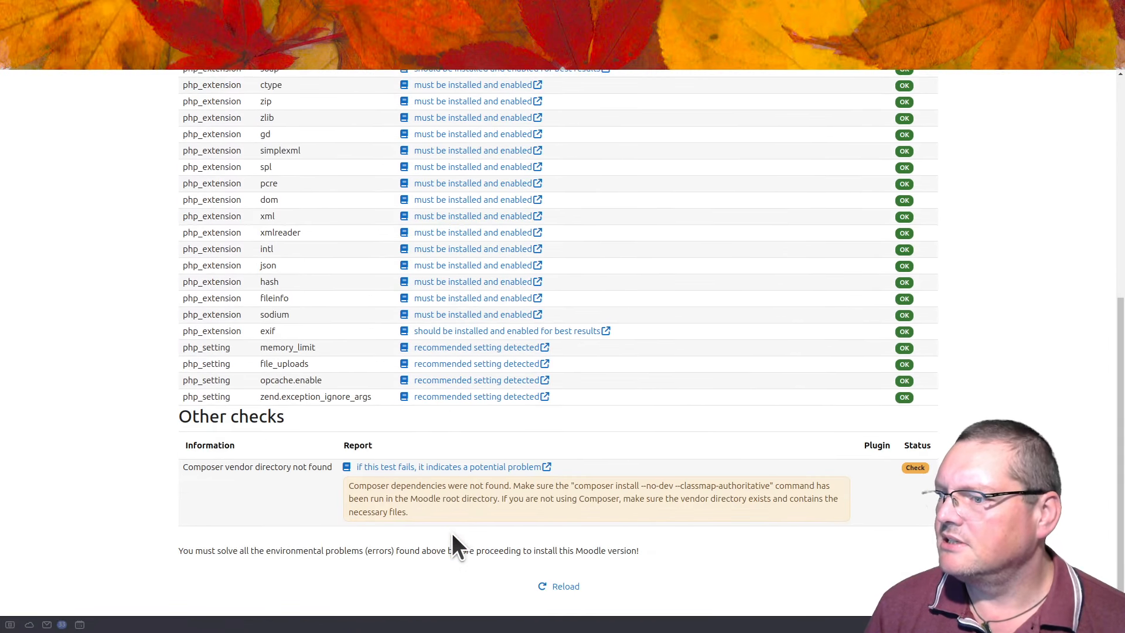
pyautogui.click(545, 588)
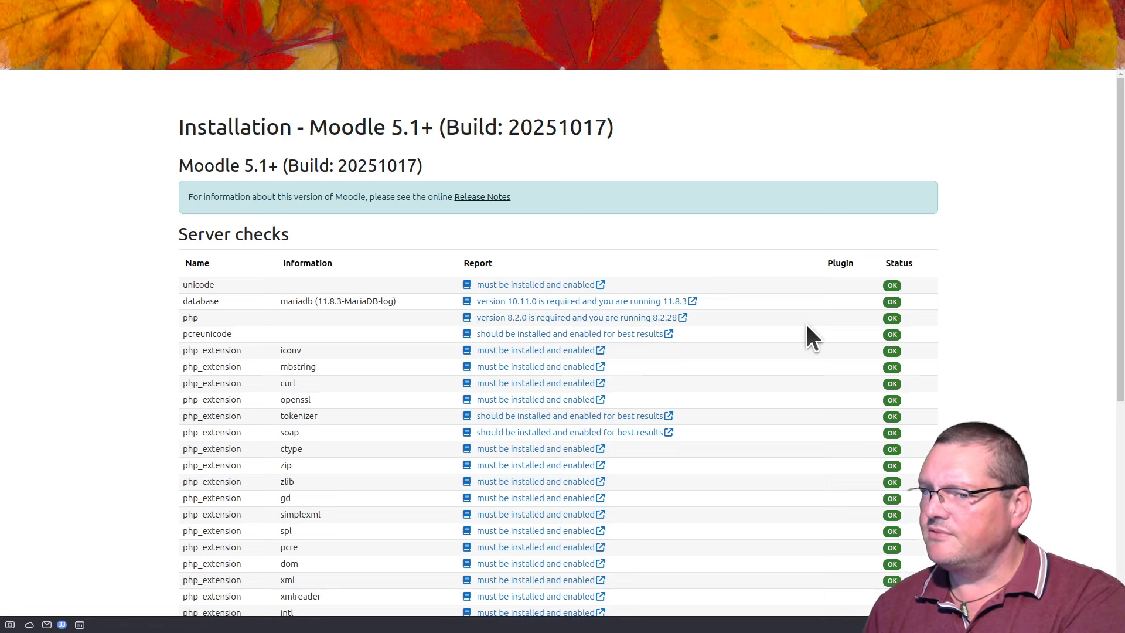
pyautogui.scroll(-2, 743, 320)
pyautogui.scroll(-1, 743, 317)
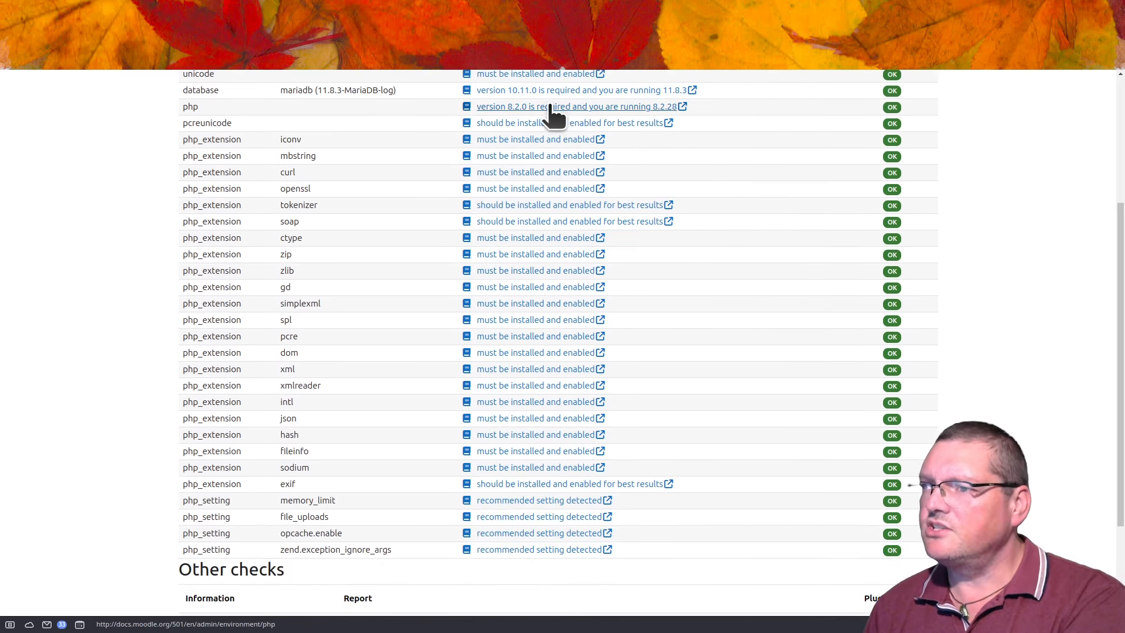
pyautogui.scroll(1, 389, 135)
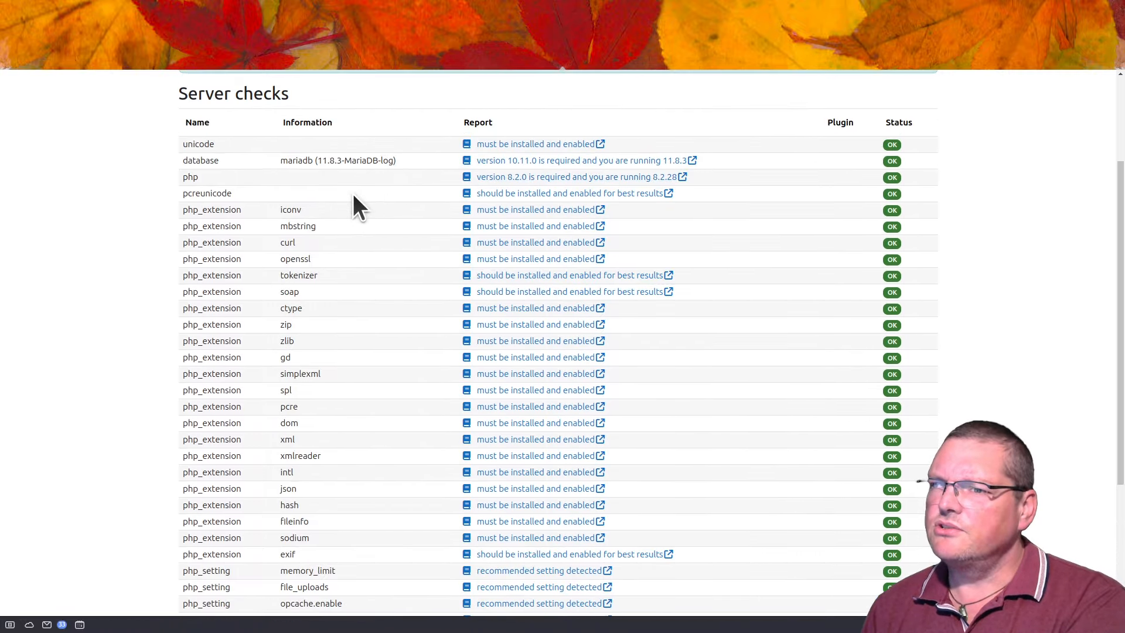
pyautogui.moveTo(281, 161); pyautogui.dragTo(403, 165)
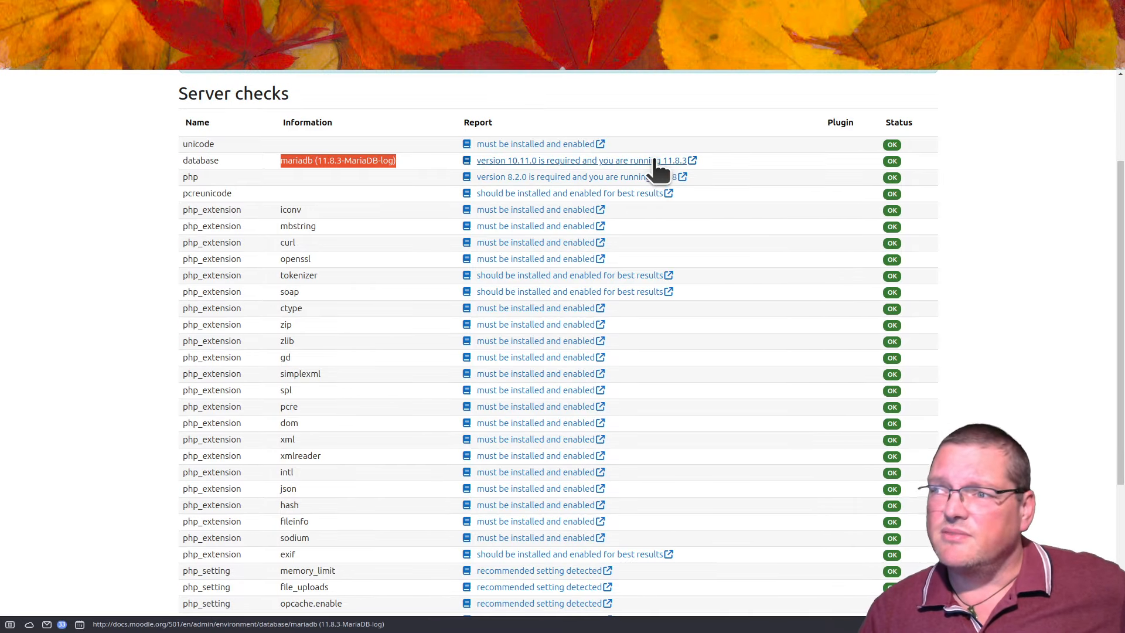
pyautogui.click(716, 160)
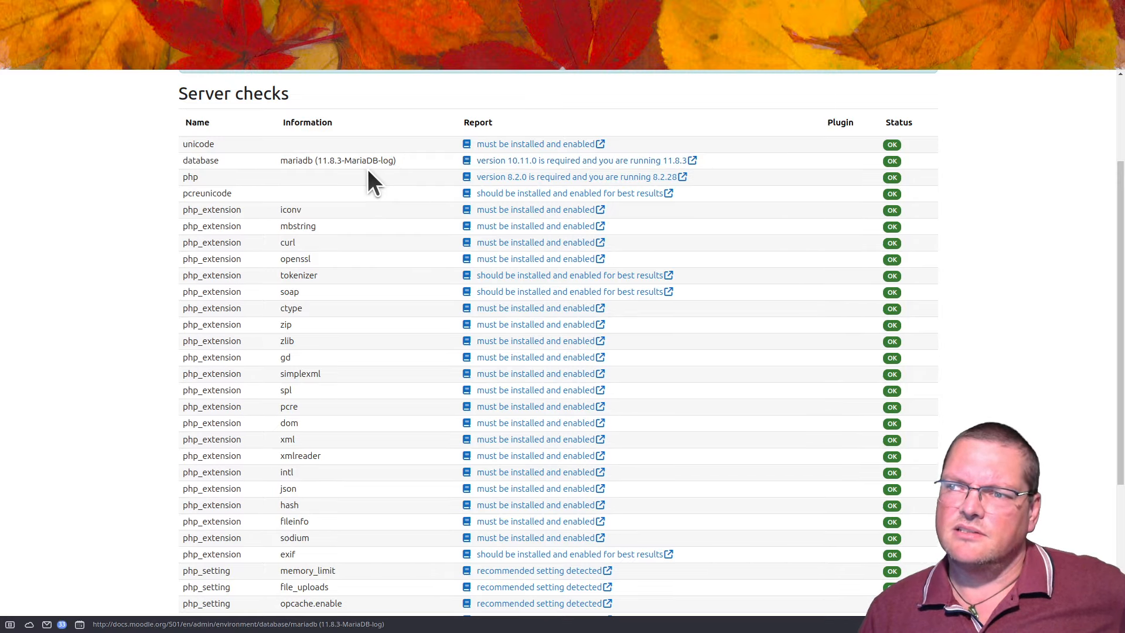
pyautogui.moveTo(291, 160); pyautogui.dragTo(404, 160)
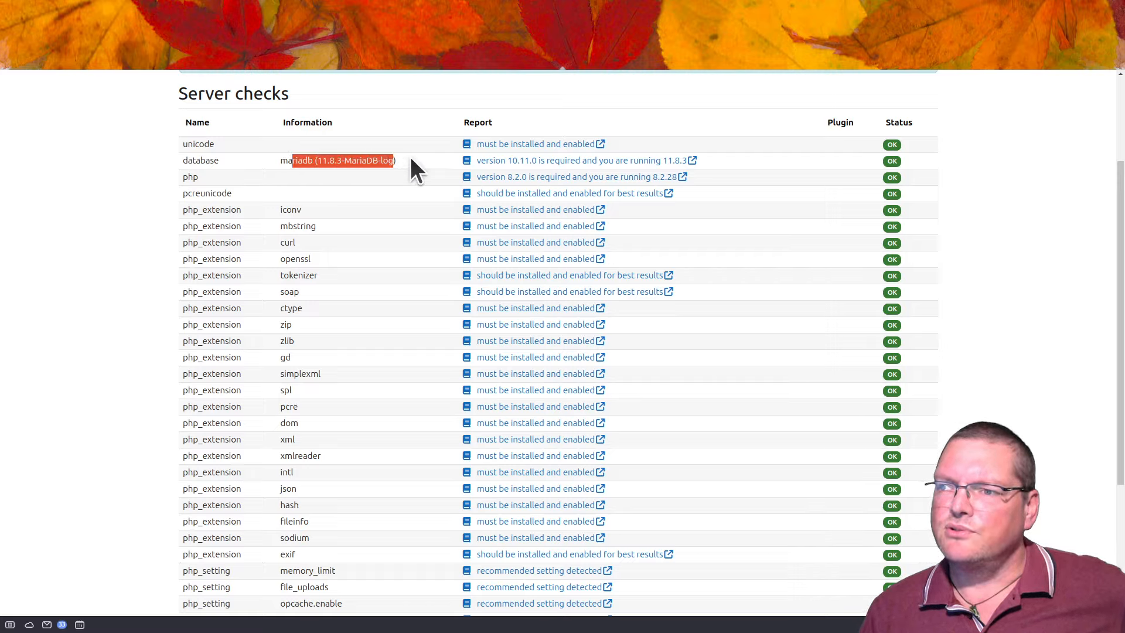
pyautogui.click(411, 158)
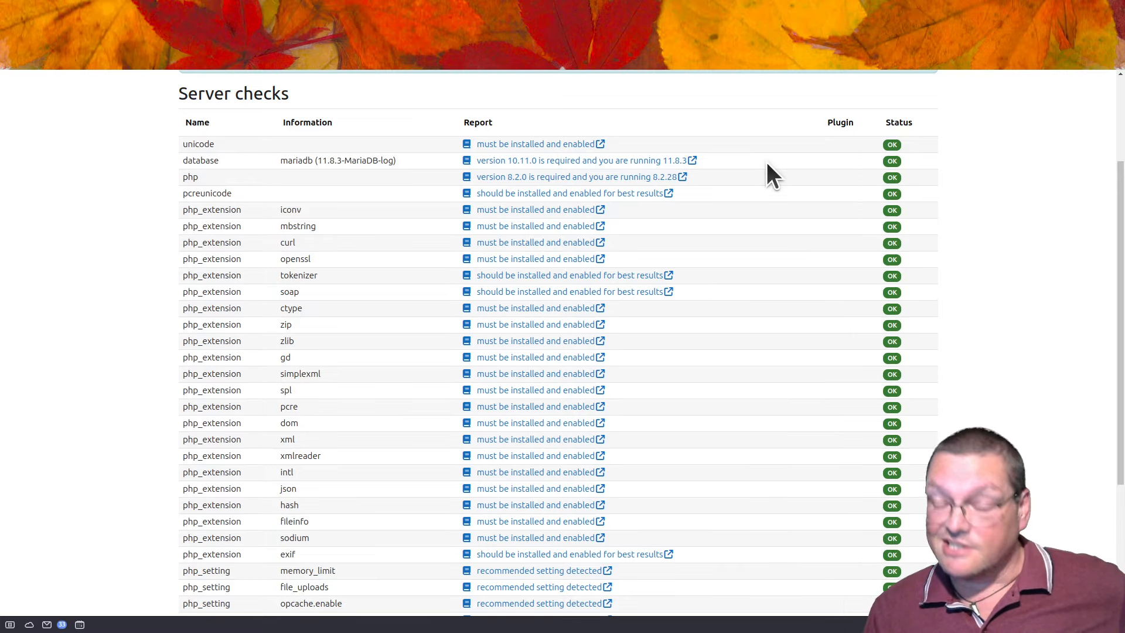
pyautogui.scroll(-4, 767, 163)
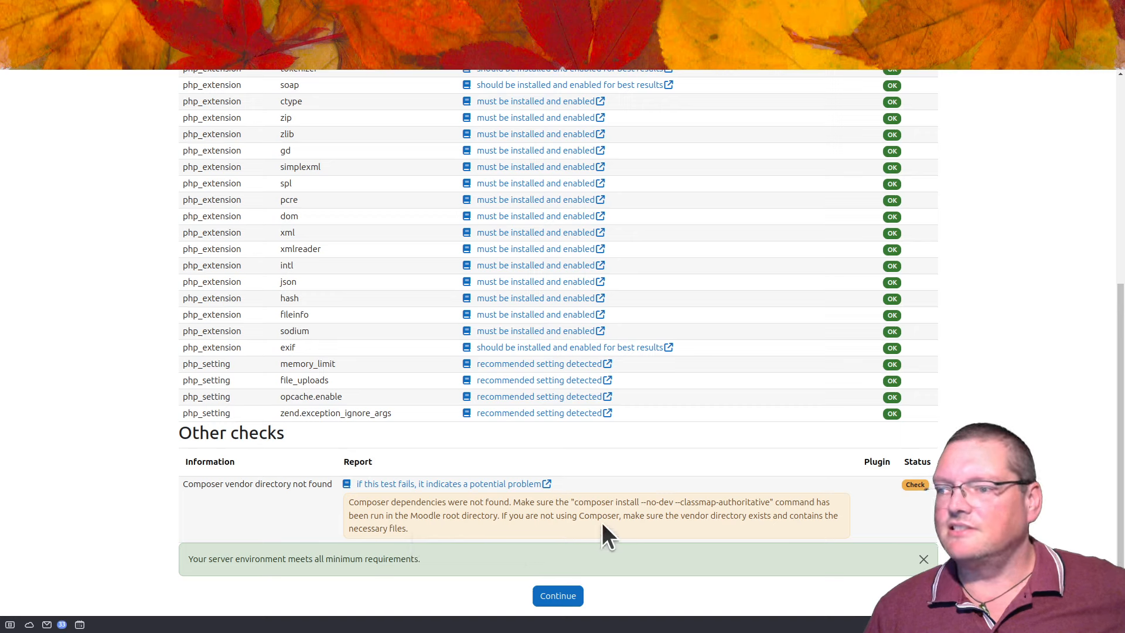
pyautogui.moveTo(574, 502); pyautogui.dragTo(775, 504)
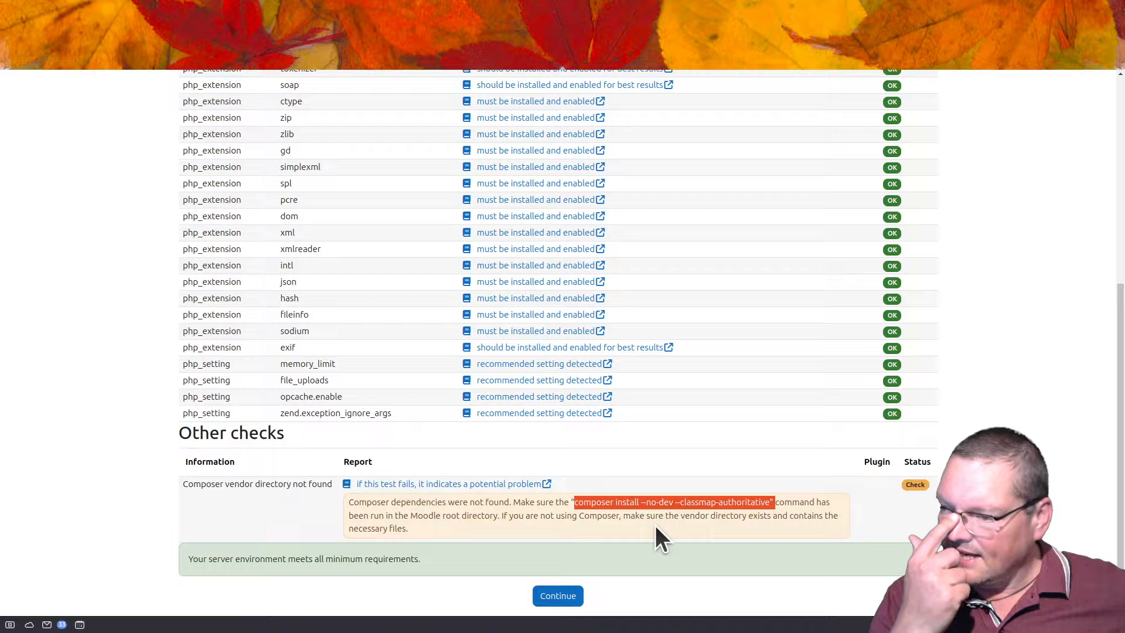
pyautogui.hotkey('shift', 'Left')
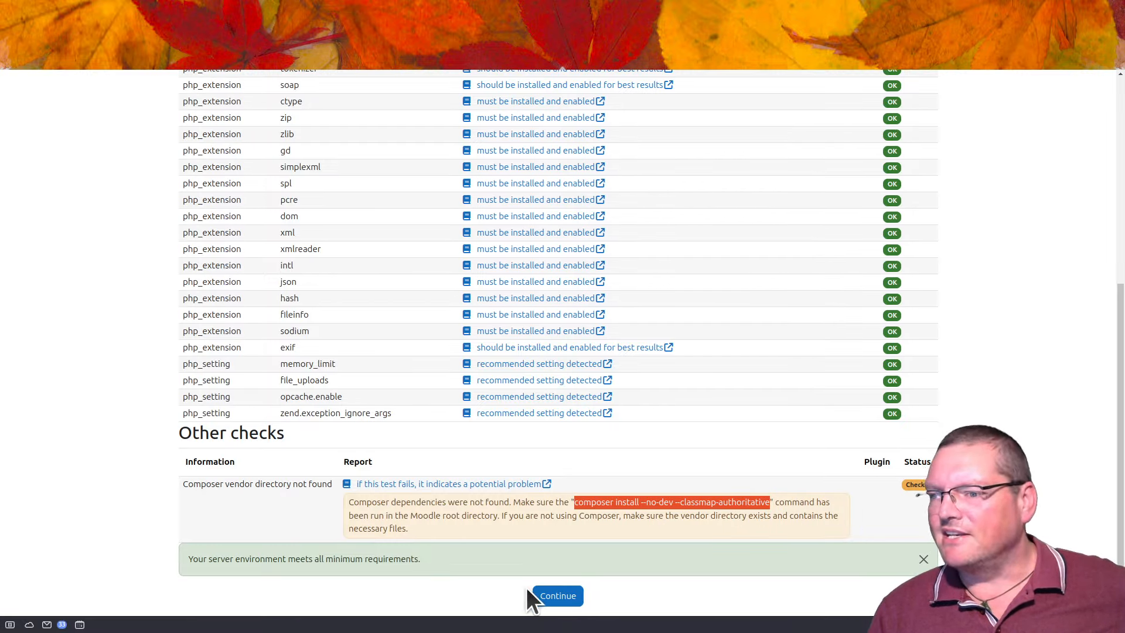
# Step: Start the installation and scroll through the results until every component reports Success
pyautogui.click(557, 595)
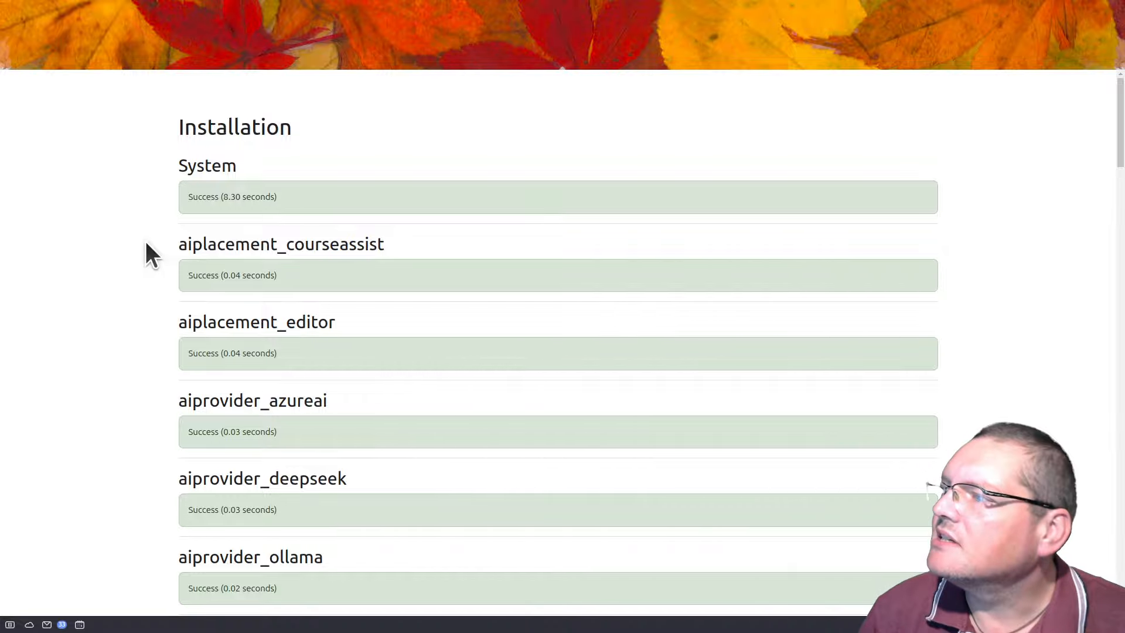
pyautogui.scroll(-15, 674, 351)
pyautogui.scroll(-20, 674, 351)
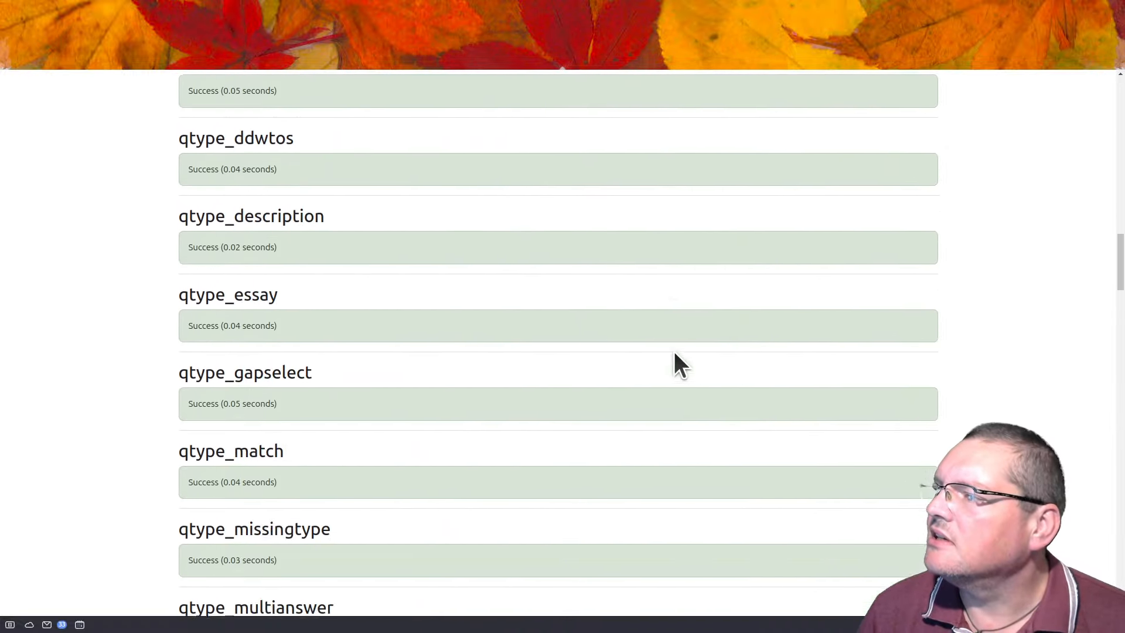
pyautogui.scroll(-20, 673, 352)
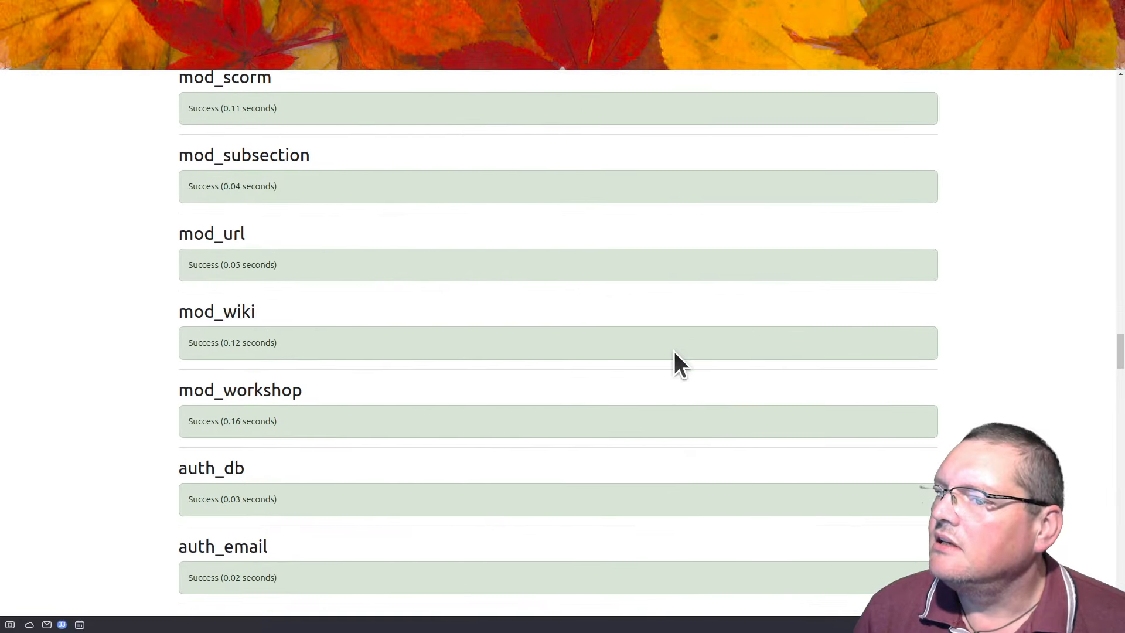
pyautogui.scroll(-20, 673, 350)
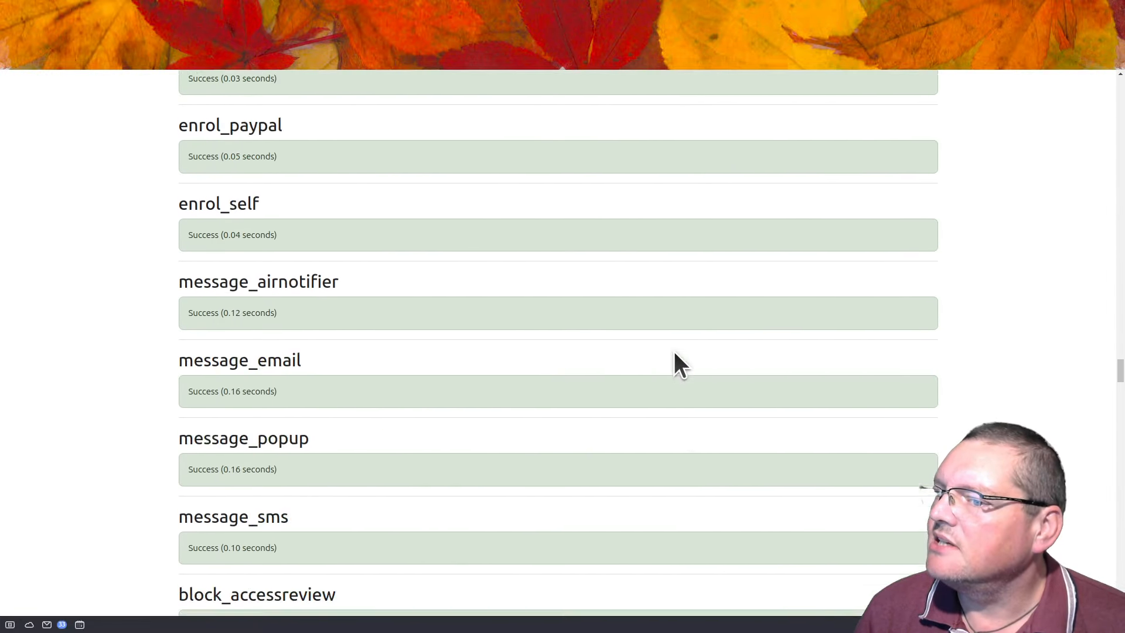
pyautogui.scroll(-20, 673, 350)
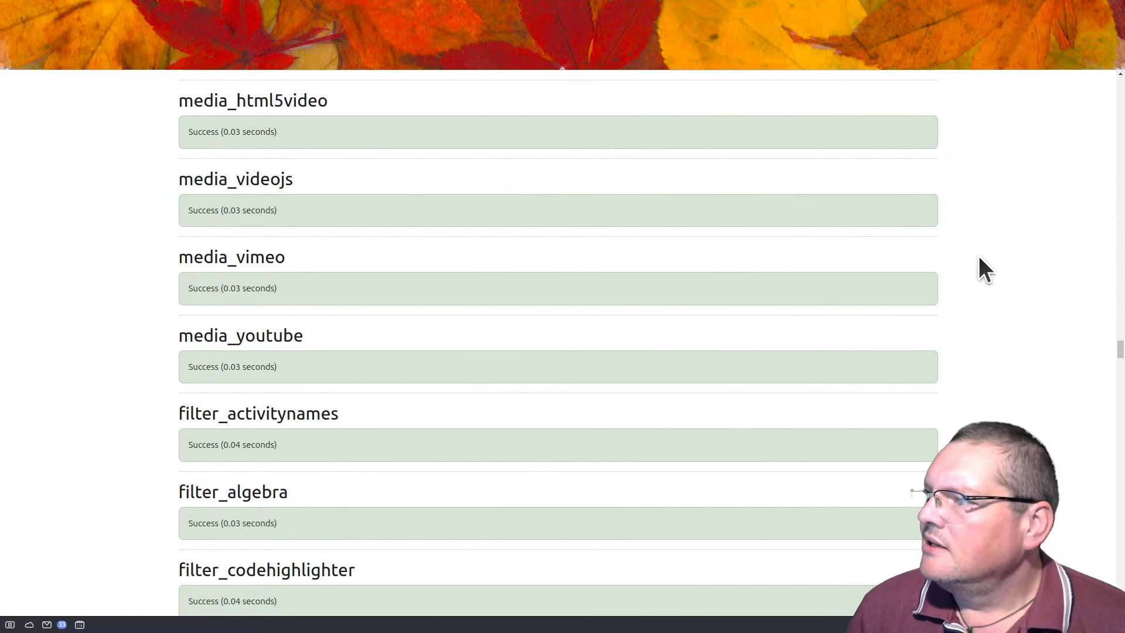
pyautogui.scroll(-10, 979, 264)
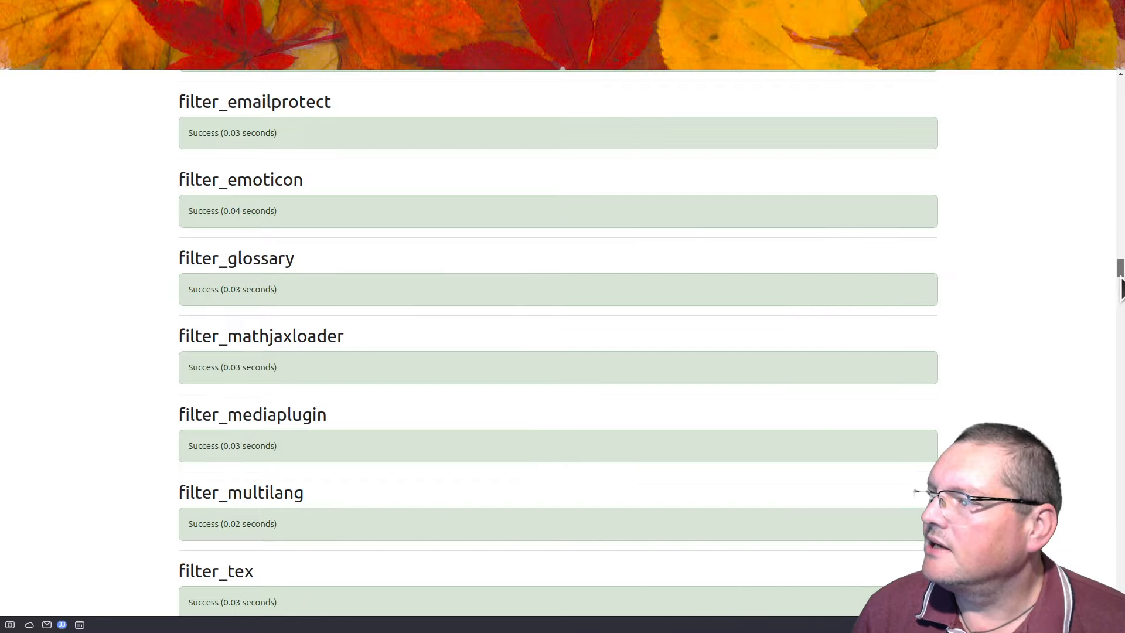
pyautogui.moveTo(1120, 276); pyautogui.dragTo(1120, 468)
pyautogui.scroll(-20, 715, 370)
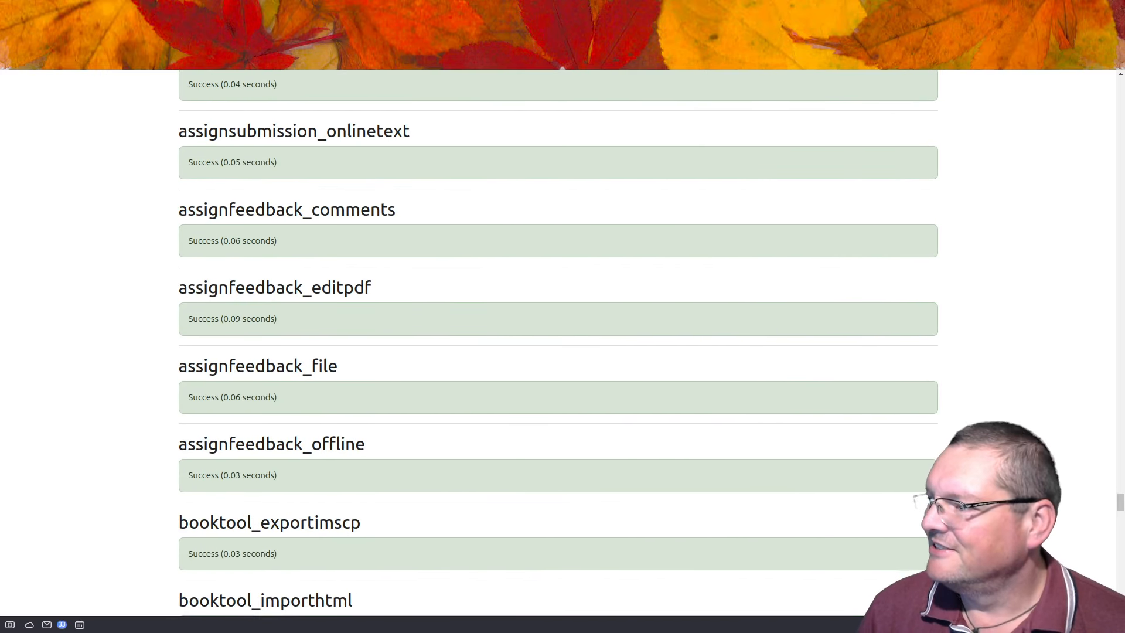
pyautogui.scroll(-15, 751, 357)
pyautogui.scroll(-10, 332, 385)
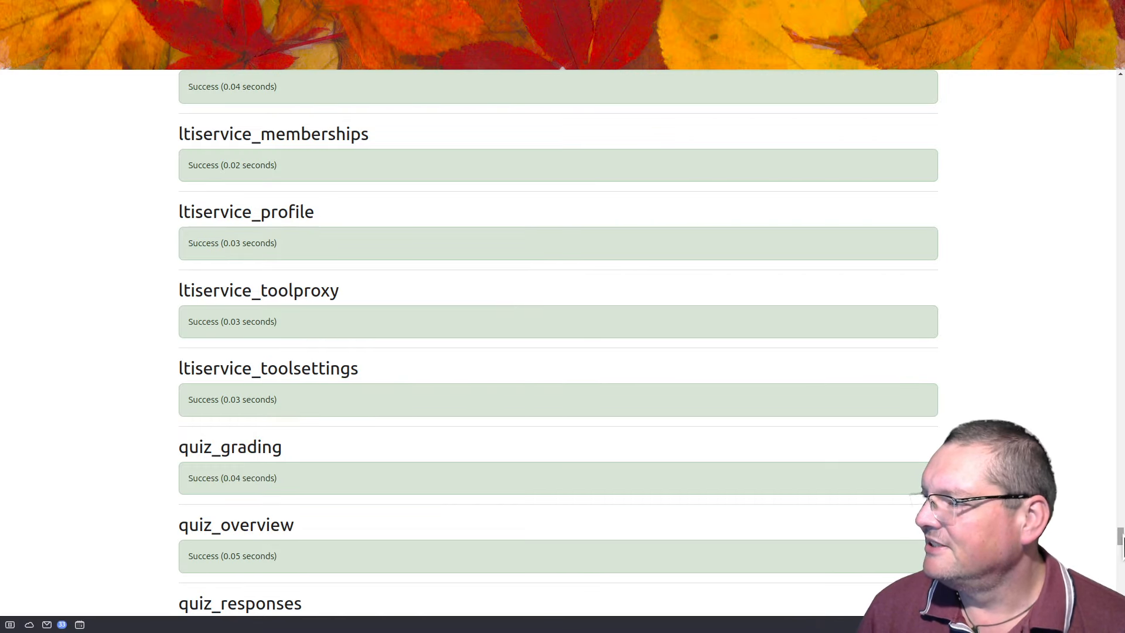
pyautogui.moveTo(1120, 537); pyautogui.dragTo(1119, 601)
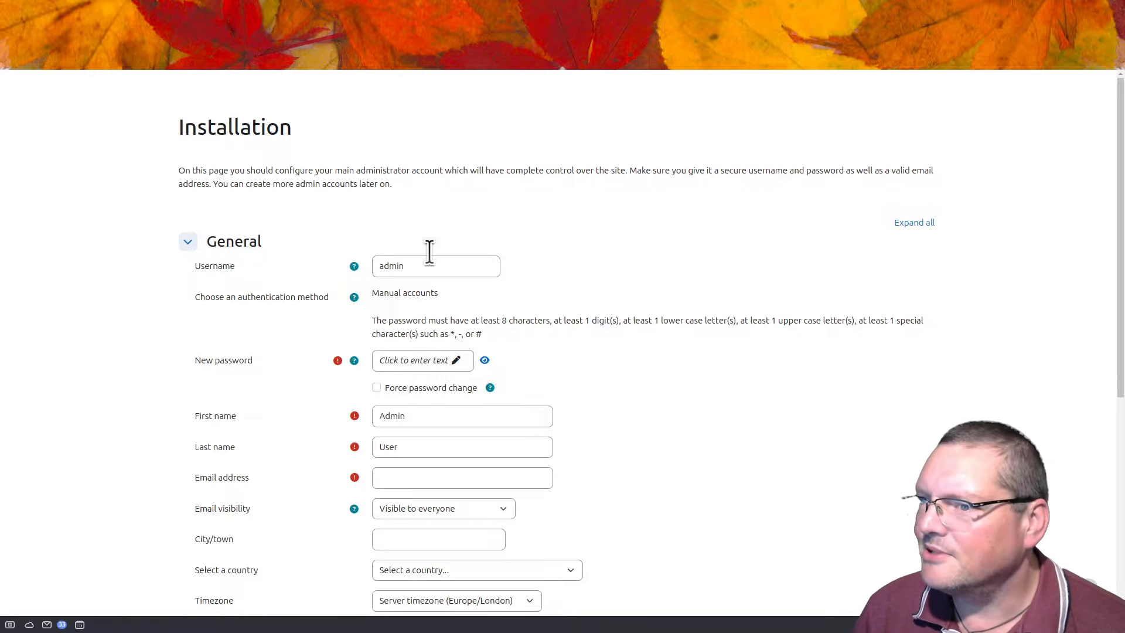
# Step: Replace the default admin username, paste the account password, and correct the first name
pyautogui.doubleClick(453, 270)
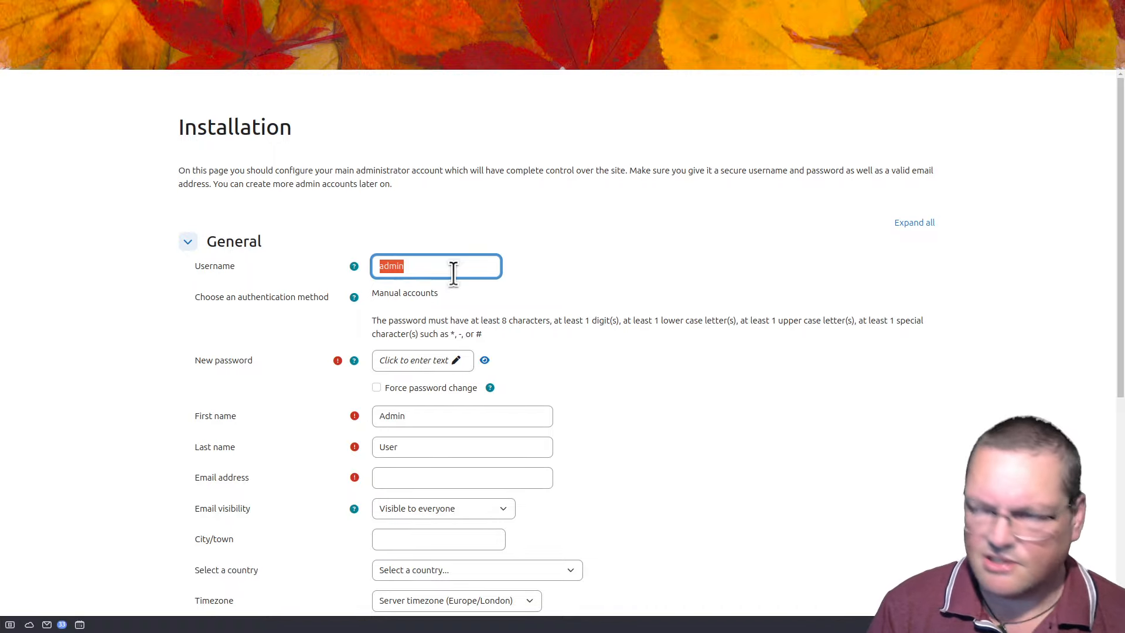
pyautogui.write('ada')
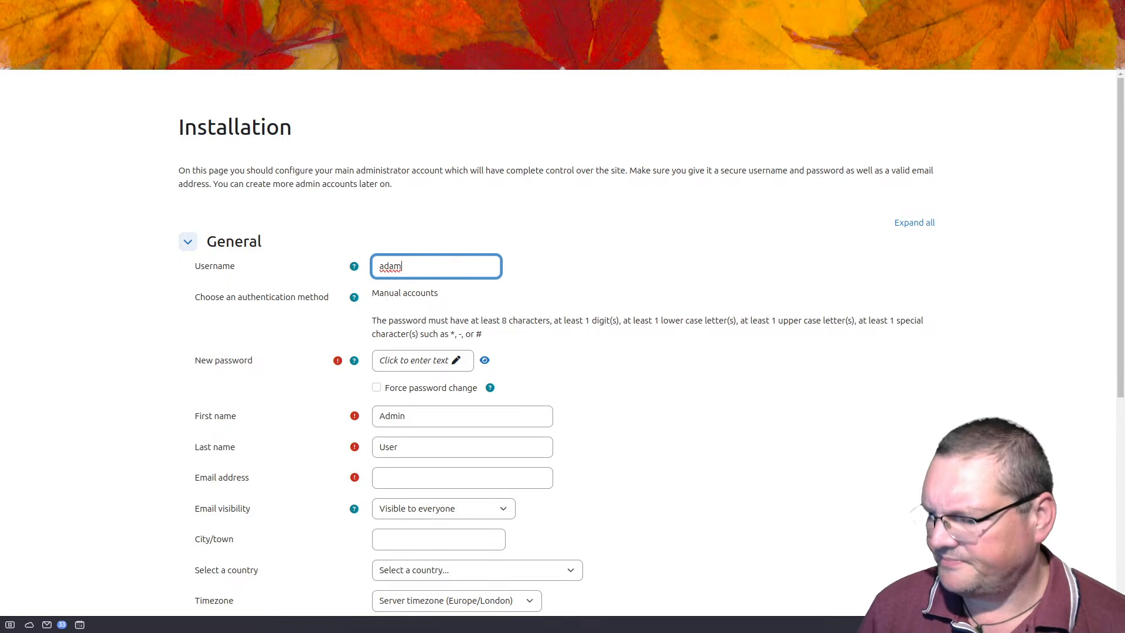
pyautogui.hotkey('alt', 'Tab')
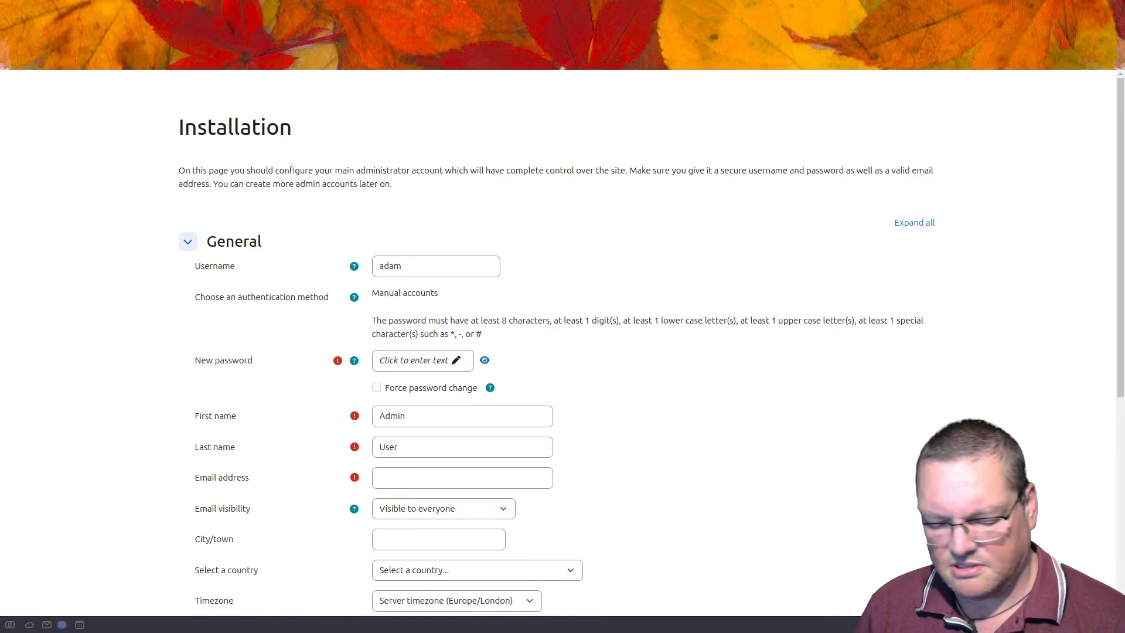
pyautogui.click(440, 360)
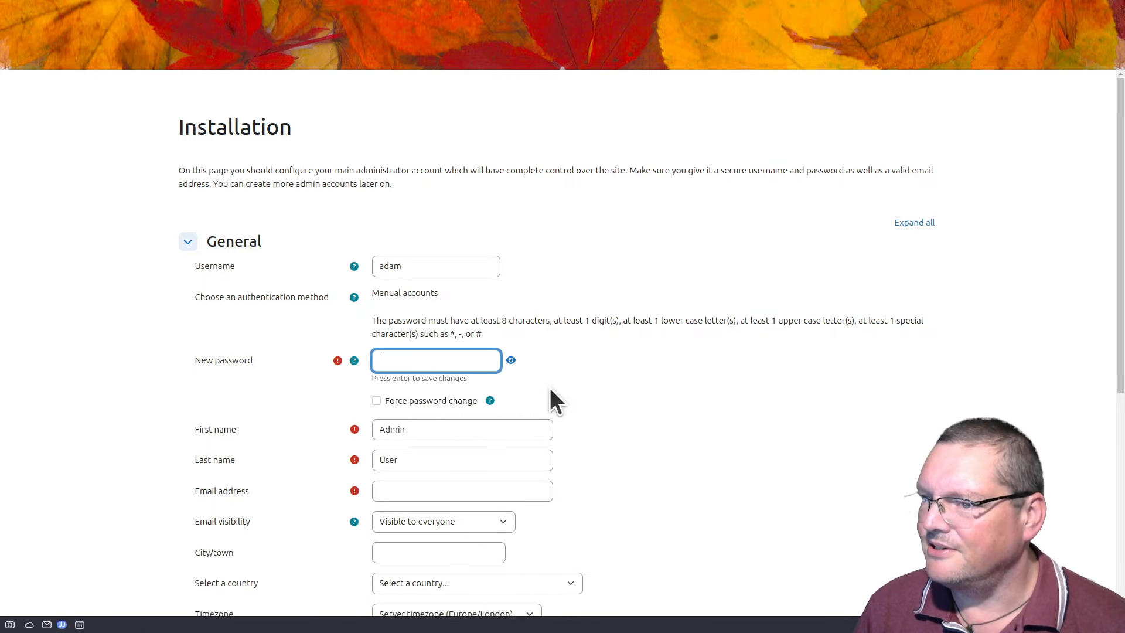
pyautogui.hotkey('ctrl', 'v')
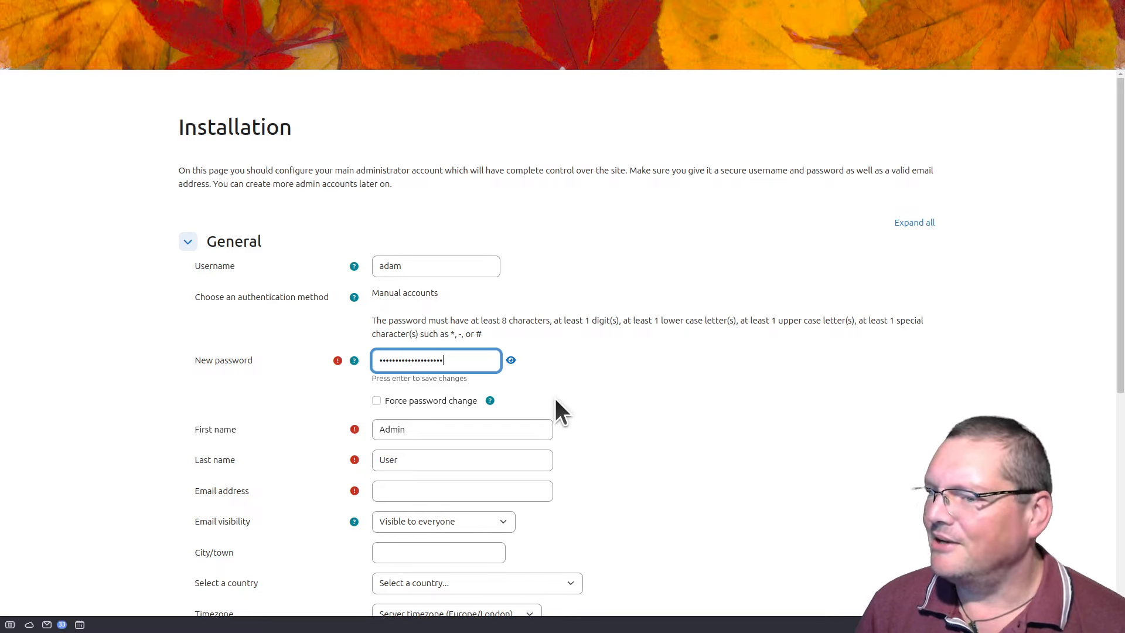
pyautogui.press('Return')
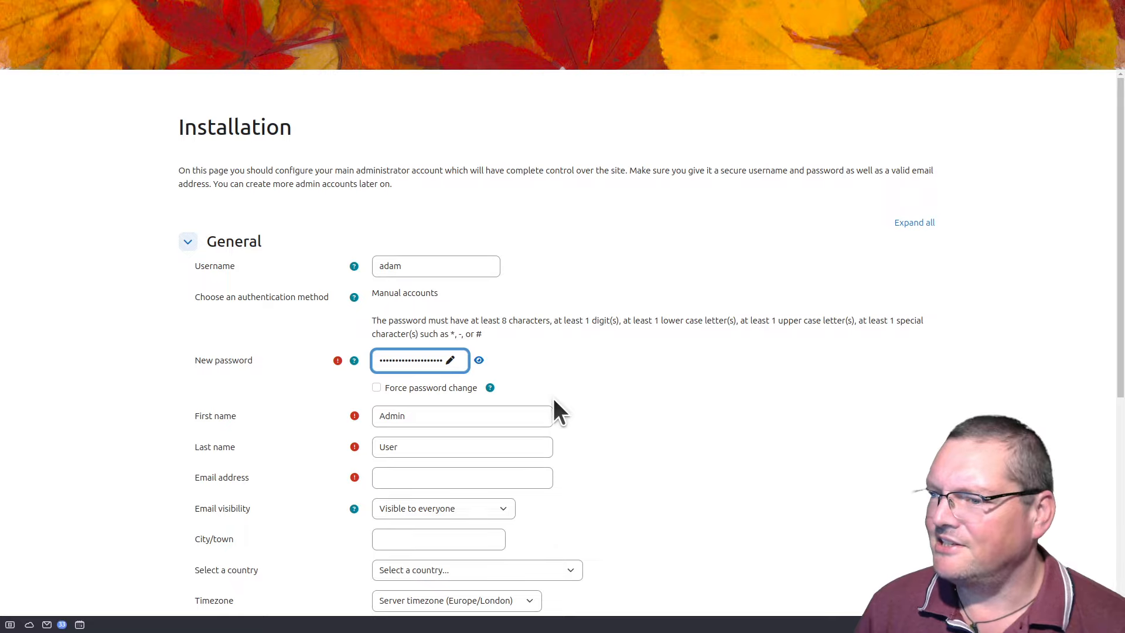
pyautogui.click(436, 421)
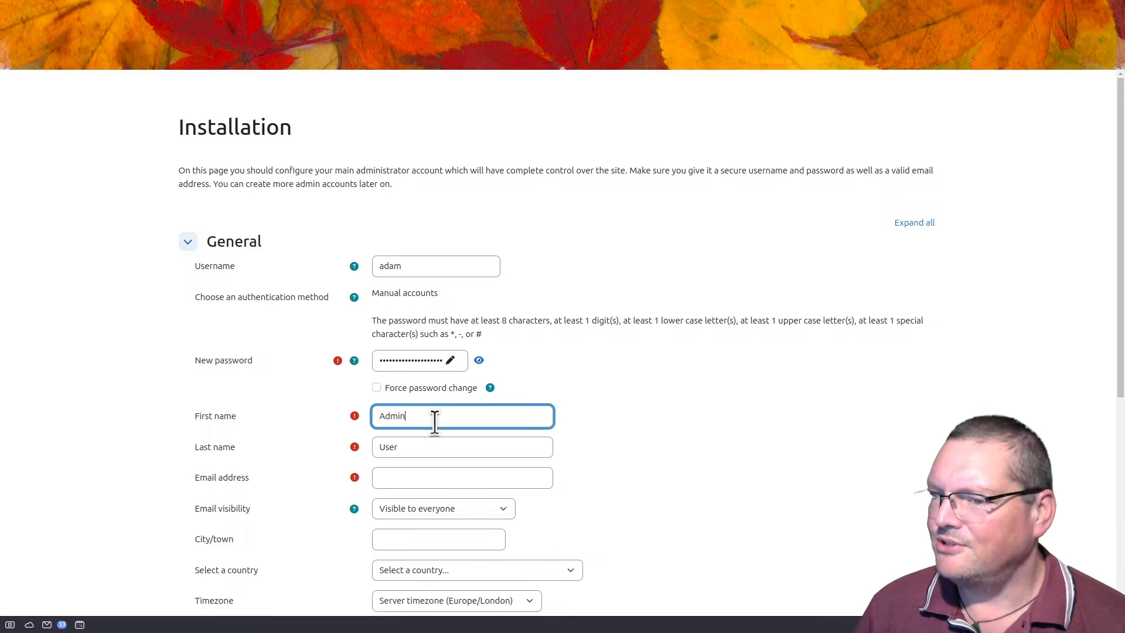
pyautogui.press('Tab')
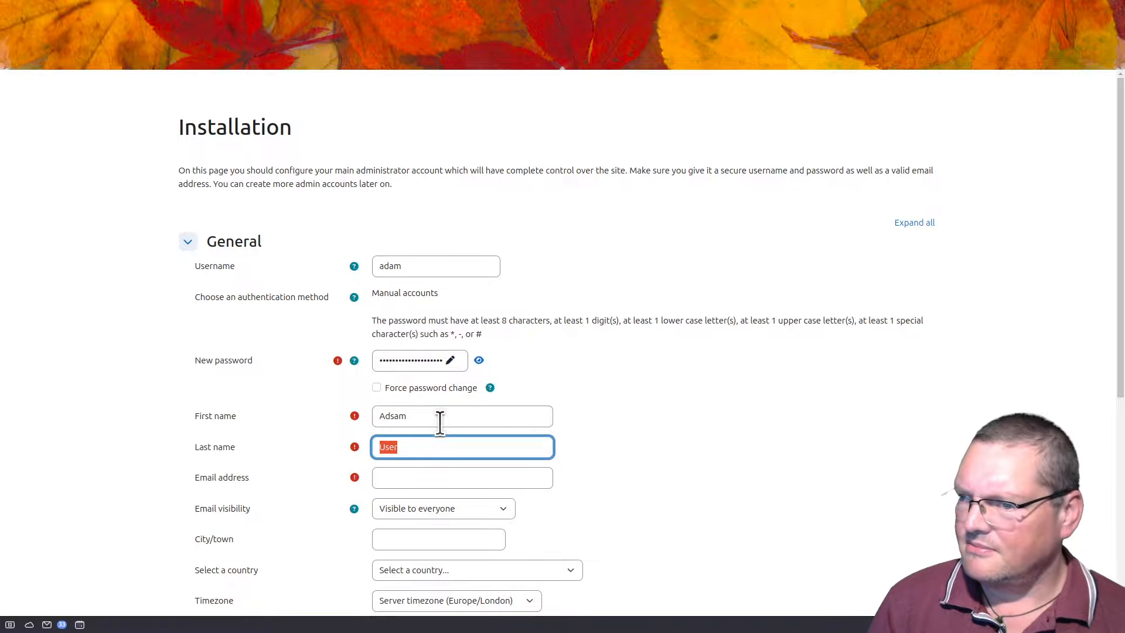
pyautogui.hotkey('shift', 'Tab')
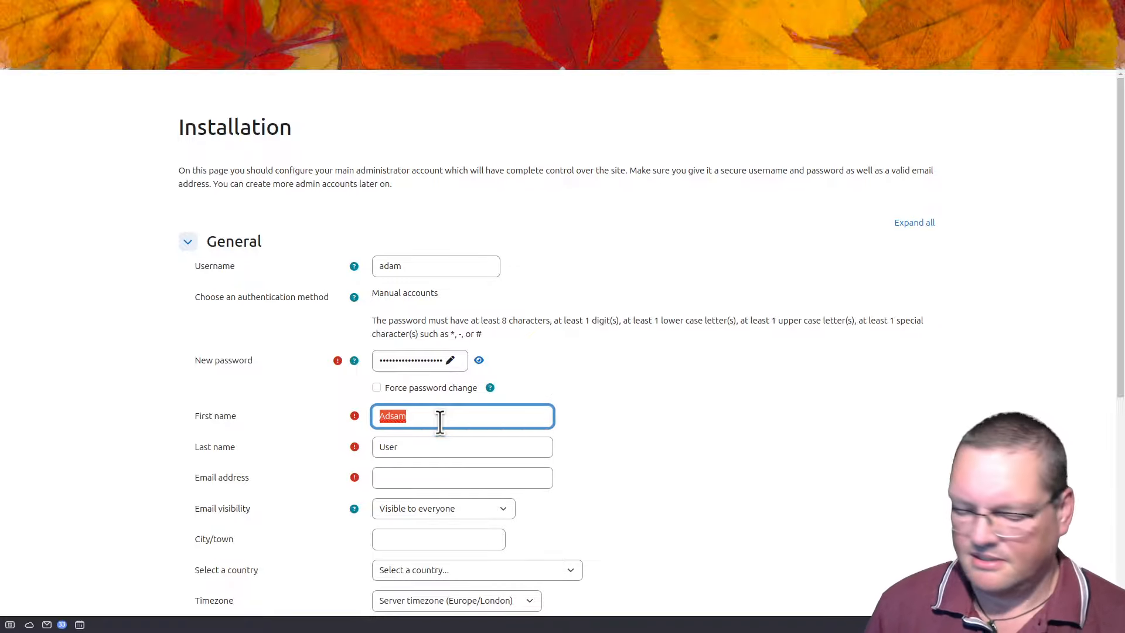
pyautogui.write('A')
pyautogui.press('Tab')
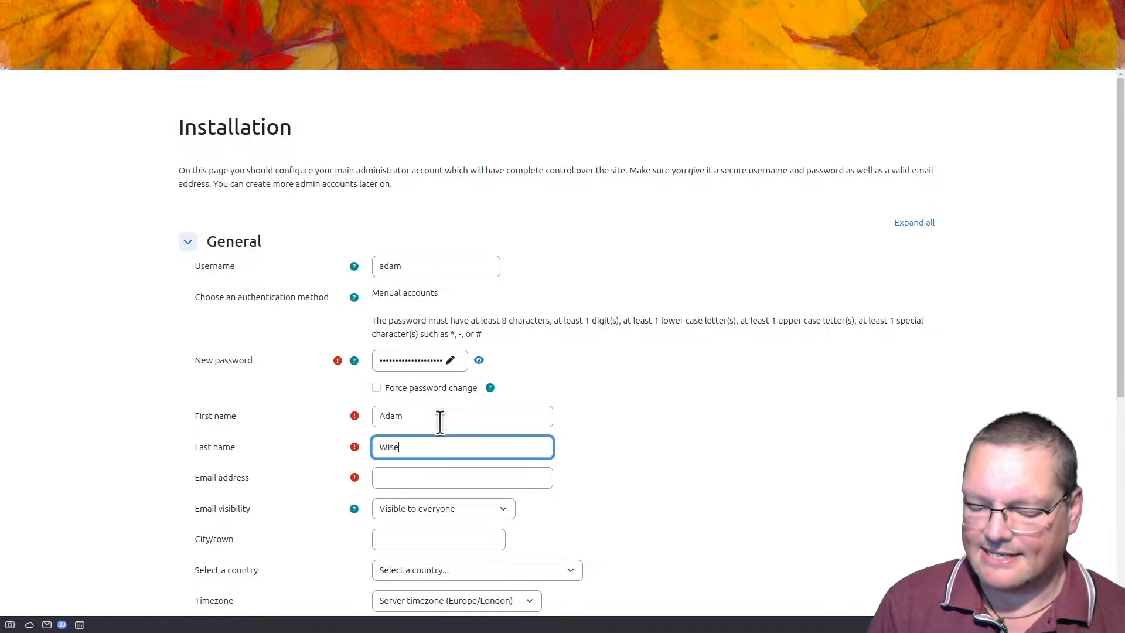
# Step: Enter the admin e-mail, set its visibility to Hidden and timezone to Asia/Tokyo, then submit
pyautogui.click(435, 477)
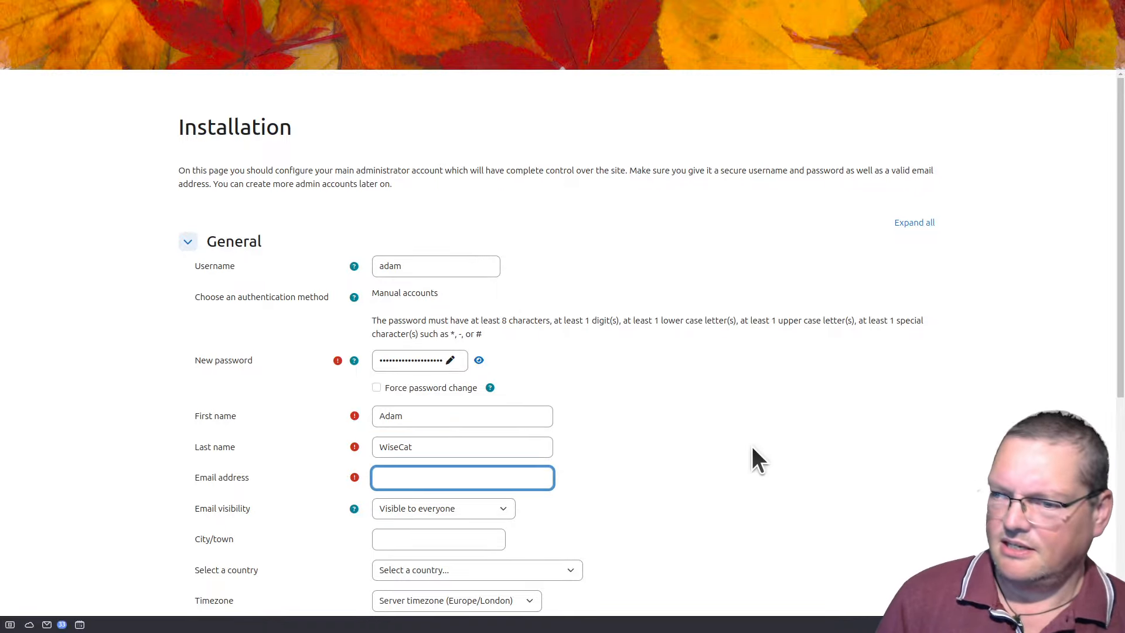
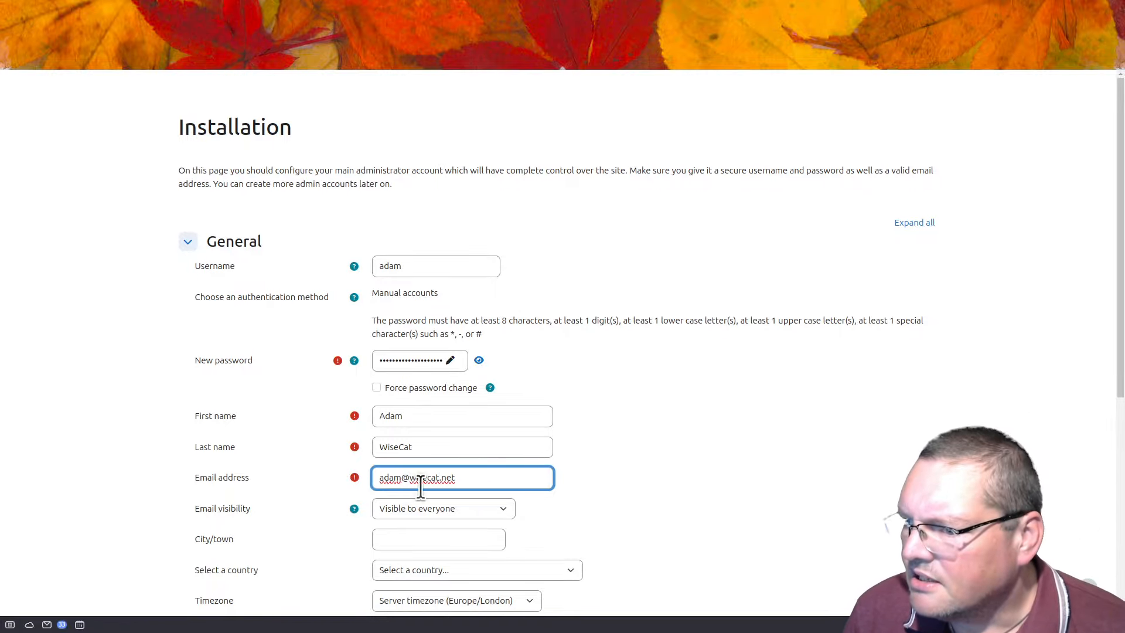
pyautogui.click(416, 508)
pyautogui.click(417, 527)
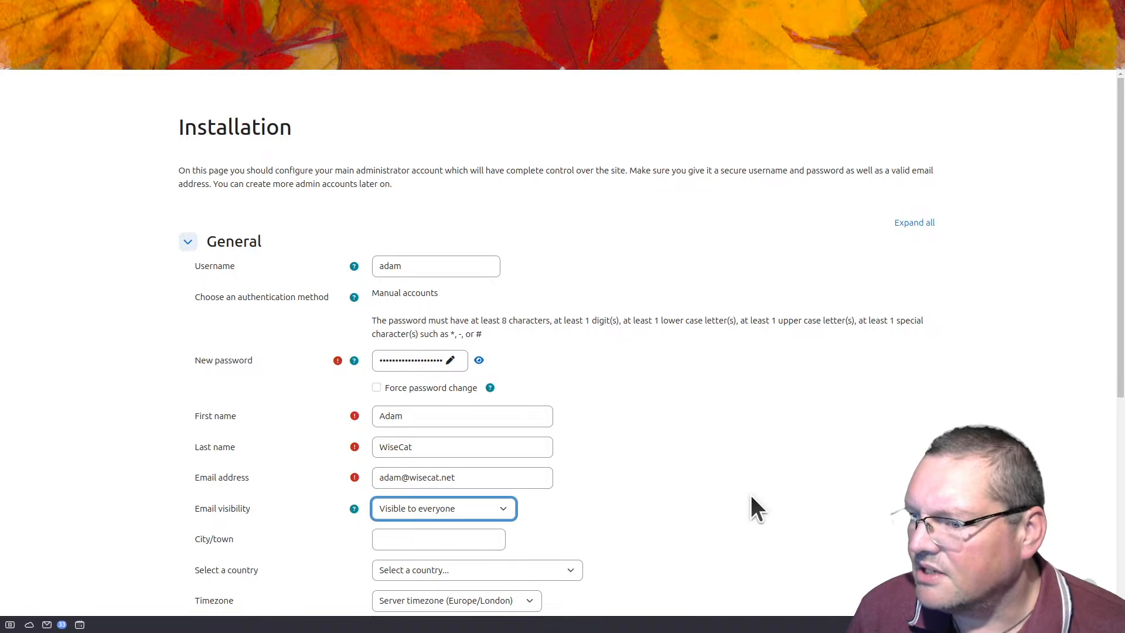
pyautogui.scroll(-3, 740, 487)
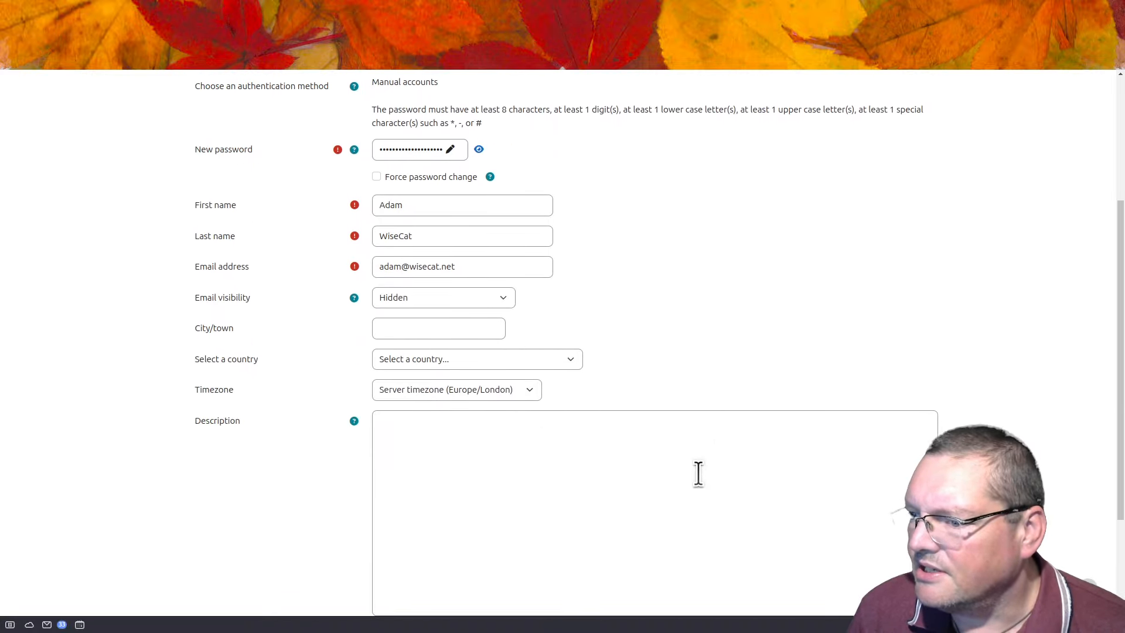
pyautogui.click(491, 396)
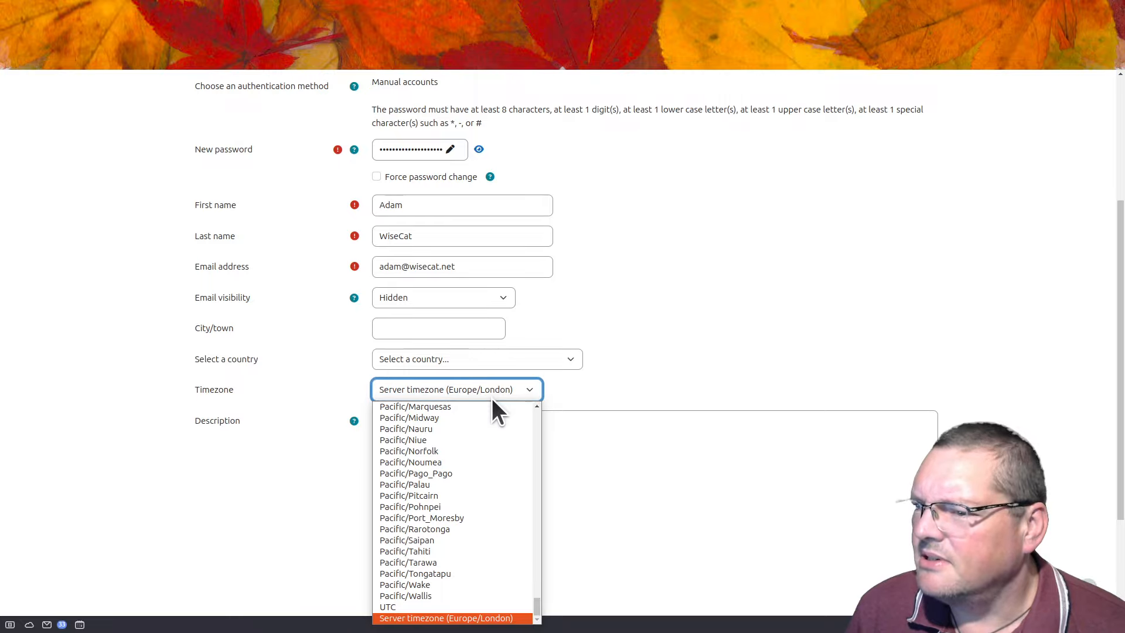
pyautogui.scroll(15, 483, 480)
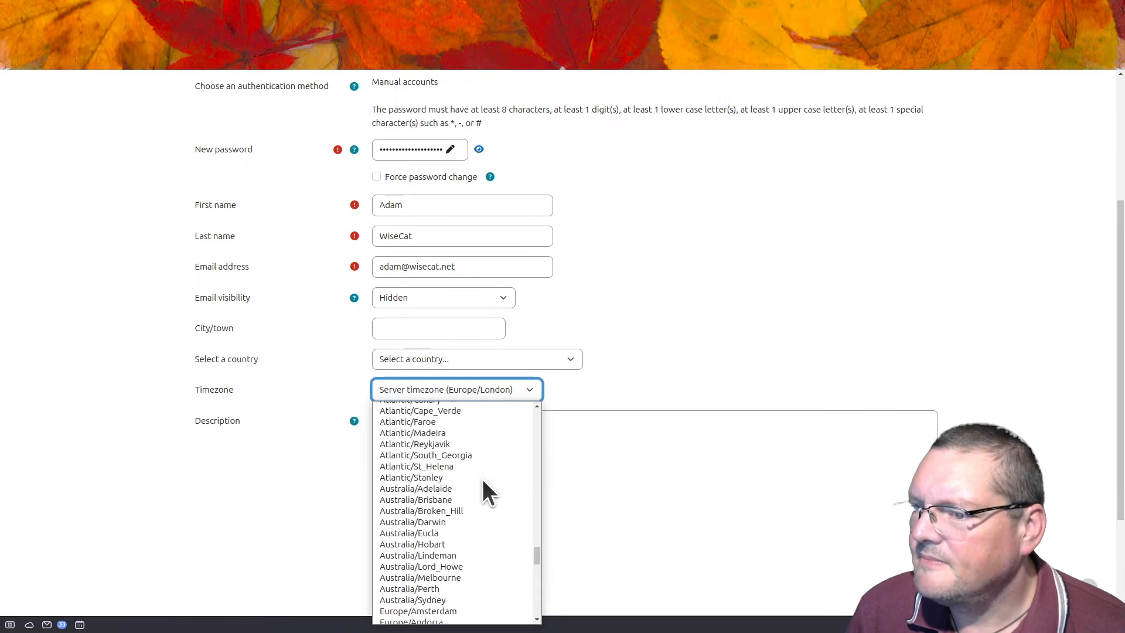
pyautogui.scroll(6, 484, 480)
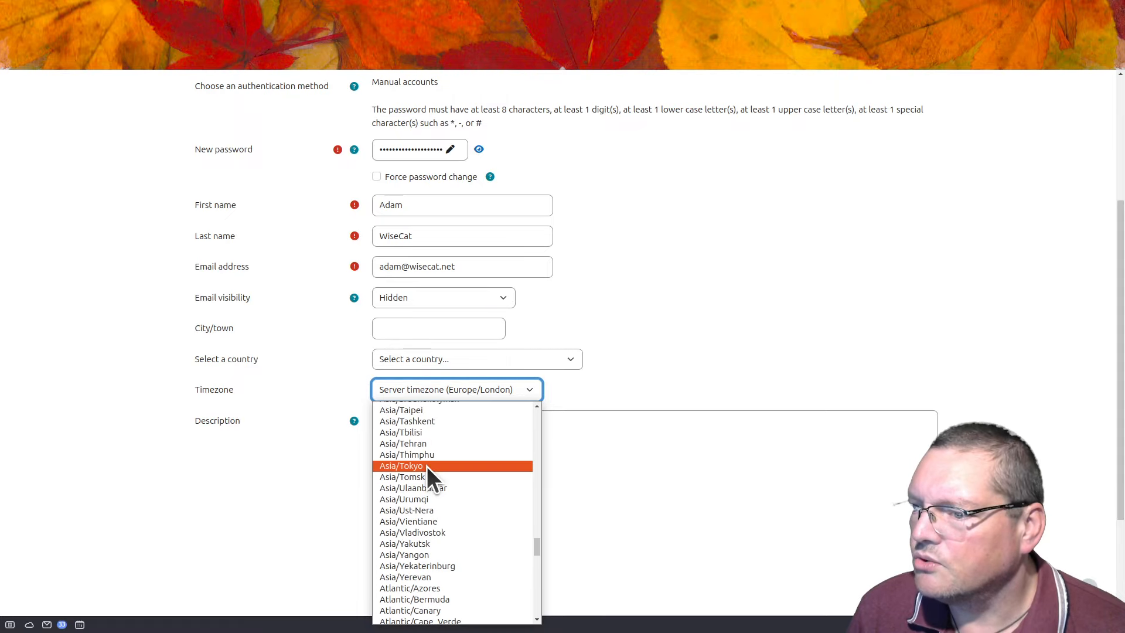
pyautogui.click(427, 465)
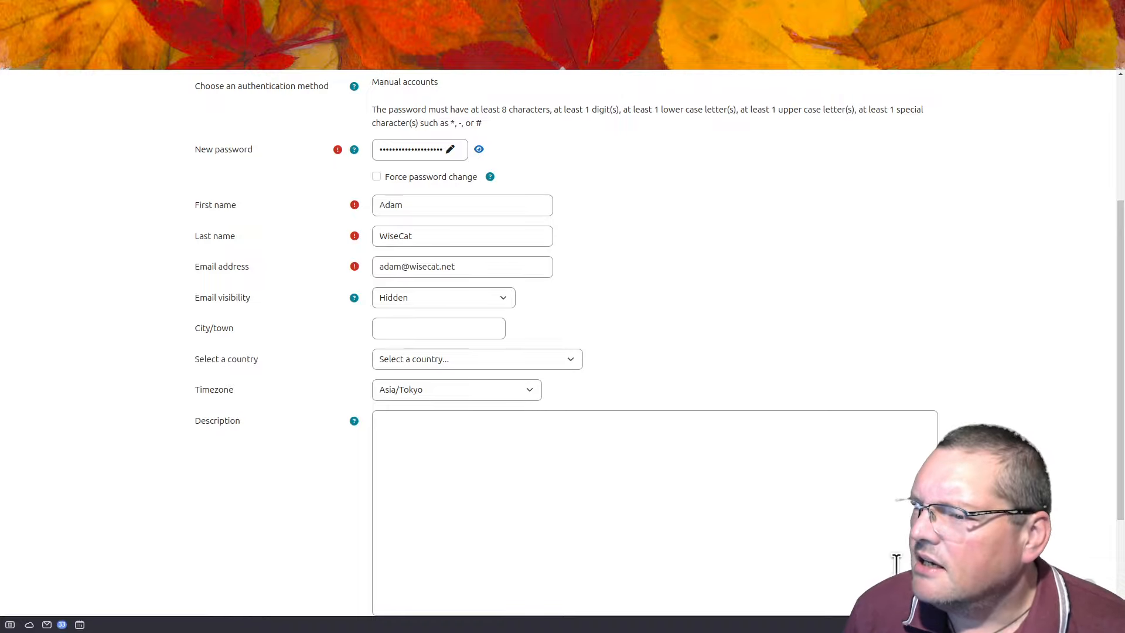
pyautogui.scroll(-3, 592, 480)
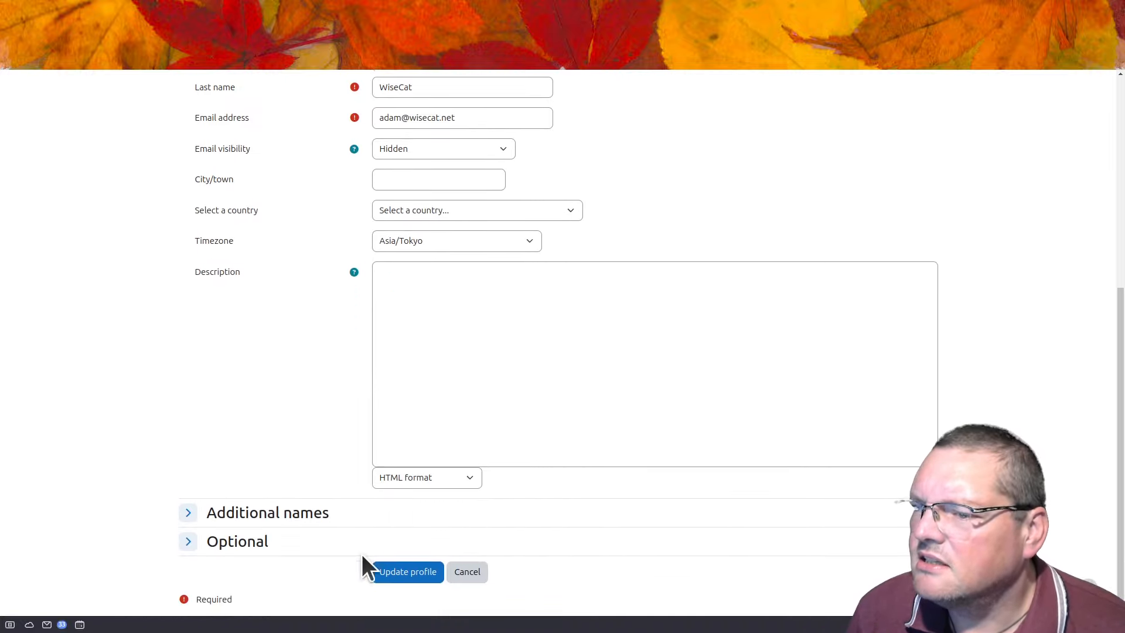
pyautogui.click(405, 572)
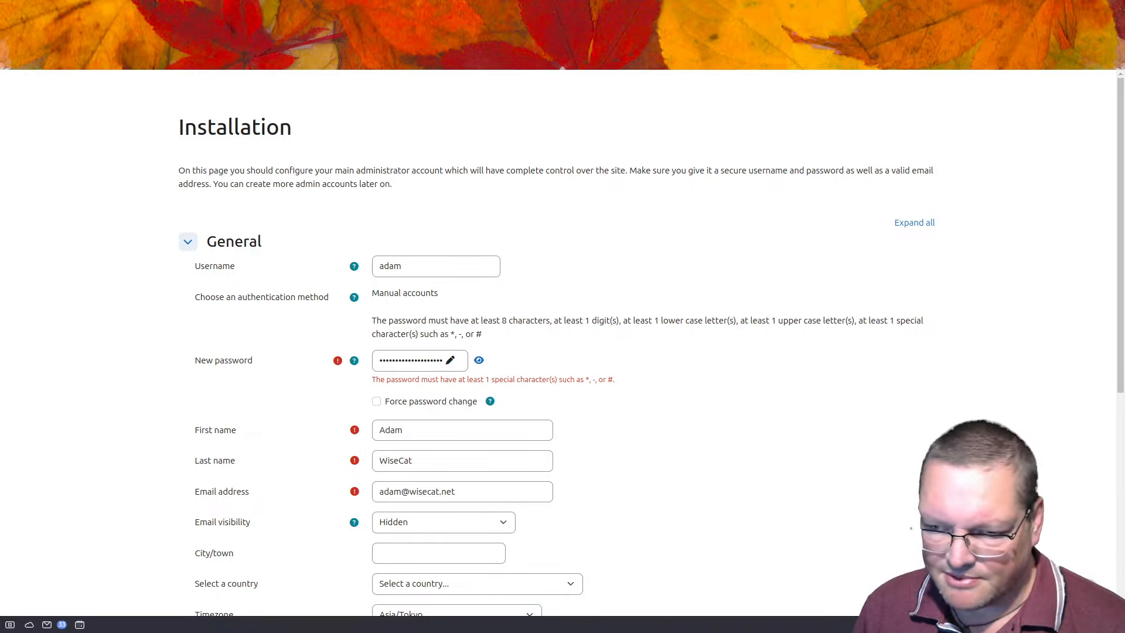
# Step: Replace the password with a longer one containing a special character and resubmit the profile
pyautogui.click(419, 359)
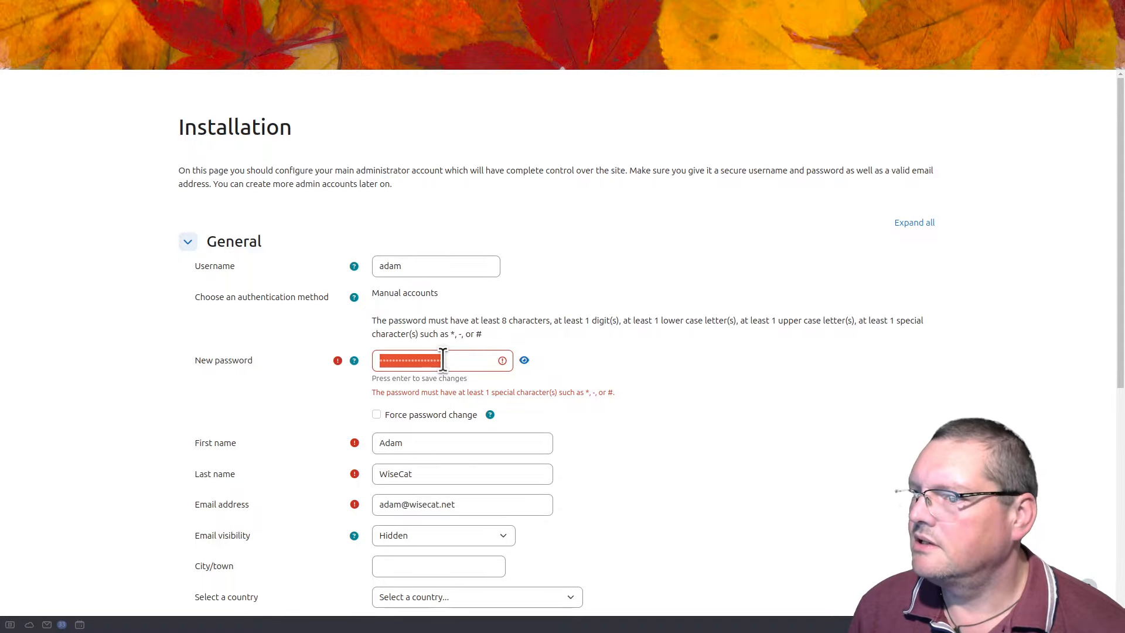
pyautogui.doubleClick(442, 359)
pyautogui.hotkey('ctrl', 'v')
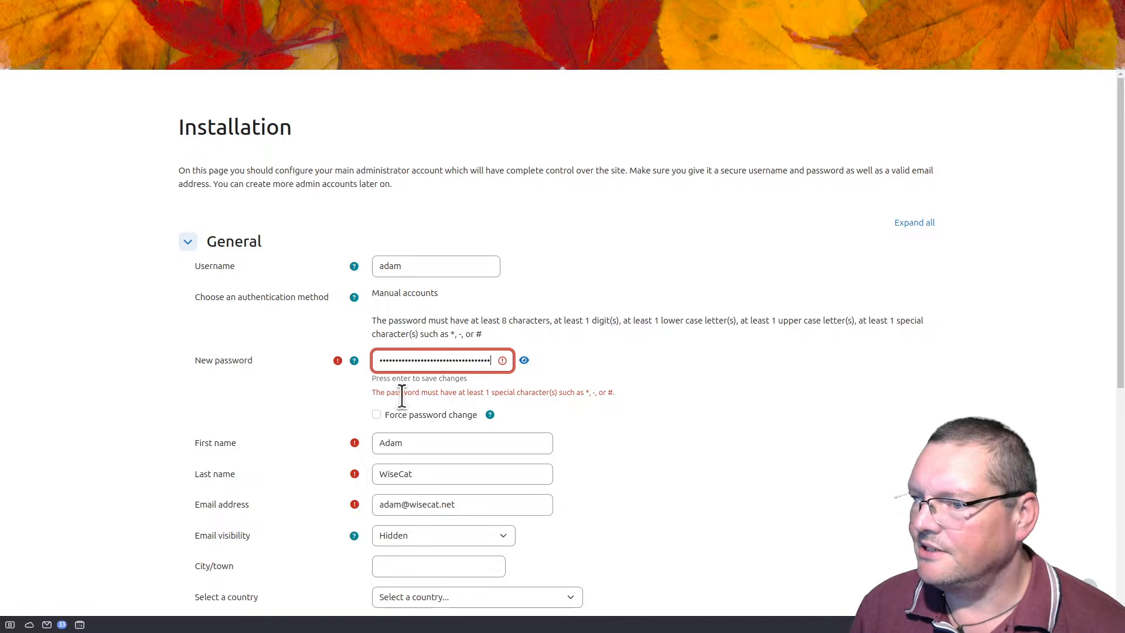
pyautogui.scroll(-6, 325, 403)
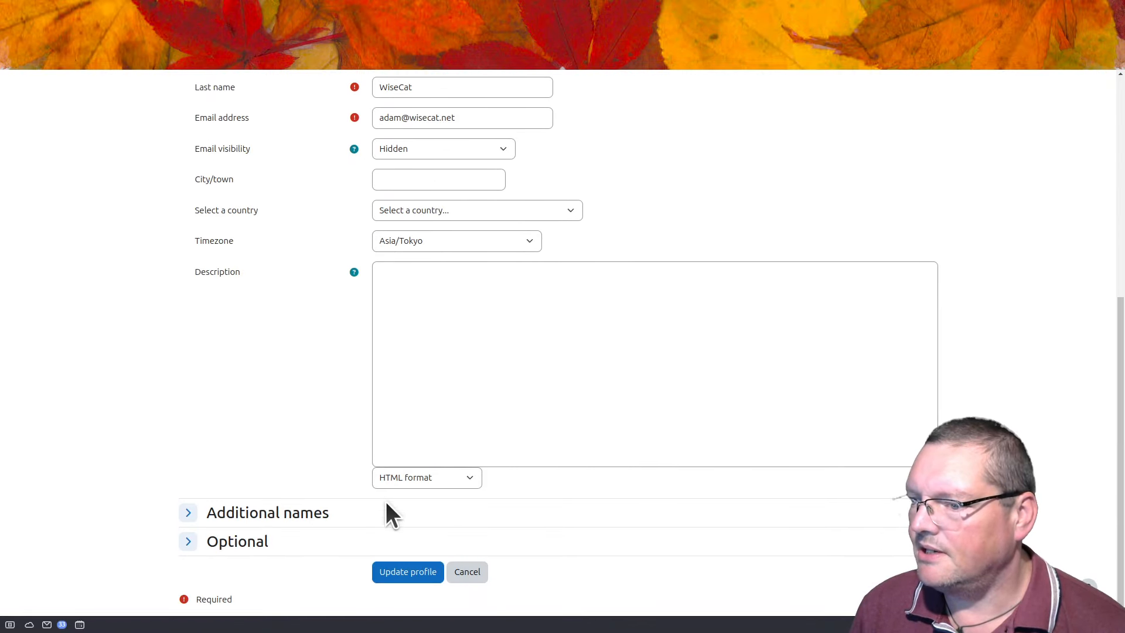
pyautogui.click(401, 571)
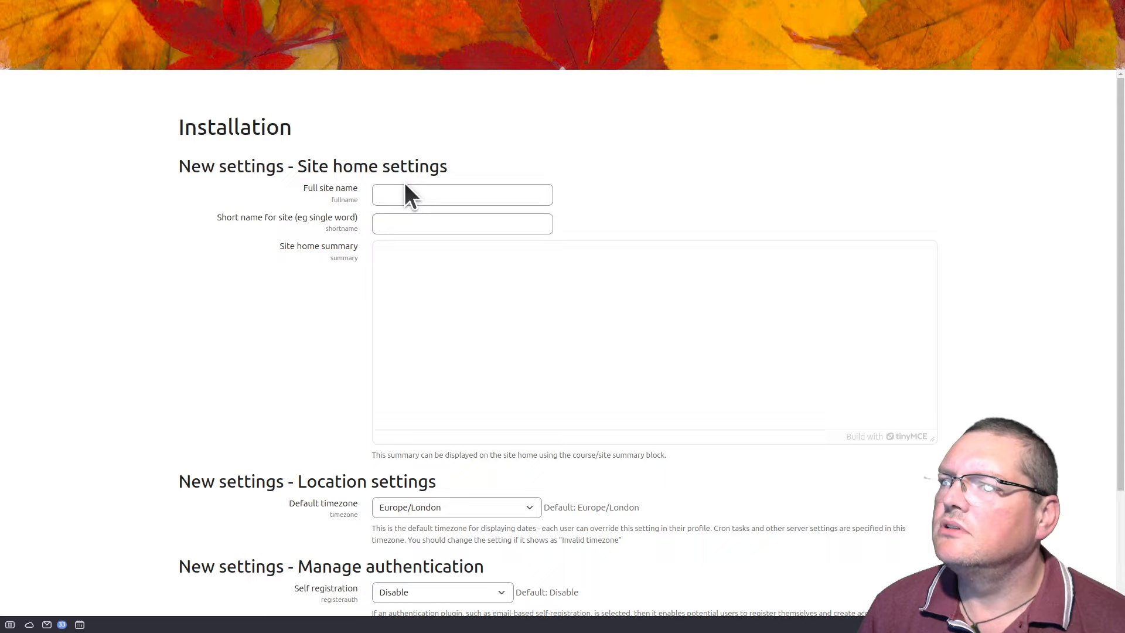
# Step: Name the site 'Shared Hosting Moodle' (short name SHMoo) with default timezone Asia/Tokyo
pyautogui.click(416, 190)
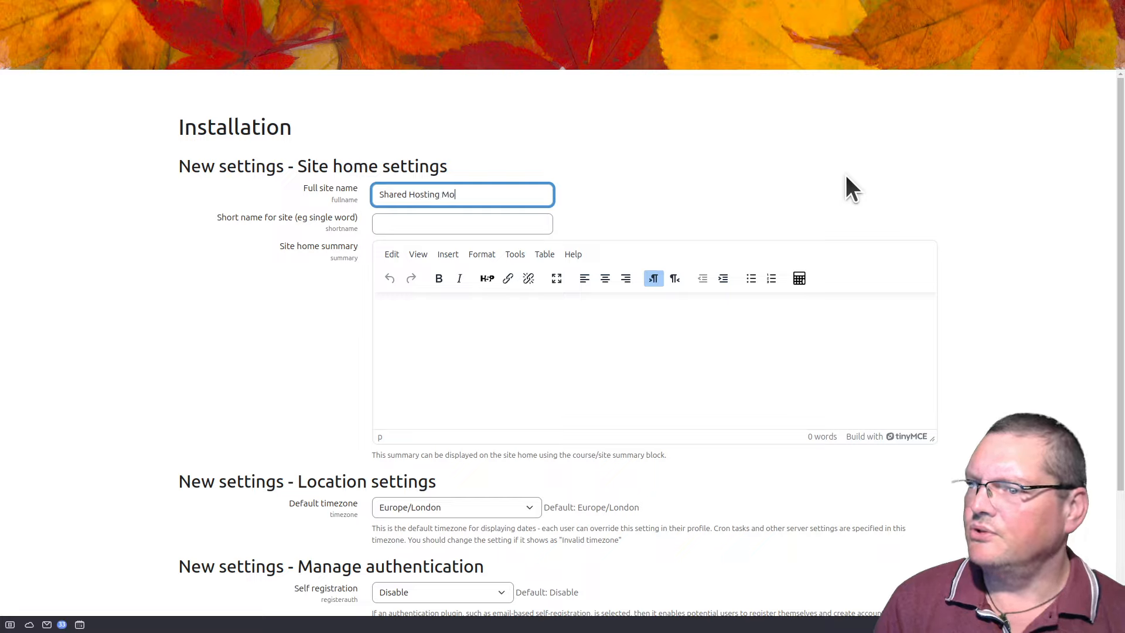
pyautogui.press('Tab')
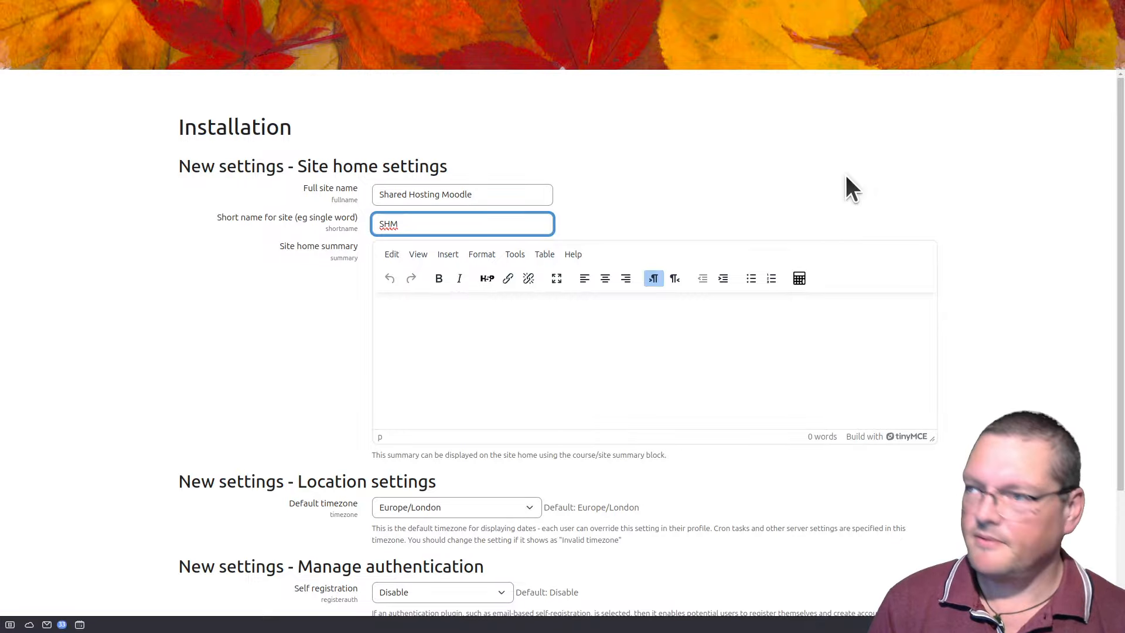
pyautogui.write('o')
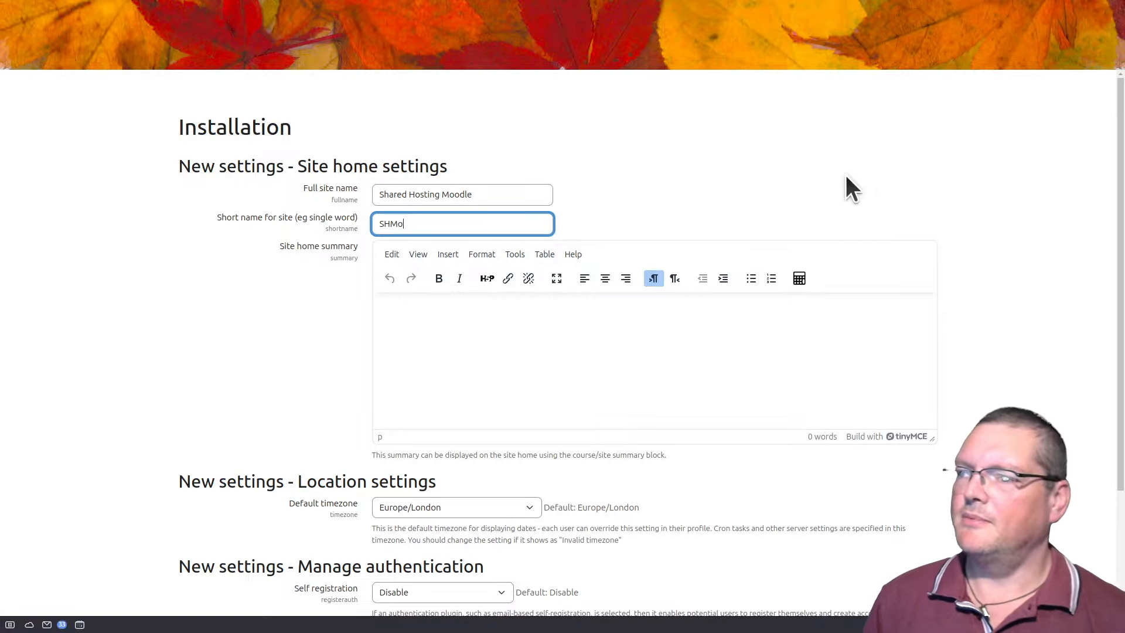
pyautogui.write('o')
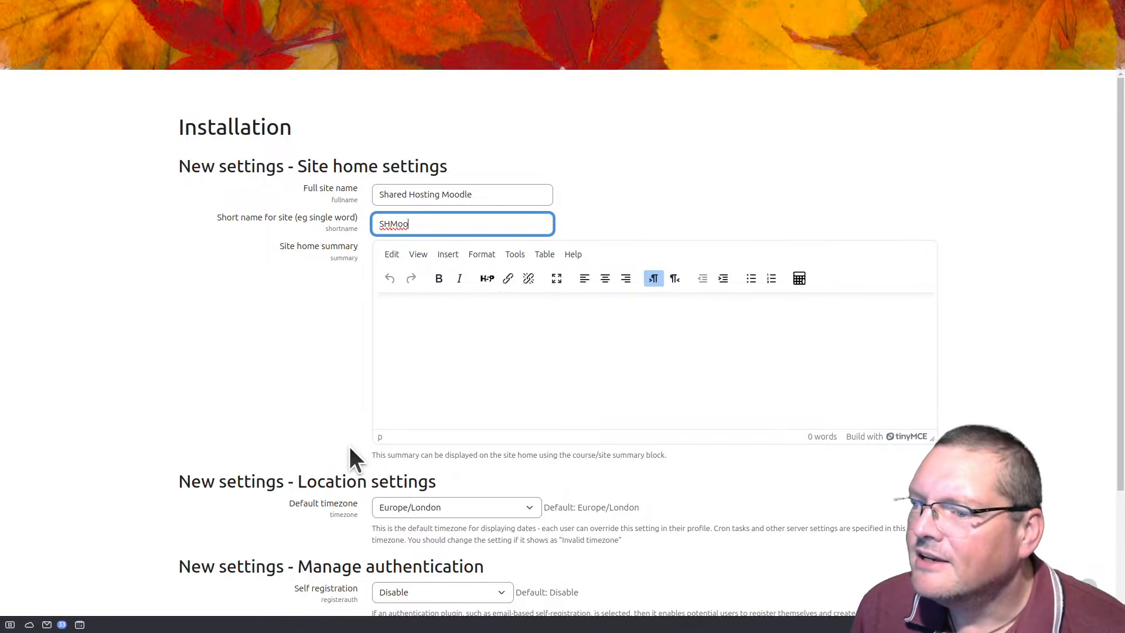
pyautogui.scroll(-2, 300, 385)
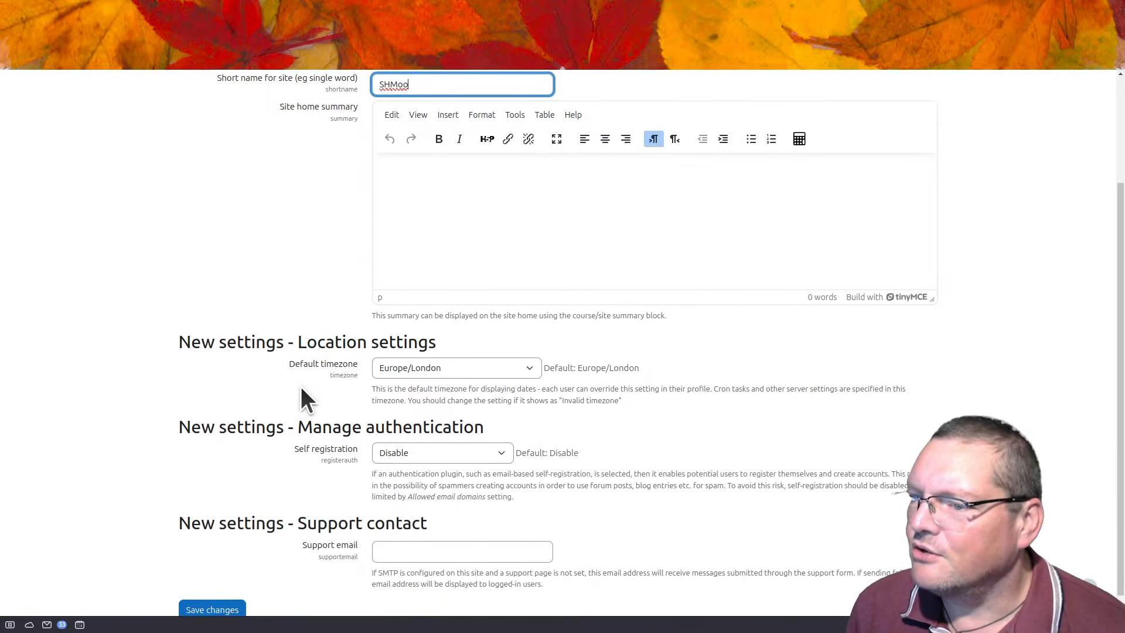
pyautogui.click(445, 371)
pyautogui.scroll(15, 426, 460)
pyautogui.scroll(5, 426, 459)
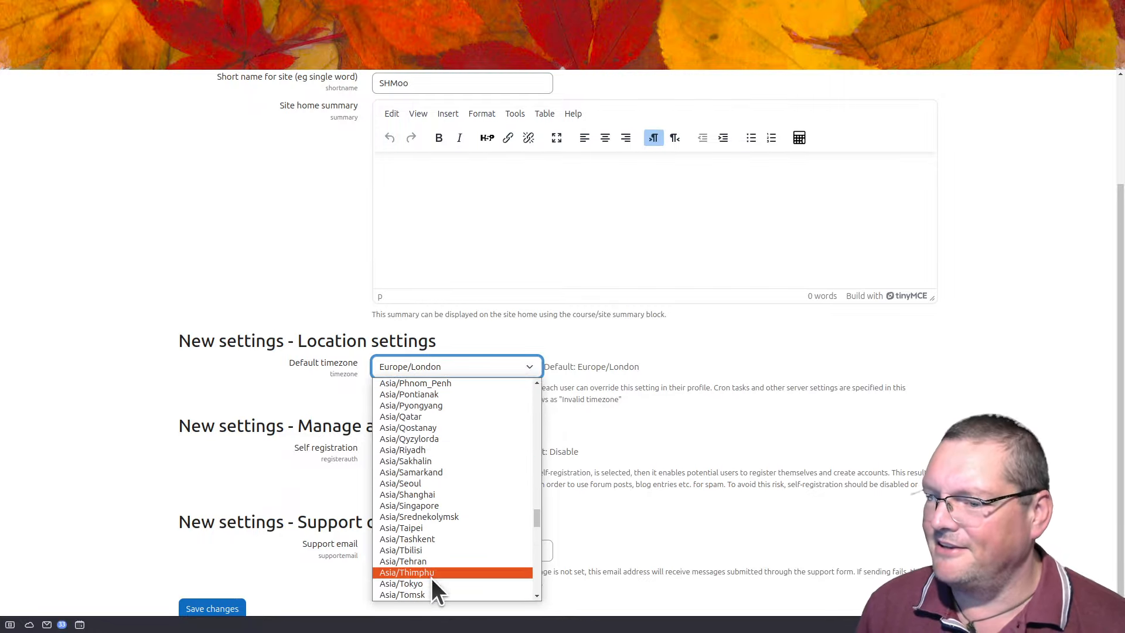
pyautogui.click(261, 470)
pyautogui.scroll(-1, 261, 470)
# Step: Enter the support e-mail address and save the new site settings
pyautogui.click(396, 536)
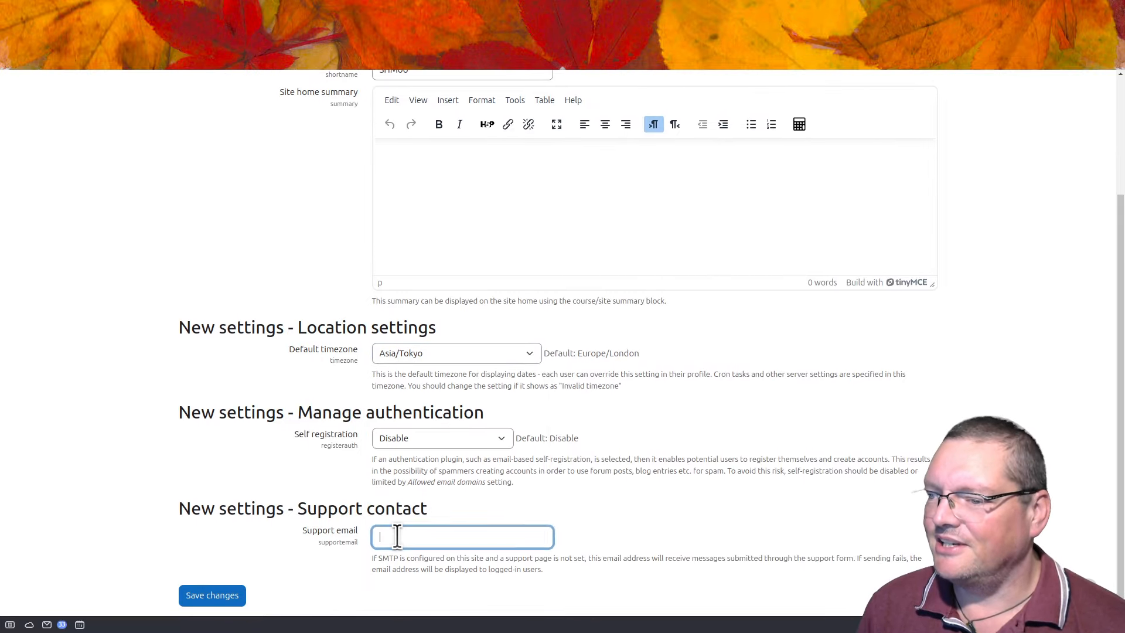
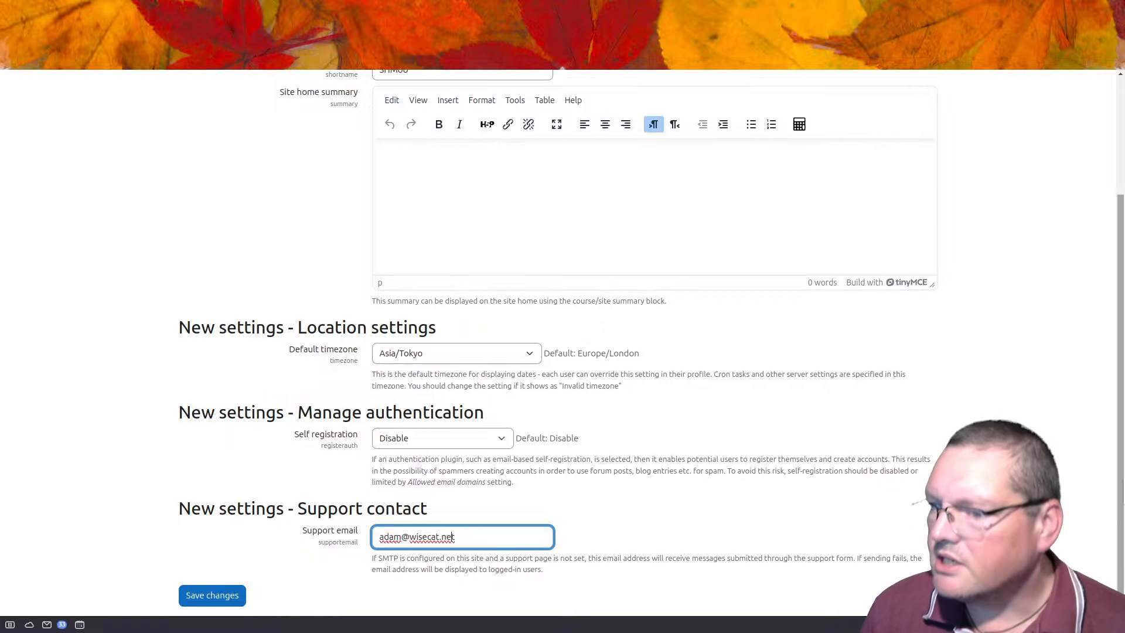
pyautogui.click(235, 593)
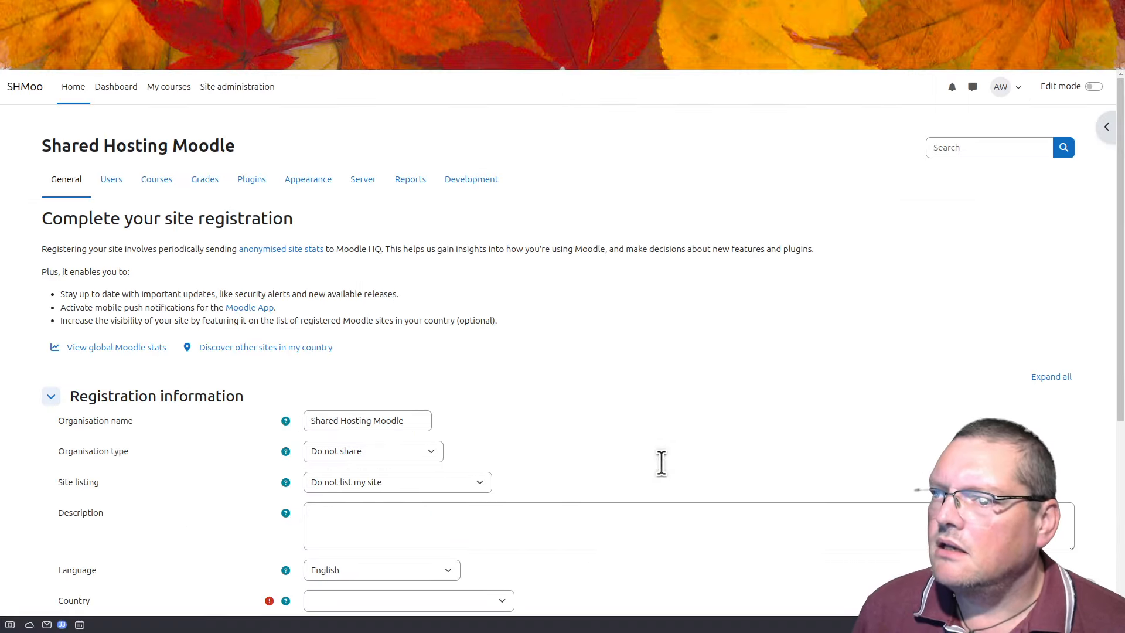
# Step: Skip site registration, dismiss the tour popup, and go to the empty My courses page
pyautogui.scroll(-5, 661, 462)
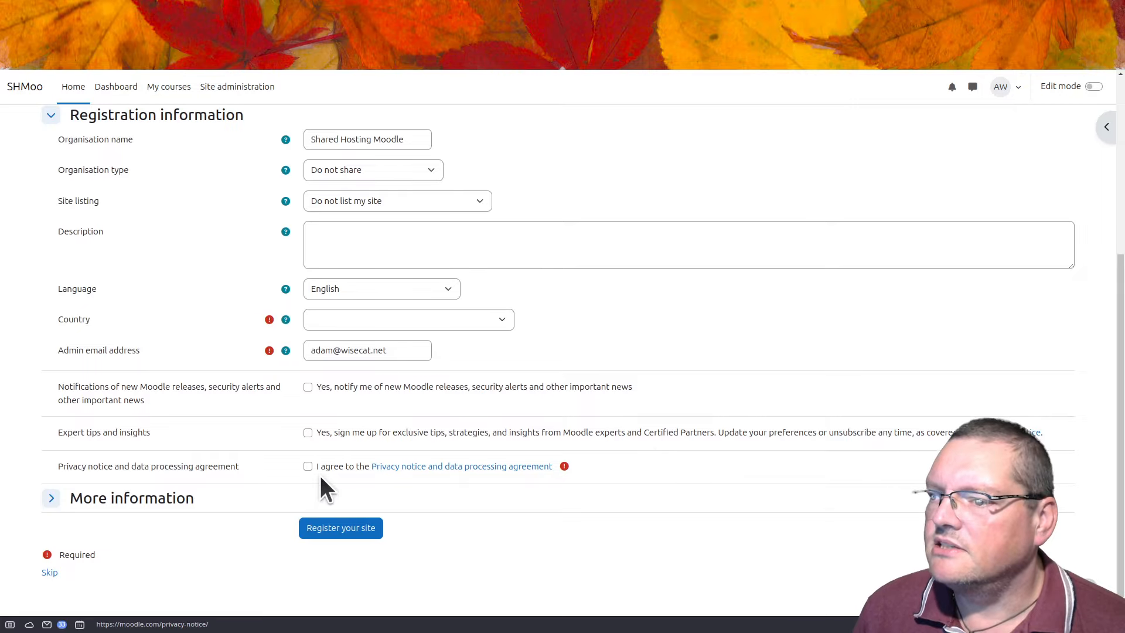
pyautogui.click(48, 572)
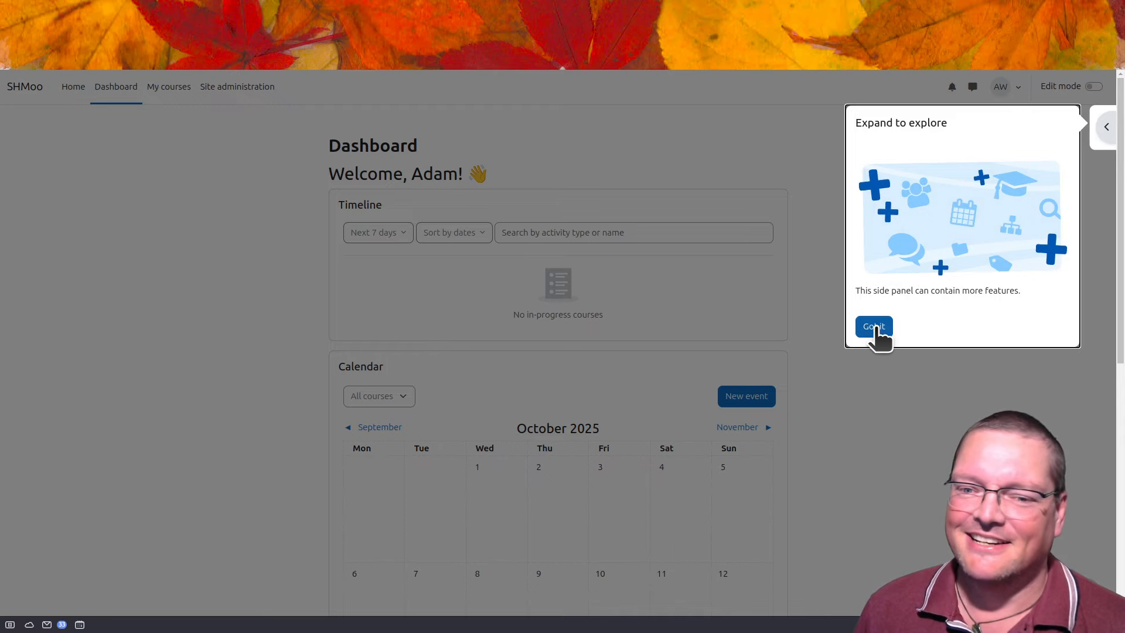
pyautogui.click(875, 328)
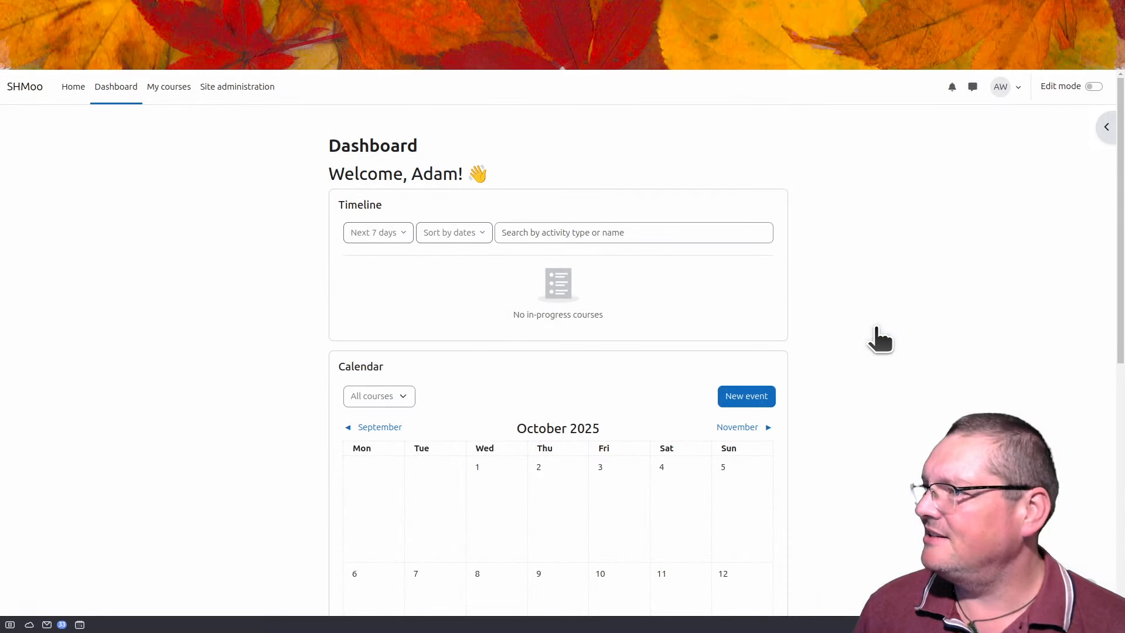
pyautogui.scroll(-5, 302, 410)
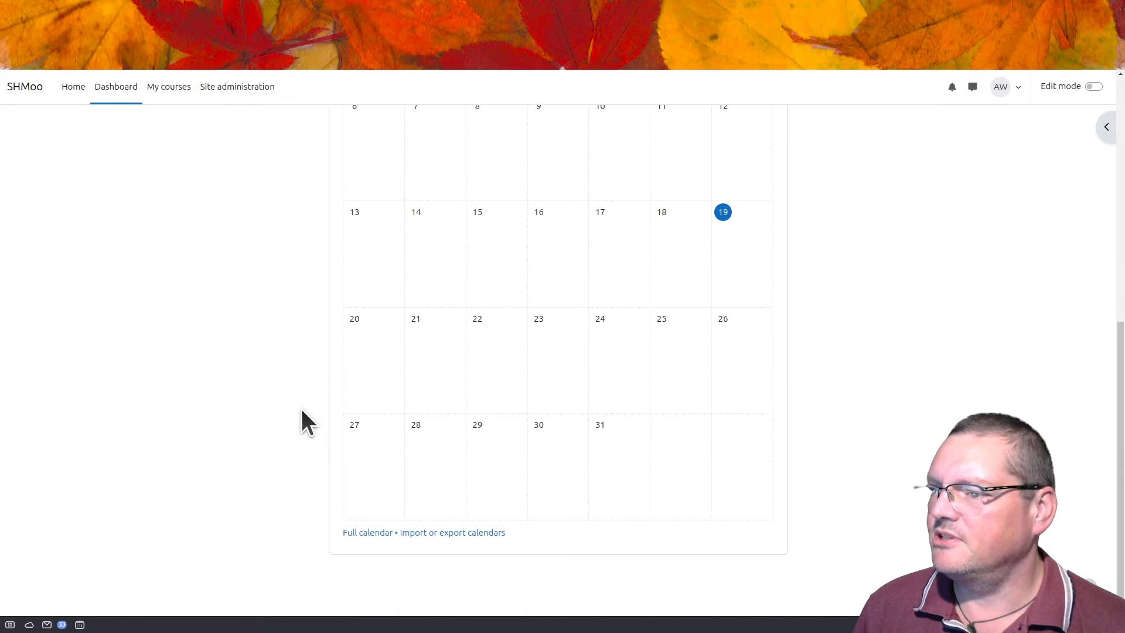
pyautogui.scroll(5, 301, 410)
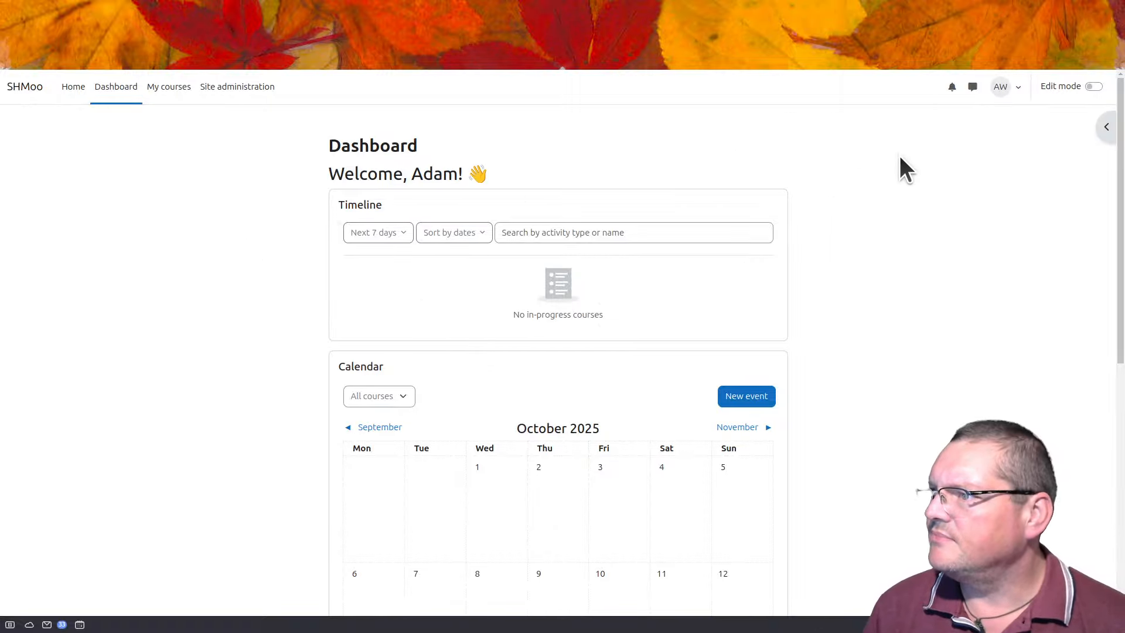
pyautogui.click(169, 91)
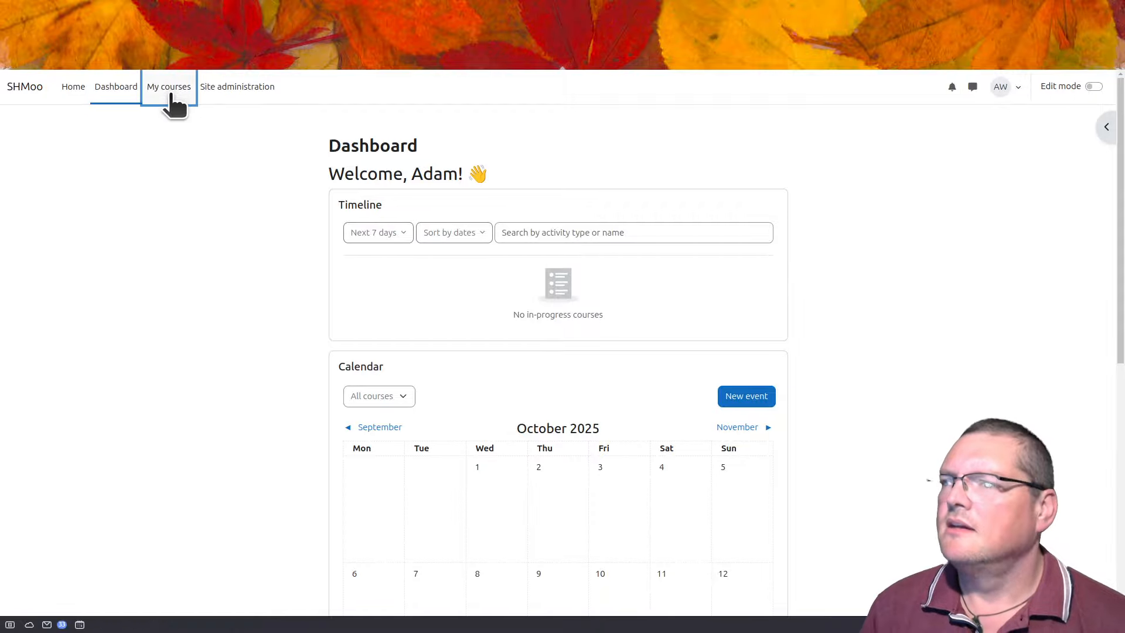
# Step: Review the server checks under Site administration > Server > Environment, then raise the SSH terminal
pyautogui.click(258, 94)
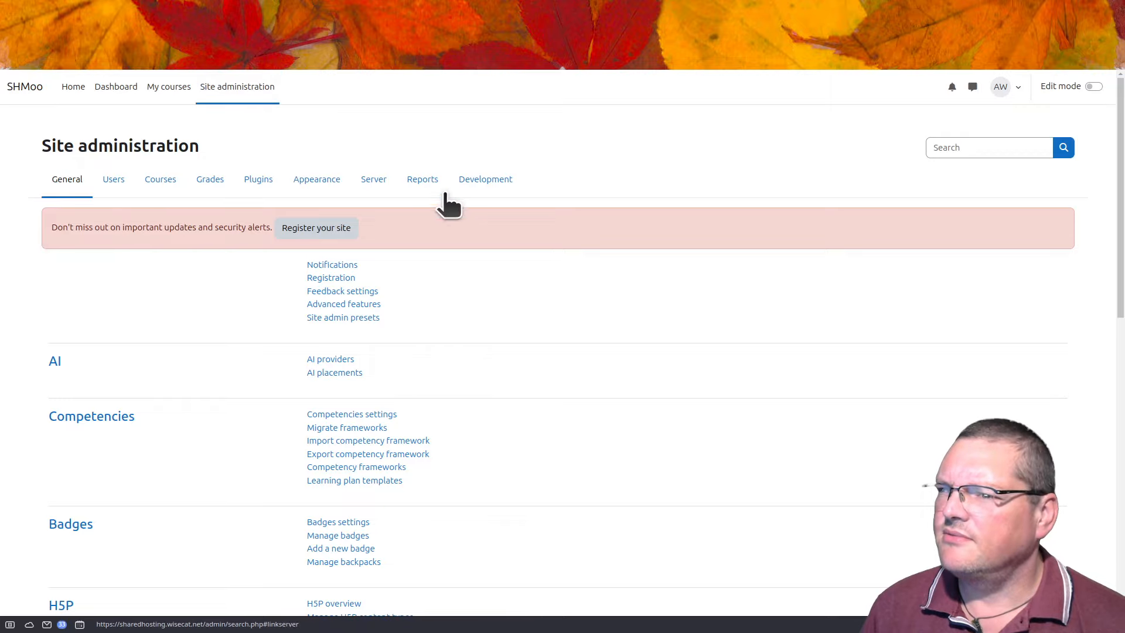
pyautogui.click(381, 181)
pyautogui.click(346, 344)
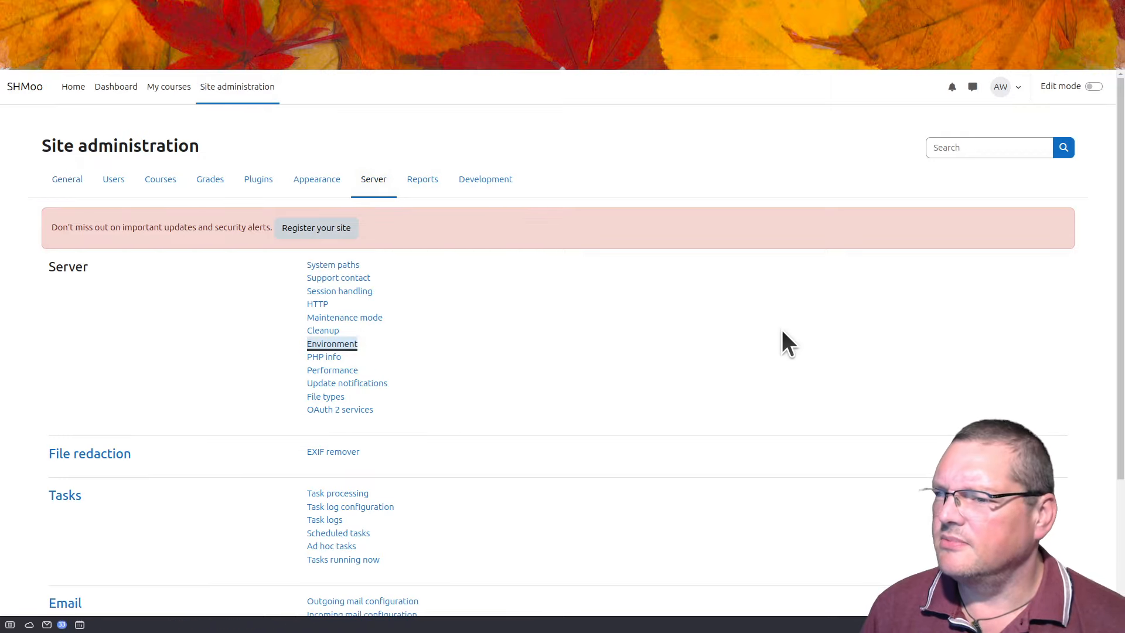
pyautogui.scroll(-8, 1058, 331)
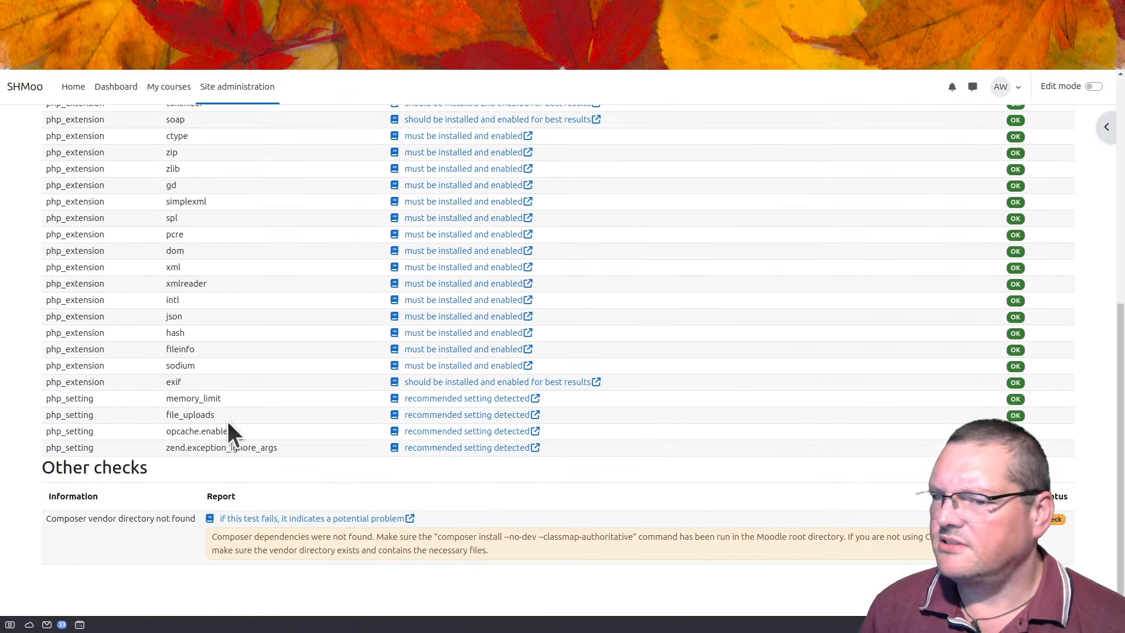
pyautogui.scroll(6, 232, 537)
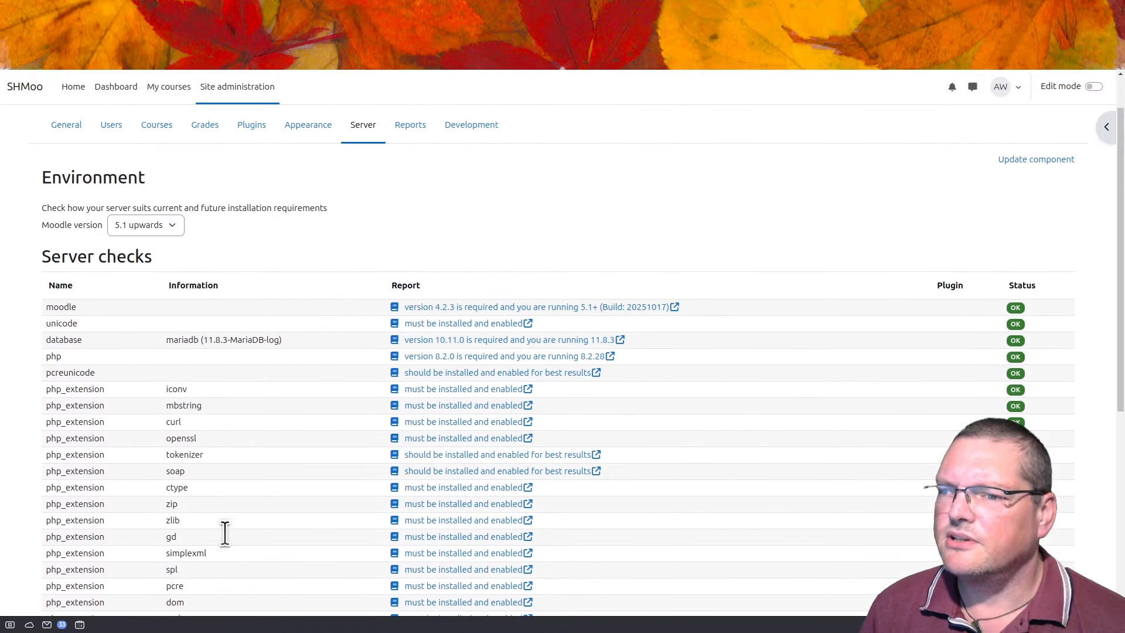
pyautogui.scroll(-2, 226, 534)
pyautogui.scroll(-2, 227, 537)
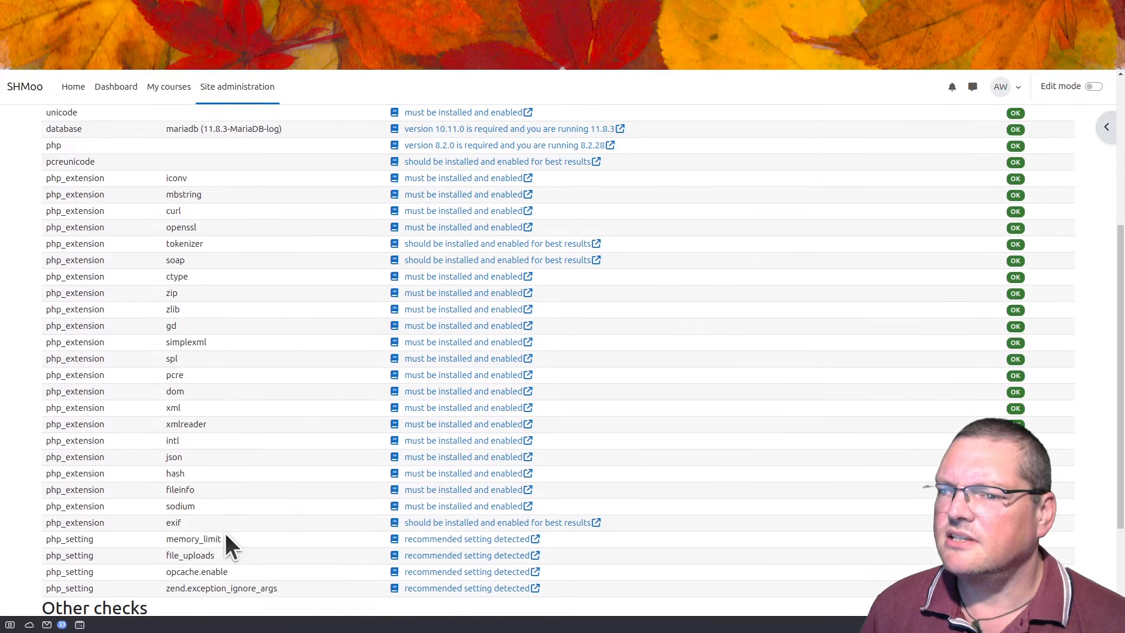
pyautogui.scroll(-3, 226, 537)
pyautogui.scroll(7, 447, 394)
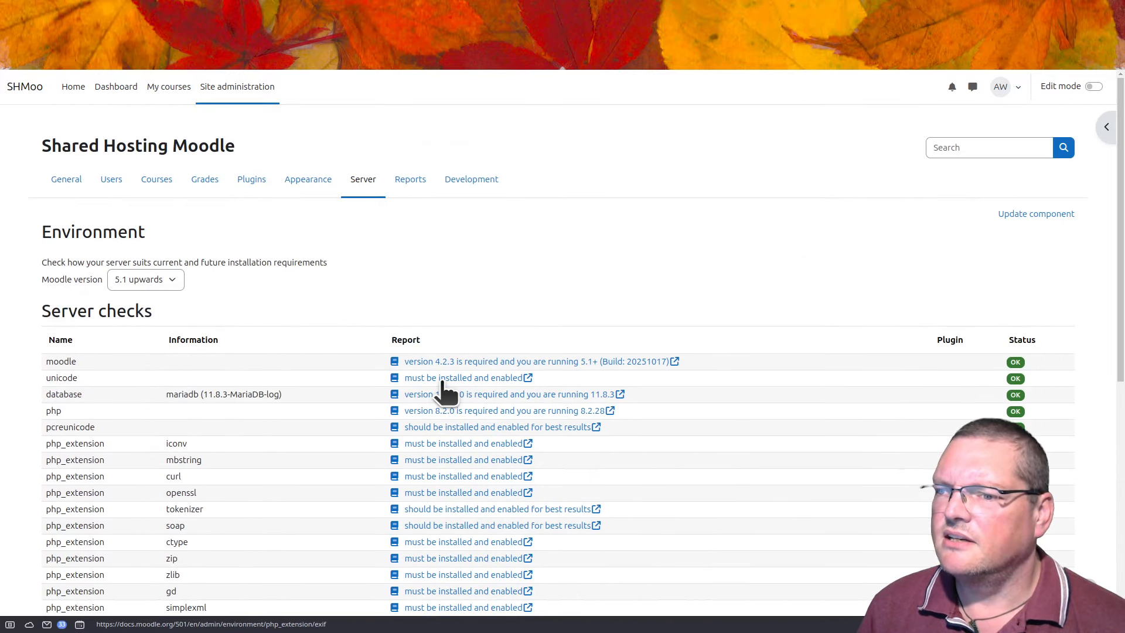
pyautogui.scroll(-7, 447, 395)
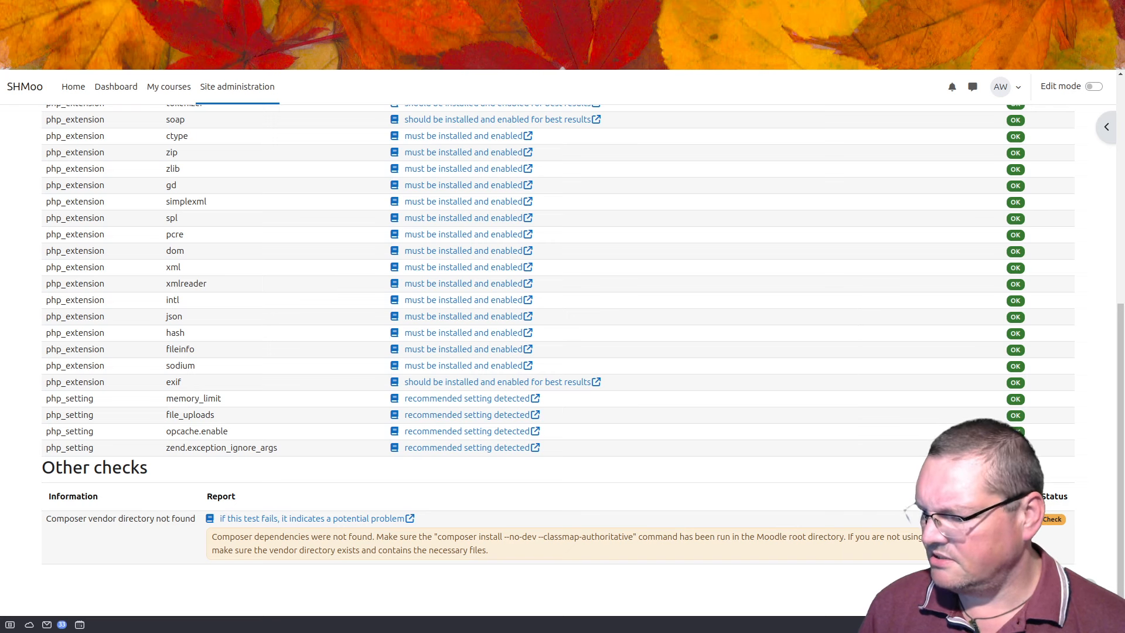
pyautogui.hotkey('alt', 'Tab')
pyautogui.moveTo(735, 240); pyautogui.dragTo(715, 102)
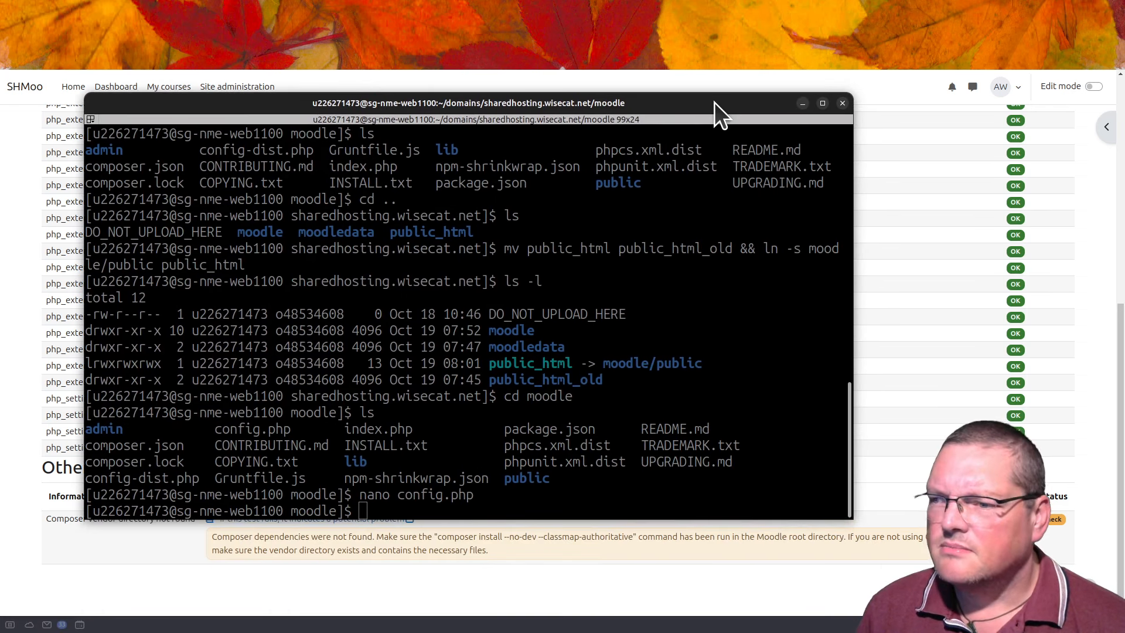
# Step: Open config.php in nano, look over its database and directory settings, then move the terminal aside
pyautogui.click(562, 350)
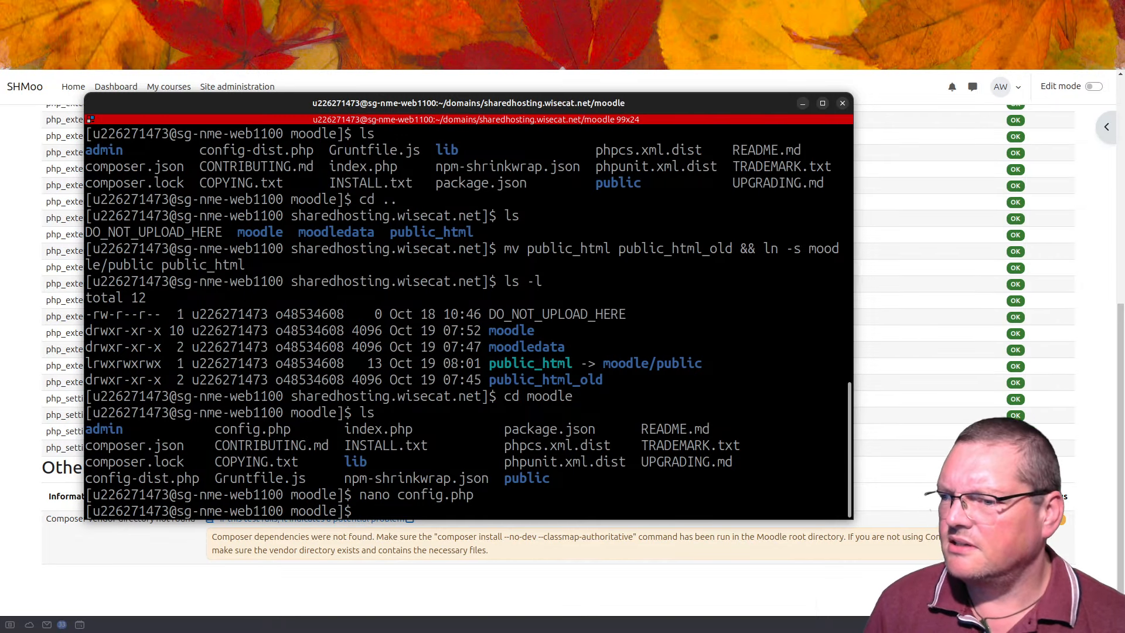
pyautogui.press('Up')
pyautogui.press('Return')
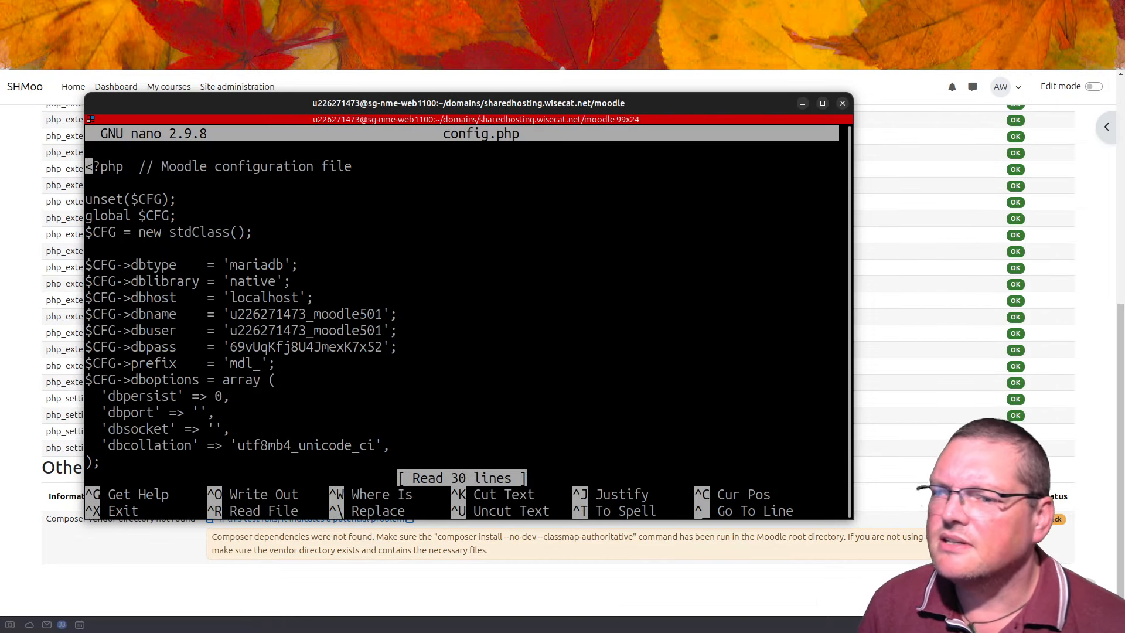
pyautogui.press('Down')
pyautogui.press('Down')
pyautogui.press('Down')
pyautogui.press('Down')
pyautogui.press('Down')
pyautogui.press('Down')
pyautogui.press('Down')
pyautogui.press('Down')
pyautogui.press('Down')
pyautogui.press('Down')
pyautogui.press('Down')
pyautogui.press('Down')
pyautogui.press('Down')
pyautogui.press('Down')
pyautogui.press('Down')
pyautogui.press('Down')
pyautogui.press('Down')
pyautogui.press('Down')
pyautogui.press('Down')
pyautogui.press('Down')
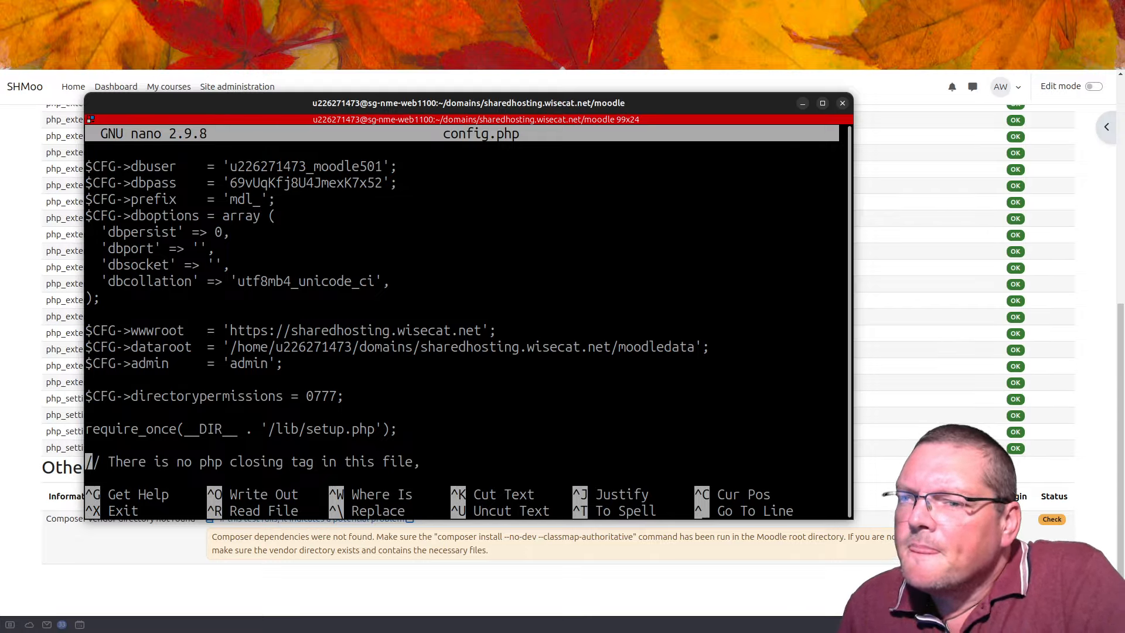
pyautogui.press('Down')
pyautogui.press('Up')
pyautogui.press('Up')
pyautogui.press('Up')
pyautogui.press('Up')
pyautogui.press('Up')
pyautogui.press('Up')
pyautogui.press('Up')
pyautogui.press('Up')
pyautogui.press('Up')
pyautogui.press('Up')
pyautogui.press('Up')
pyautogui.press('Up')
pyautogui.press('Up')
pyautogui.press('Up')
pyautogui.press('Up')
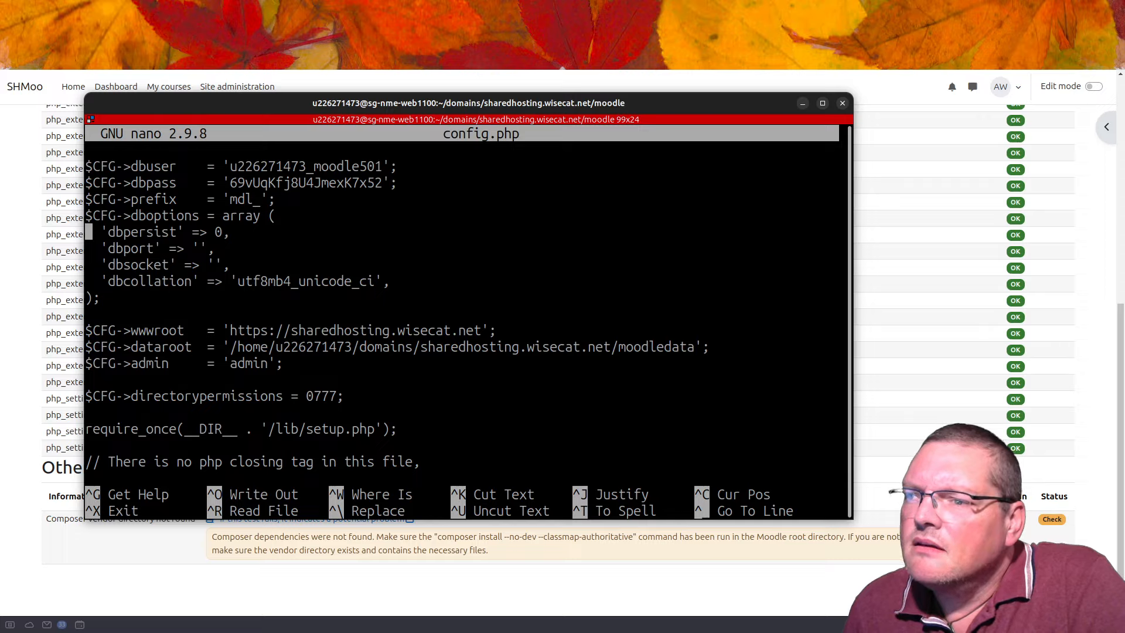
pyautogui.press('Up')
pyautogui.press('Up')
pyautogui.press('Up')
pyautogui.press('Up')
pyautogui.press('Up')
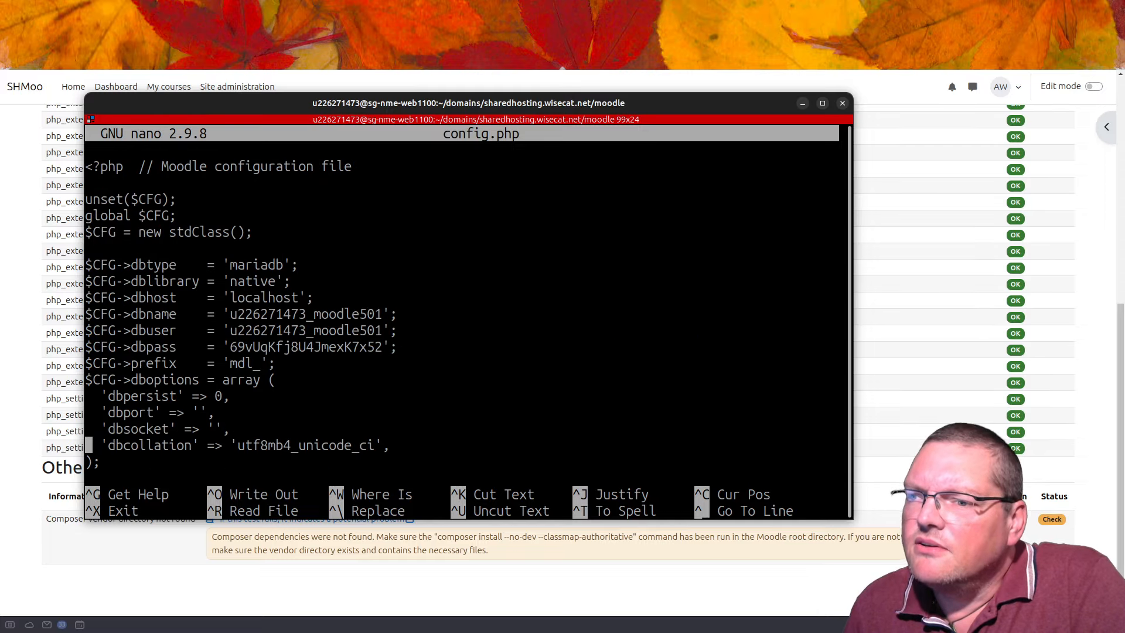
pyautogui.press('Down')
pyautogui.press('Down')
pyautogui.press('Down')
pyautogui.press('Down')
pyautogui.press('Down')
pyautogui.press('Down')
pyautogui.press('Down')
pyautogui.press('Down')
pyautogui.press('Down')
pyautogui.press('Down')
pyautogui.press('Down')
pyautogui.press('Down')
pyautogui.press('Down')
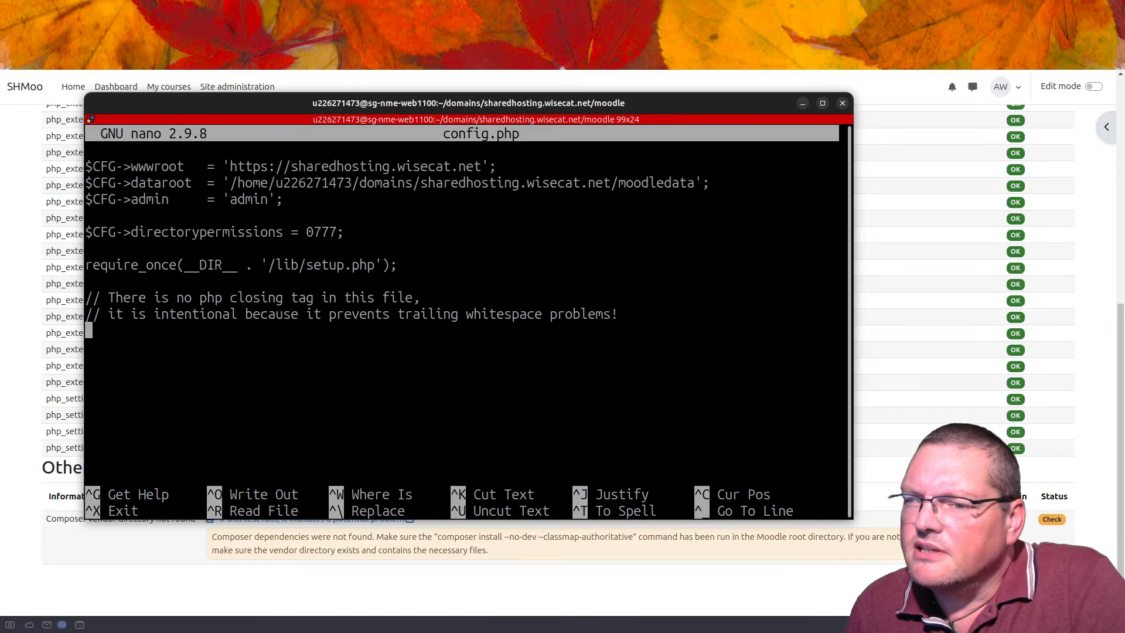
pyautogui.press('Up')
pyautogui.press('Up')
pyautogui.press('Up')
pyautogui.press('Up')
pyautogui.press('Up')
pyautogui.press('Up')
pyautogui.press('Up')
pyautogui.press('Up')
pyautogui.press('Up')
pyautogui.press('Up')
pyautogui.press('Up')
pyautogui.press('Up')
pyautogui.press('Up')
pyautogui.press('Up')
pyautogui.press('Up')
pyautogui.press('Up')
pyautogui.press('Up')
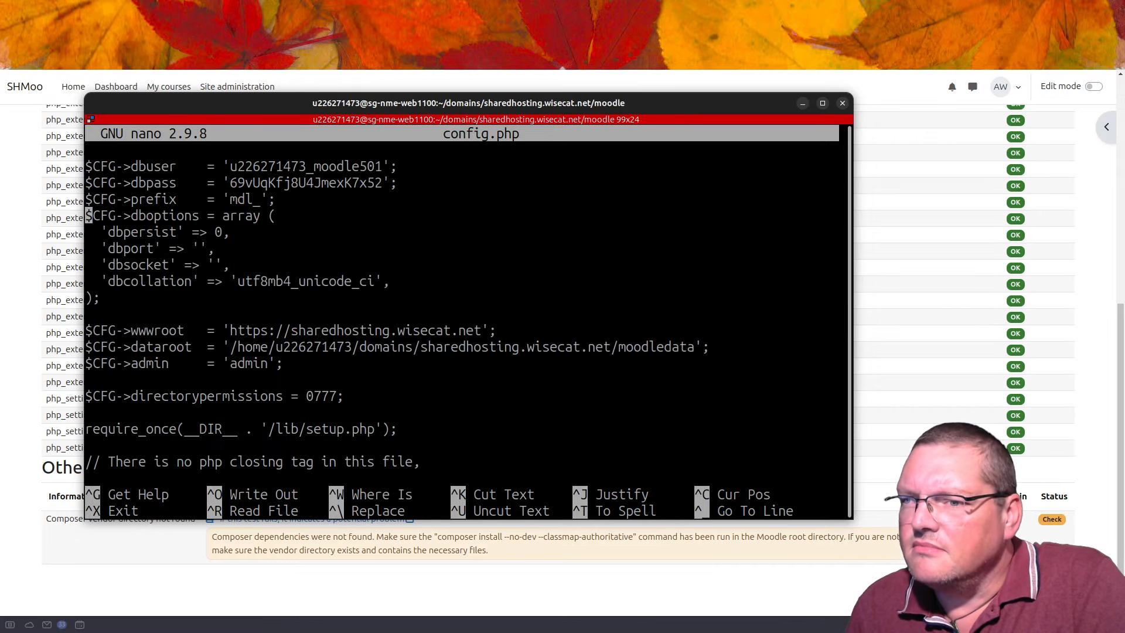
pyautogui.press('Up')
pyautogui.press('Up')
pyautogui.press('Up')
pyautogui.press('Up')
pyautogui.press('Up')
pyautogui.press('Up')
pyautogui.press('Up')
pyautogui.press('Up')
pyautogui.press('Up')
pyautogui.press('Up')
pyautogui.press('Up')
pyautogui.press('Up')
pyautogui.press('Up')
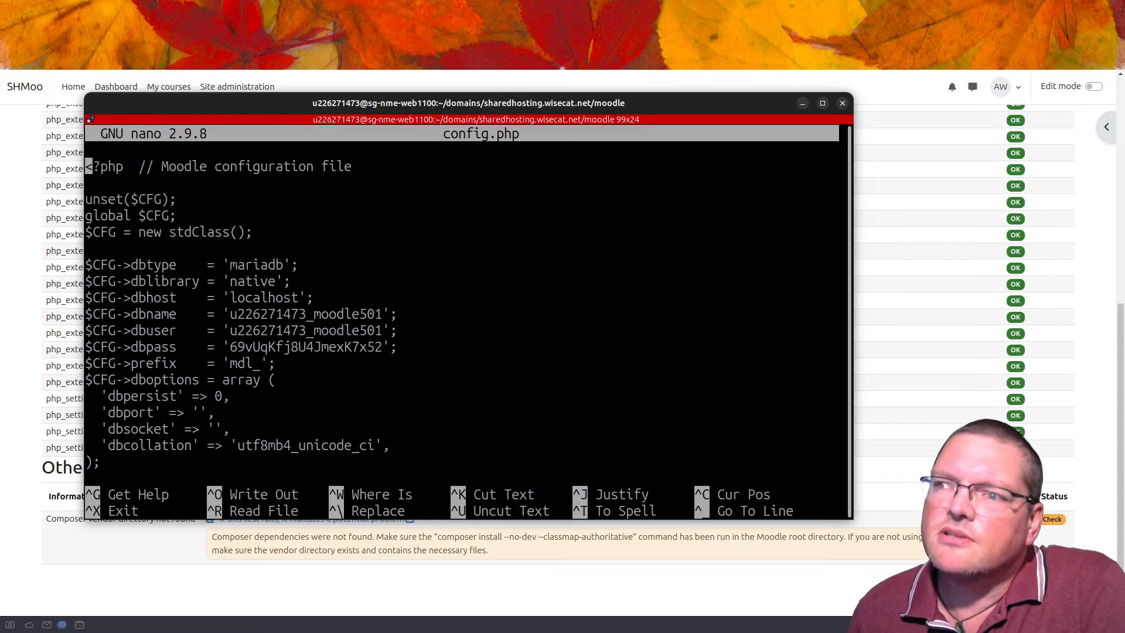
pyautogui.moveTo(677, 101); pyautogui.dragTo(791, 632)
pyautogui.scroll(7, 589, 455)
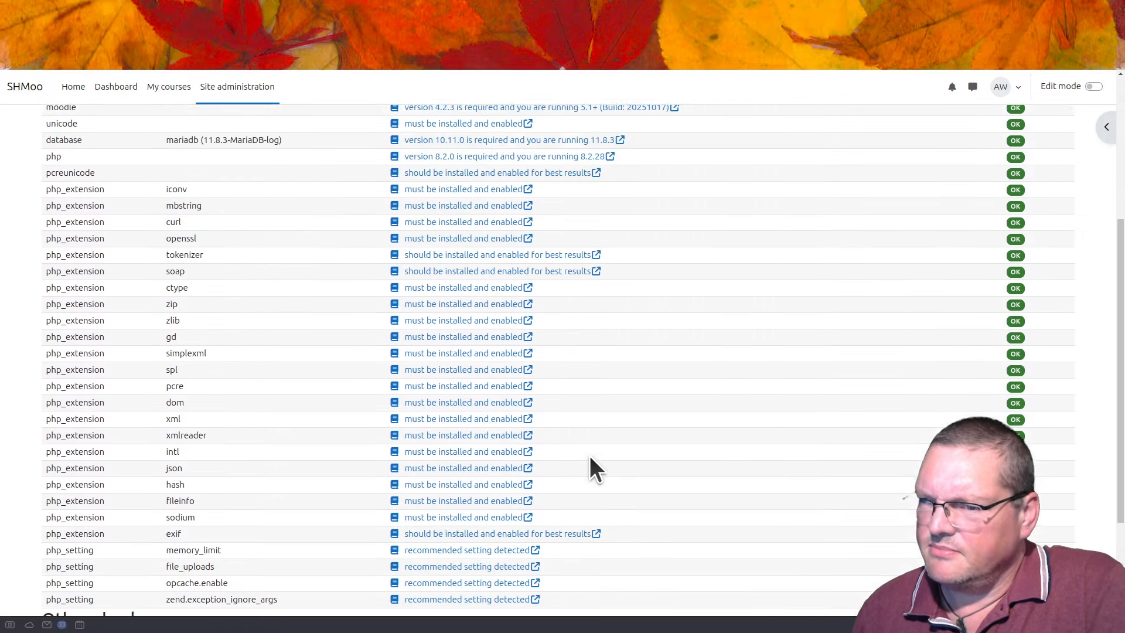
pyautogui.scroll(-3, 591, 457)
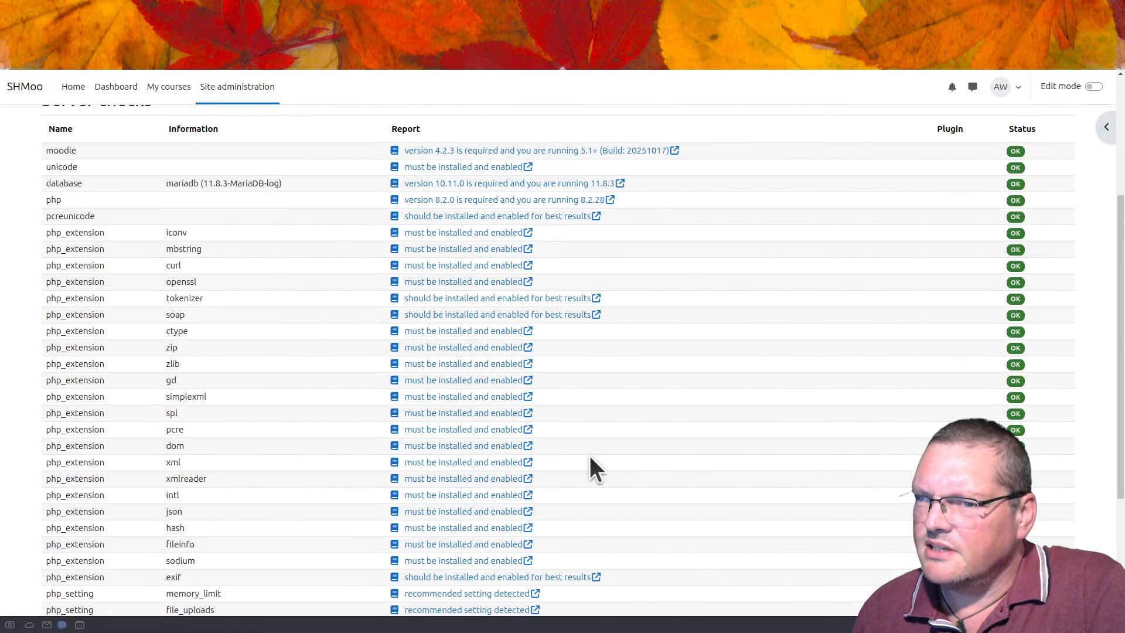
pyautogui.scroll(-2, 393, 521)
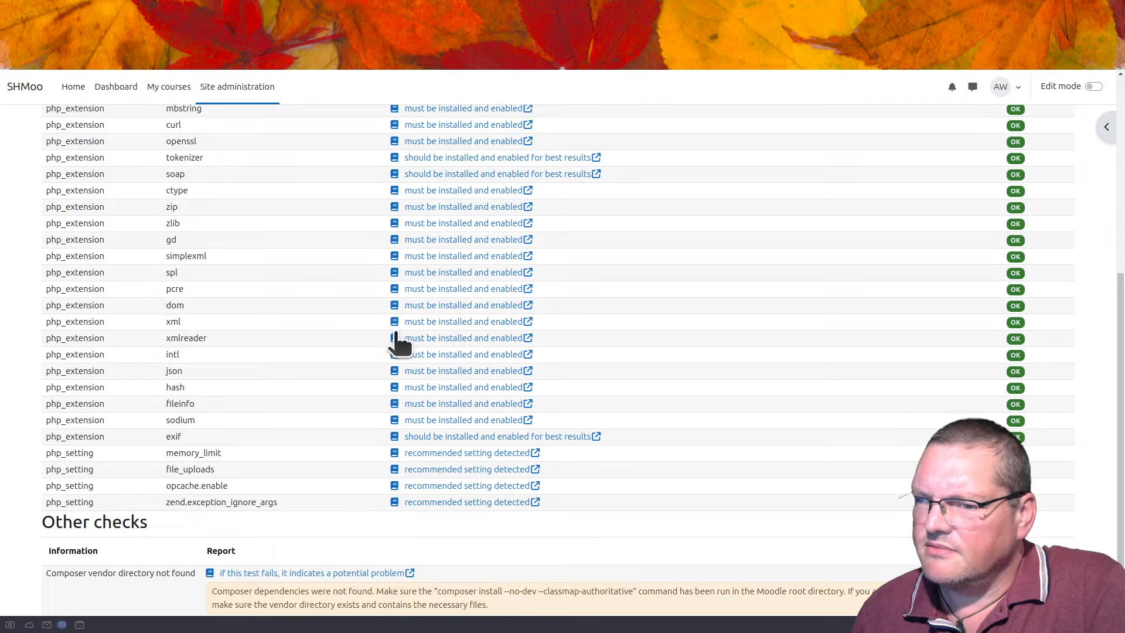
pyautogui.scroll(5, 357, 481)
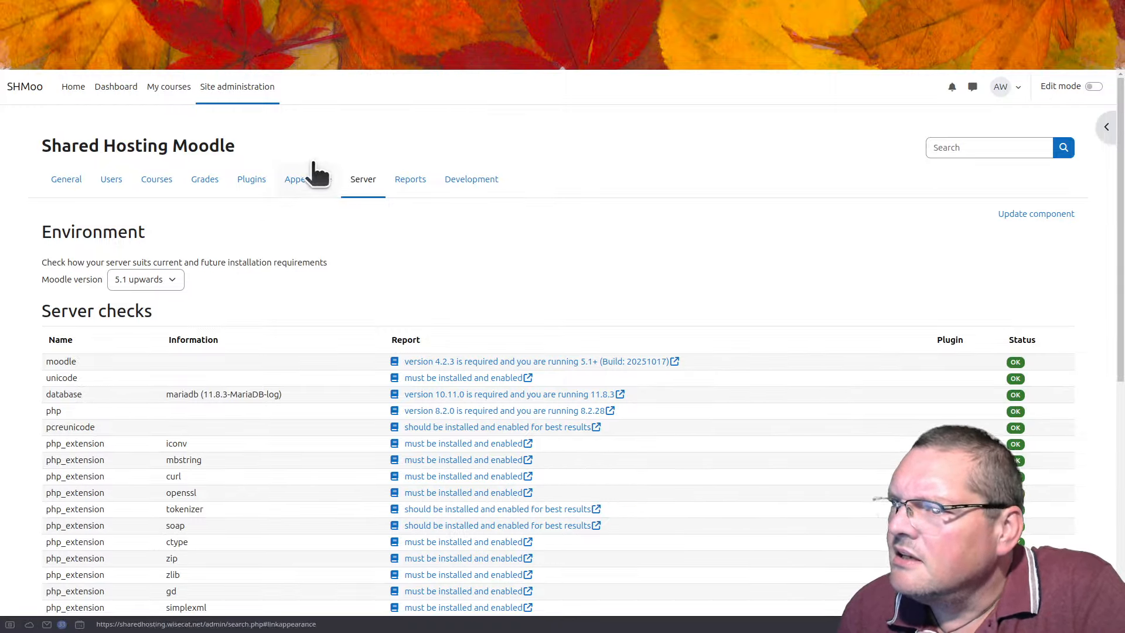
# Step: Start a new course with full name 'Test Course' and short name TC
pyautogui.click(171, 89)
pyautogui.click(638, 326)
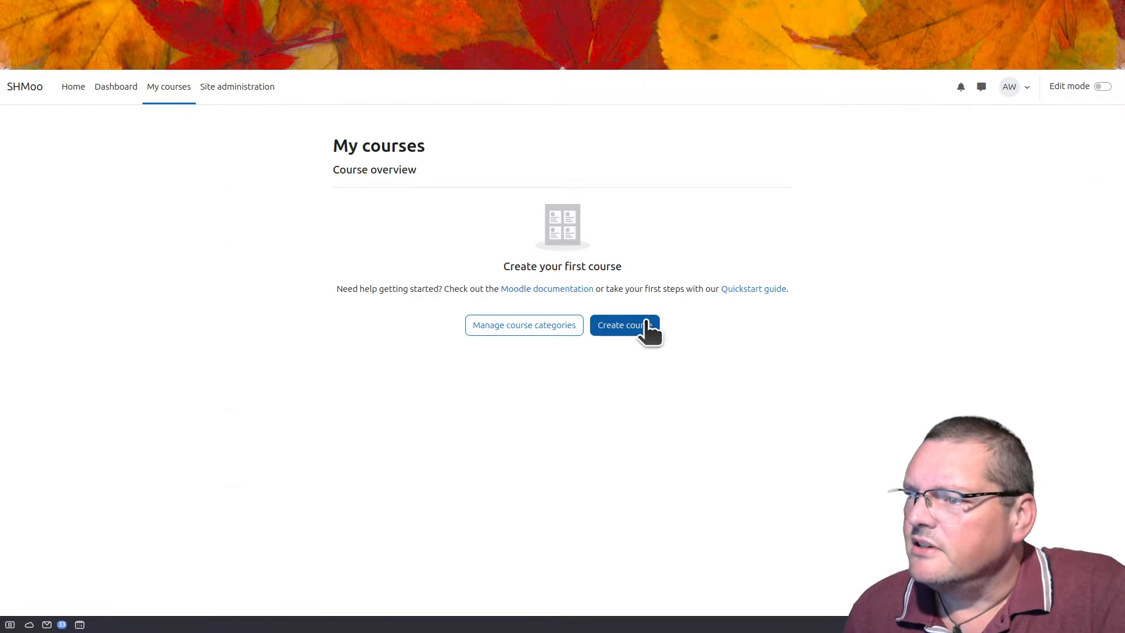
pyautogui.click(557, 308)
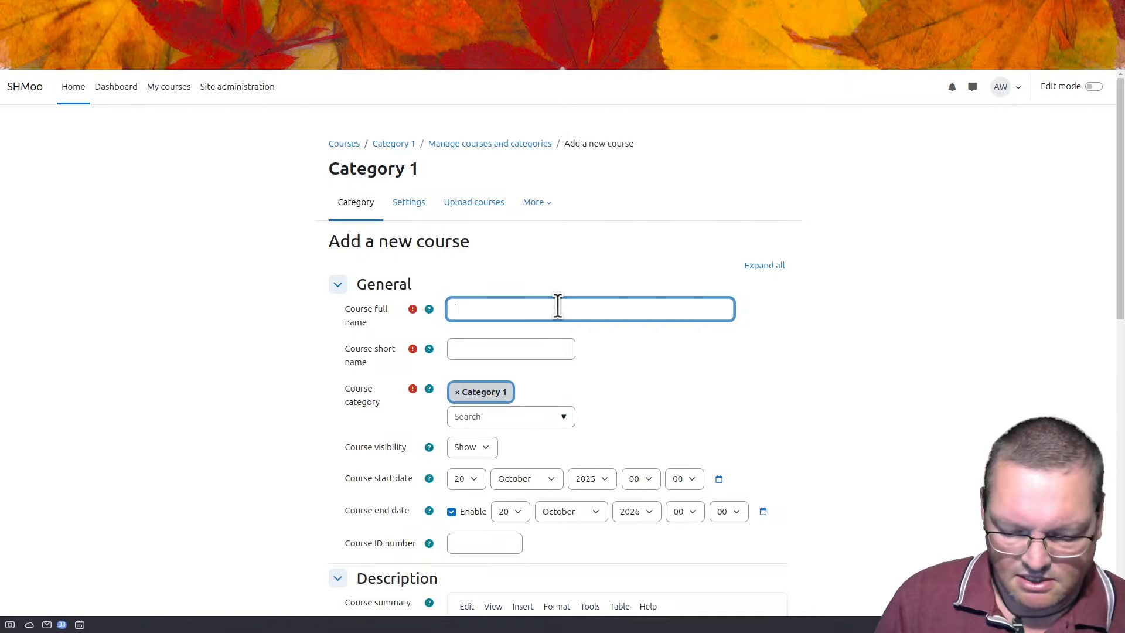
pyautogui.write('Test ')
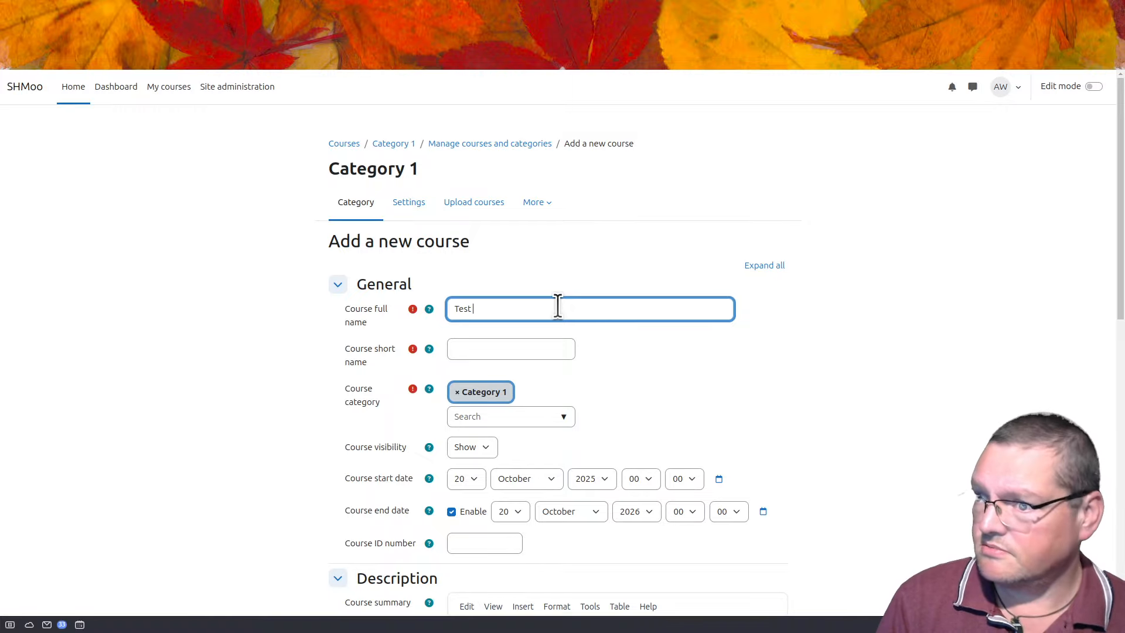
pyautogui.write('CX')
pyautogui.press('BackSpace')
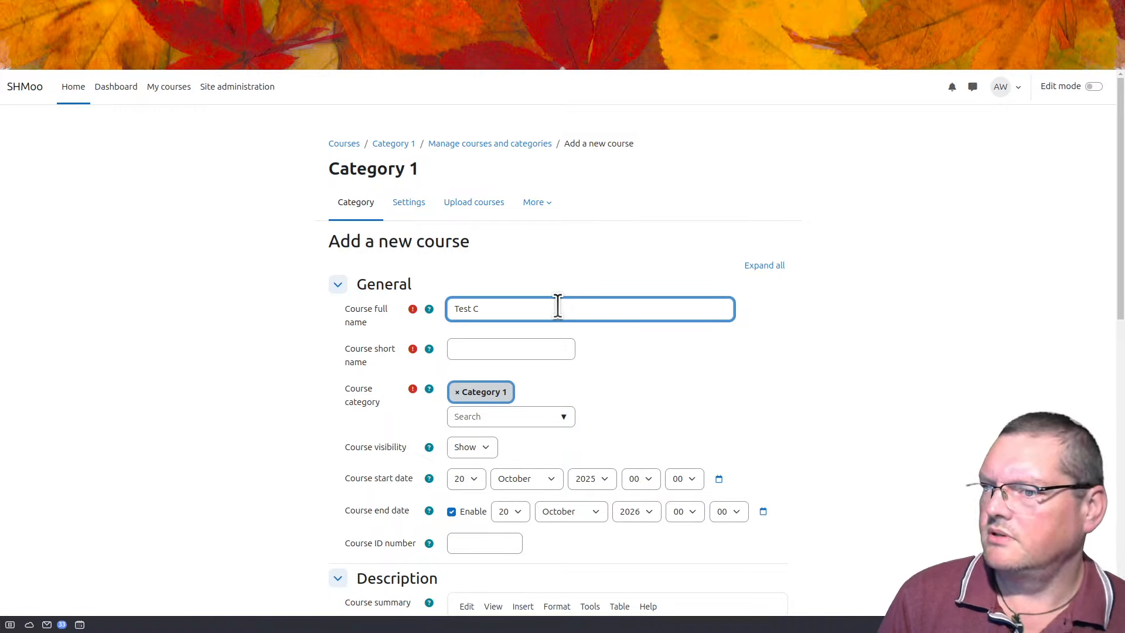
pyautogui.write('our')
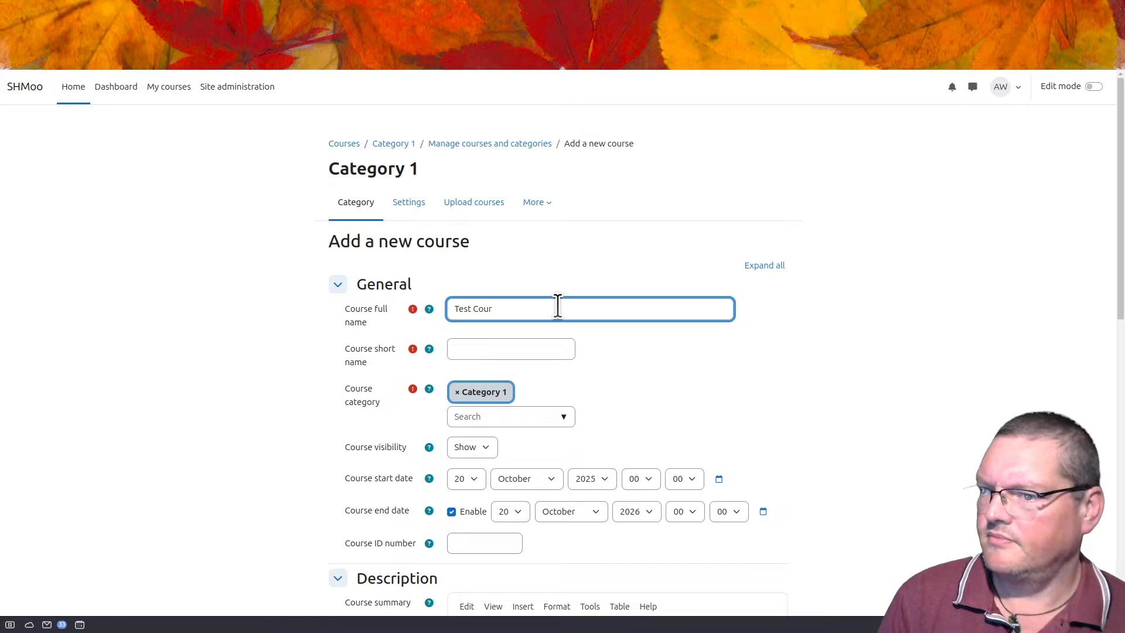
pyautogui.write('se')
pyautogui.press('Tab')
pyautogui.press('Tab')
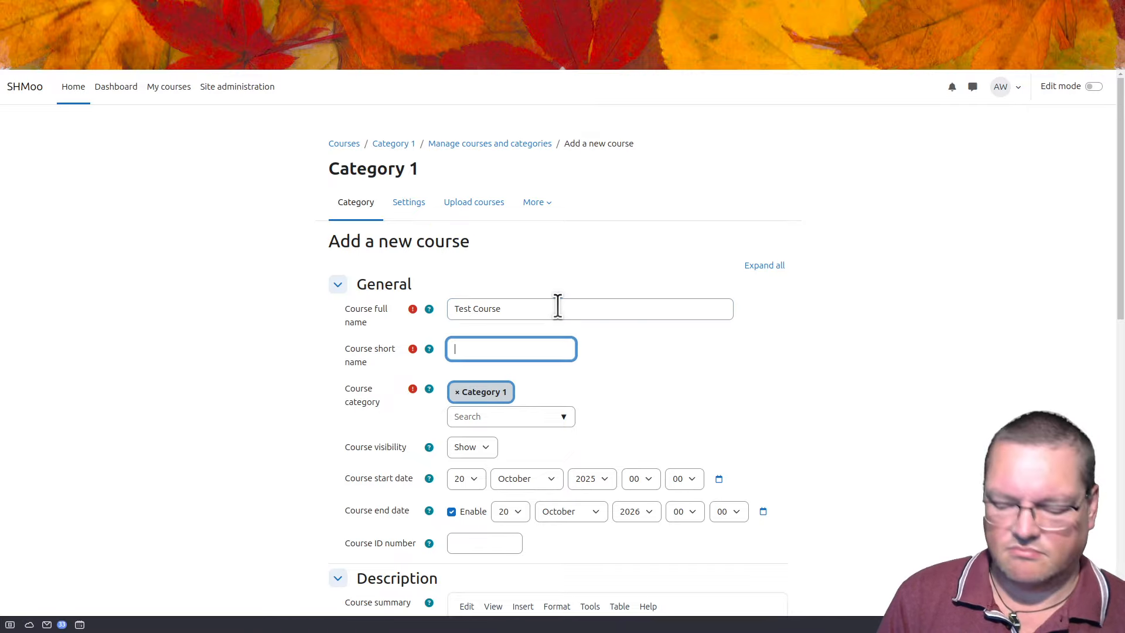
pyautogui.write('T')
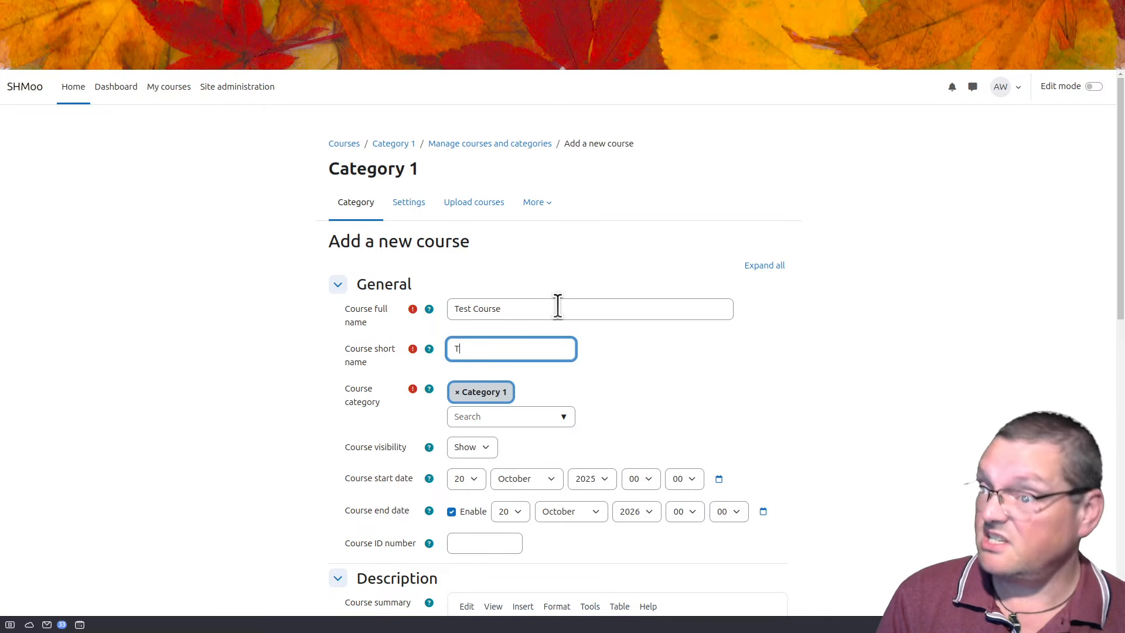
pyautogui.write('C')
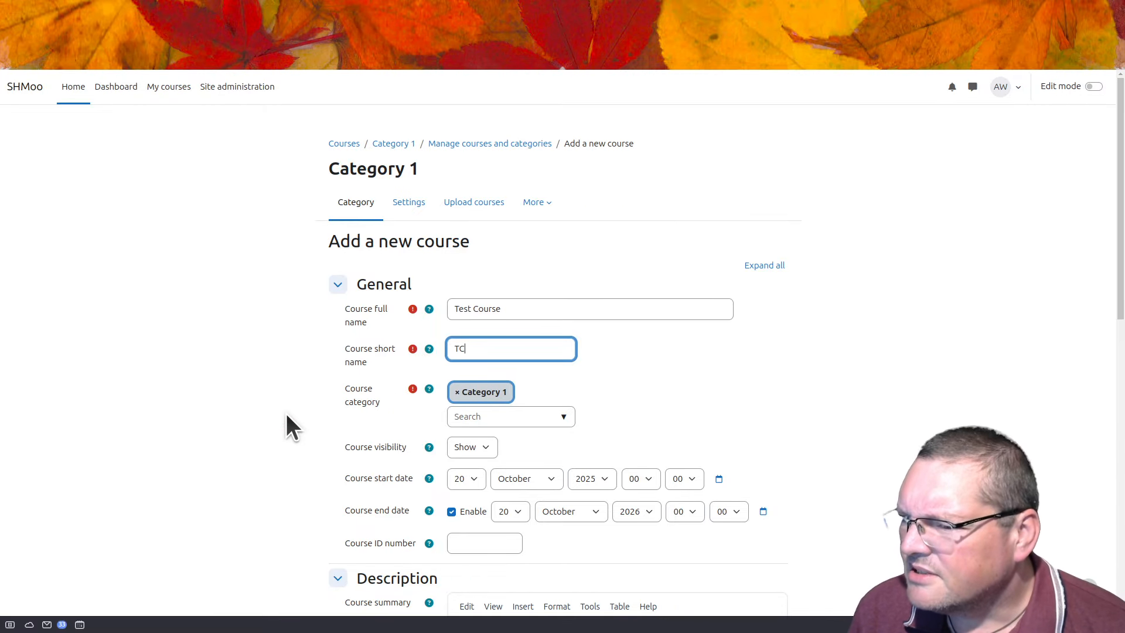
# Step: Set the course start day to 2 and save and display the course
pyautogui.scroll(-3, 639, 412)
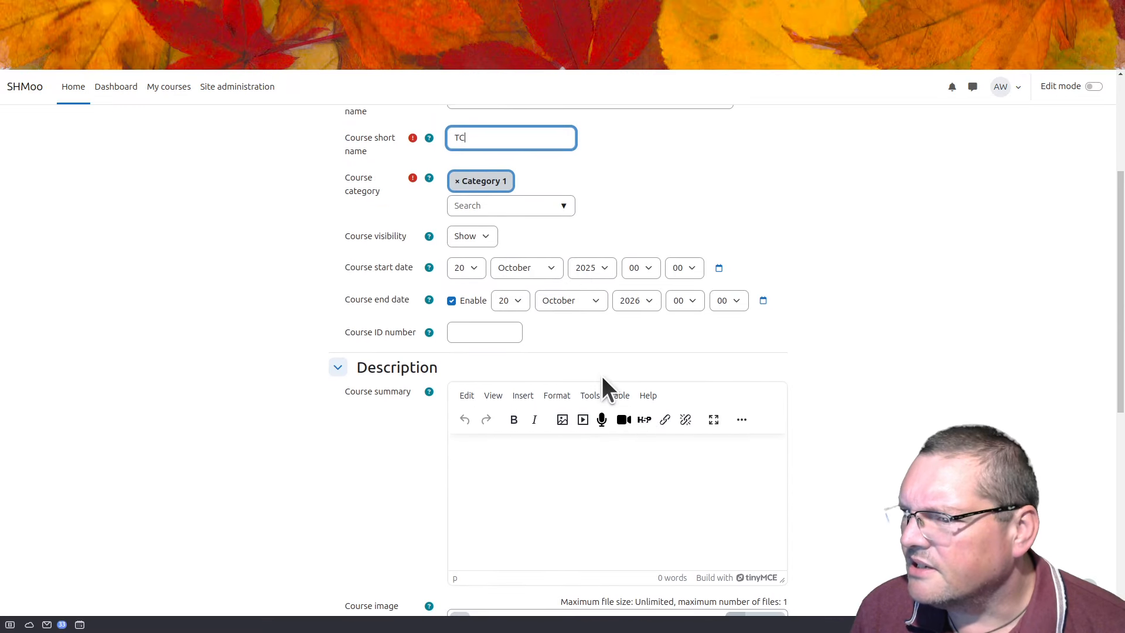
pyautogui.click(475, 266)
pyautogui.click(470, 300)
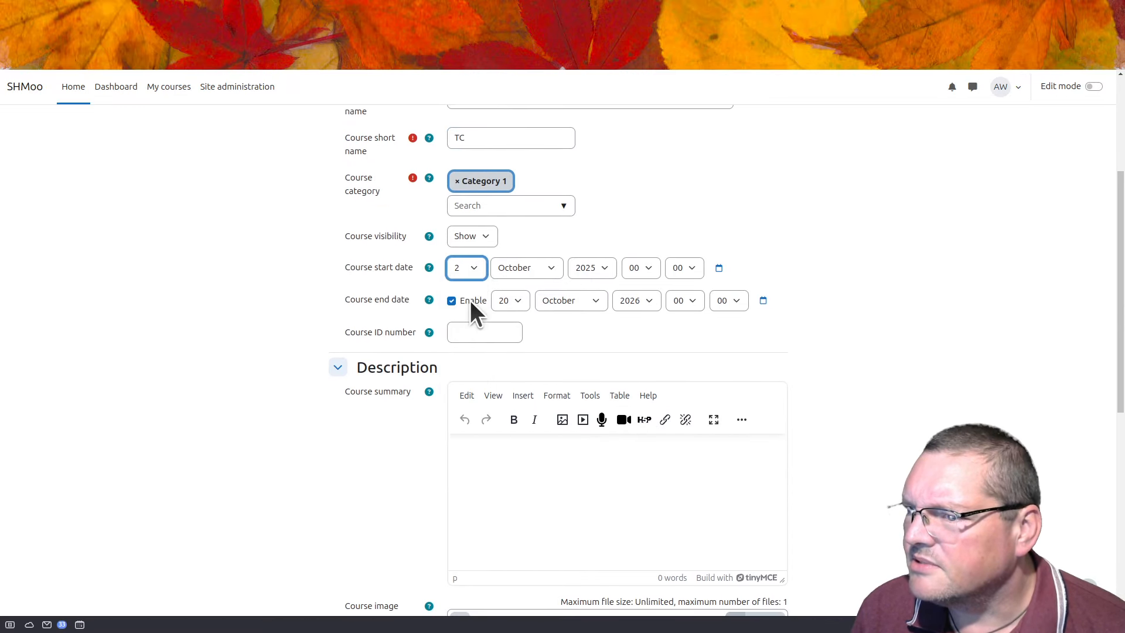
pyautogui.scroll(-6, 310, 528)
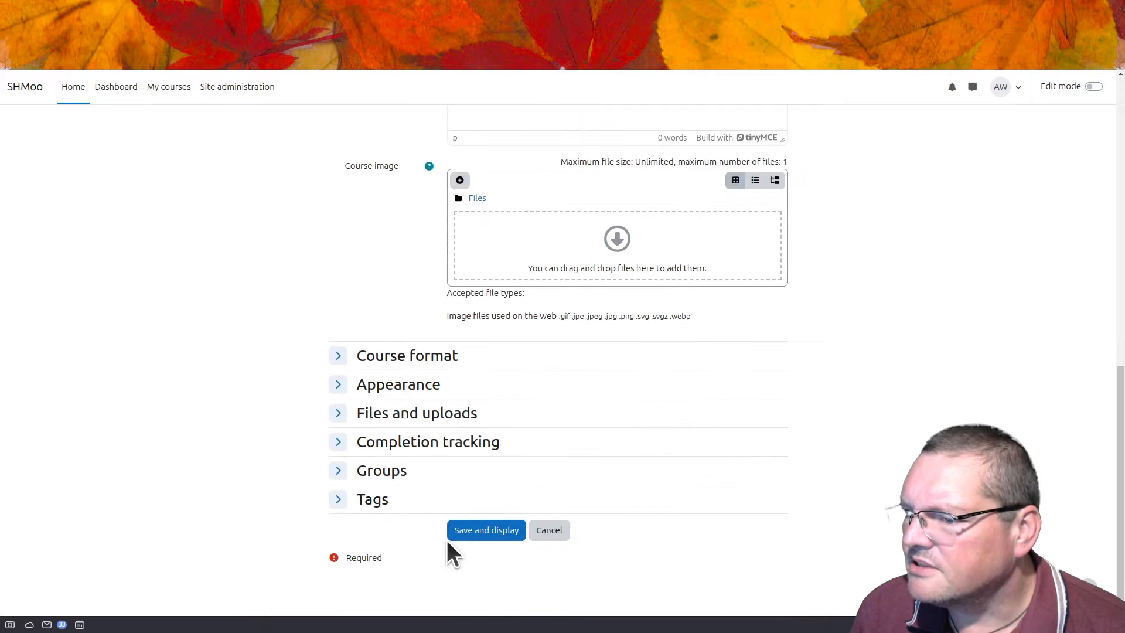
pyautogui.click(493, 528)
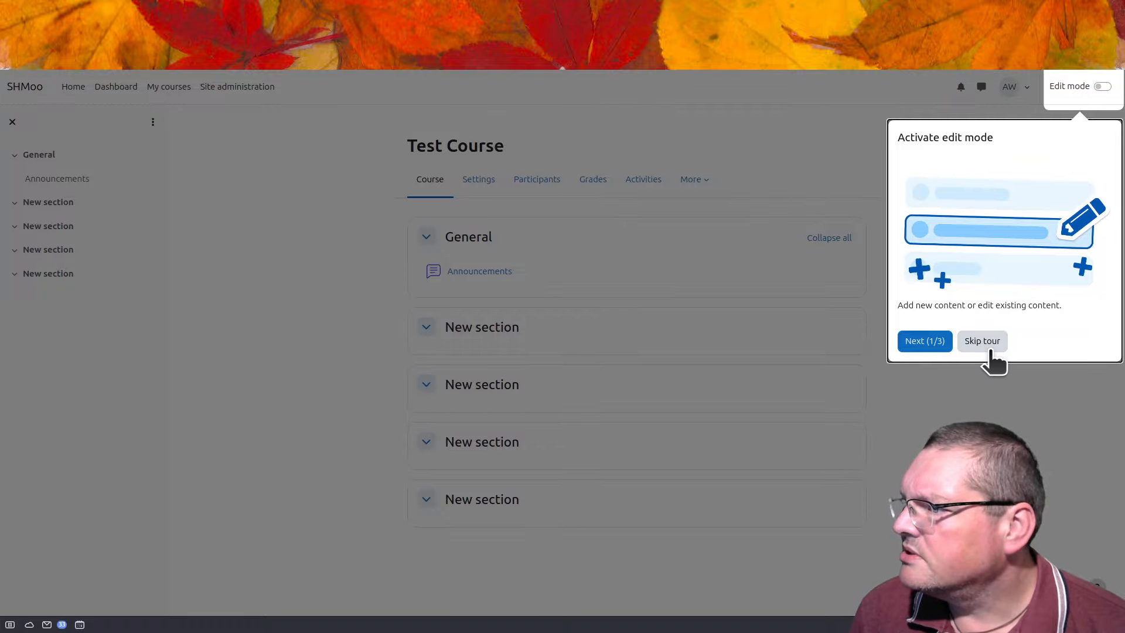
# Step: Skip the edit-mode tour and exit full screen so the course URL is visible
pyautogui.click(982, 341)
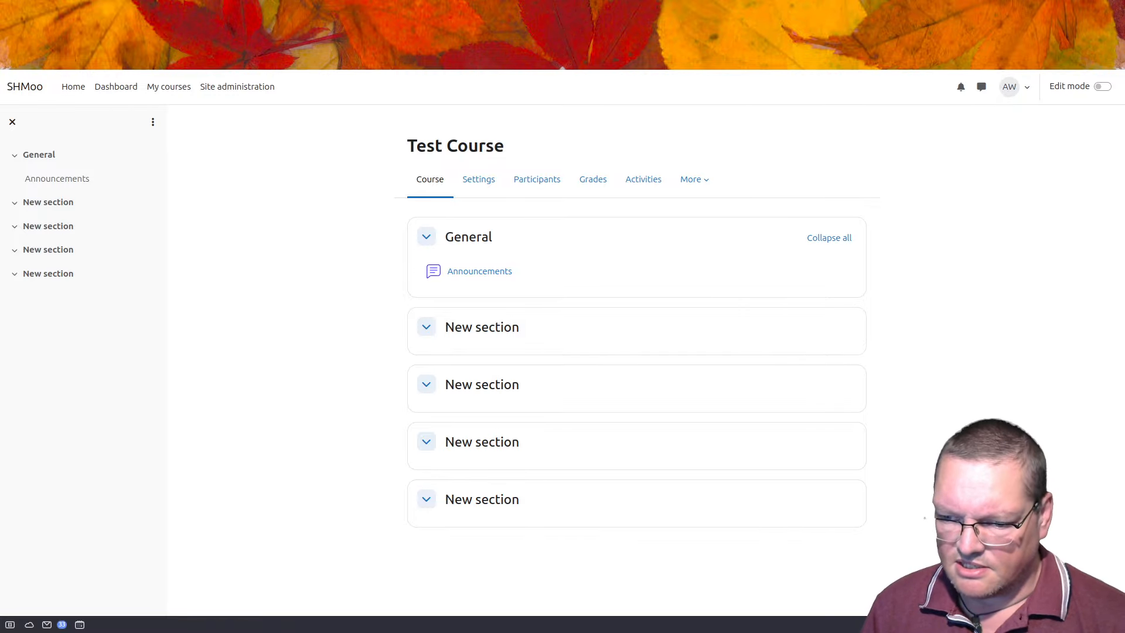
pyautogui.press('F11')
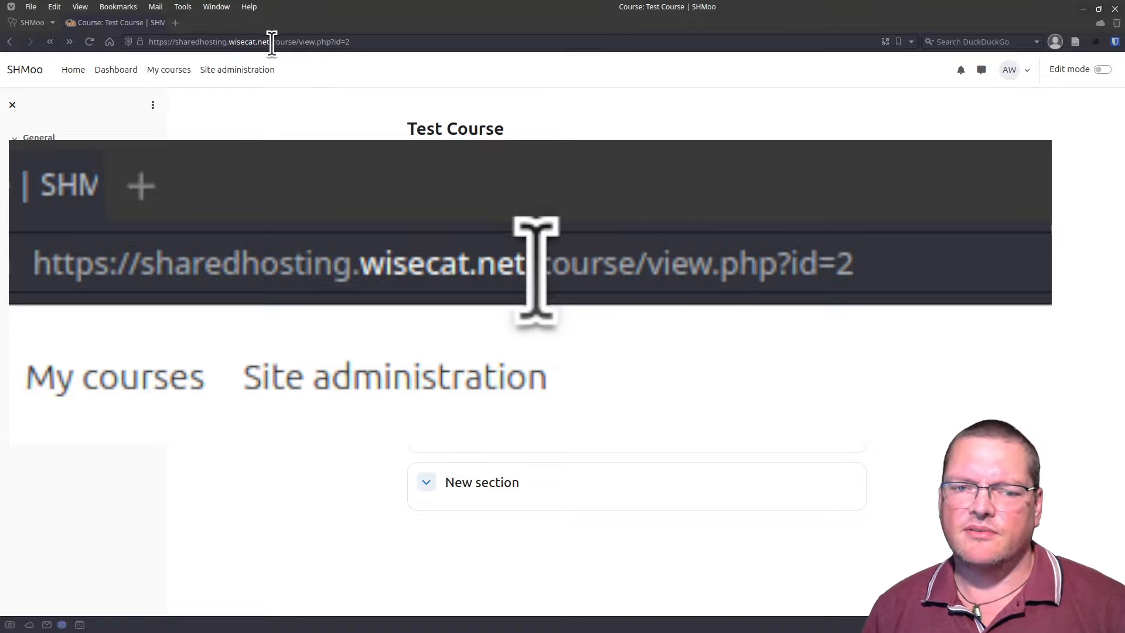
pyautogui.click(307, 42)
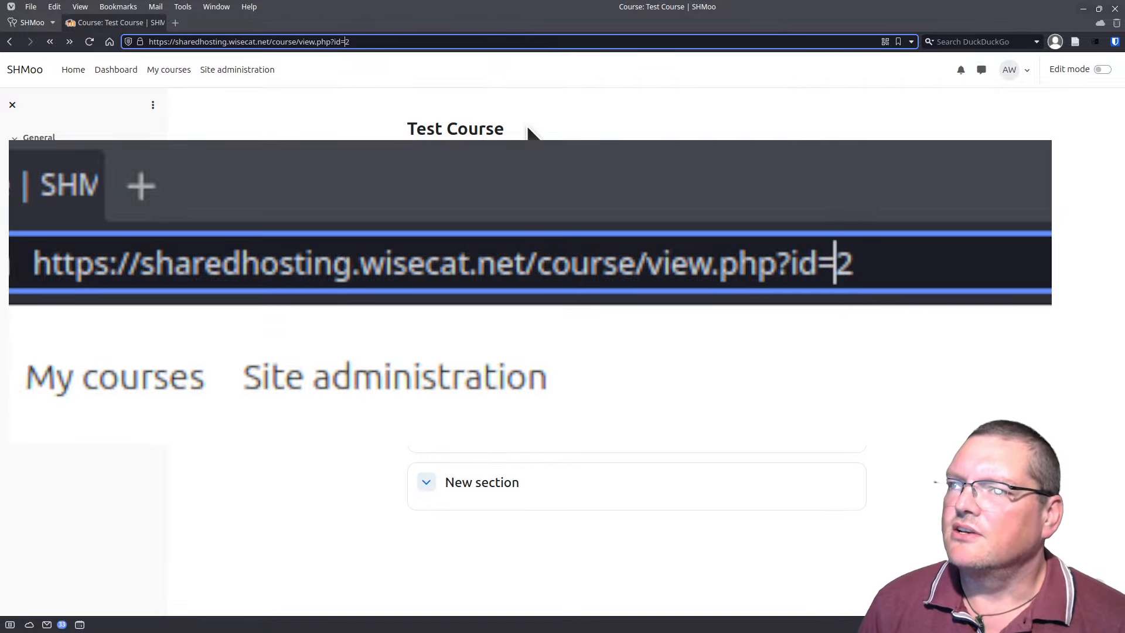
pyautogui.press('BackSpace')
pyautogui.press('BackSpace')
pyautogui.press('BackSpace')
pyautogui.press('BackSpace')
pyautogui.press('BackSpace')
pyautogui.press('BackSpace')
pyautogui.press('BackSpace')
pyautogui.press('BackSpace')
pyautogui.press('BackSpace')
pyautogui.press('BackSpace')
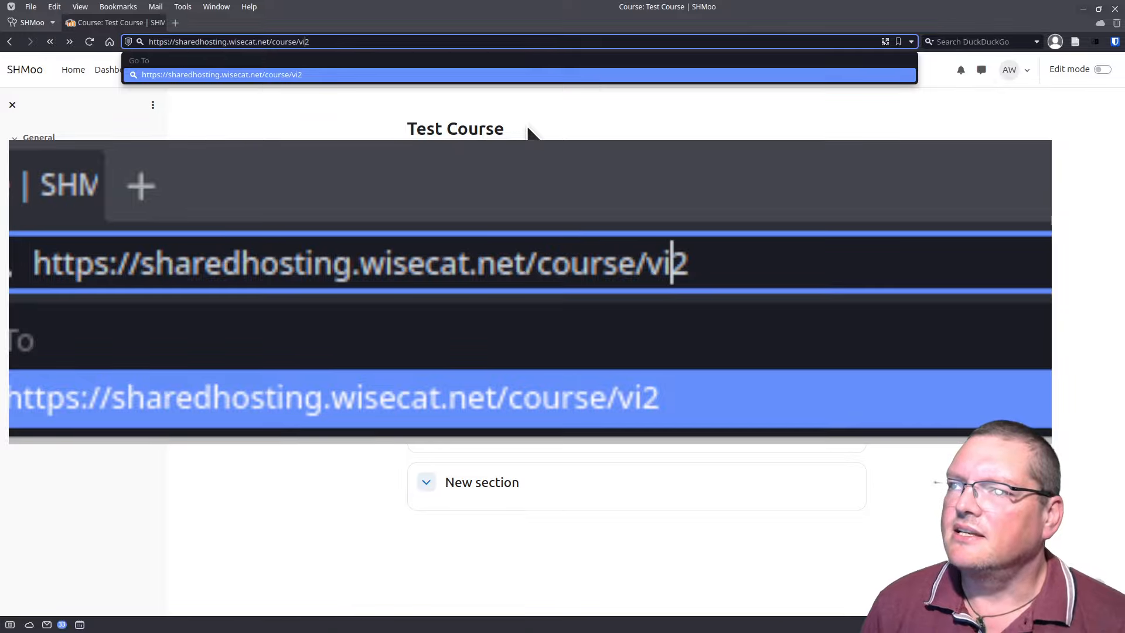
pyautogui.press('BackSpace')
pyautogui.press('BackSpace')
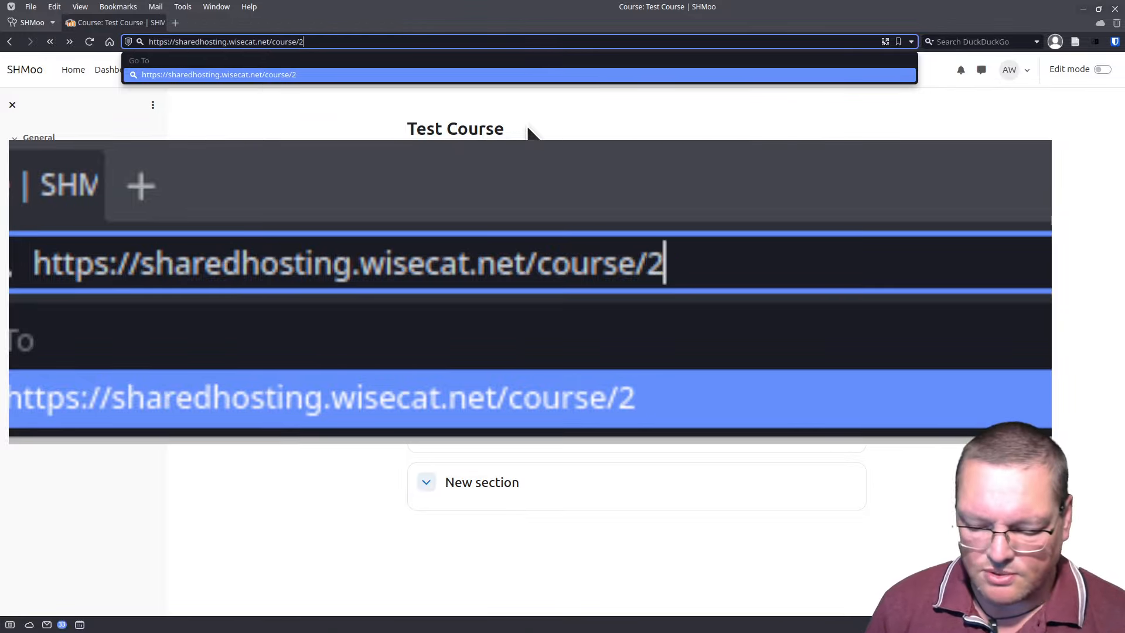
pyautogui.press('End')
pyautogui.write('/ma')
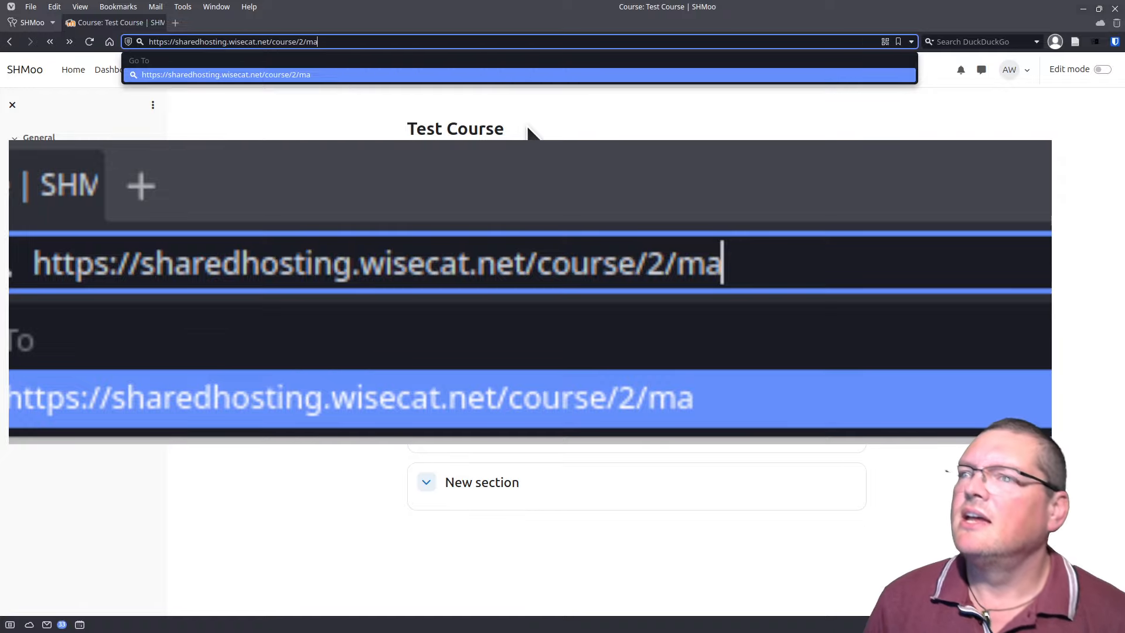
pyautogui.write('nage')
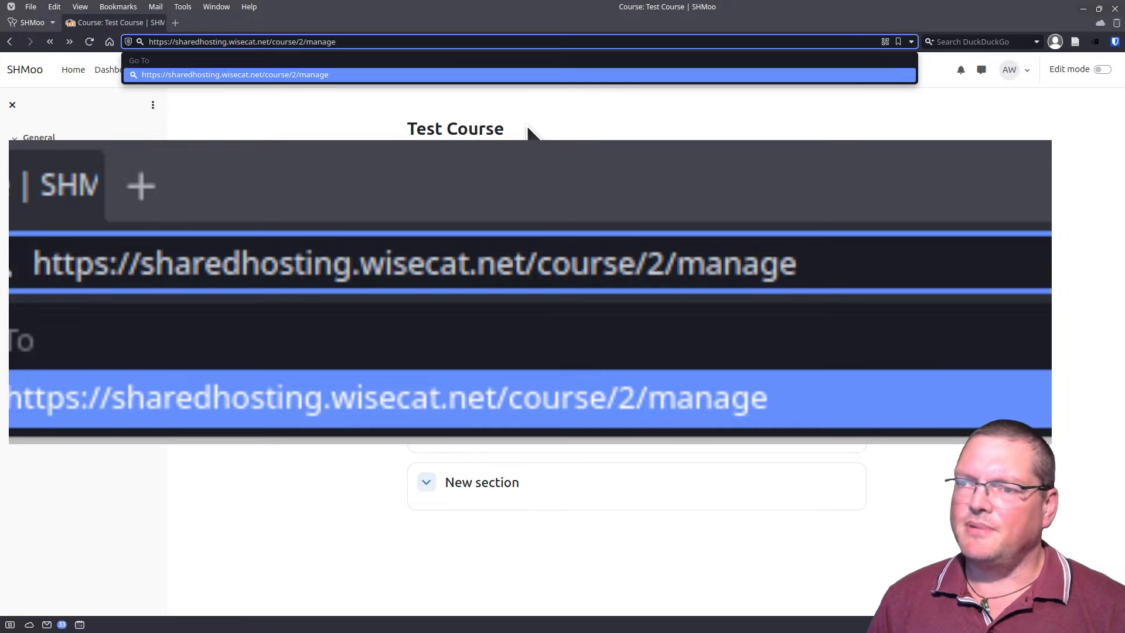
pyautogui.press('Return')
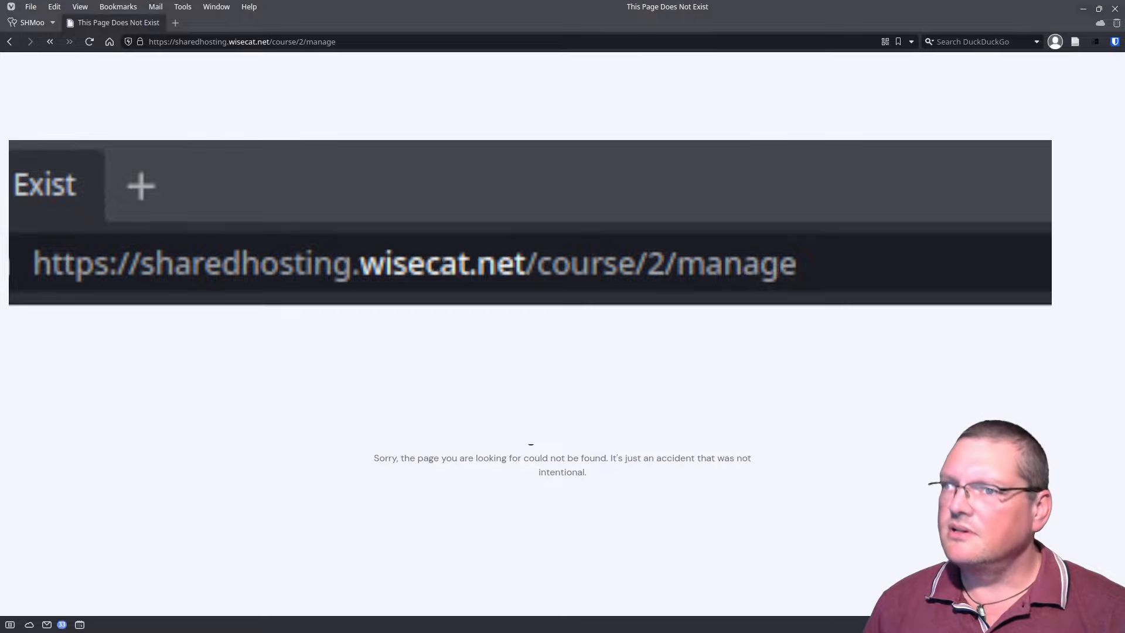
pyautogui.click(9, 41)
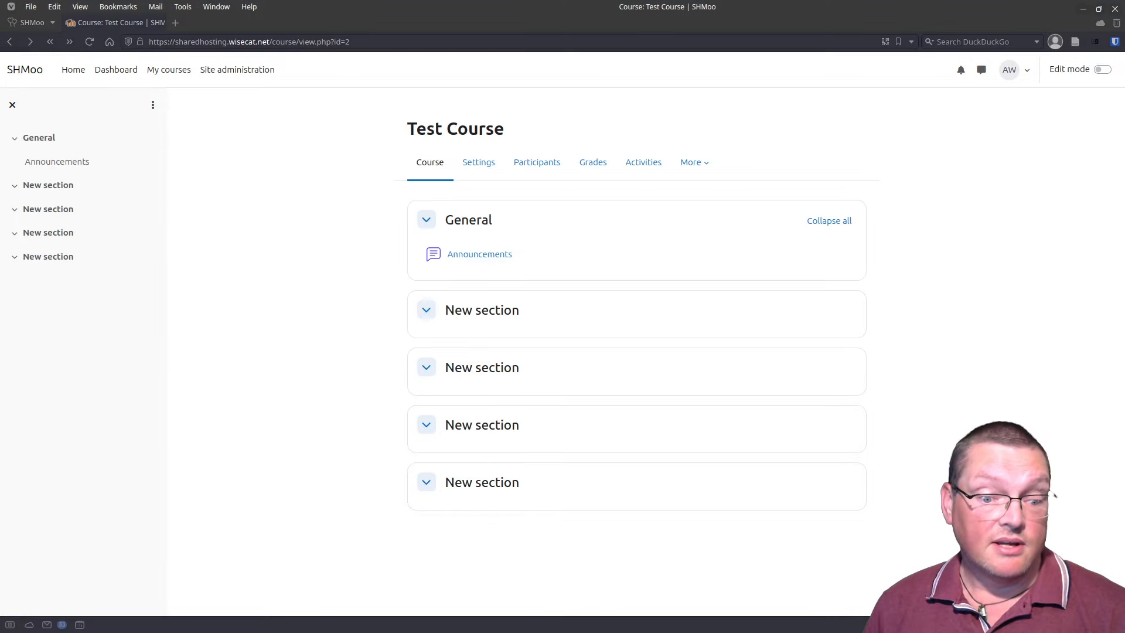
# Step: Bring up the terminal, scroll through config.php in nano, and exit back to the shell
pyautogui.moveTo(650, 632); pyautogui.dragTo(589, 83)
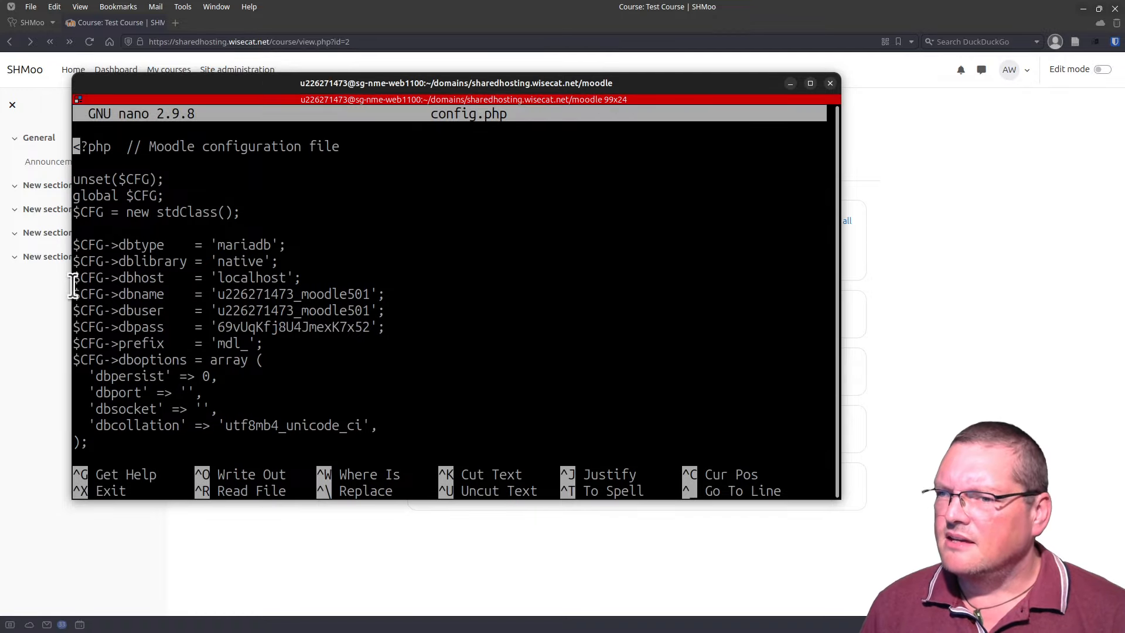
pyautogui.scroll(-7, 174, 281)
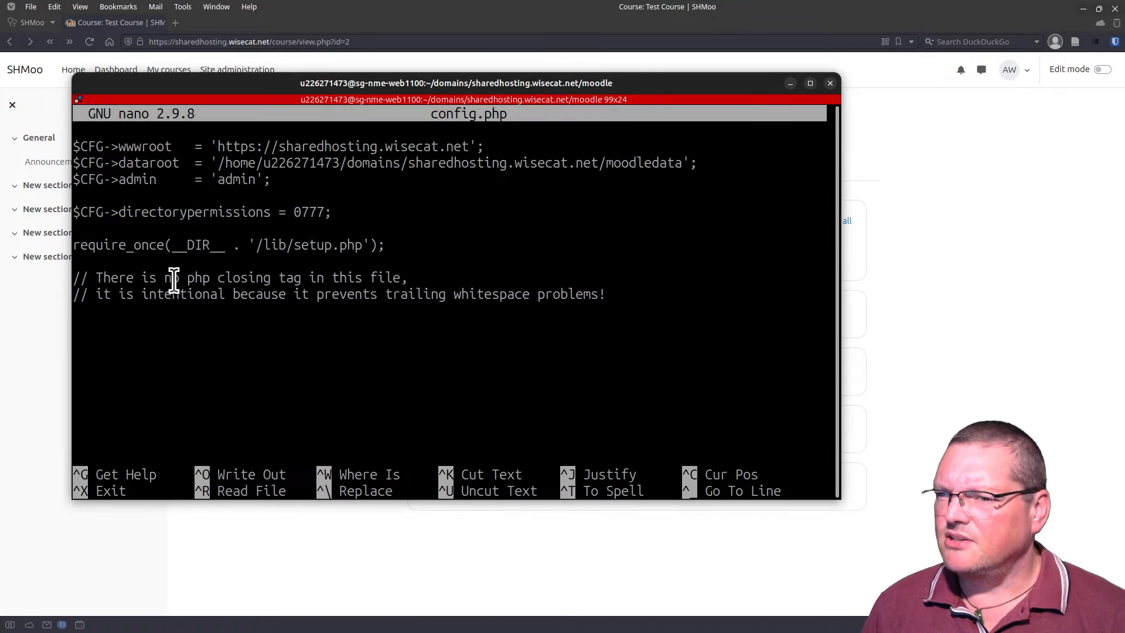
pyautogui.scroll(3, 174, 282)
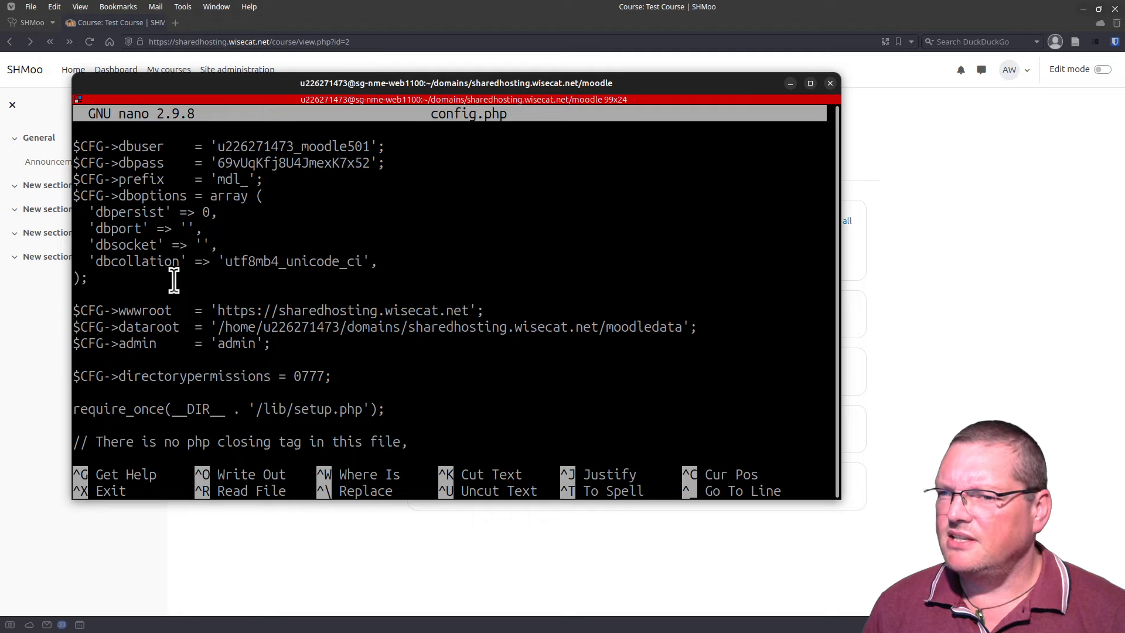
pyautogui.scroll(4, 174, 281)
pyautogui.scroll(-4, 174, 281)
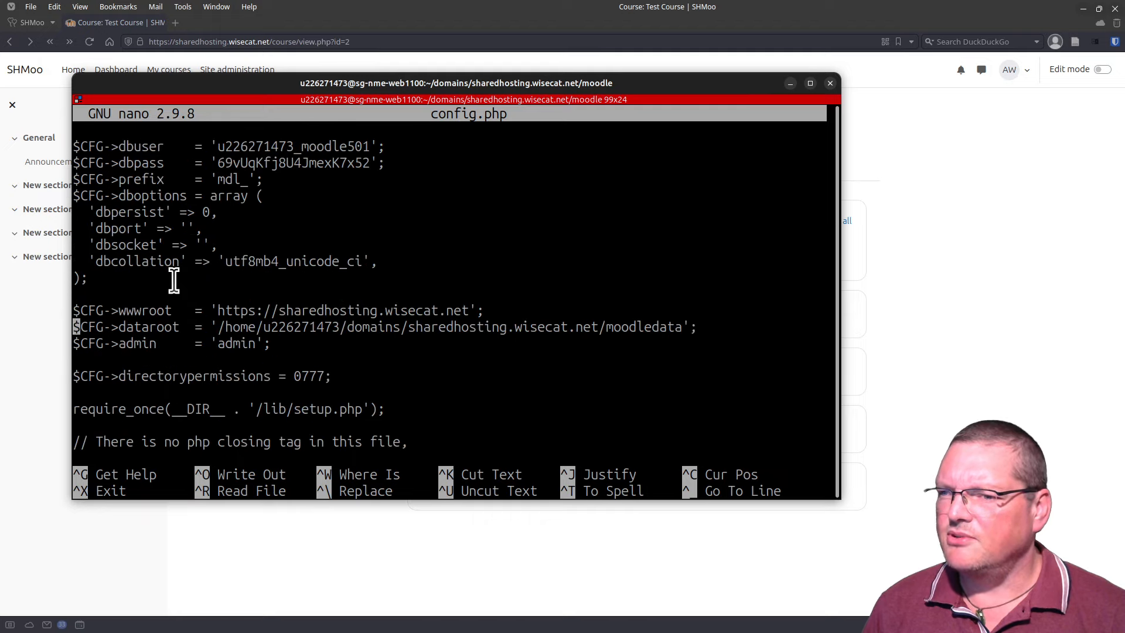
pyautogui.scroll(-3, 174, 281)
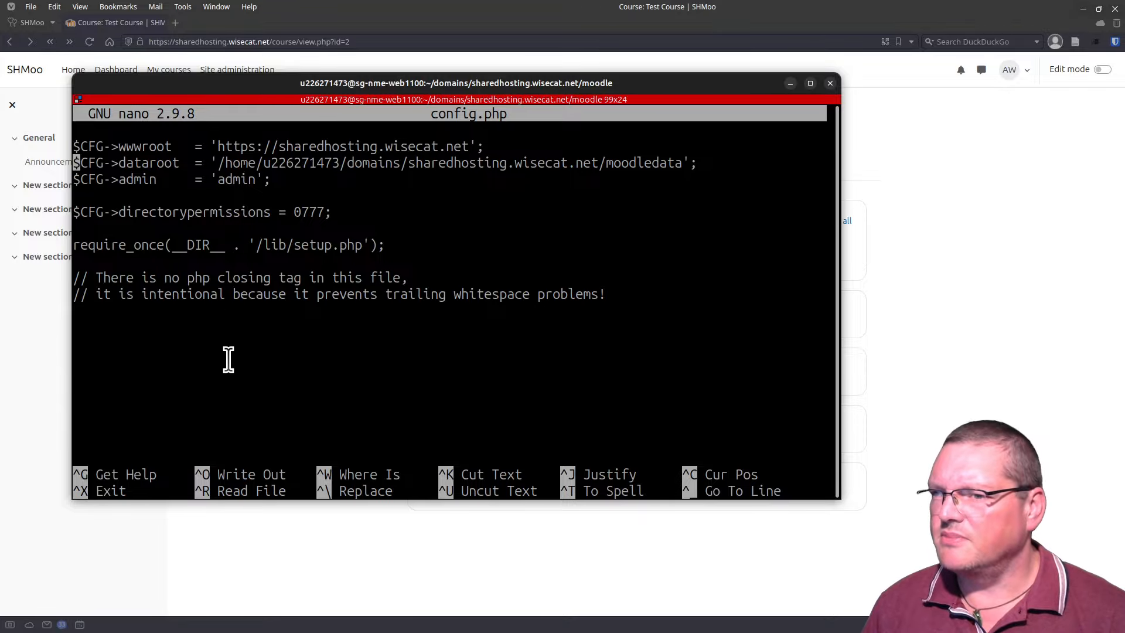
pyautogui.scroll(6, 227, 359)
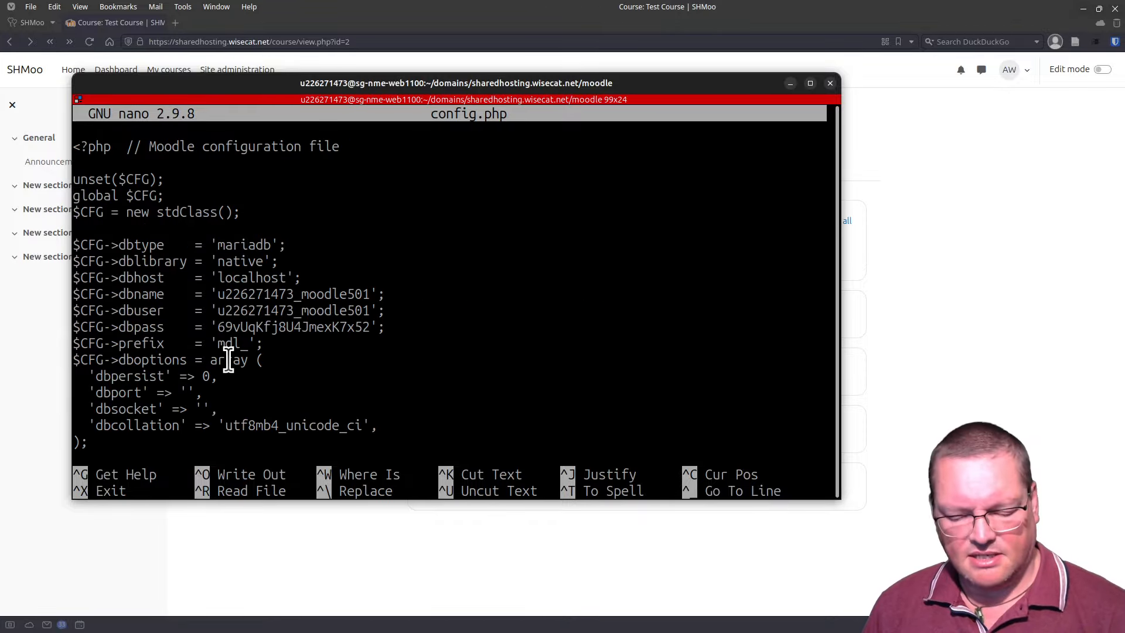
pyautogui.hotkey('ctrl', 'x')
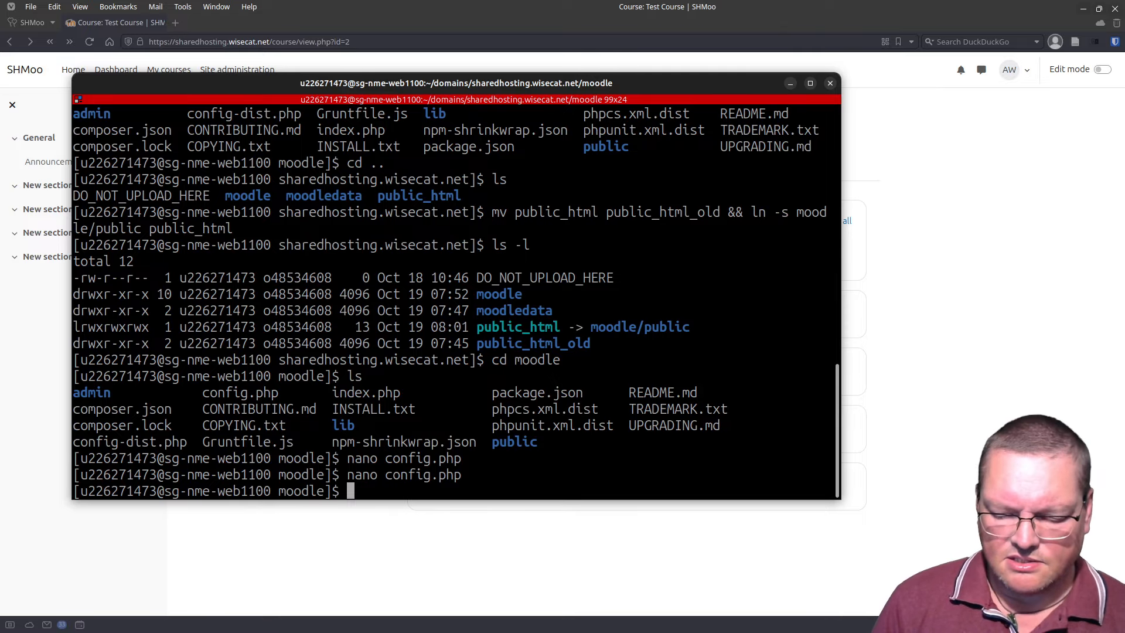
# Step: Change into the public folder, list its files, and point out r.php
pyautogui.write('cd p')
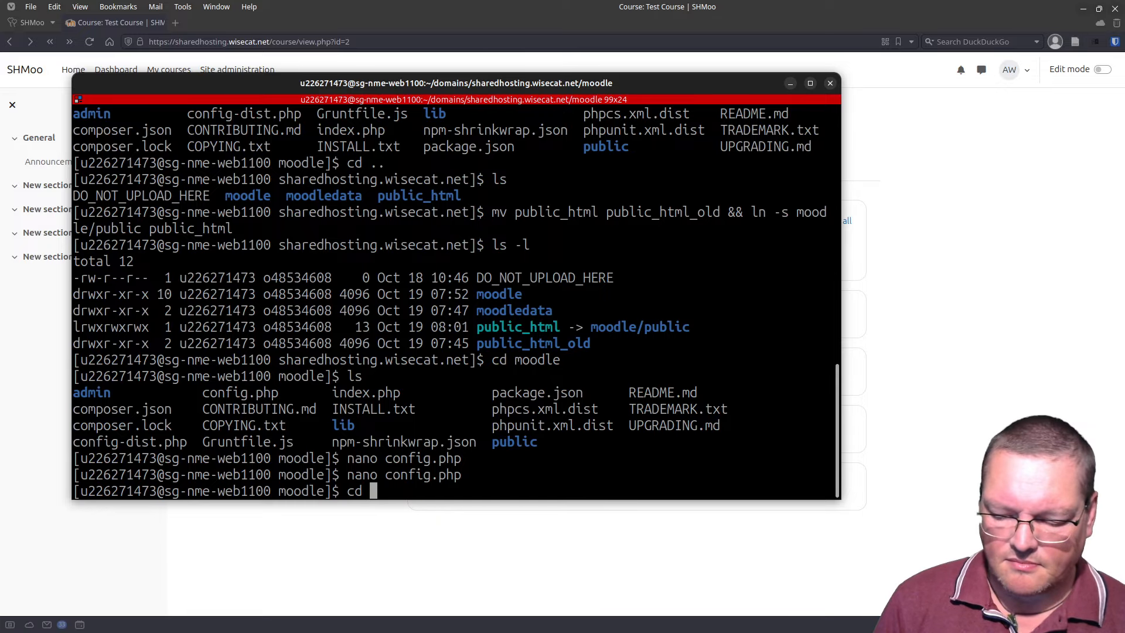
pyautogui.write('ublic/')
pyautogui.press('Return')
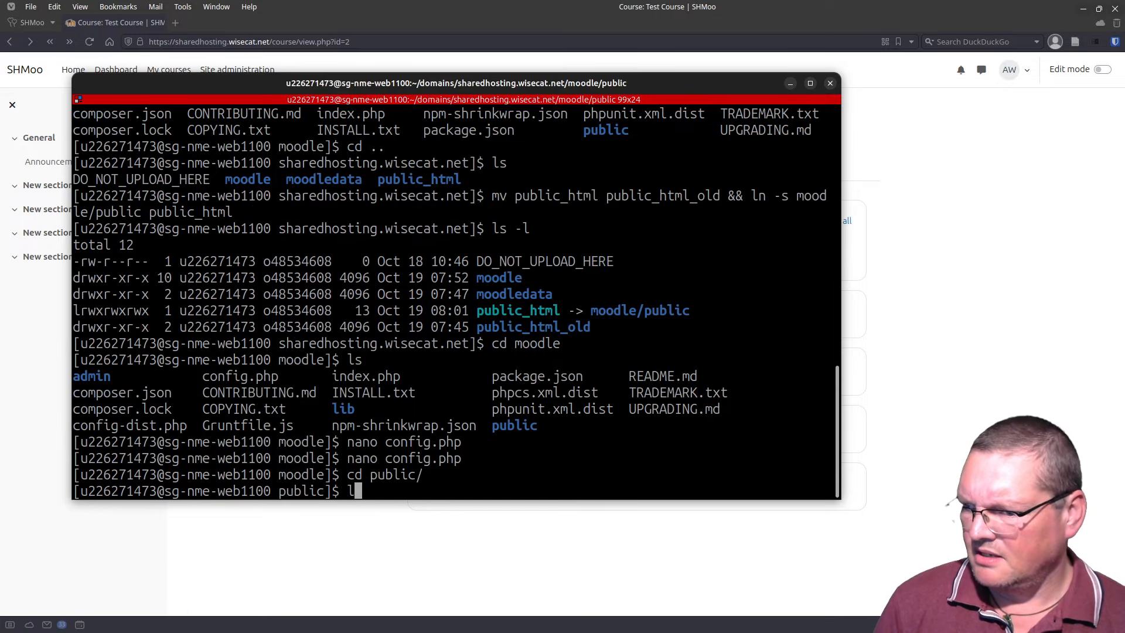
pyautogui.write('ls')
pyautogui.press('Return')
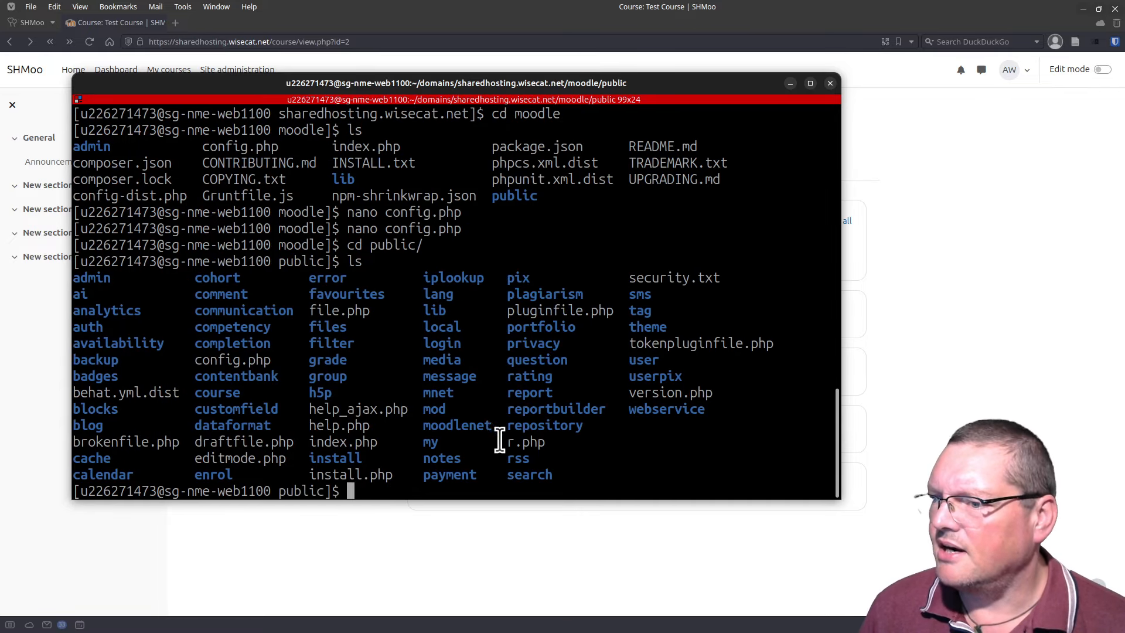
pyautogui.doubleClick(538, 447)
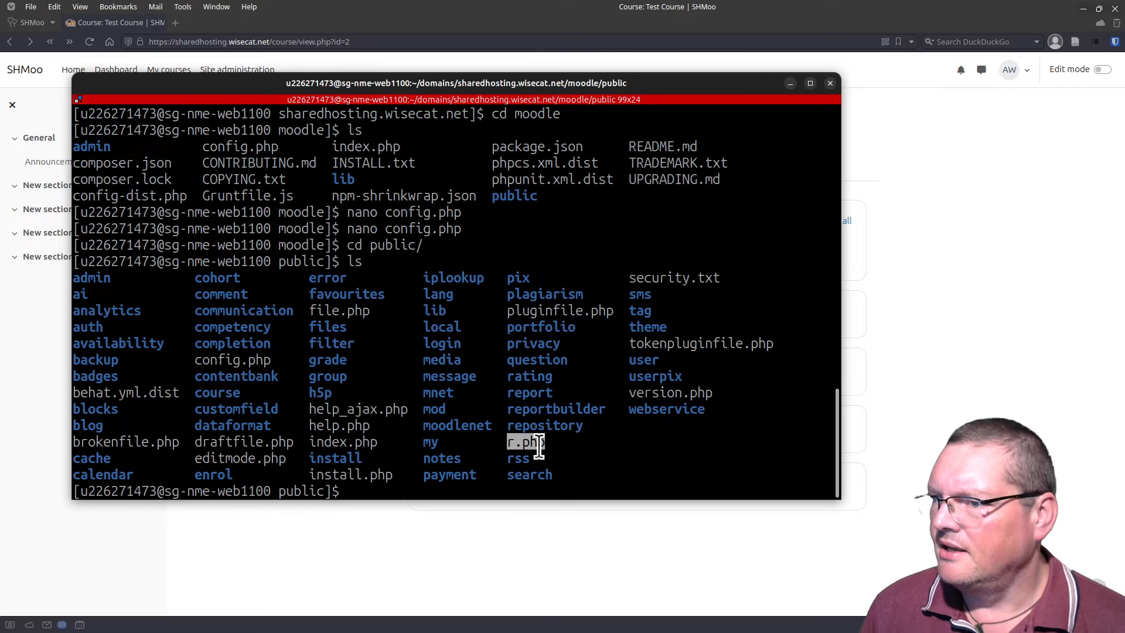
pyautogui.click(537, 445)
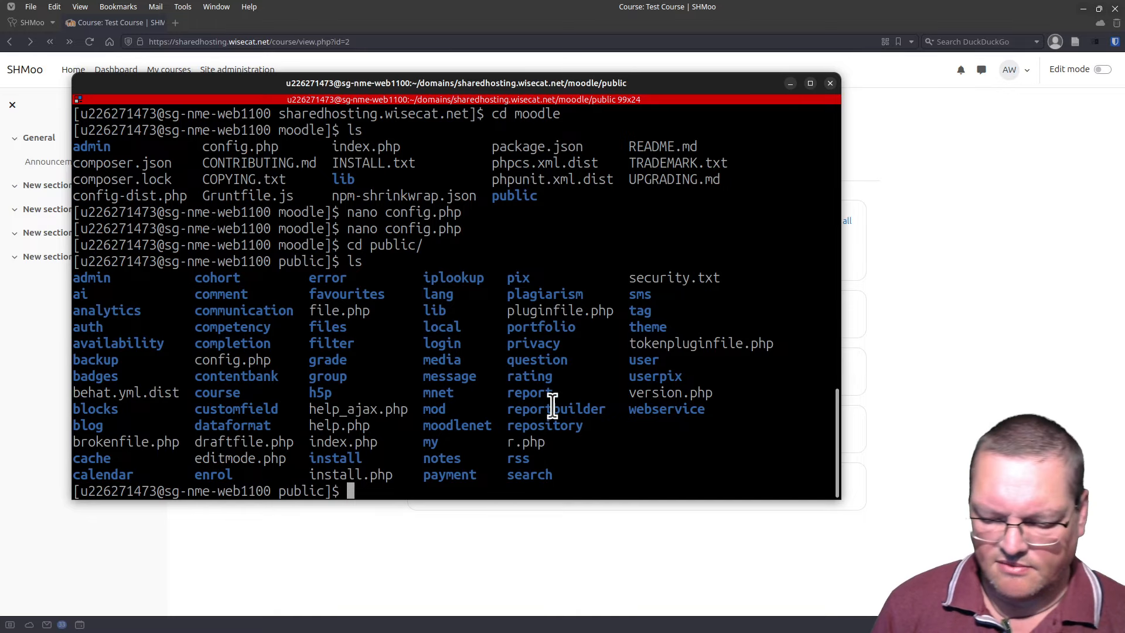
# Step: Run ls -l for a detailed listing of the public folder and scroll through it
pyautogui.write('ls -l')
pyautogui.press('Return')
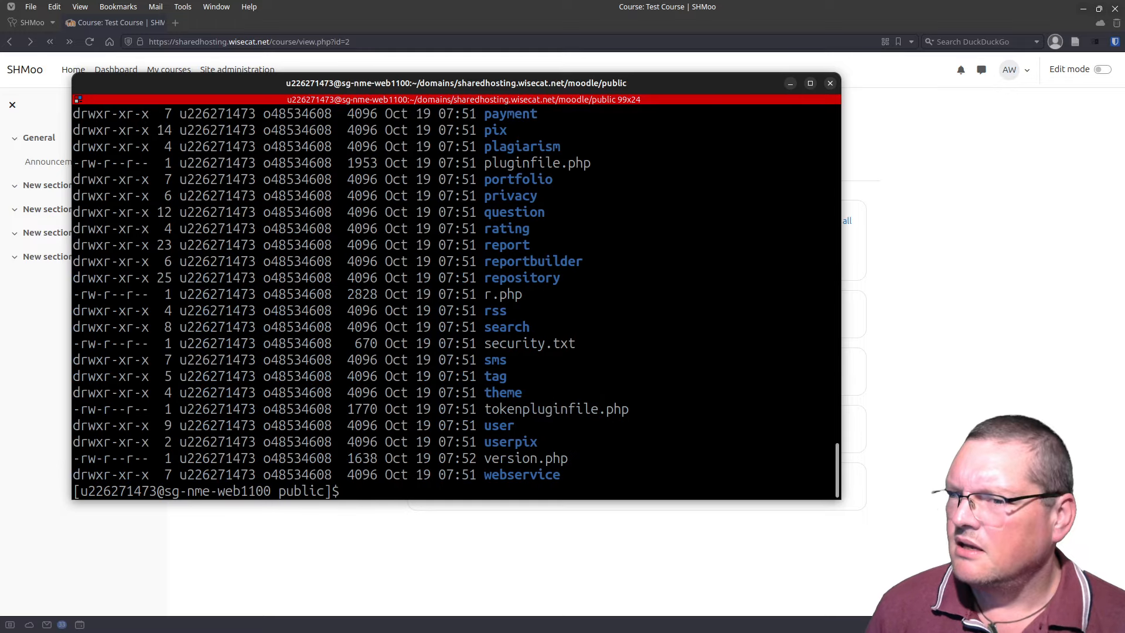
pyautogui.scroll(20, 407, 397)
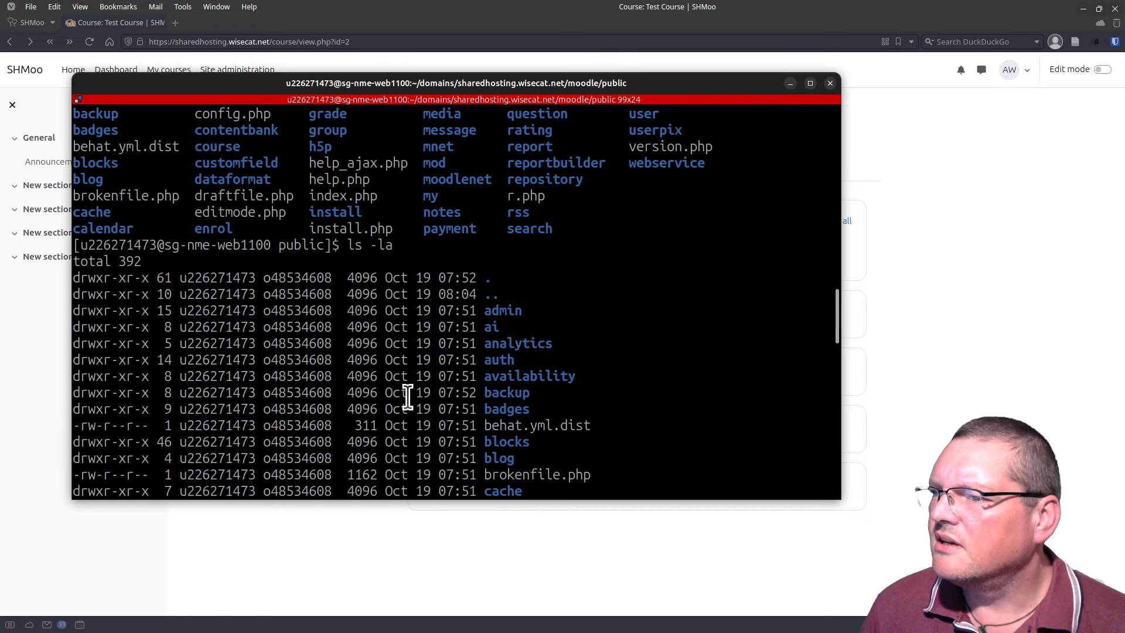
pyautogui.scroll(-2, 407, 397)
pyautogui.scroll(-18, 407, 397)
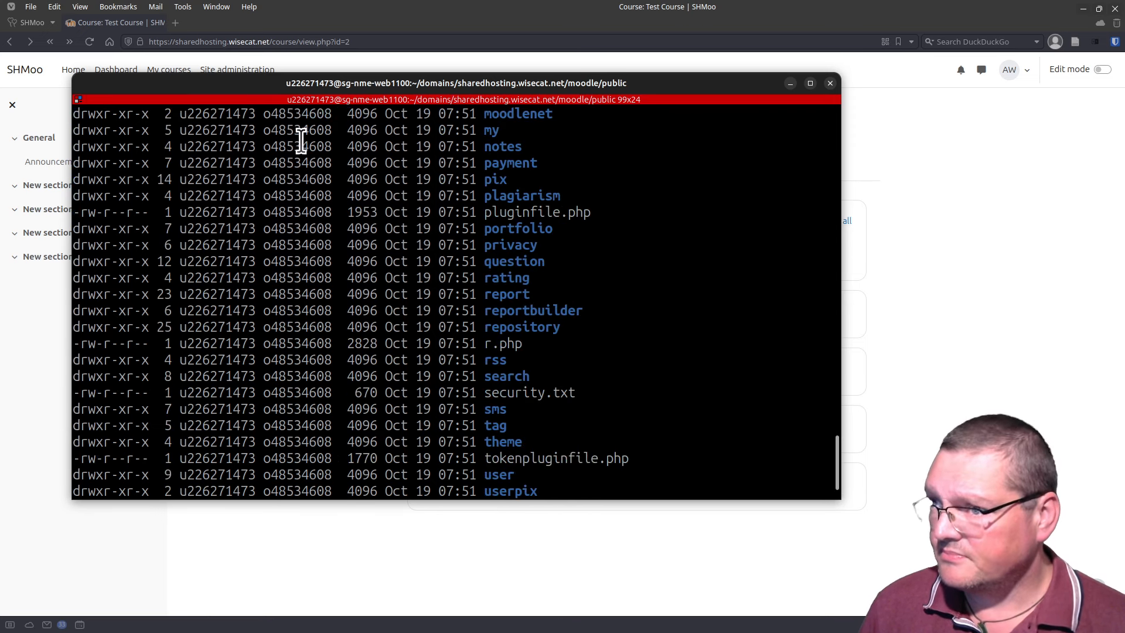
pyautogui.scroll(-1, 294, 143)
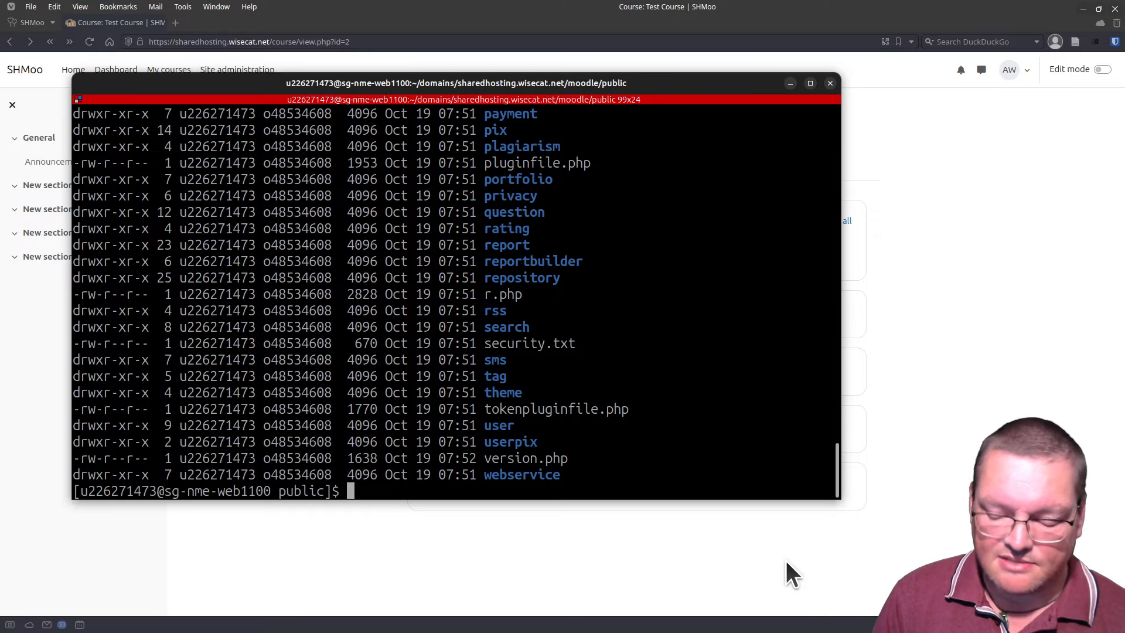
pyautogui.write('nano')
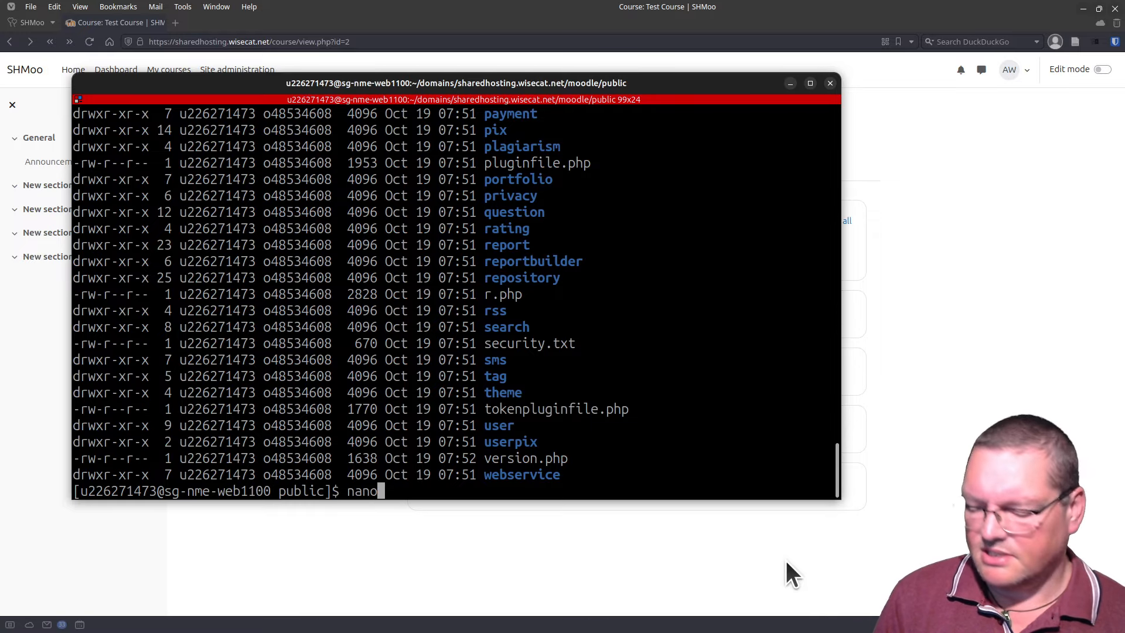
pyautogui.write(' .hta')
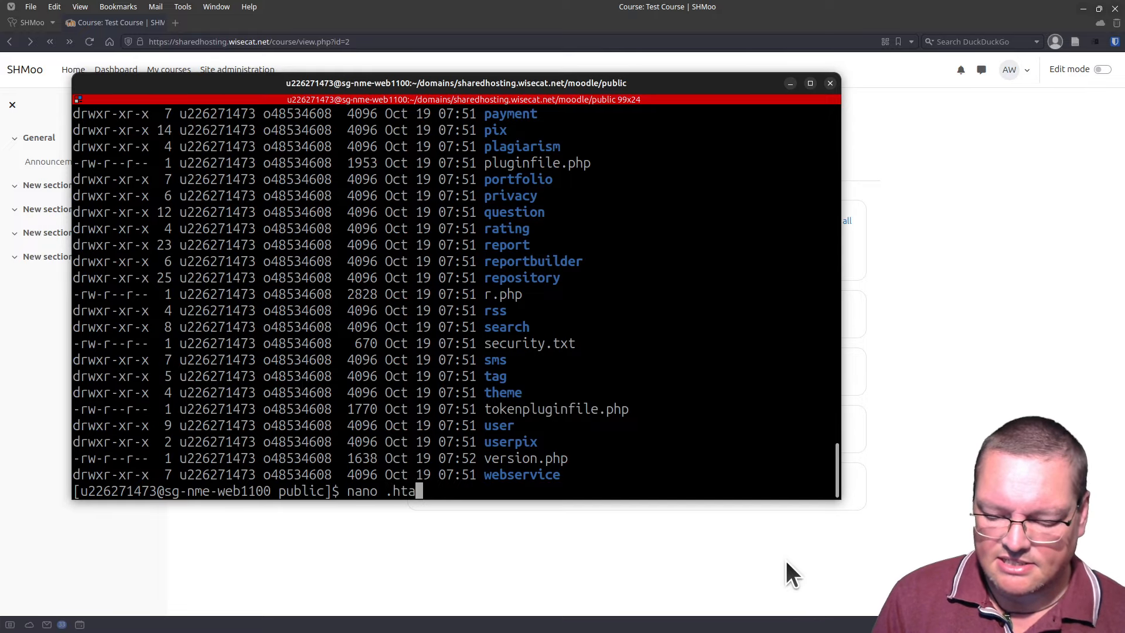
pyautogui.write('ccess')
# Step: Create .htaccess containing 'FallbackResource /r.php', save it, and hide the terminal
pyautogui.press('Return')
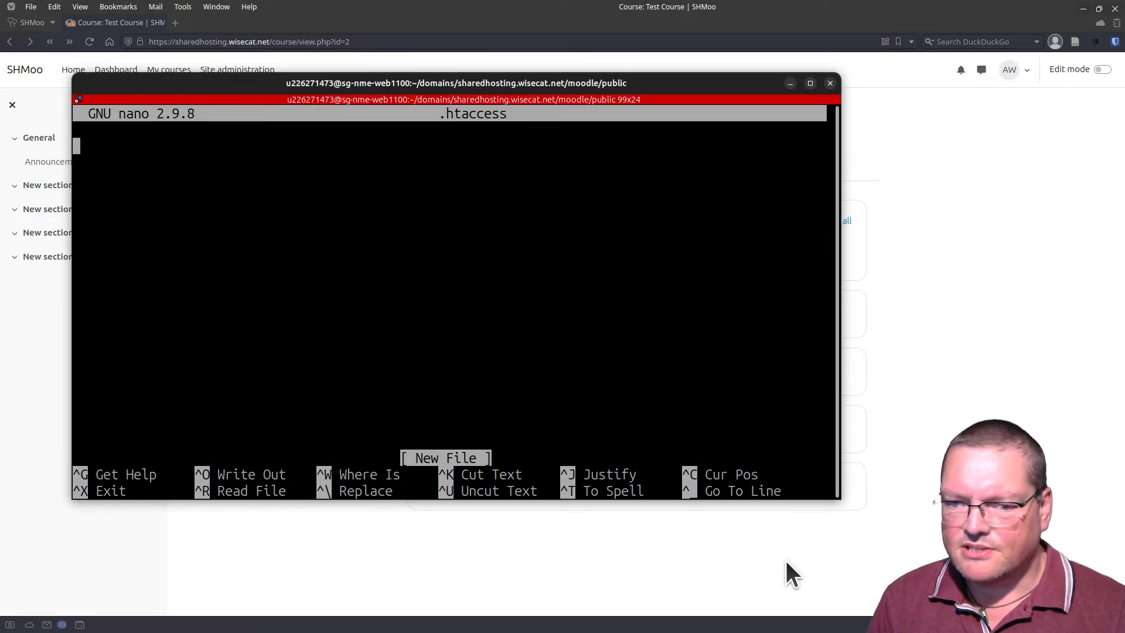
pyautogui.write('F')
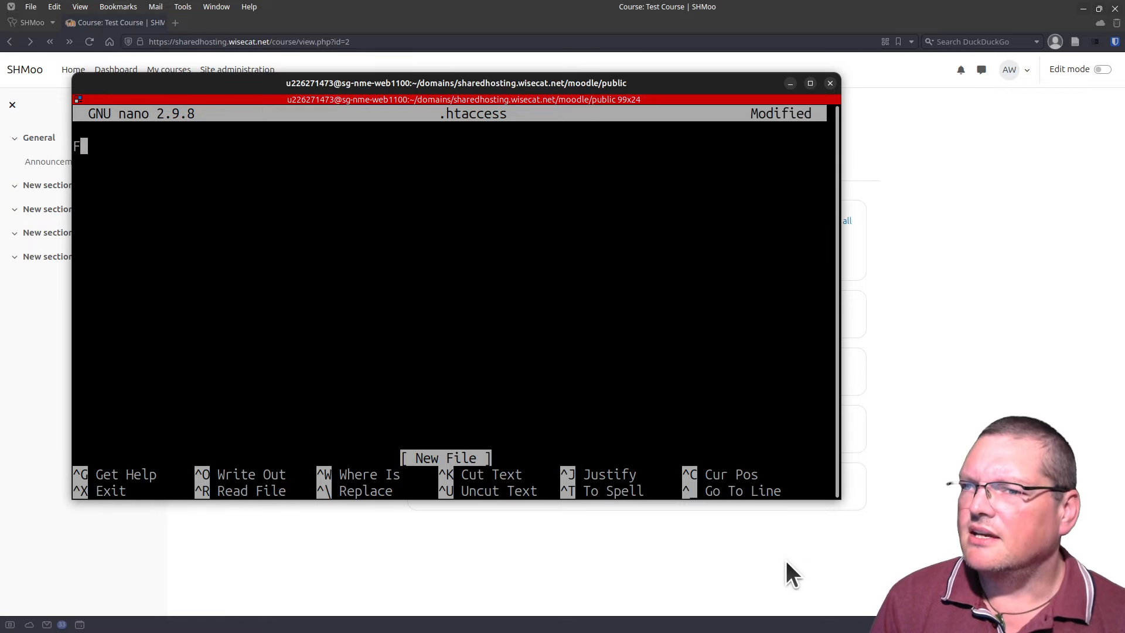
pyautogui.write('al')
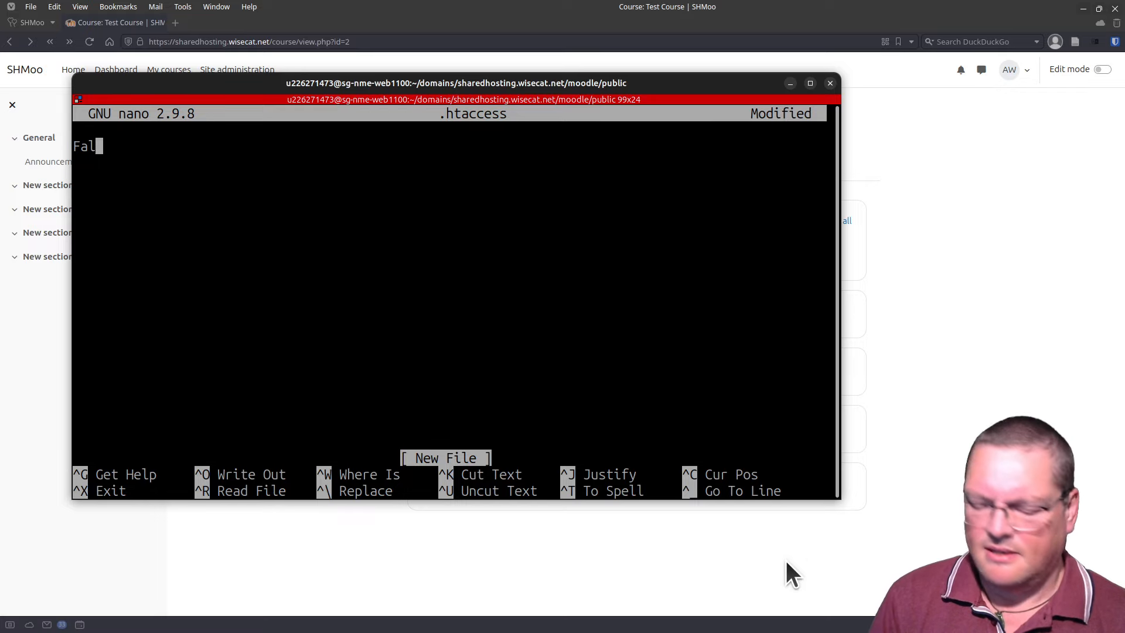
pyautogui.write('lback')
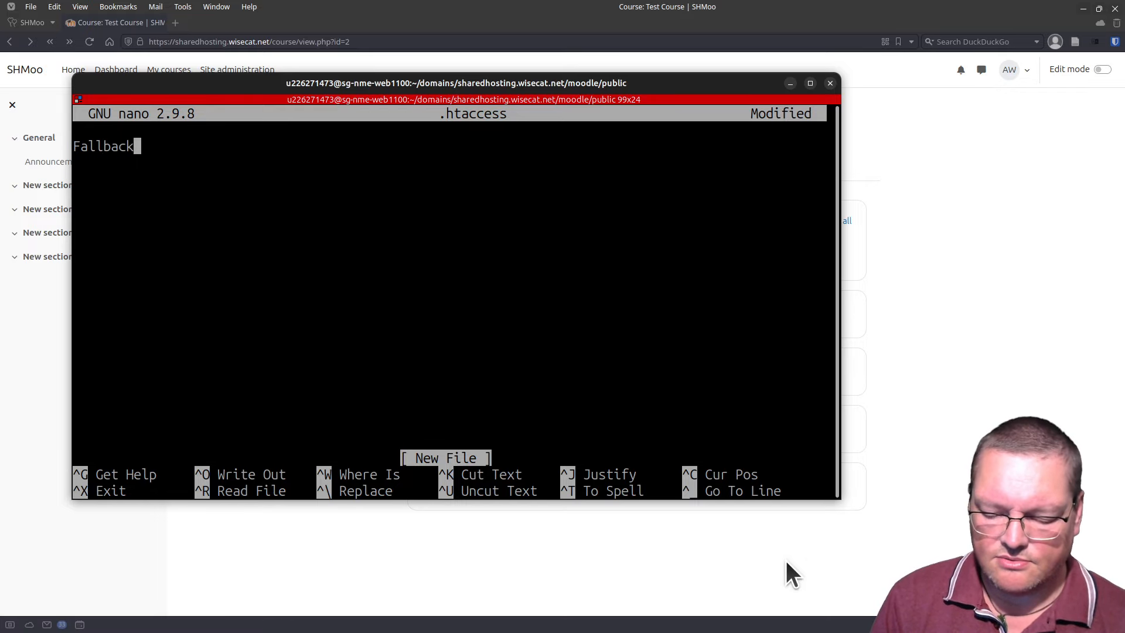
pyautogui.write('Resource ')
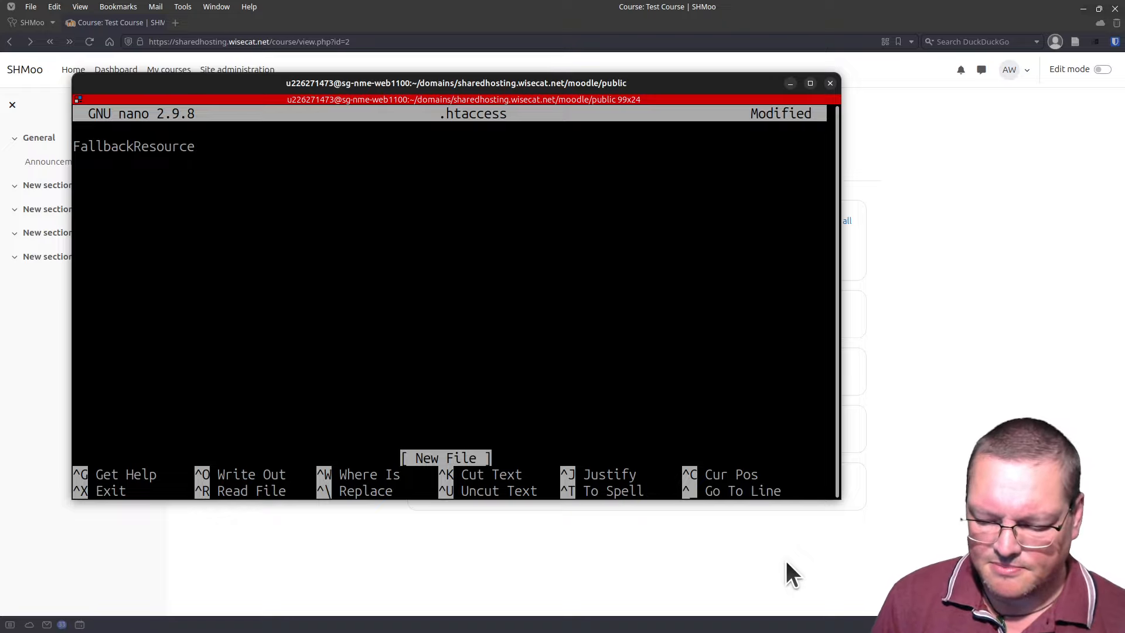
pyautogui.write('/r.')
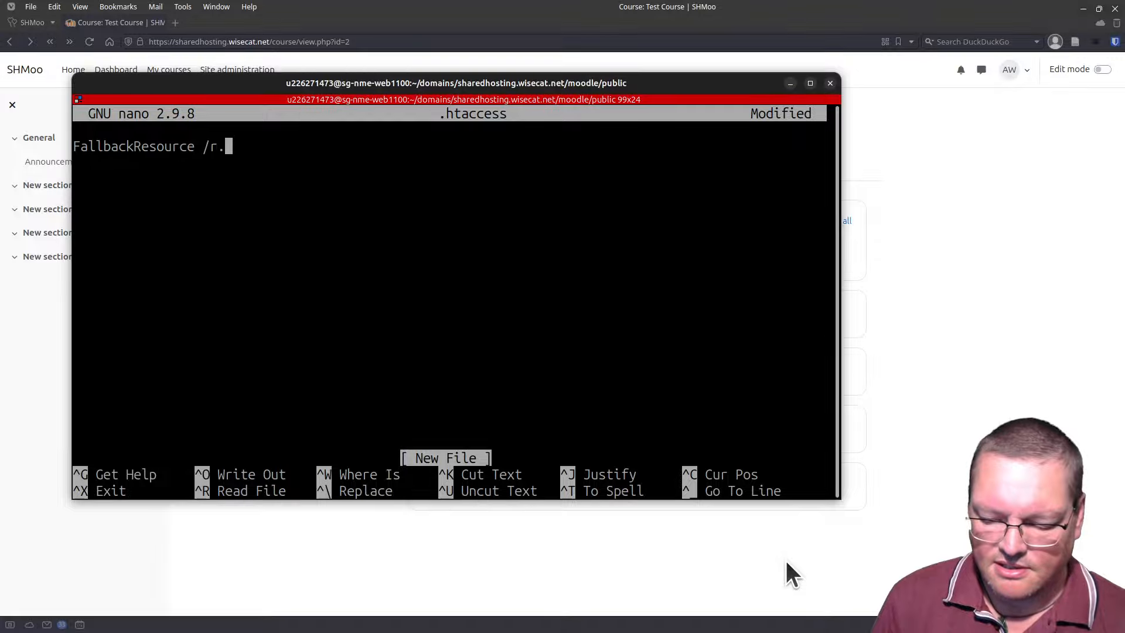
pyautogui.write('php')
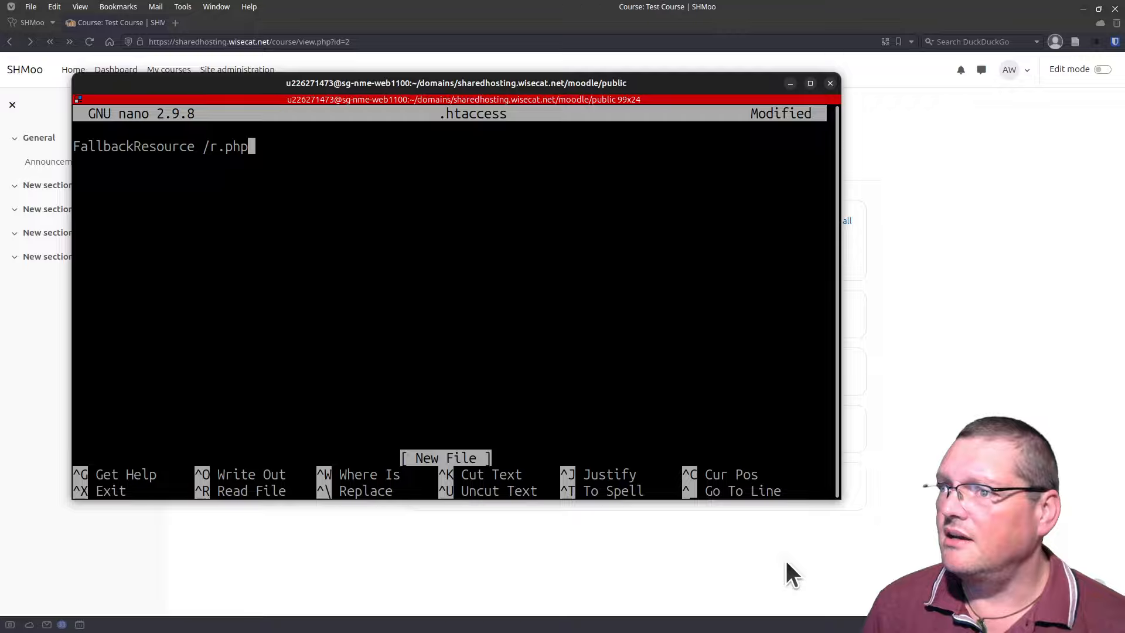
pyautogui.hotkey('ctrl', 'o')
pyautogui.press('Return')
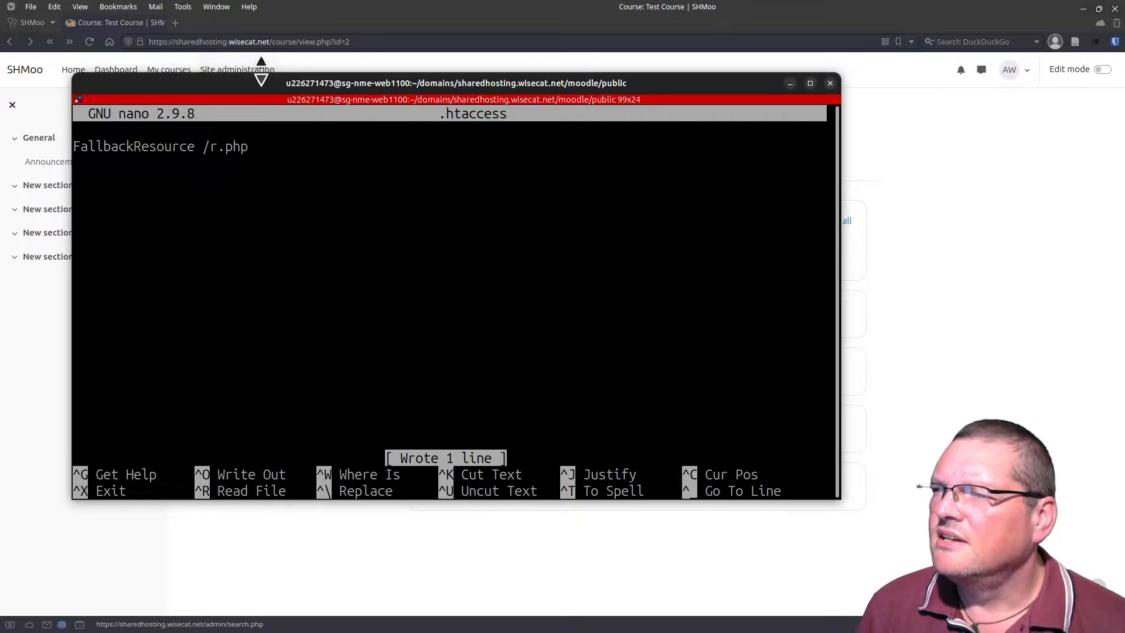
pyautogui.press('super+h')
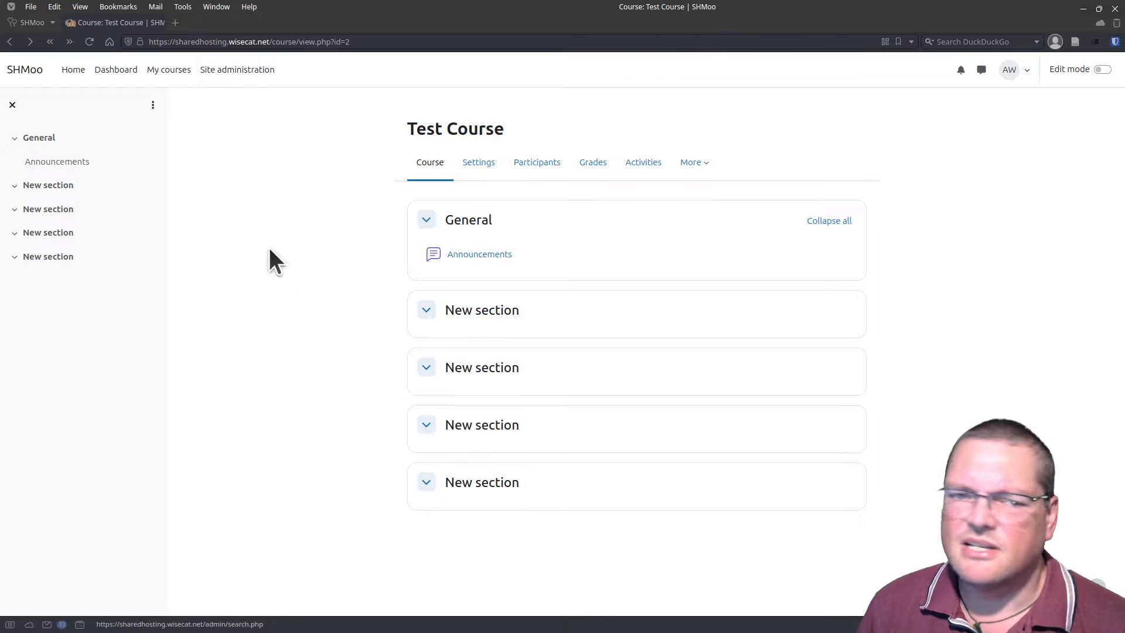
# Step: Change the course address to /course/2/manage and load it, getting a 404 'This Page Does Not Exist' page
pyautogui.click(302, 42)
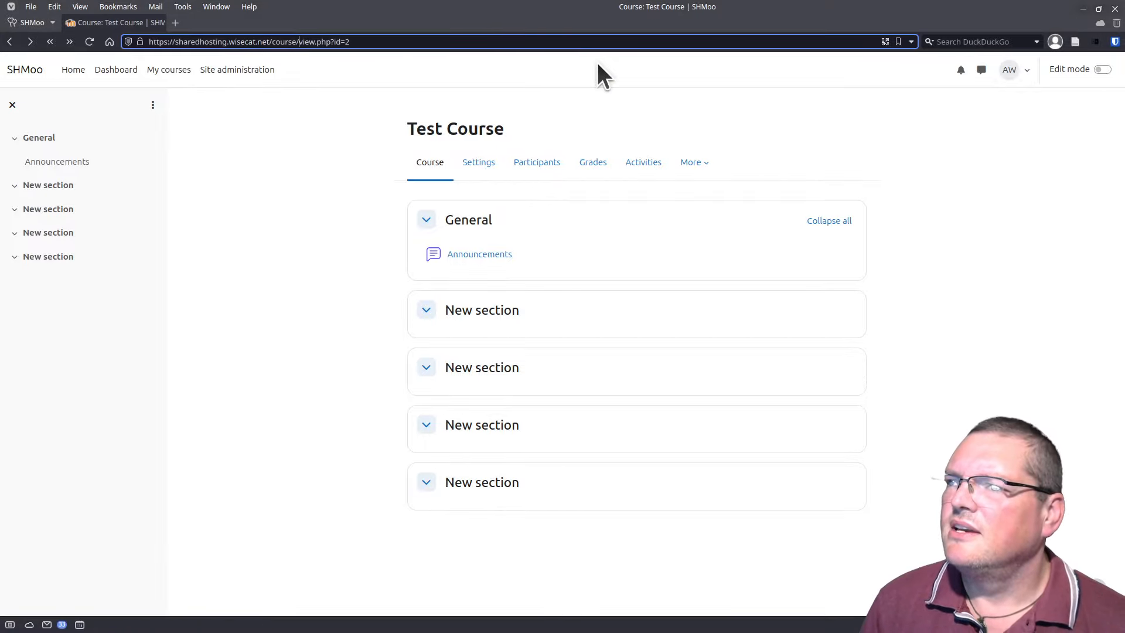
pyautogui.press('Delete')
pyautogui.press('Delete')
pyautogui.press('Delete')
pyautogui.press('Delete')
pyautogui.press('Delete')
pyautogui.press('Delete')
pyautogui.press('Delete')
pyautogui.press('Delete')
pyautogui.press('Delete')
pyautogui.press('Delete')
pyautogui.press('Delete')
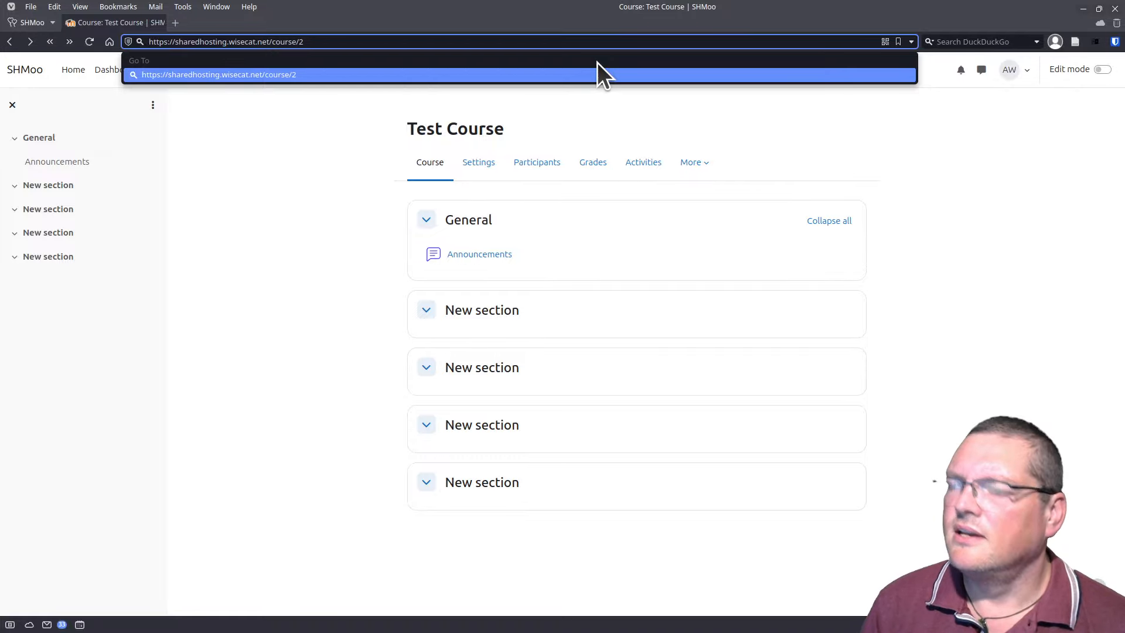
pyautogui.write('/manag')
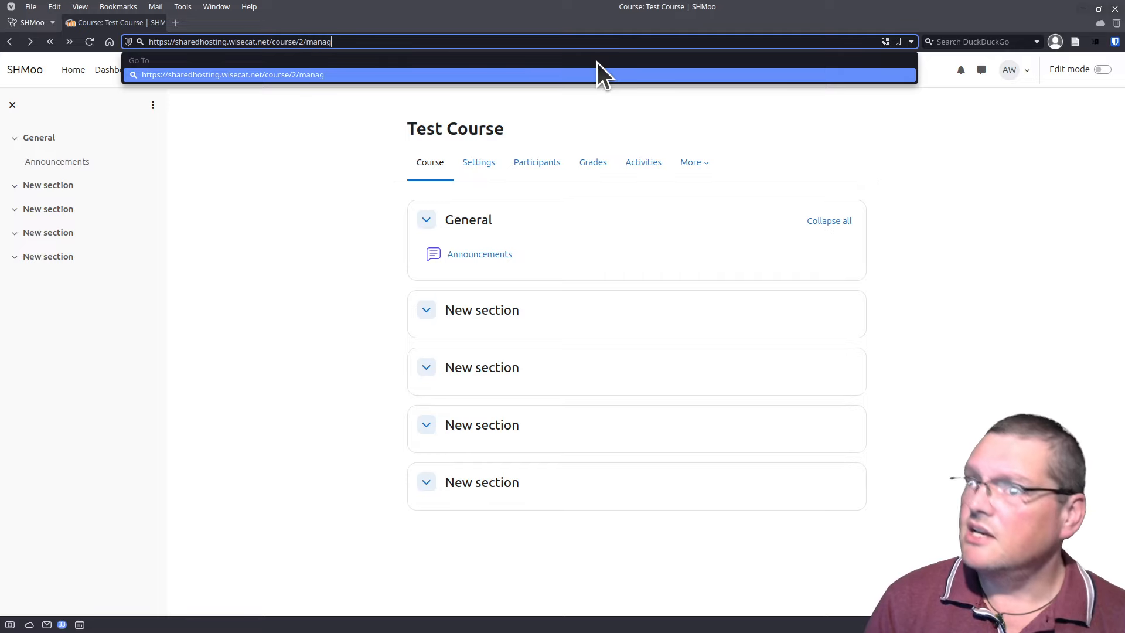
pyautogui.write('e')
pyautogui.press('Return')
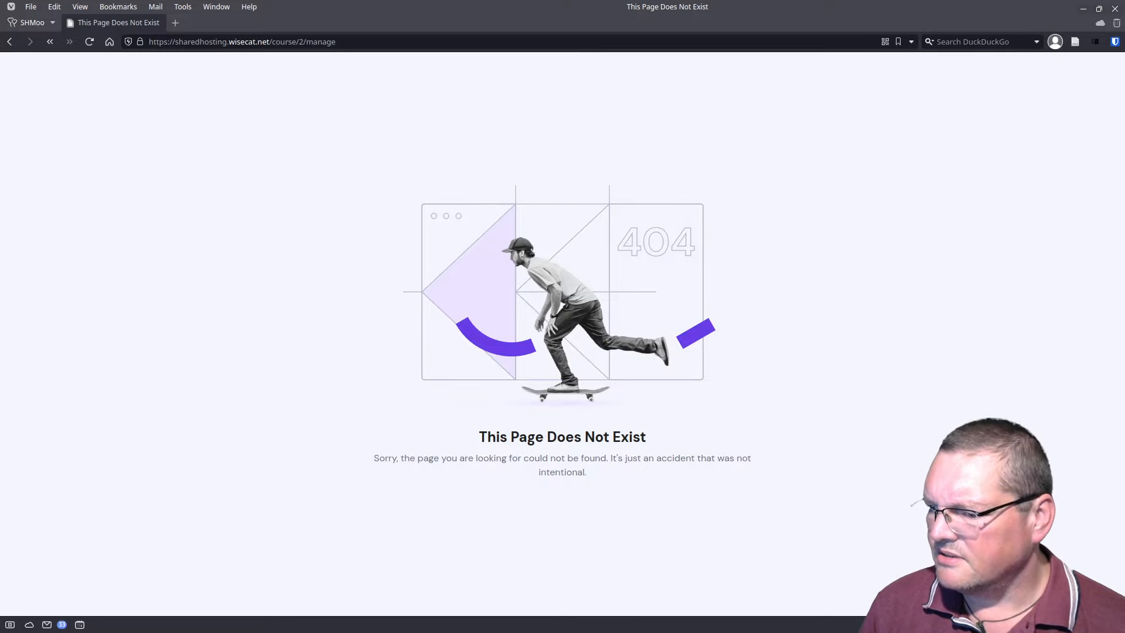
pyautogui.hotkey('alt', 'Tab')
pyautogui.moveTo(455, 386); pyautogui.dragTo(485, 111)
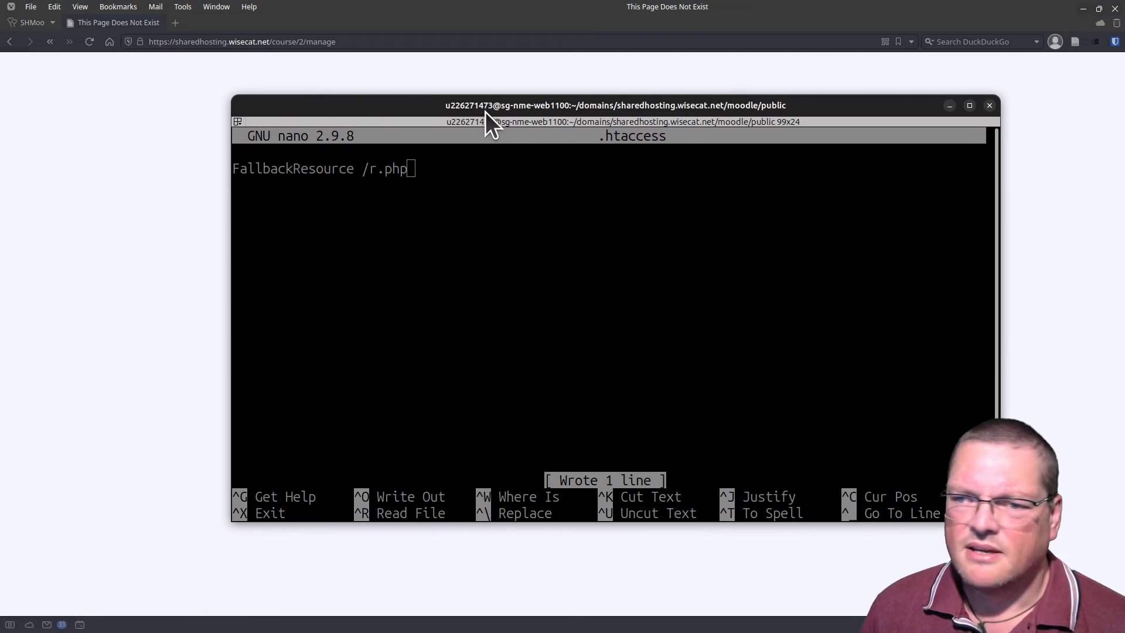
# Step: Paste the RewriteEngine On, two RewriteCond and RewriteRule to r.php lines below FallbackResource in .htaccess
pyautogui.moveTo(374, 105); pyautogui.dragTo(383, 116)
pyautogui.click(400, 259)
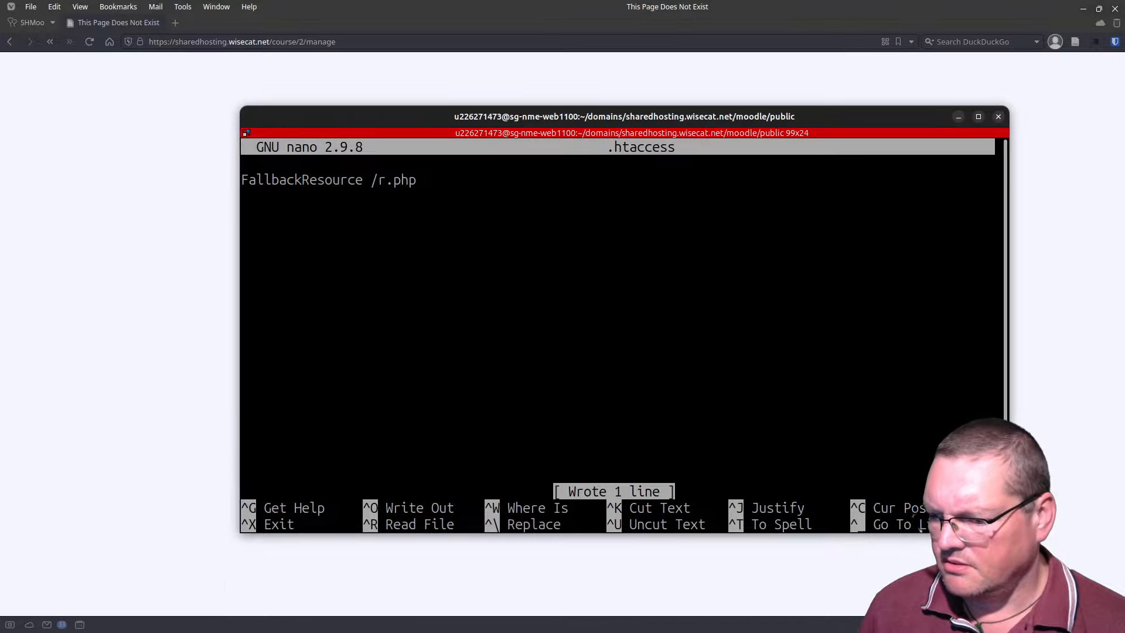
pyautogui.hotkey('alt', 'Tab')
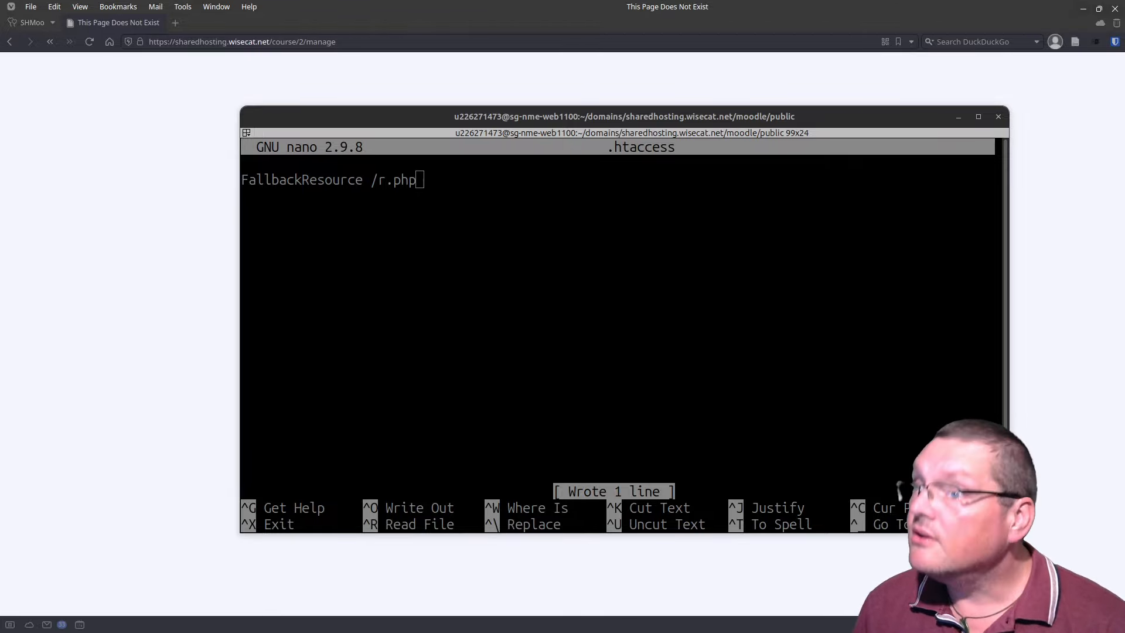
pyautogui.click(537, 334)
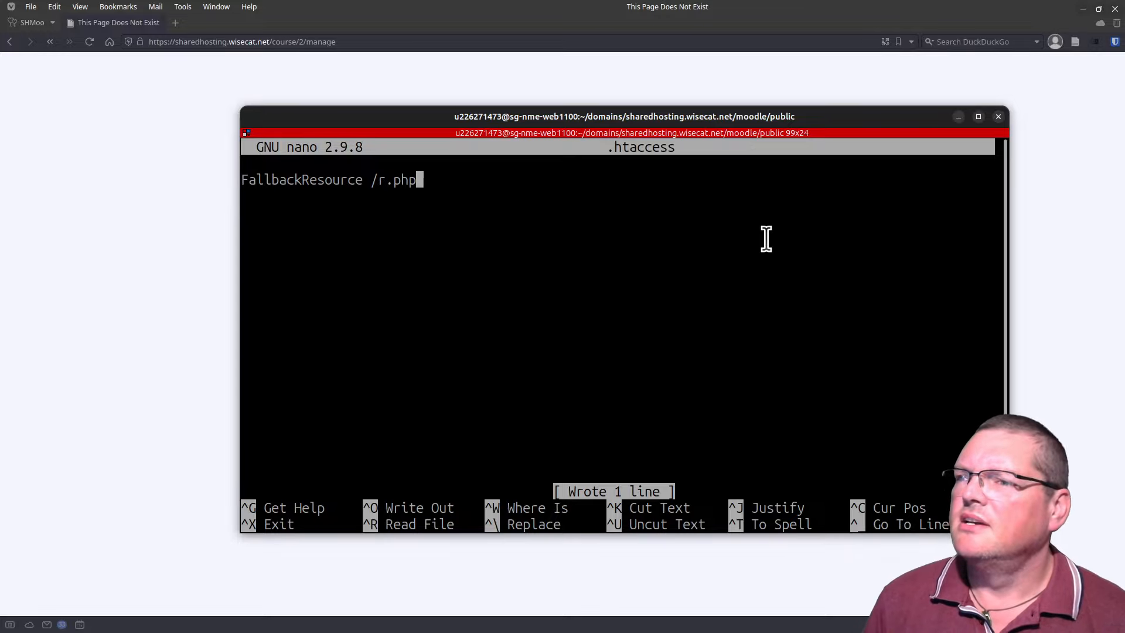
pyautogui.press('Return')
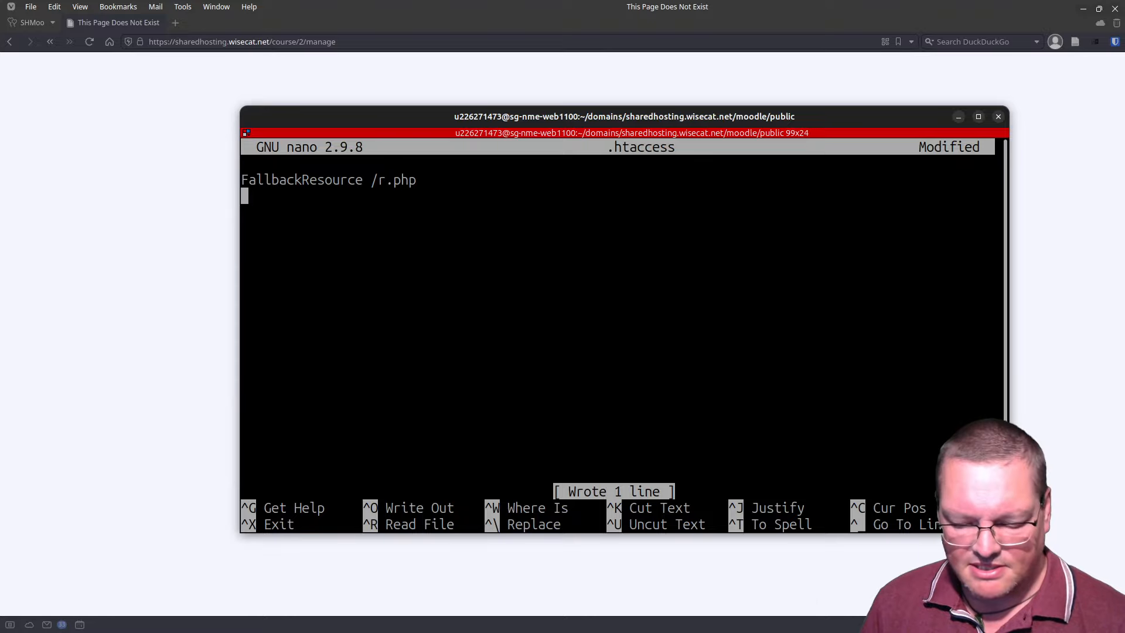
pyautogui.write('RewriteEngine On RewriteCond %{REQUEST_FILENAME} !-f RewriteCond %{REQUEST_FILENAME} !-d RewriteRule ^(.*)$ r.php [L]')
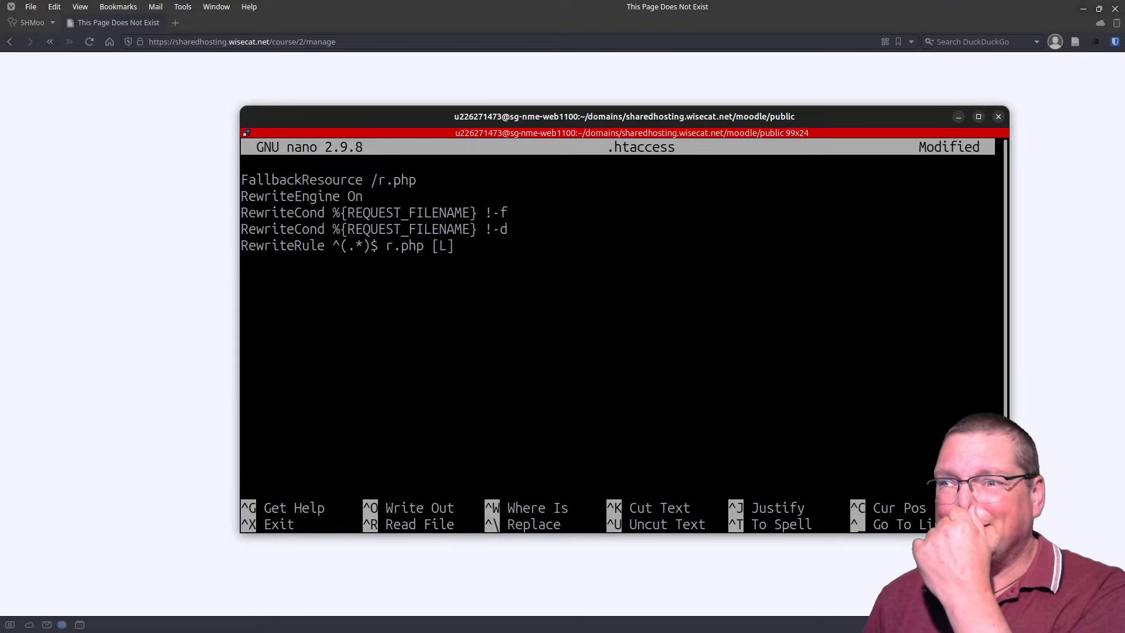
# Step: Comment out the FallbackResource line with '#' and add a blank line above RewriteEngine On
pyautogui.press('Up')
pyautogui.press('Up')
pyautogui.press('Up')
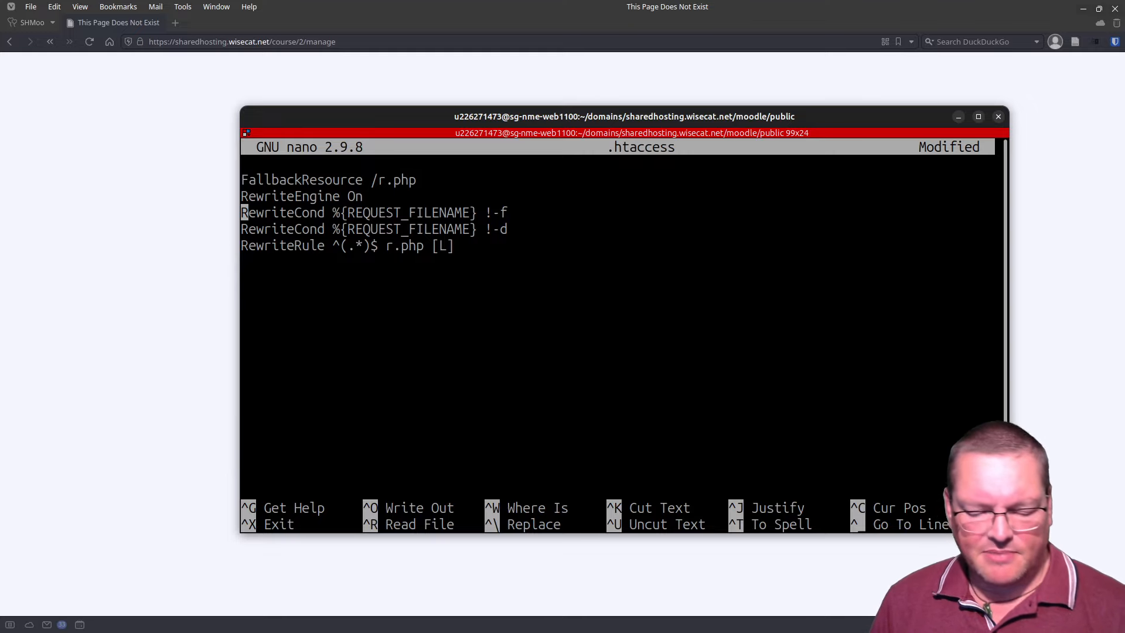
pyautogui.press('Up')
pyautogui.press('Up')
pyautogui.write('#')
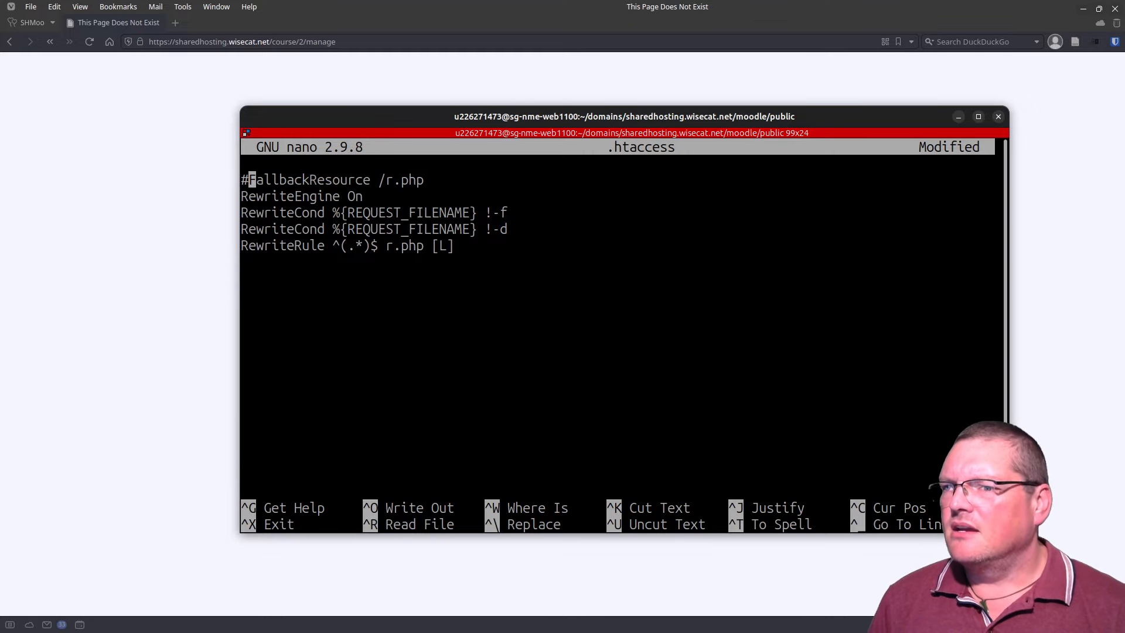
pyautogui.press('Down')
pyautogui.press('Down')
pyautogui.press('Down')
pyautogui.press('Down')
pyautogui.press('Down')
pyautogui.press('Down')
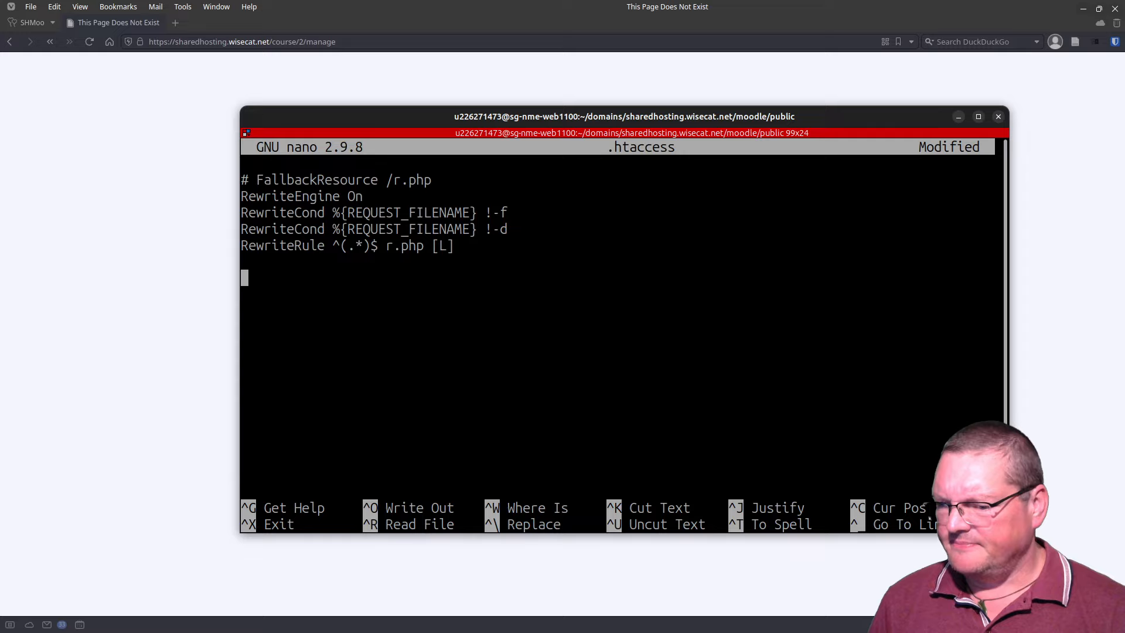
pyautogui.press('Up')
pyautogui.press('Up')
pyautogui.press('Up')
pyautogui.press('Up')
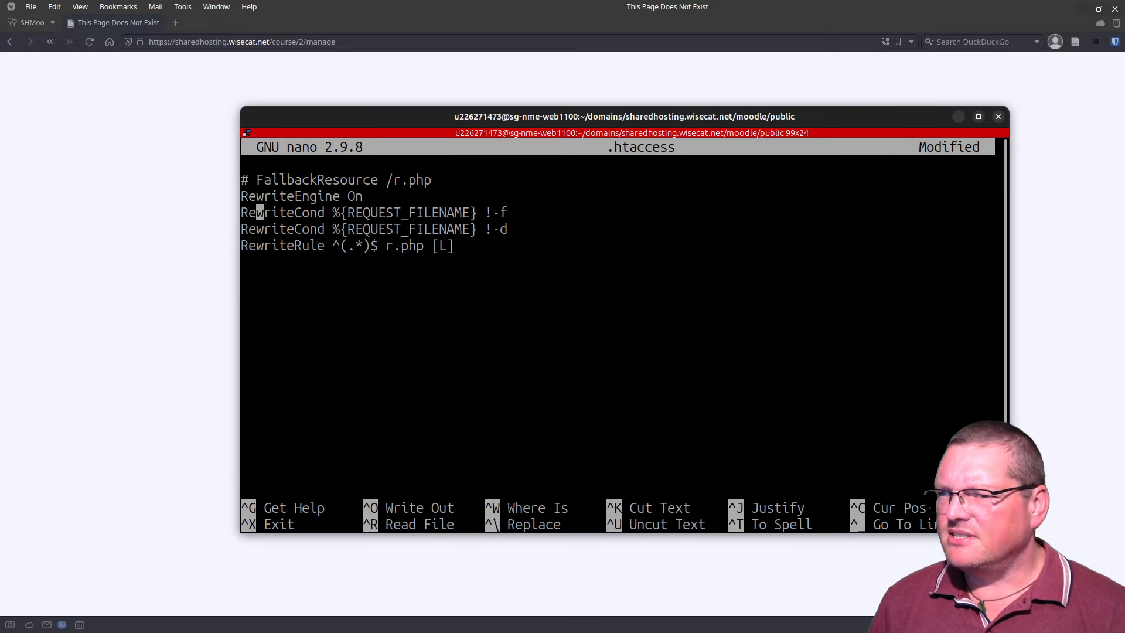
pyautogui.press('Up')
pyautogui.press('End')
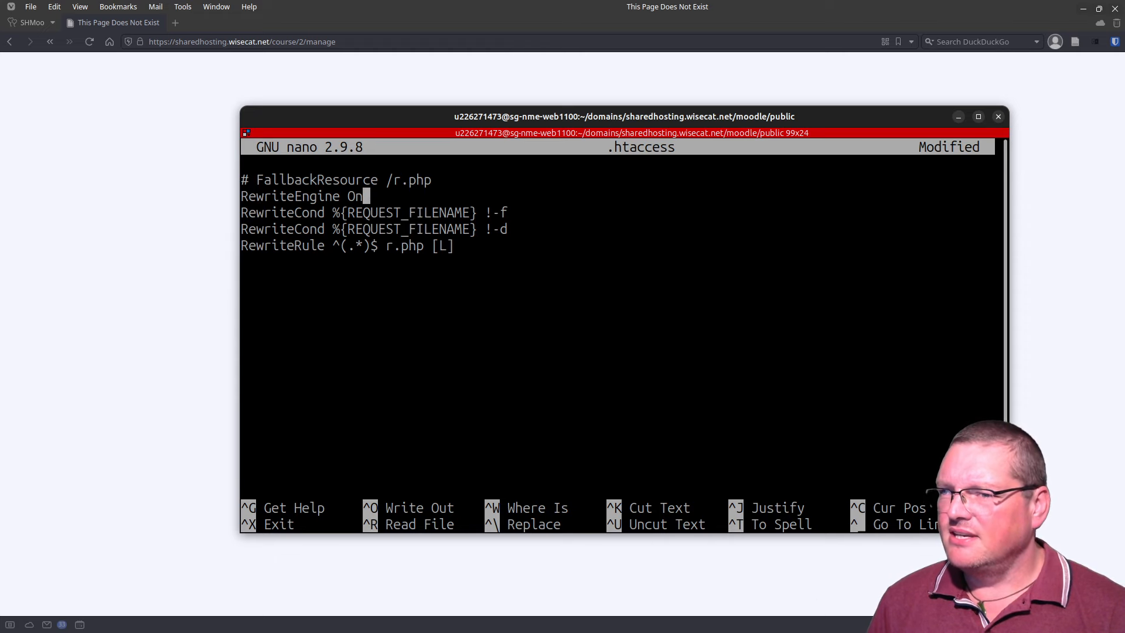
pyautogui.press('Home')
pyautogui.press('Return')
pyautogui.press('Down')
pyautogui.press('Down')
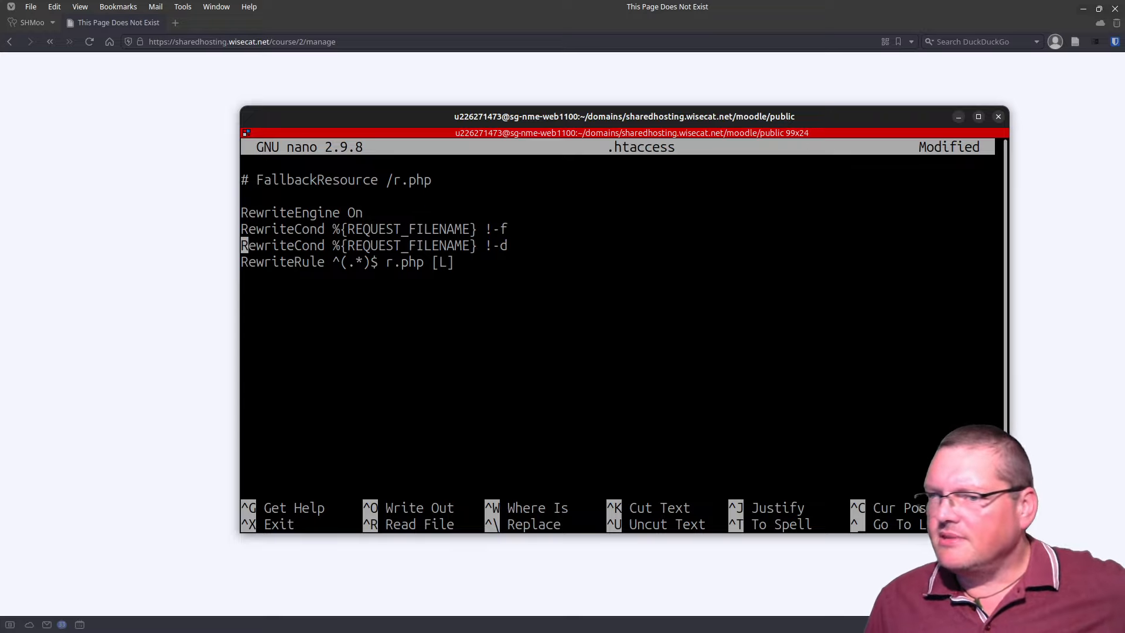
pyautogui.press('Up')
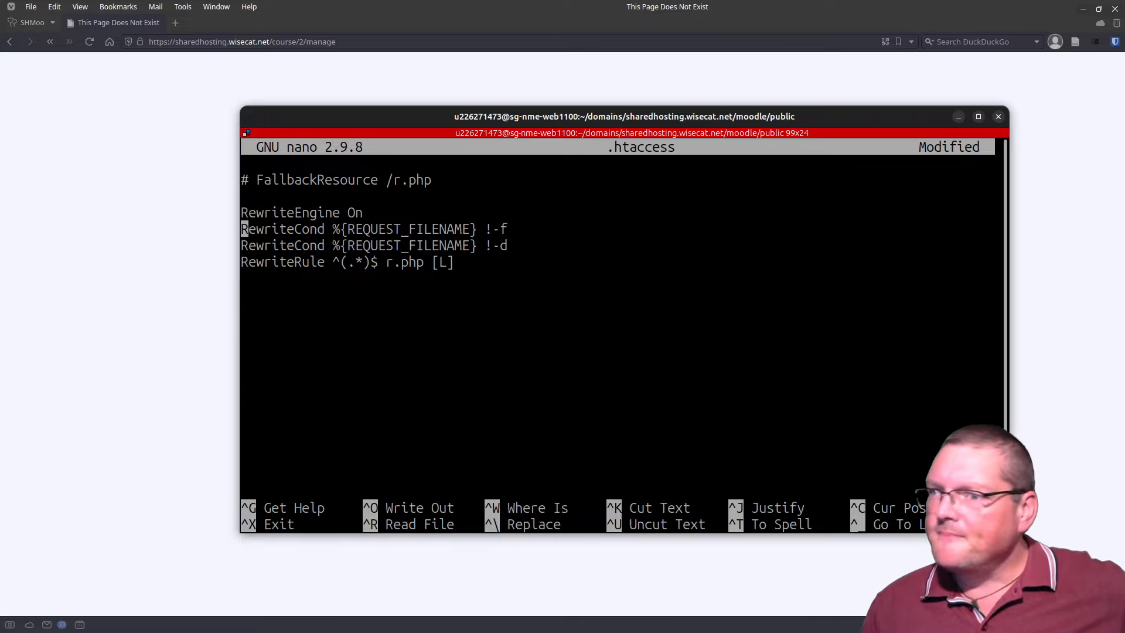
pyautogui.tripleClick(333, 217)
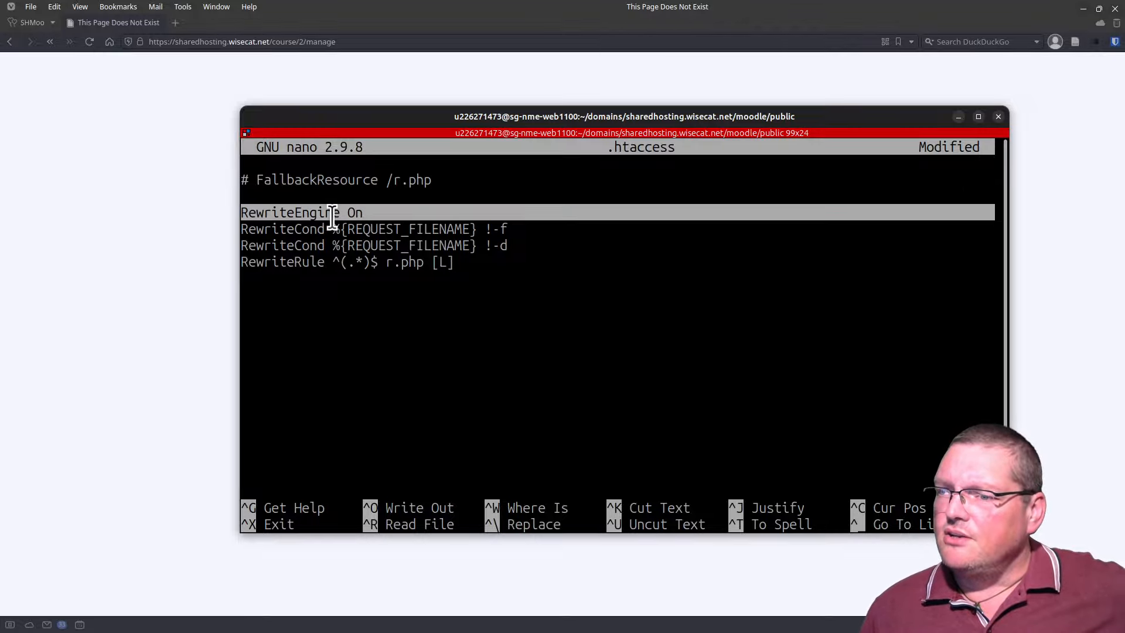
pyautogui.tripleClick(333, 216)
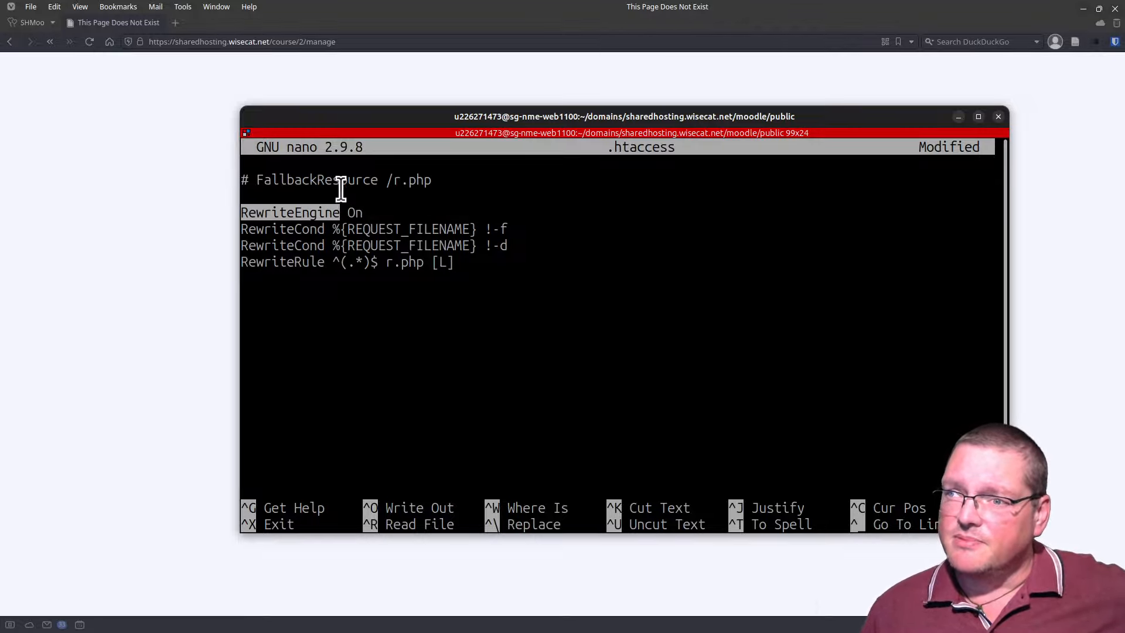
pyautogui.click(378, 216)
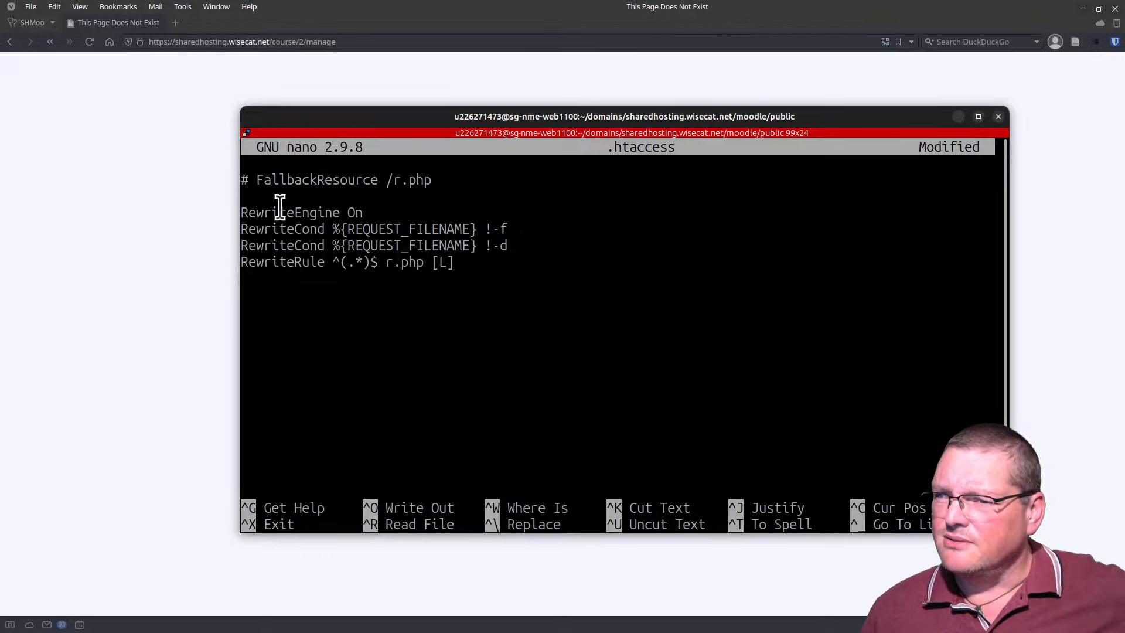
pyautogui.doubleClick(356, 213)
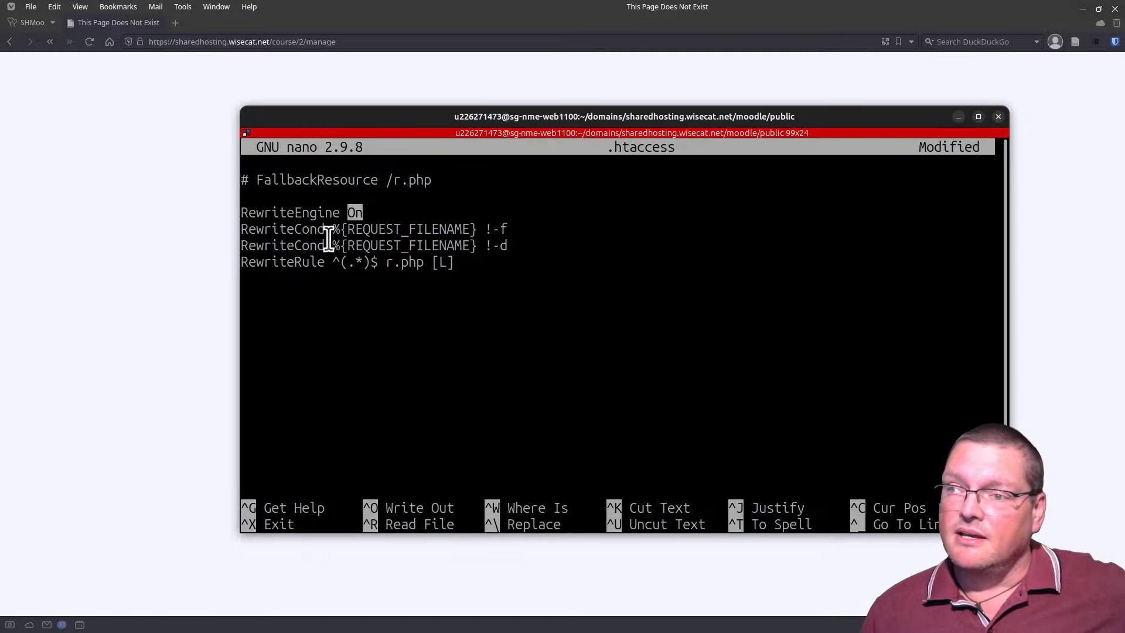
pyautogui.click(287, 225)
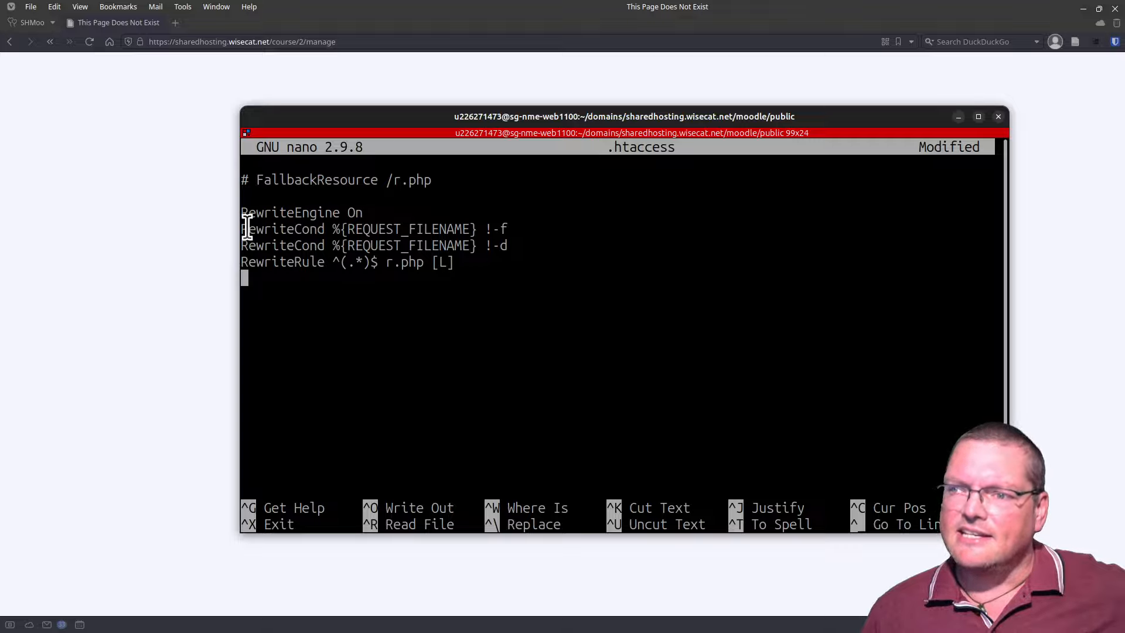
pyautogui.moveTo(251, 228); pyautogui.dragTo(504, 245)
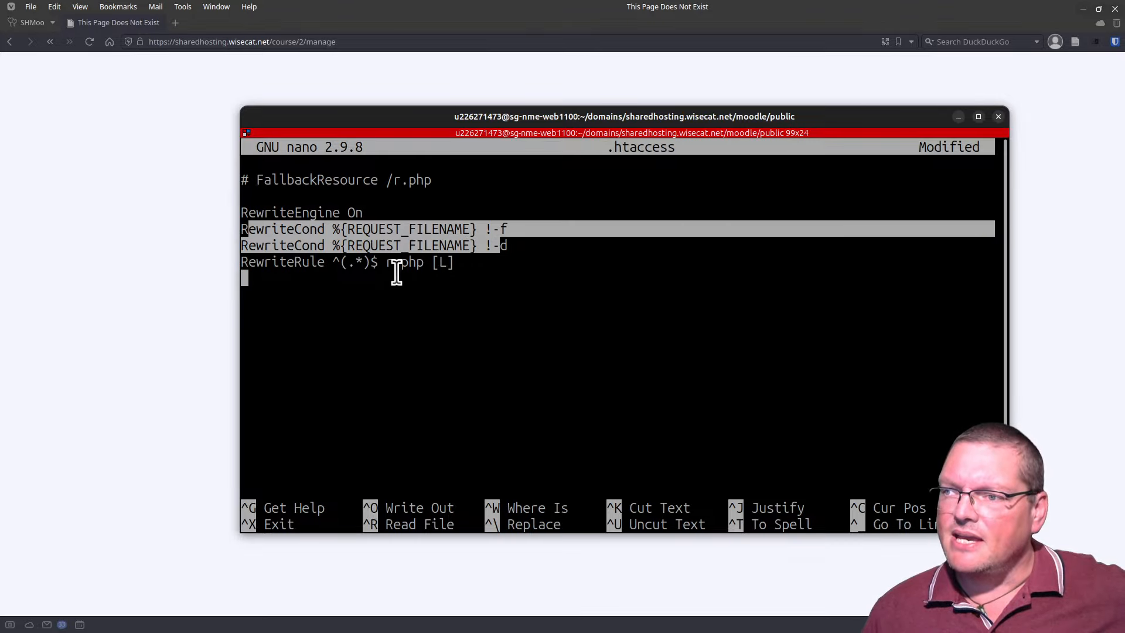
pyautogui.doubleClick(322, 262)
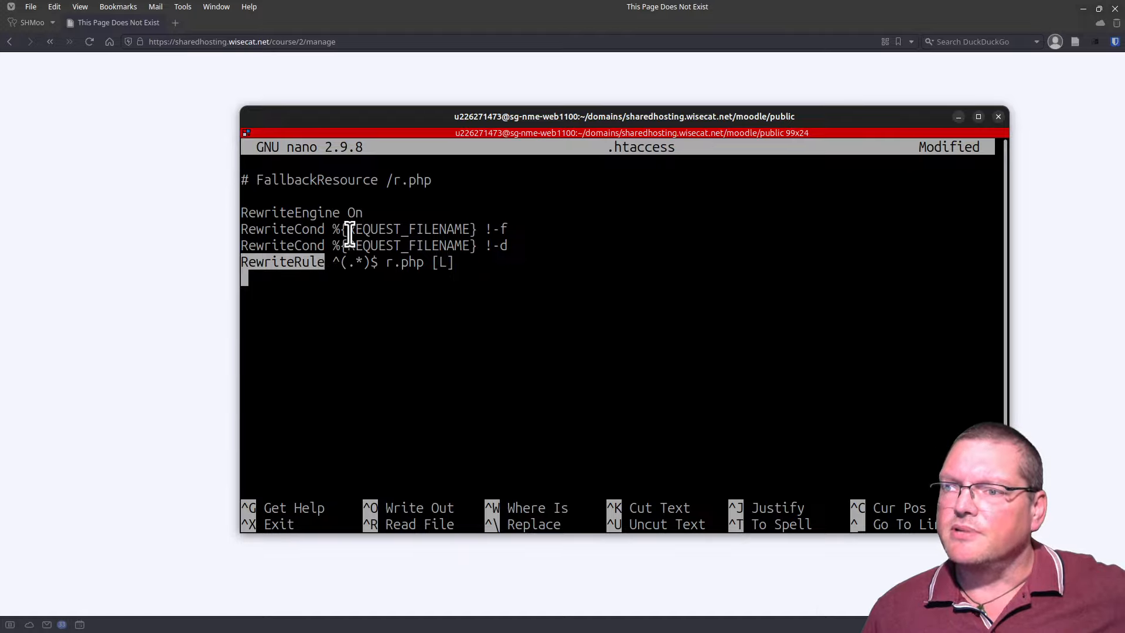
pyautogui.doubleClick(258, 229)
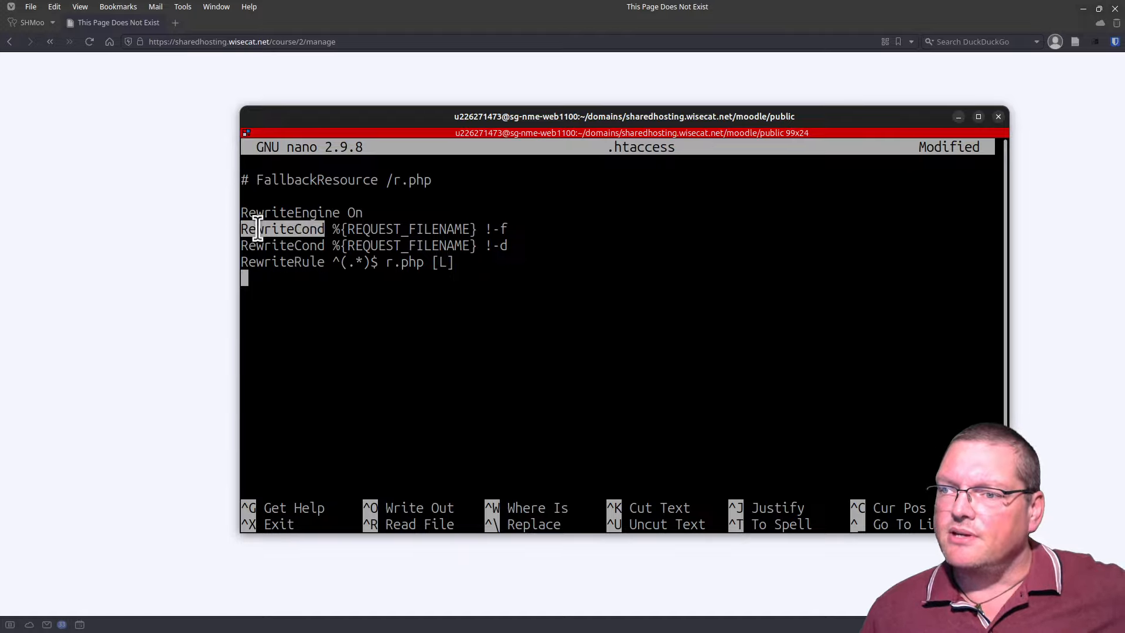
pyautogui.moveTo(340, 229); pyautogui.dragTo(488, 230)
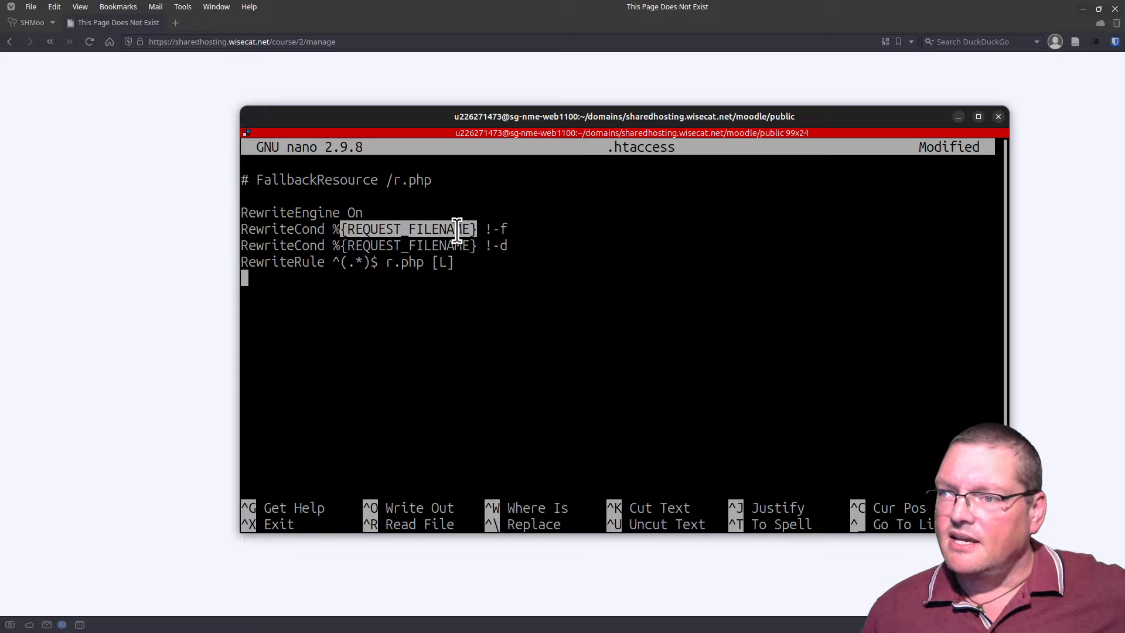
pyautogui.moveTo(507, 231); pyautogui.dragTo(492, 229)
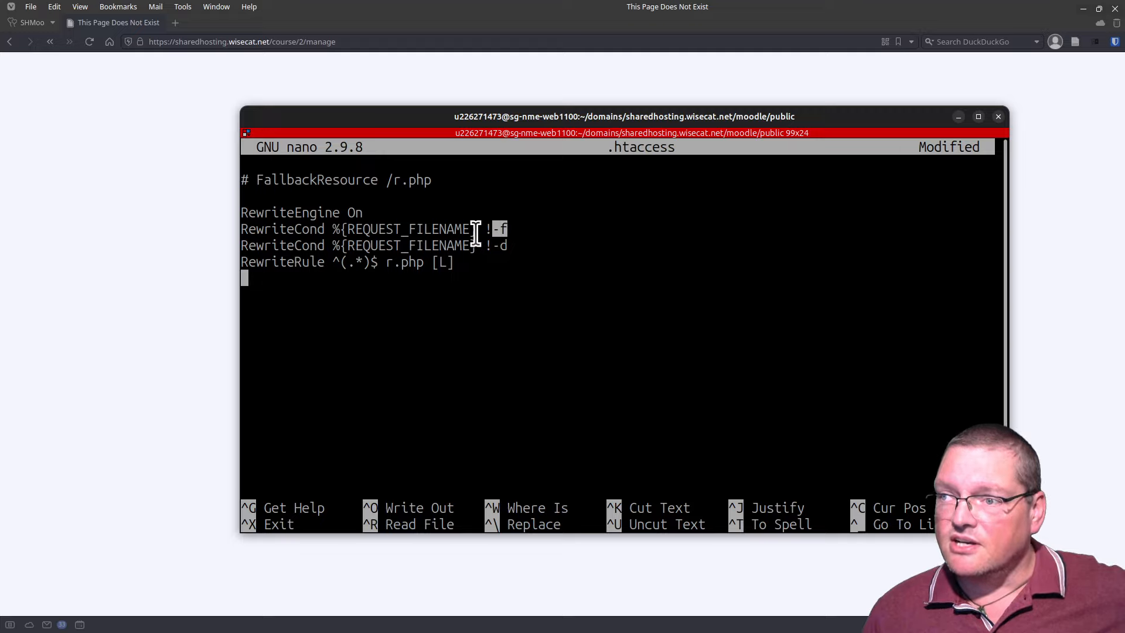
pyautogui.click(487, 229)
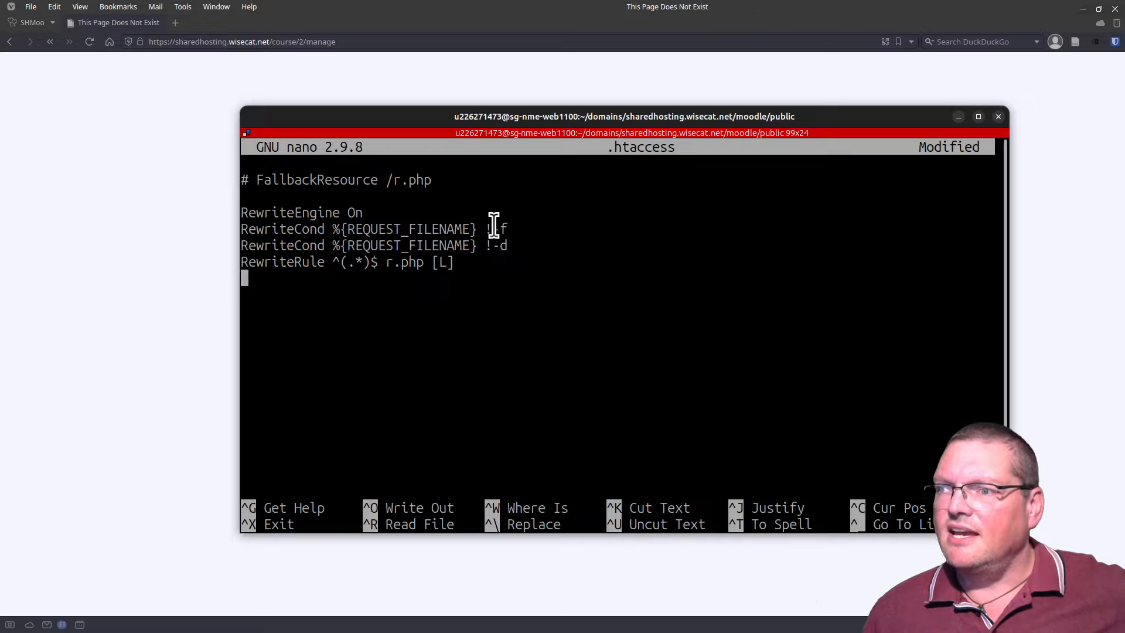
pyautogui.moveTo(493, 226); pyautogui.dragTo(500, 228)
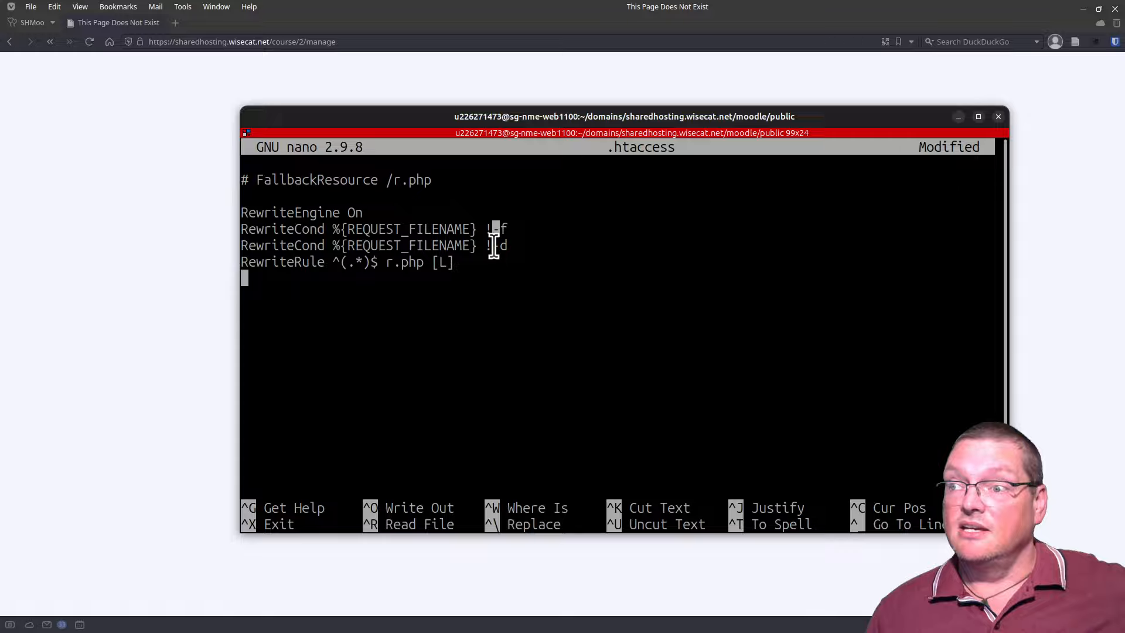
pyautogui.moveTo(486, 245)
pyautogui.mouseDown()
pyautogui.moveTo(515, 246)
pyautogui.moveTo(485, 242)
pyautogui.mouseUp()
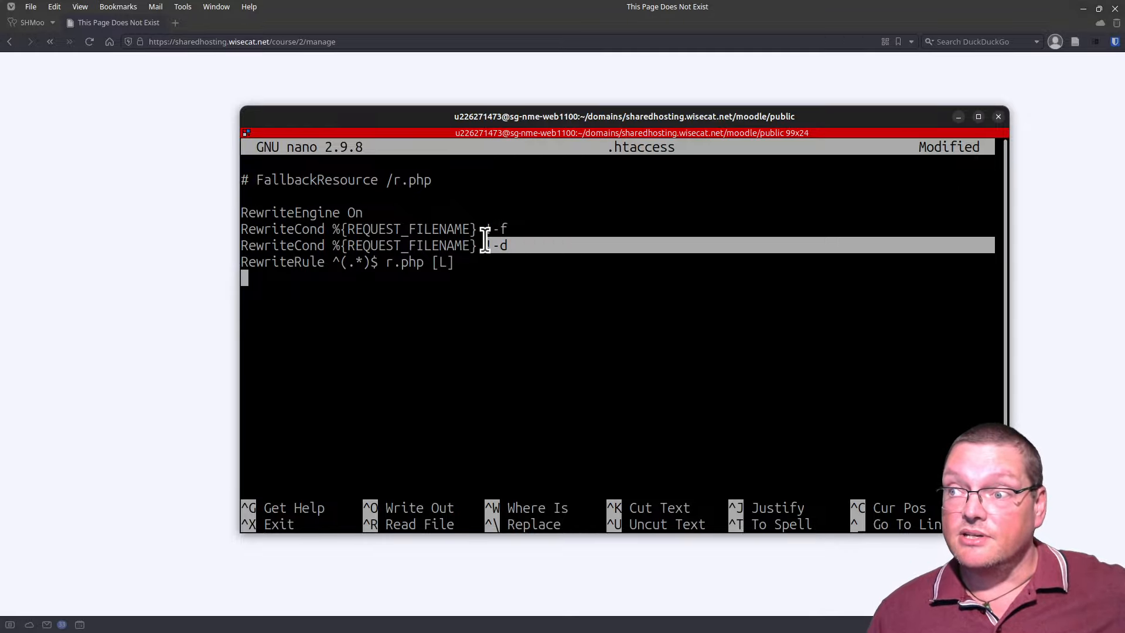
pyautogui.click(485, 240)
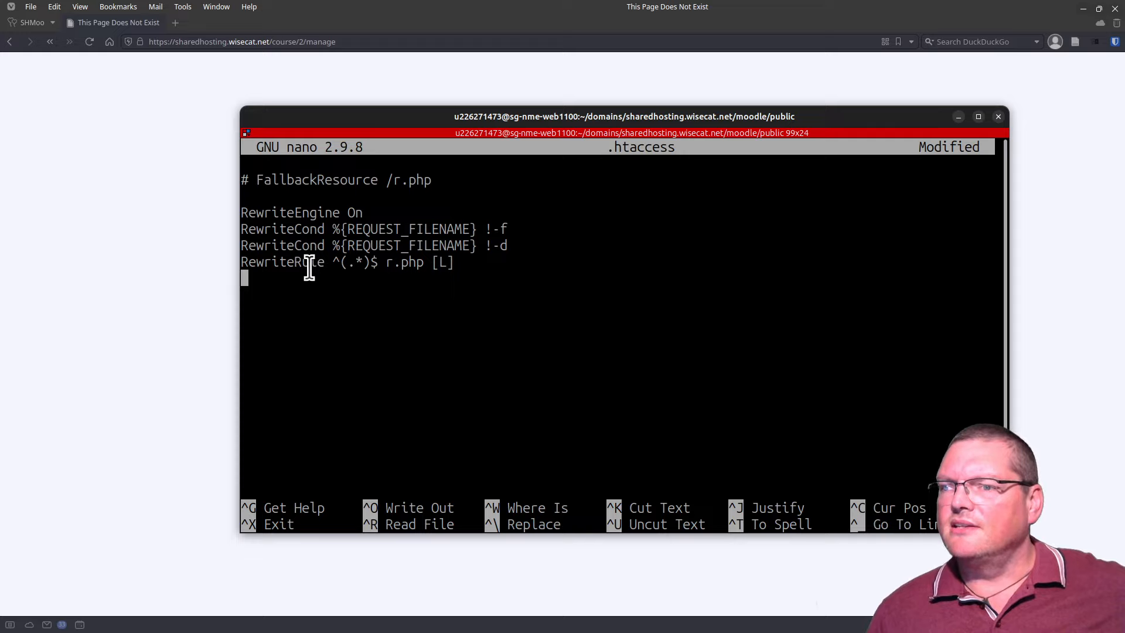
# Step: Inspect the RewriteRule's (.*) pattern and [L] flag, typing and erasing some test characters
pyautogui.moveTo(332, 264); pyautogui.dragTo(356, 268)
pyautogui.click(356, 266)
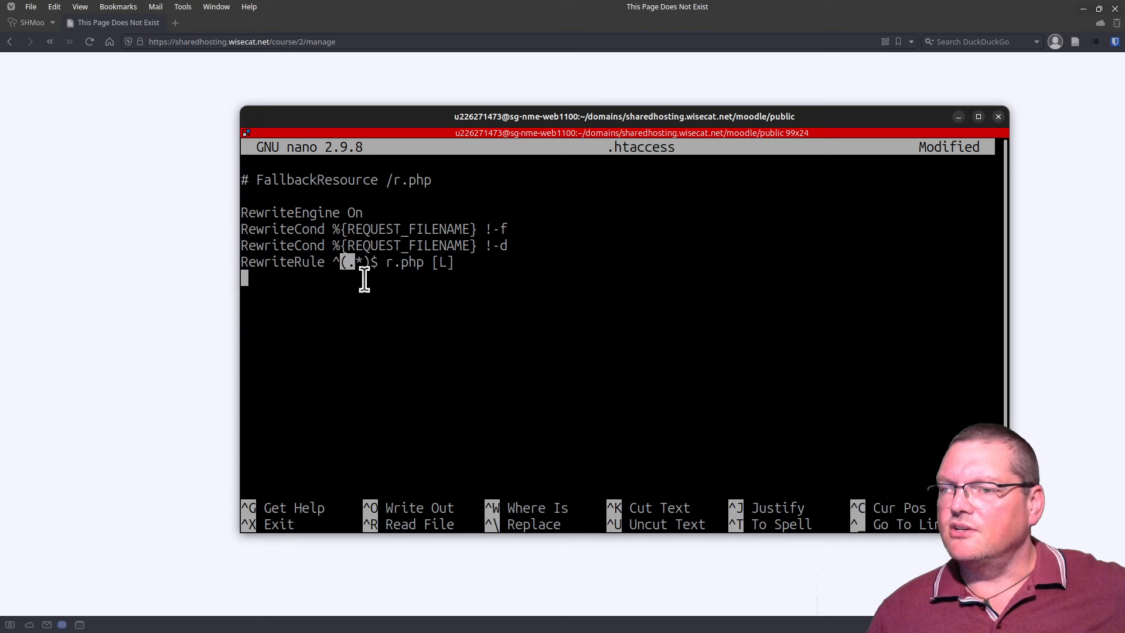
pyautogui.click(384, 264)
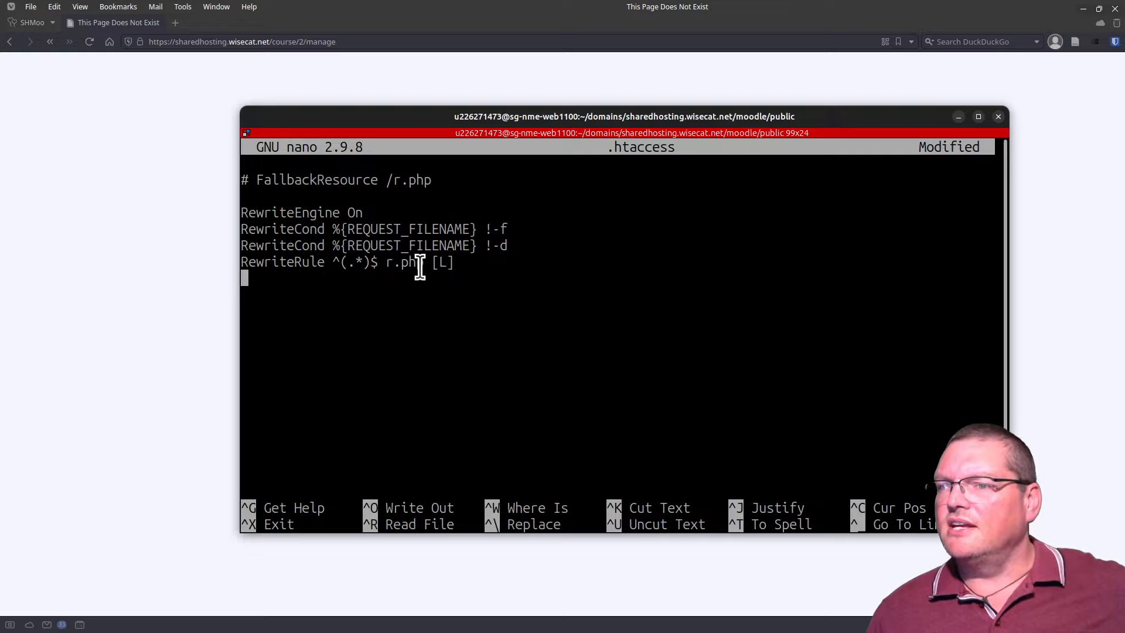
pyautogui.moveTo(430, 262); pyautogui.dragTo(451, 270)
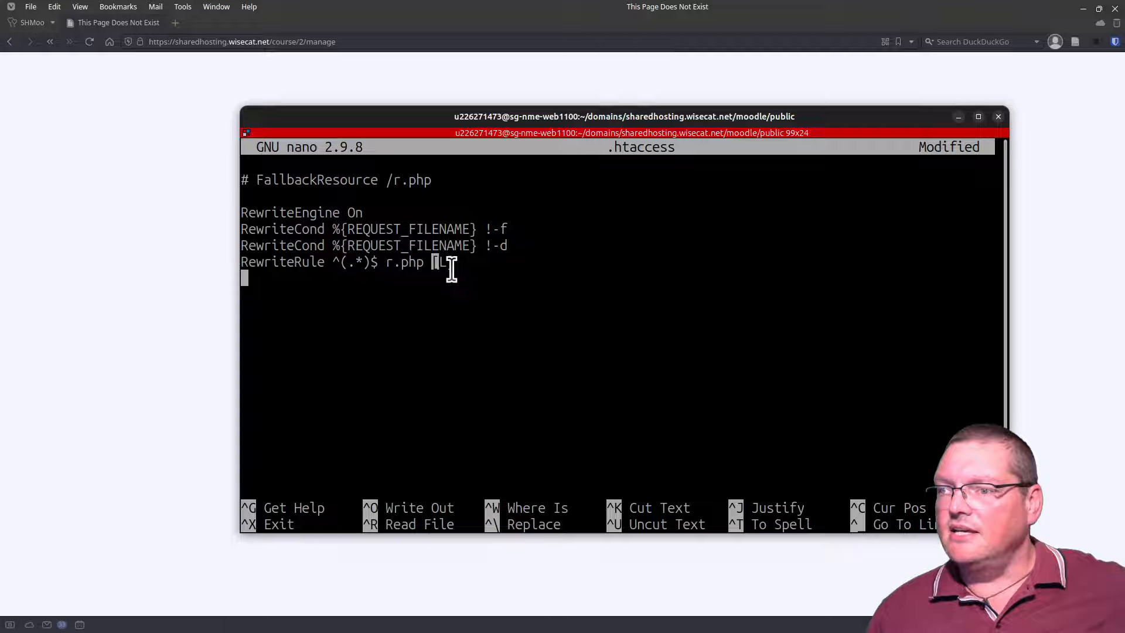
pyautogui.click(423, 284)
pyautogui.write('jkdfsgbjkdfs')
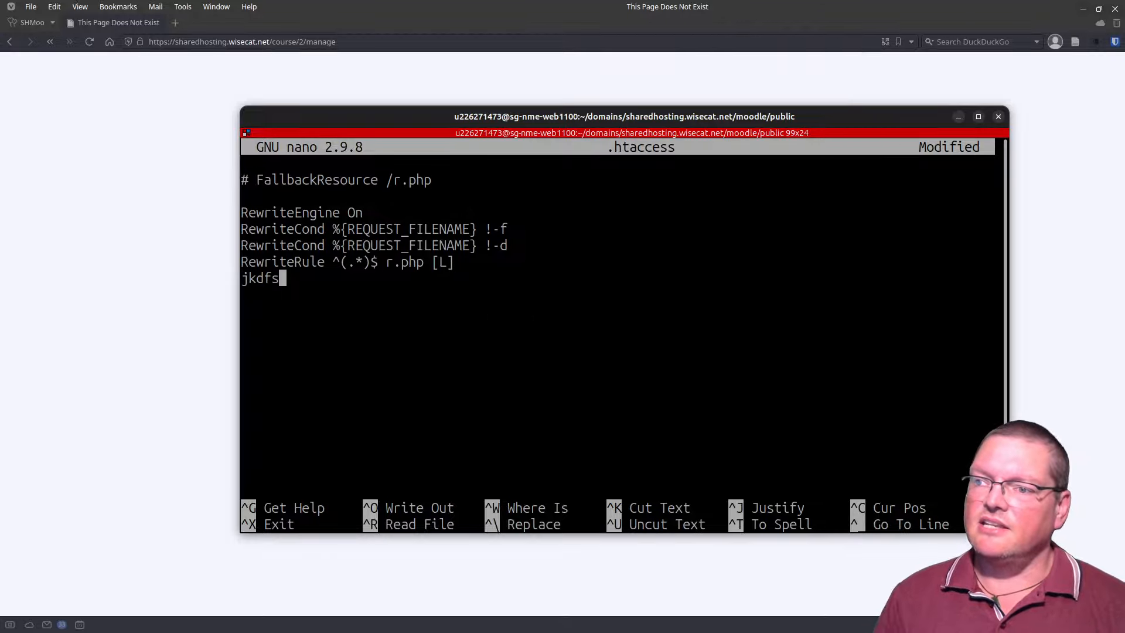
pyautogui.press('BackSpace')
pyautogui.press('BackSpace')
pyautogui.press('BackSpace')
pyautogui.press('BackSpace')
pyautogui.press('BackSpace')
pyautogui.press('BackSpace')
pyautogui.press('BackSpace')
pyautogui.press('BackSpace')
pyautogui.press('BackSpace')
pyautogui.press('BackSpace')
pyautogui.press('BackSpace')
pyautogui.press('BackSpace')
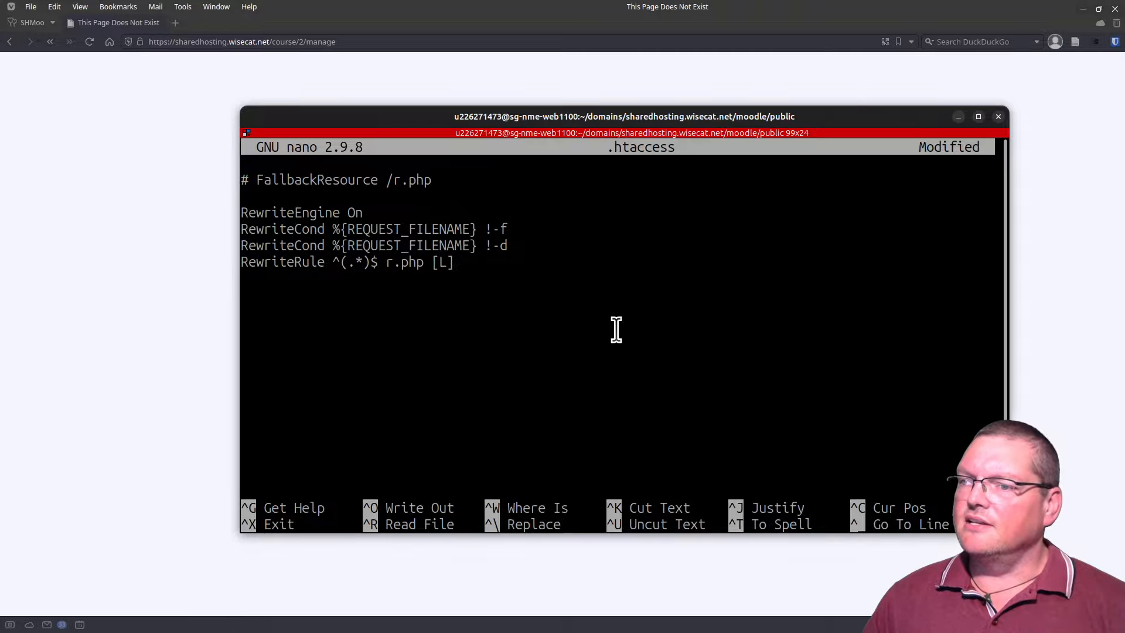
pyautogui.moveTo(432, 264); pyautogui.dragTo(466, 264)
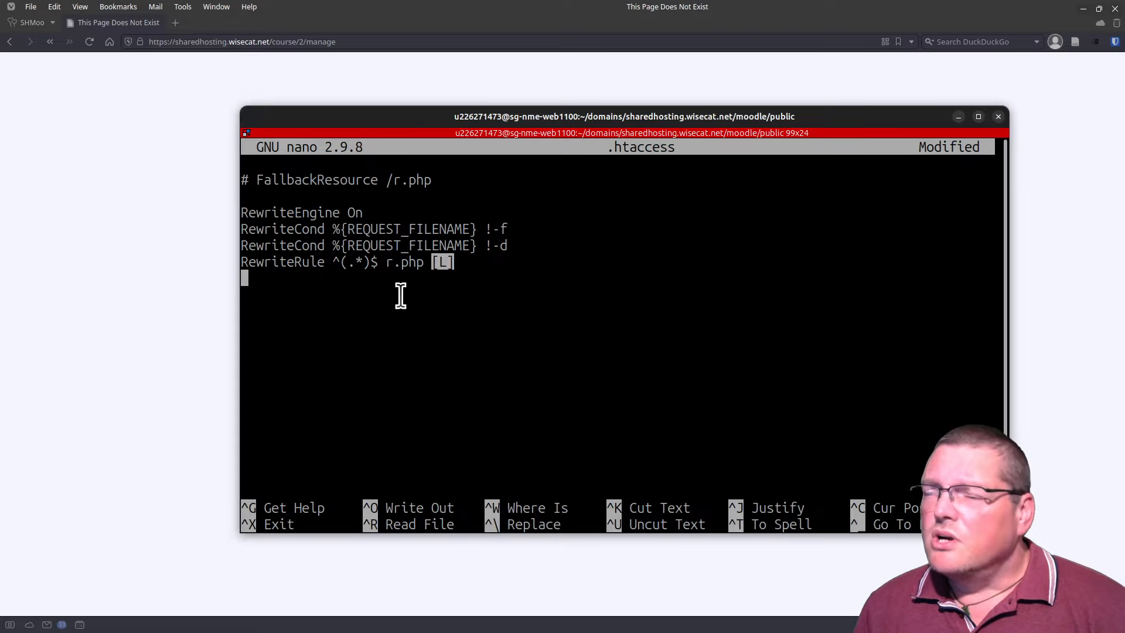
pyautogui.click(420, 266)
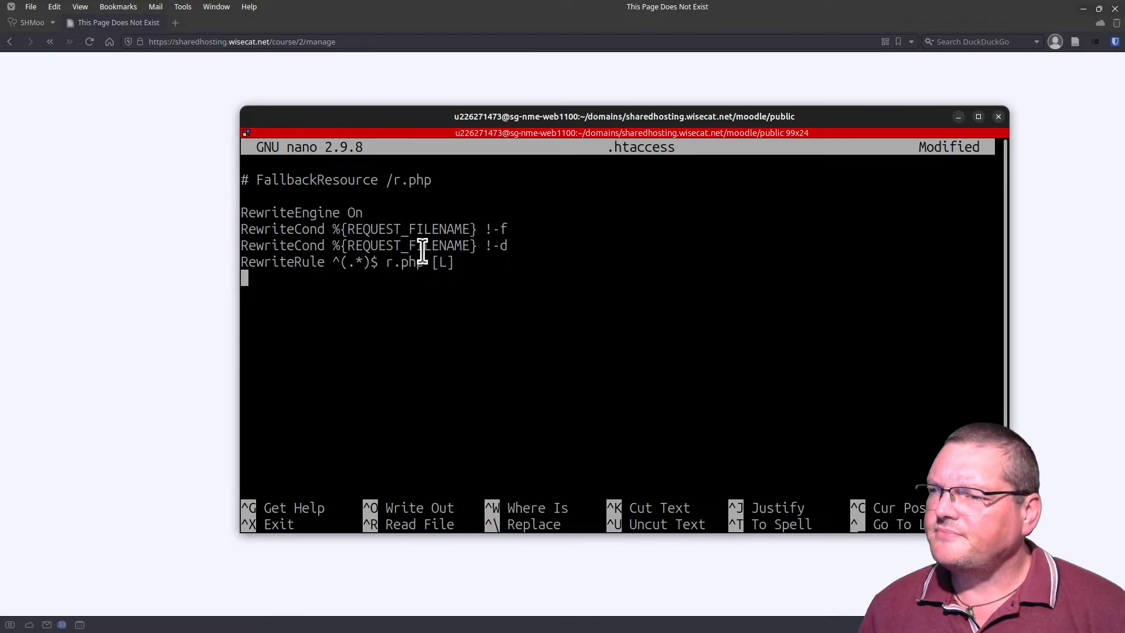
# Step: Try ?path=$1 after r.php, remove it so the rule reads ^(.*)$ r.php [L], and save .htaccess
pyautogui.press('Left')
pyautogui.press('Left')
pyautogui.press('Left')
pyautogui.press('Left')
pyautogui.press('Left')
pyautogui.press('Left')
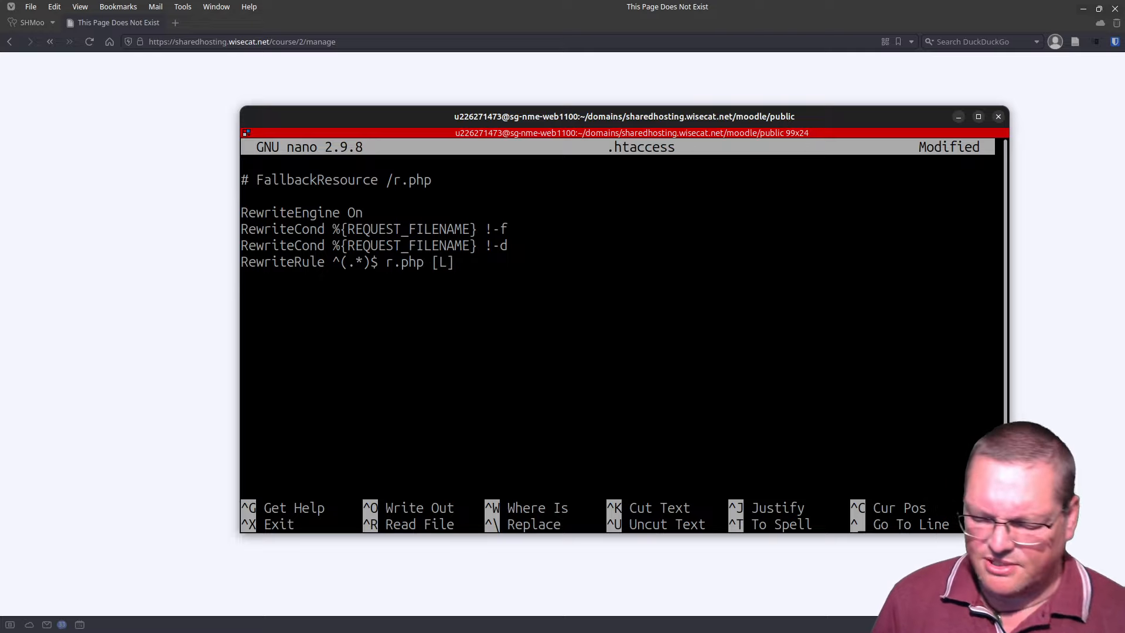
pyautogui.write('?')
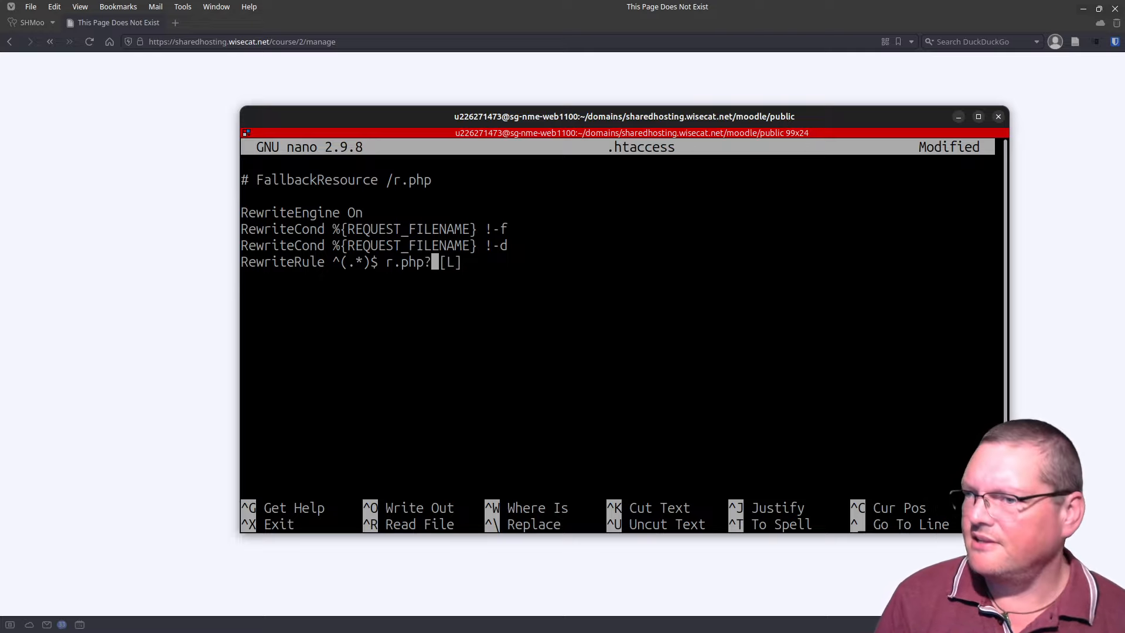
pyautogui.write('path=')
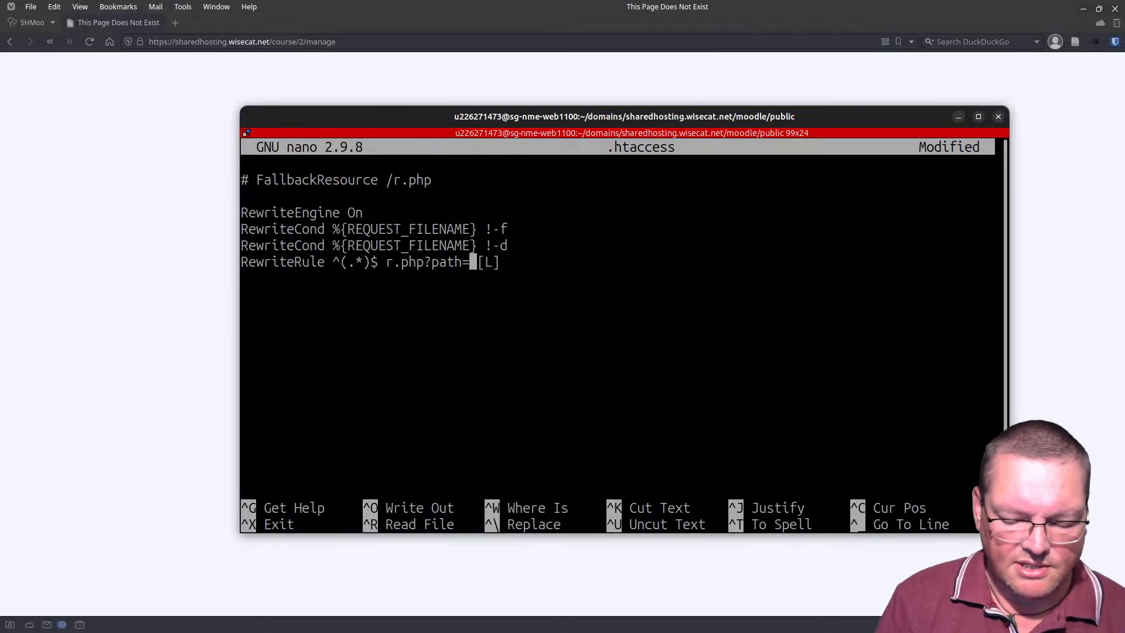
pyautogui.write('$1')
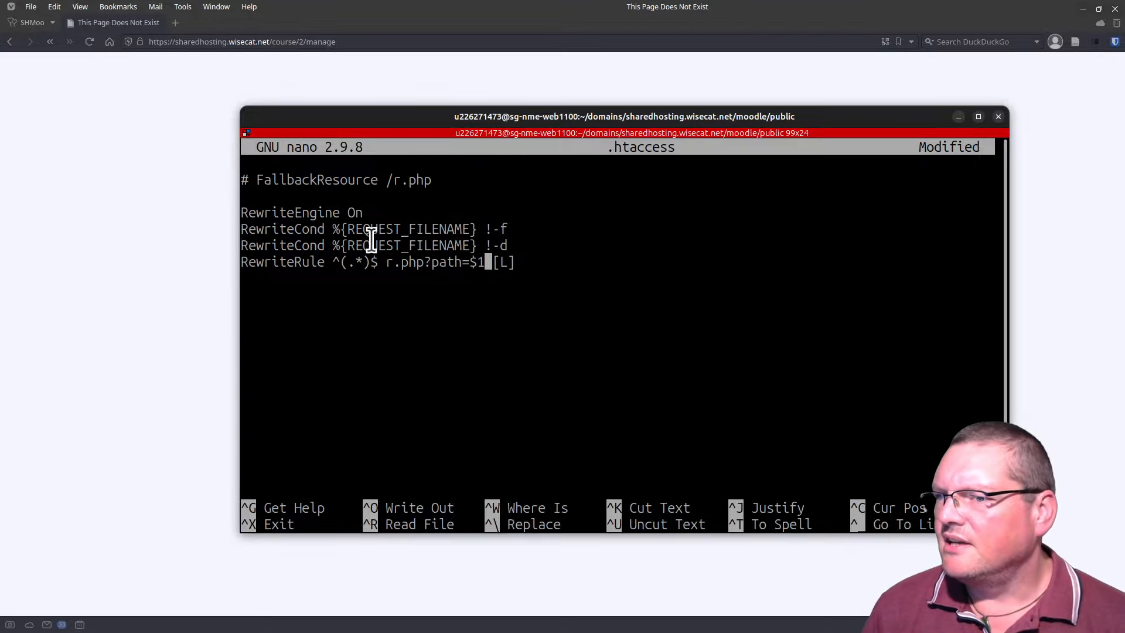
pyautogui.moveTo(338, 262); pyautogui.dragTo(364, 268)
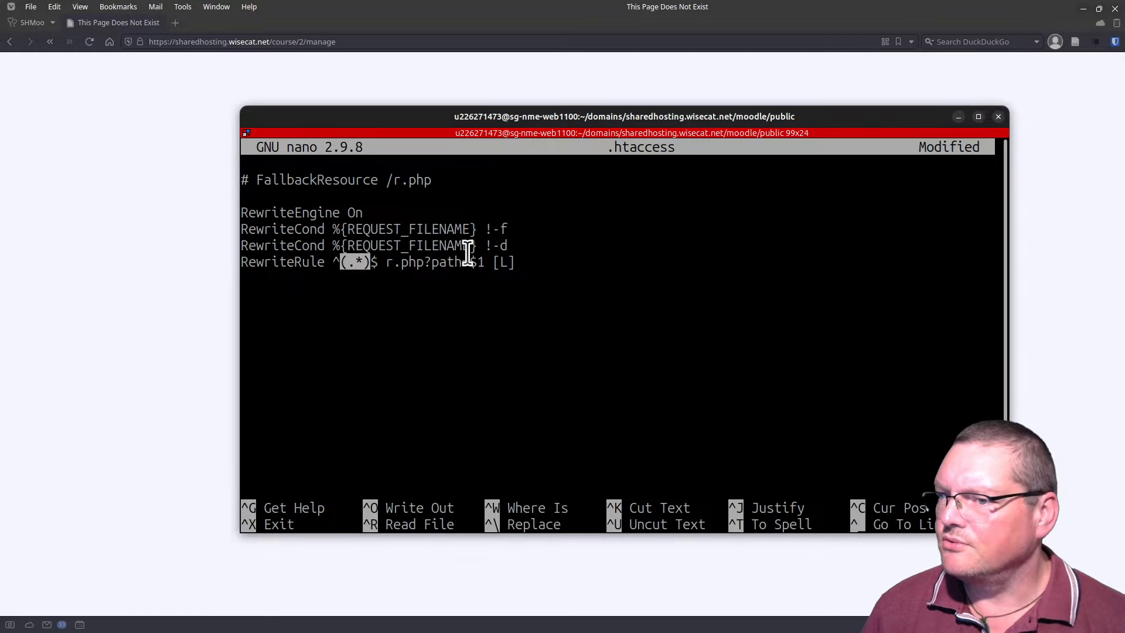
pyautogui.click(867, 327)
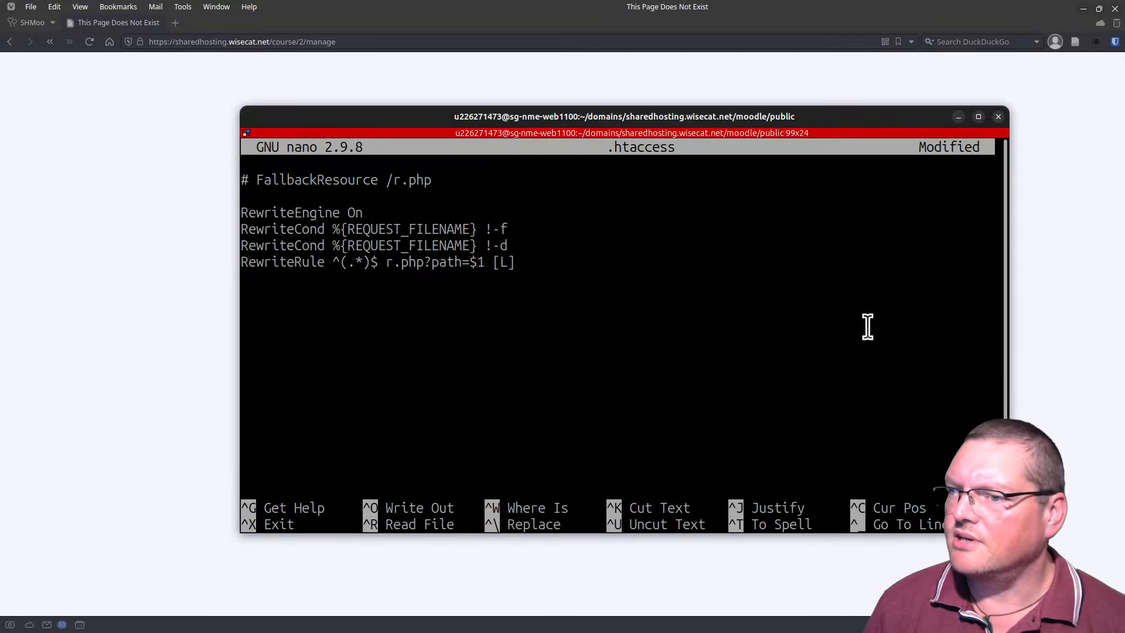
pyautogui.press('Left')
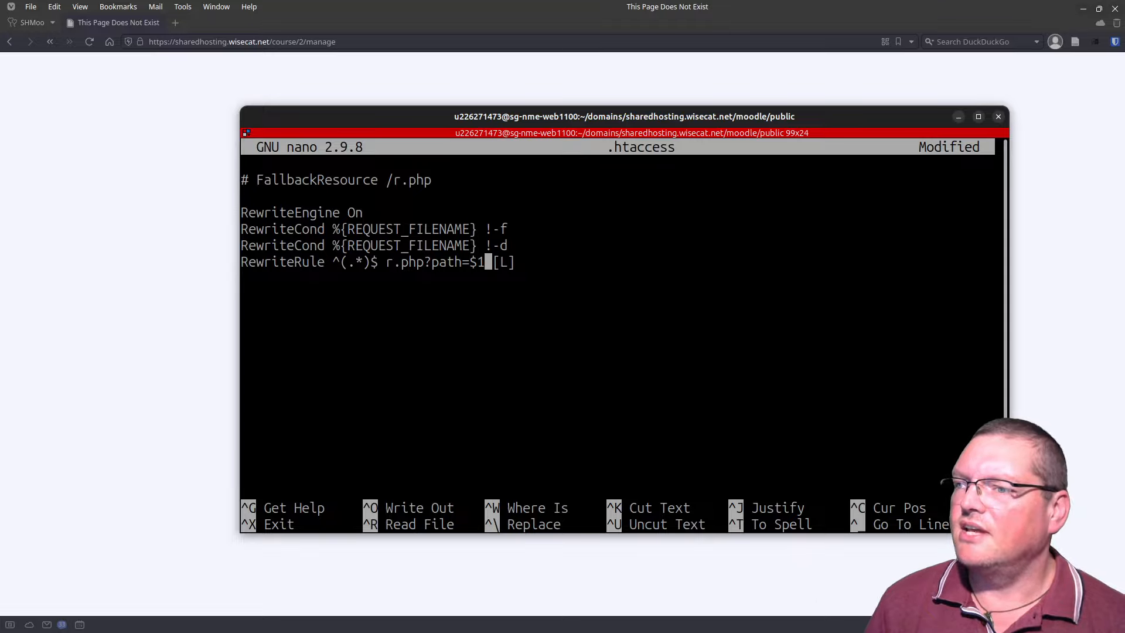
pyautogui.press('Left')
pyautogui.press('Left')
pyautogui.press('Left')
pyautogui.press('Left')
pyautogui.press('Left')
pyautogui.press('Left')
pyautogui.press('Left')
pyautogui.press('Left')
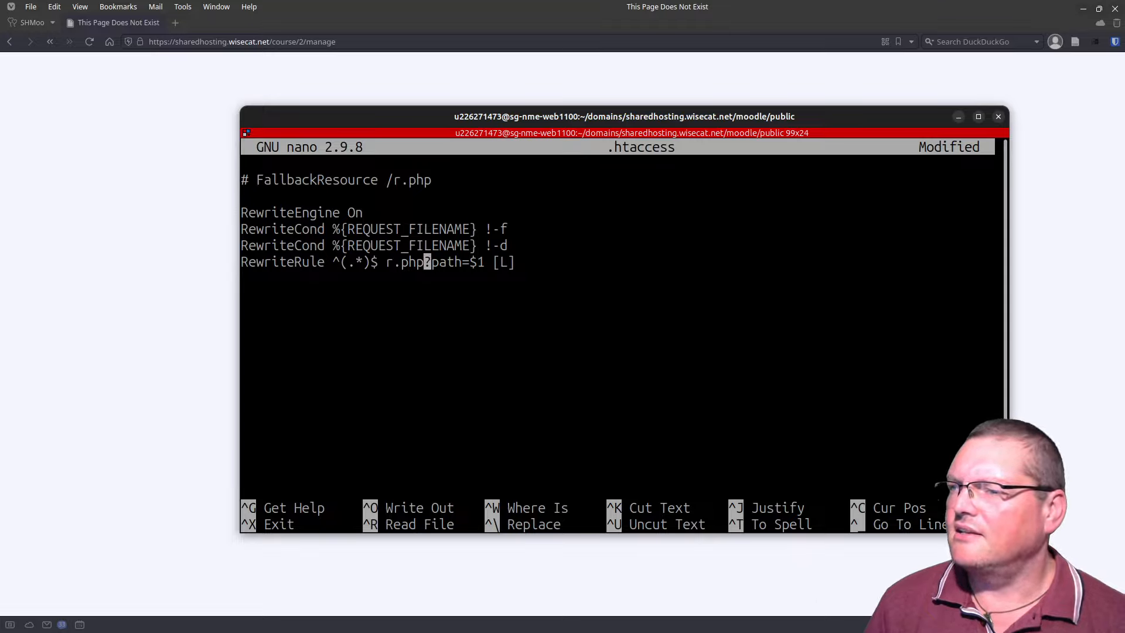
pyautogui.press('Delete')
pyautogui.press('Delete')
pyautogui.press('Delete')
pyautogui.press('Delete')
pyautogui.press('Delete')
pyautogui.press('Delete')
pyautogui.press('Delete')
pyautogui.press('Delete')
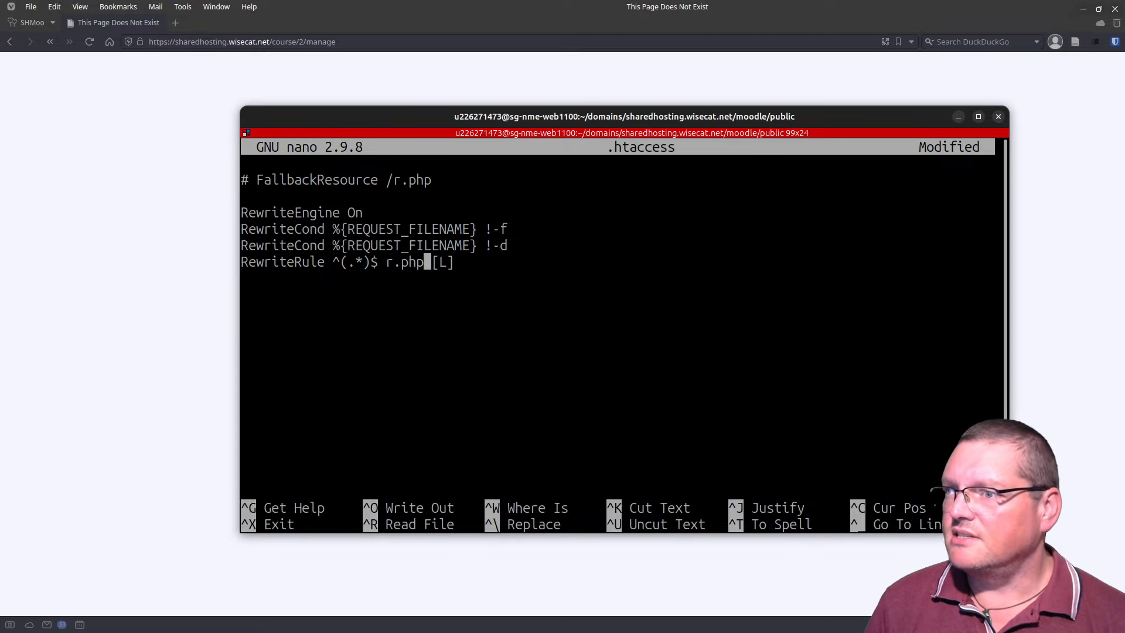
pyautogui.hotkey('ctrl', 'o')
pyautogui.press('Return')
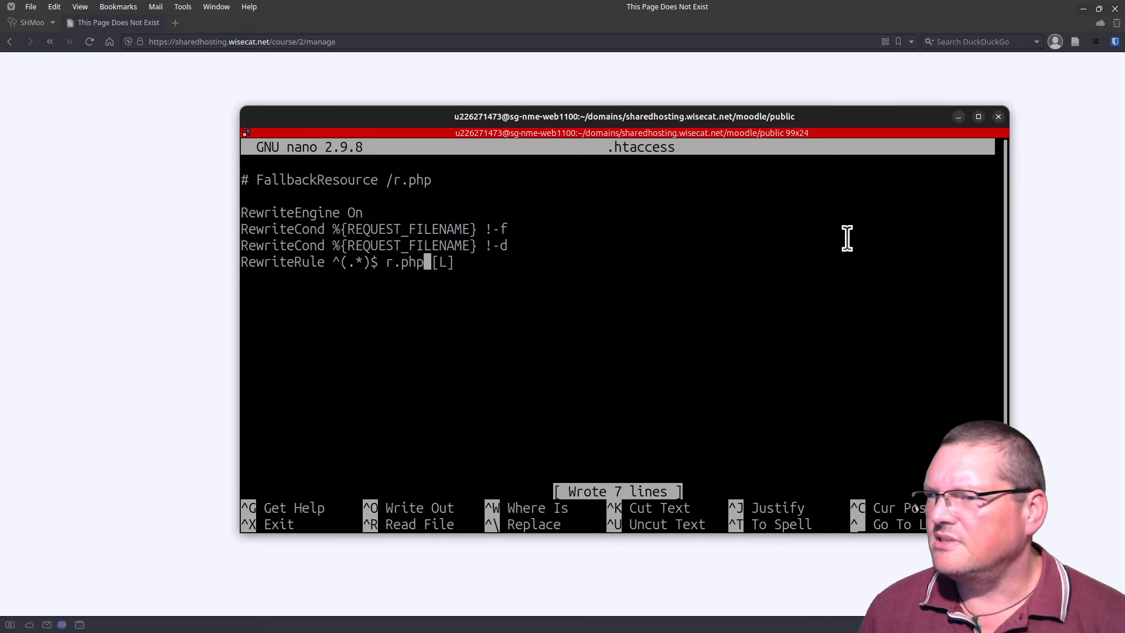
# Step: Reload course/2/manage to get Moodle's own '404 Error: File not found' page, then return to nano
pyautogui.moveTo(395, 121); pyautogui.dragTo(334, 632)
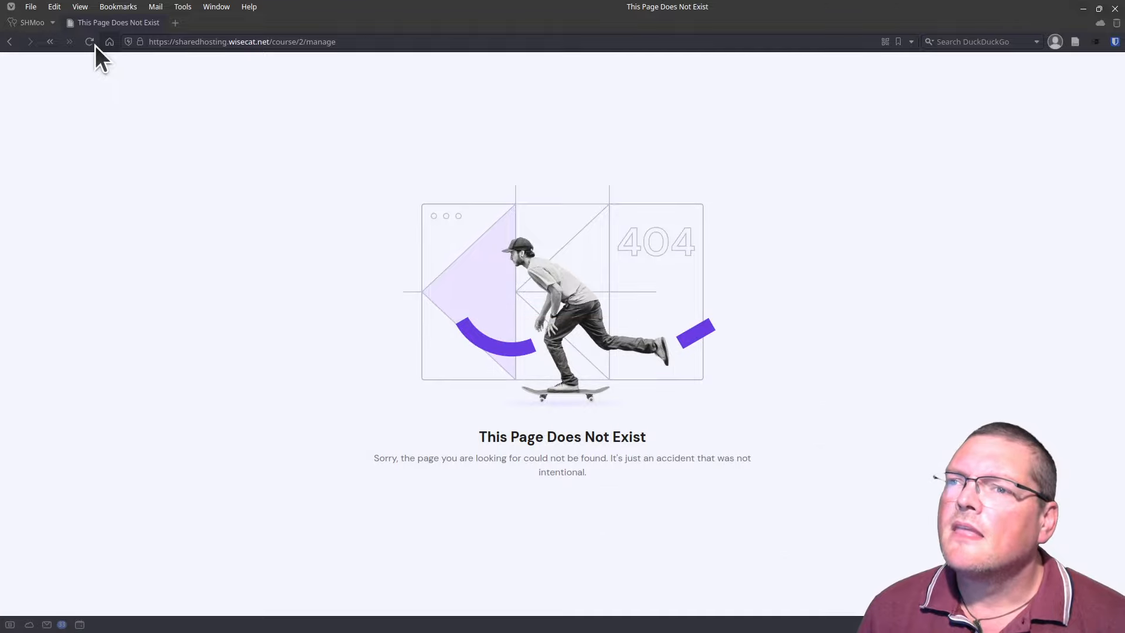
pyautogui.click(95, 45)
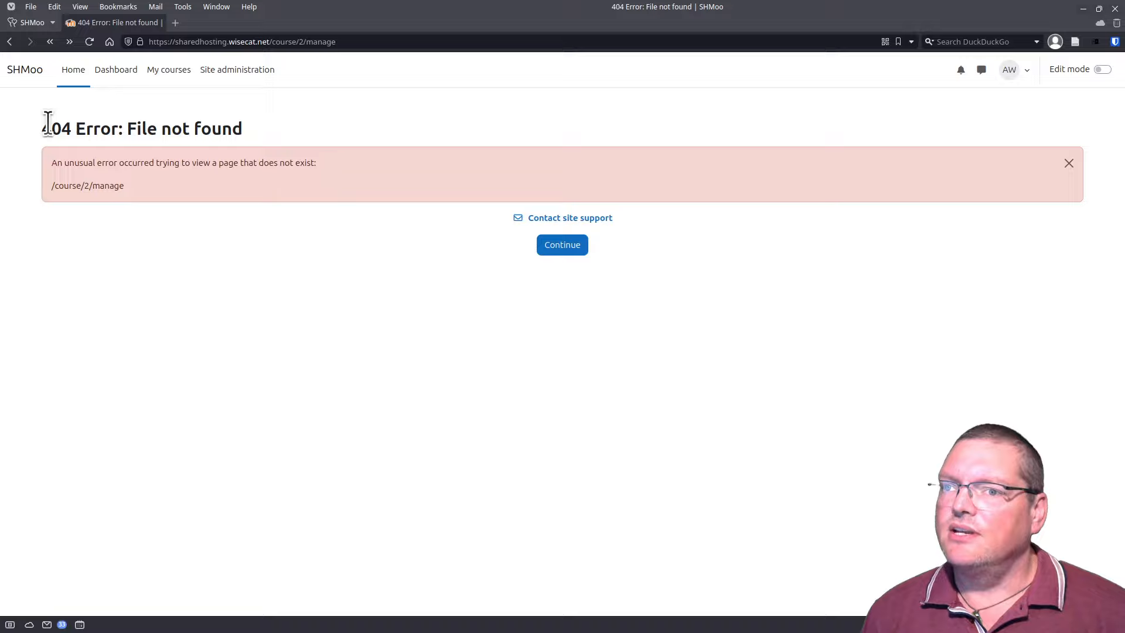
pyautogui.moveTo(50, 128); pyautogui.dragTo(214, 138)
pyautogui.doubleClick(230, 130)
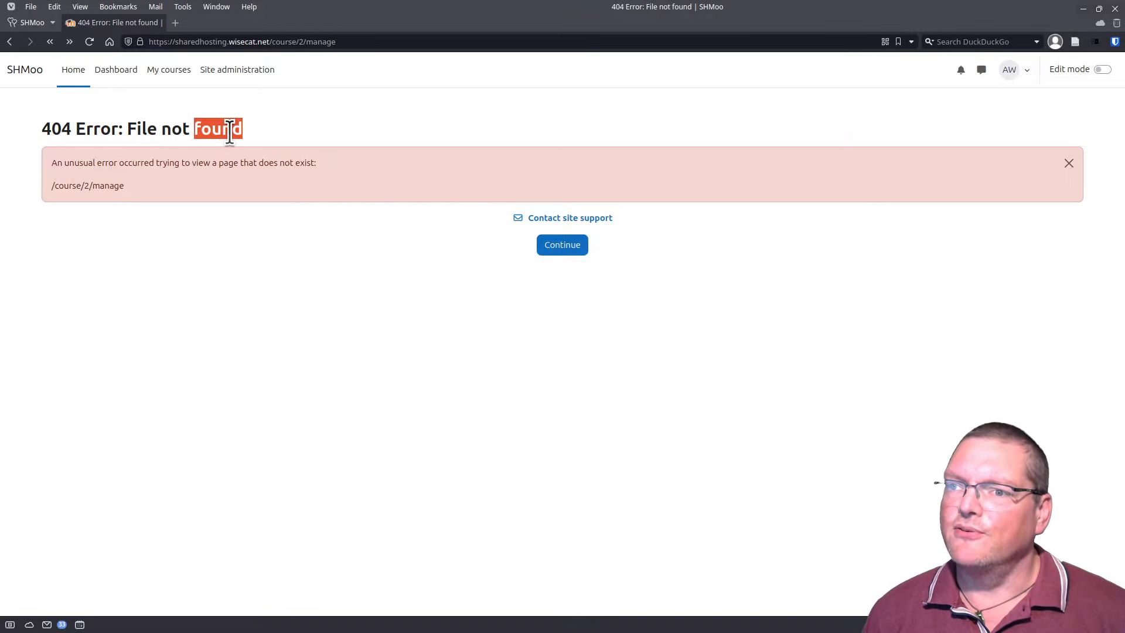
pyautogui.tripleClick(229, 130)
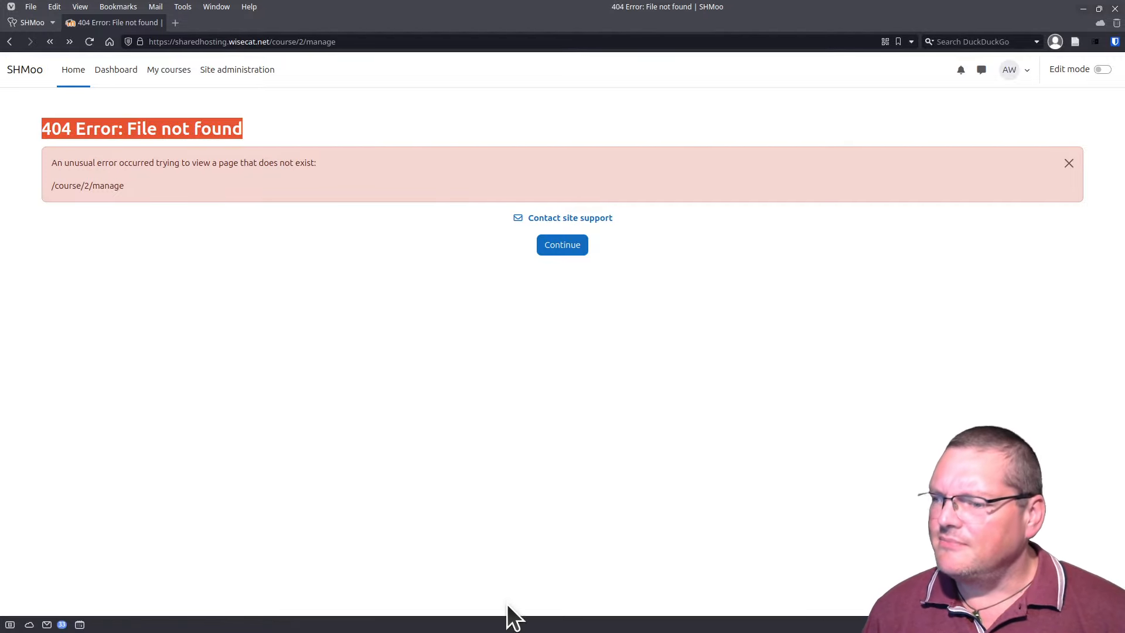
pyautogui.moveTo(408, 632); pyautogui.dragTo(281, 96)
pyautogui.click(141, 290)
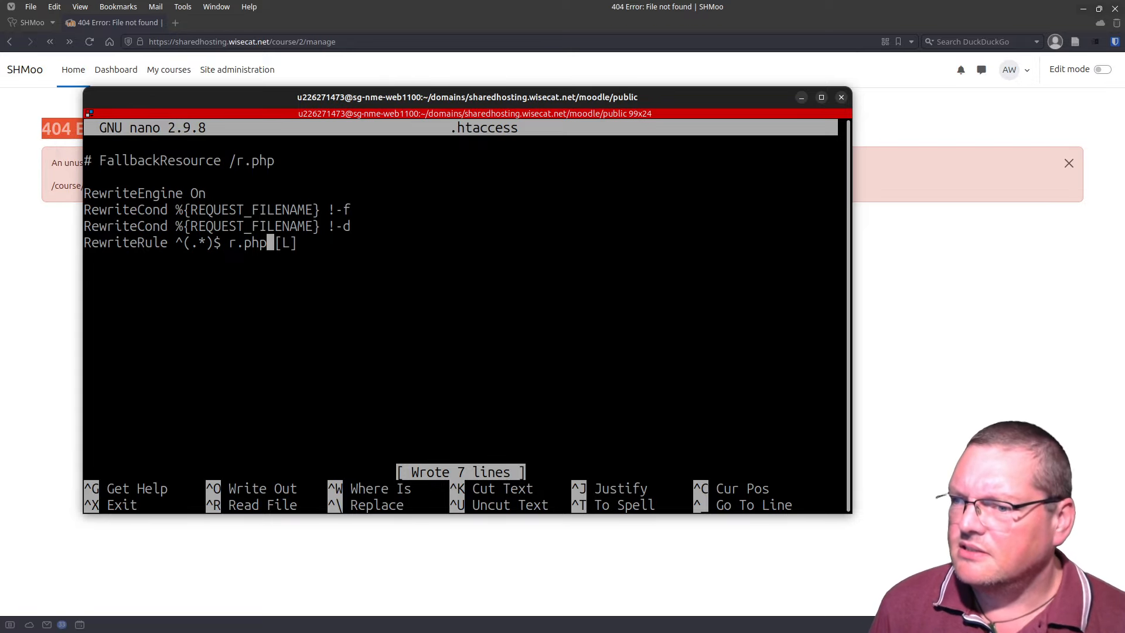
# Step: Exit nano, move up to the moodle directory with cd .., and open config.php in nano
pyautogui.hotkey('ctrl', 'x')
pyautogui.press('Up')
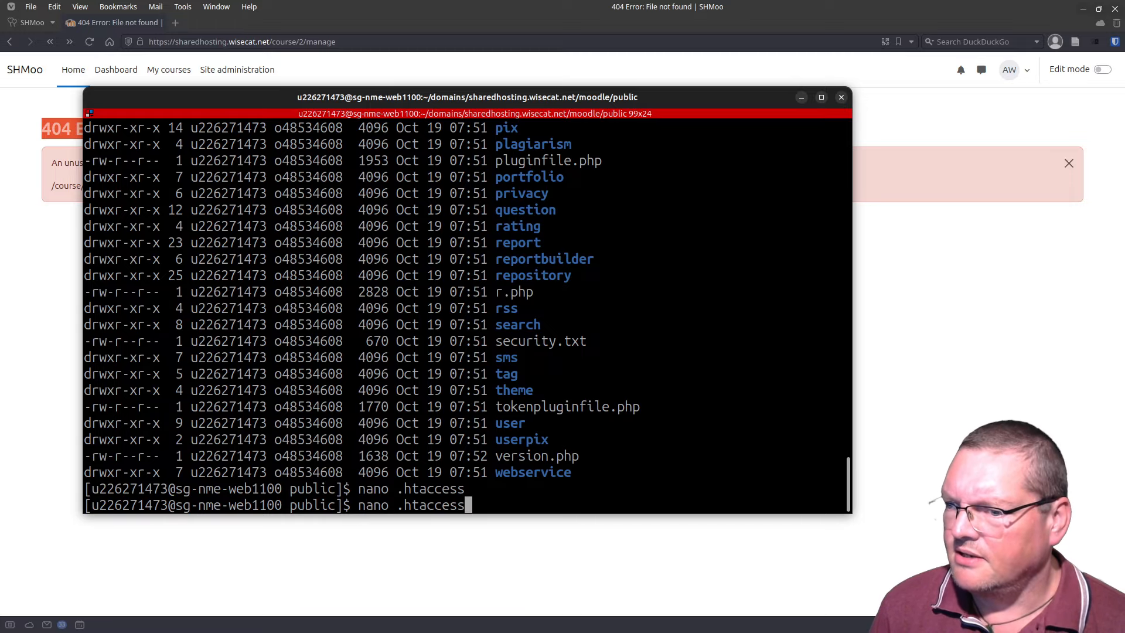
pyautogui.hotkey('ctrl', 'u')
pyautogui.write('cd ..')
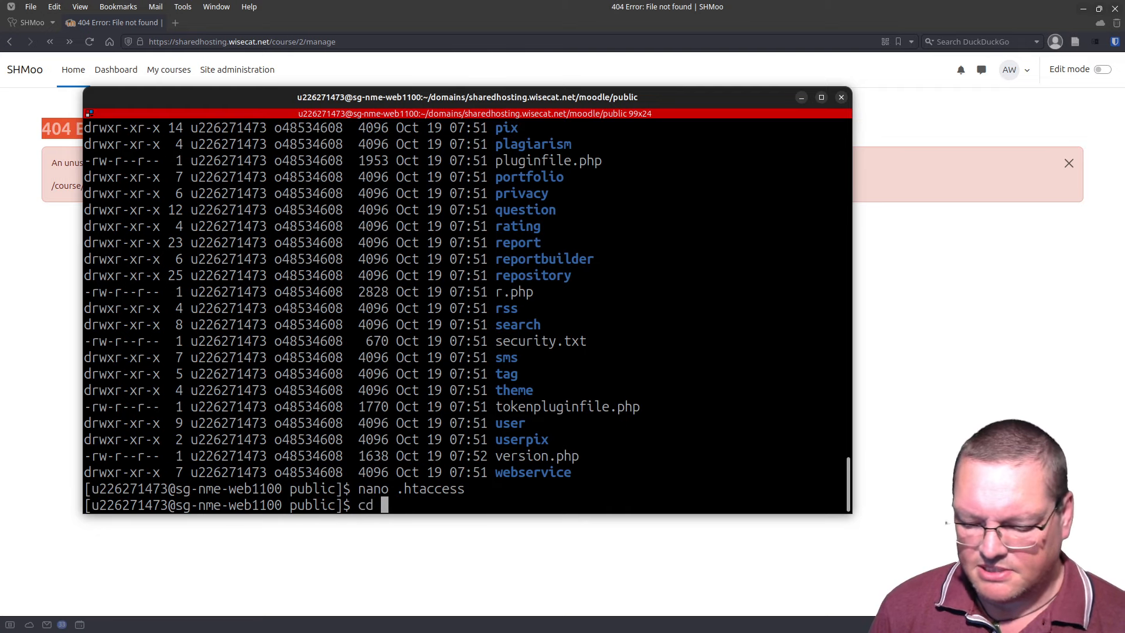
pyautogui.press('Return')
pyautogui.write('nano confg')
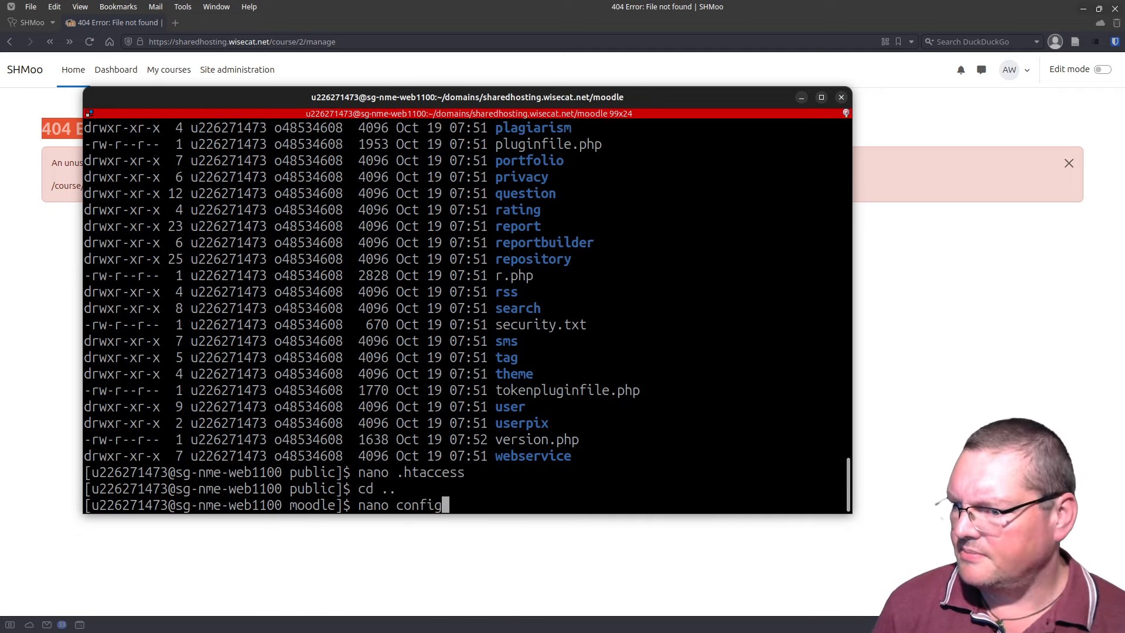
pyautogui.press('BackSpace')
pyautogui.write('ig.')
pyautogui.press('Tab')
pyautogui.press('Return')
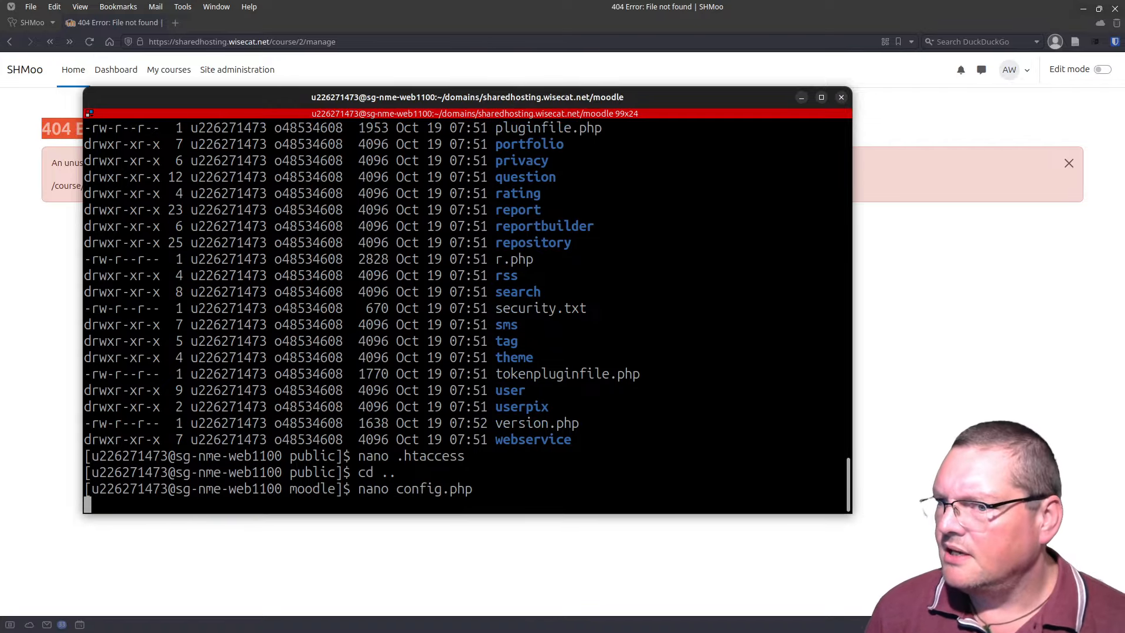
# Step: Insert empty lines just above the require_once setup line in config.php
pyautogui.press('Down')
pyautogui.press('Down')
pyautogui.press('Down')
pyautogui.press('Down')
pyautogui.press('Down')
pyautogui.press('Down')
pyautogui.press('Down')
pyautogui.press('Down')
pyautogui.press('Down')
pyautogui.press('Down')
pyautogui.press('Down')
pyautogui.press('Down')
pyautogui.press('Down')
pyautogui.press('Down')
pyautogui.press('Down')
pyautogui.press('Down')
pyautogui.press('Down')
pyautogui.press('Down')
pyautogui.press('Down')
pyautogui.press('Down')
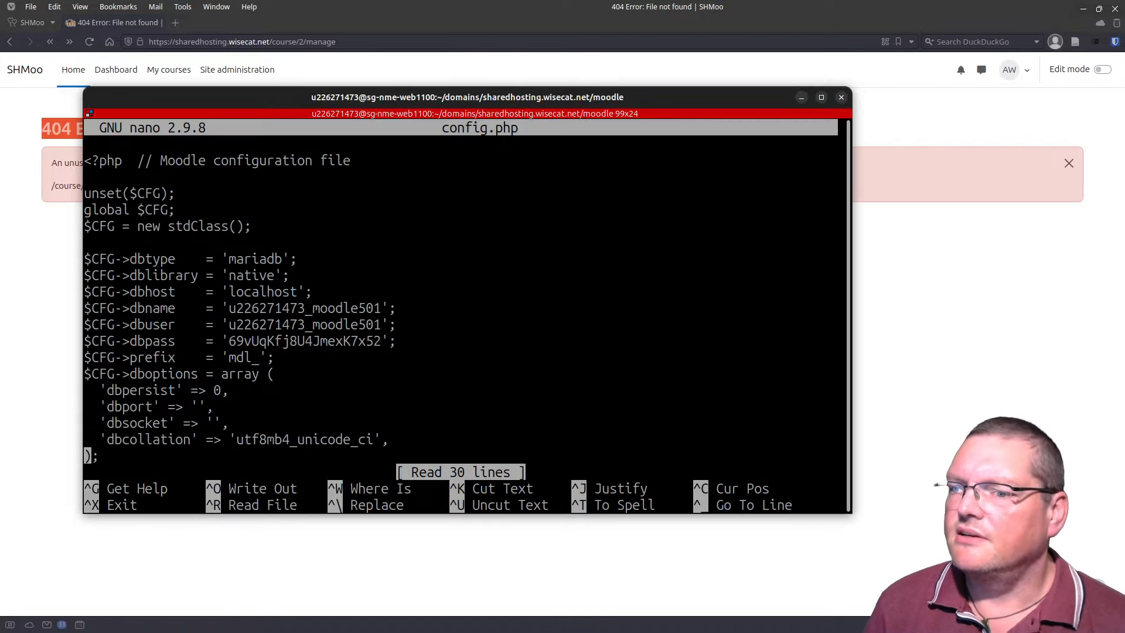
pyautogui.press('Up')
pyautogui.press('Up')
pyautogui.press('Up')
pyautogui.press('Up')
pyautogui.press('Up')
pyautogui.press('Up')
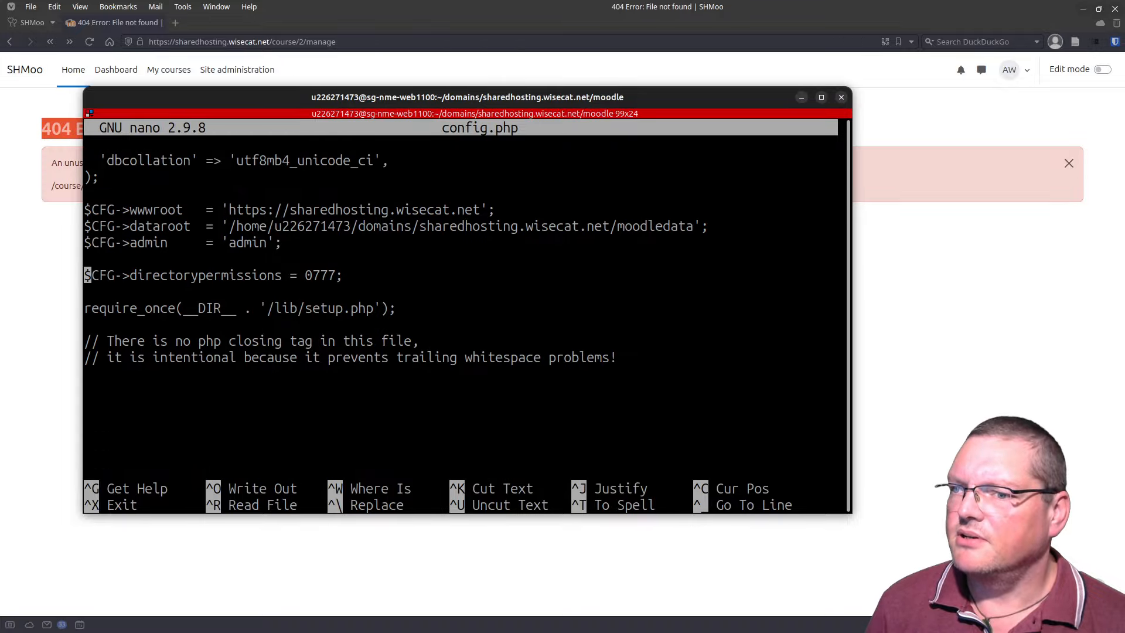
pyautogui.press('Down')
pyautogui.press('Down')
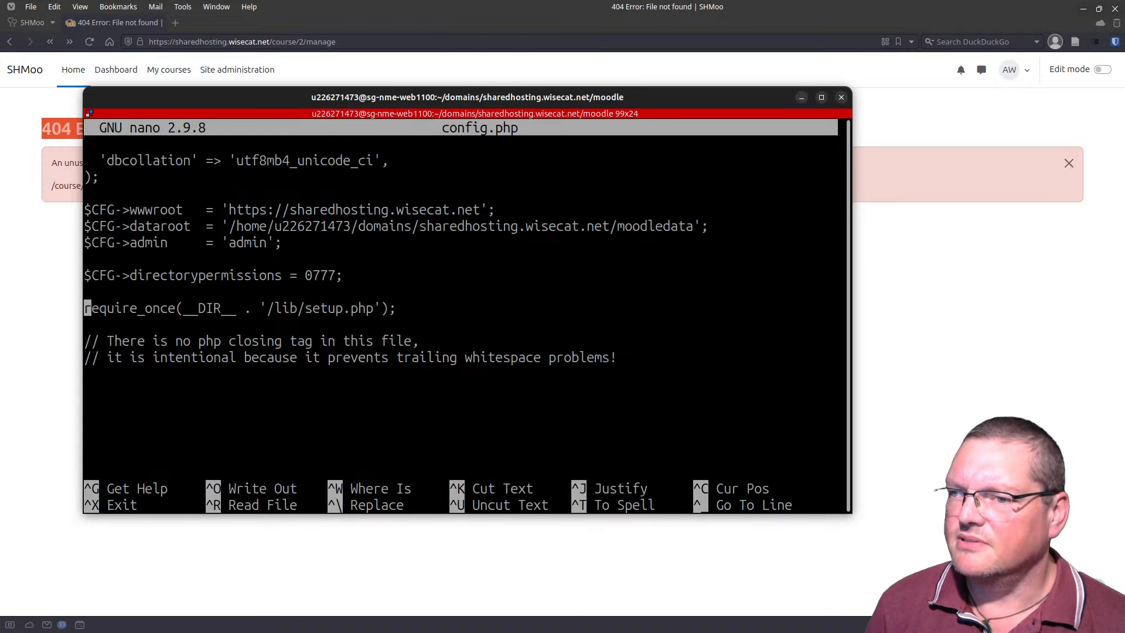
pyautogui.press('Return')
pyautogui.press('Up')
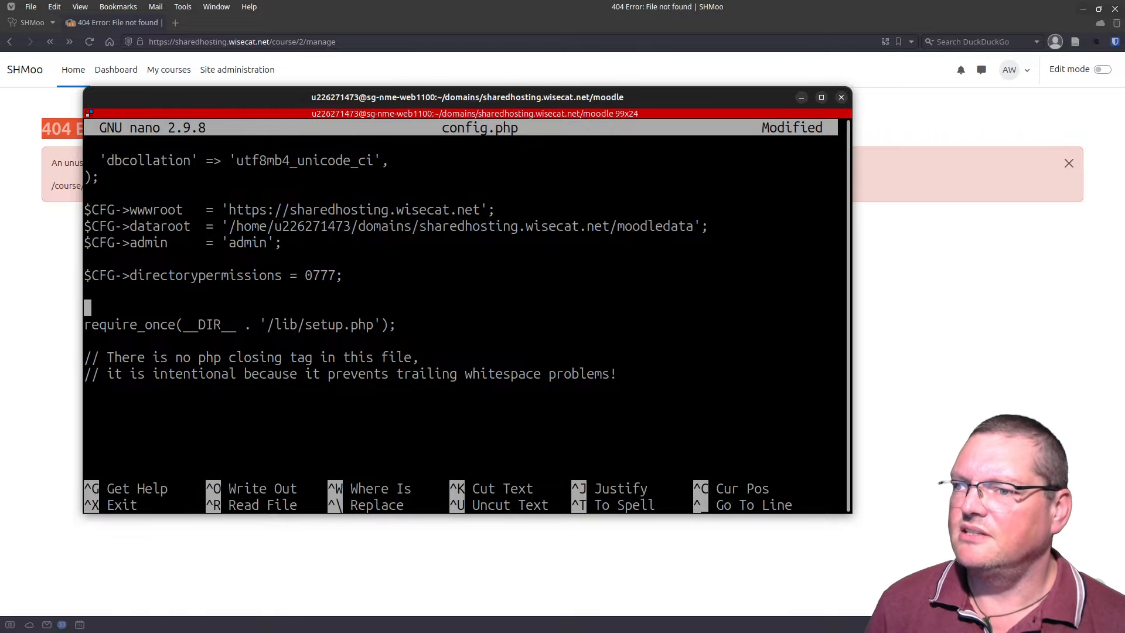
pyautogui.press('Return')
pyautogui.press('Return')
pyautogui.press('Up')
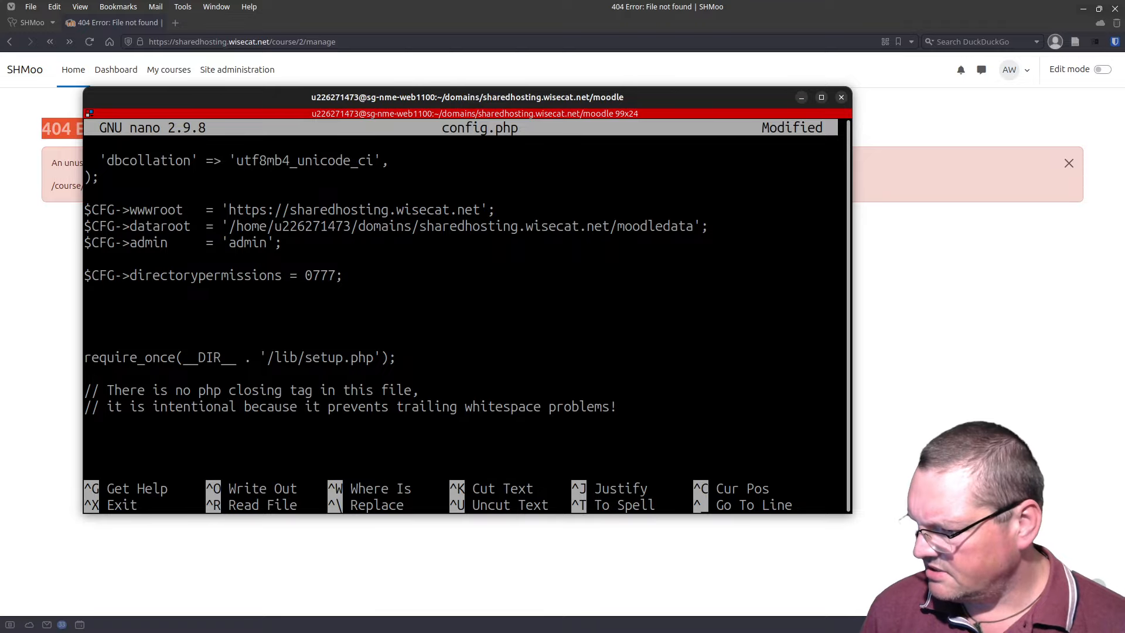
# Step: Paste $CFG->routerconfigured = true; above require_once, tidy the blank lines, and save config.php
pyautogui.hotkey('alt', 'Tab')
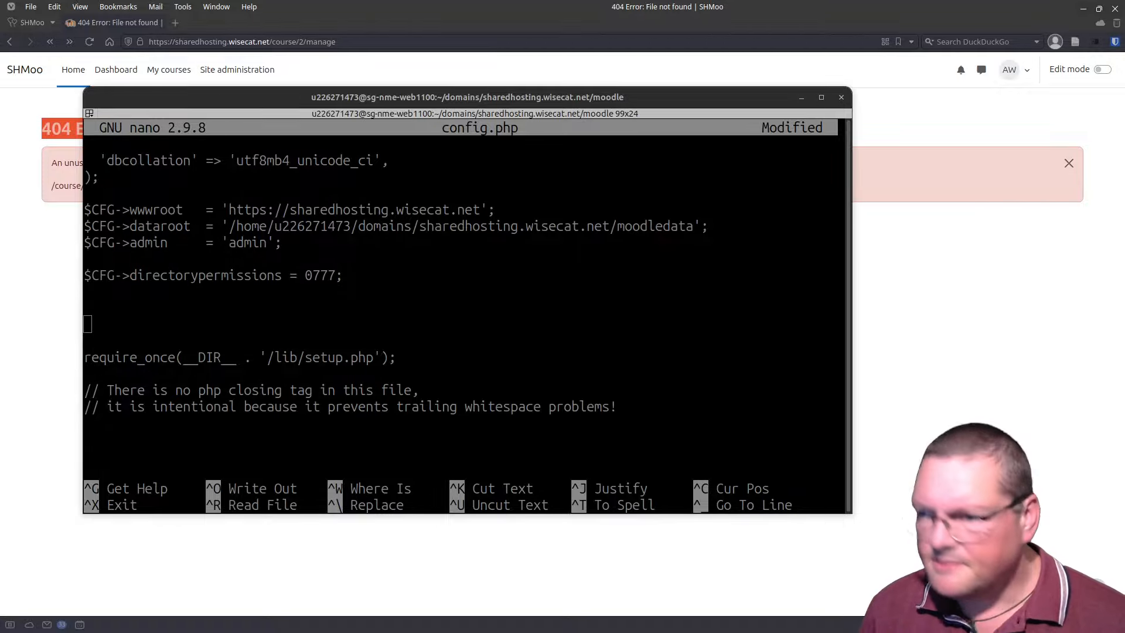
pyautogui.click(312, 321)
pyautogui.write('$CFG->routerconfigured = true;')
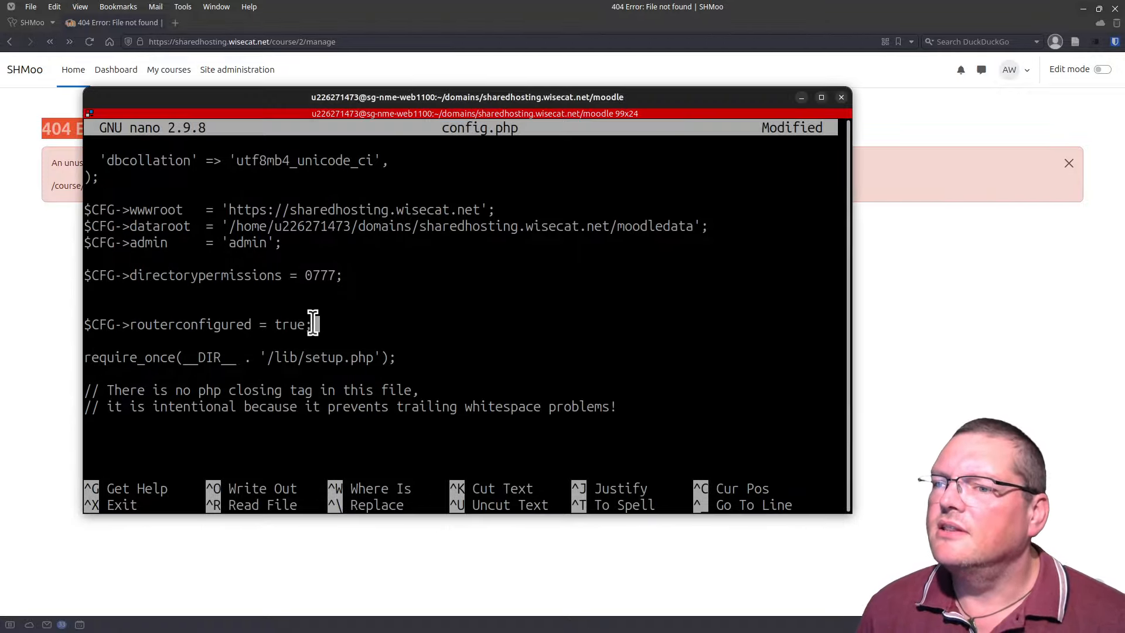
pyautogui.doubleClick(249, 325)
pyautogui.click(358, 308)
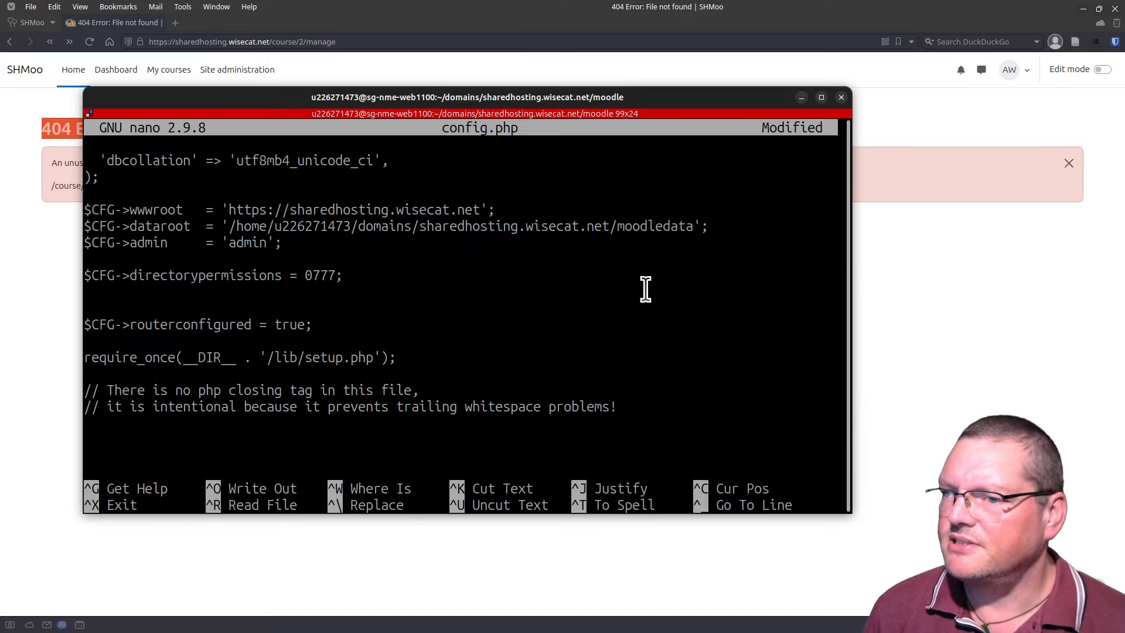
pyautogui.press('Up')
pyautogui.press('BackSpace')
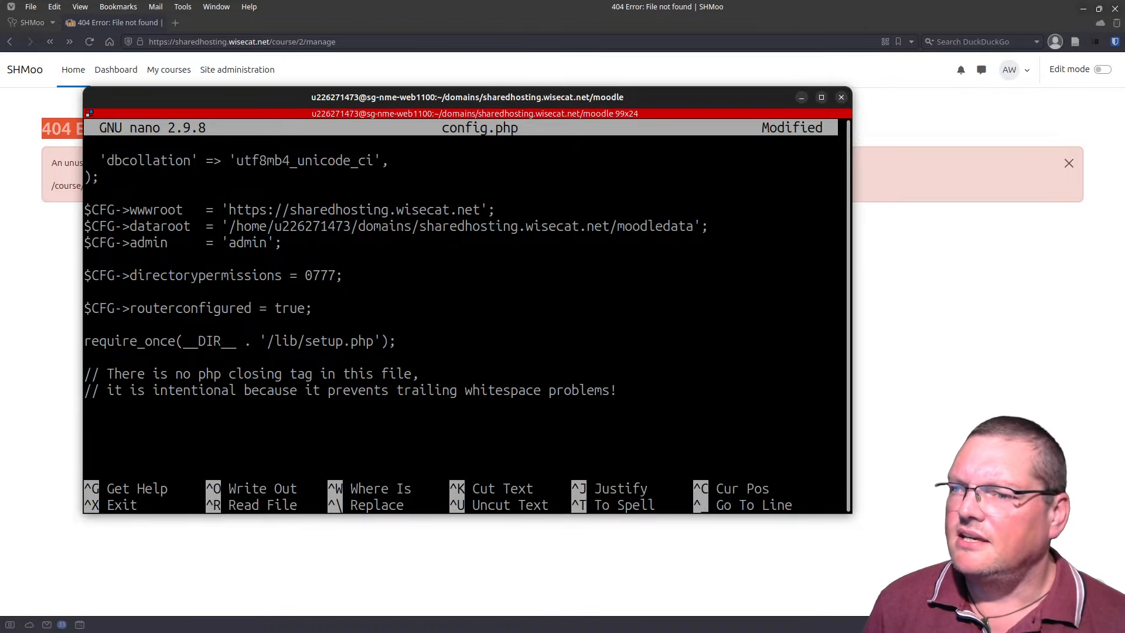
pyautogui.press('Down')
pyautogui.press('Down')
pyautogui.press('Down')
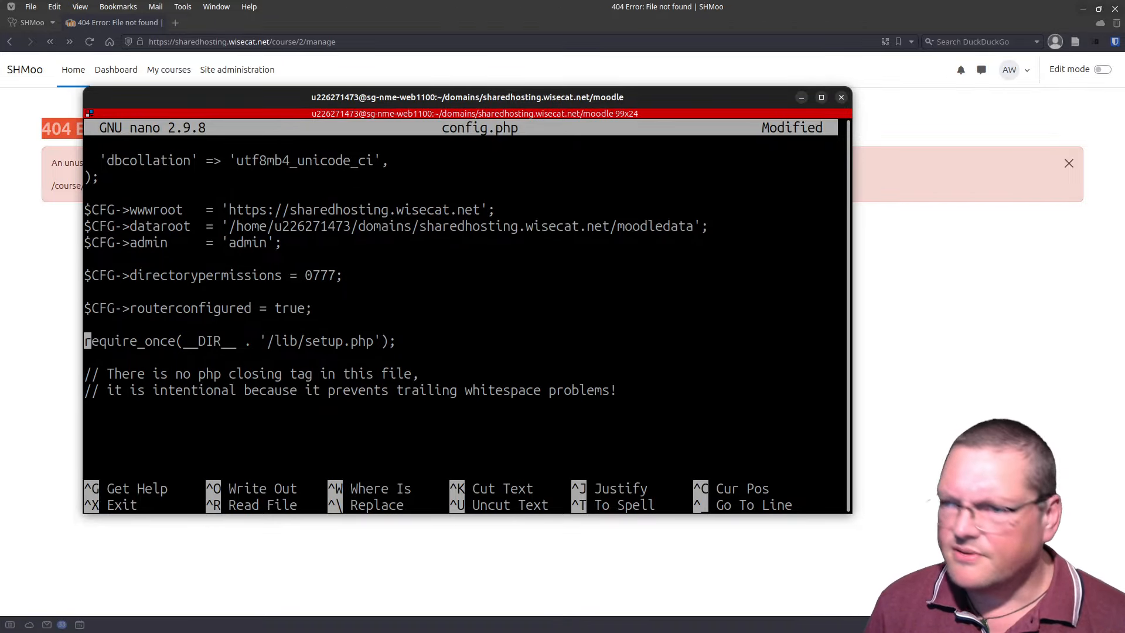
pyautogui.press('Down')
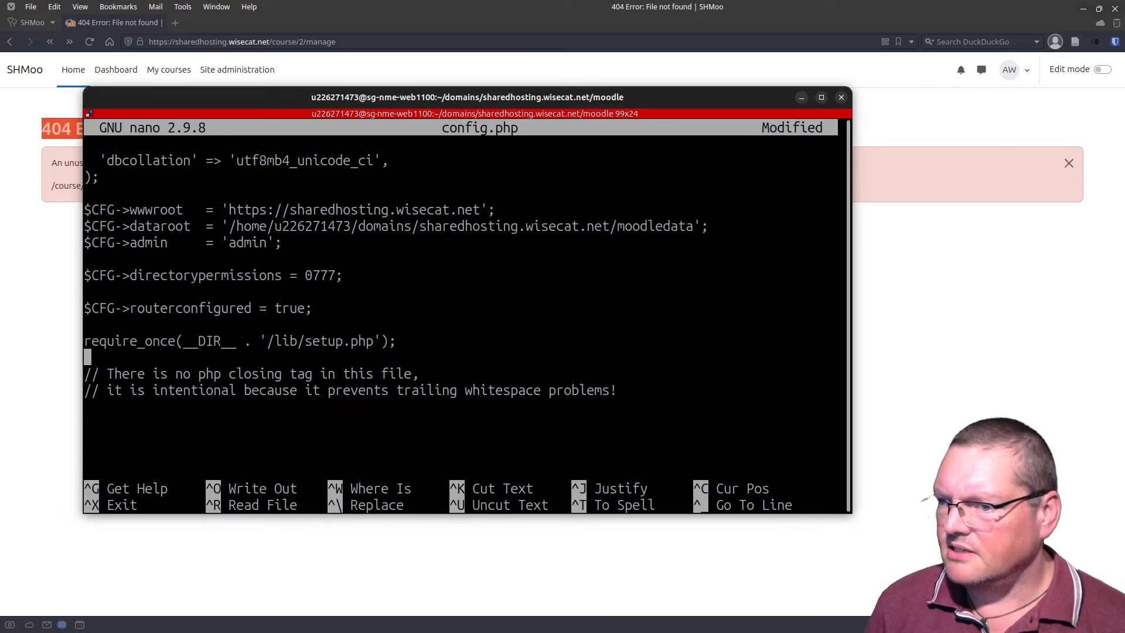
pyautogui.hotkey('ctrl', 'x')
pyautogui.press('y')
pyautogui.press('Return')
# Step: List the moodle directory with ls -l and open config-dist.php in less
pyautogui.write('ls  -l')
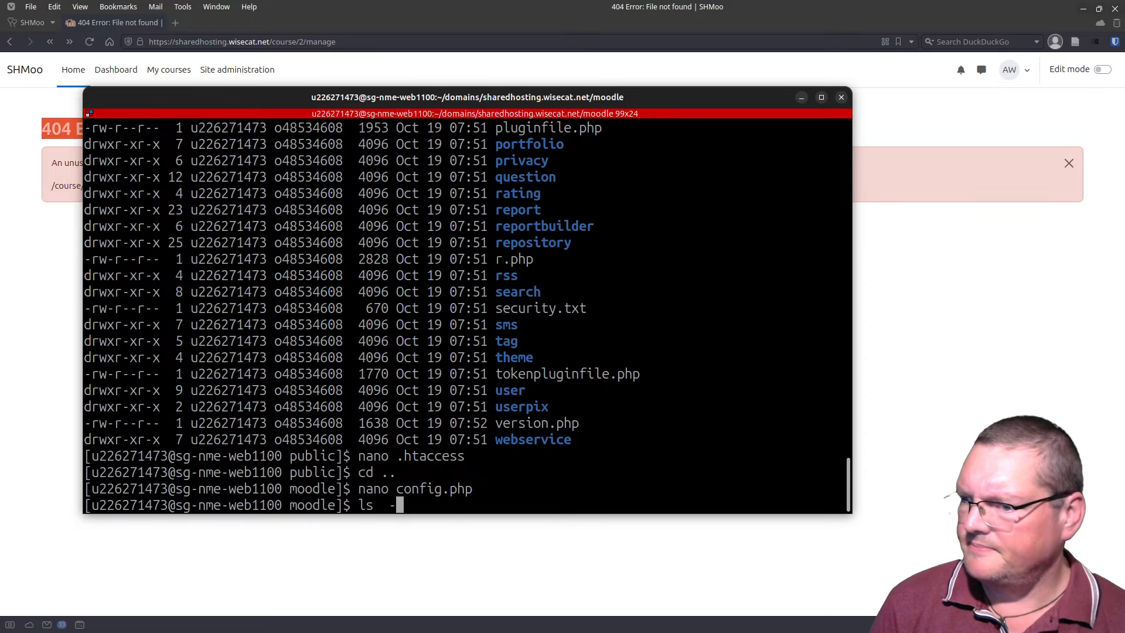
pyautogui.press('Return')
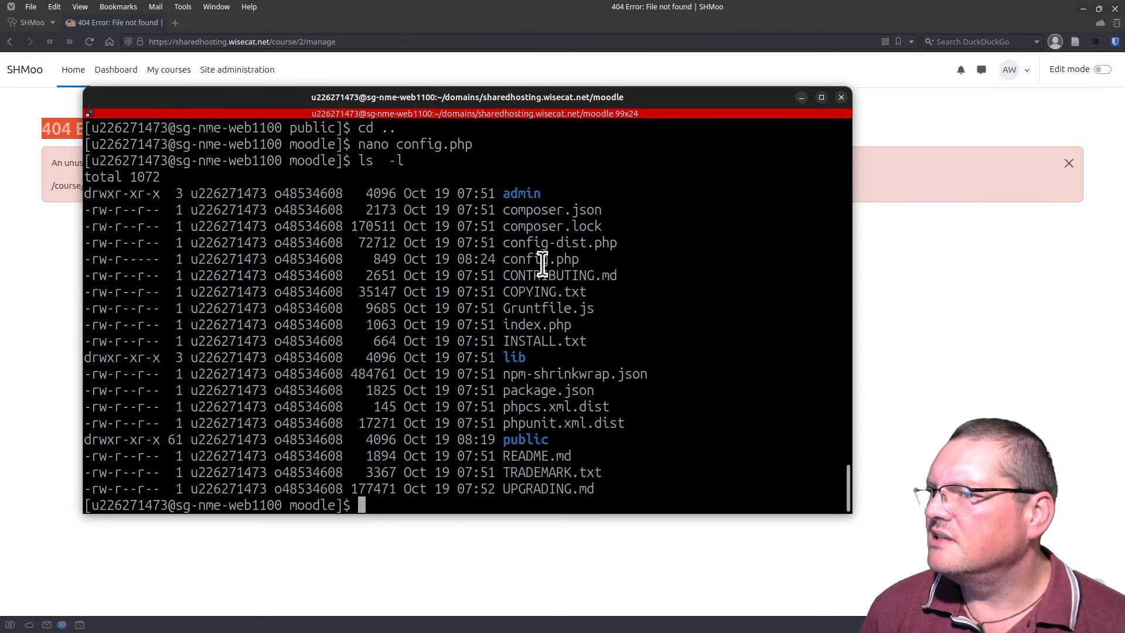
pyautogui.doubleClick(373, 246)
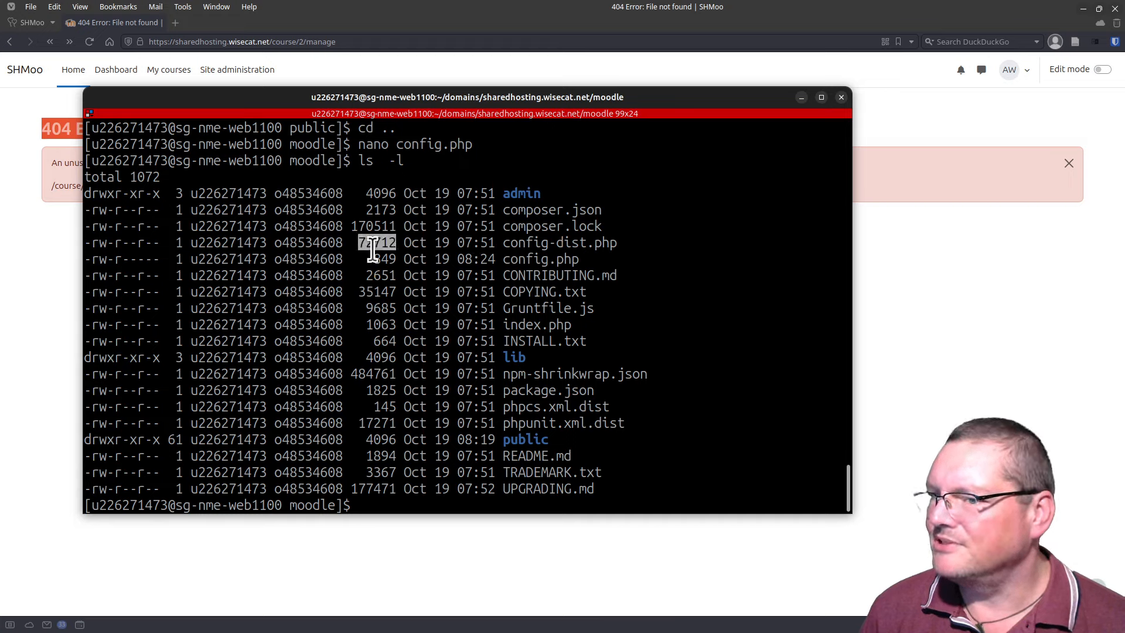
pyautogui.doubleClick(584, 241)
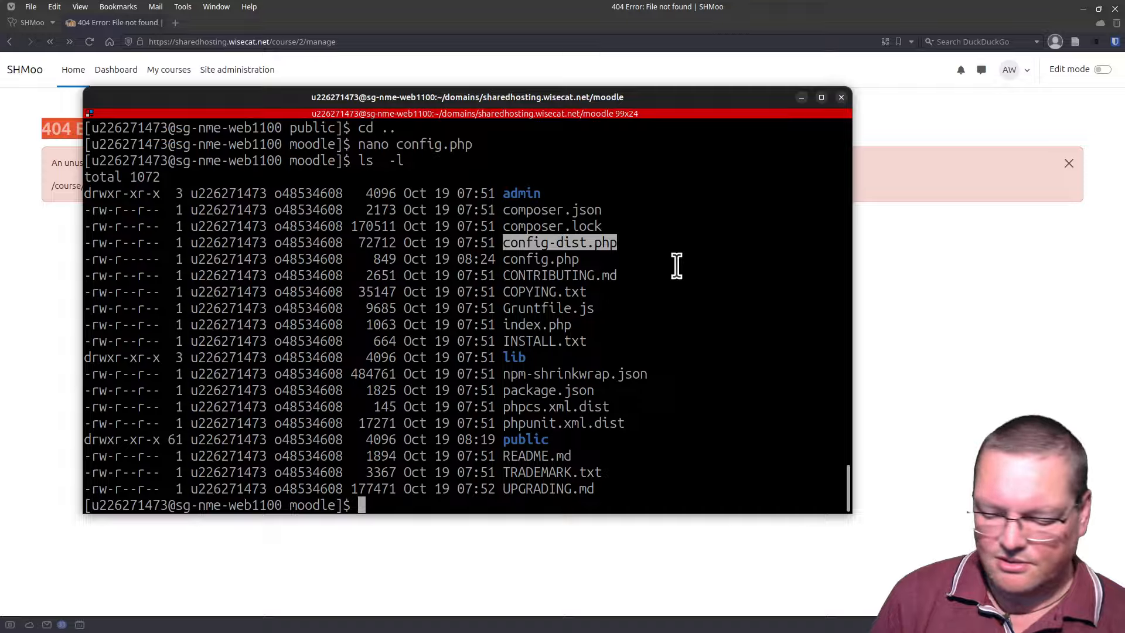
pyautogui.write('less co')
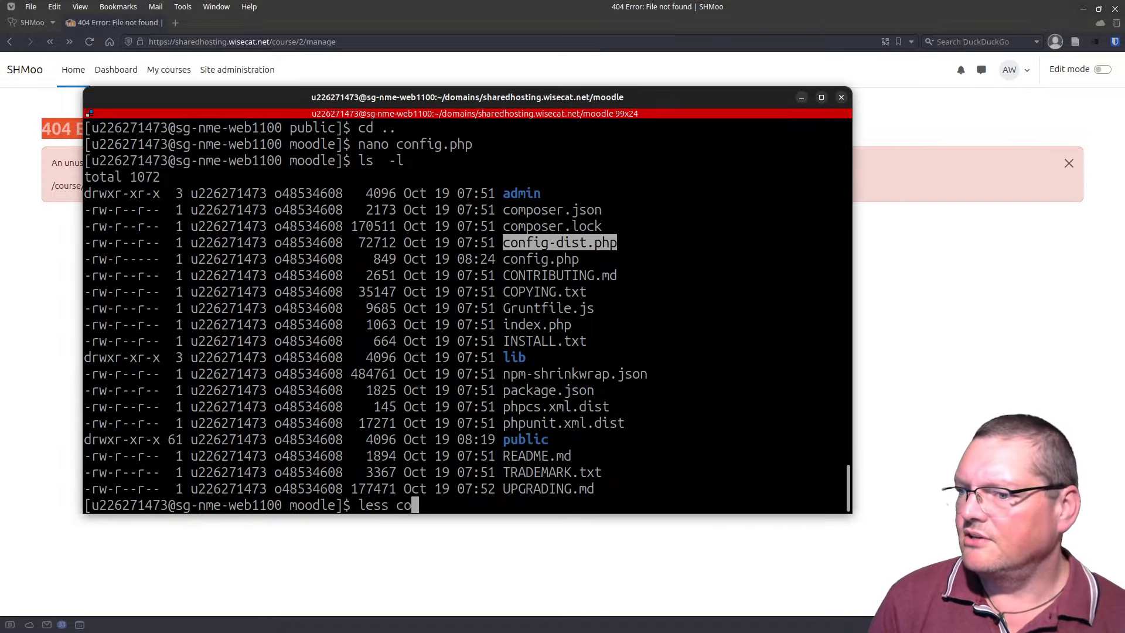
pyautogui.write('nfig')
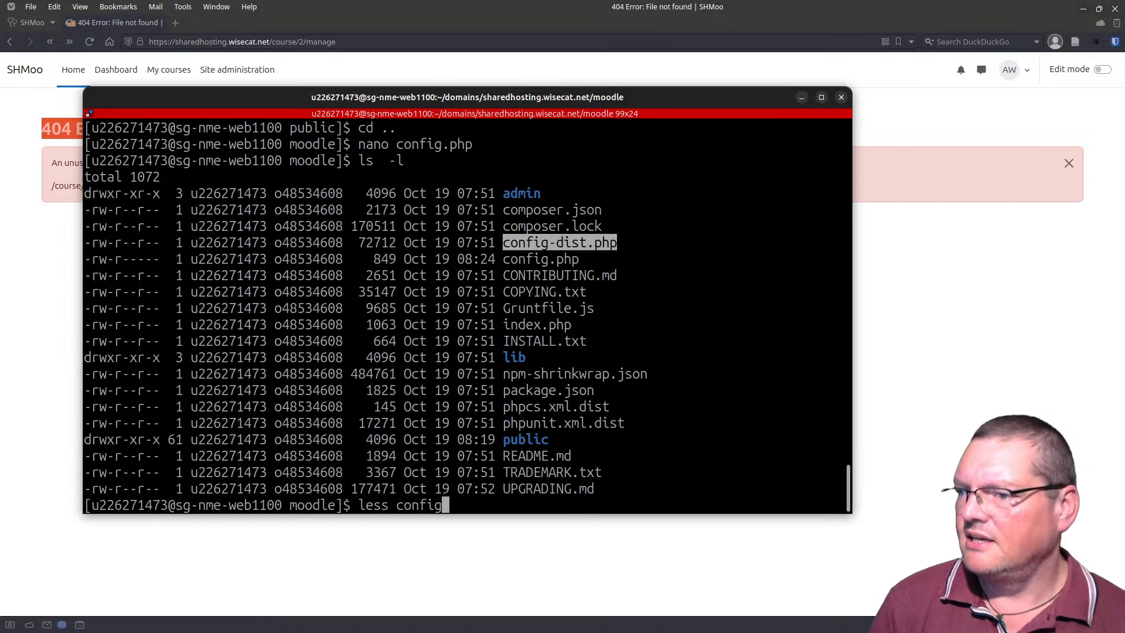
pyautogui.write('-dist.php')
pyautogui.press('Return')
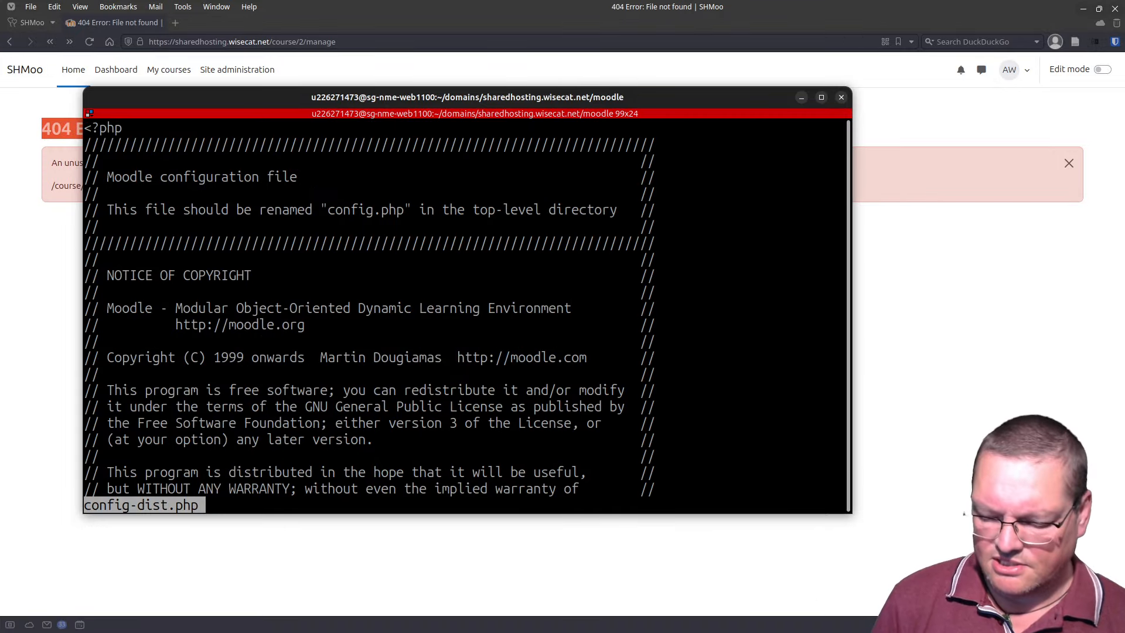
# Step: Search for 'router' to find routerconfigured = false, then reload course/2/manage, now showing Test Course administration
pyautogui.write('/roiu')
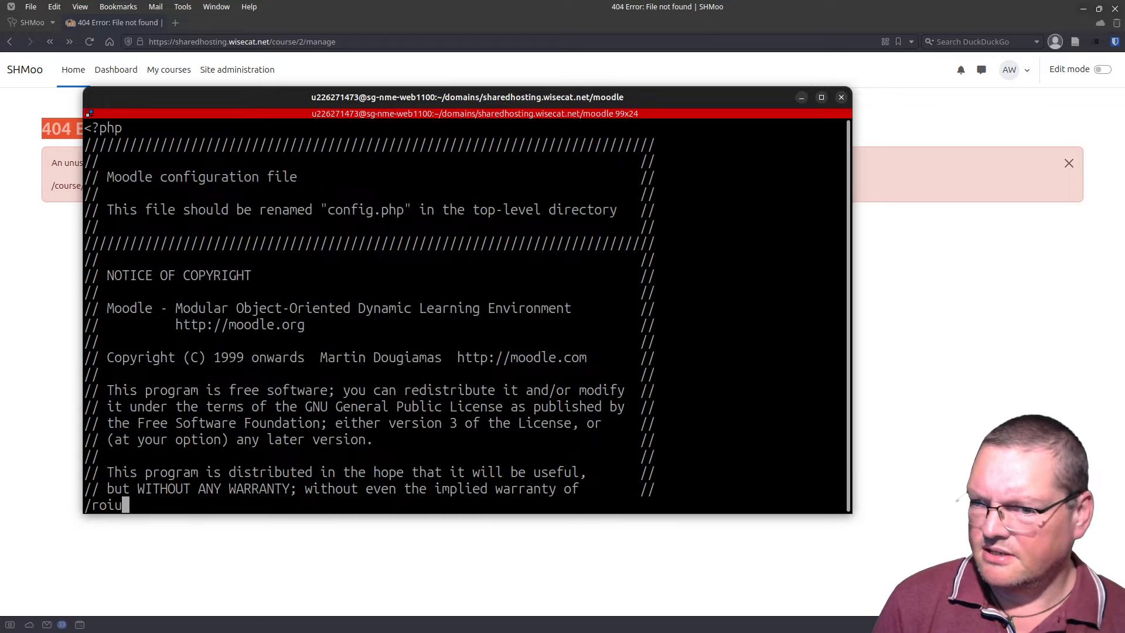
pyautogui.press('BackSpace')
pyautogui.press('BackSpace')
pyautogui.write('ute')
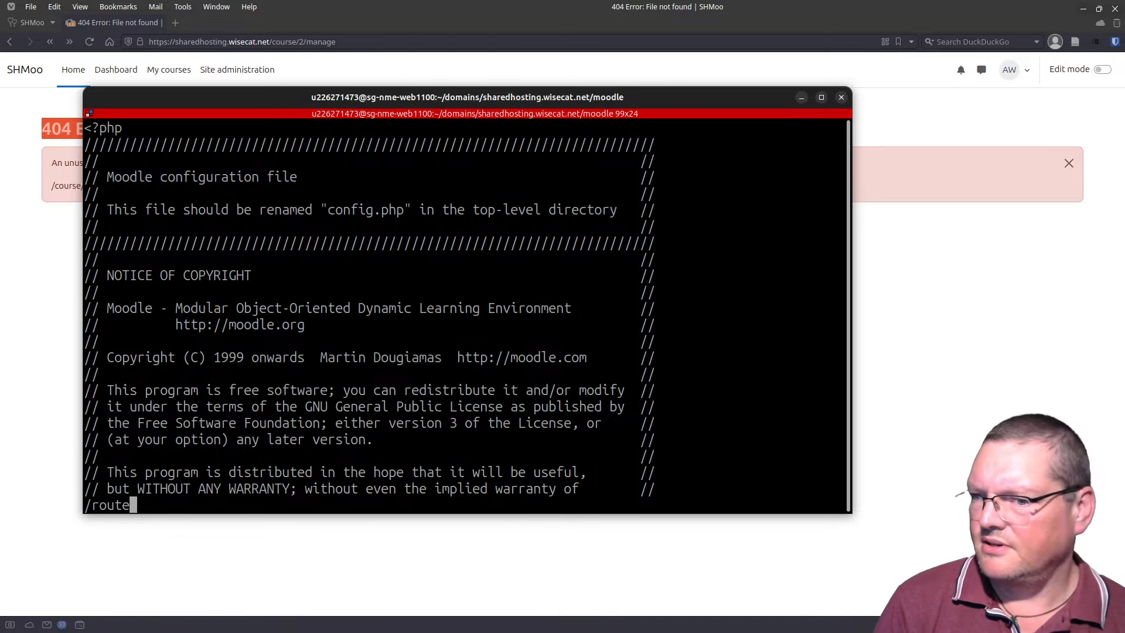
pyautogui.write('r')
pyautogui.press('Return')
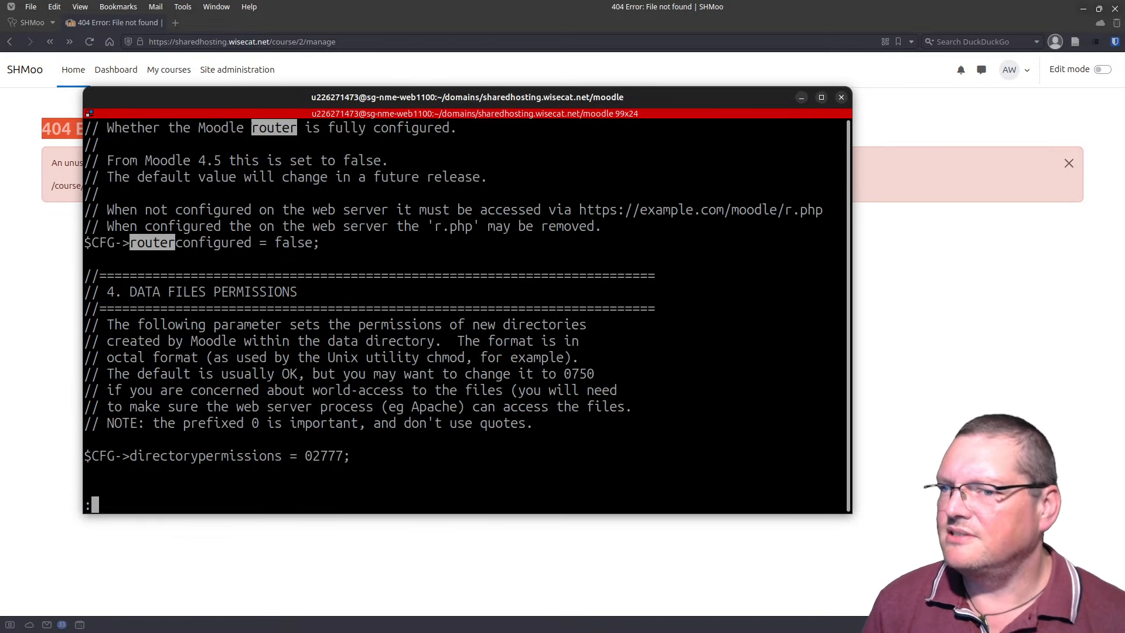
pyautogui.tripleClick(240, 248)
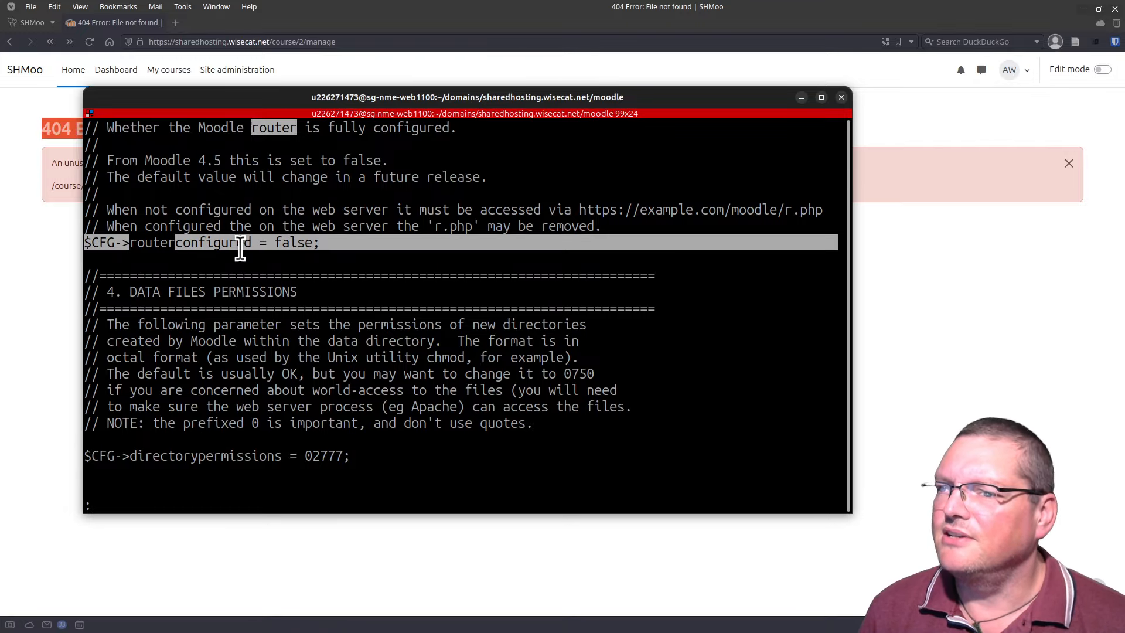
pyautogui.click(234, 184)
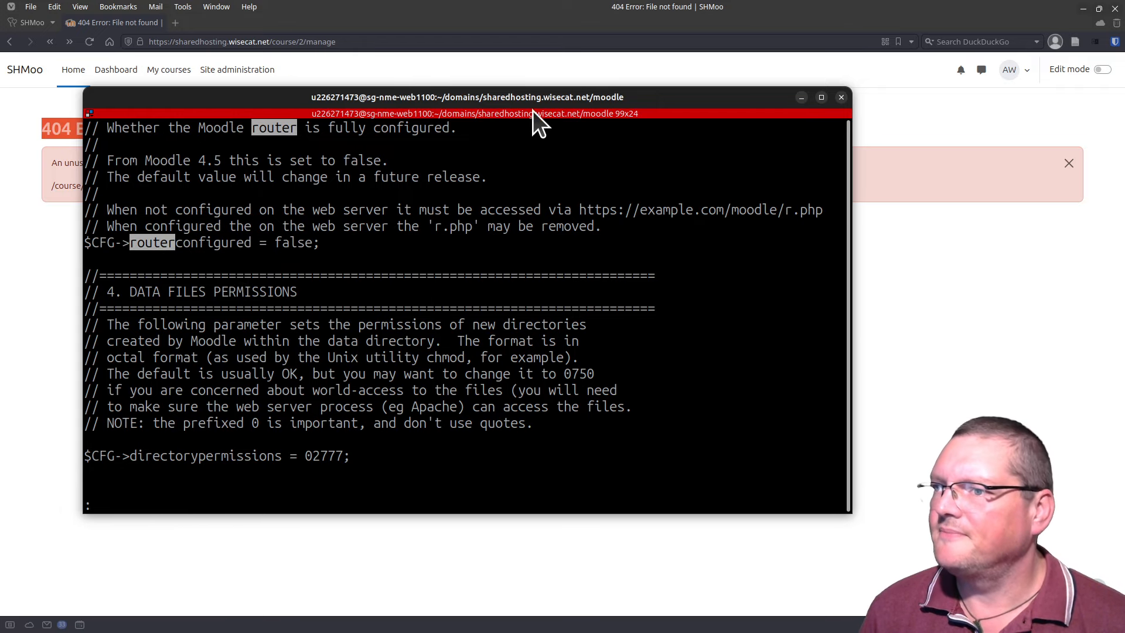
pyautogui.moveTo(506, 96); pyautogui.dragTo(410, 631)
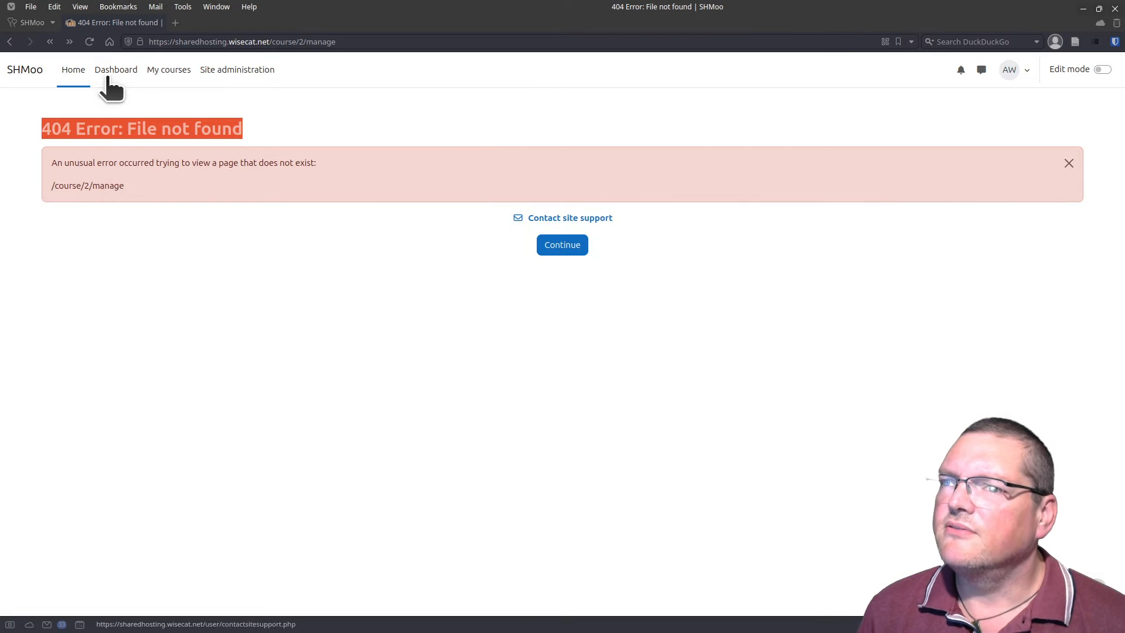
pyautogui.click(95, 45)
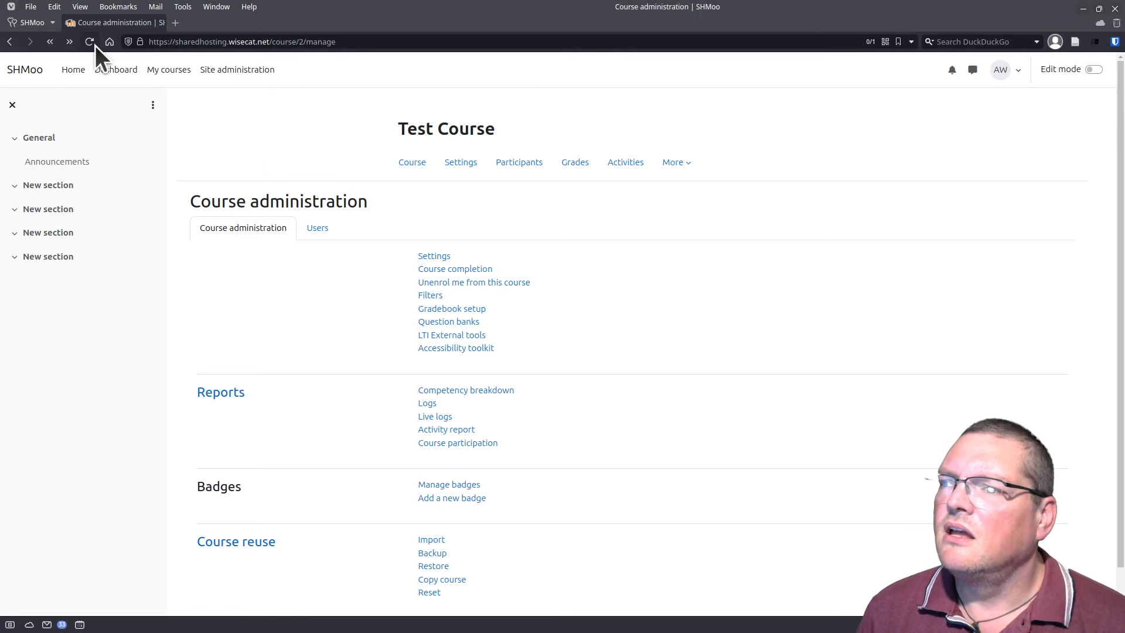
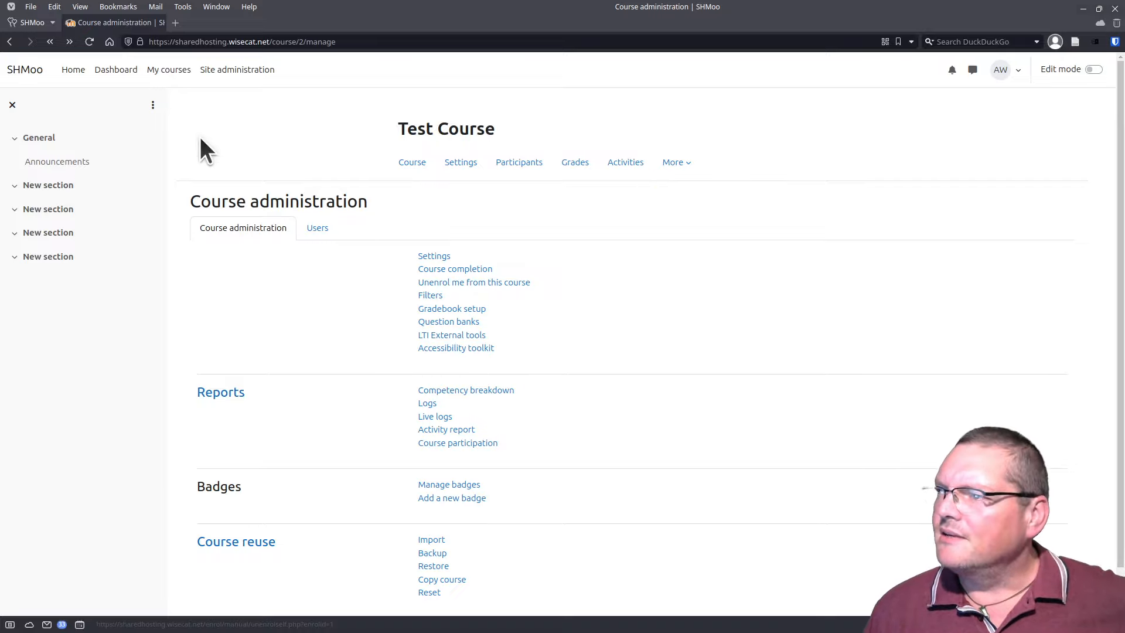
# Step: Insert 'moodle/' into the course address just before course/2/manage
pyautogui.scroll(-1, 448, 327)
pyautogui.scroll(1, 447, 338)
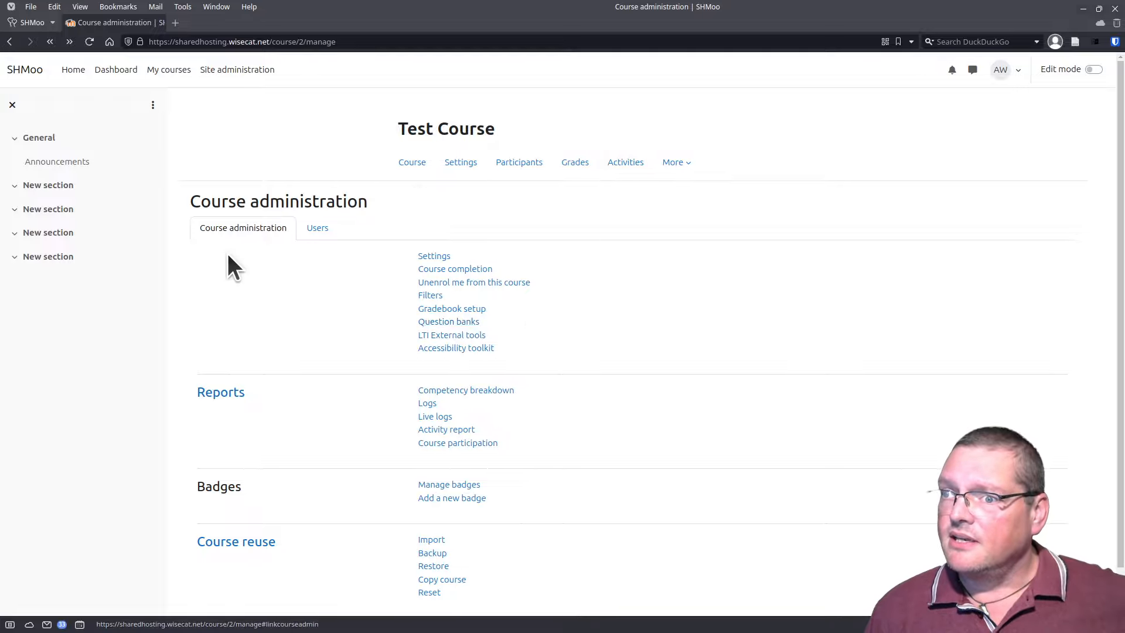
pyautogui.scroll(-1, 187, 387)
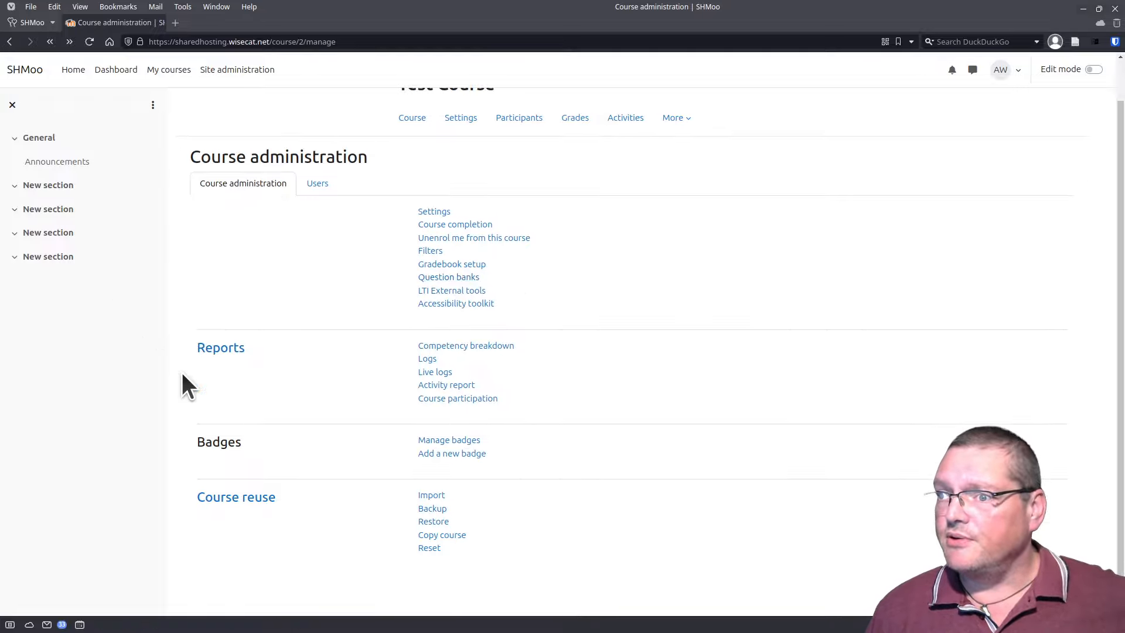
pyautogui.scroll(1, 183, 373)
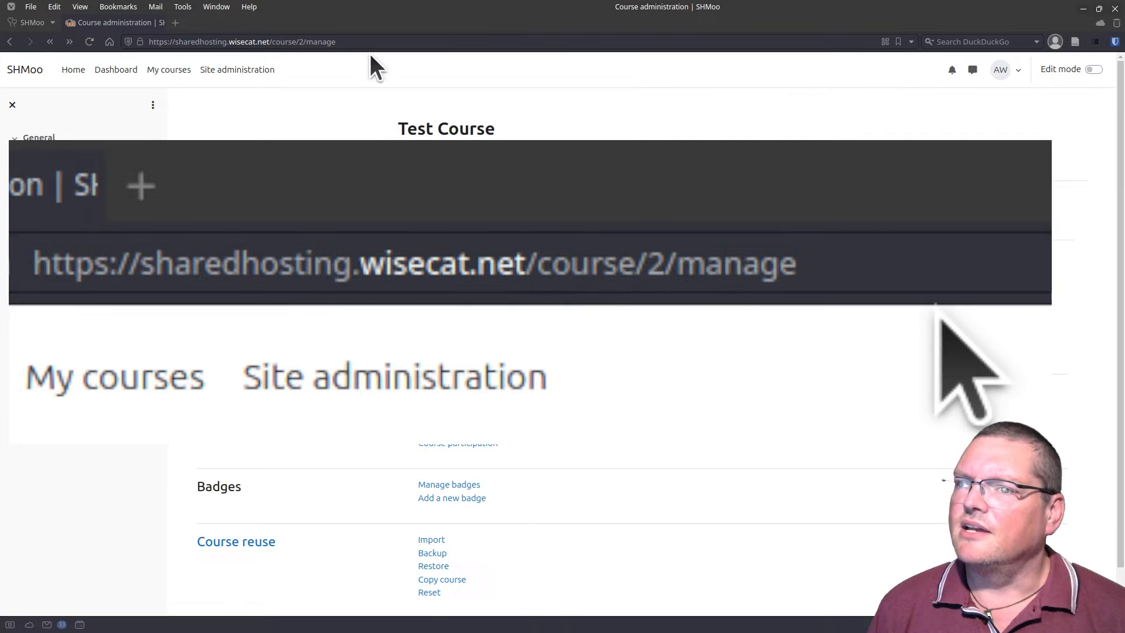
pyautogui.click(314, 39)
pyautogui.moveTo(266, 41); pyautogui.dragTo(307, 52)
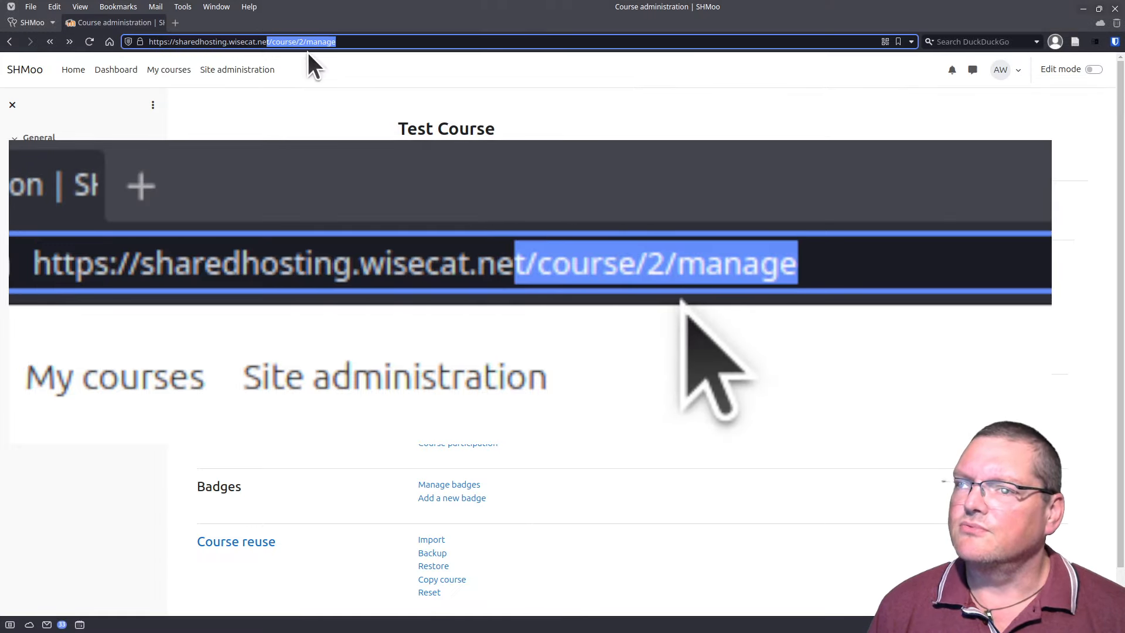
pyautogui.click(306, 42)
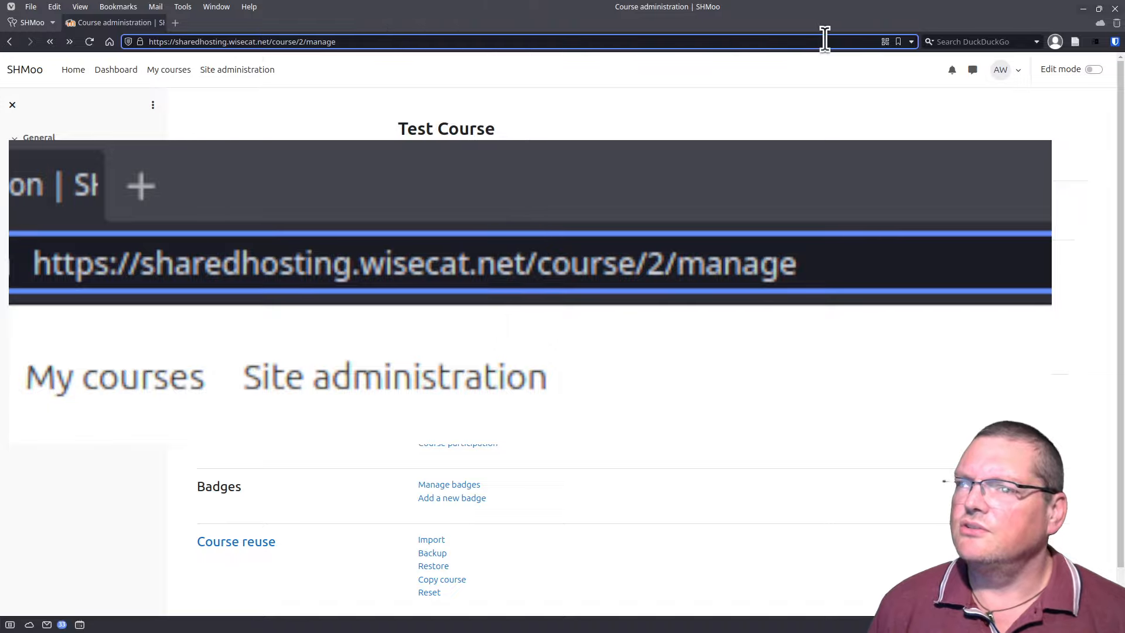
pyautogui.hotkey('ctrl', 'Left')
pyautogui.hotkey('ctrl', 'Left')
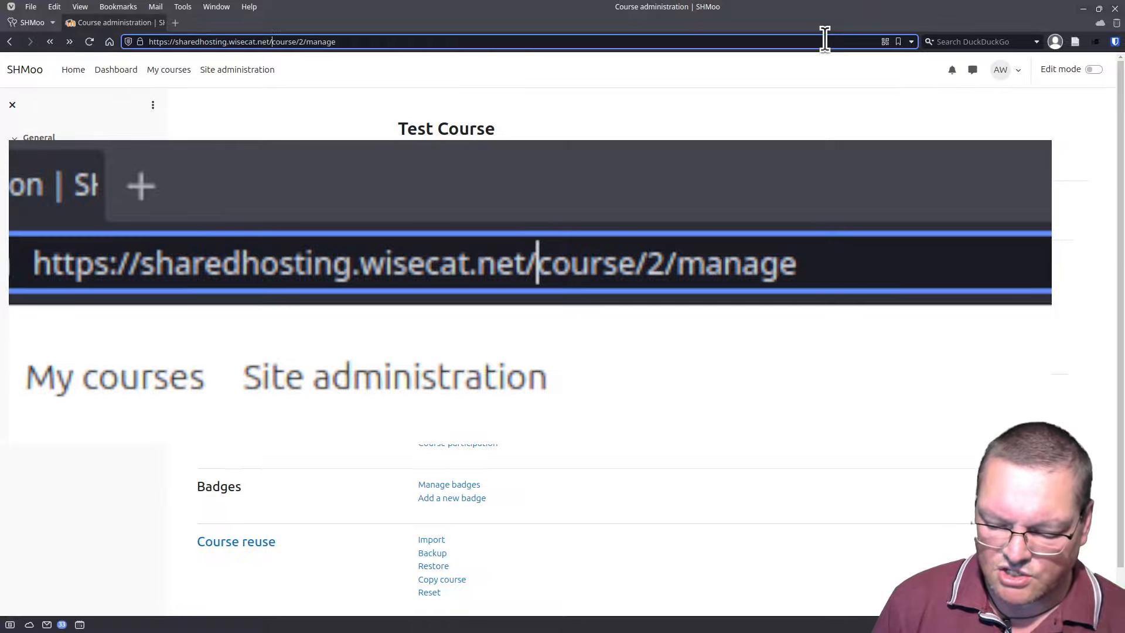
pyautogui.write('moode')
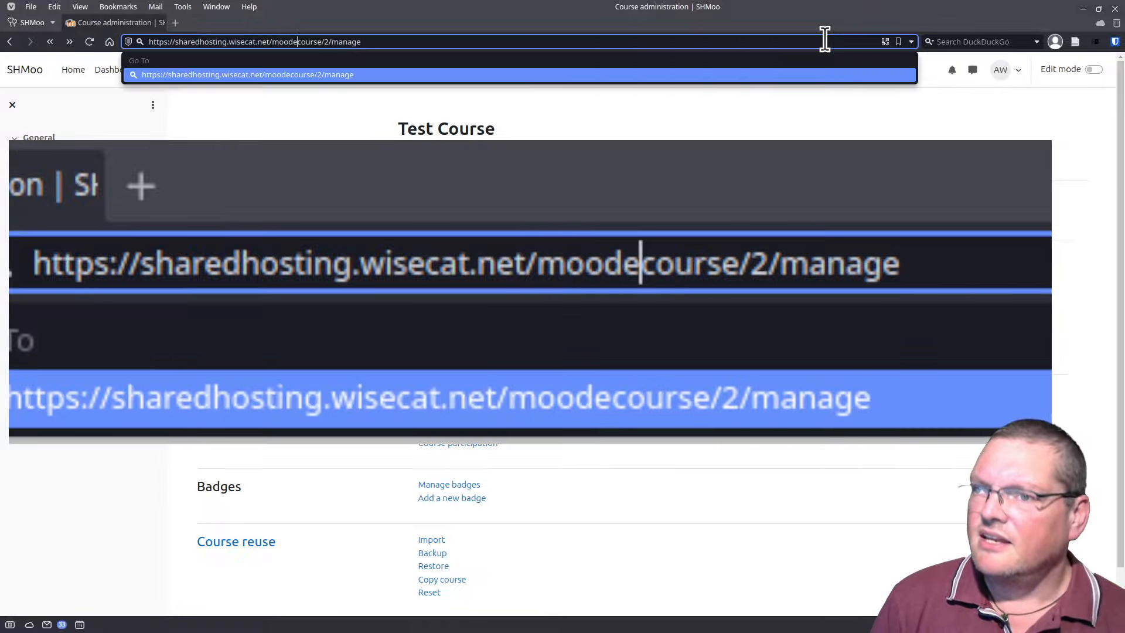
pyautogui.press('BackSpace')
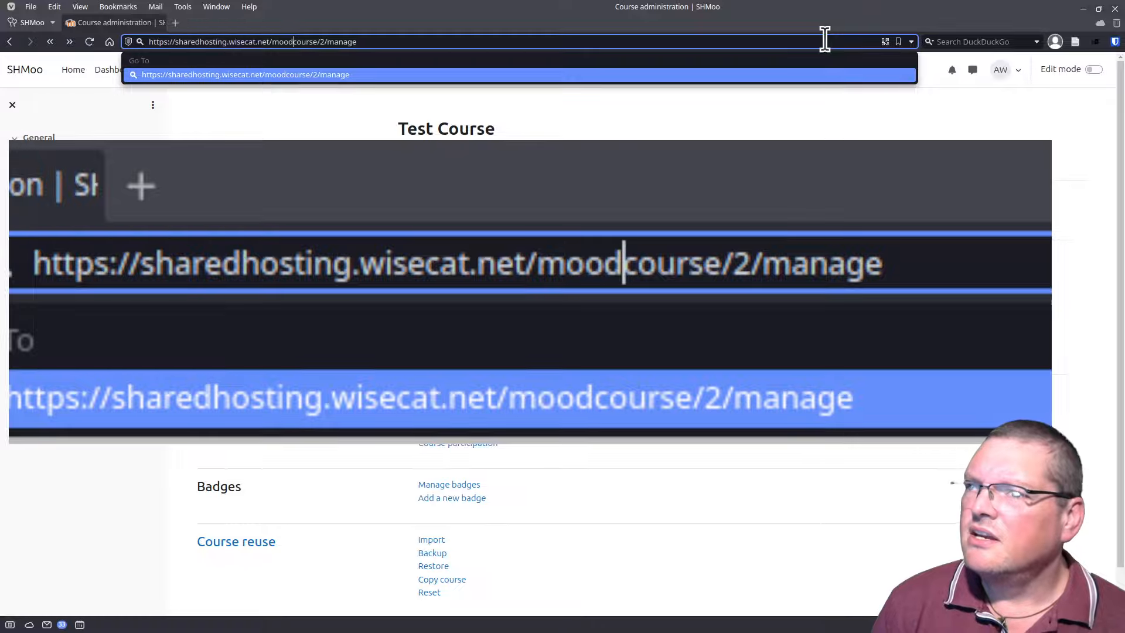
pyautogui.write('le/')
pyautogui.press('Right')
pyautogui.press('Right')
pyautogui.press('Right')
pyautogui.press('Right')
pyautogui.press('Right')
pyautogui.press('Right')
pyautogui.press('Right')
pyautogui.press('Right')
pyautogui.press('Right')
pyautogui.press('Right')
pyautogui.press('Right')
pyautogui.press('Right')
pyautogui.press('Right')
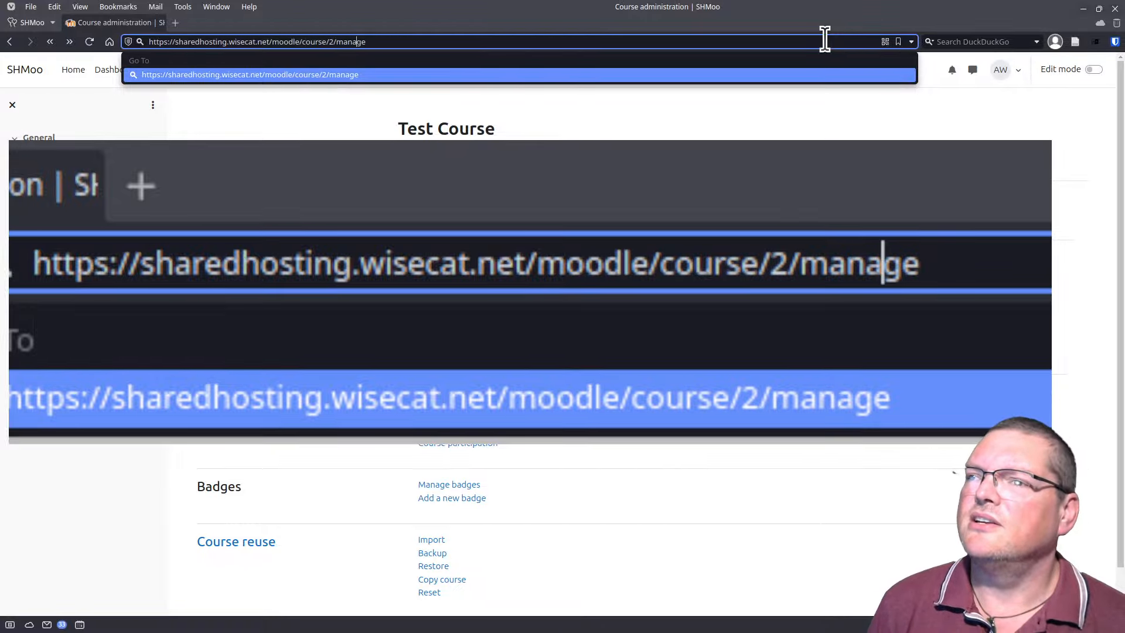
pyautogui.press('Left')
pyautogui.press('Left')
pyautogui.press('Left')
pyautogui.press('Left')
pyautogui.press('Left')
pyautogui.press('Left')
pyautogui.press('Left')
pyautogui.press('Left')
pyautogui.press('Left')
pyautogui.press('Left')
pyautogui.press('Left')
pyautogui.press('Left')
pyautogui.press('Left')
pyautogui.press('Left')
# Step: Replace moodle with shmoo, load /shmoo/course/2/manage (404), and bring up the SSH terminal
pyautogui.press('BackSpace')
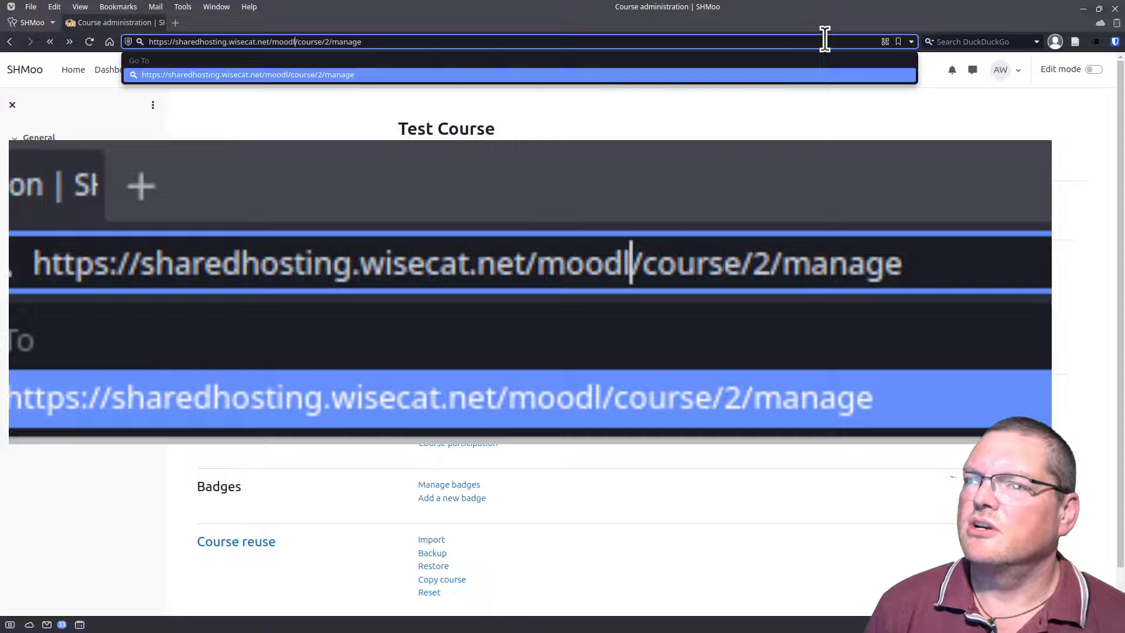
pyautogui.press('BackSpace')
pyautogui.press('BackSpace')
pyautogui.press('BackSpace')
pyautogui.press('BackSpace')
pyautogui.press('BackSpace')
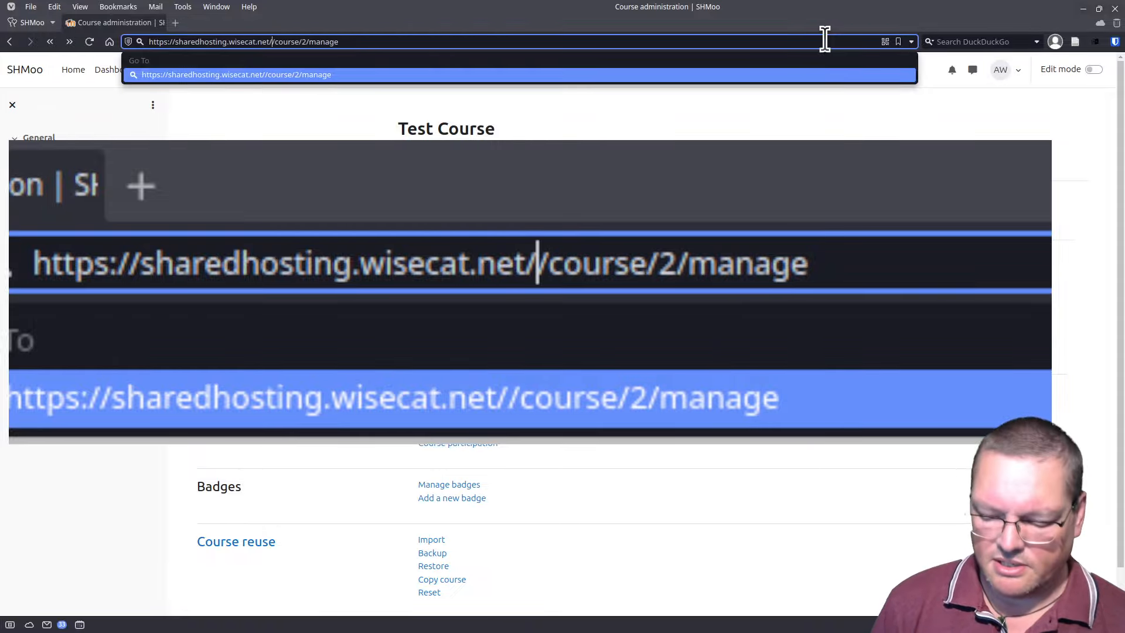
pyautogui.write('shm')
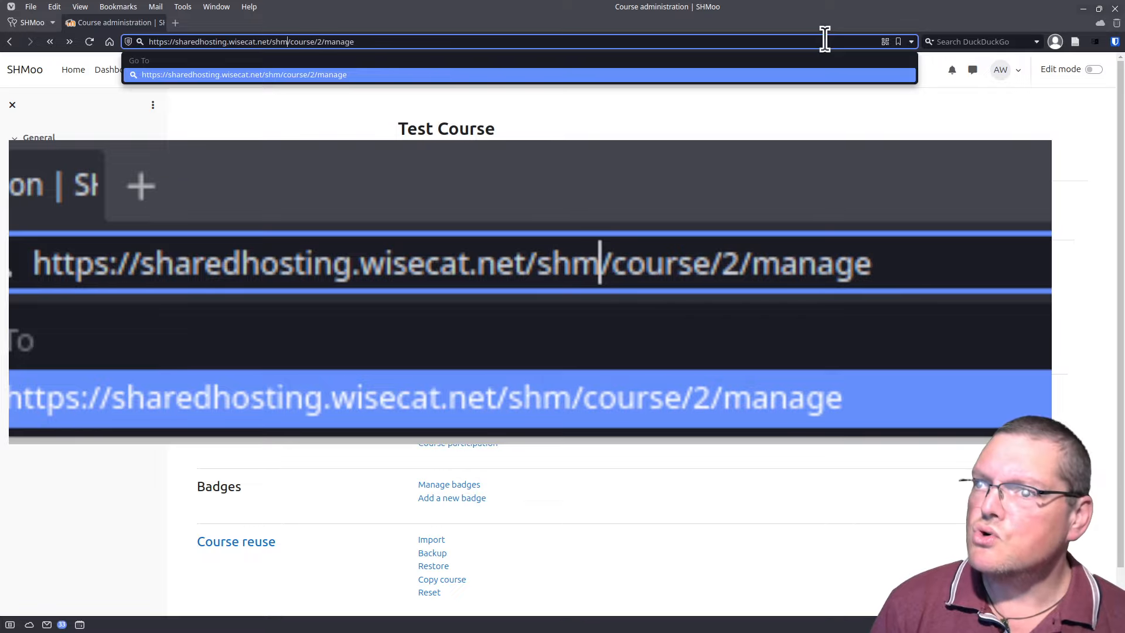
pyautogui.write('oo')
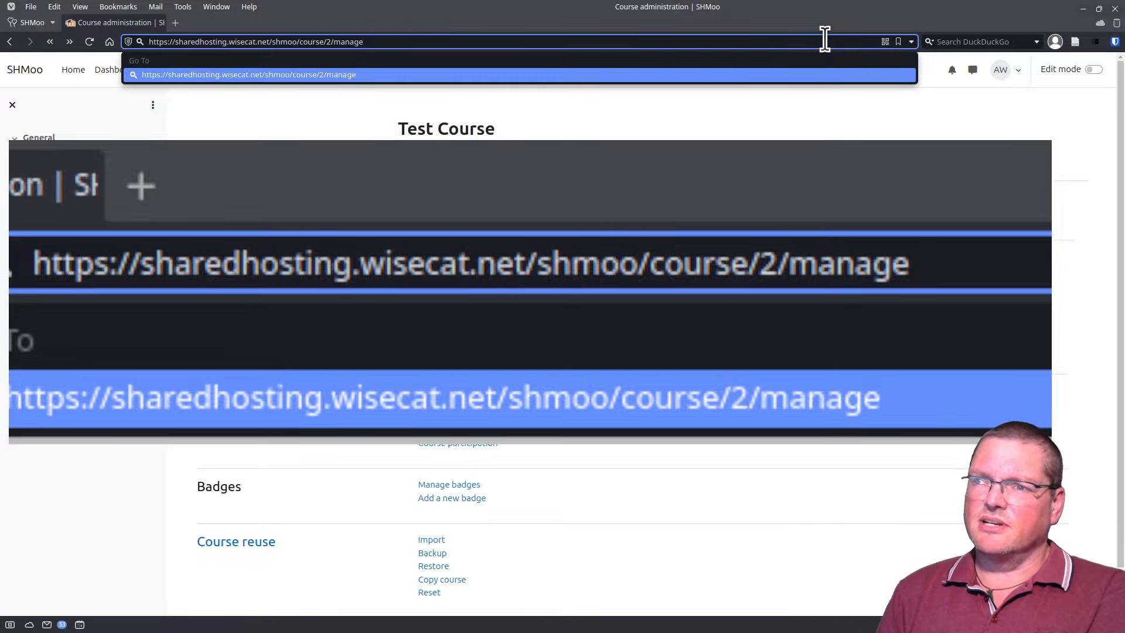
pyautogui.press('Return')
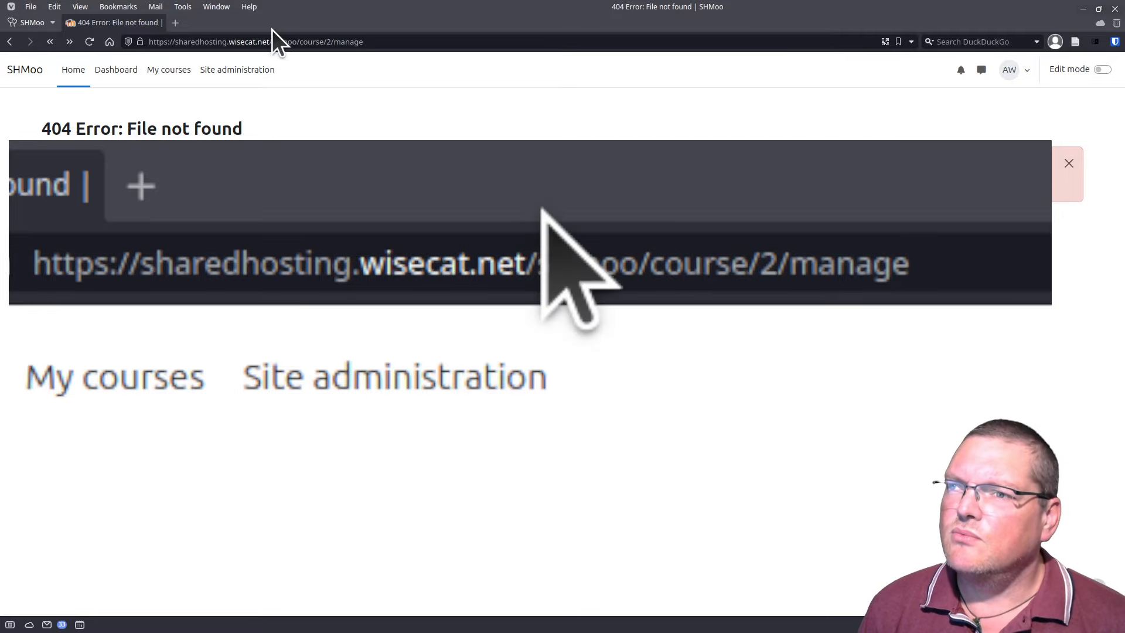
pyautogui.click(283, 41)
pyautogui.doubleClick(285, 41)
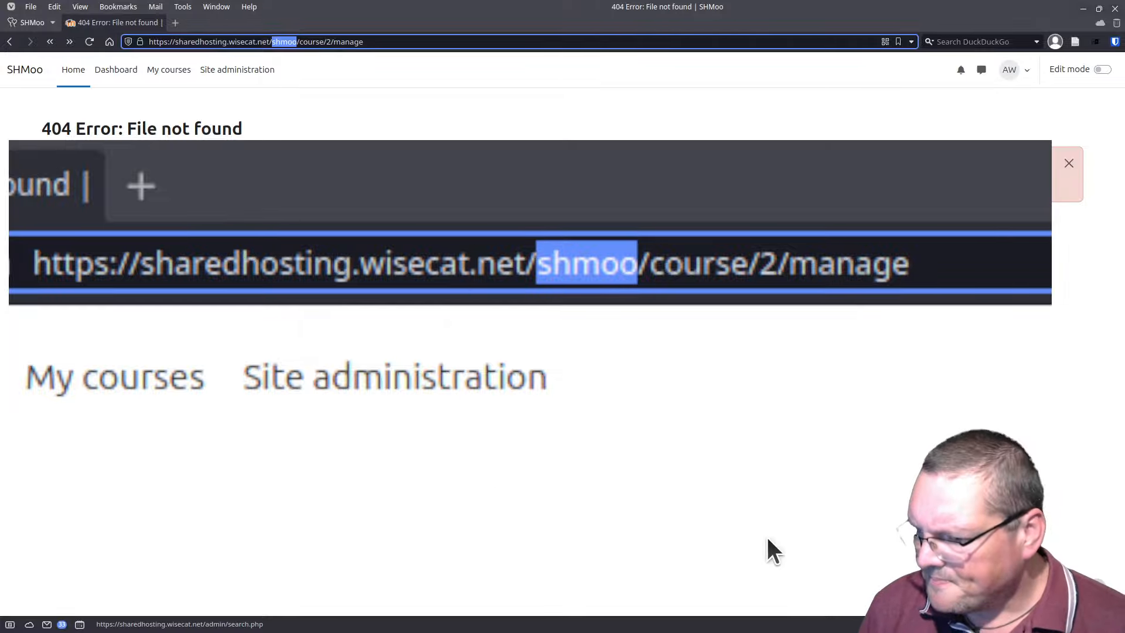
pyautogui.moveTo(756, 632); pyautogui.dragTo(719, 126)
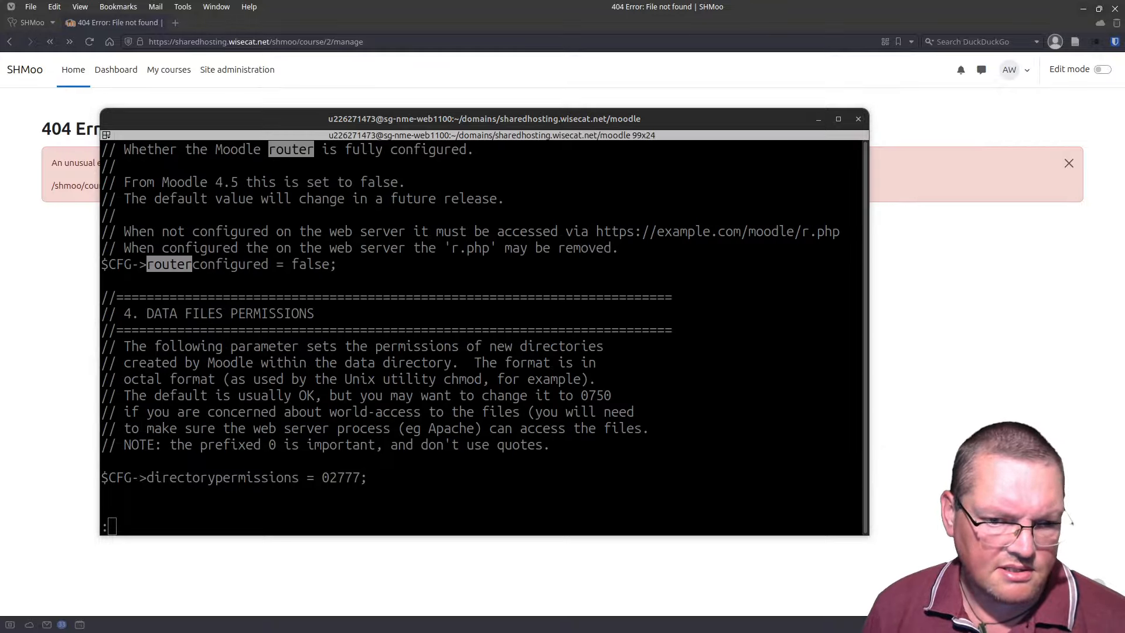
# Step: Quit the config-dist.php viewer, go up to the domain folder with cd .., and list it
pyautogui.click(407, 323)
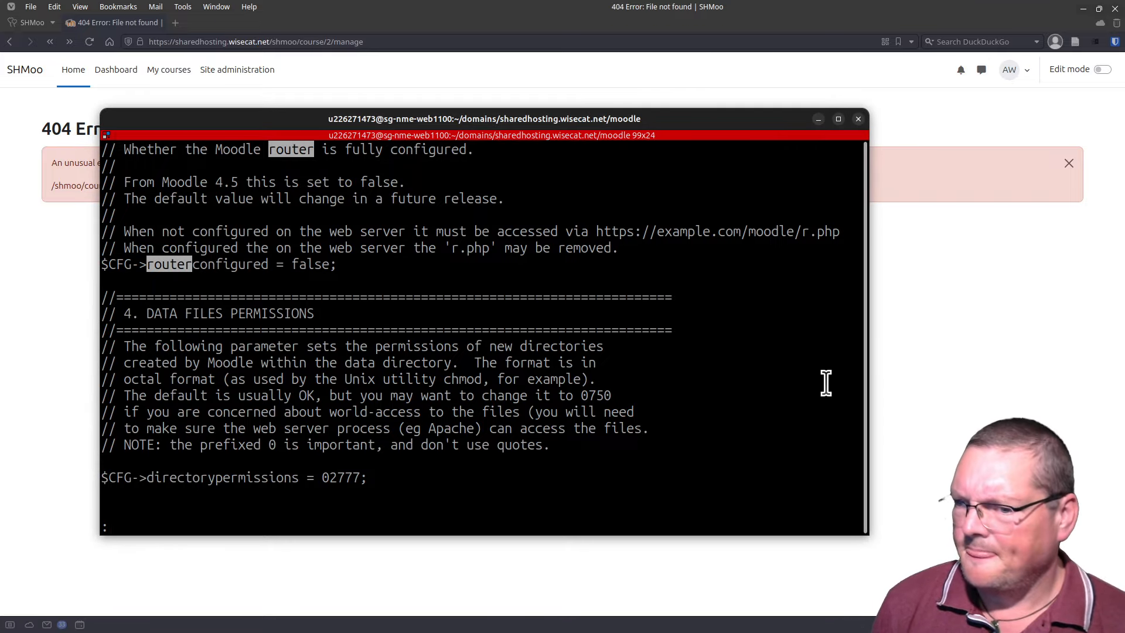
pyautogui.press('q')
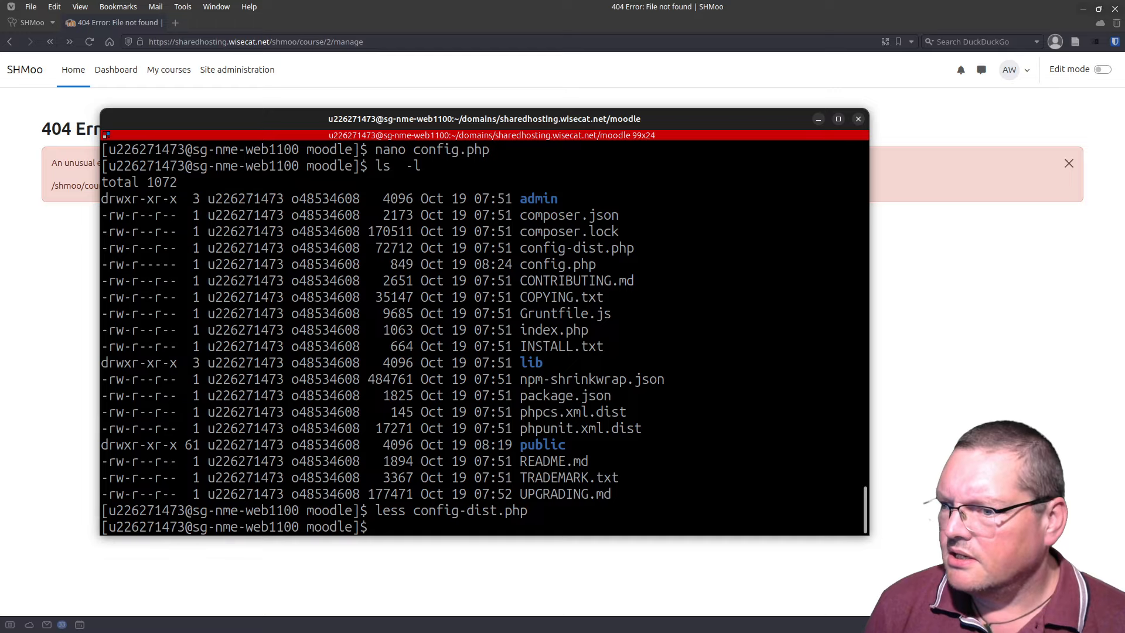
pyautogui.write('cd ..')
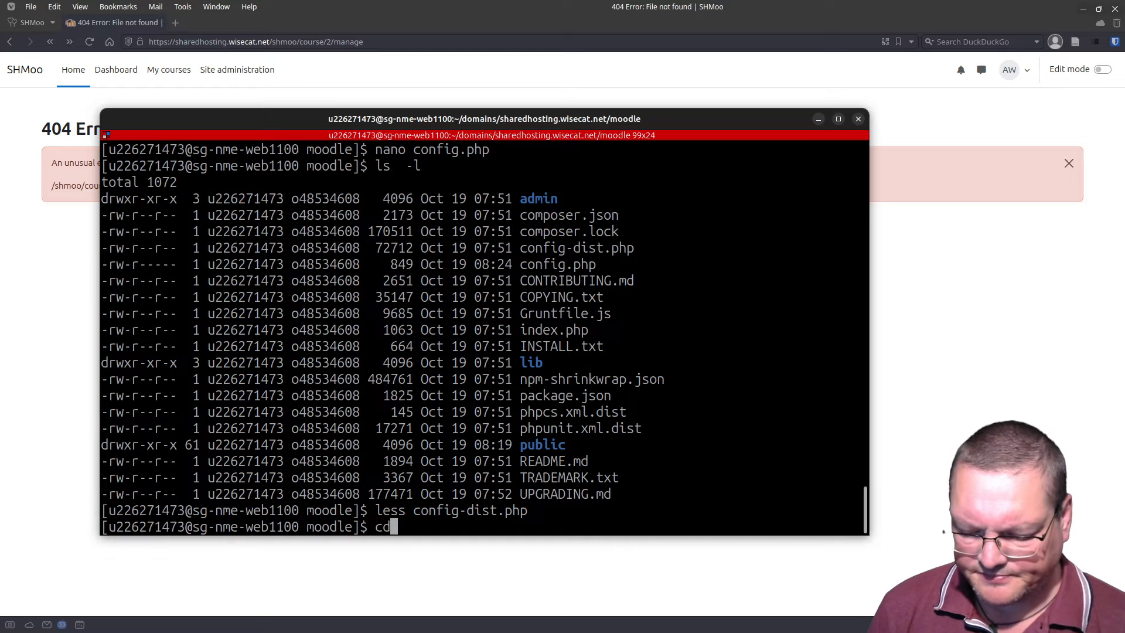
pyautogui.press('Return')
pyautogui.write('l')
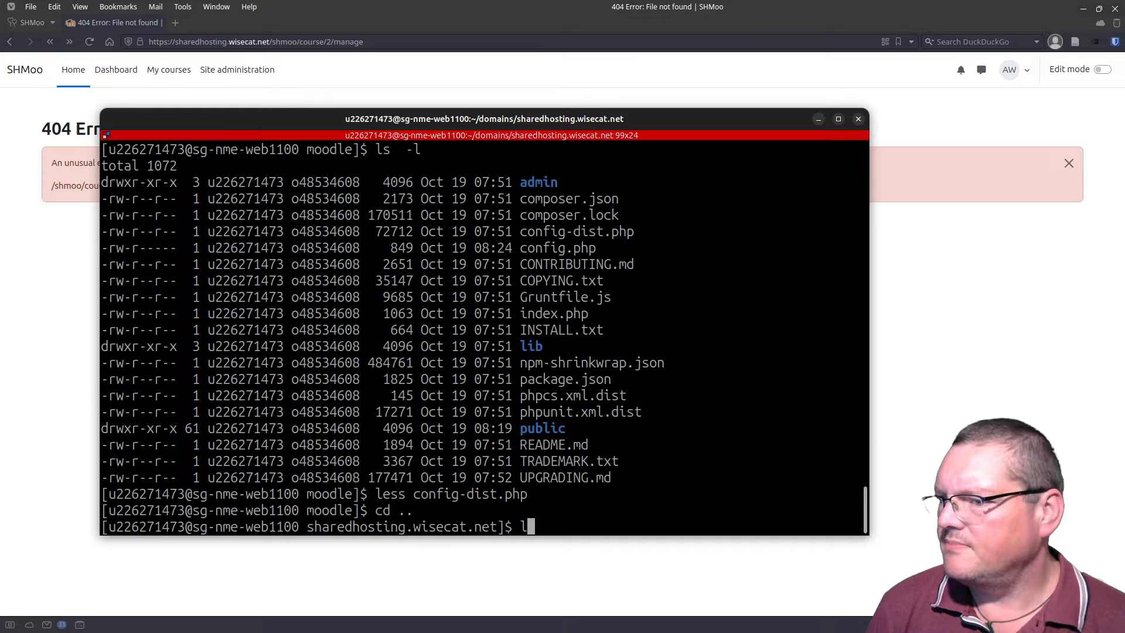
pyautogui.write('s')
pyautogui.press('Return')
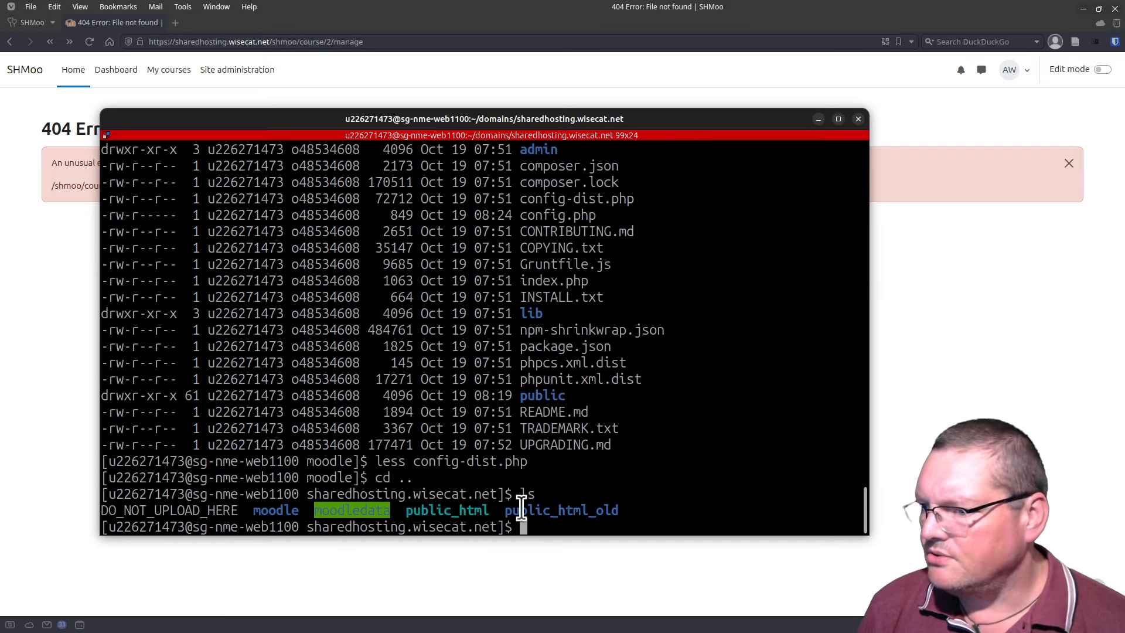
pyautogui.doubleClick(425, 509)
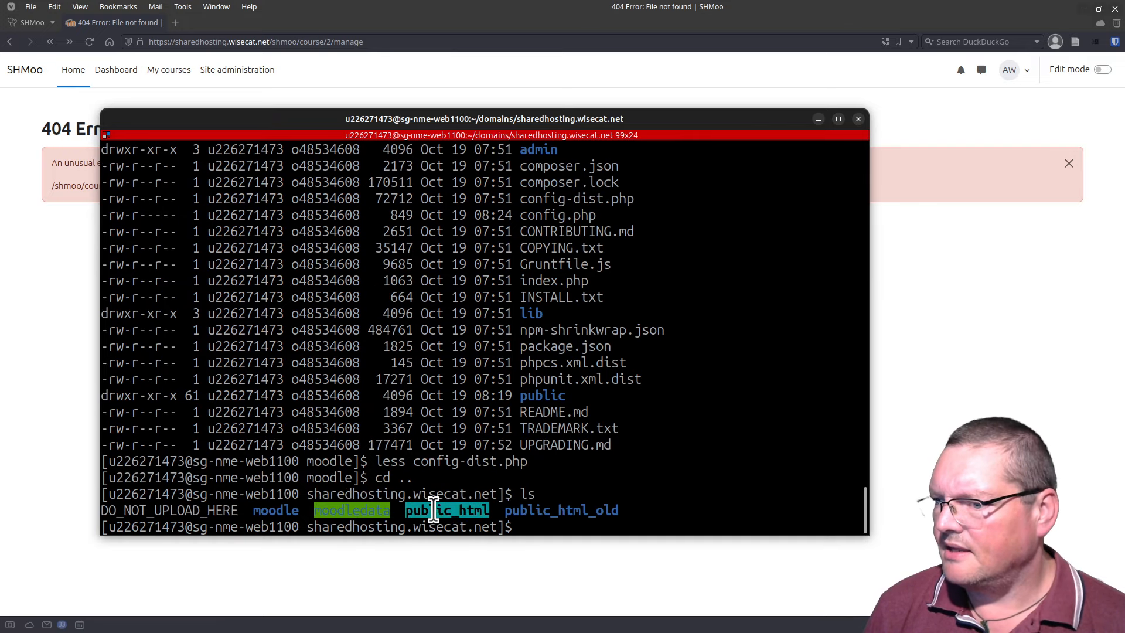
pyautogui.click(435, 507)
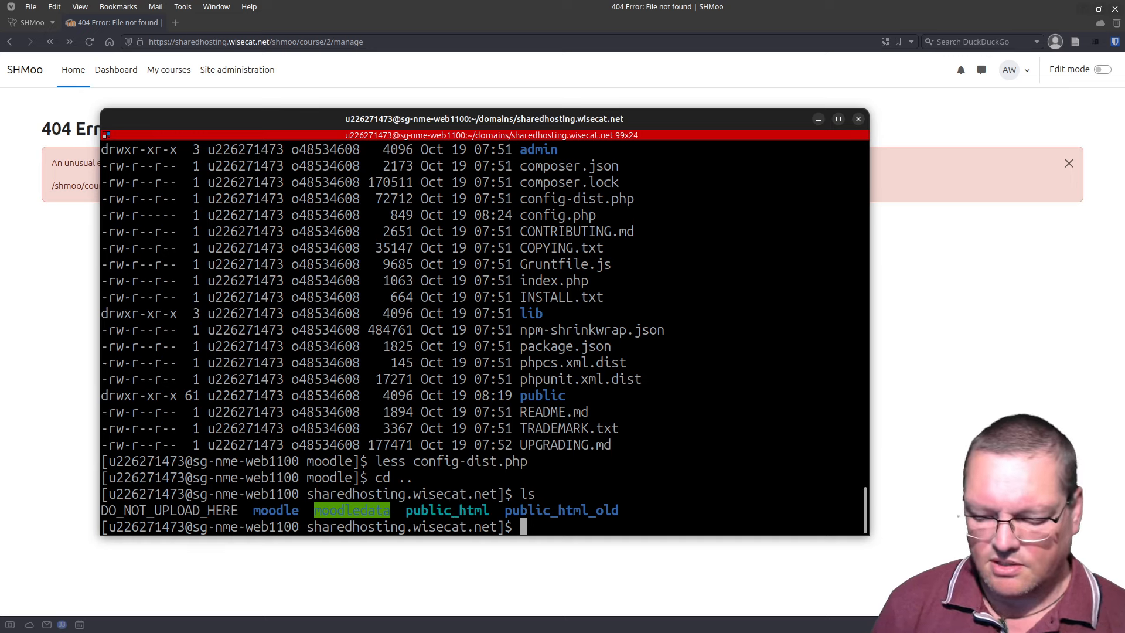
# Step: Run ls -l, showing public_html is a symlink to moodle/public
pyautogui.write('rm p')
pyautogui.press('Tab')
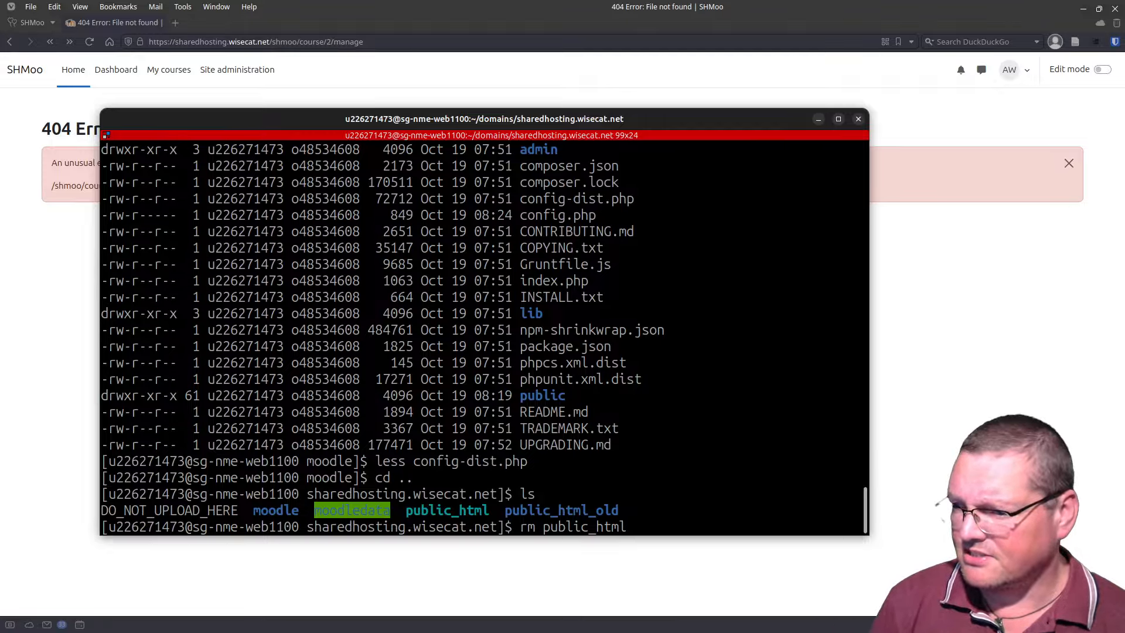
pyautogui.press('BackSpace')
pyautogui.press('BackSpace')
pyautogui.press('BackSpace')
pyautogui.press('BackSpace')
pyautogui.press('BackSpace')
pyautogui.press('BackSpace')
pyautogui.press('BackSpace')
pyautogui.press('BackSpace')
pyautogui.press('BackSpace')
pyautogui.press('BackSpace')
pyautogui.press('BackSpace')
pyautogui.press('BackSpace')
pyautogui.press('BackSpace')
pyautogui.press('BackSpace')
pyautogui.write('ls')
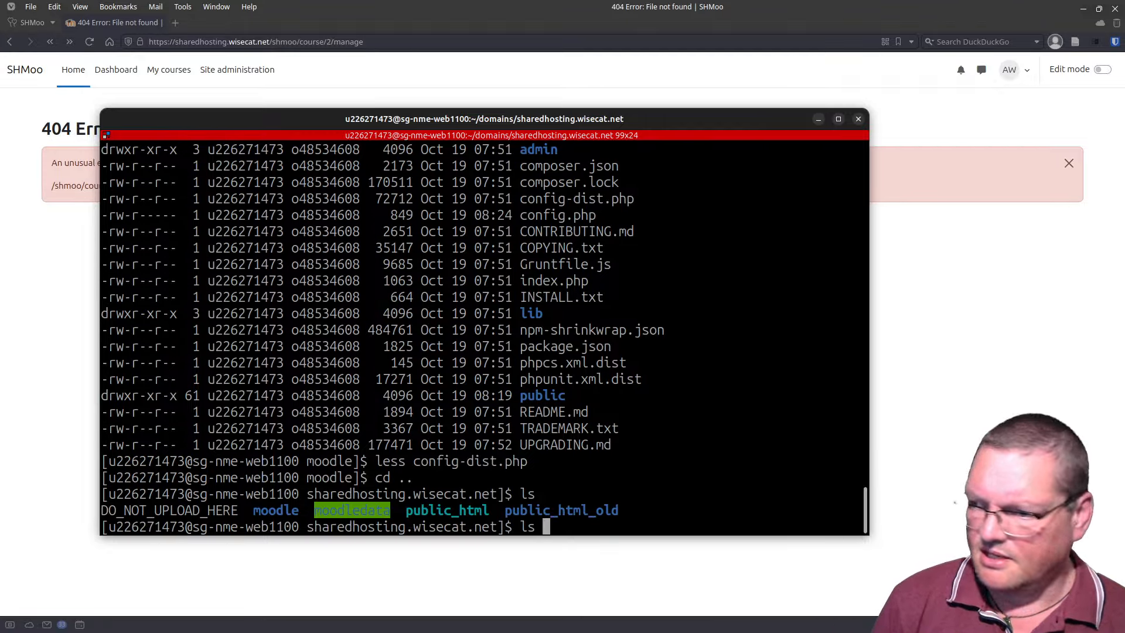
pyautogui.press('BackSpace')
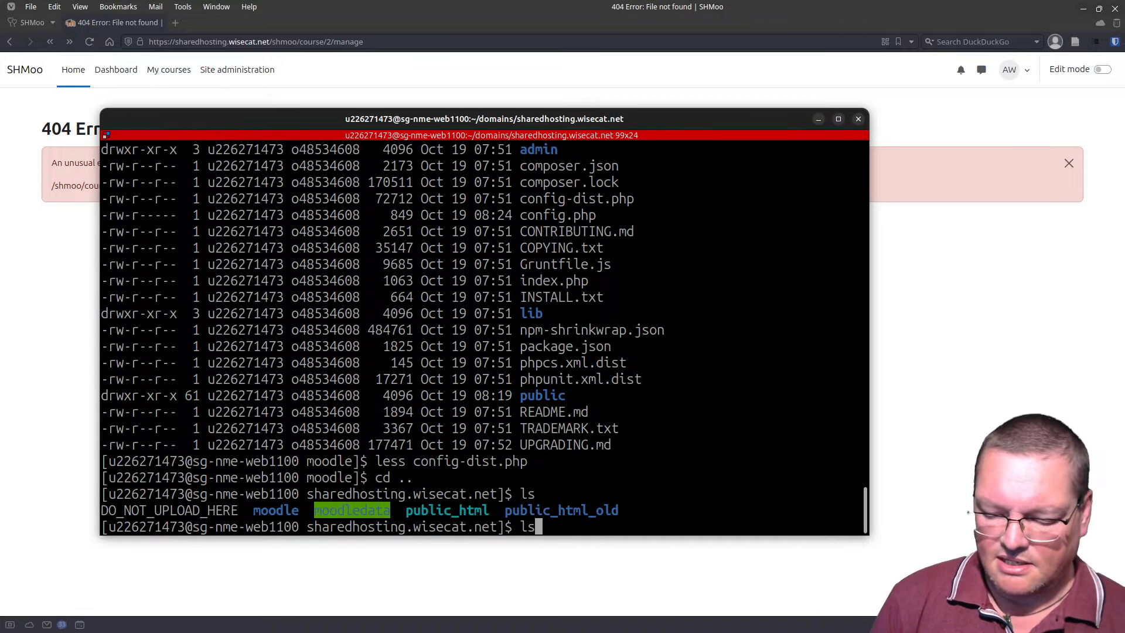
pyautogui.write('-l')
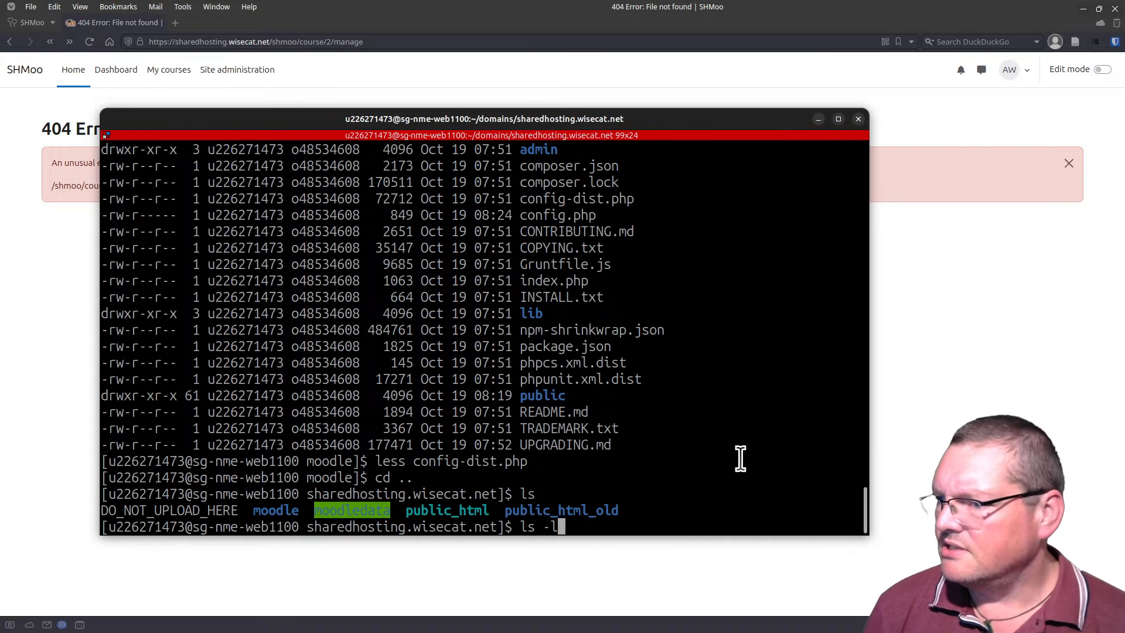
pyautogui.press('Return')
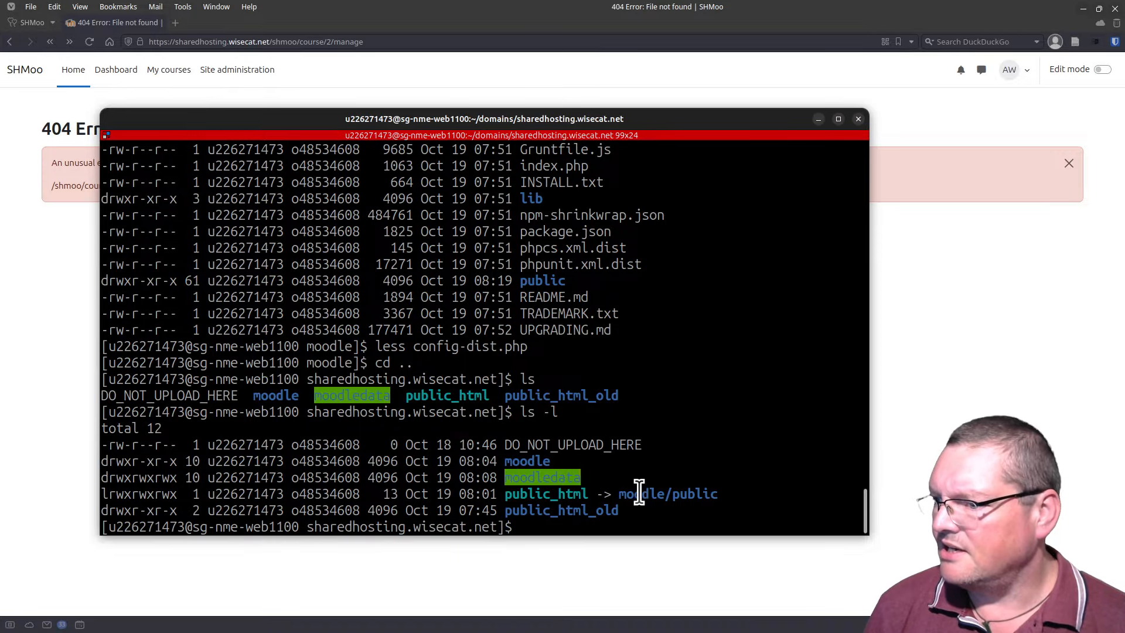
pyautogui.moveTo(619, 494); pyautogui.dragTo(678, 502)
pyautogui.moveTo(722, 495); pyautogui.dragTo(724, 495)
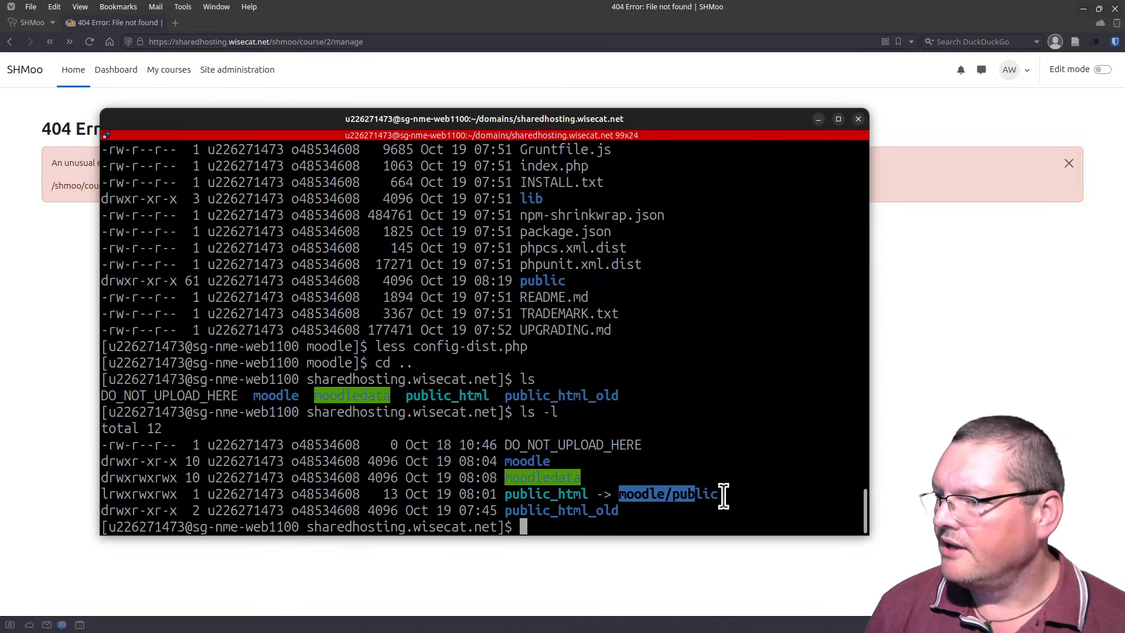
pyautogui.click(724, 494)
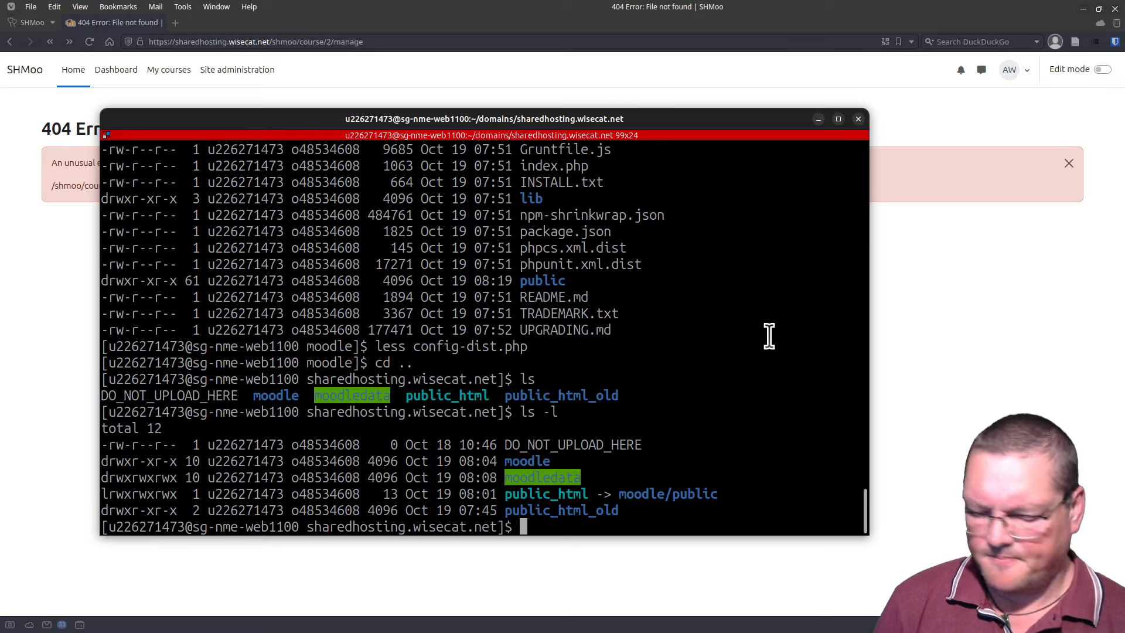
# Step: Remove the public_html symlink, rename public_html_old to public_html, and confirm with ls
pyautogui.write('rm public_html')
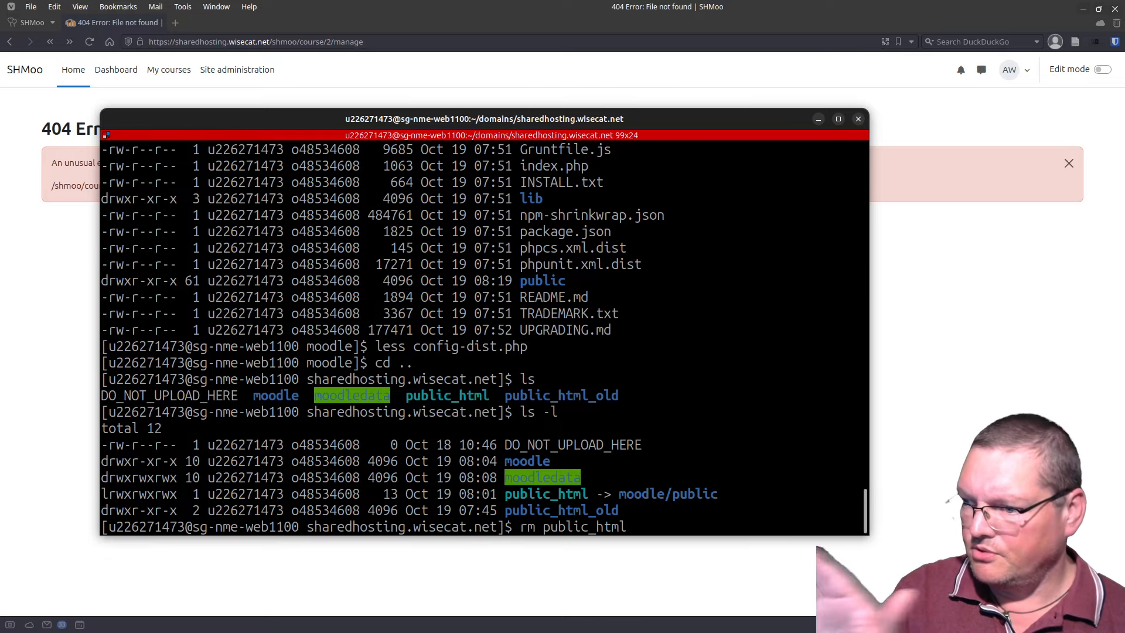
pyautogui.write(' && ')
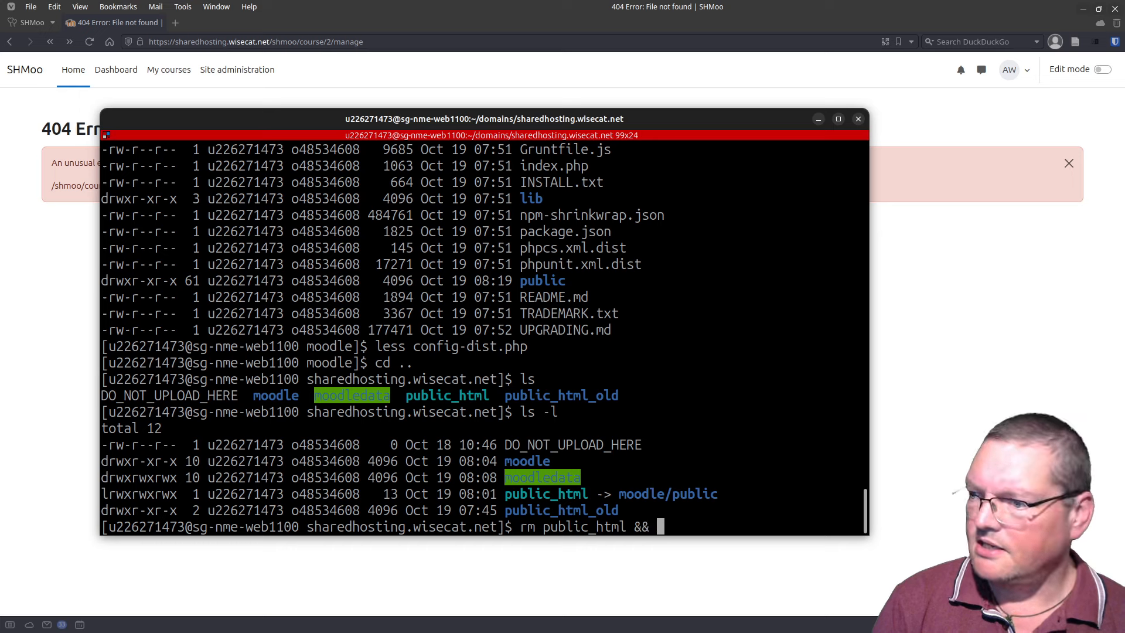
pyautogui.write('mv')
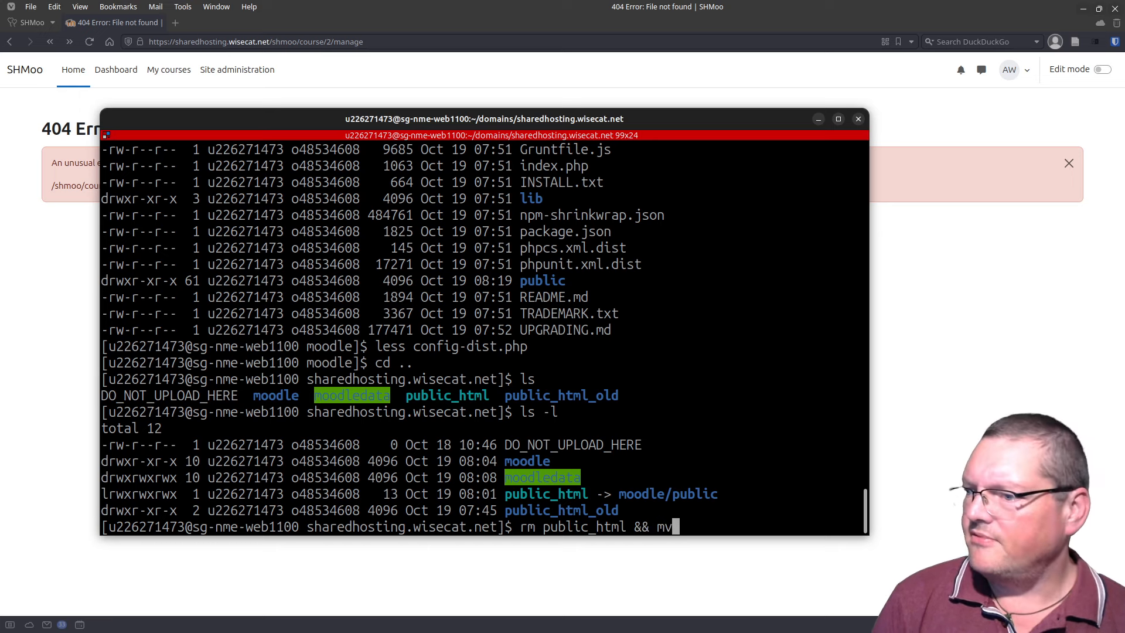
pyautogui.write(' p')
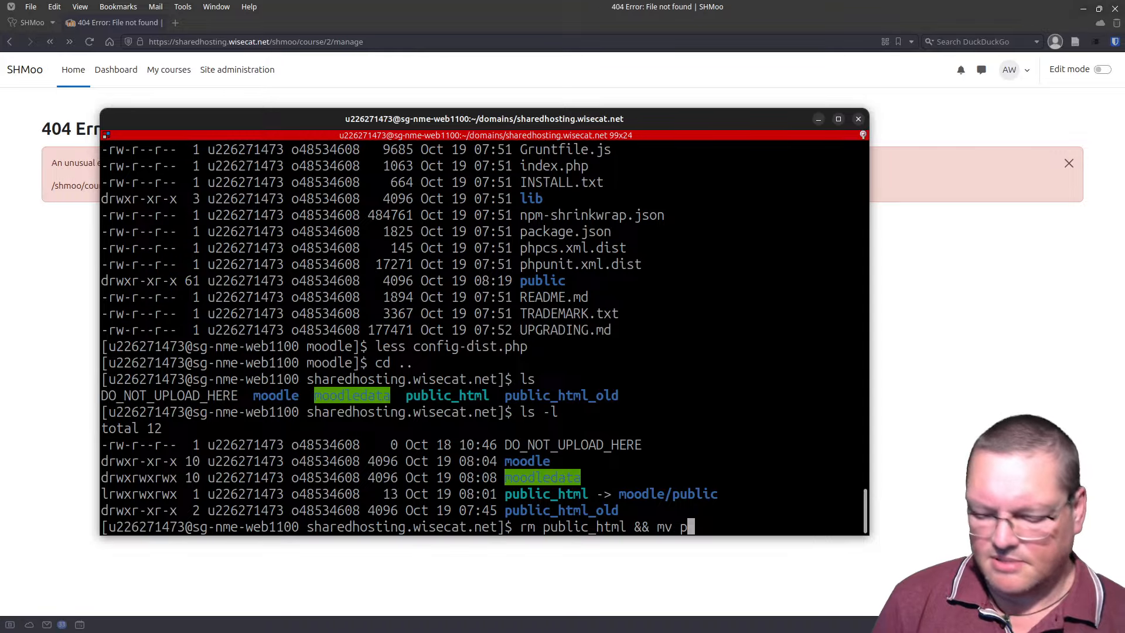
pyautogui.press('Tab')
pyautogui.write('_old')
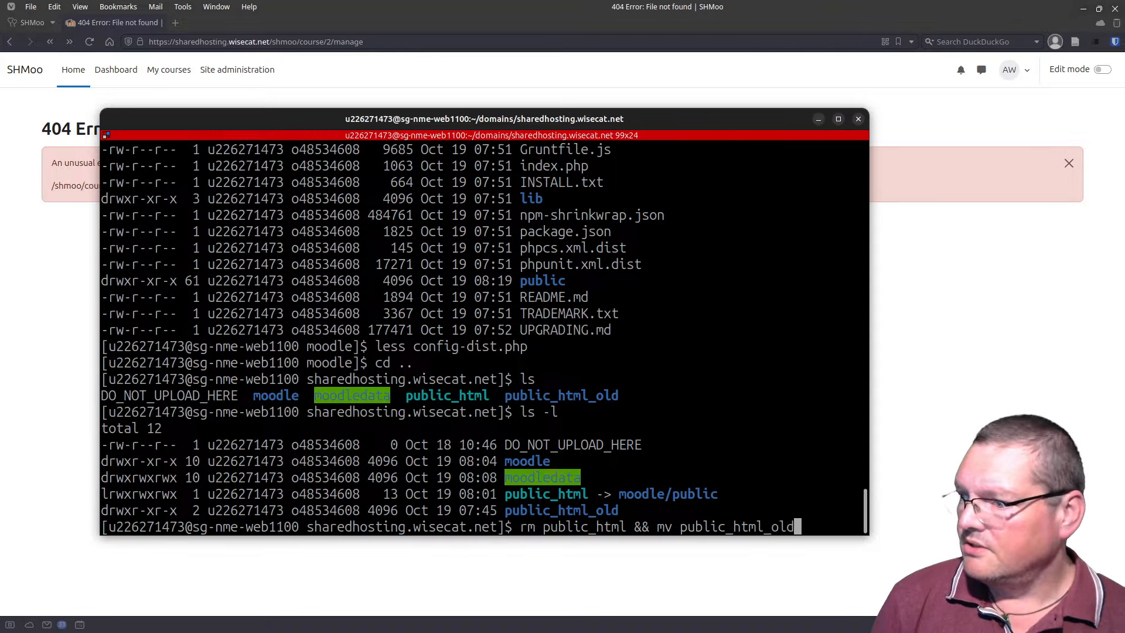
pyautogui.write(' p')
pyautogui.press('Tab')
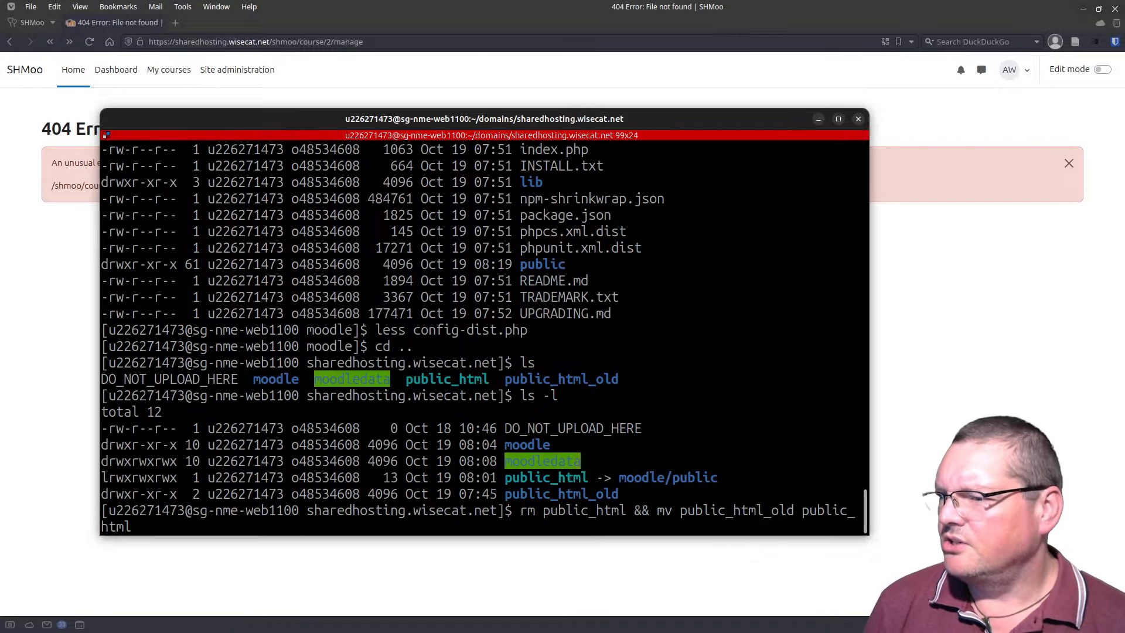
pyautogui.press('Return')
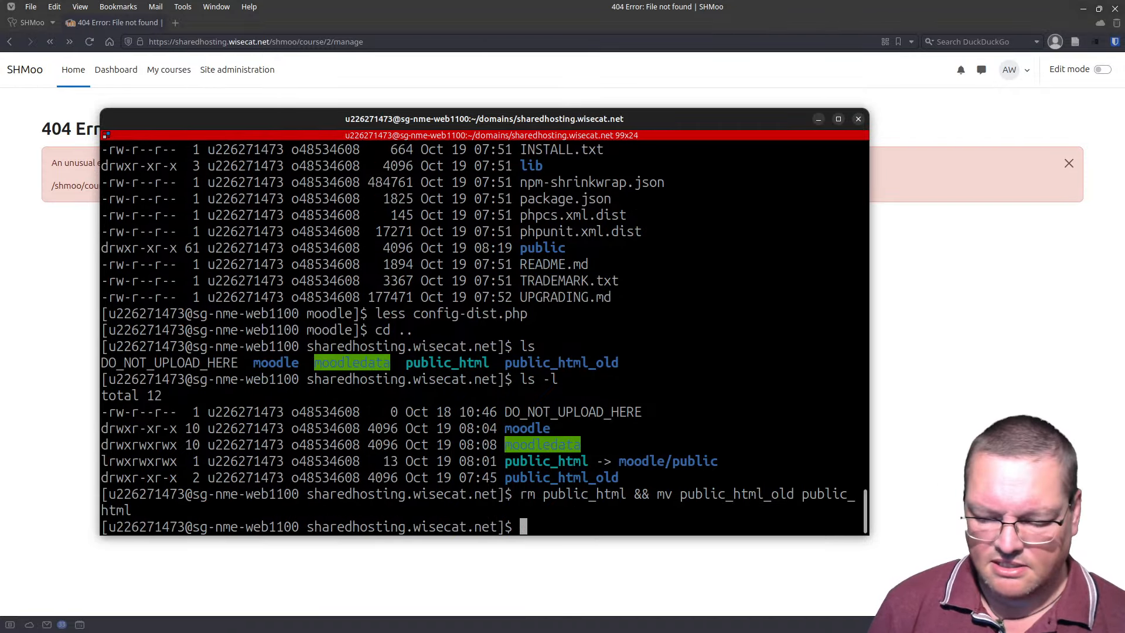
pyautogui.write('ls')
pyautogui.press('Return')
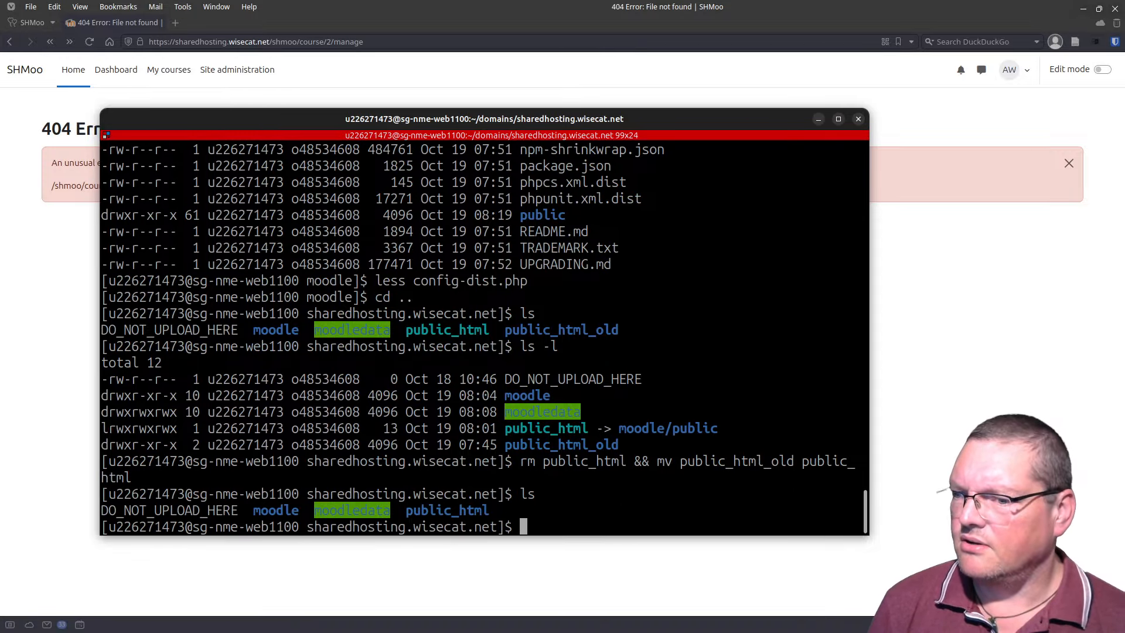
pyautogui.doubleClick(446, 507)
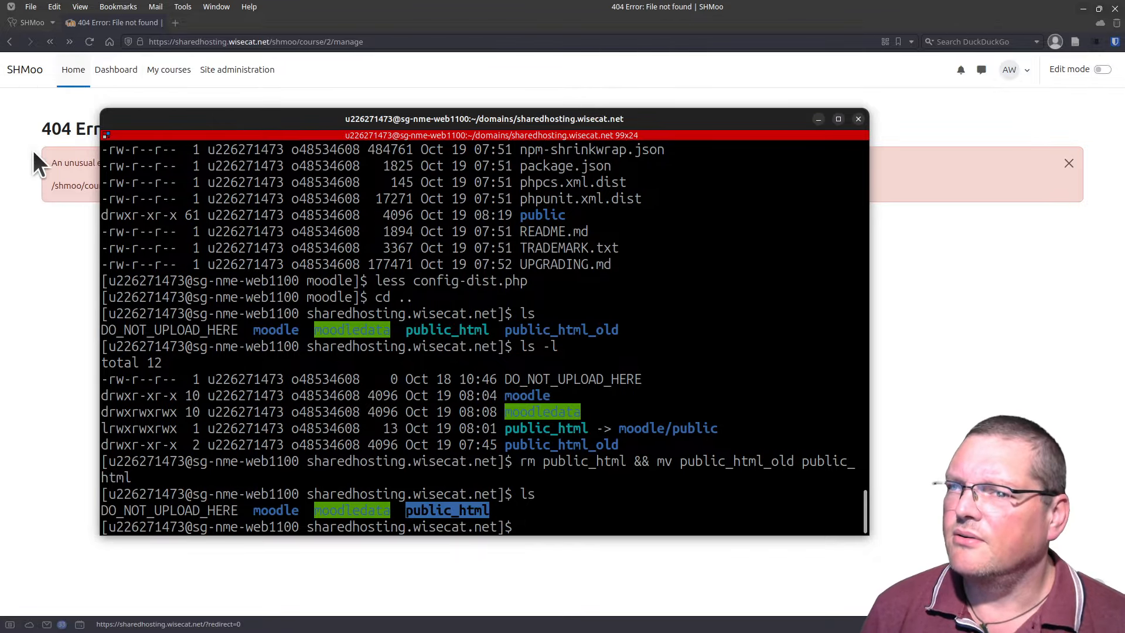
pyautogui.moveTo(175, 113); pyautogui.dragTo(281, 632)
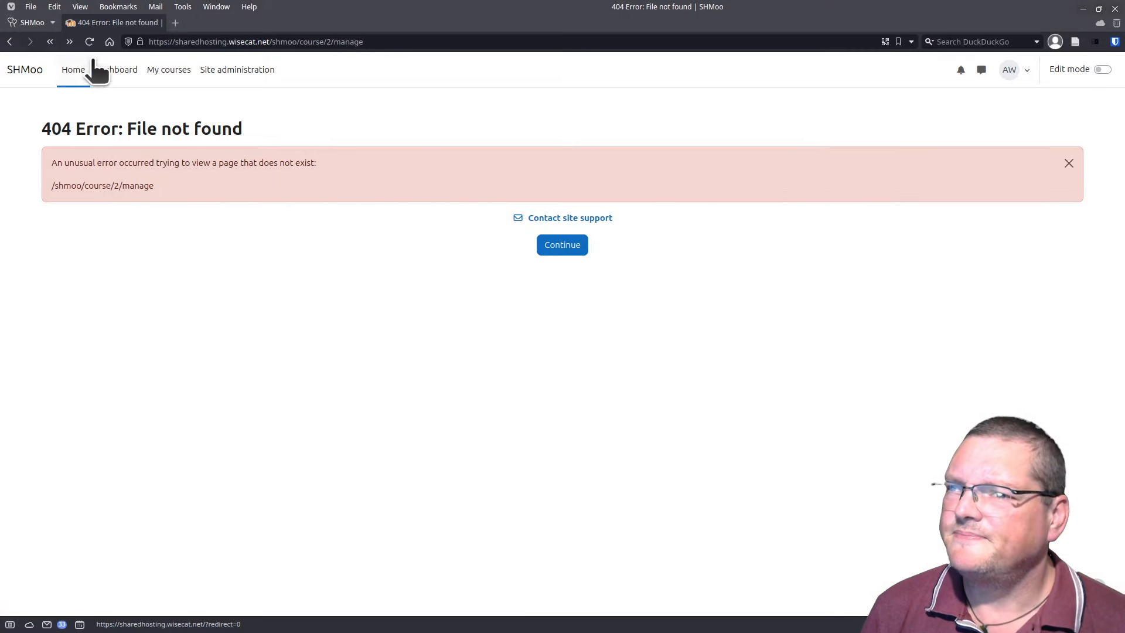
# Step: Reload the course address, which now shows a plain Hello World! page
pyautogui.click(91, 42)
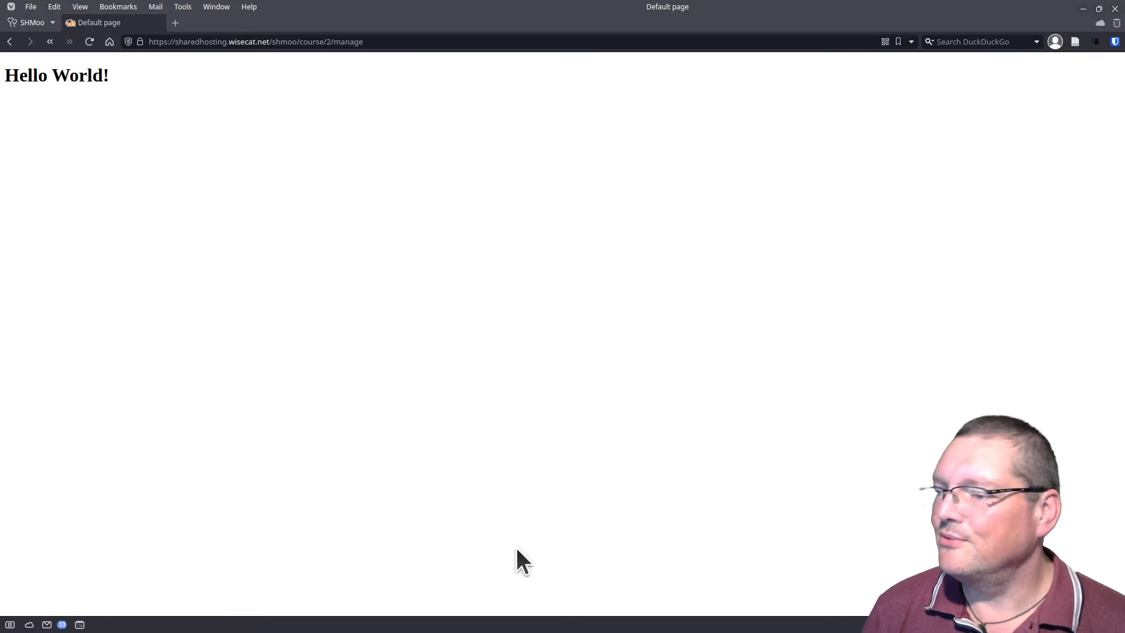
pyautogui.moveTo(507, 631)
pyautogui.mouseDown()
pyautogui.moveTo(500, 240)
pyautogui.moveTo(451, 121)
pyautogui.moveTo(416, 73)
pyautogui.moveTo(492, 632)
pyautogui.mouseUp()
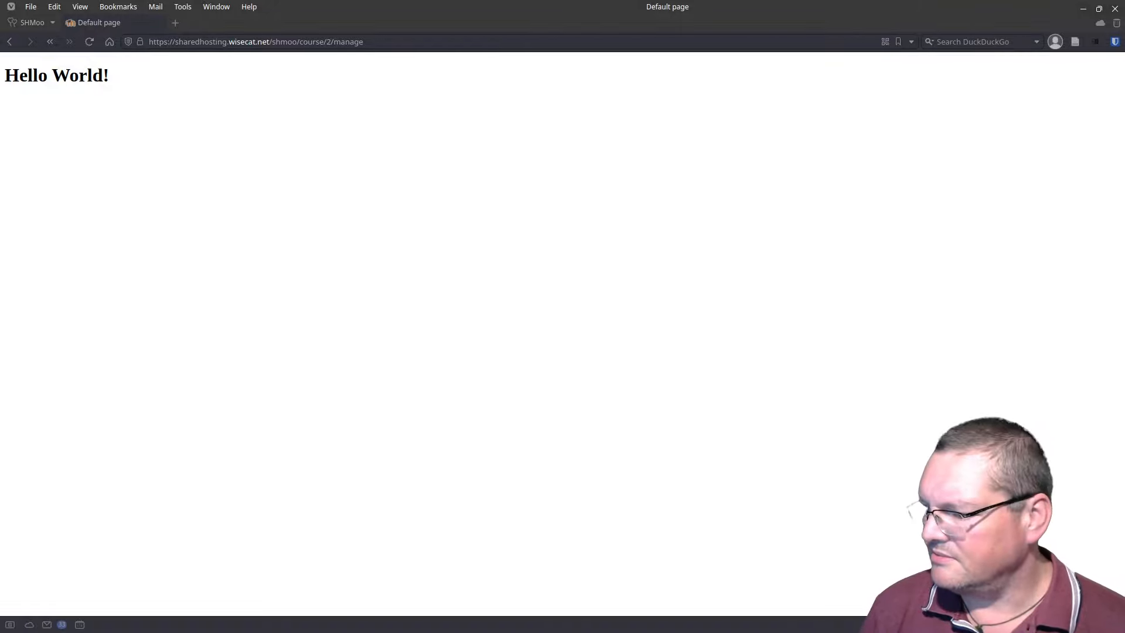
pyautogui.moveTo(732, 632); pyautogui.dragTo(726, 128)
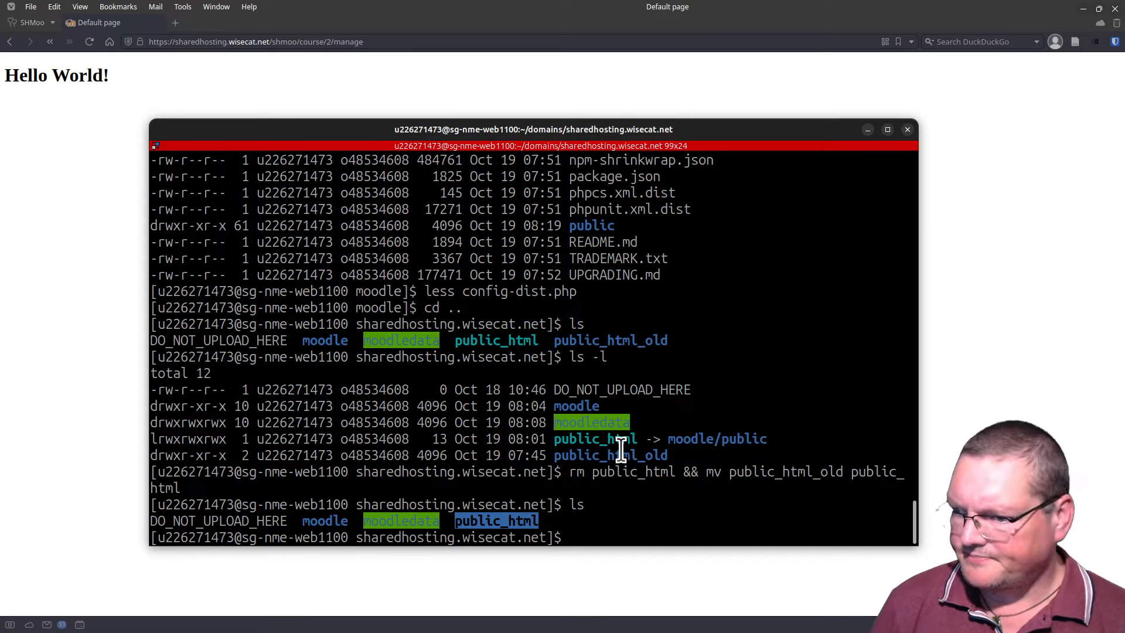
# Step: Enter public_html and list it, showing only index.html, then type ln -s ../moodle/public shmoo
pyautogui.write('c')
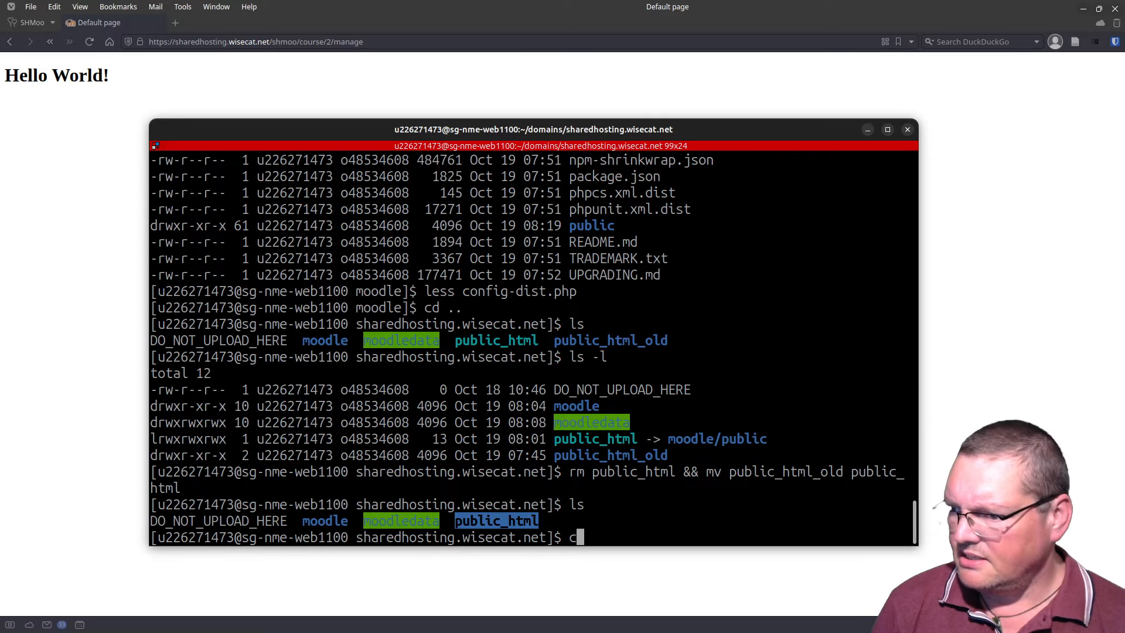
pyautogui.write('d p')
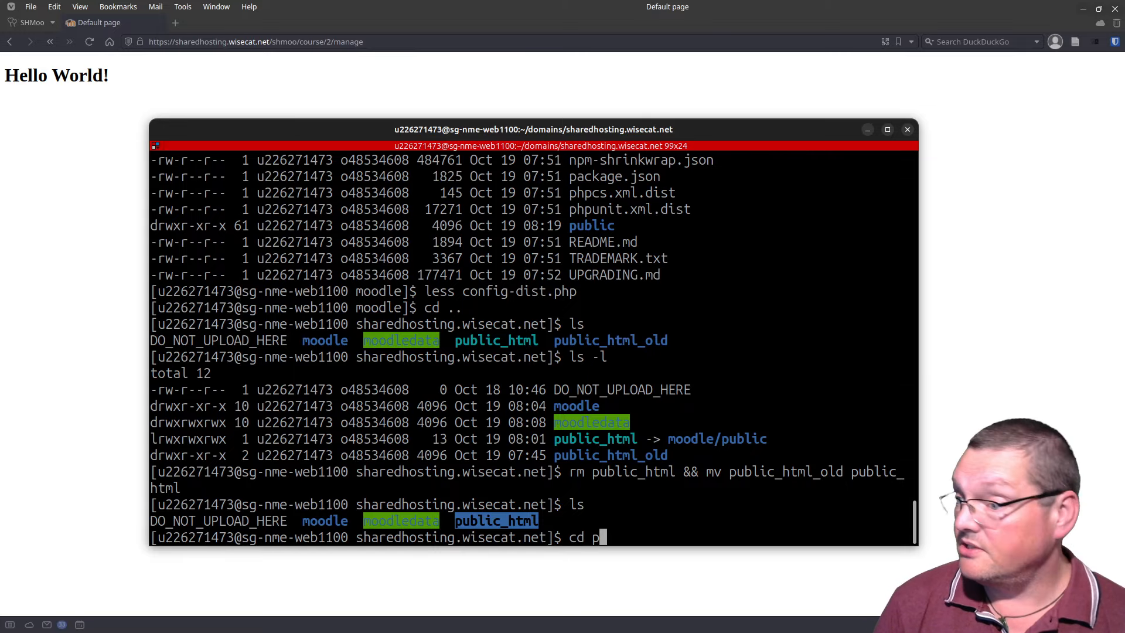
pyautogui.press('Tab')
pyautogui.press('Return')
pyautogui.write('l')
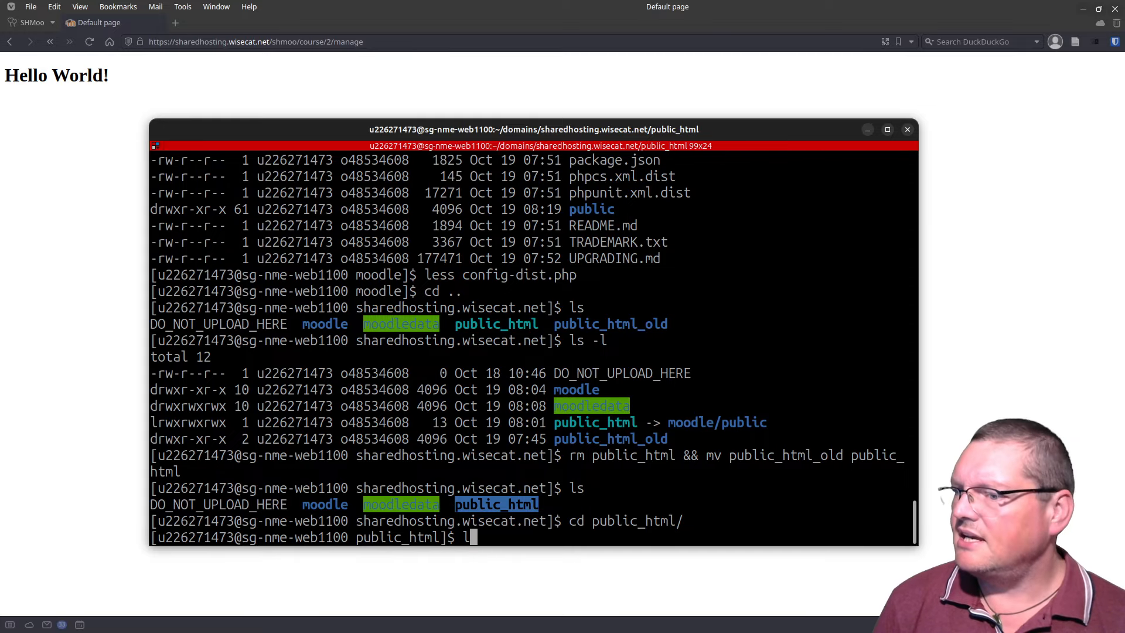
pyautogui.write('s')
pyautogui.press('Return')
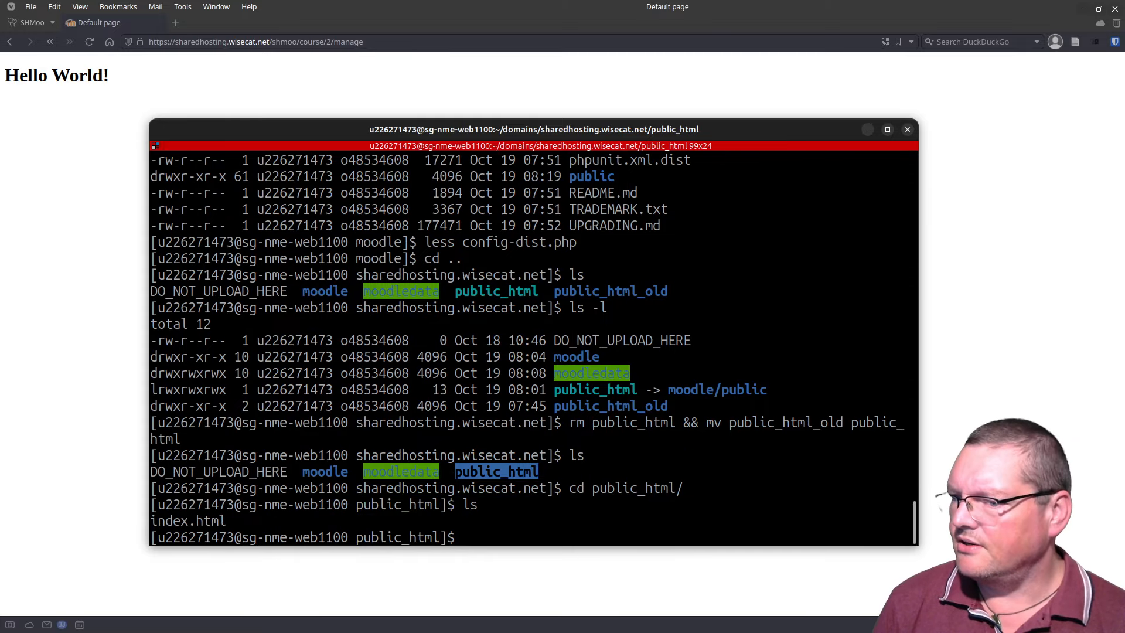
pyautogui.doubleClick(213, 519)
pyautogui.click(213, 520)
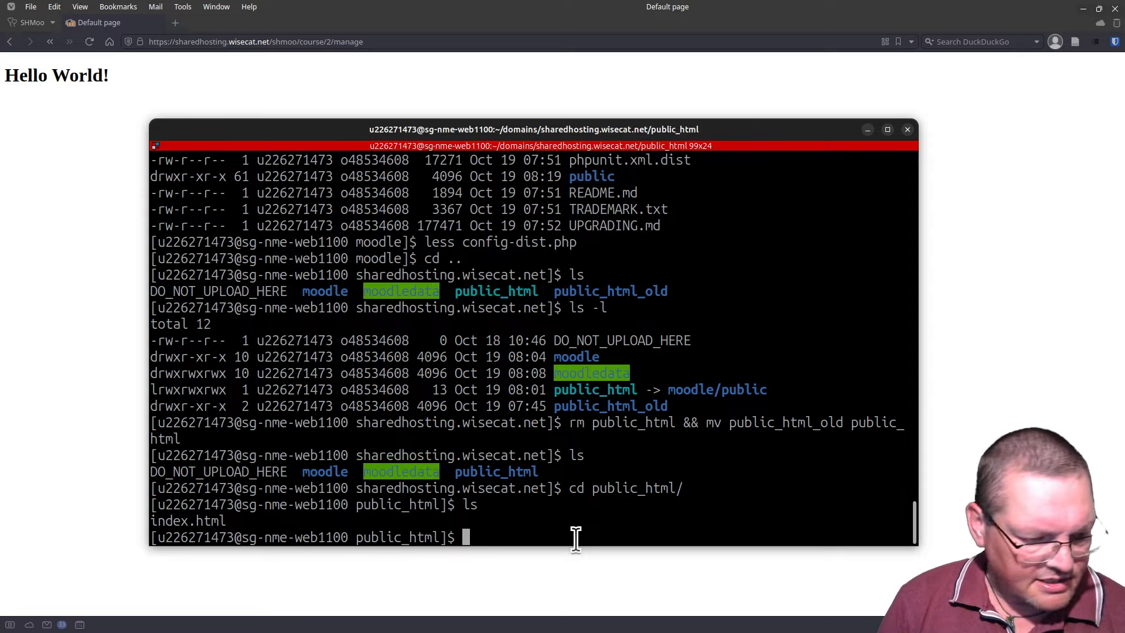
pyautogui.write('ln ')
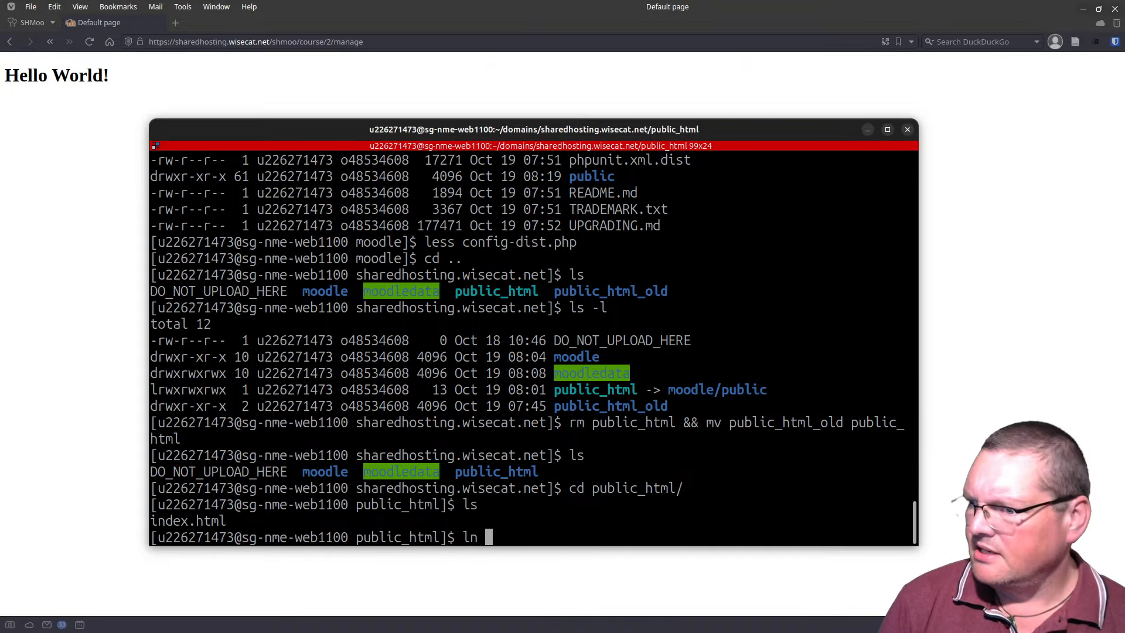
pyautogui.write('-s')
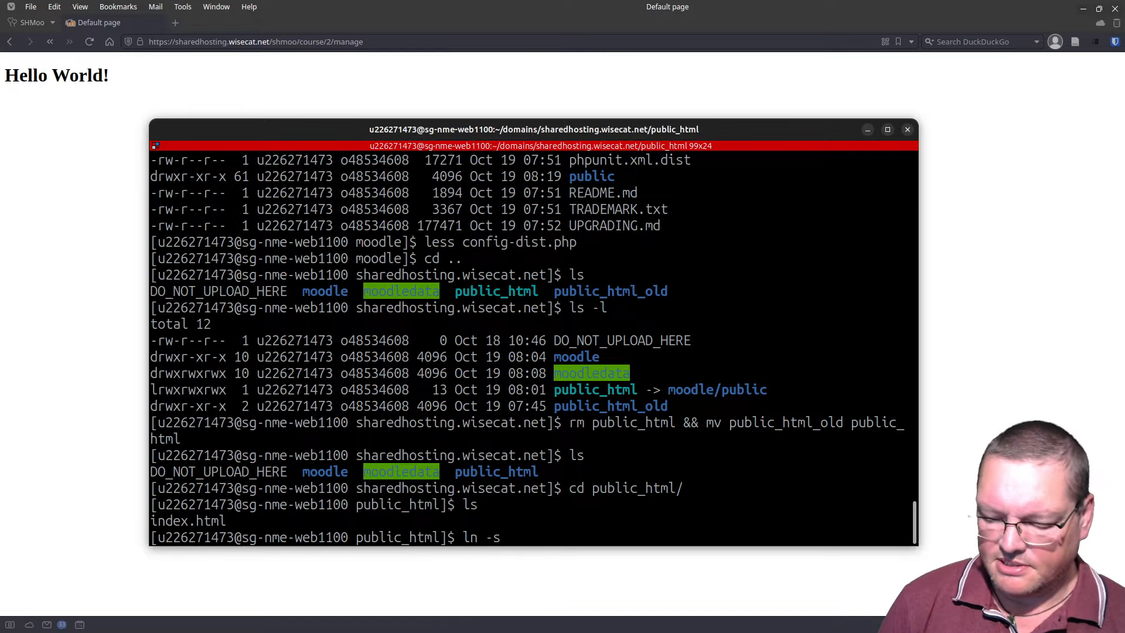
pyautogui.write(' ../')
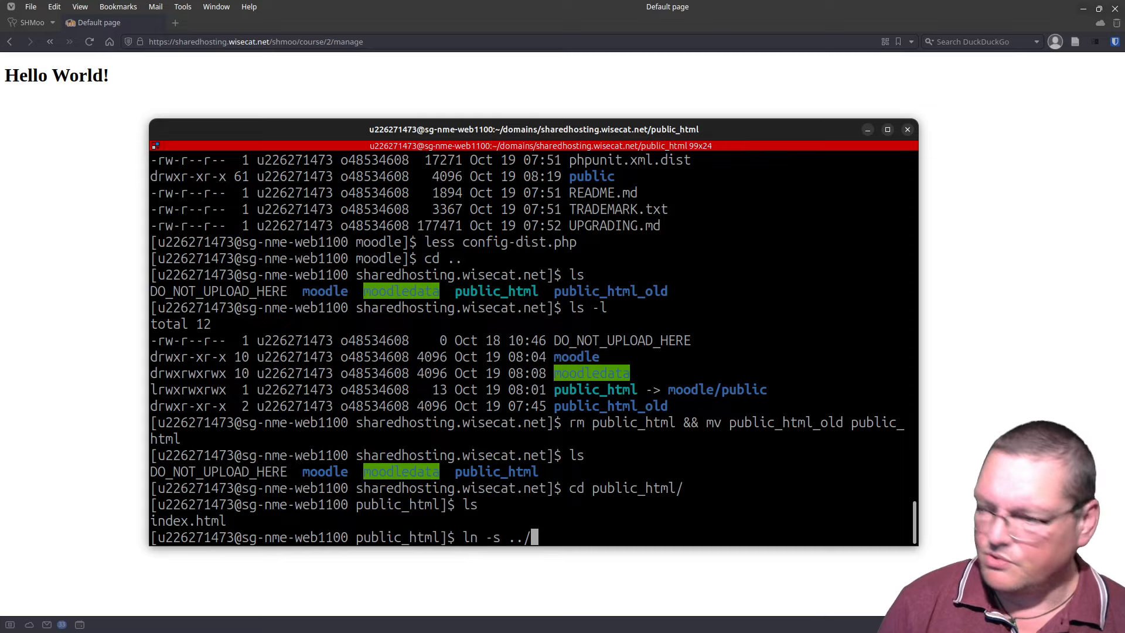
pyautogui.write('moodle/pu')
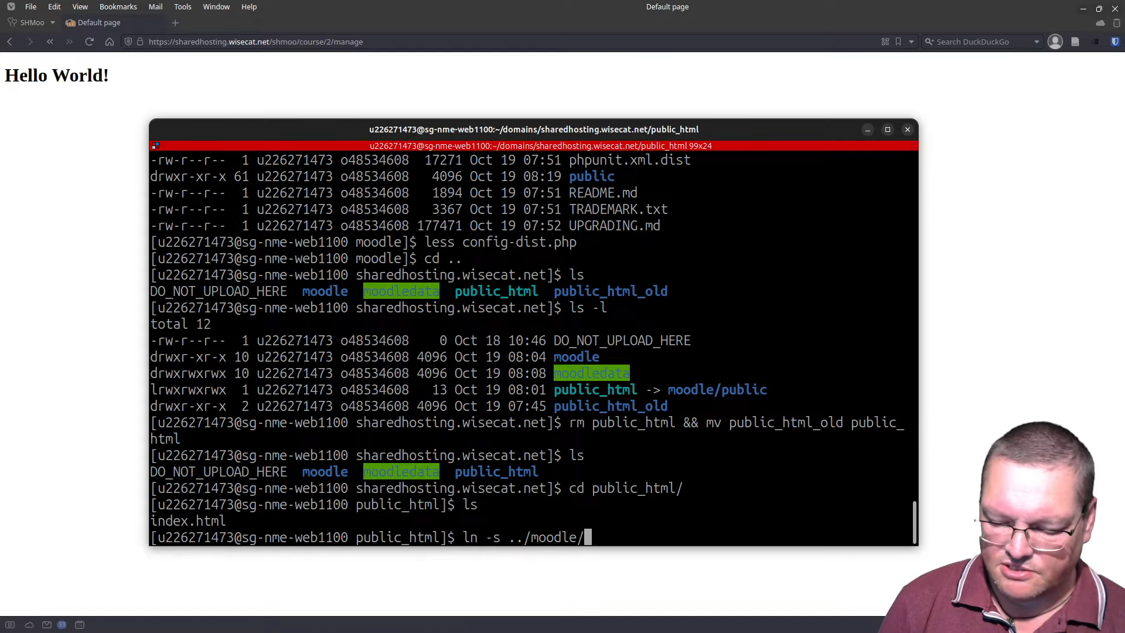
pyautogui.write('blic')
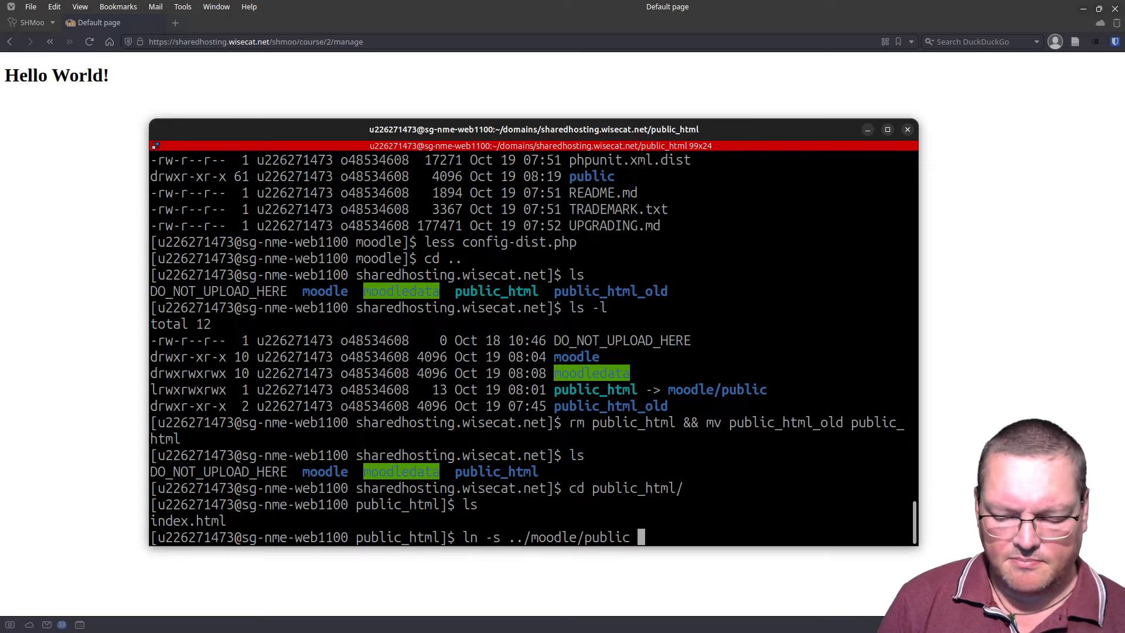
pyautogui.write(' s')
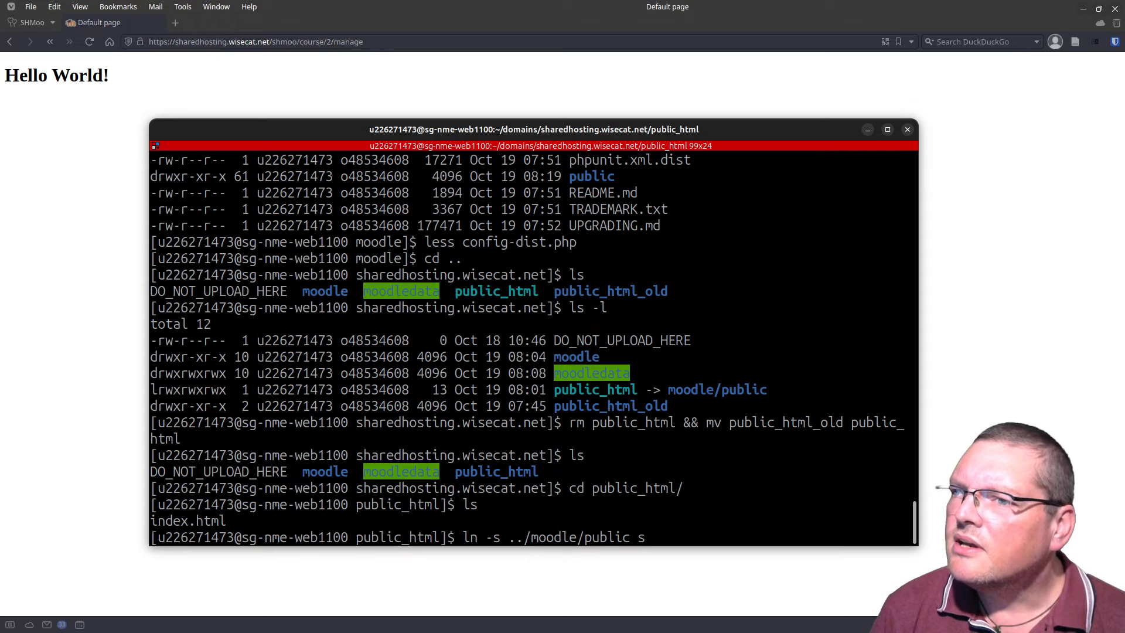
pyautogui.write('hmoo')
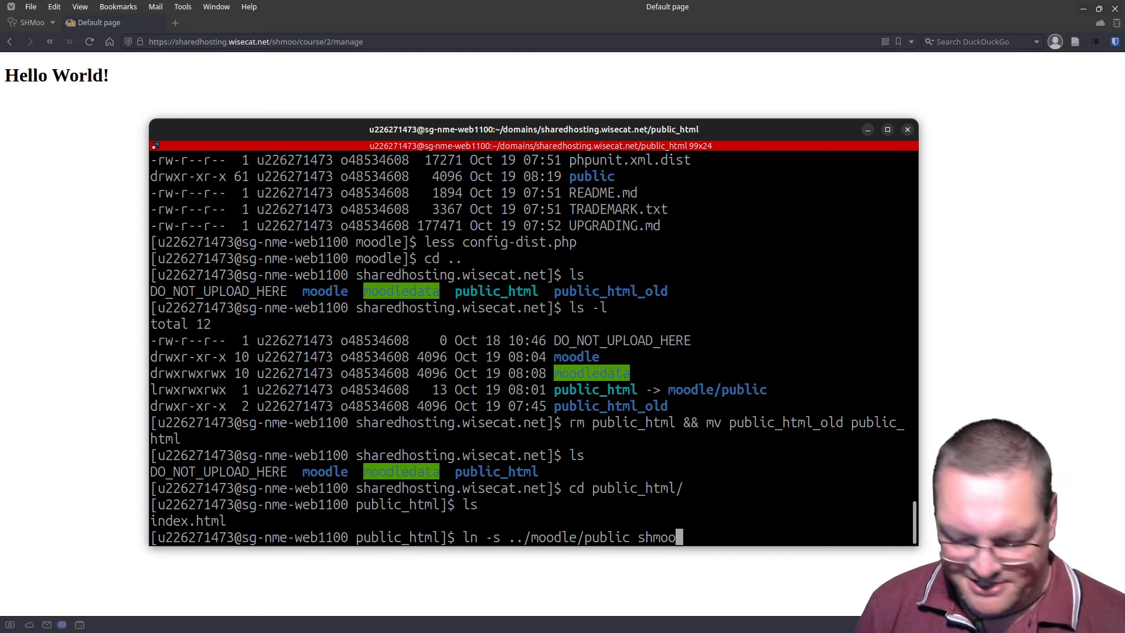
# Step: Create the shmoo symlink to ../moodle/public and verify it with ls -l
pyautogui.press('Return')
pyautogui.write('ls')
pyautogui.press('Return')
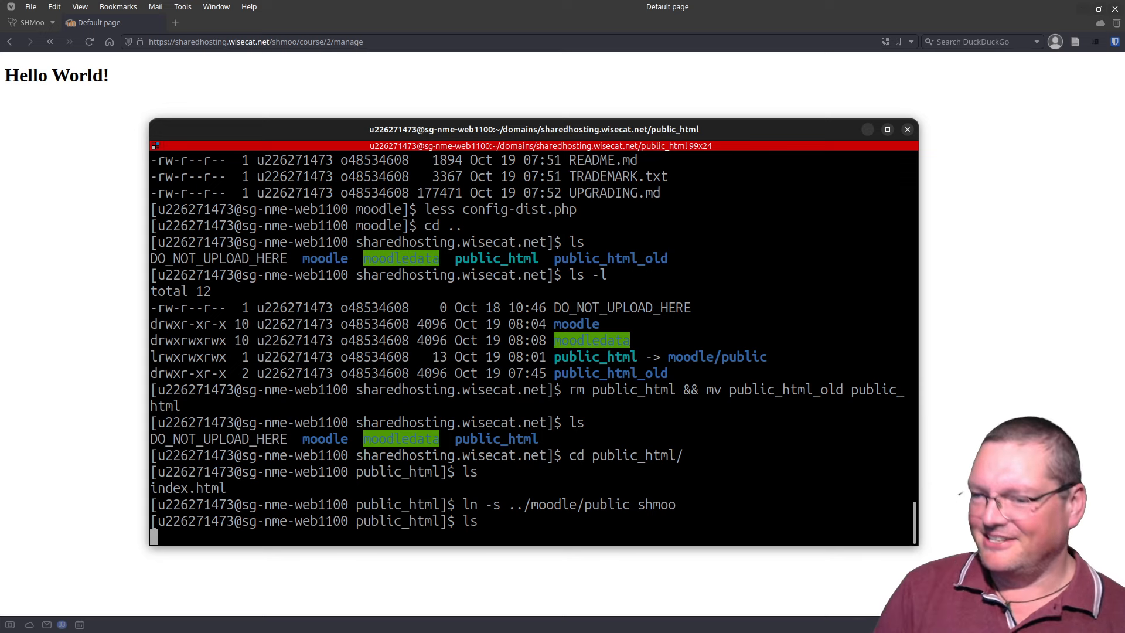
pyautogui.write('ls -l')
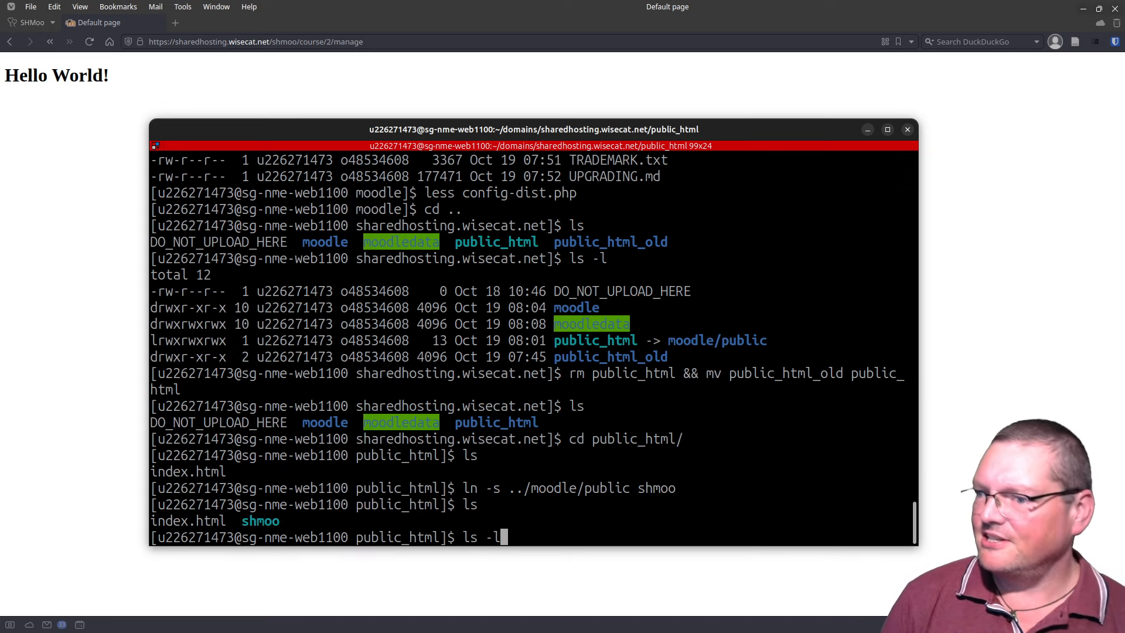
pyautogui.press('Return')
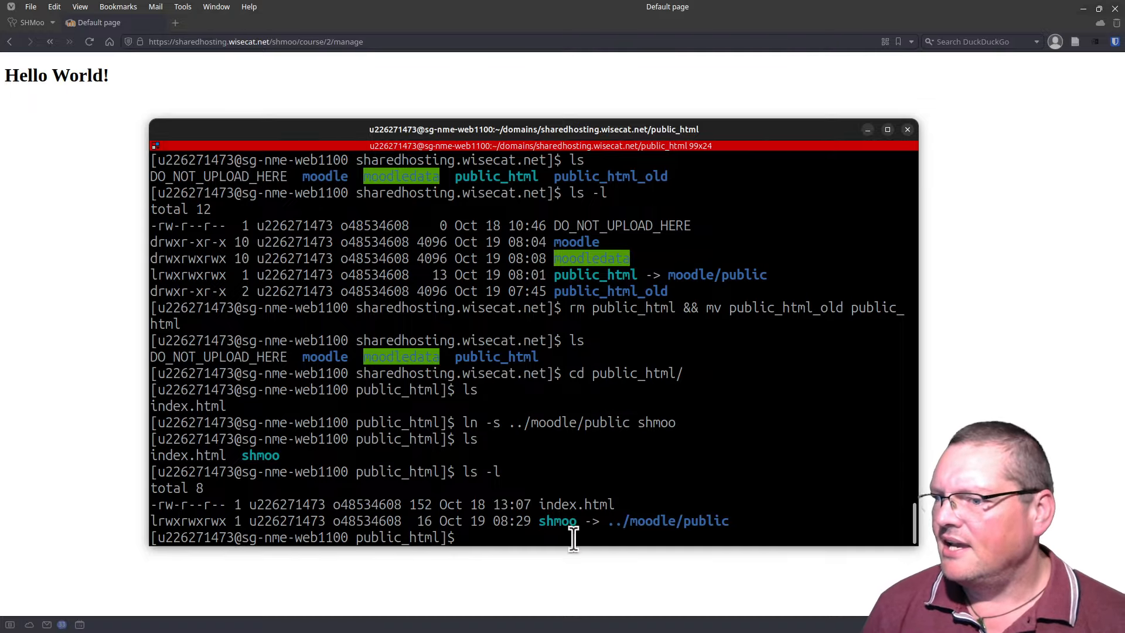
pyautogui.moveTo(347, 121); pyautogui.dragTo(359, 632)
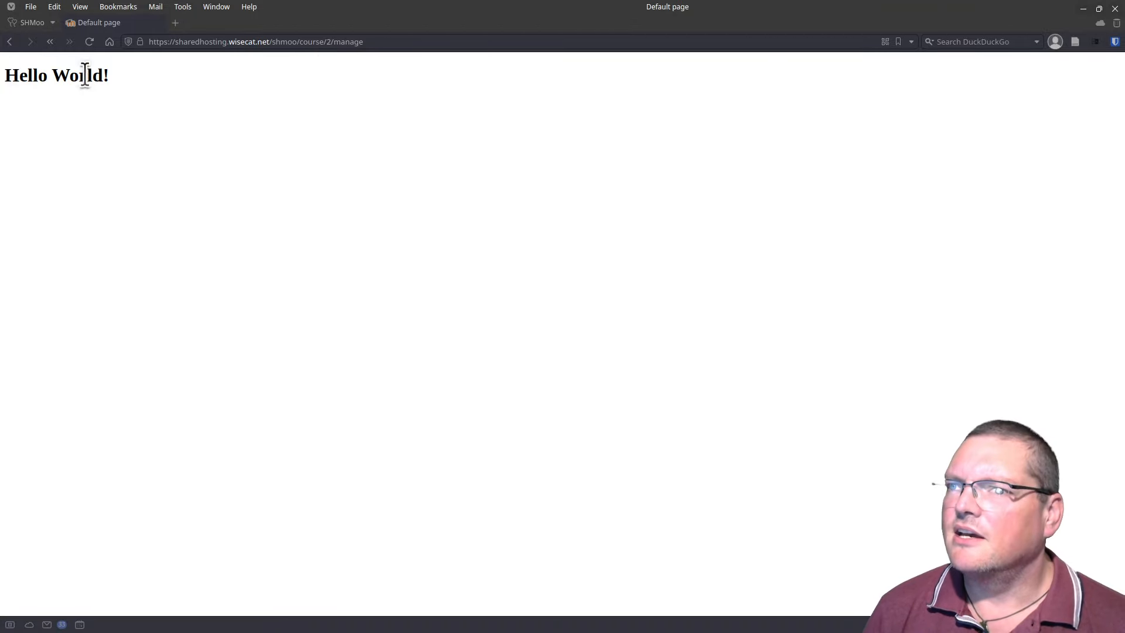
# Step: Reload to get Moodle's own 404 for /shmoo/course/2/manage, highlighting the missing path
pyautogui.click(88, 43)
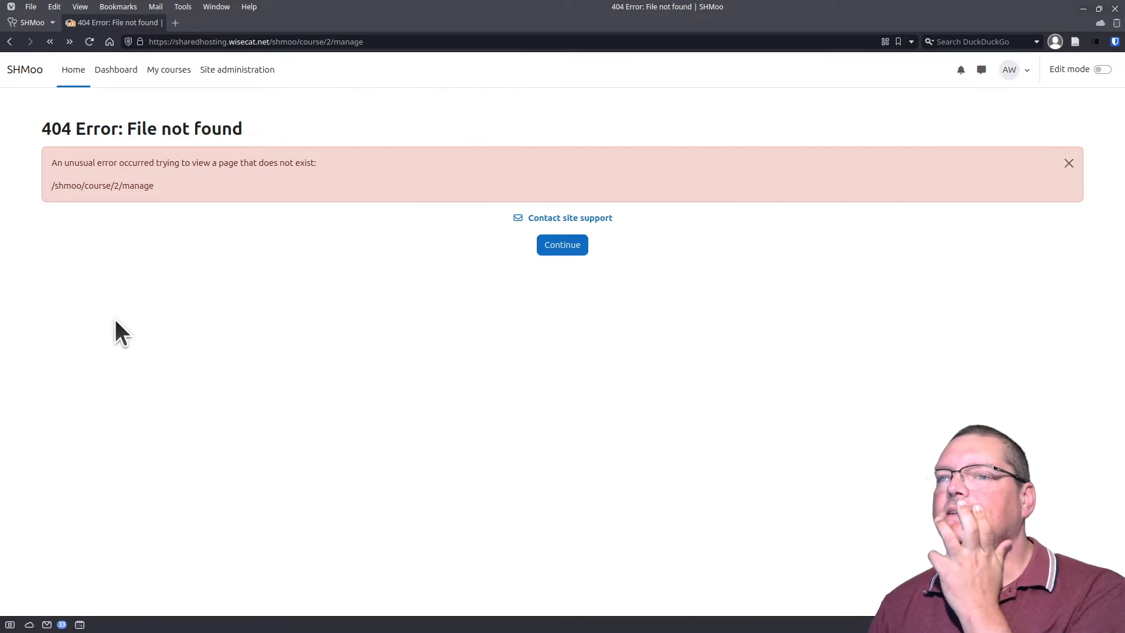
pyautogui.tripleClick(108, 190)
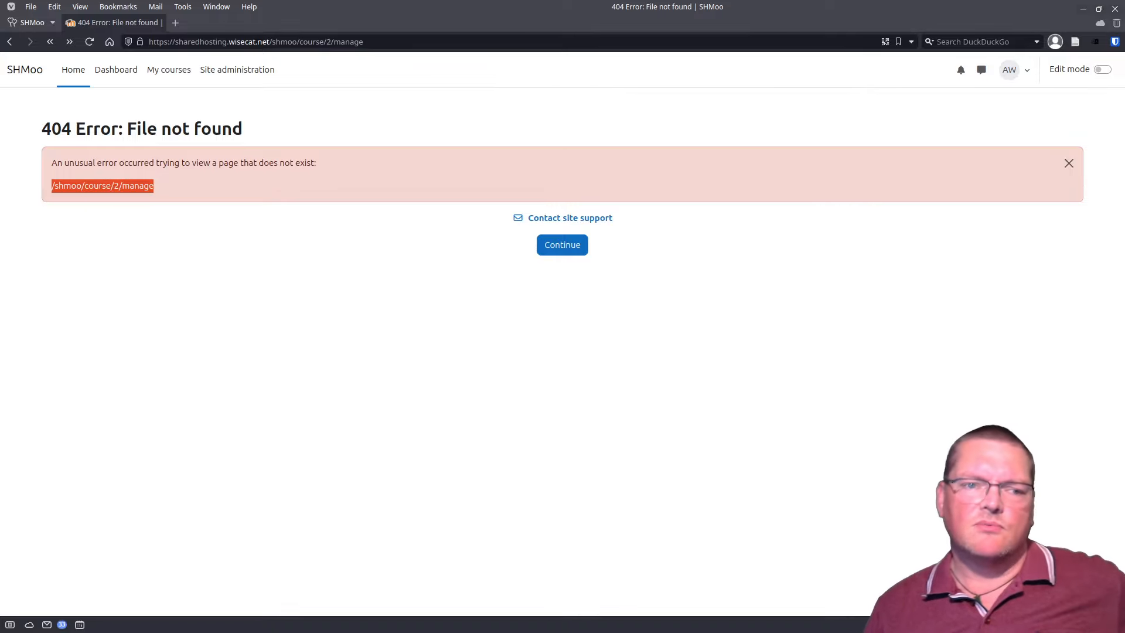
pyautogui.hotkey('alt', 'Tab')
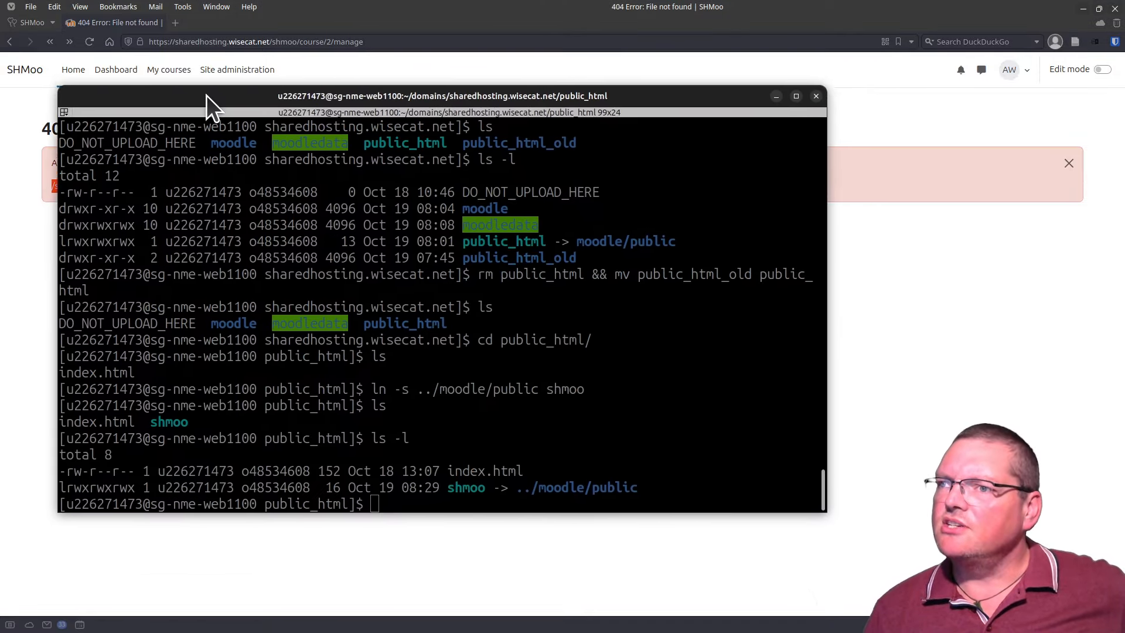
# Step: Move from public_html into the moodle folder and list its contents
pyautogui.click(750, 366)
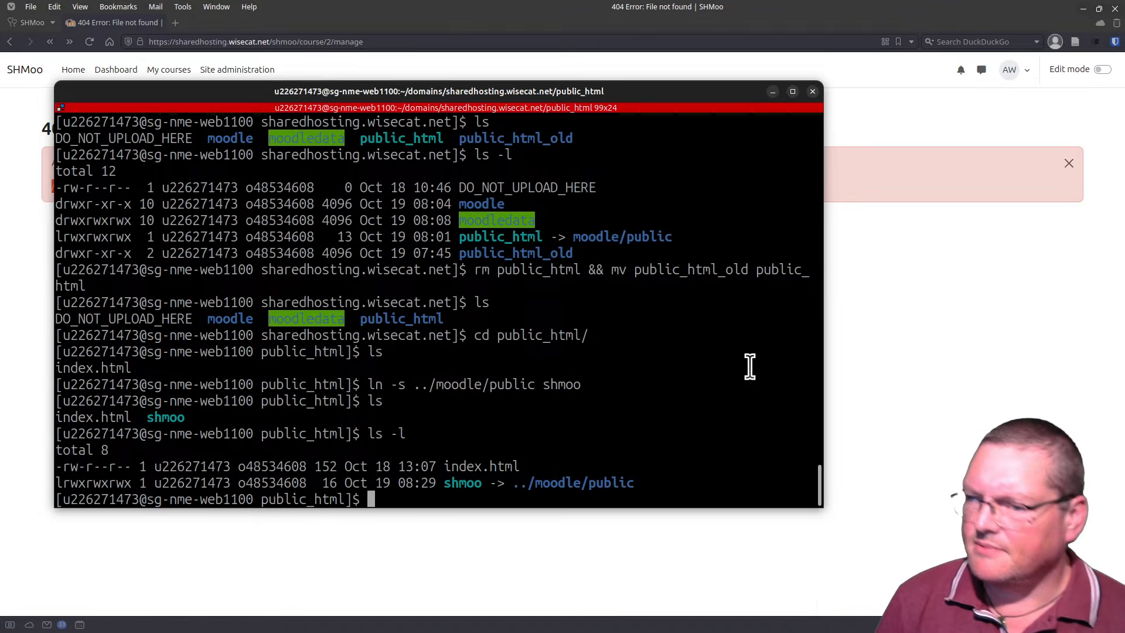
pyautogui.write('cd ..')
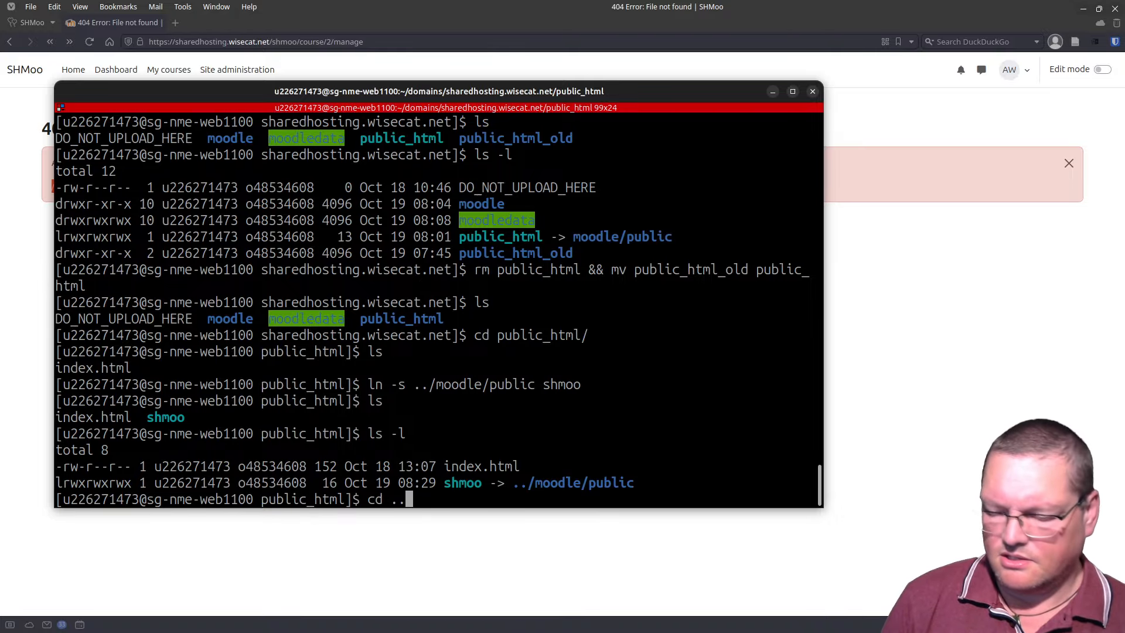
pyautogui.press('Return')
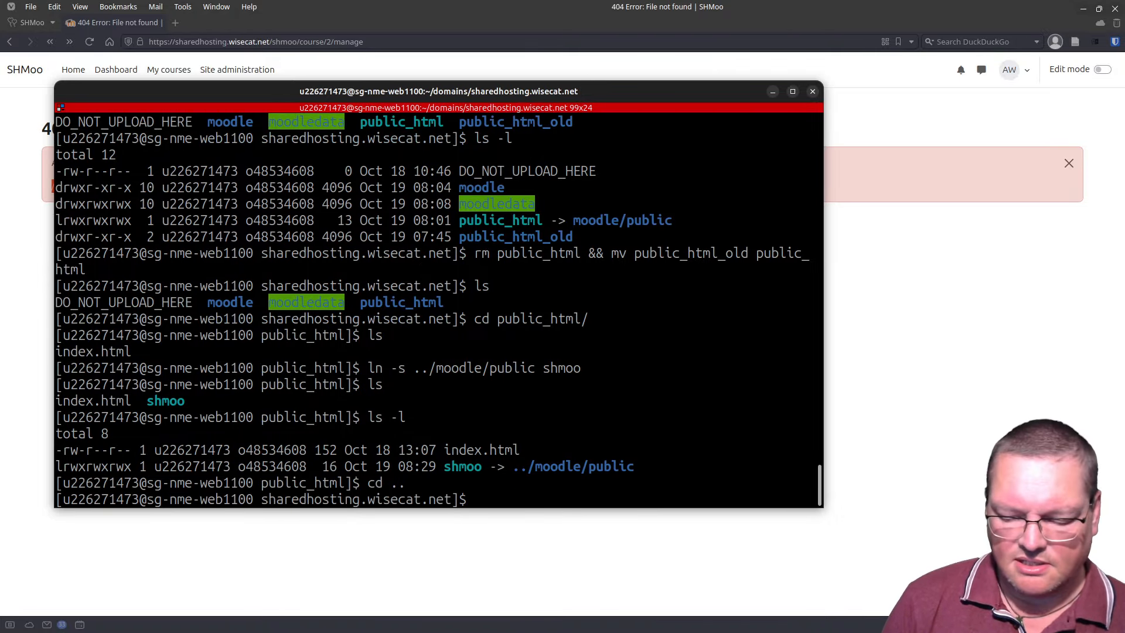
pyautogui.write('cd mood')
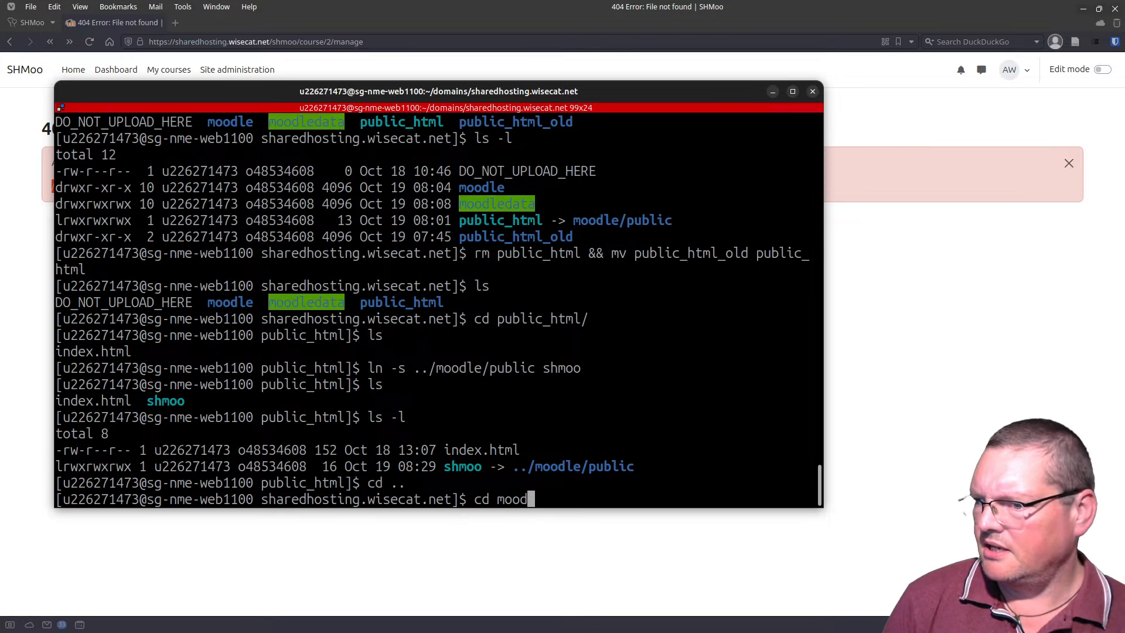
pyautogui.write('le')
pyautogui.press('Return')
pyautogui.write('l')
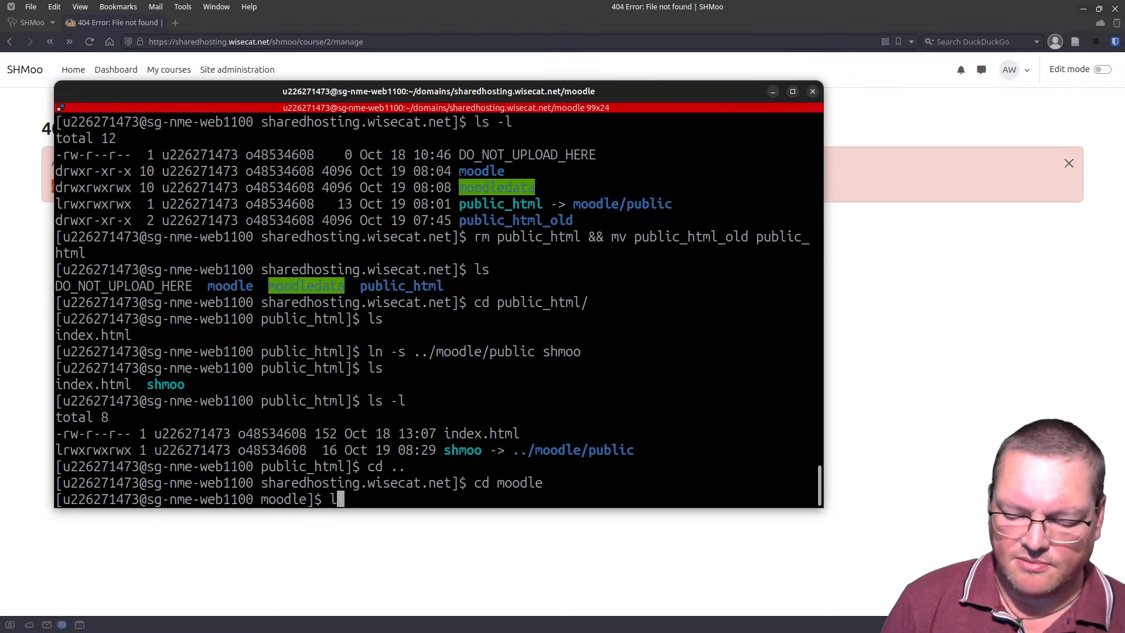
pyautogui.write('s')
pyautogui.press('Return')
pyautogui.write('nano co')
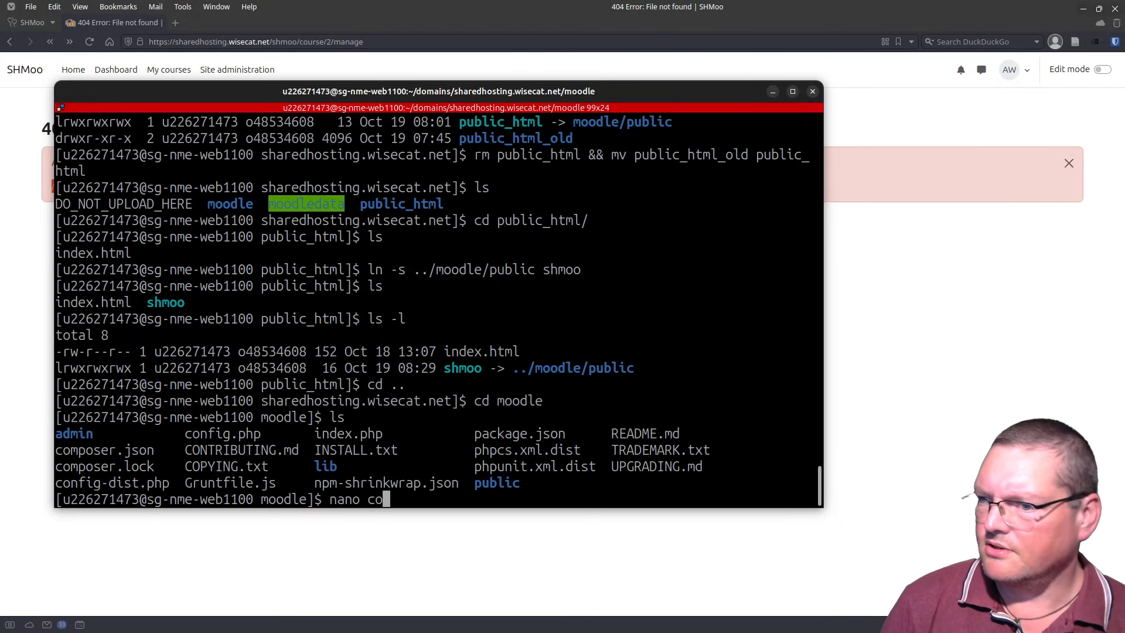
pyautogui.write('nfig,')
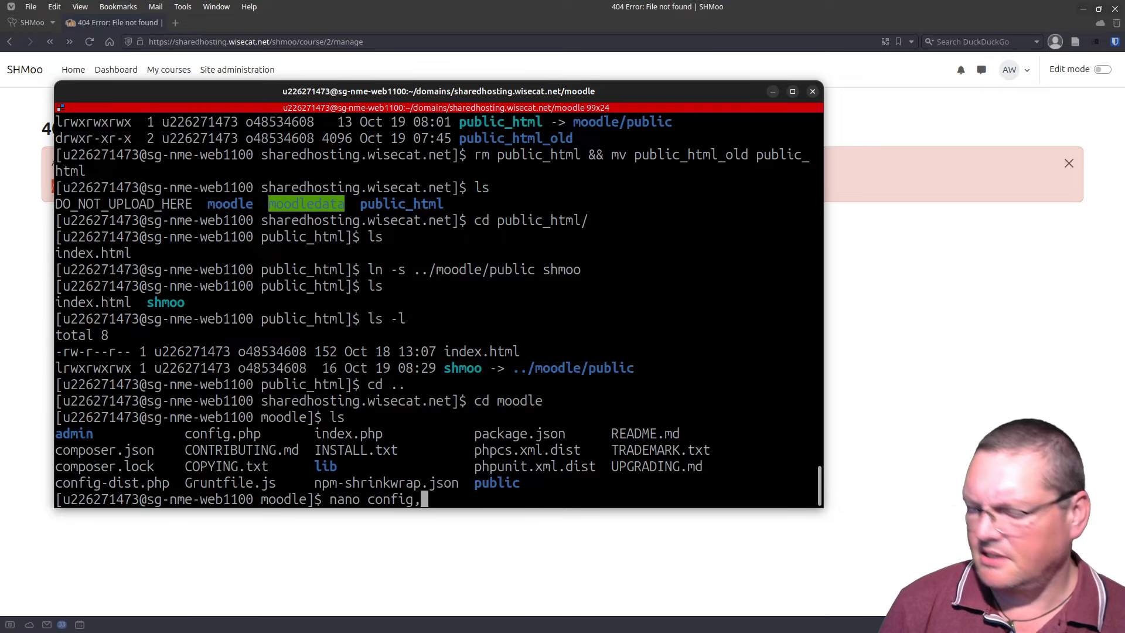
pyautogui.press('BackSpace')
pyautogui.write('.php')
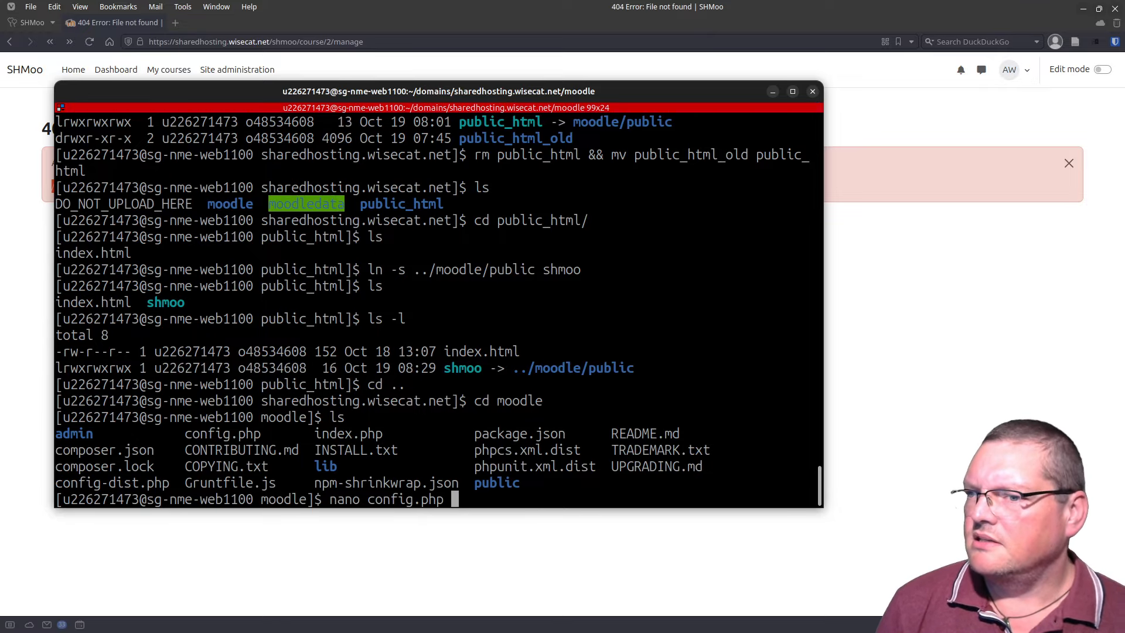
pyautogui.press('Return')
pyautogui.press('Down')
pyautogui.press('Down')
pyautogui.press('Down')
pyautogui.press('Down')
pyautogui.press('Down')
pyautogui.press('Down')
pyautogui.press('Down')
pyautogui.press('Down')
pyautogui.press('Down')
pyautogui.press('Down')
pyautogui.press('Down')
pyautogui.press('Down')
pyautogui.press('Down')
pyautogui.press('Down')
pyautogui.press('Down')
pyautogui.press('Down')
pyautogui.press('Down')
pyautogui.press('Down')
pyautogui.press('Down')
pyautogui.press('Down')
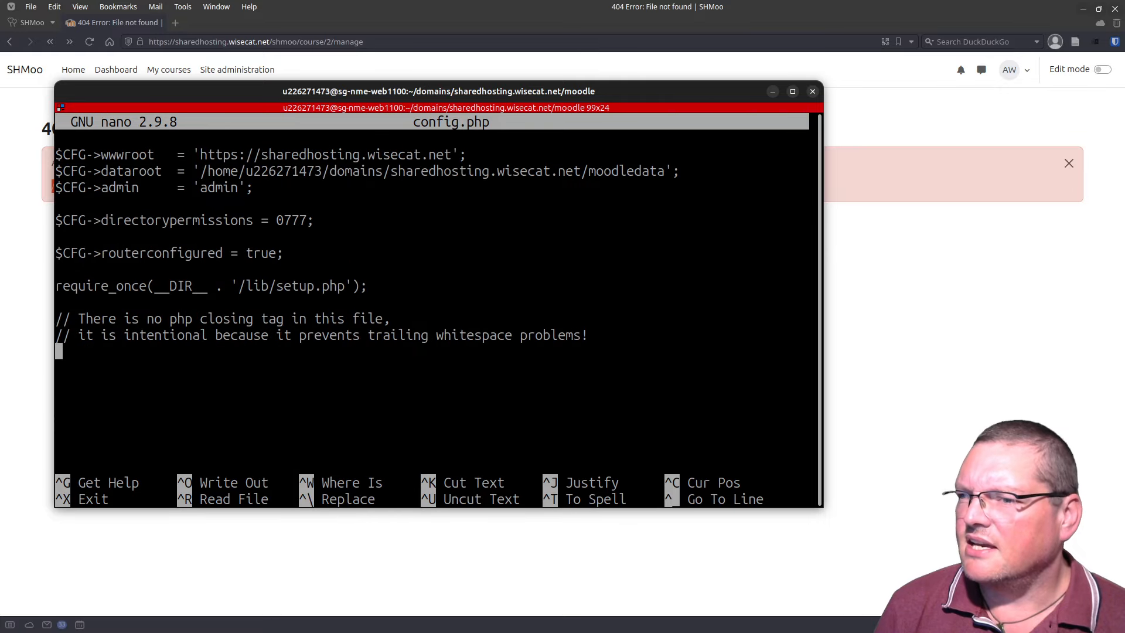
pyautogui.press('Up')
pyautogui.press('Up')
pyautogui.press('Up')
pyautogui.press('Up')
pyautogui.press('Up')
pyautogui.press('Up')
pyautogui.press('Up')
pyautogui.press('Up')
pyautogui.press('Up')
pyautogui.press('Up')
pyautogui.press('Up')
pyautogui.press('Up')
pyautogui.press('Up')
pyautogui.press('Up')
pyautogui.press('Down')
pyautogui.press('Down')
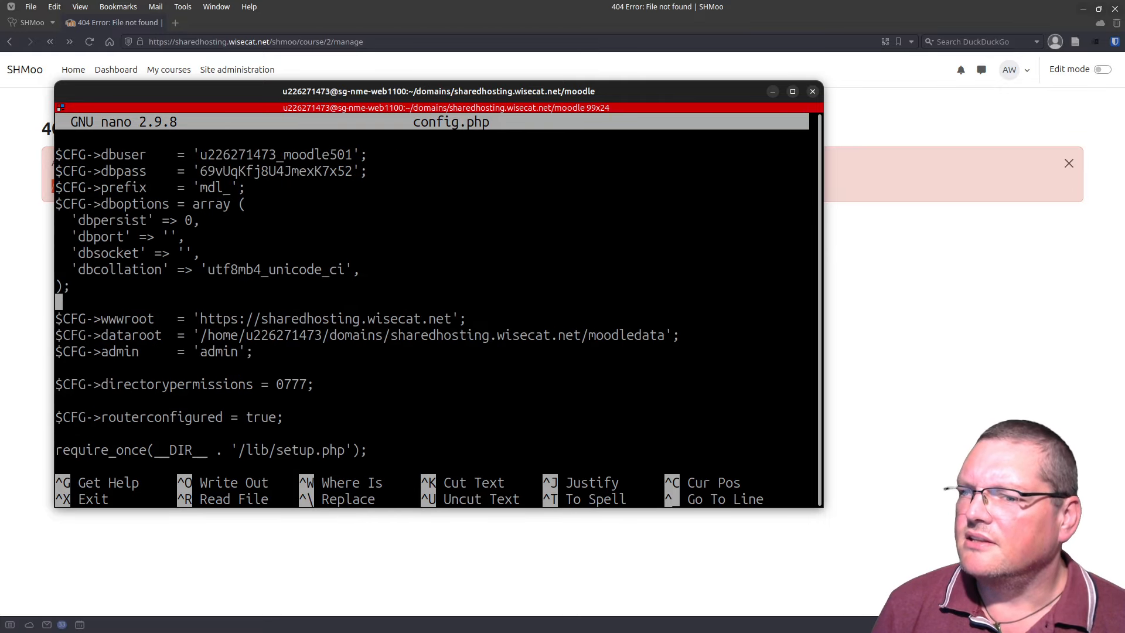
pyautogui.press('End')
pyautogui.press('Left')
pyautogui.press('Left')
pyautogui.press('Left')
pyautogui.press('Left')
pyautogui.press('Left')
pyautogui.press('Left')
pyautogui.press('Left')
pyautogui.press('Left')
pyautogui.press('Left')
pyautogui.press('Left')
pyautogui.press('Left')
pyautogui.press('Left')
pyautogui.press('Left')
pyautogui.press('Left')
pyautogui.press('Left')
pyautogui.press('Left')
pyautogui.press('Left')
pyautogui.press('Left')
pyautogui.press('Left')
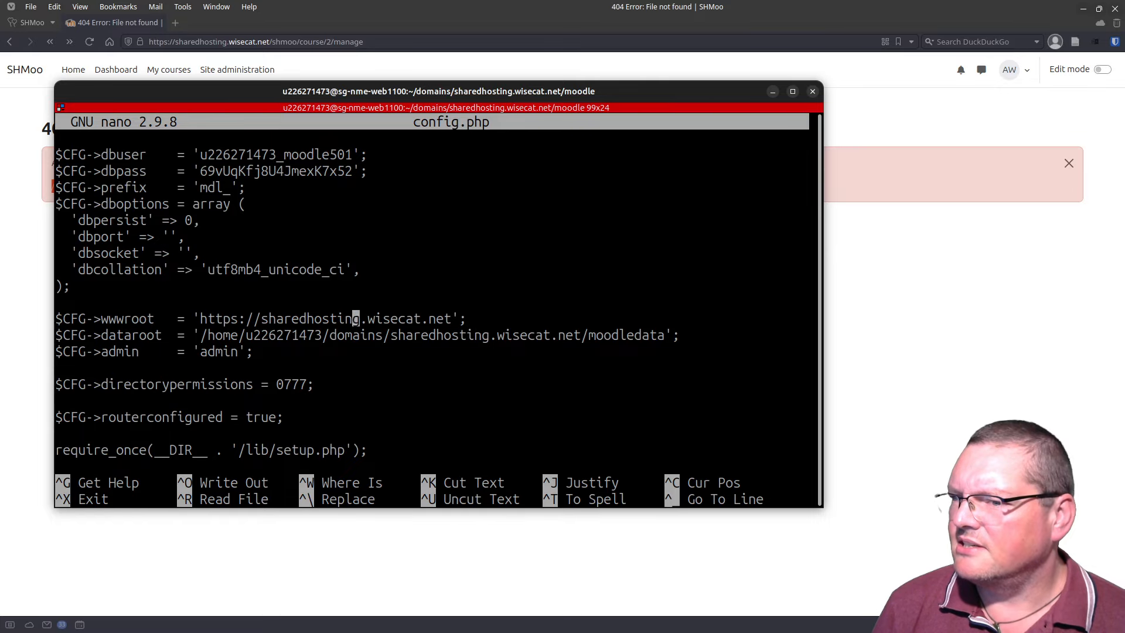
pyautogui.press('Right')
pyautogui.press('Right')
pyautogui.press('Right')
pyautogui.press('Right')
pyautogui.press('Right')
pyautogui.press('Right')
pyautogui.press('Right')
pyautogui.press('Right')
pyautogui.press('Right')
pyautogui.press('Right')
pyautogui.press('Right')
pyautogui.press('Right')
pyautogui.press('Right')
pyautogui.press('Right')
pyautogui.press('Right')
pyautogui.press('Right')
pyautogui.press('Right')
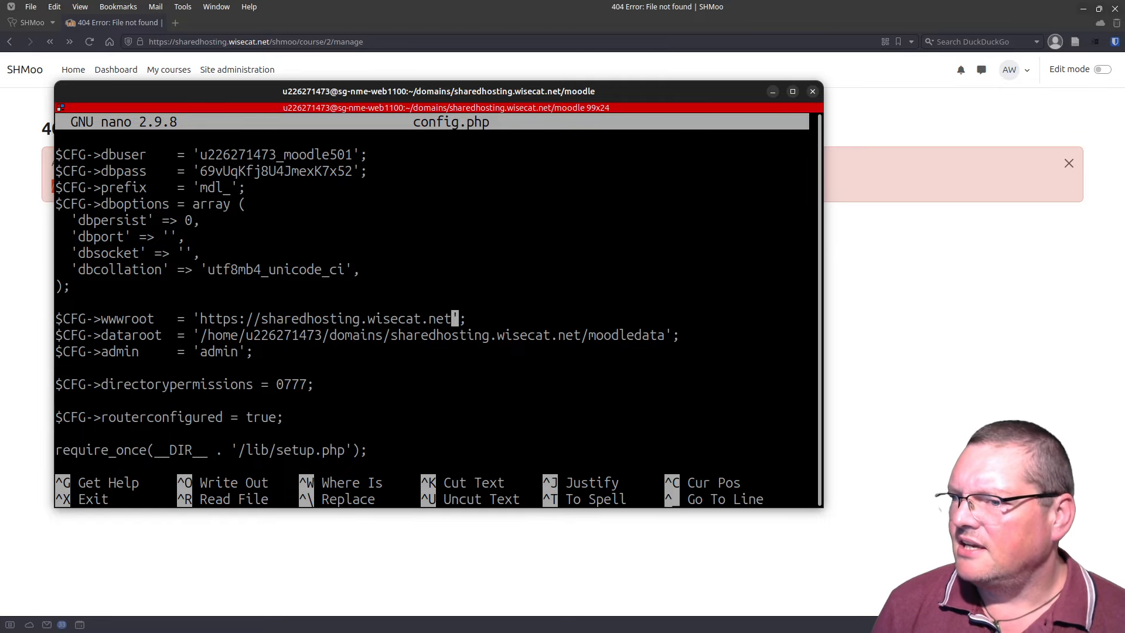
pyautogui.write('/shmoo')
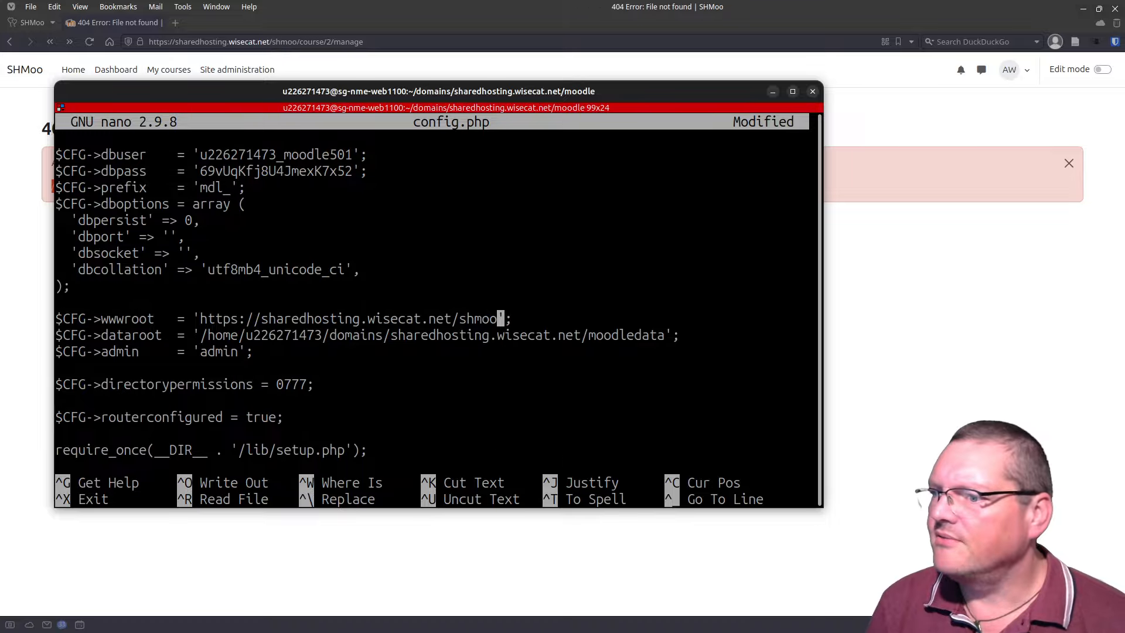
pyautogui.hotkey('ctrl', 'o')
pyautogui.press('Return')
pyautogui.moveTo(673, 94); pyautogui.dragTo(687, 632)
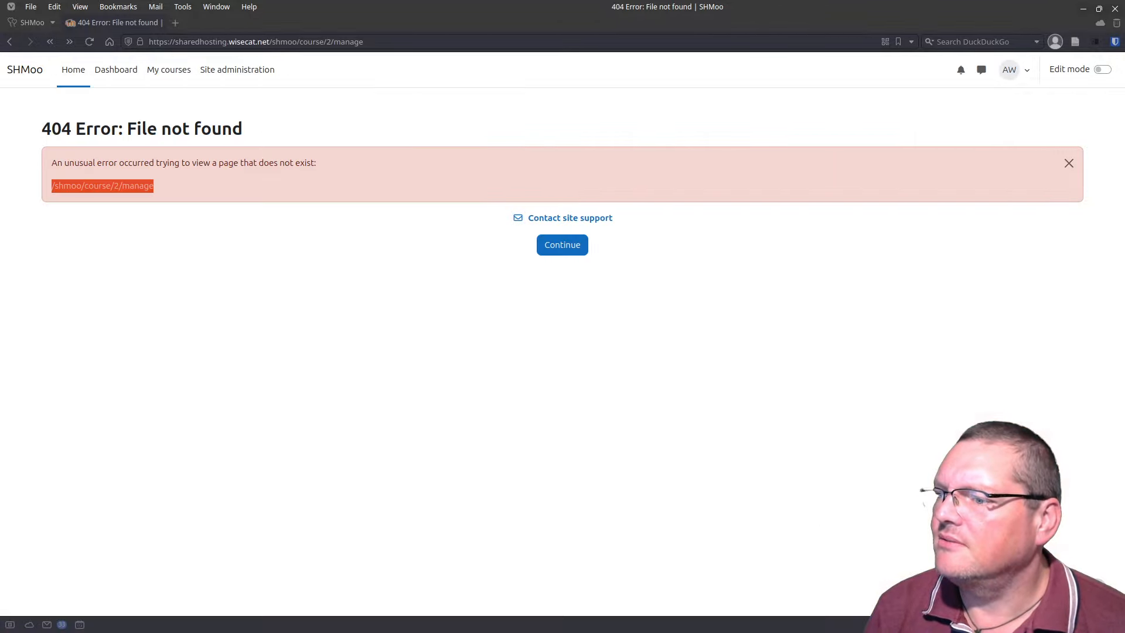
# Step: Reload /shmoo/course/2/manage to show Test Course administration, then bring back the terminal
pyautogui.click(90, 41)
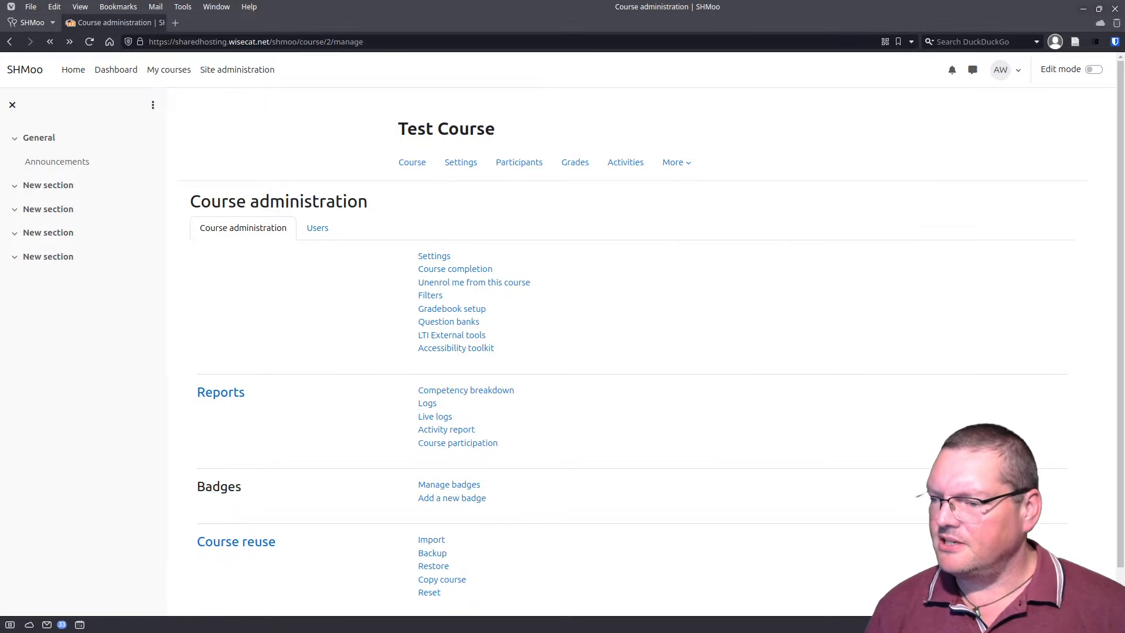
pyautogui.moveTo(715, 632); pyautogui.dragTo(677, 111)
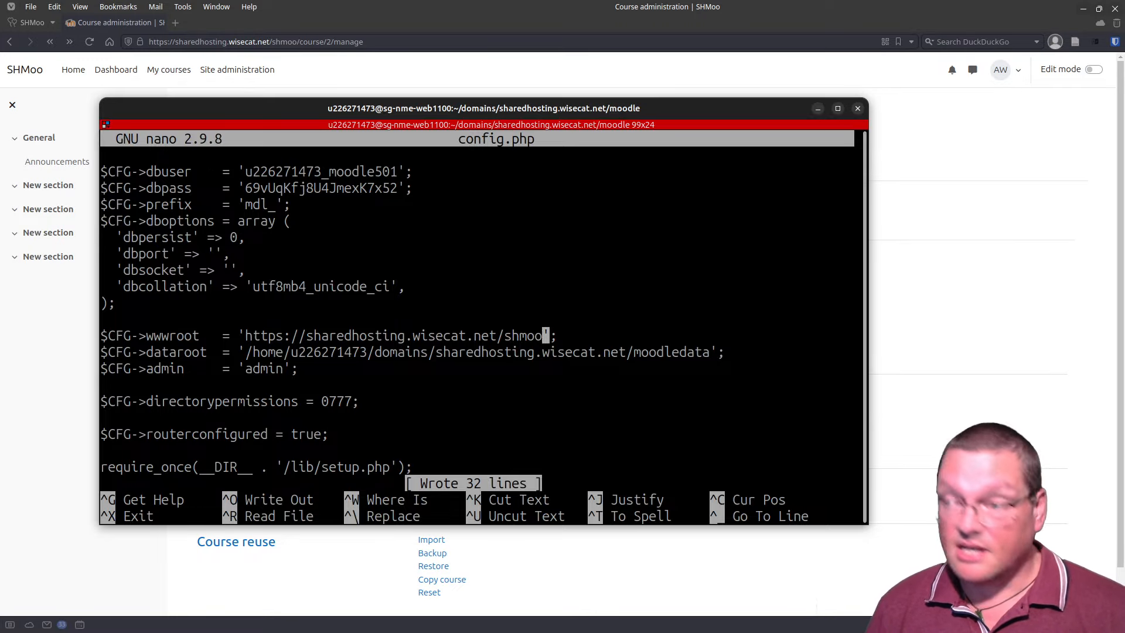
# Step: Close config.php, open public/.htaccess, and prefix the RewriteRule target with shmoo/
pyautogui.hotkey('ctrl', 'x')
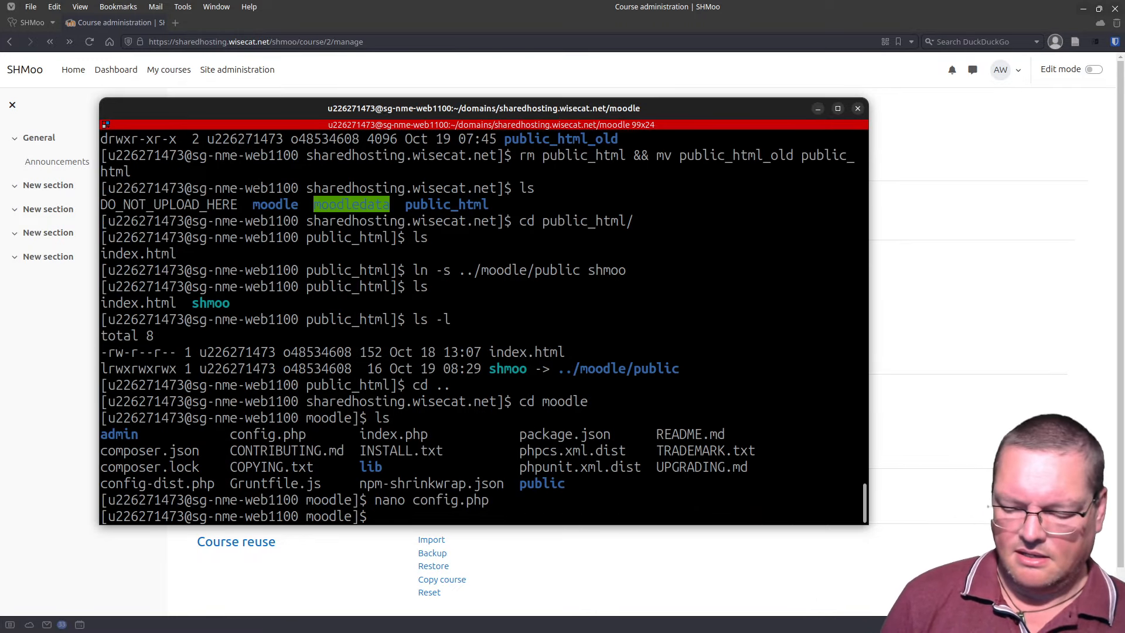
pyautogui.write('nano p')
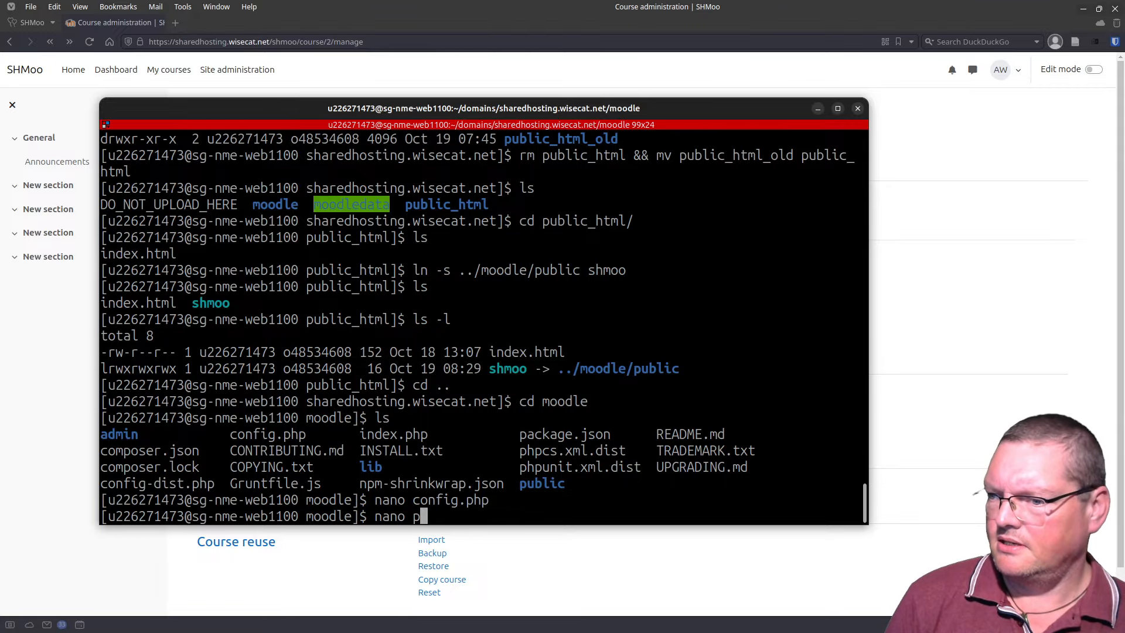
pyautogui.write('u')
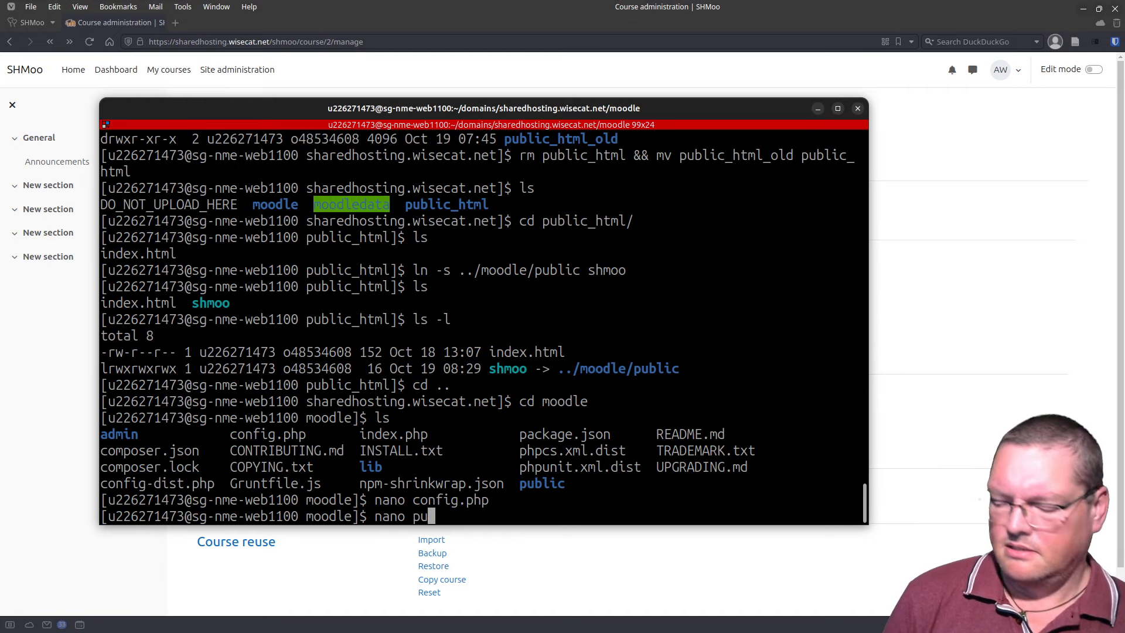
pyautogui.press('Tab')
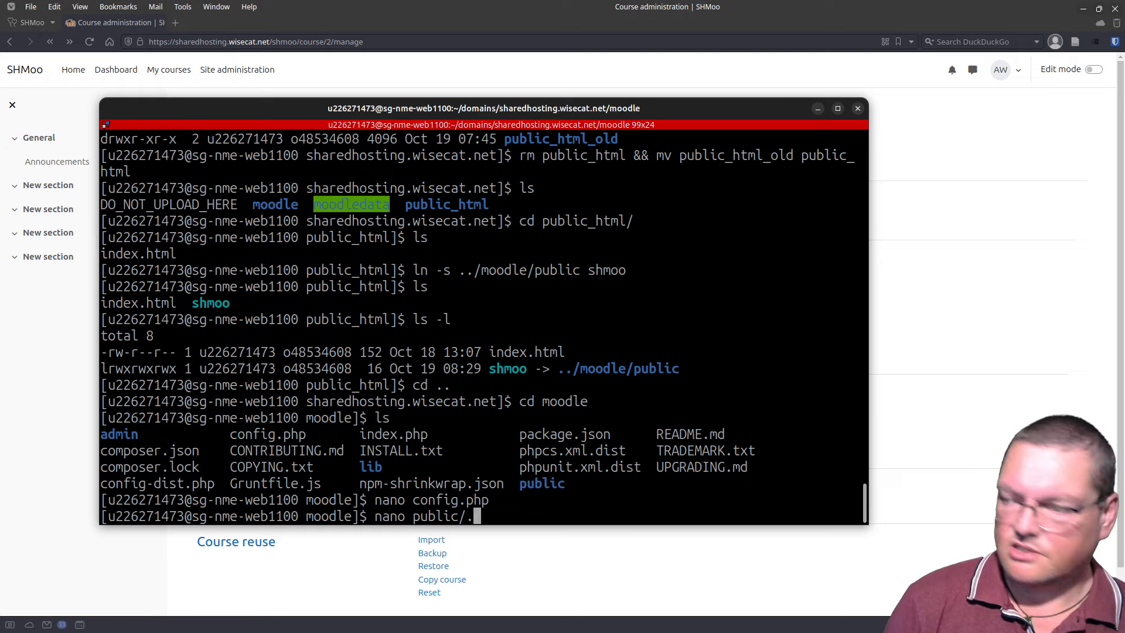
pyautogui.write('.htaccess')
pyautogui.press('Return')
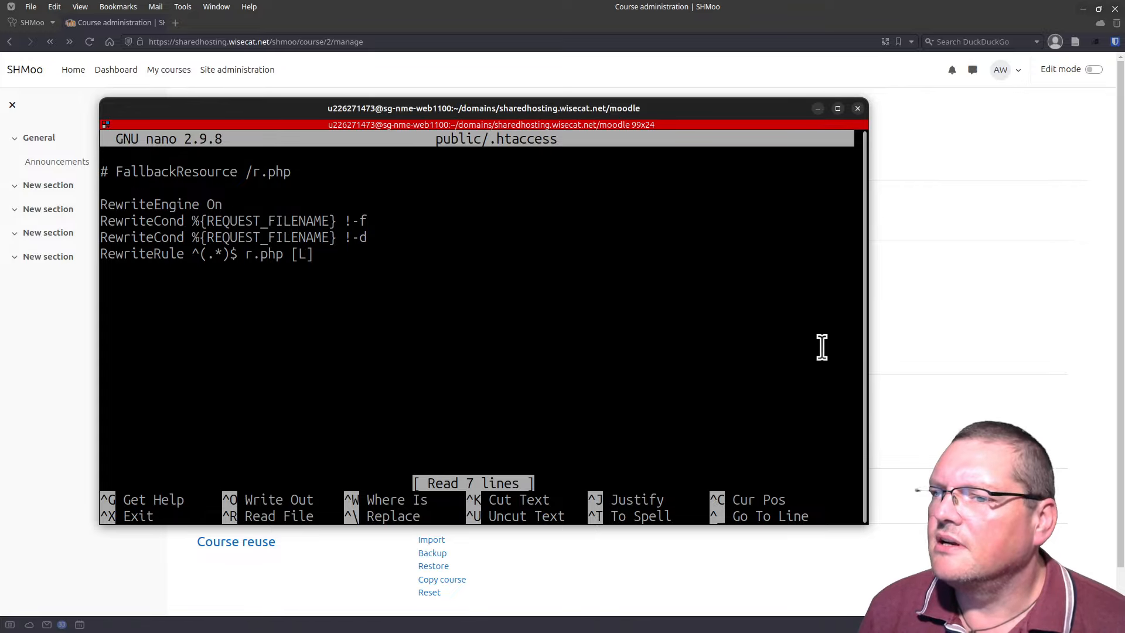
pyautogui.press('Down')
pyautogui.press('Down')
pyautogui.press('Down')
pyautogui.press('Down')
pyautogui.press('Down')
pyautogui.press('Down')
pyautogui.press('Down')
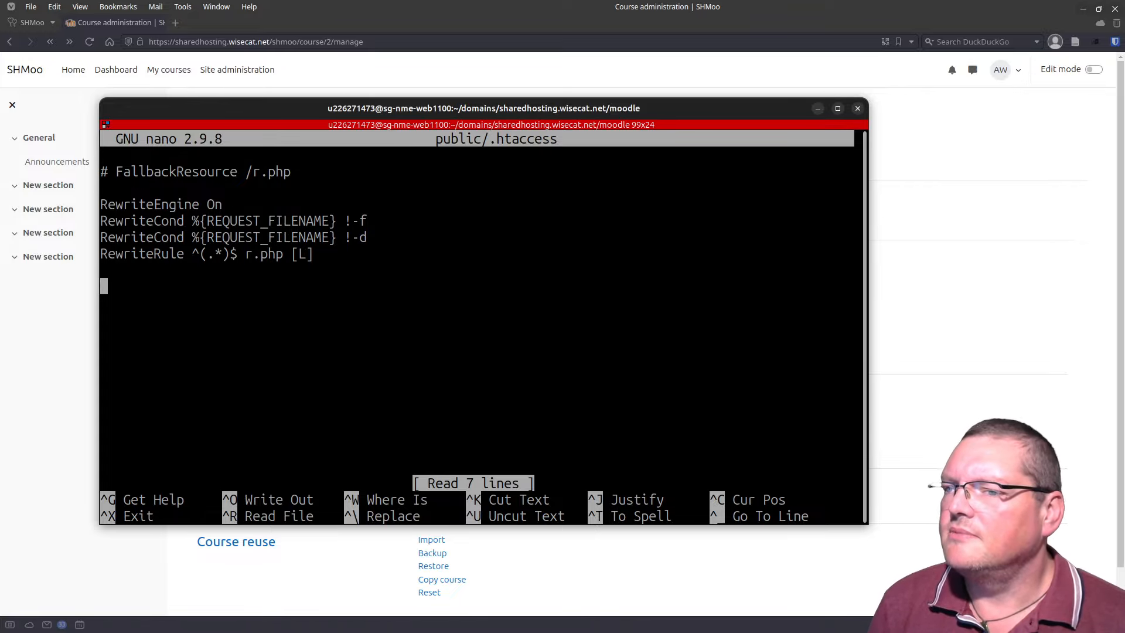
pyautogui.press('Up')
pyautogui.press('Up')
pyautogui.press('Right')
pyautogui.press('Right')
pyautogui.press('Right')
pyautogui.press('Right')
pyautogui.press('Right')
pyautogui.press('Right')
pyautogui.press('Right')
pyautogui.press('Right')
pyautogui.press('Right')
pyautogui.press('Right')
pyautogui.press('Right')
pyautogui.press('Right')
pyautogui.press('Right')
pyautogui.press('Right')
pyautogui.press('Right')
pyautogui.press('Right')
pyautogui.press('Right')
pyautogui.press('Right')
pyautogui.press('Right')
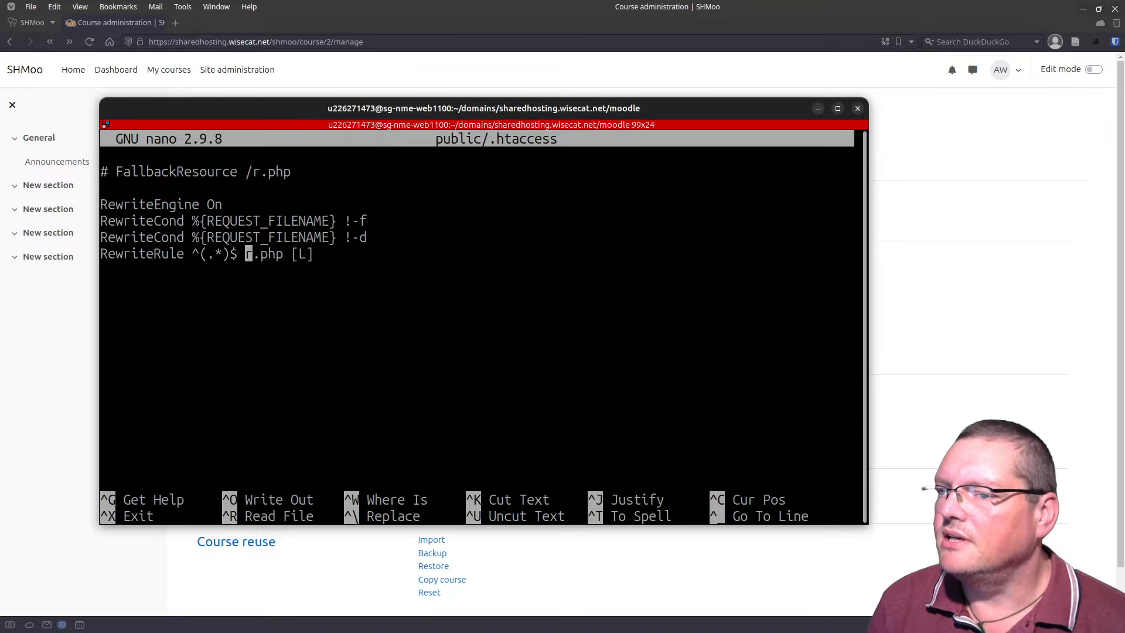
pyautogui.press('Left')
pyautogui.press('Left')
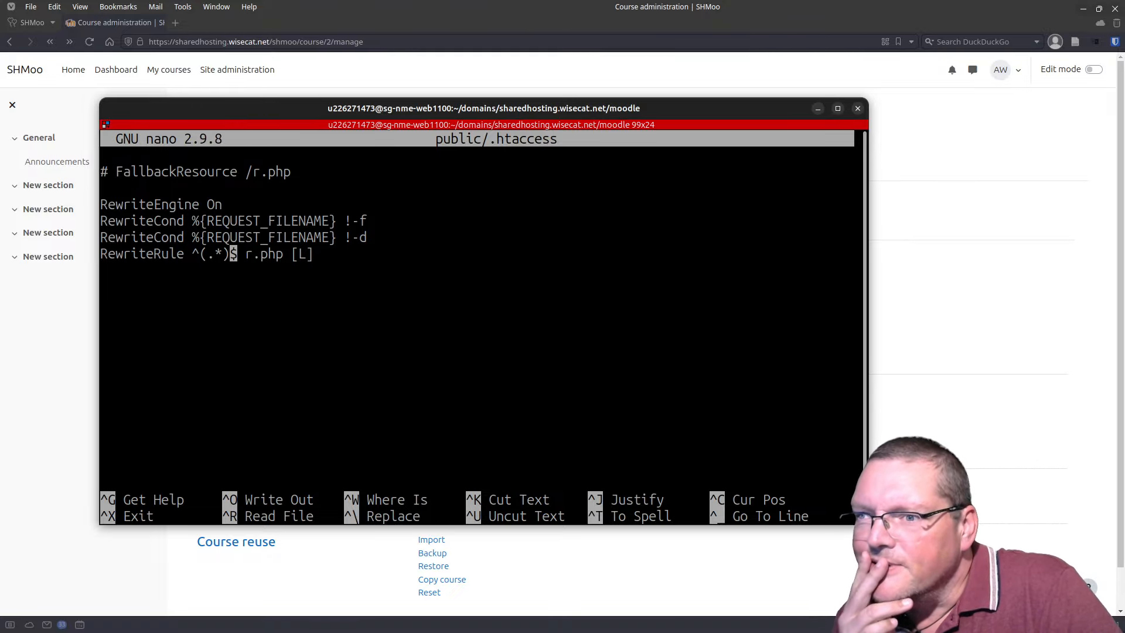
pyautogui.press('Right')
pyautogui.press('Right')
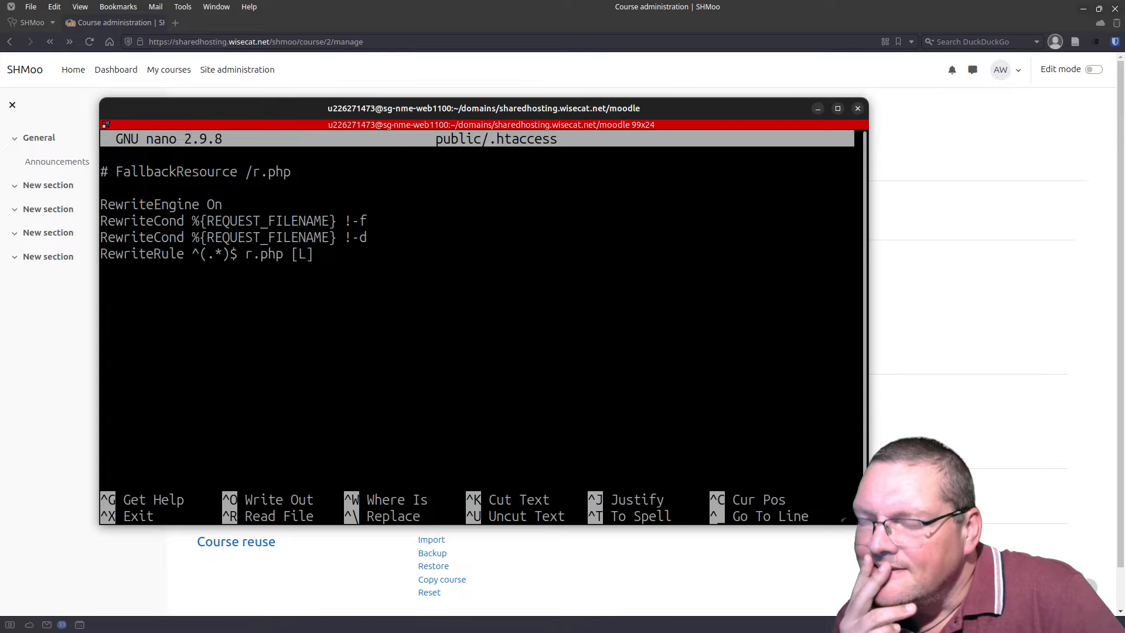
pyautogui.write('shmo')
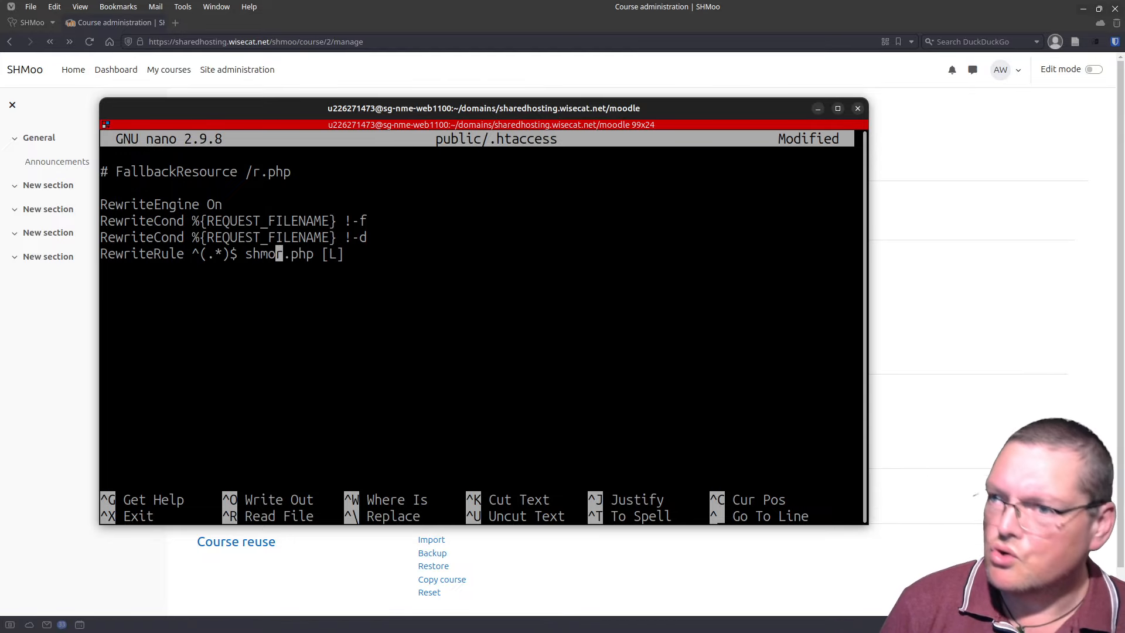
pyautogui.write('o')
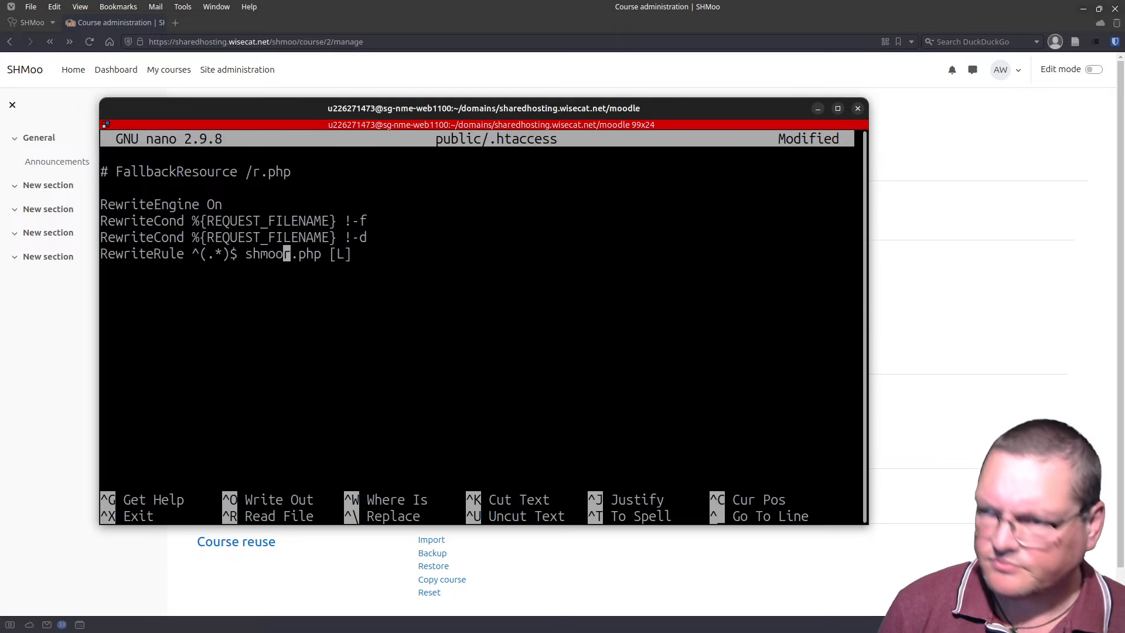
pyautogui.write('/')
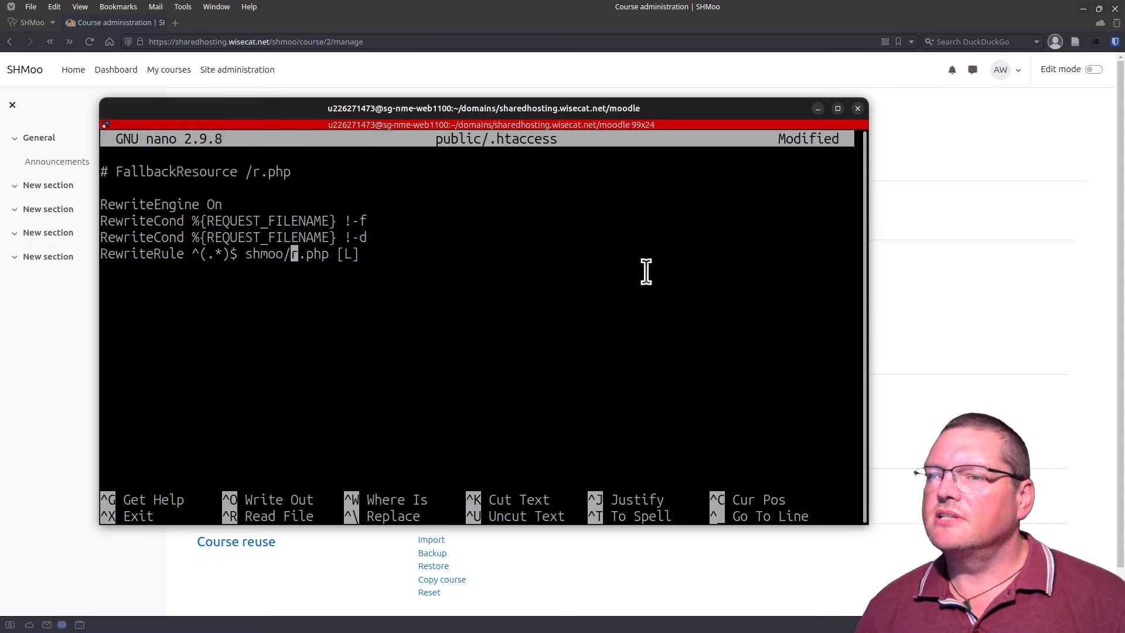
# Step: Highlight the (.*) pattern and shmoo/r.php target to explain the rule, then save and exit
pyautogui.doubleClick(264, 256)
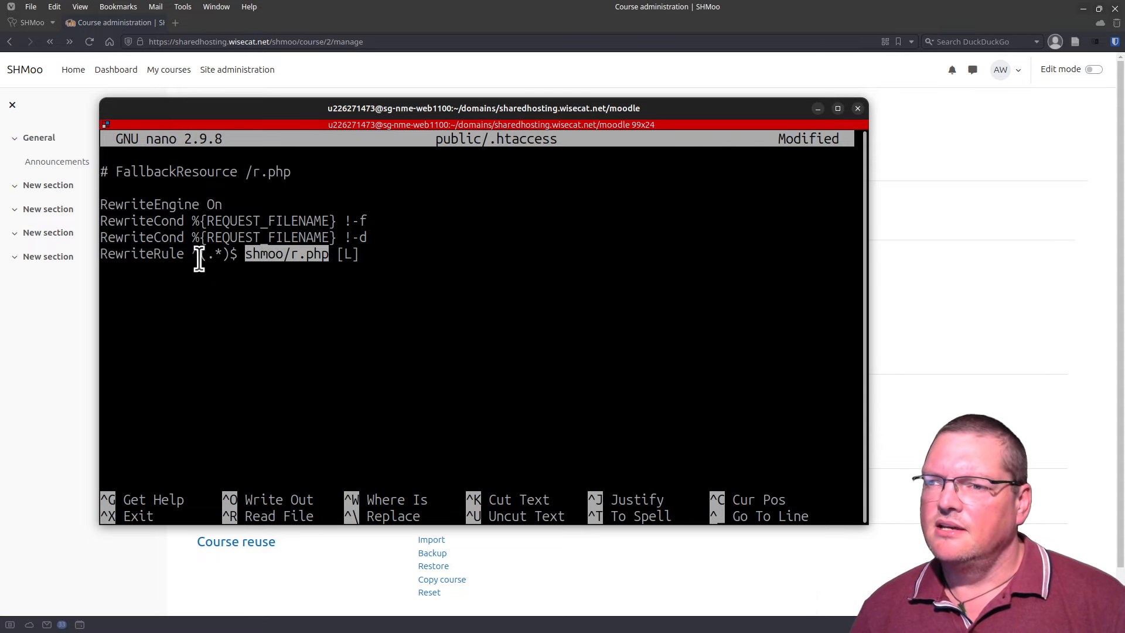
pyautogui.moveTo(200, 258); pyautogui.dragTo(229, 260)
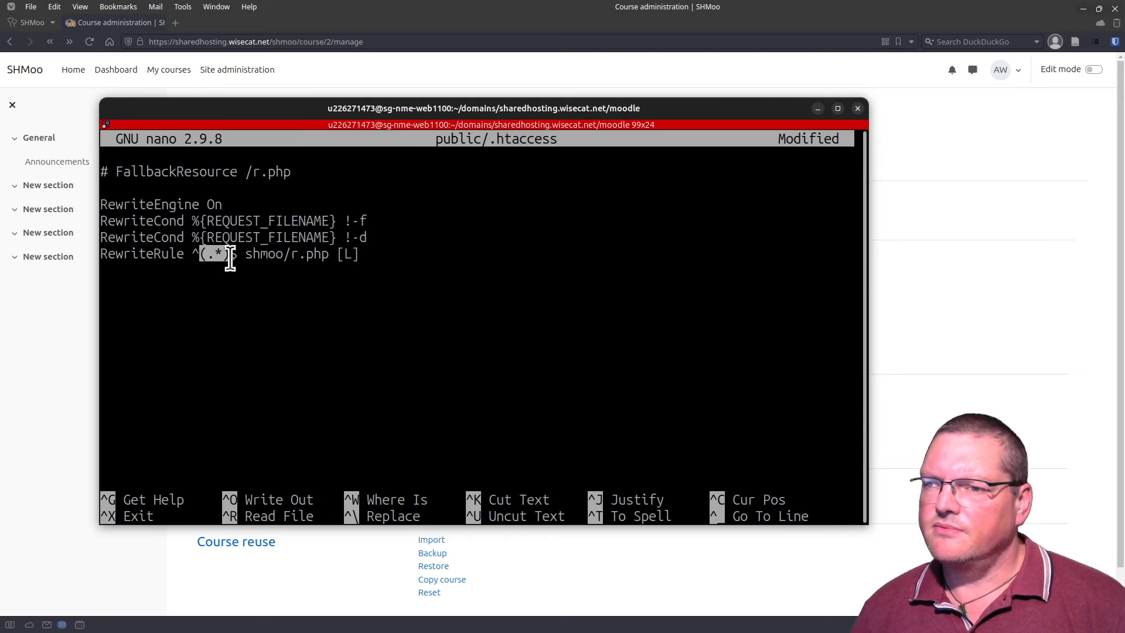
pyautogui.click(195, 257)
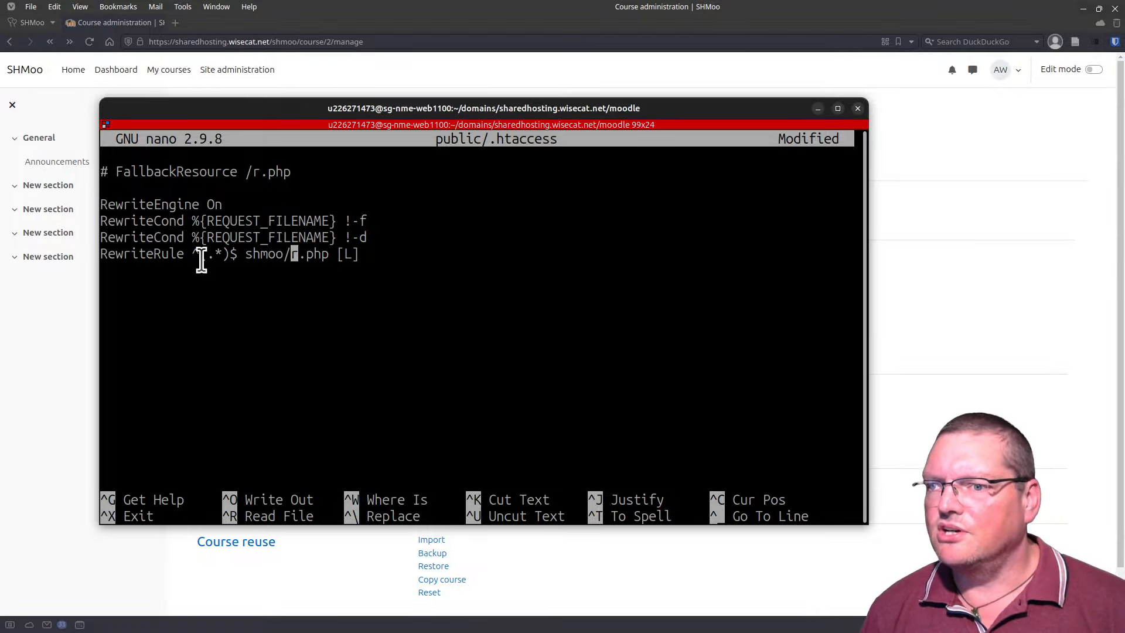
pyautogui.tripleClick(206, 261)
pyautogui.moveTo(201, 261); pyautogui.dragTo(225, 261)
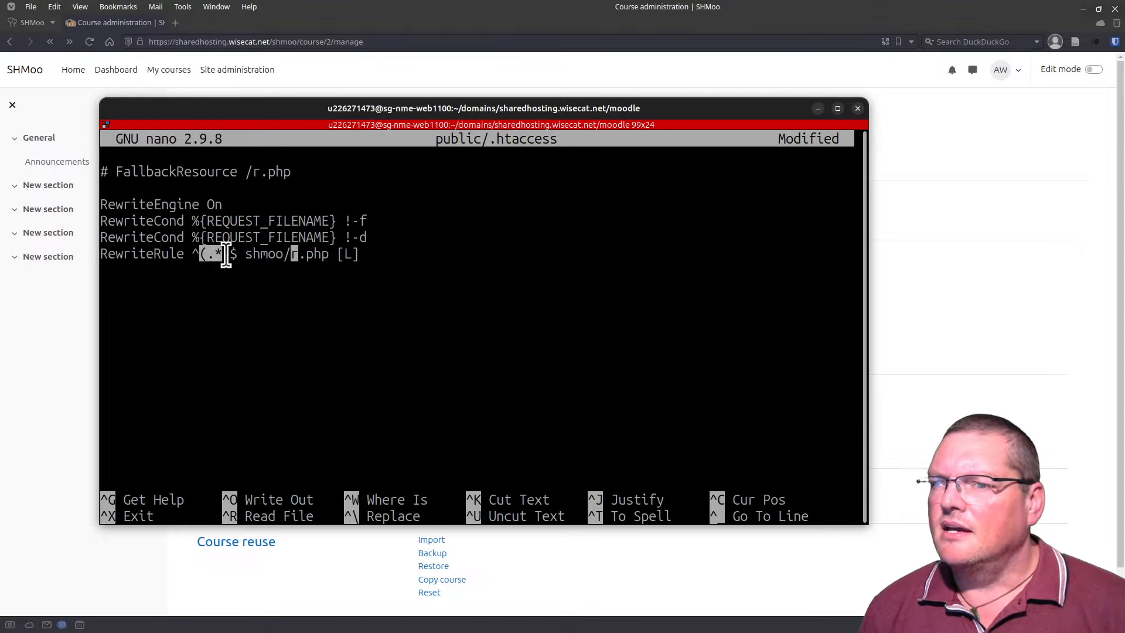
pyautogui.click(230, 253)
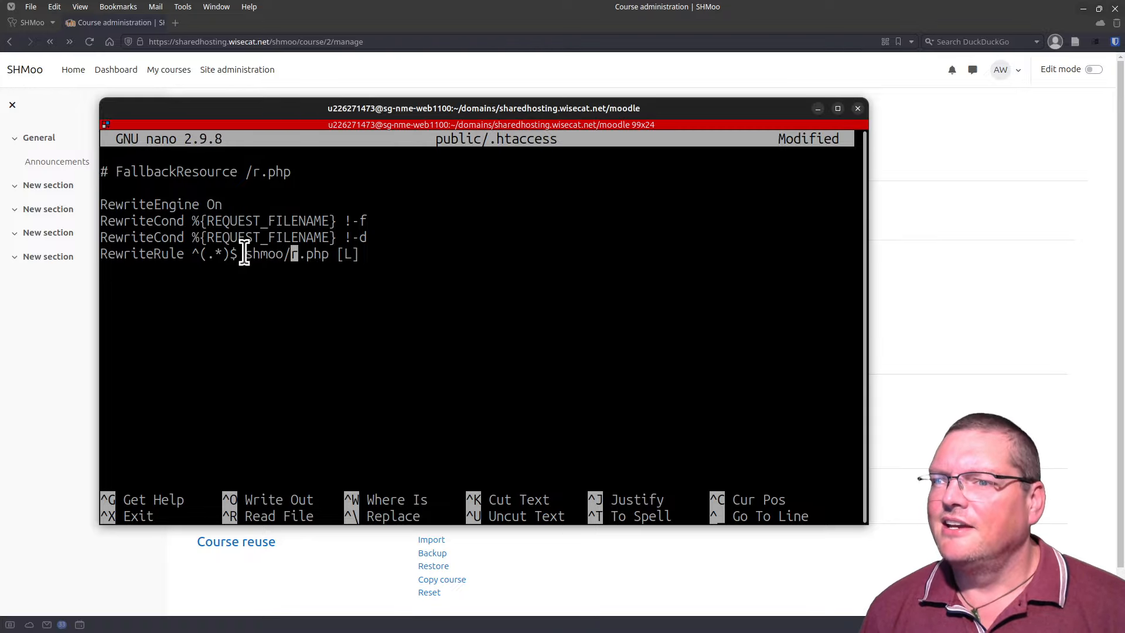
pyautogui.moveTo(245, 254); pyautogui.dragTo(314, 259)
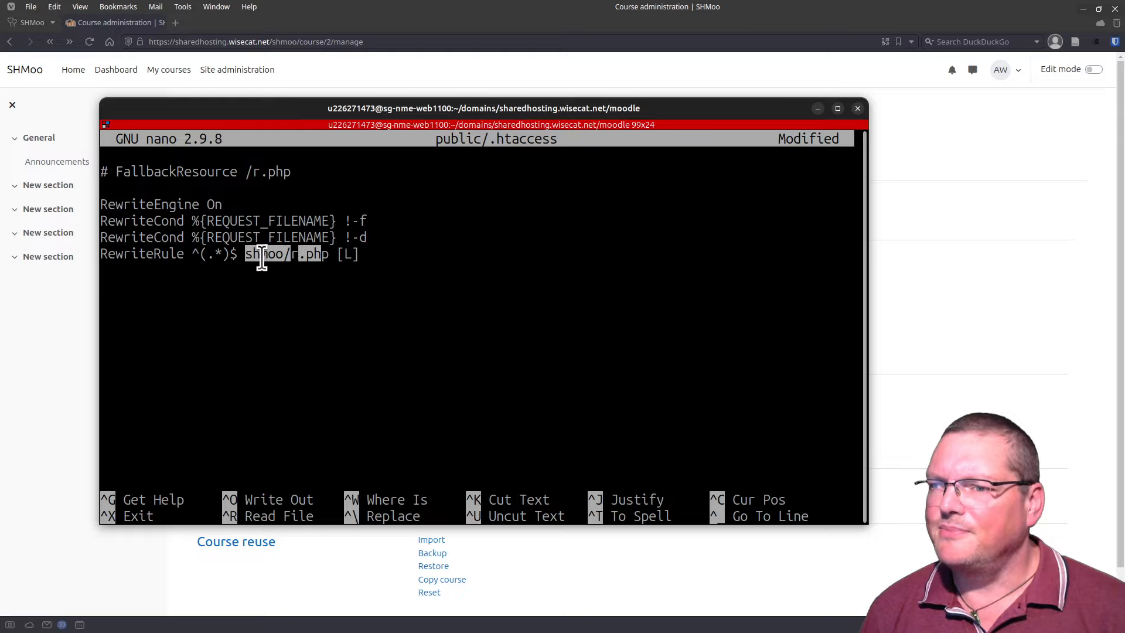
pyautogui.moveTo(248, 259); pyautogui.dragTo(326, 264)
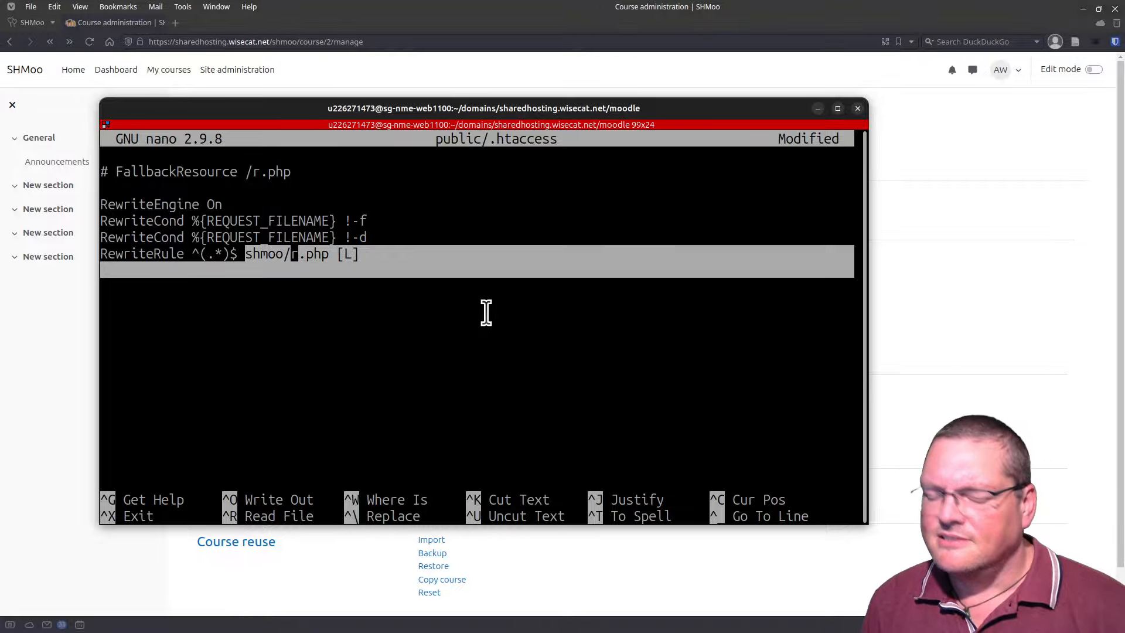
pyautogui.hotkey('ctrl', 'x')
pyautogui.press('y')
pyautogui.press('Return')
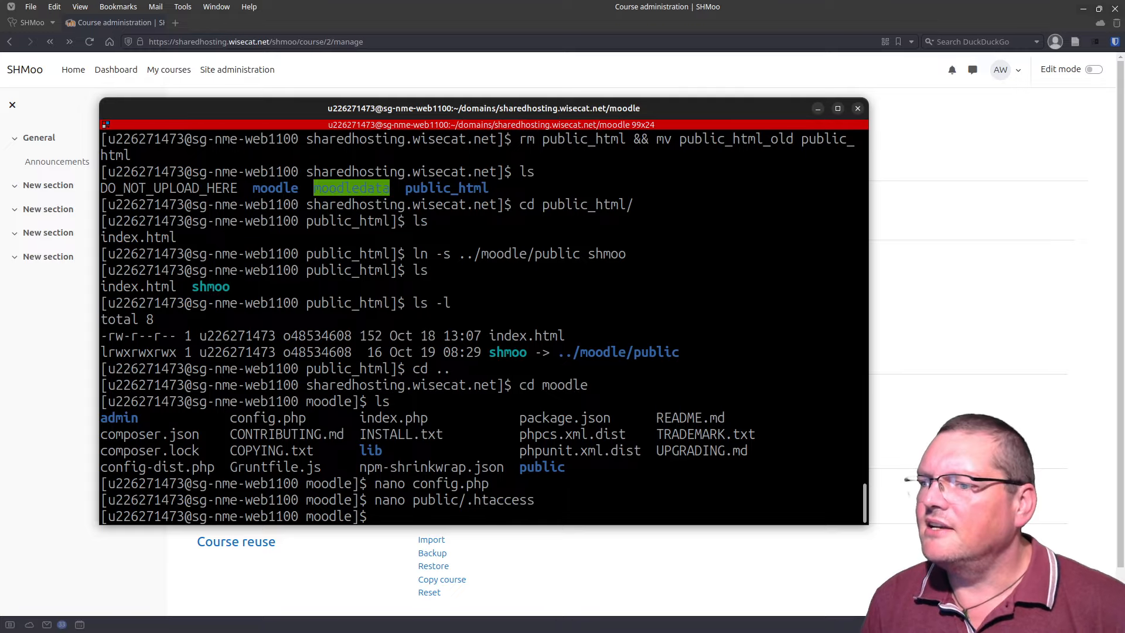
# Step: Reload the course page, now a 404, and reopen public/.htaccess from command history
pyautogui.moveTo(312, 111); pyautogui.dragTo(246, 632)
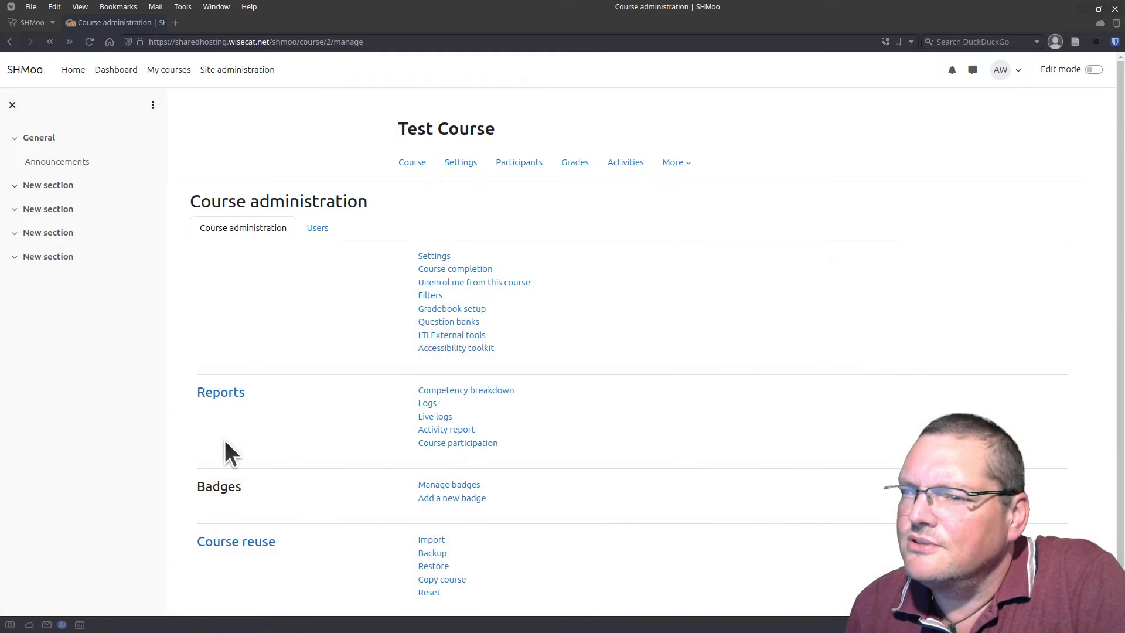
pyautogui.click(92, 45)
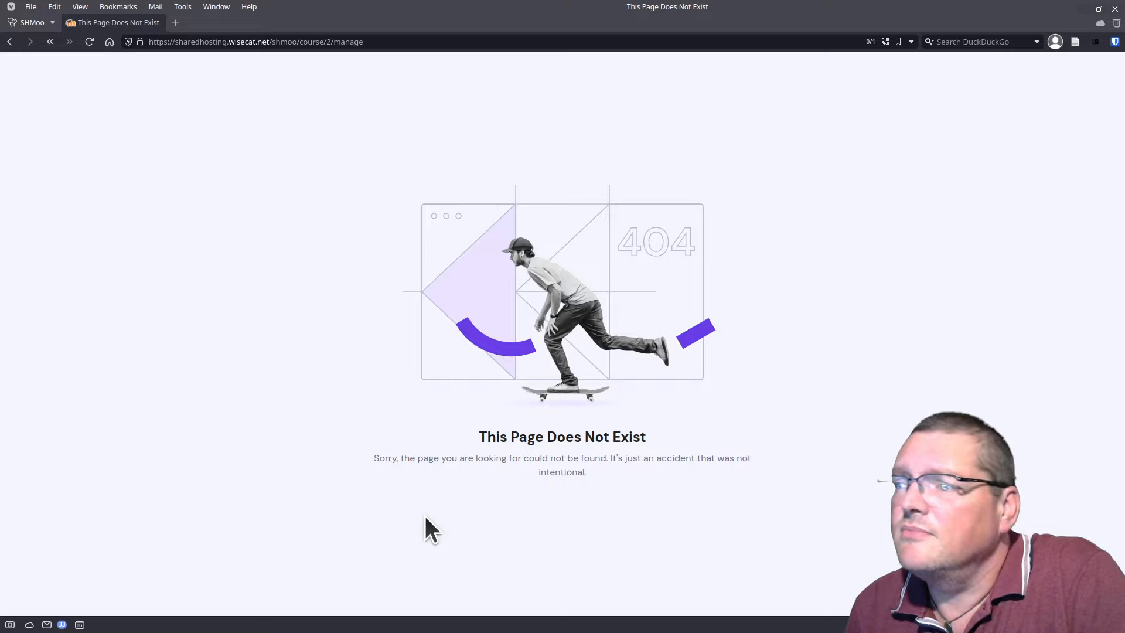
pyautogui.moveTo(571, 632); pyautogui.dragTo(515, 117)
pyautogui.click(513, 279)
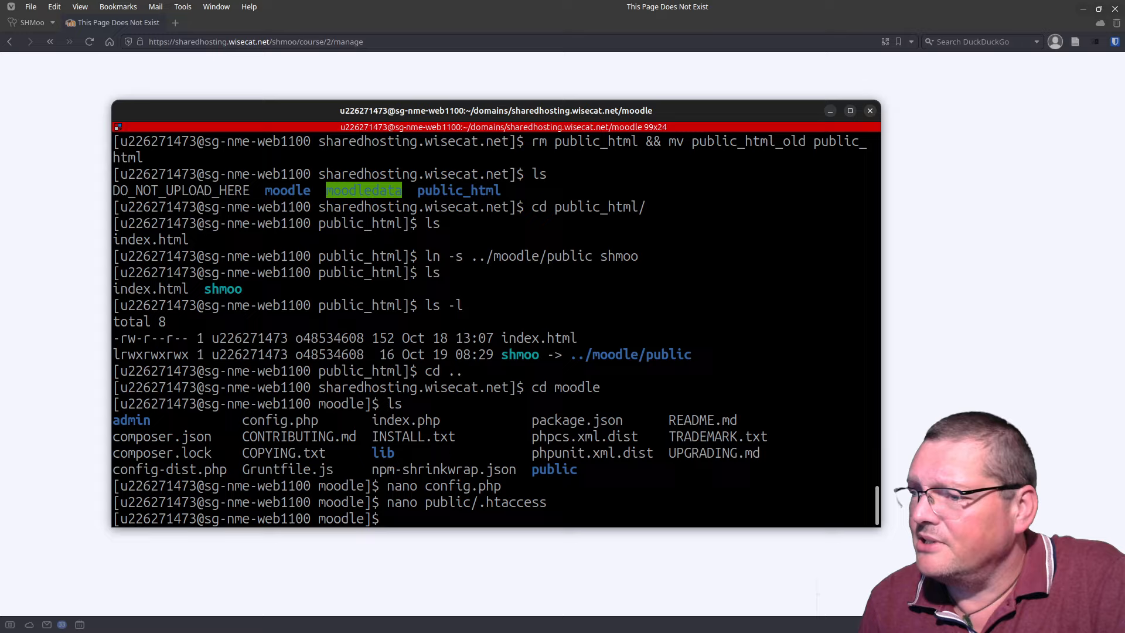
pyautogui.press('Up')
pyautogui.press('Up')
pyautogui.press('Down')
pyautogui.press('Return')
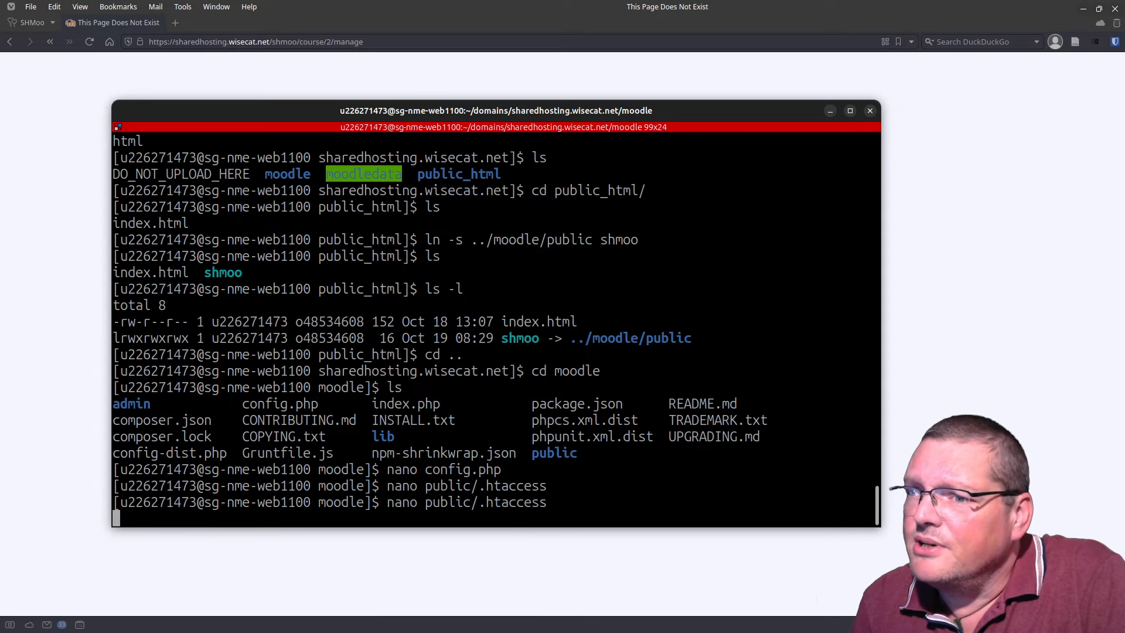
# Step: Remove shmoo/ so the RewriteRule targets r.php, save, and reload the course page
pyautogui.press('Up')
pyautogui.press('Right')
pyautogui.press('Right')
pyautogui.press('Right')
pyautogui.press('Right')
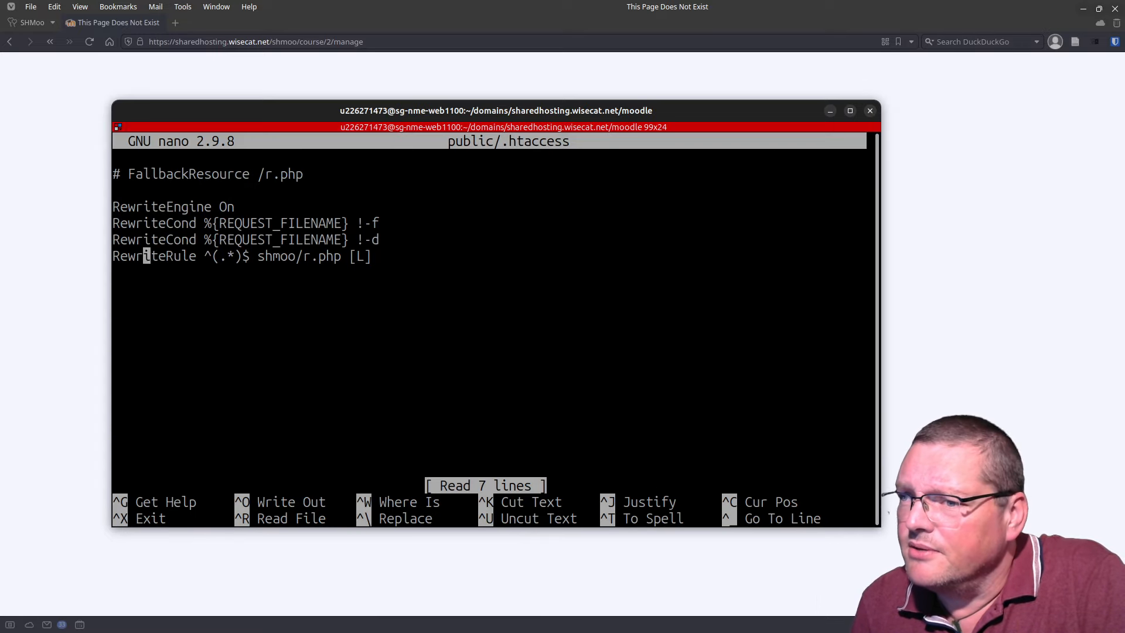
pyautogui.press('Right')
pyautogui.press('Right')
pyautogui.press('Right')
pyautogui.press('Right')
pyautogui.press('Right')
pyautogui.press('Right')
pyautogui.press('Right')
pyautogui.press('Right')
pyautogui.press('Right')
pyautogui.press('Right')
pyautogui.press('Right')
pyautogui.press('Right')
pyautogui.press('Right')
pyautogui.press('Right')
pyautogui.press('Right')
pyautogui.press('Right')
pyautogui.press('Right')
pyautogui.press('BackSpace')
pyautogui.press('BackSpace')
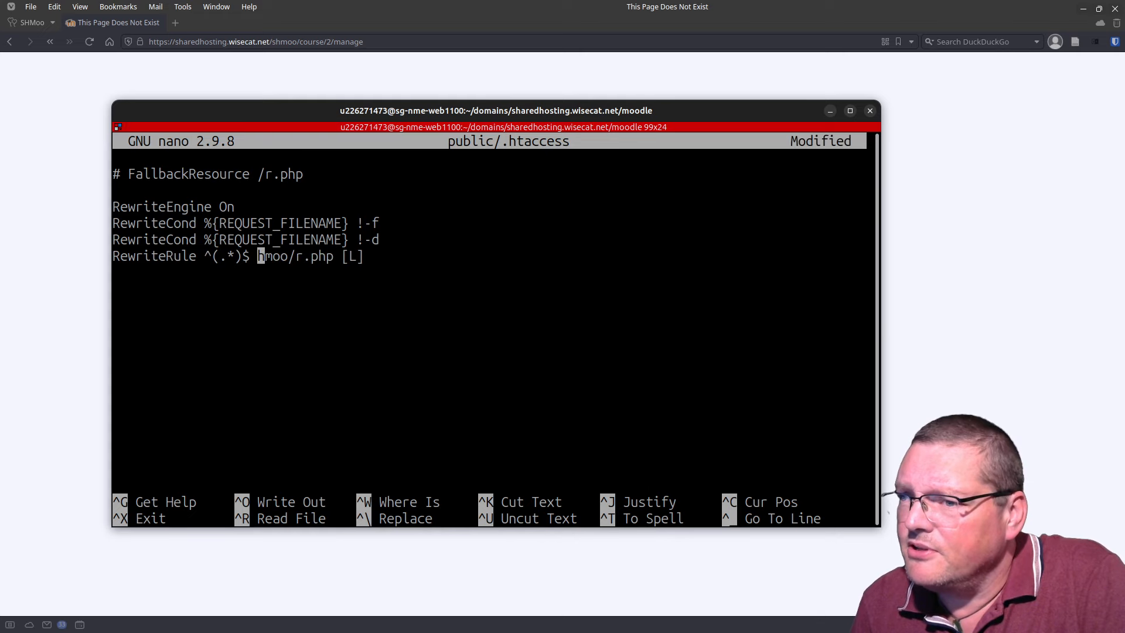
pyautogui.press('Delete')
pyautogui.press('Delete')
pyautogui.press('Delete')
pyautogui.press('Delete')
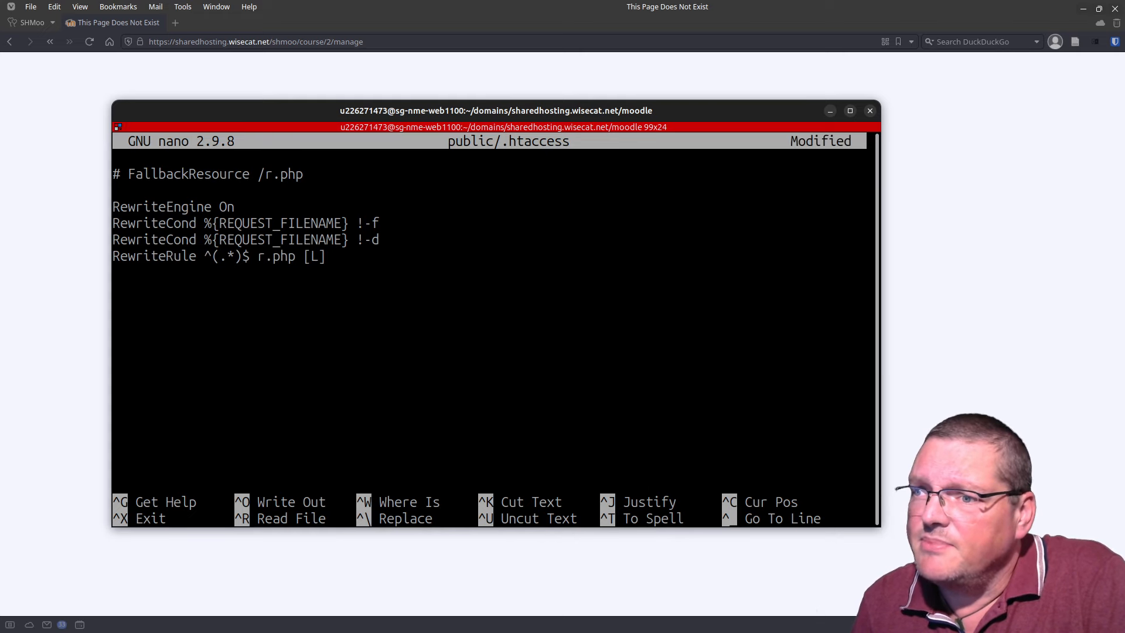
pyautogui.press('Up')
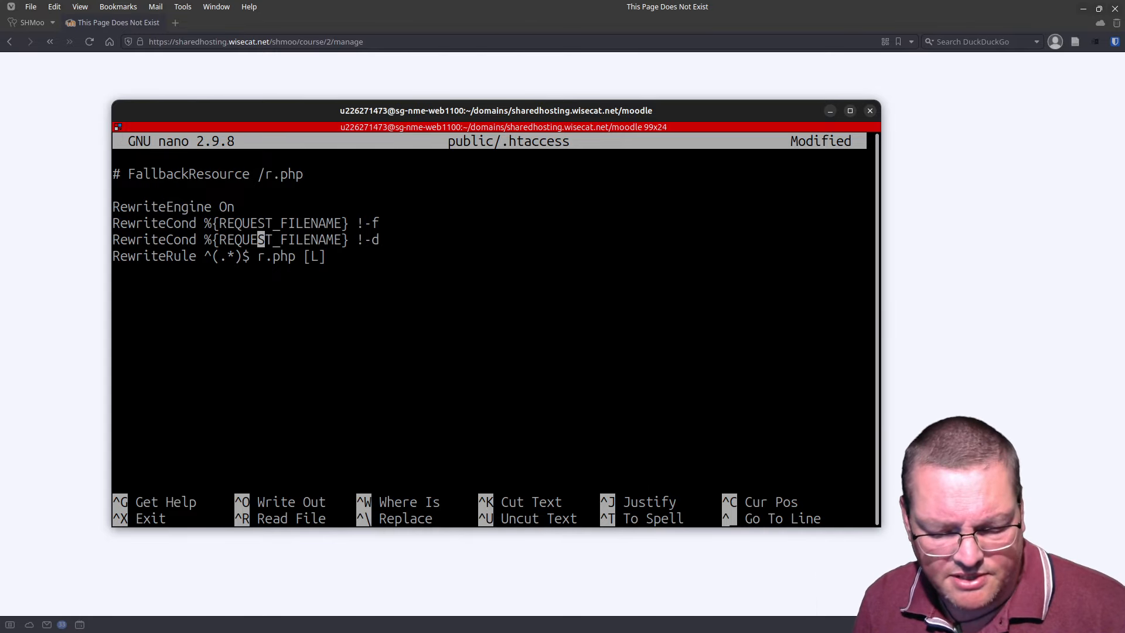
pyautogui.hotkey('ctrl', 'o')
pyautogui.press('Return')
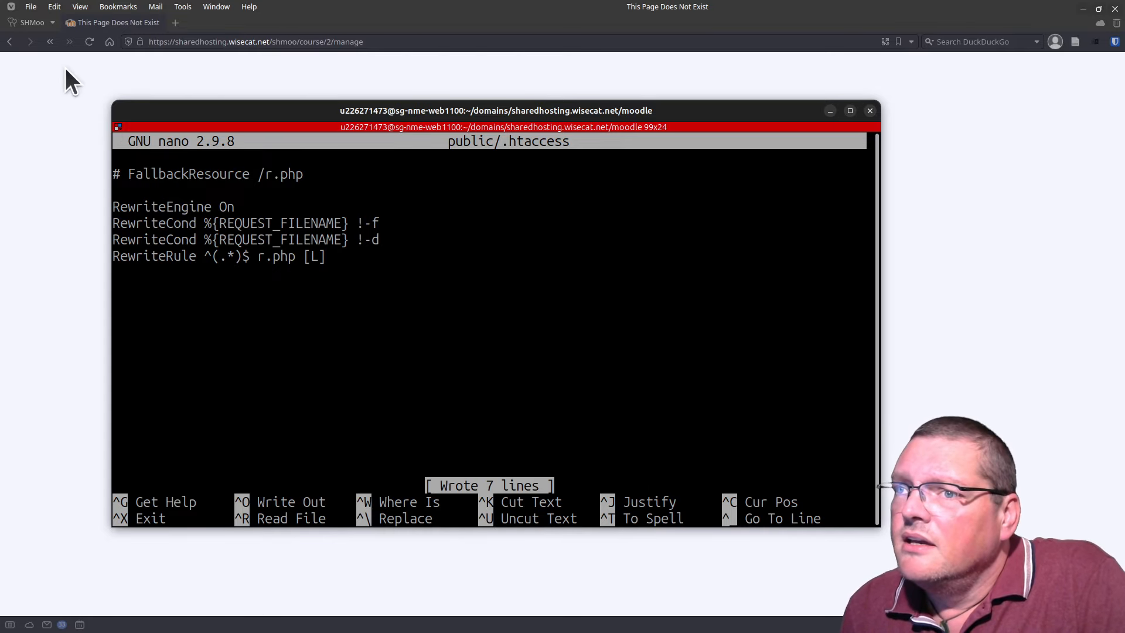
pyautogui.click(88, 42)
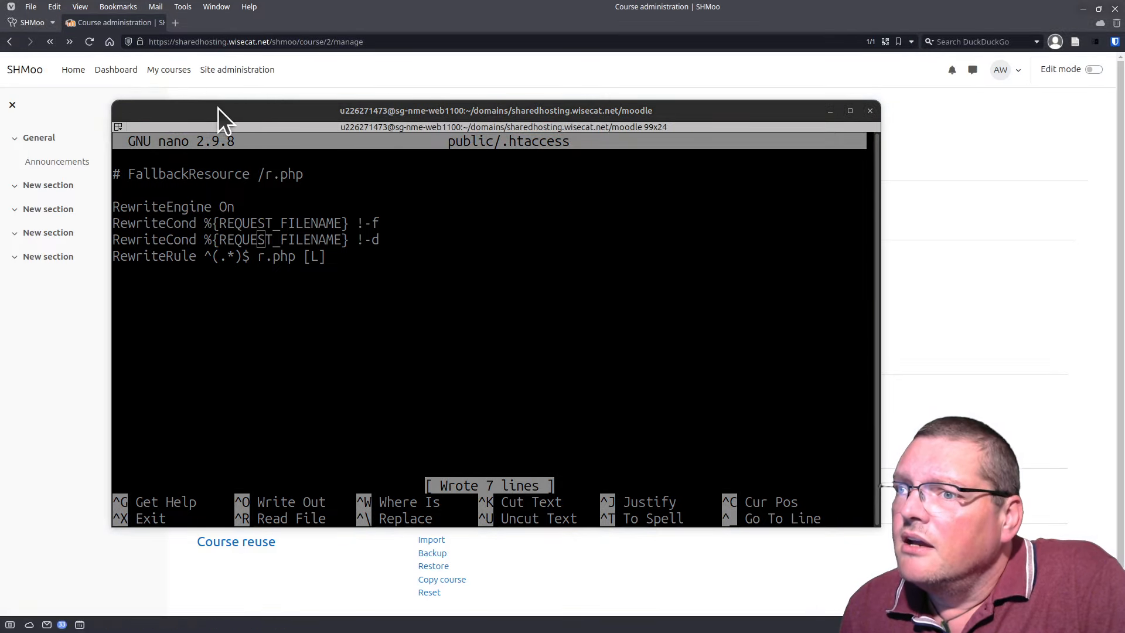
pyautogui.moveTo(219, 111); pyautogui.dragTo(292, 632)
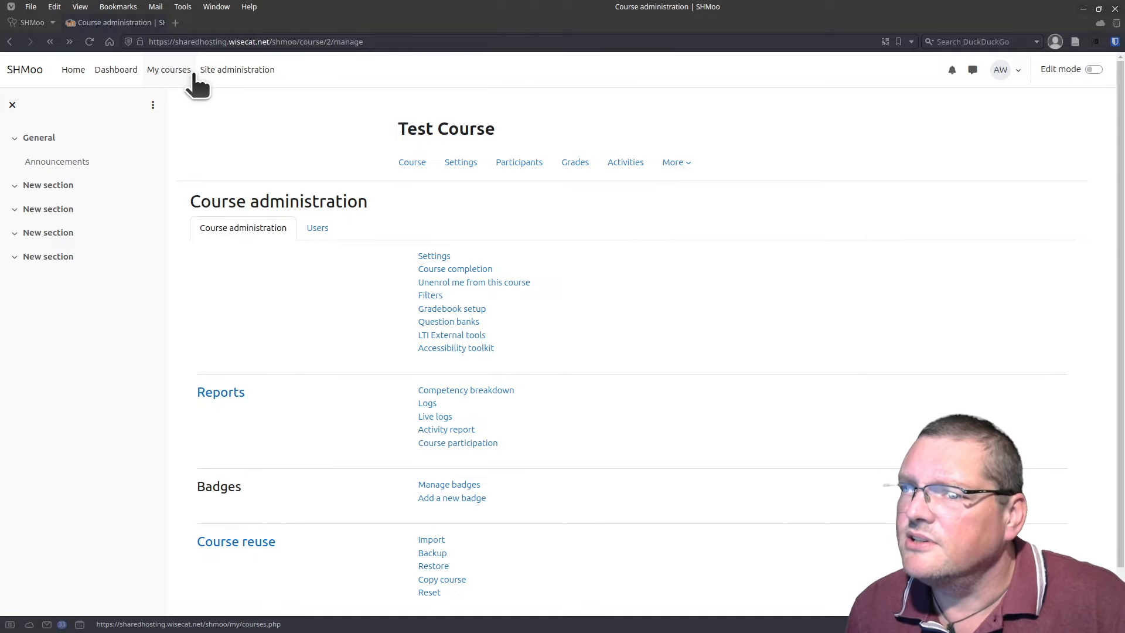
# Step: Open the Security checks report under Site administration > Reports
pyautogui.click(218, 71)
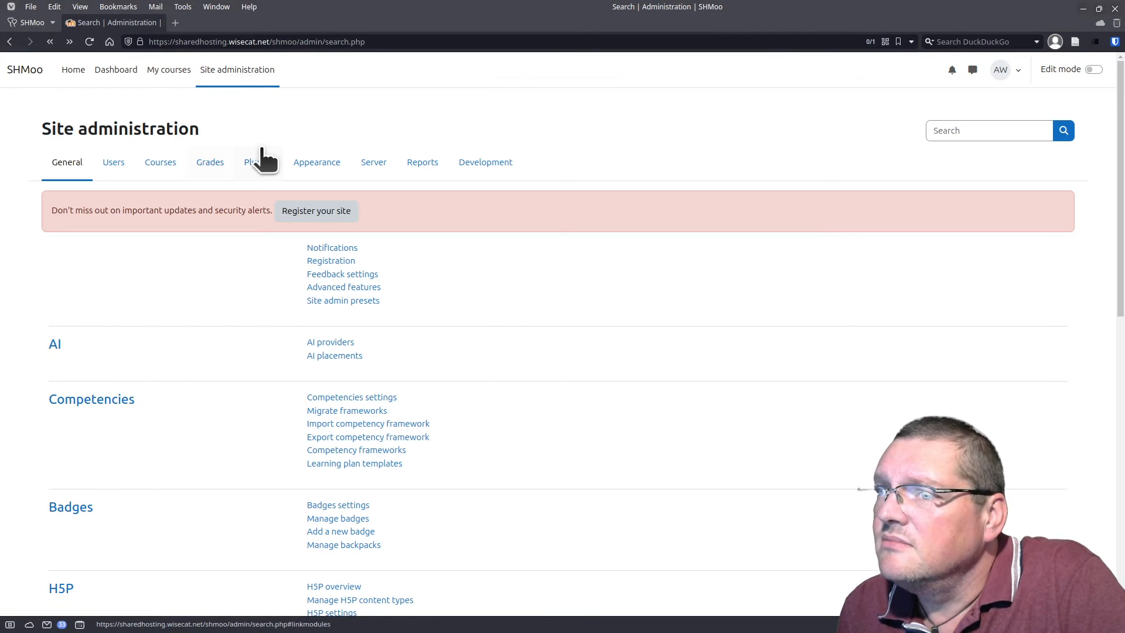
pyautogui.click(492, 164)
pyautogui.click(420, 170)
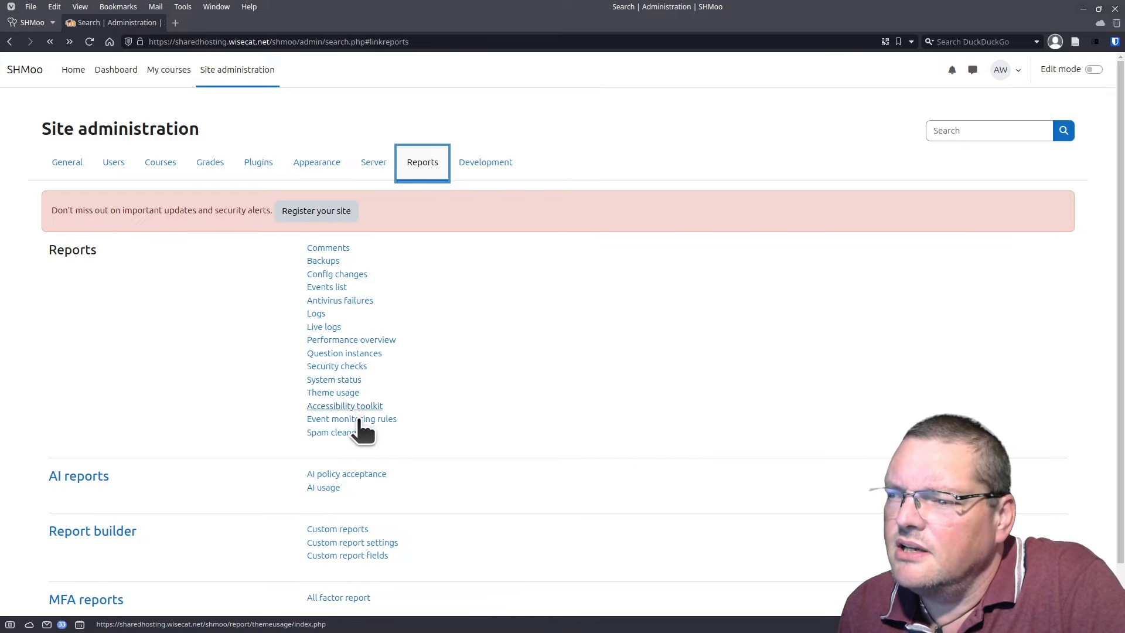
pyautogui.click(332, 365)
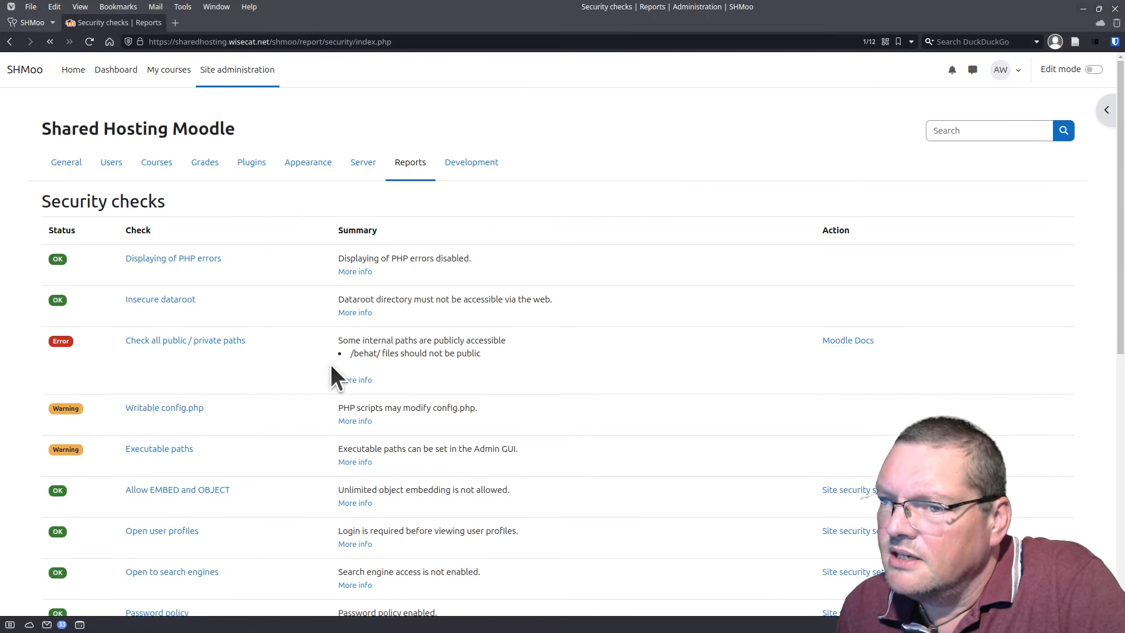
# Step: Scroll through the security checks table to find the failed public/private paths check
pyautogui.scroll(-4, 330, 372)
pyautogui.scroll(2, 329, 377)
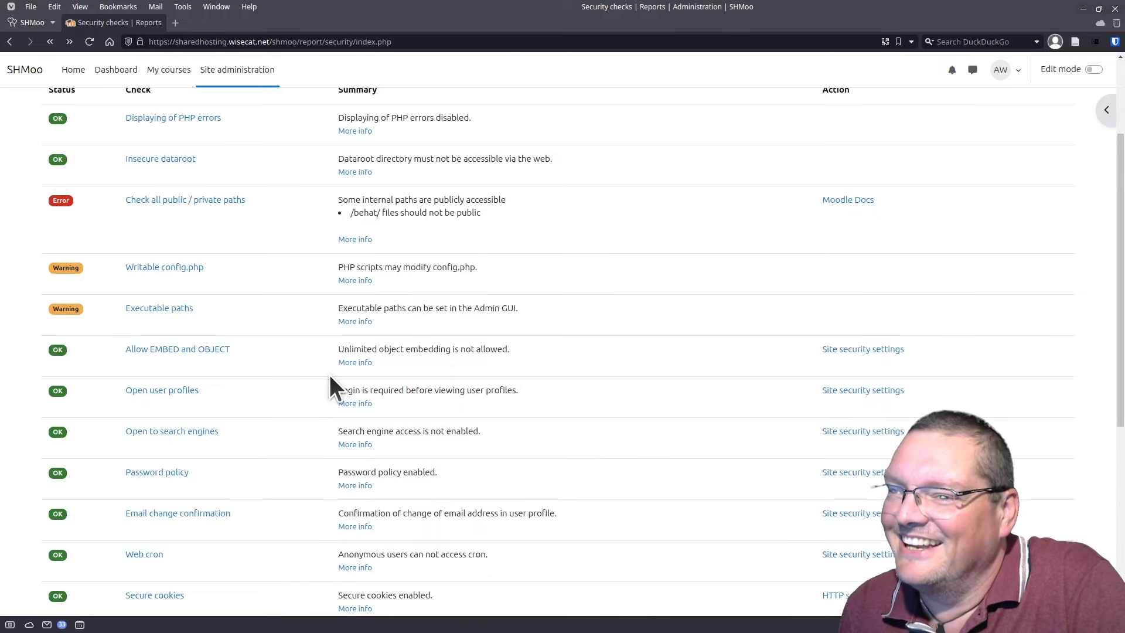
pyautogui.scroll(2, 329, 387)
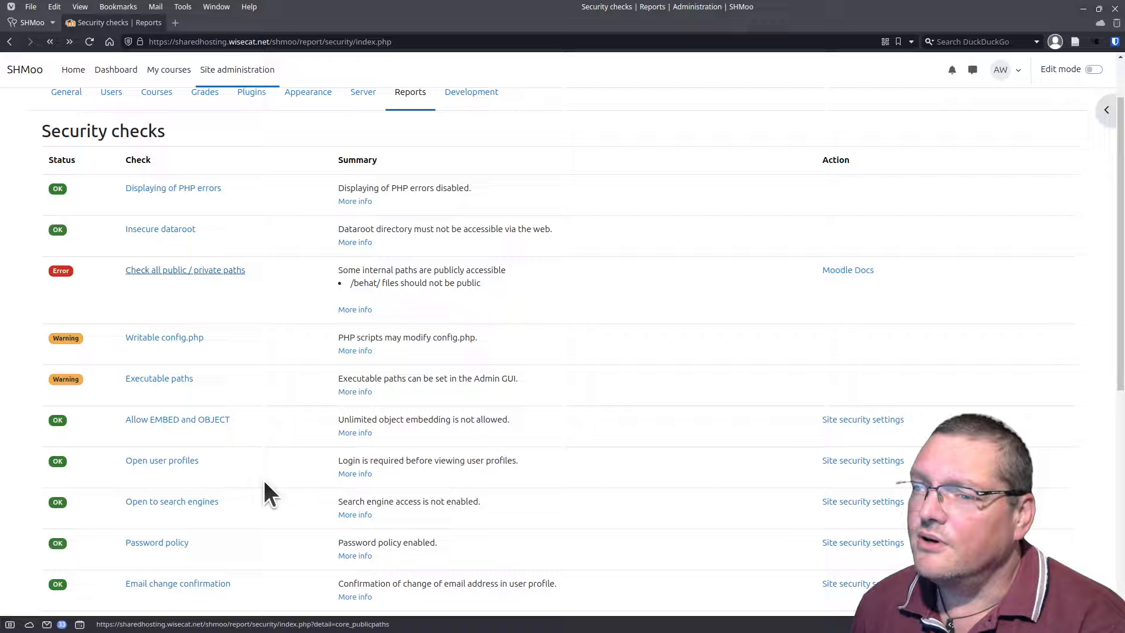
pyautogui.scroll(-5, 264, 486)
pyautogui.scroll(1, 258, 485)
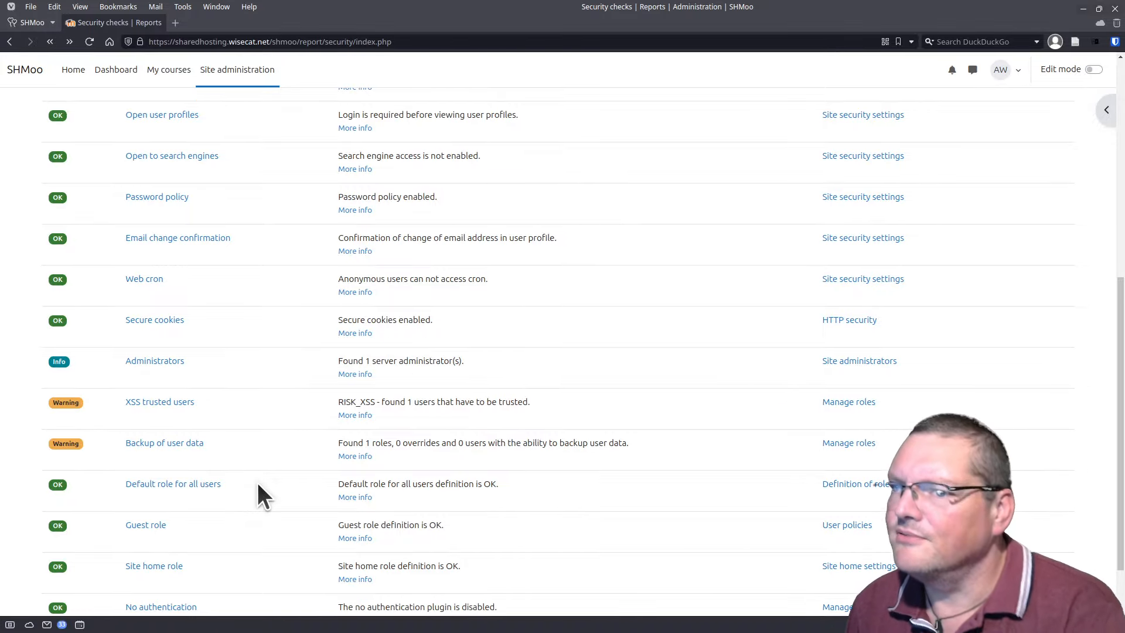
pyautogui.scroll(4, 257, 484)
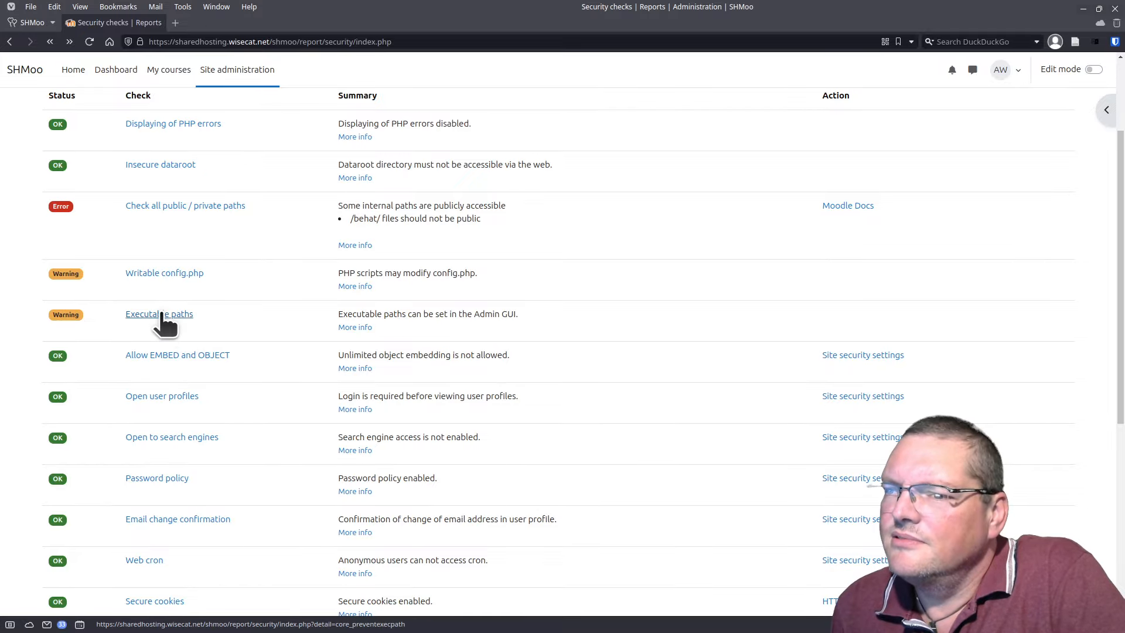
pyautogui.scroll(-1, 217, 448)
pyautogui.scroll(-5, 216, 448)
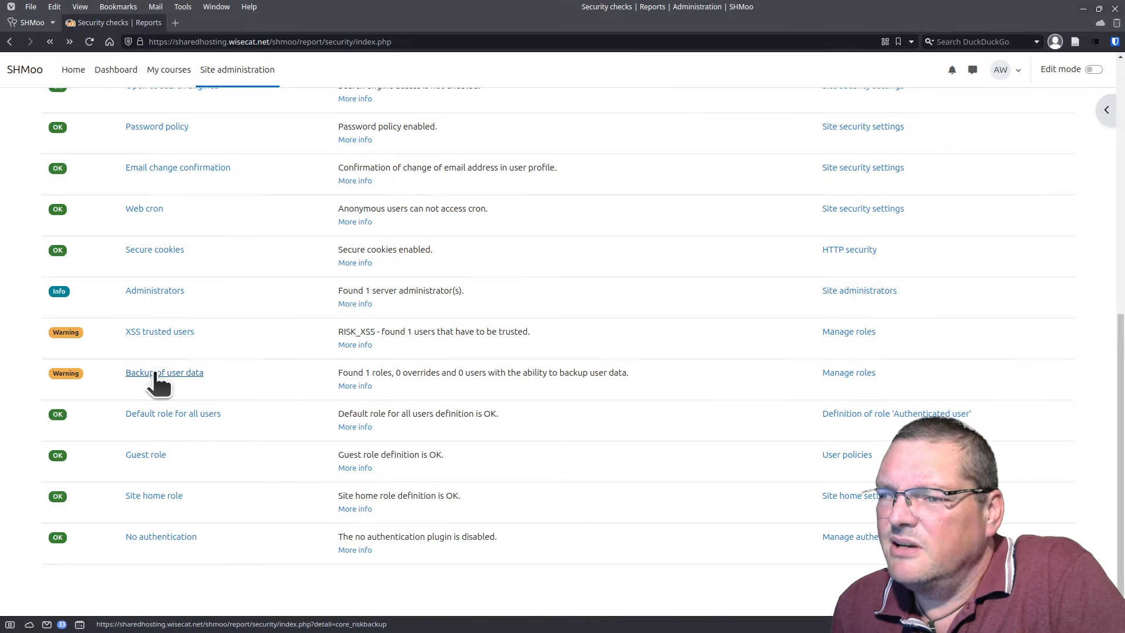
pyautogui.scroll(4, 235, 429)
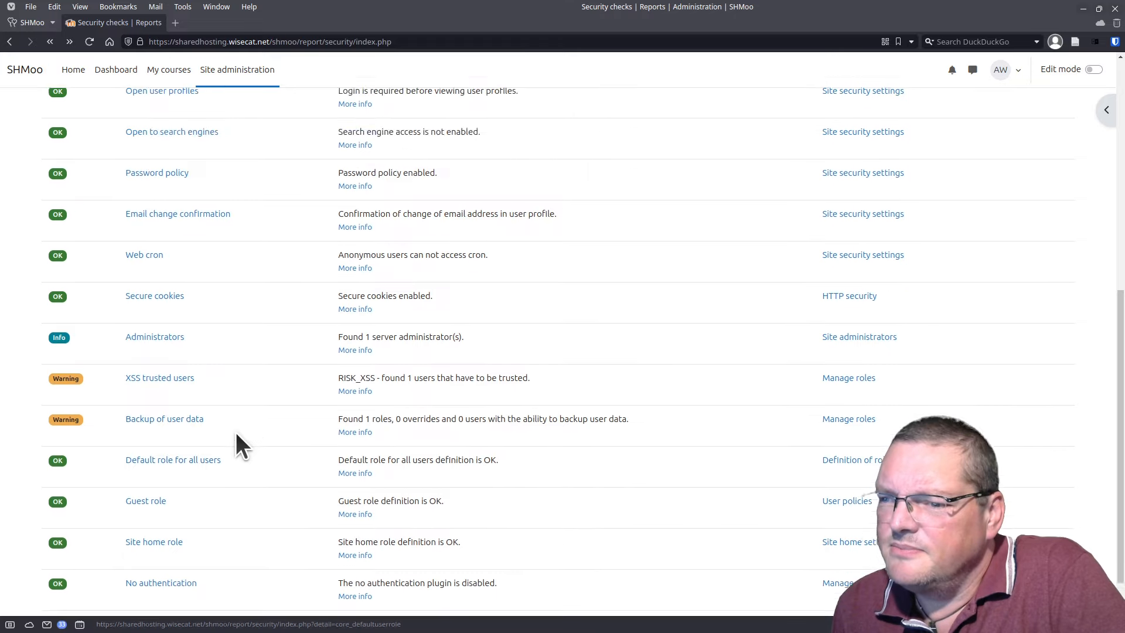
pyautogui.scroll(3, 235, 444)
pyautogui.scroll(-1, 236, 443)
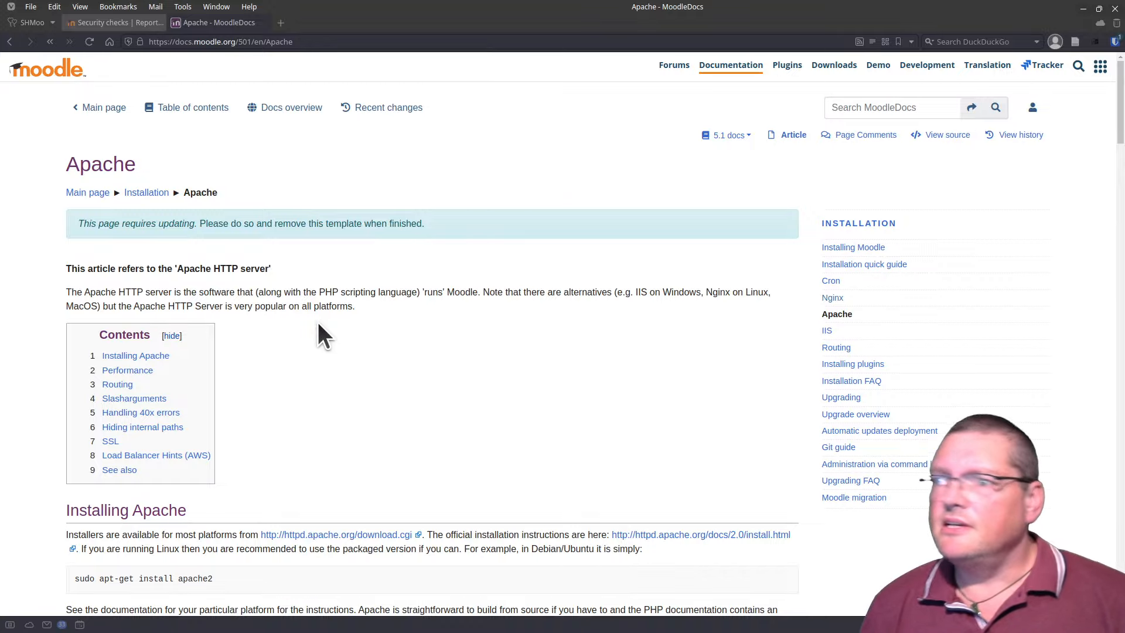
# Step: Skim the Apache article's title, update notice and FallbackResource /r.php line
pyautogui.moveTo(80, 163); pyautogui.dragTo(163, 184)
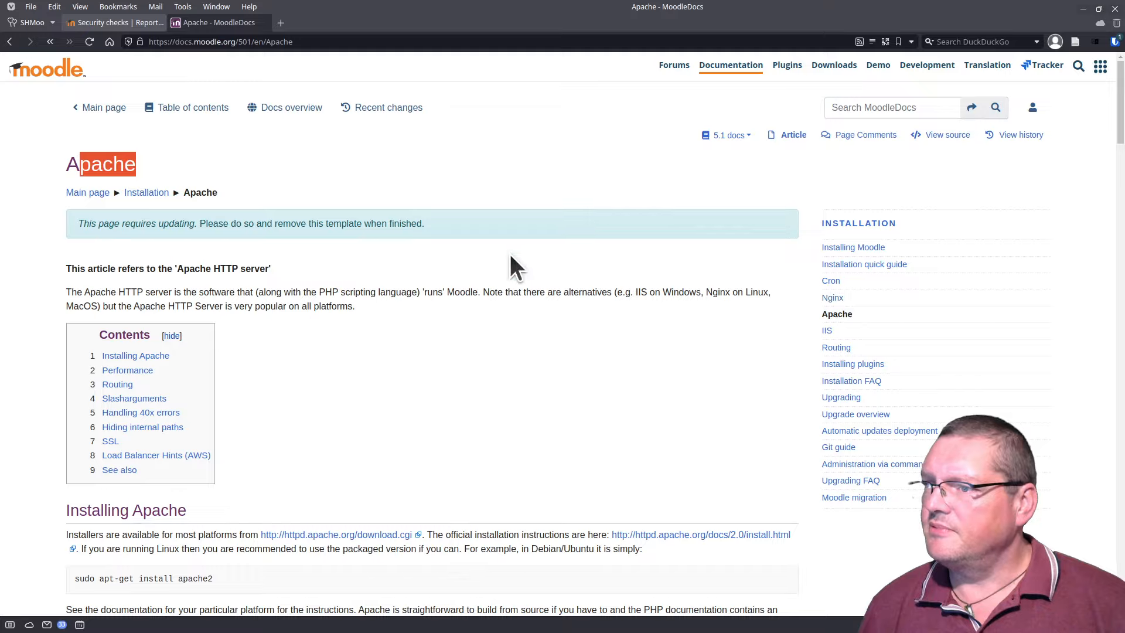
pyautogui.scroll(-2, 461, 267)
pyautogui.click(461, 267)
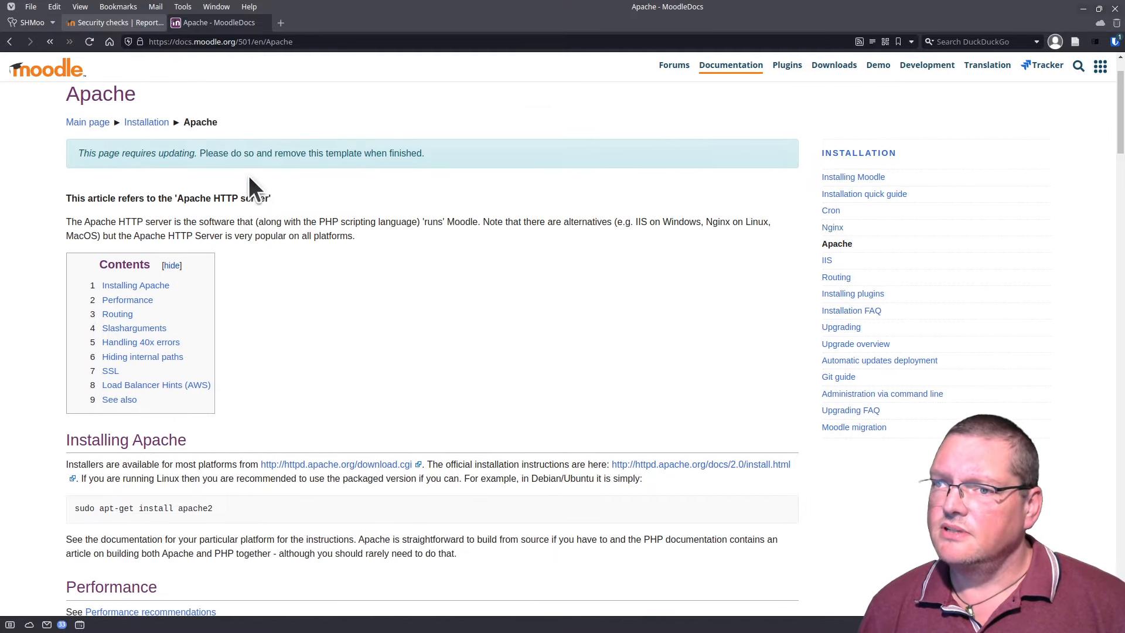
pyautogui.tripleClick(143, 151)
pyautogui.click(314, 166)
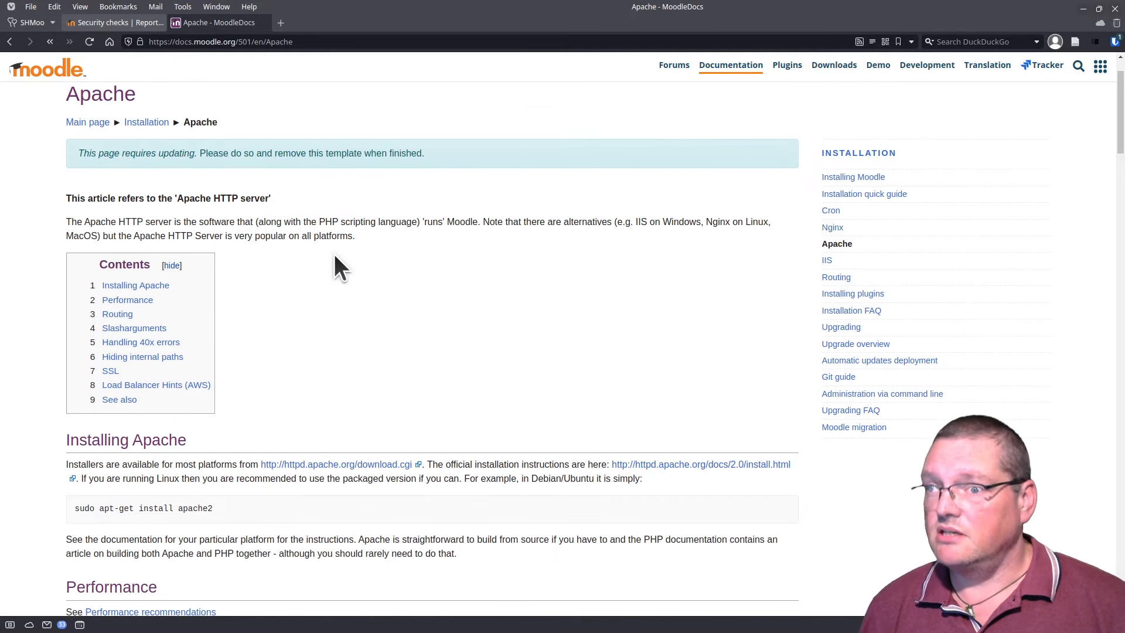
pyautogui.scroll(-10, 334, 255)
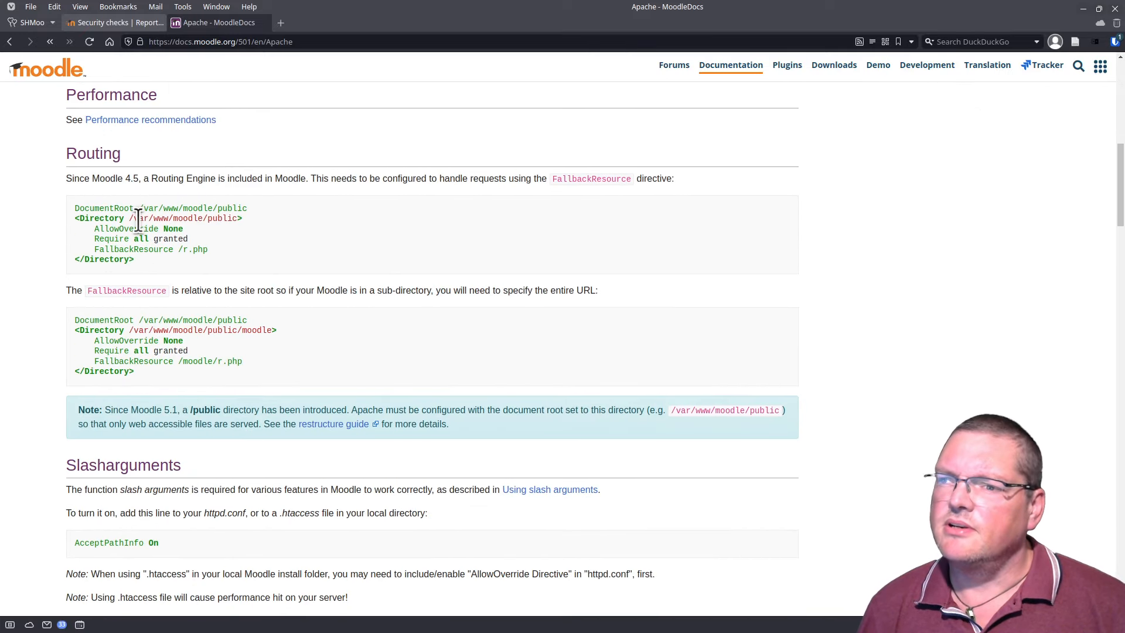
pyautogui.tripleClick(157, 249)
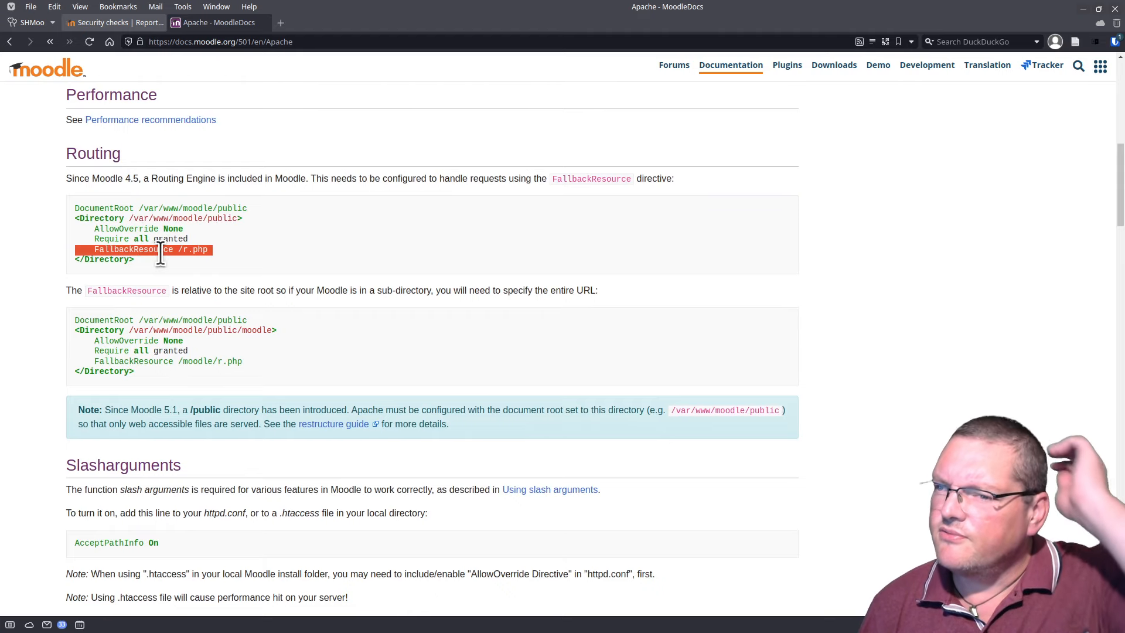
pyautogui.click(211, 264)
pyautogui.scroll(-5, 210, 263)
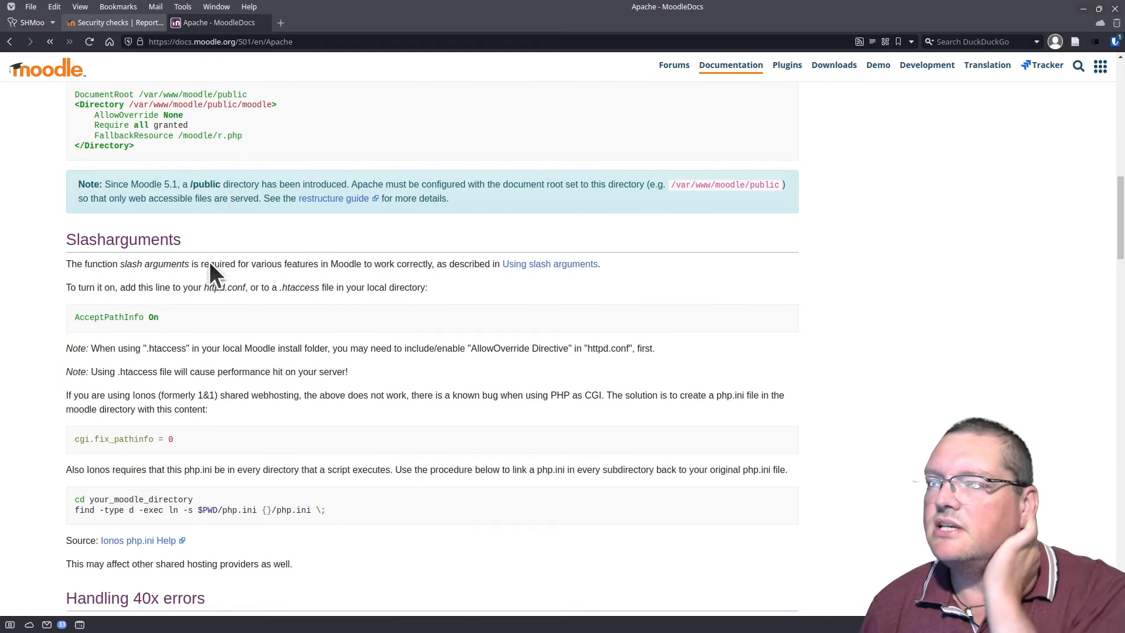
pyautogui.scroll(-6, 210, 263)
pyautogui.scroll(-3, 211, 264)
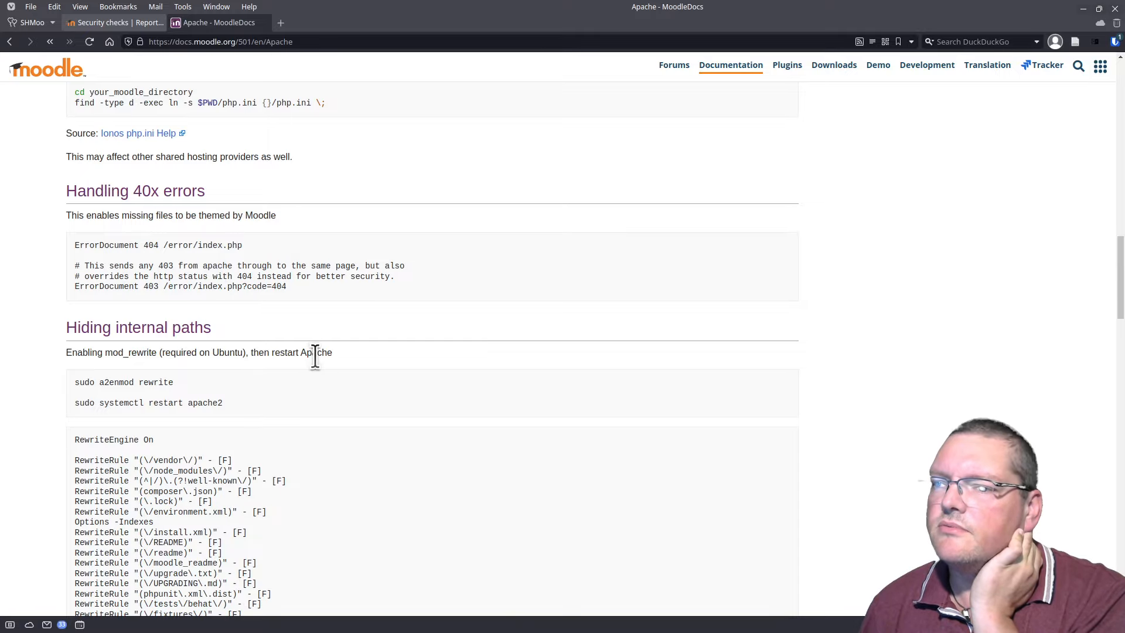
pyautogui.scroll(-3, 309, 358)
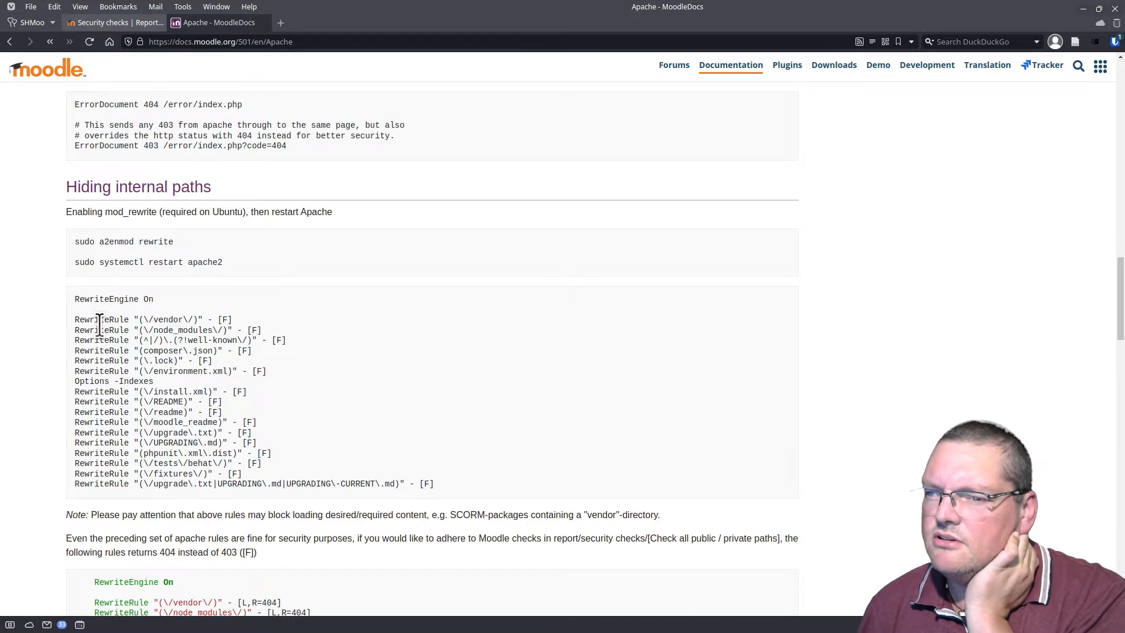
# Step: Examine the [F] rewrite rules, vendor to phpunit, under Hiding internal paths
pyautogui.moveTo(100, 330); pyautogui.dragTo(213, 472)
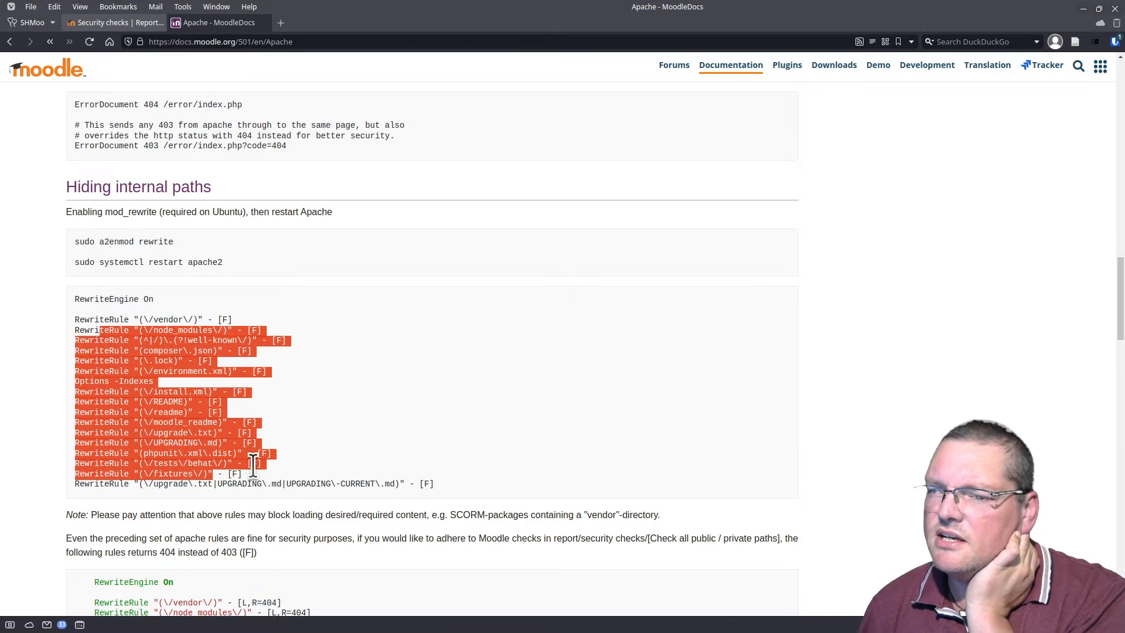
pyautogui.click(367, 518)
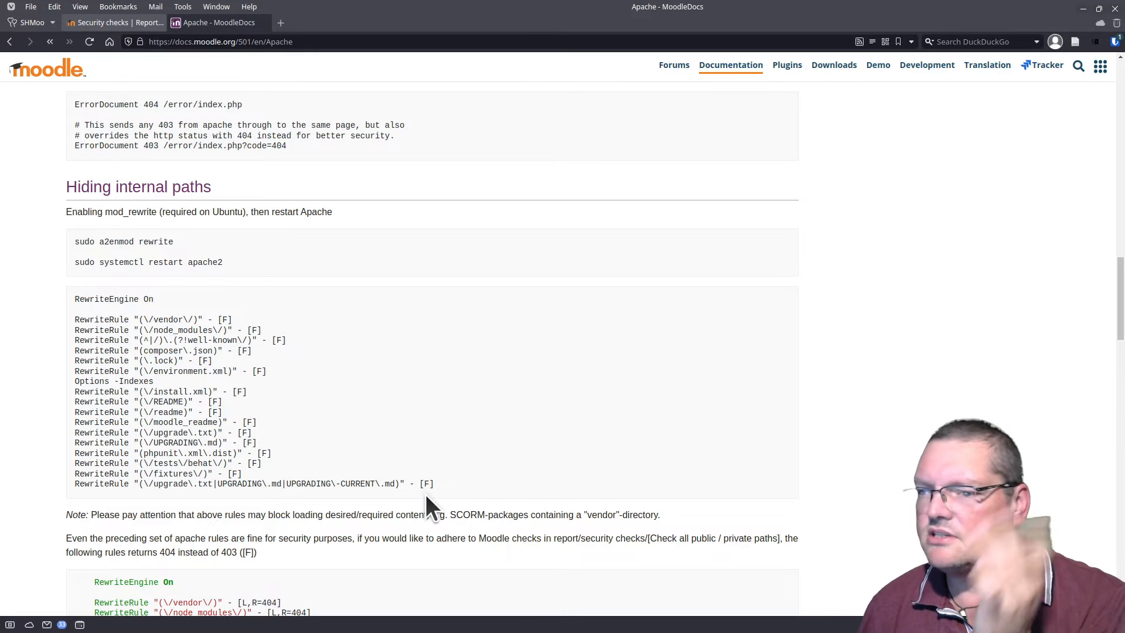
pyautogui.scroll(-3, 422, 492)
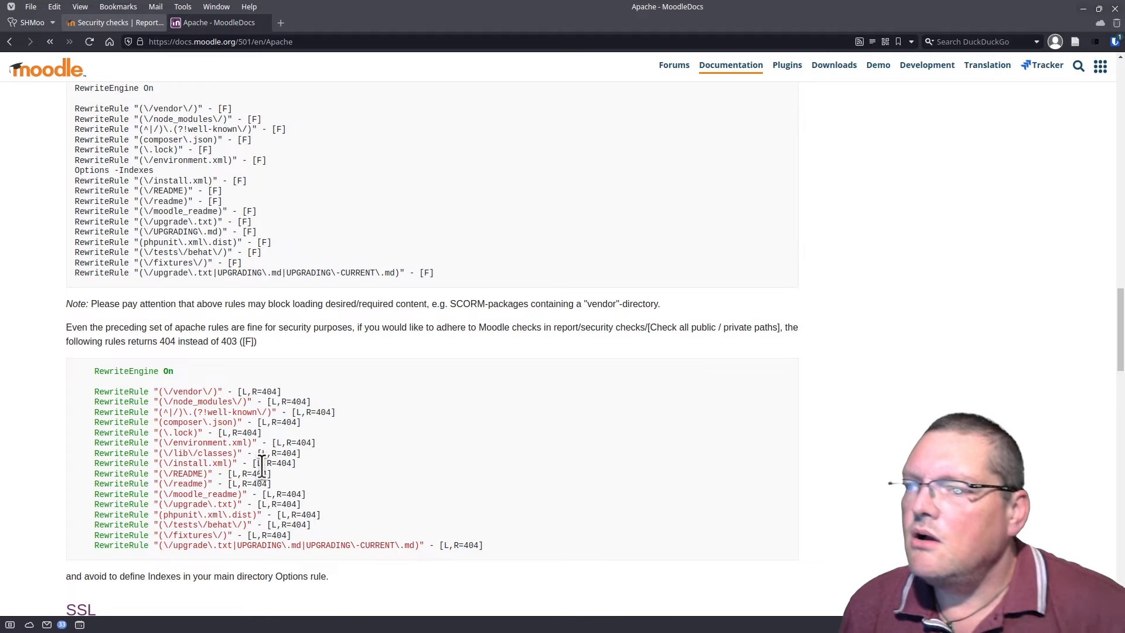
pyautogui.scroll(-3, 203, 403)
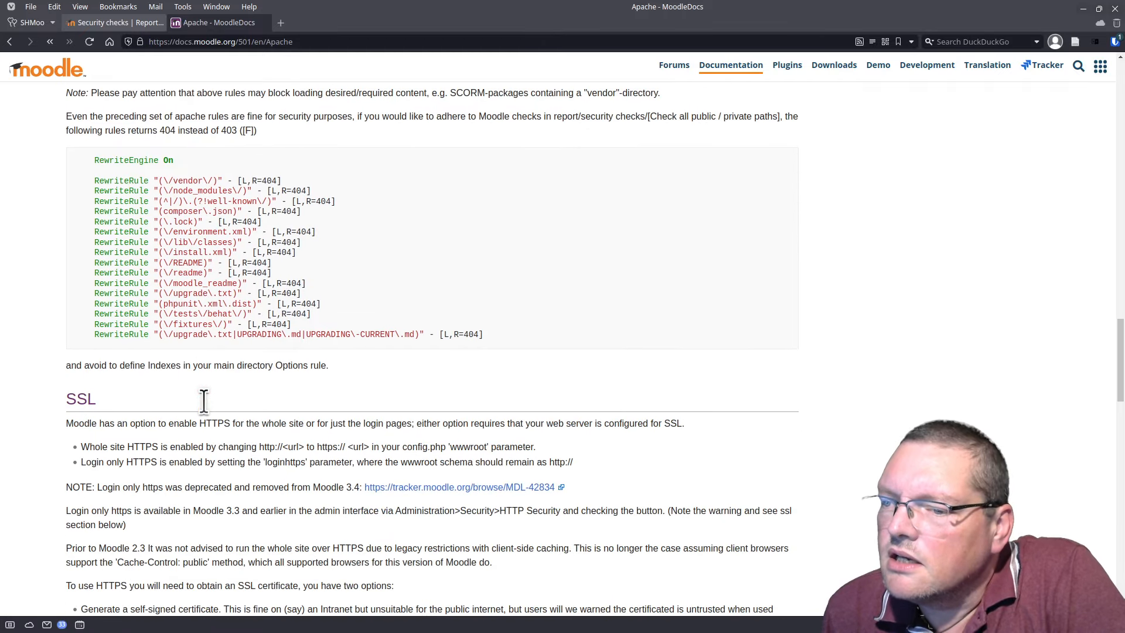
pyautogui.scroll(3, 204, 403)
pyautogui.scroll(1, 204, 400)
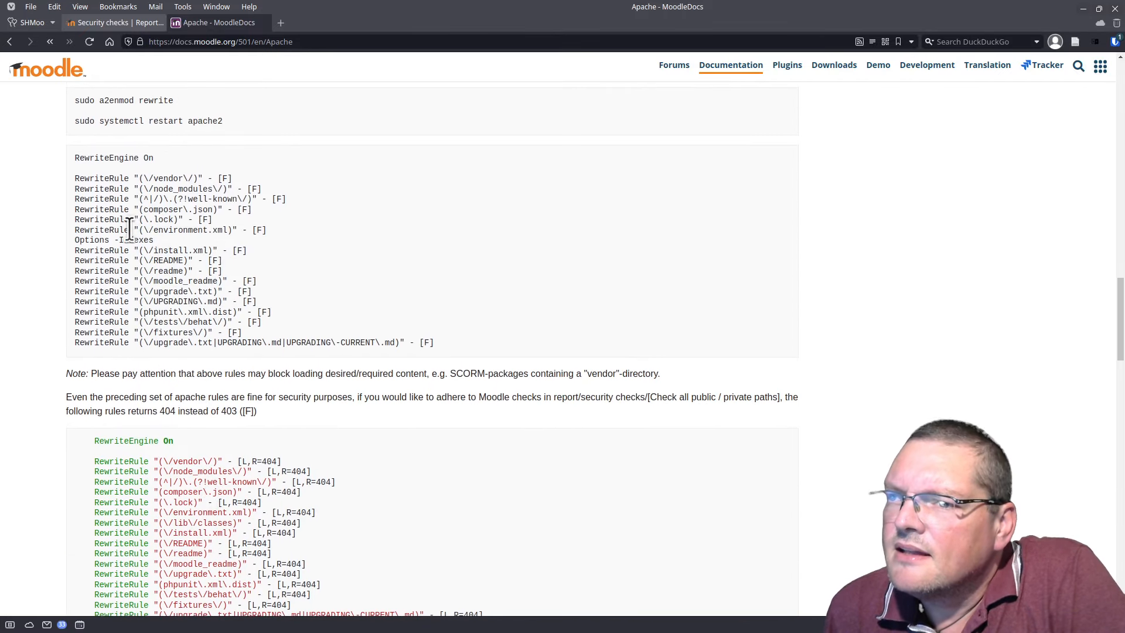
pyautogui.moveTo(100, 179); pyautogui.dragTo(229, 315)
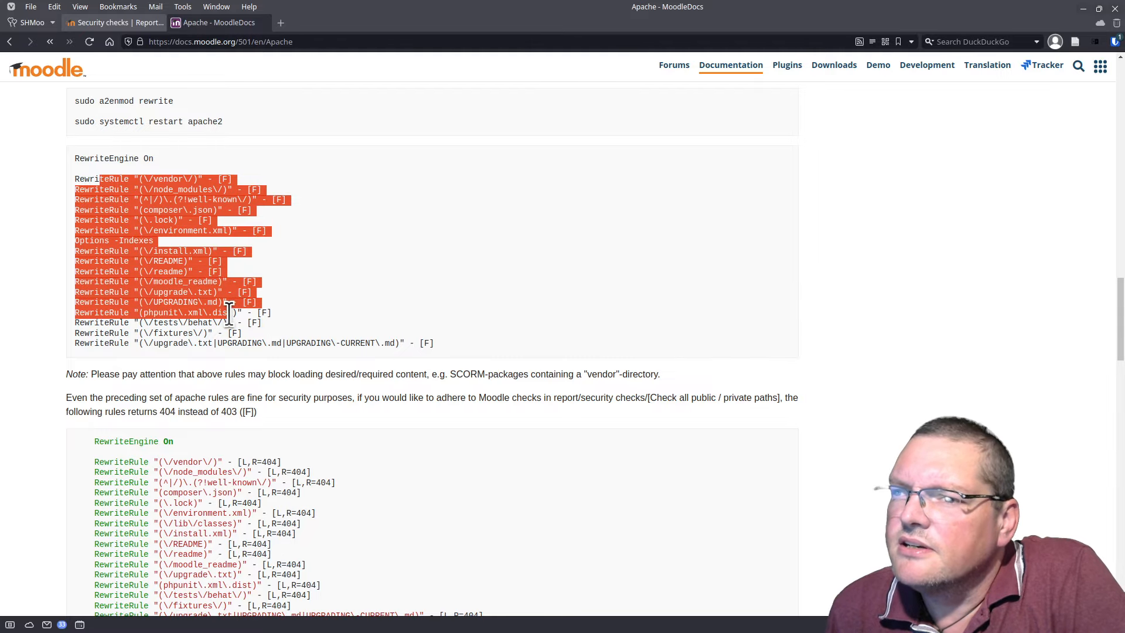
pyautogui.click(229, 314)
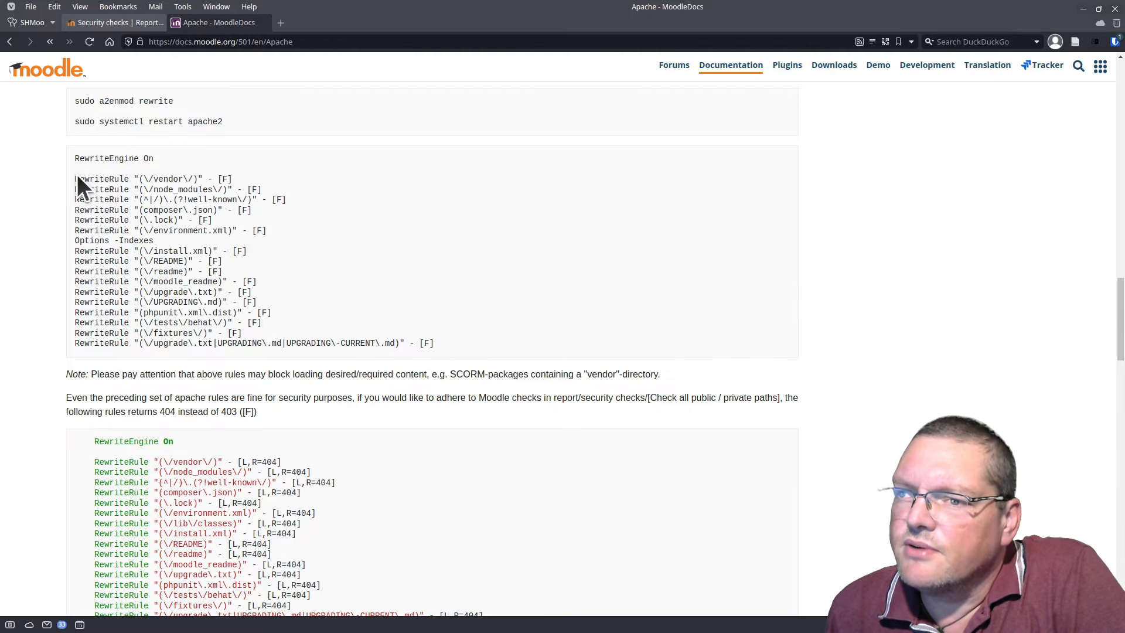
pyautogui.moveTo(76, 178); pyautogui.dragTo(444, 341)
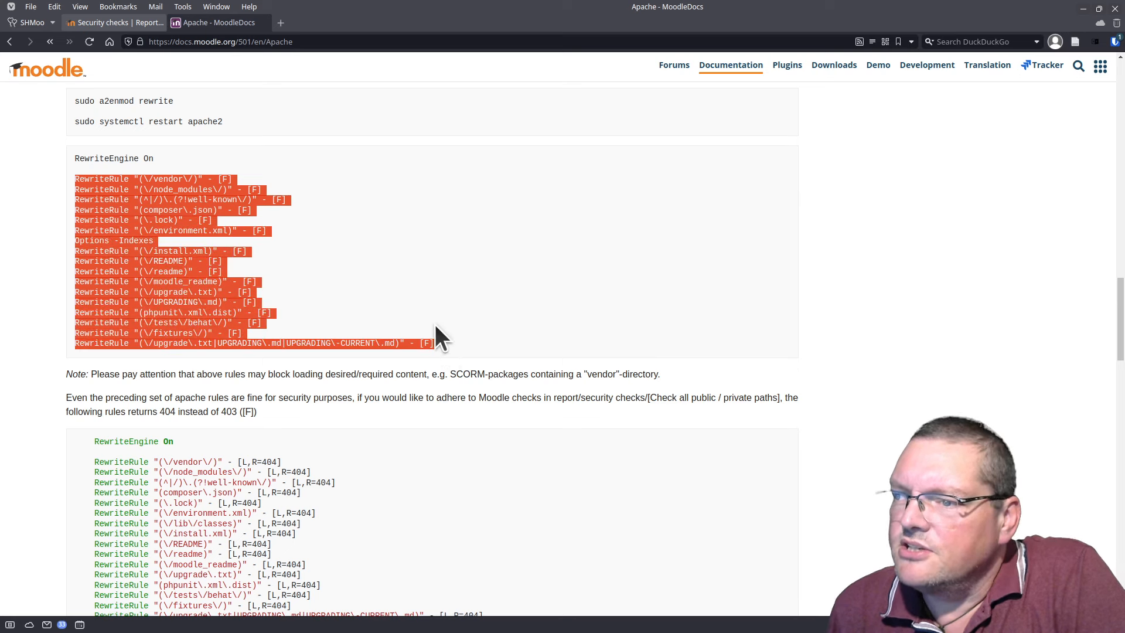
pyautogui.click(223, 181)
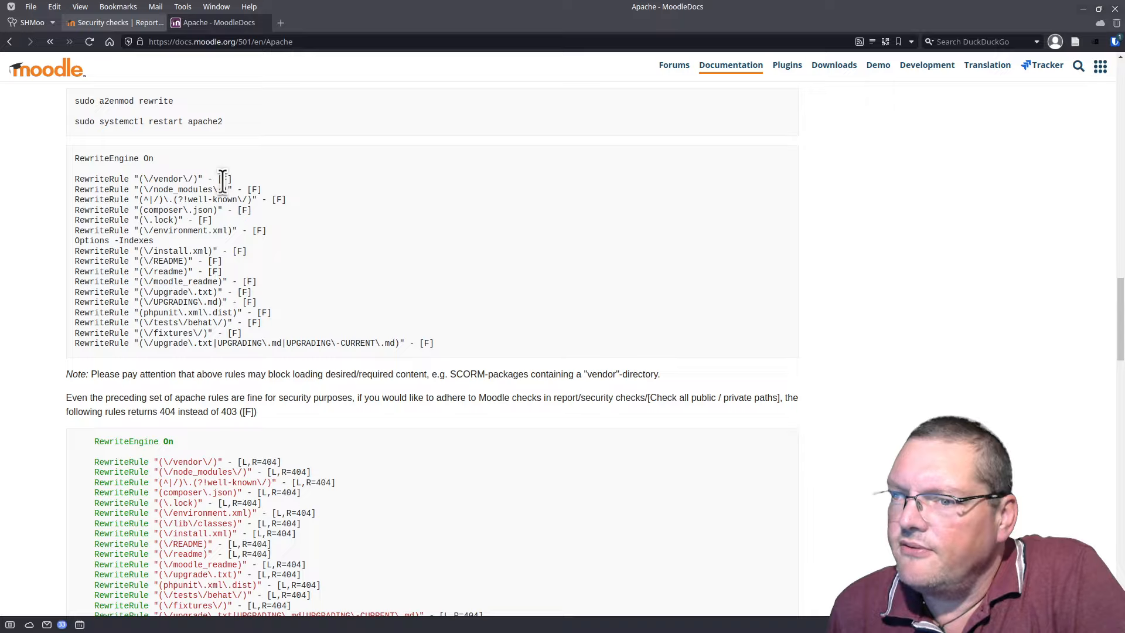
pyautogui.tripleClick(235, 178)
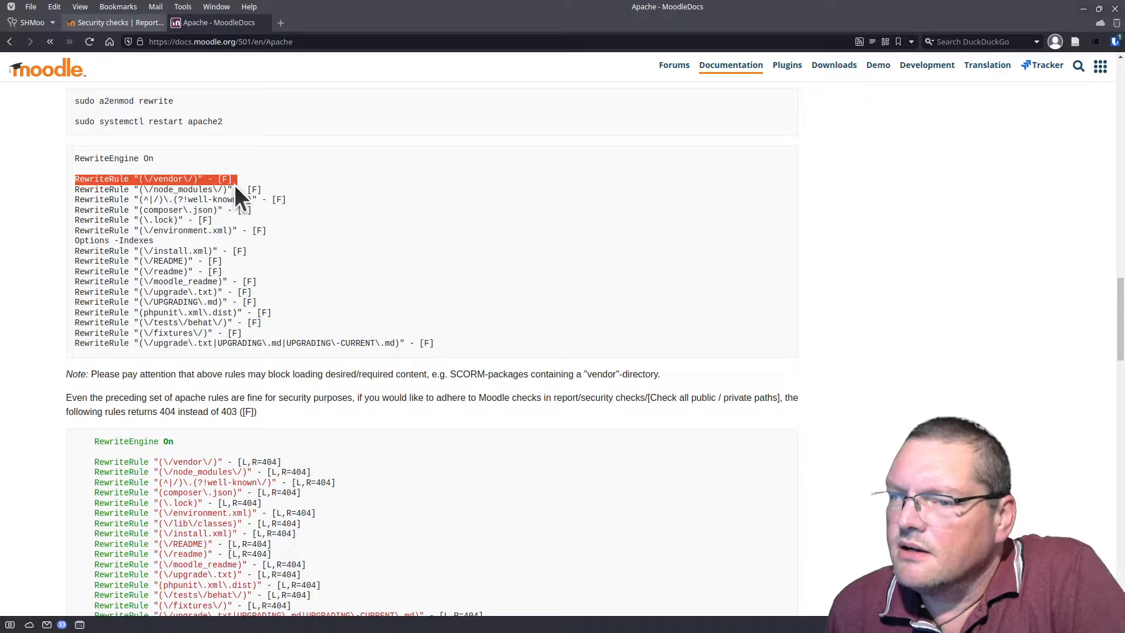
pyautogui.click(228, 175)
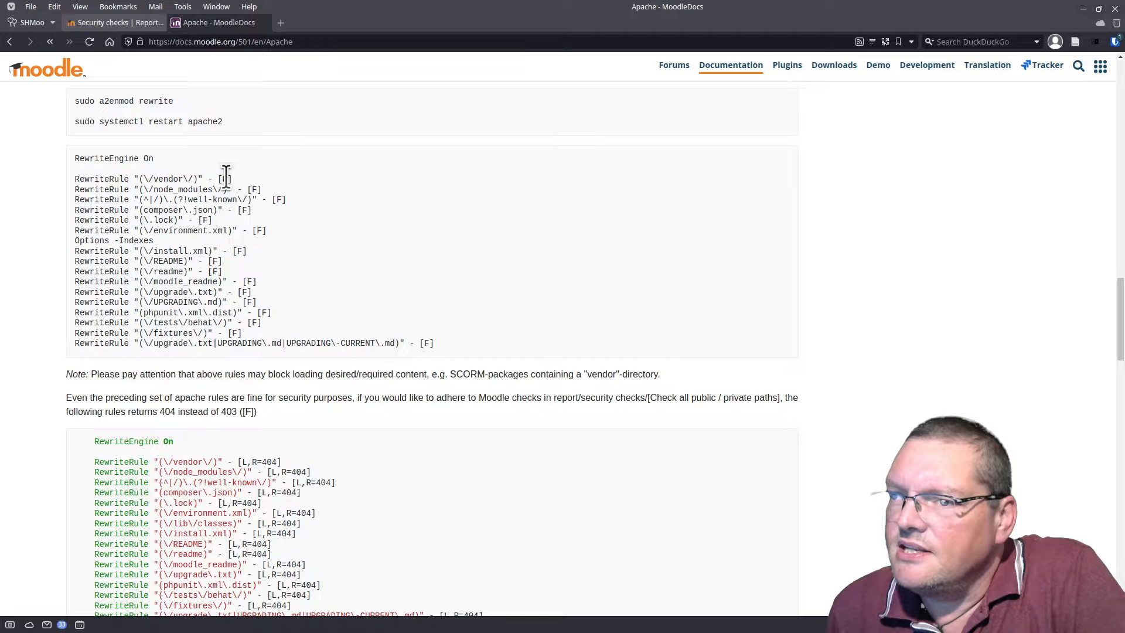
pyautogui.moveTo(226, 178); pyautogui.dragTo(233, 178)
pyautogui.scroll(-1, 252, 216)
pyautogui.scroll(1, 251, 217)
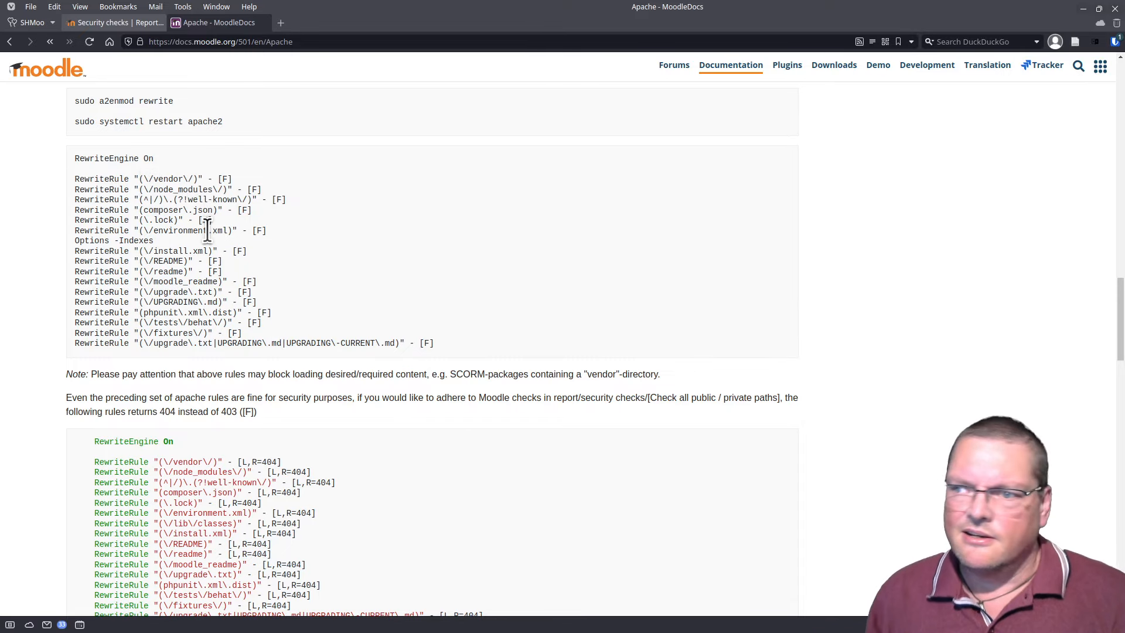
pyautogui.scroll(-2, 183, 423)
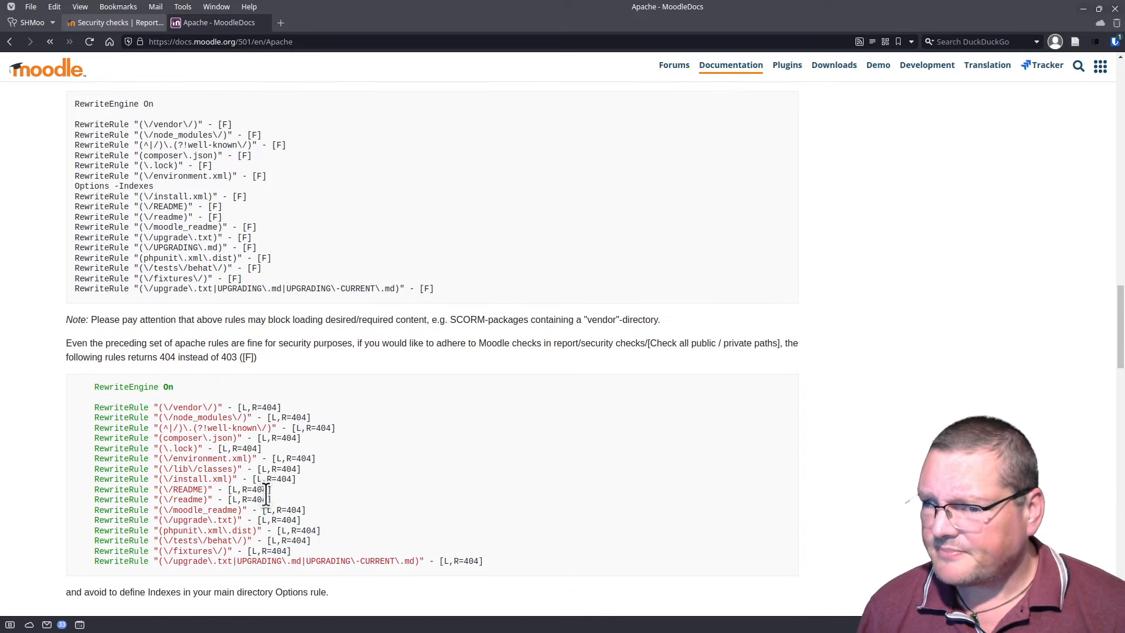
# Step: Read the note on returning 404 instead of 403 and its first 404 rules
pyautogui.moveTo(155, 391); pyautogui.dragTo(213, 483)
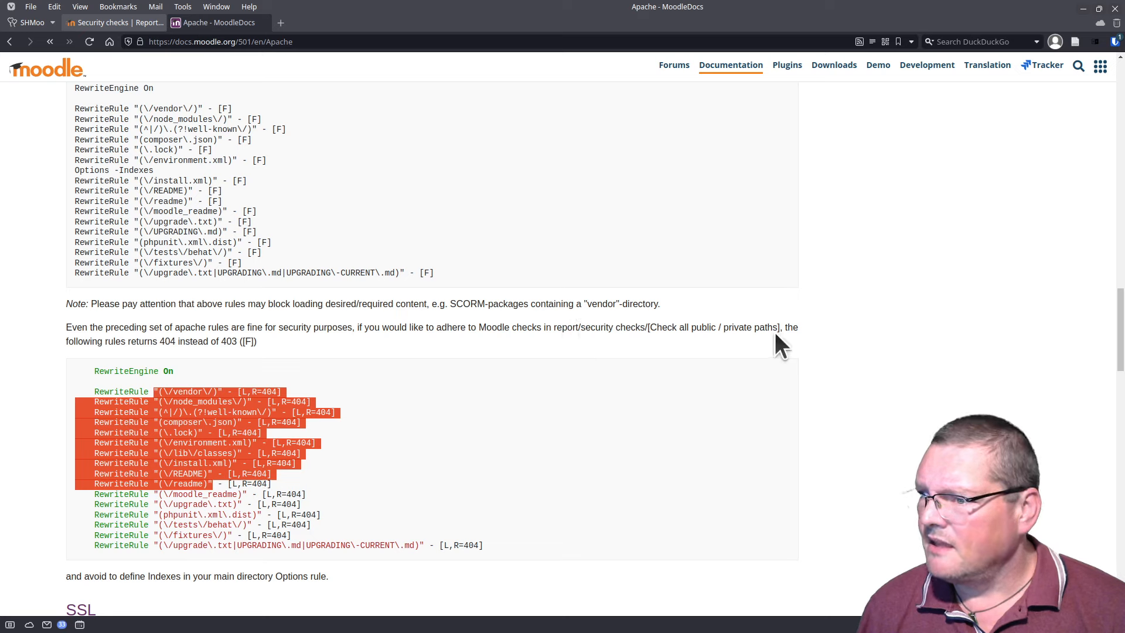
pyautogui.moveTo(115, 342); pyautogui.dragTo(252, 342)
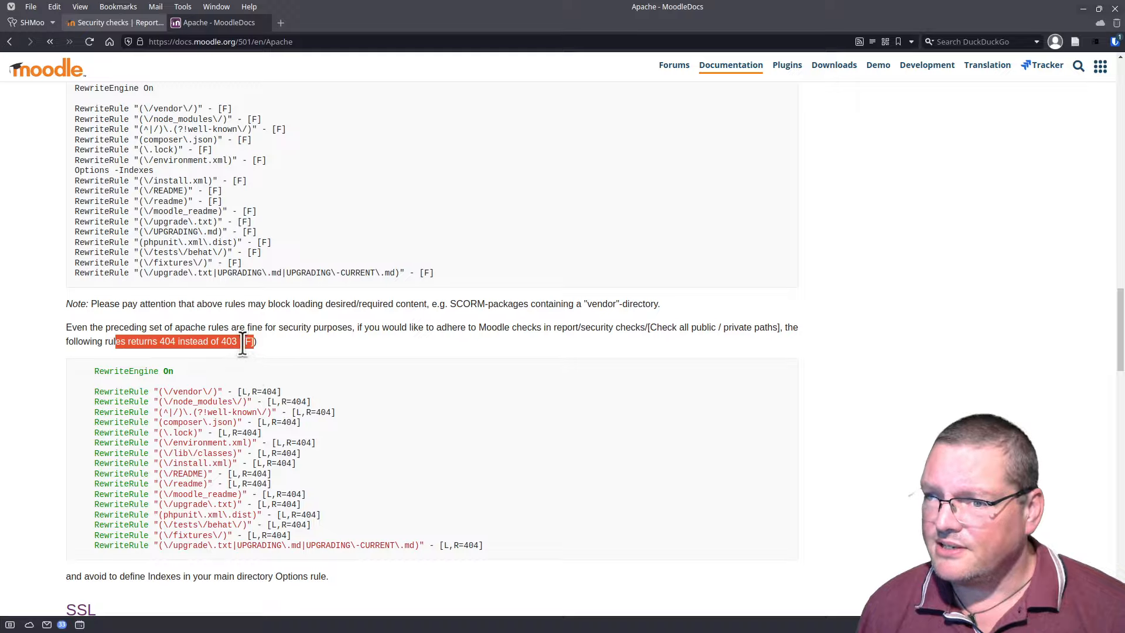
pyautogui.click(246, 366)
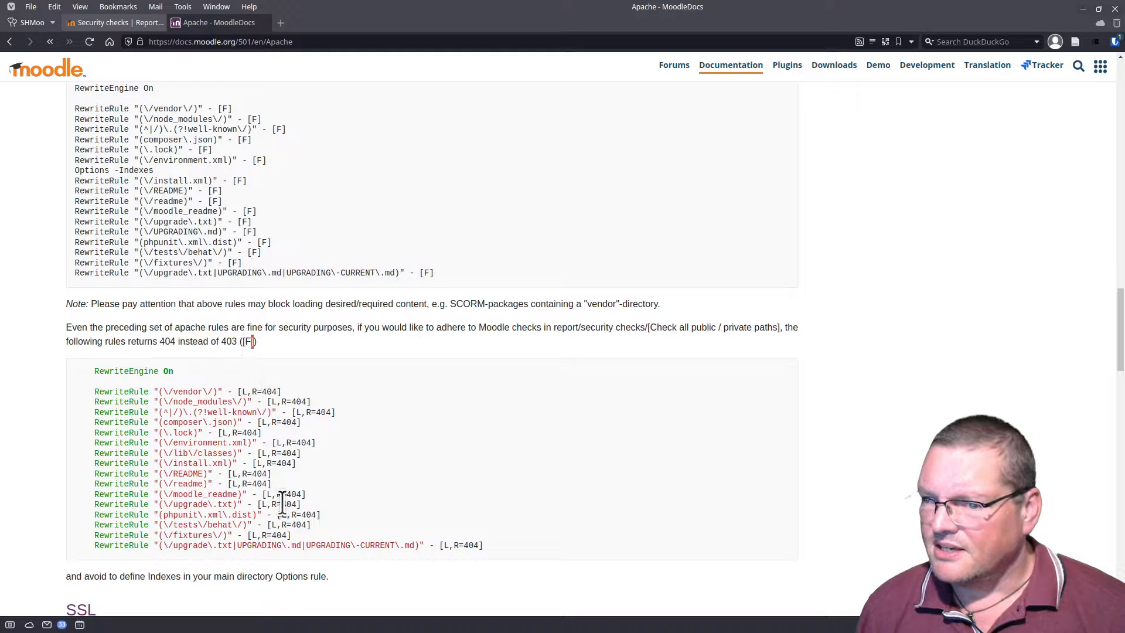
pyautogui.moveTo(305, 531); pyautogui.dragTo(193, 434)
pyautogui.scroll(-3, 193, 433)
pyautogui.scroll(1, 194, 433)
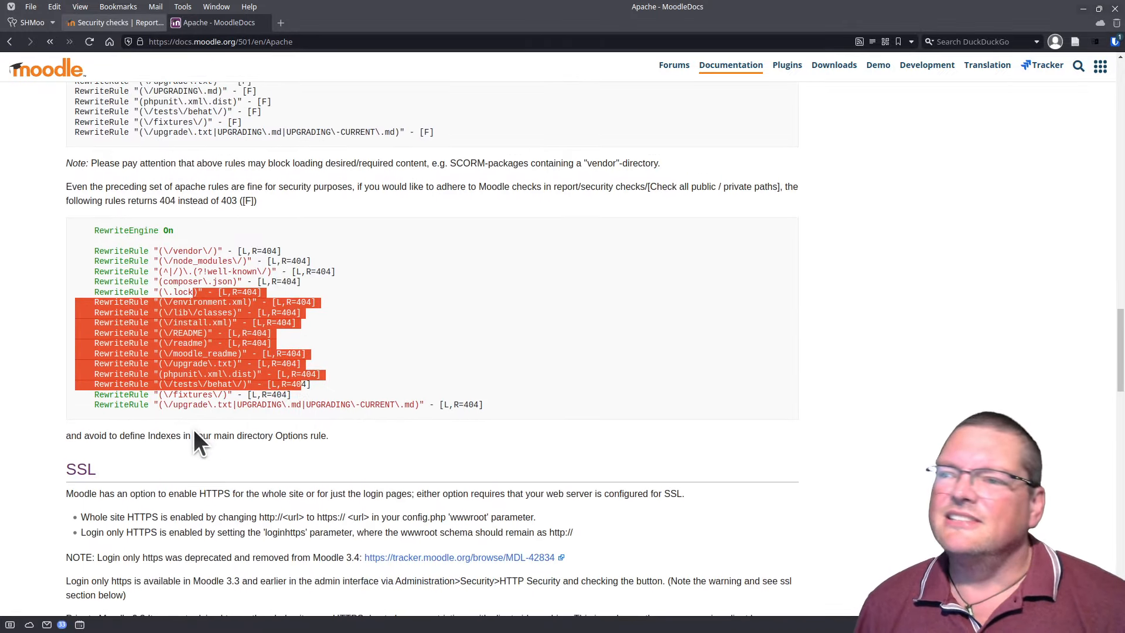
pyautogui.scroll(1, 202, 419)
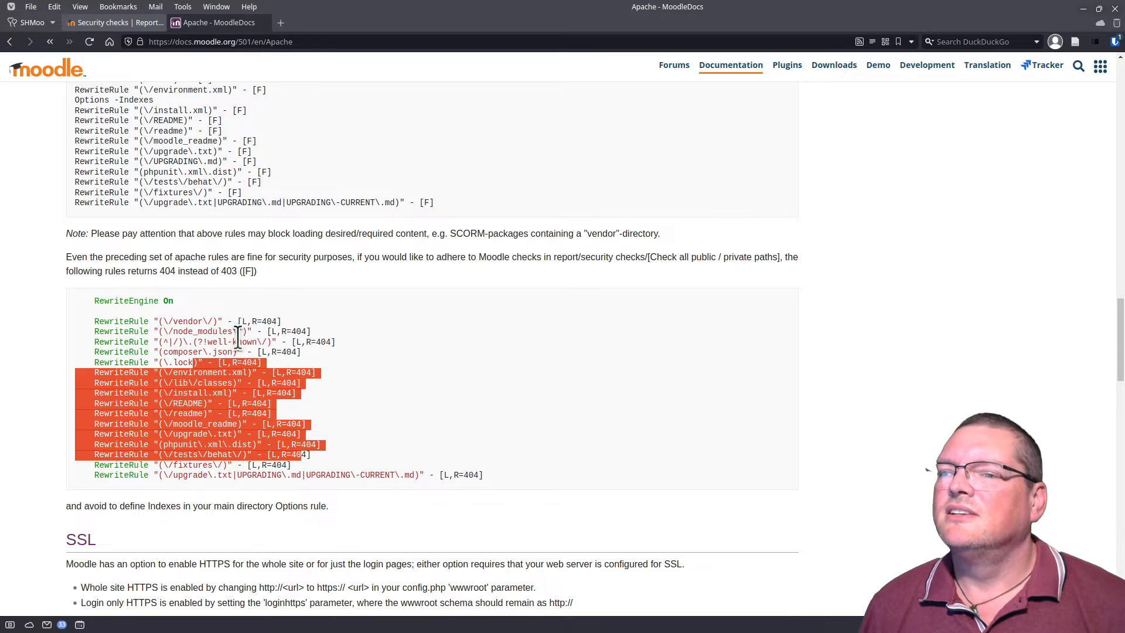
# Step: Select the whole [L,R=404] rule block and bring up its copy menu
pyautogui.moveTo(243, 321); pyautogui.dragTo(253, 323)
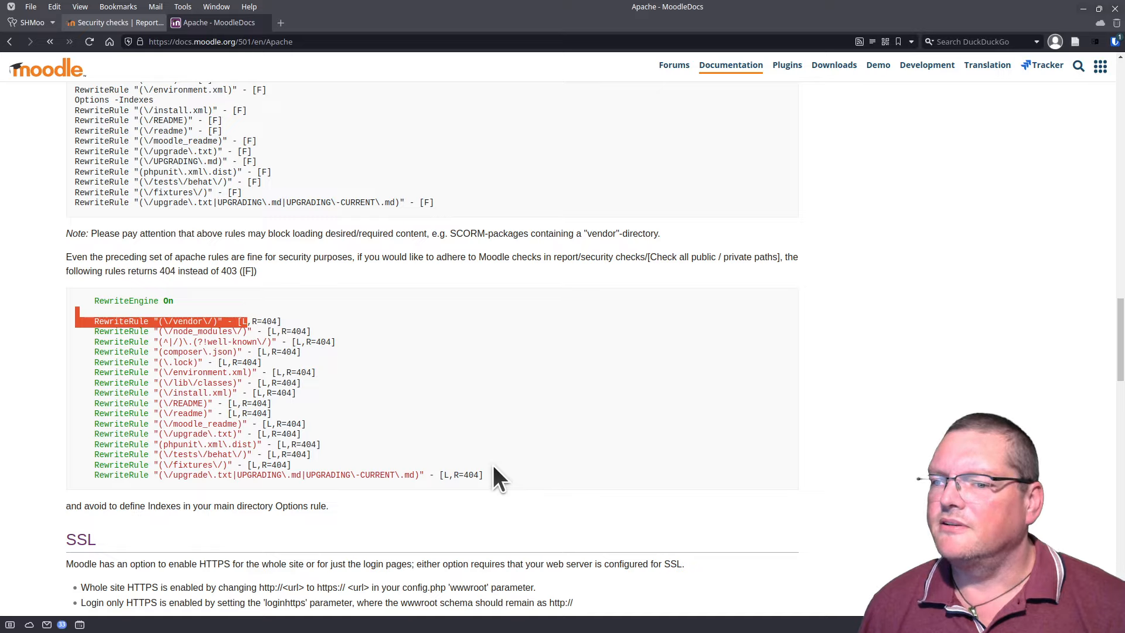
pyautogui.moveTo(494, 465); pyautogui.dragTo(77, 330)
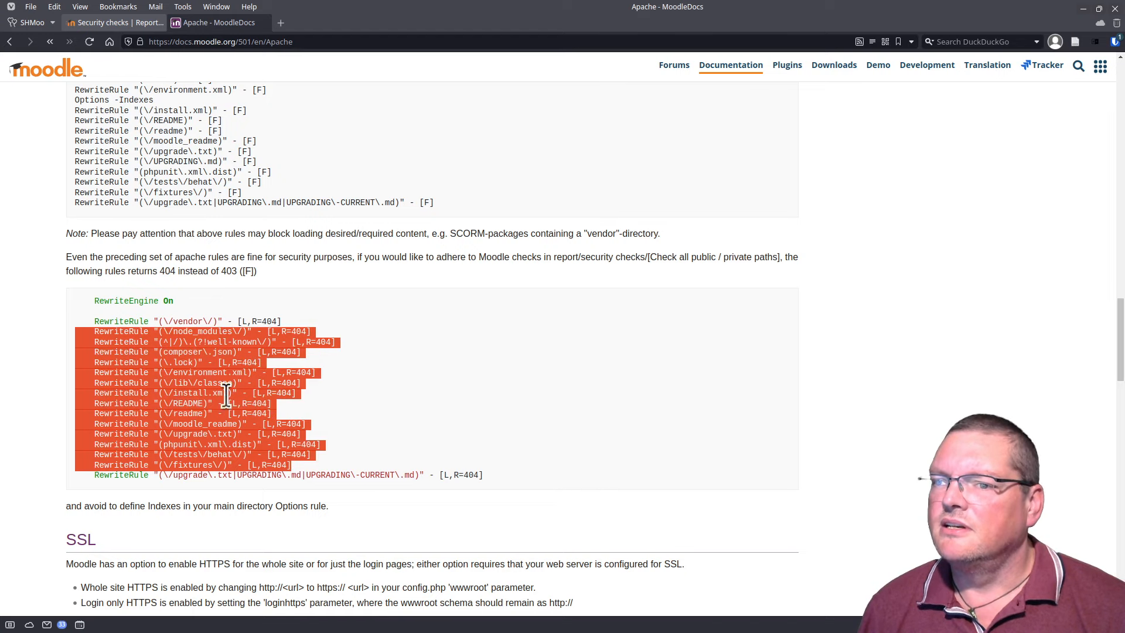
pyautogui.click(448, 487)
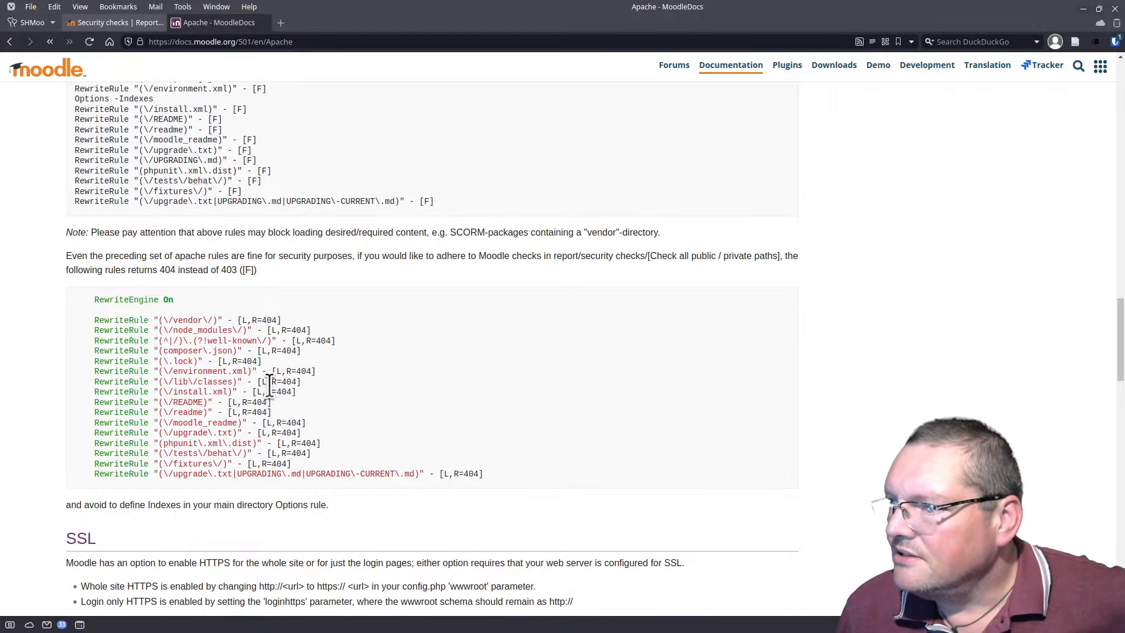
pyautogui.scroll(-2, 270, 385)
pyautogui.scroll(2, 498, 364)
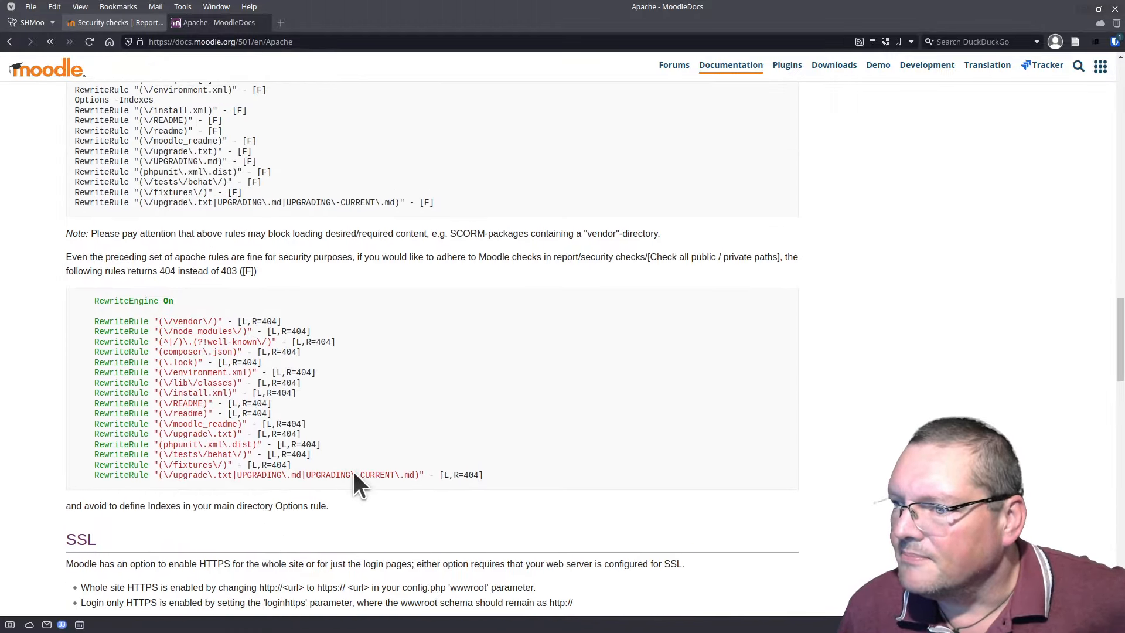
pyautogui.moveTo(479, 476); pyautogui.dragTo(263, 434)
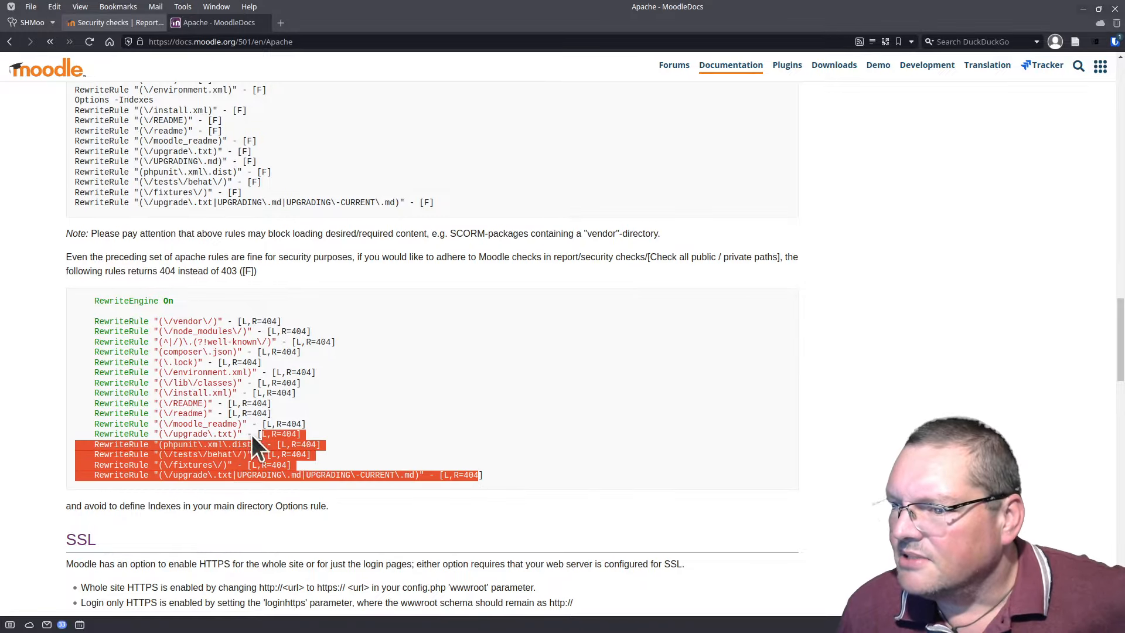
pyautogui.moveTo(490, 477); pyautogui.dragTo(87, 316)
pyautogui.rightClick(114, 338)
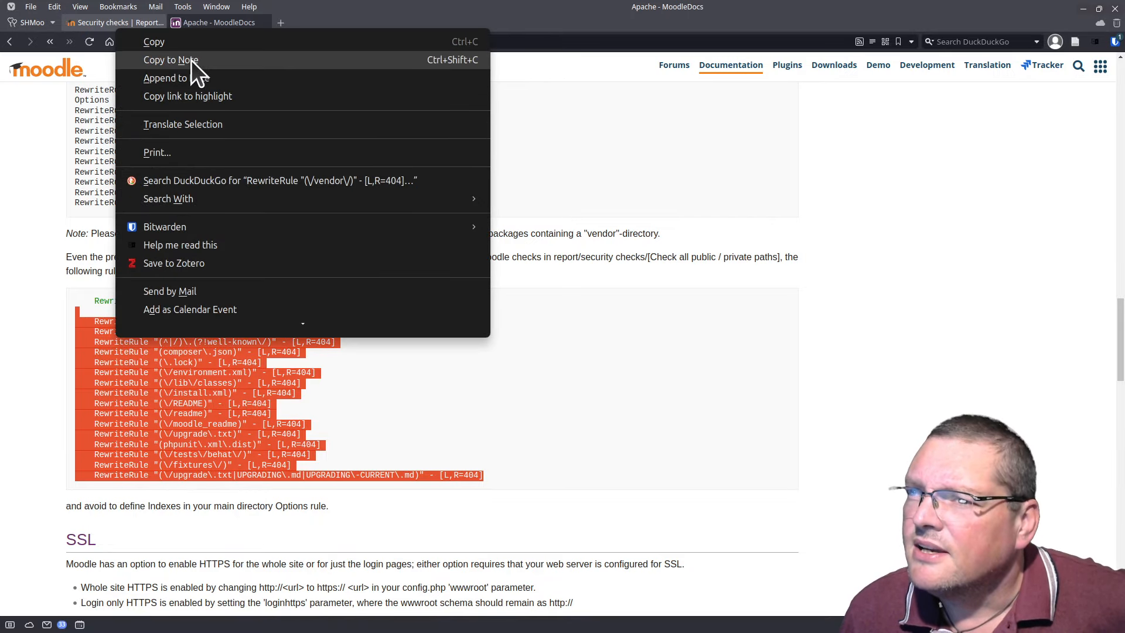
# Step: Bring nano back and review the RewriteRule r.php and REQUEST_FILENAME condition lines
pyautogui.scroll(-3, 427, 364)
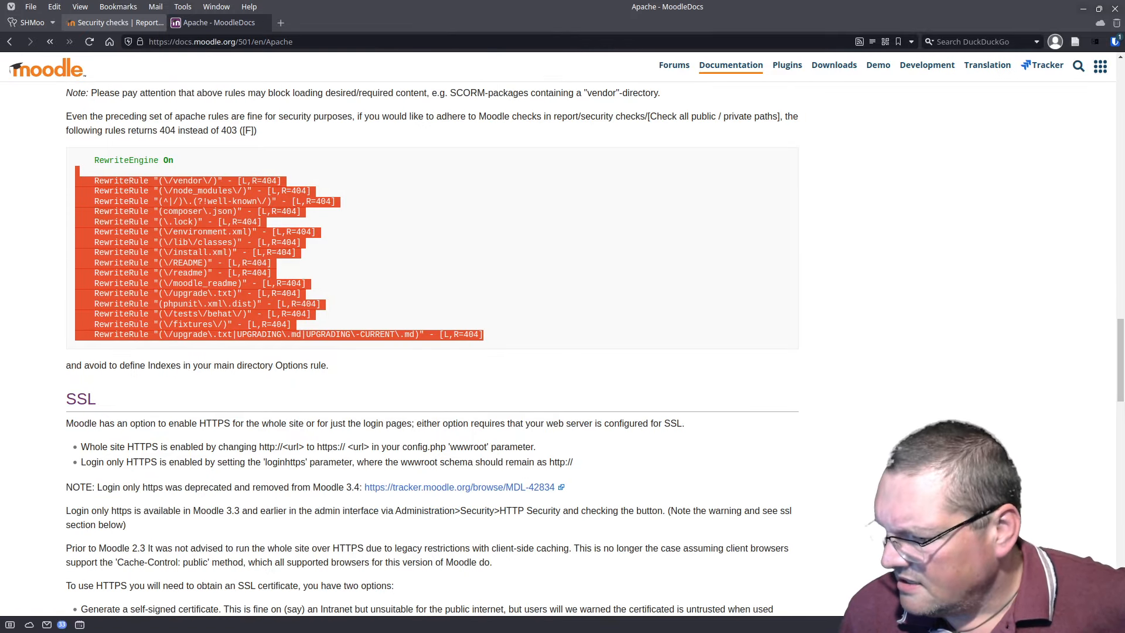
pyautogui.moveTo(469, 632); pyautogui.dragTo(549, 109)
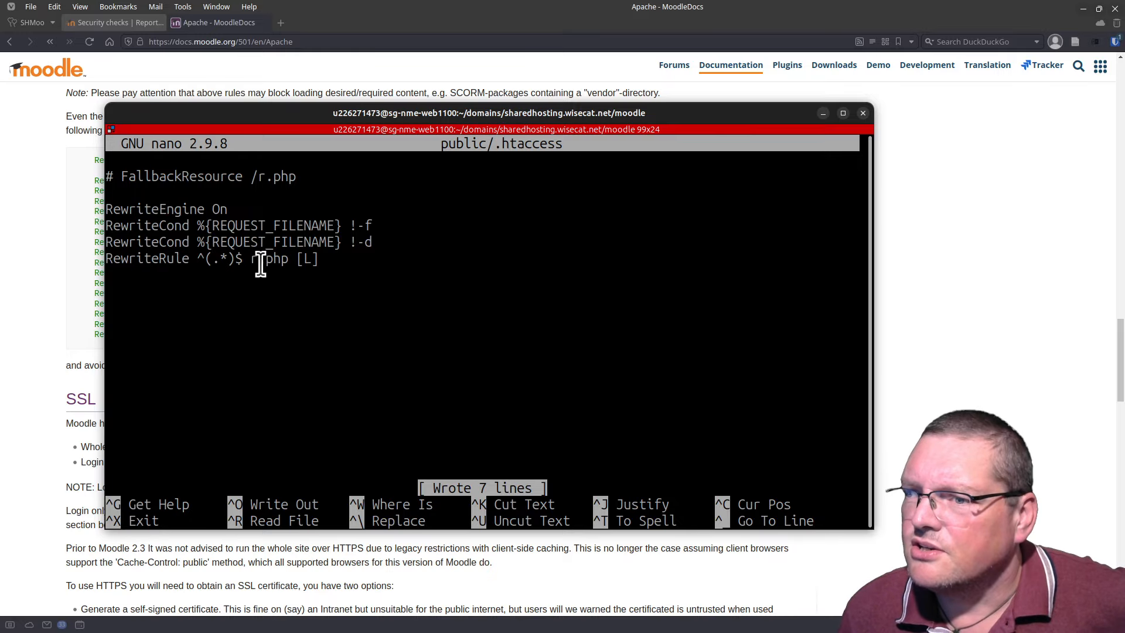
pyautogui.moveTo(331, 258); pyautogui.dragTo(103, 259)
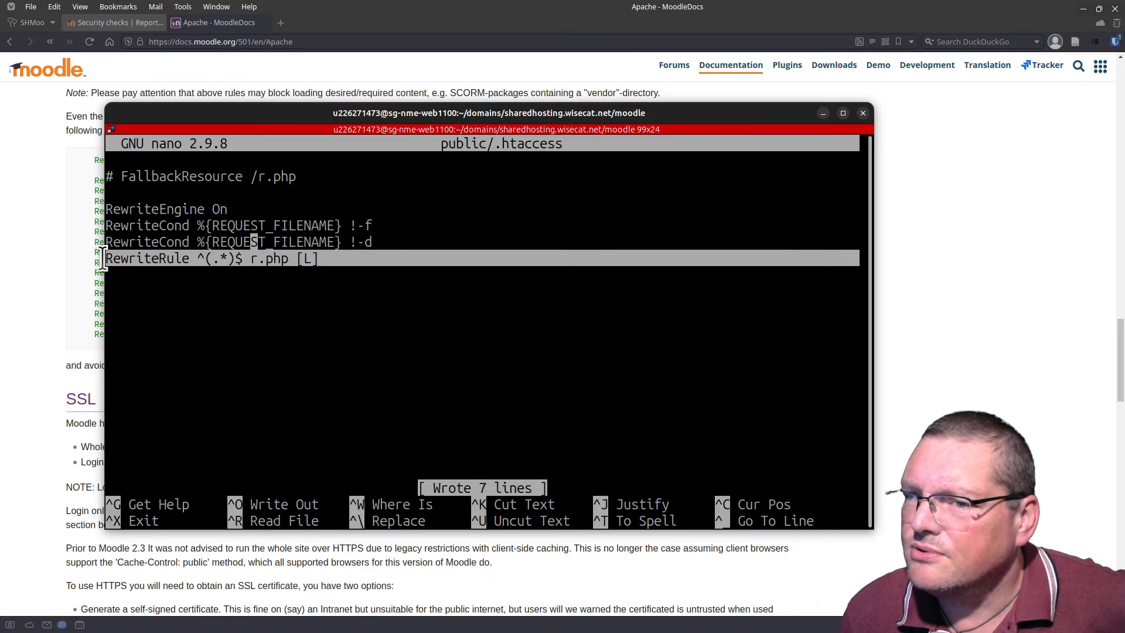
pyautogui.click(334, 258)
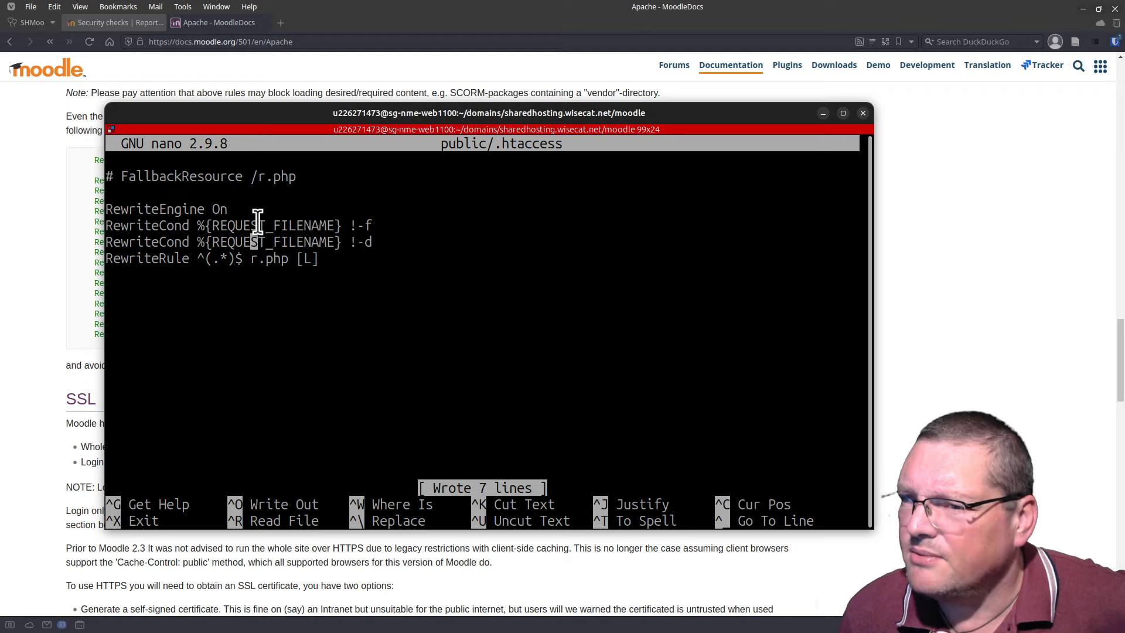
pyautogui.tripleClick(262, 223)
pyautogui.doubleClick(324, 242)
pyautogui.click(312, 223)
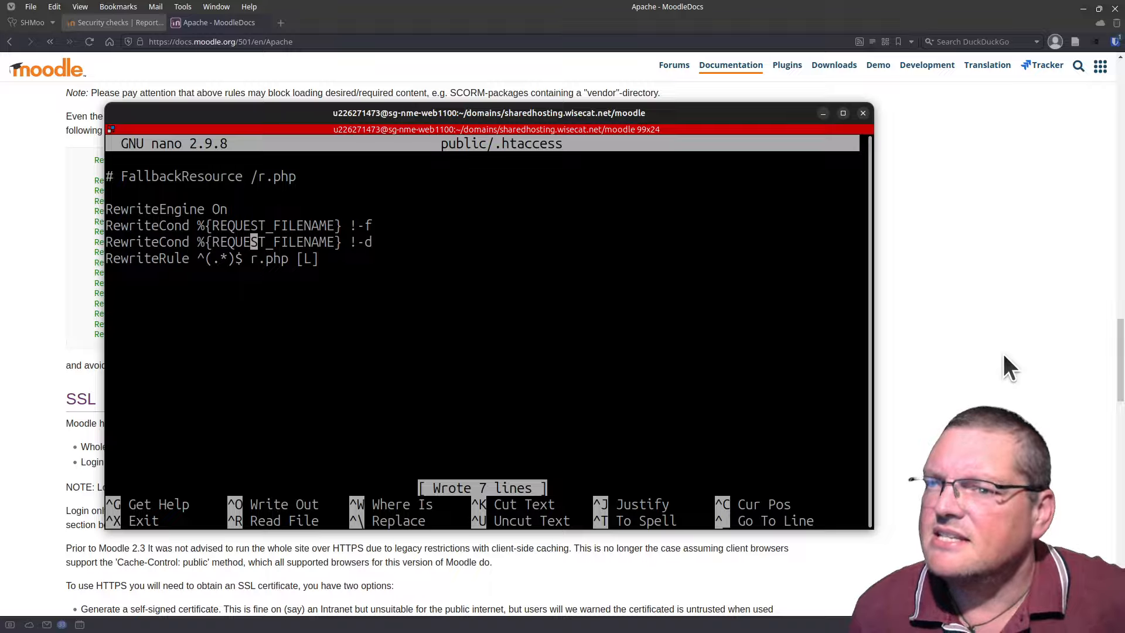
# Step: Insert blank lines after RewriteEngine On, above the two RewriteCond lines
pyautogui.press('Up')
pyautogui.press('Up')
pyautogui.press('Return')
pyautogui.press('Return')
pyautogui.press('Return')
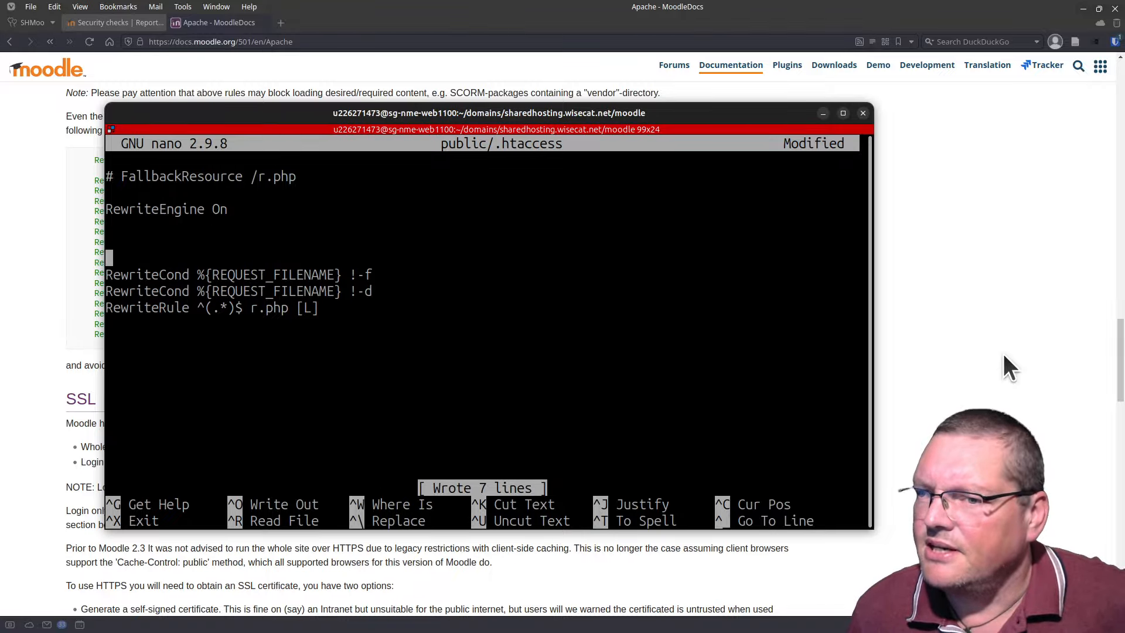
pyautogui.press('Up')
pyautogui.press('Up')
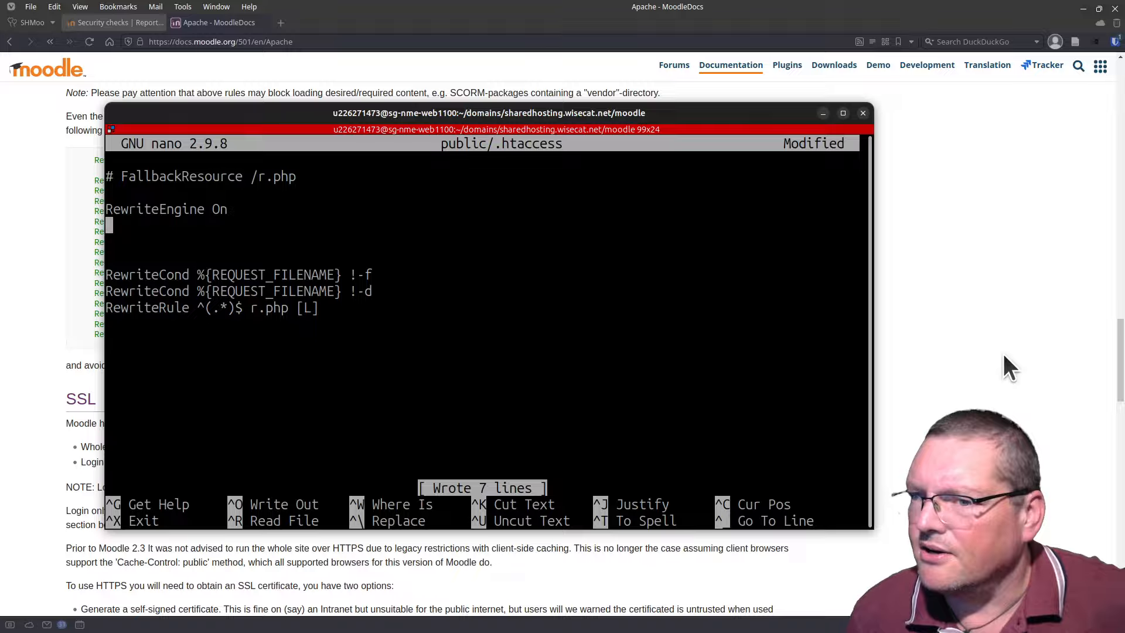
pyautogui.press('Down')
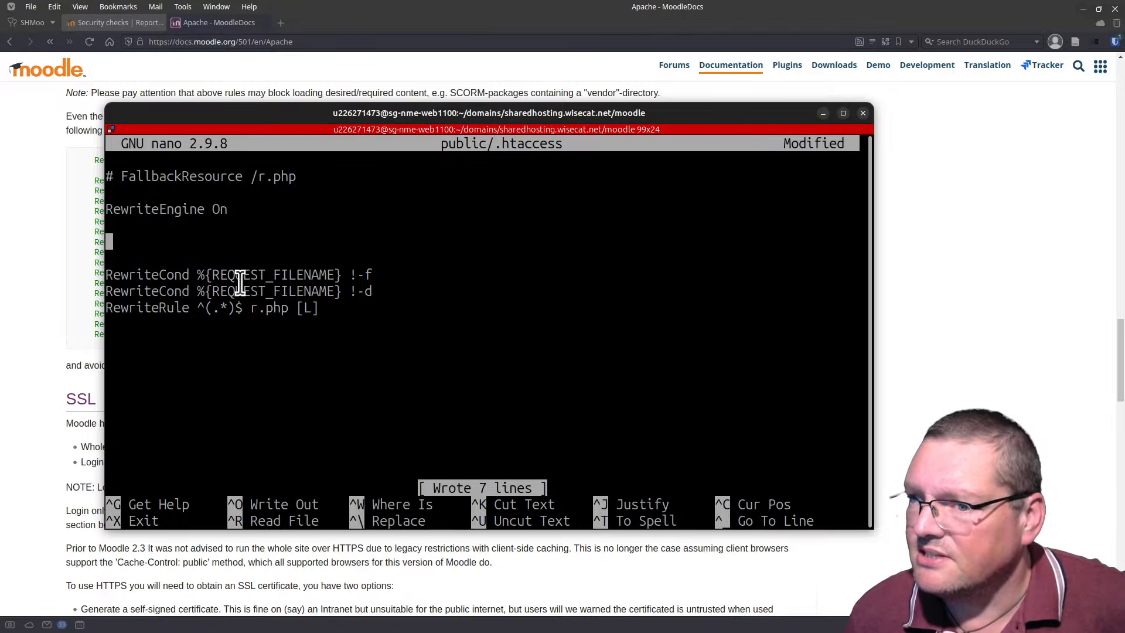
pyautogui.moveTo(152, 275); pyautogui.dragTo(389, 290)
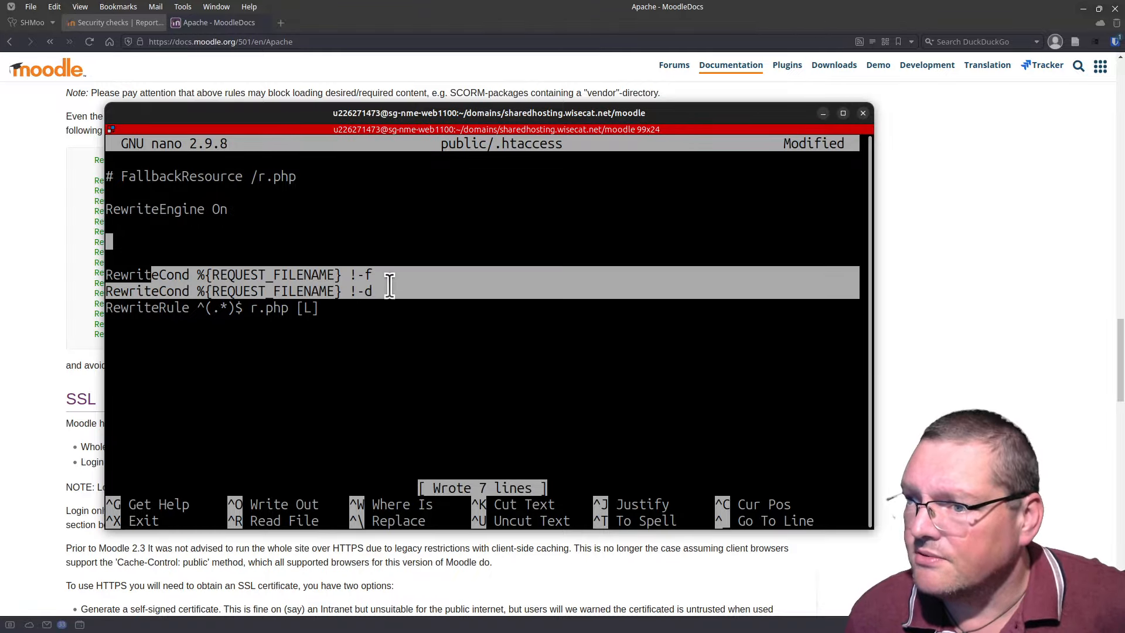
pyautogui.click(364, 275)
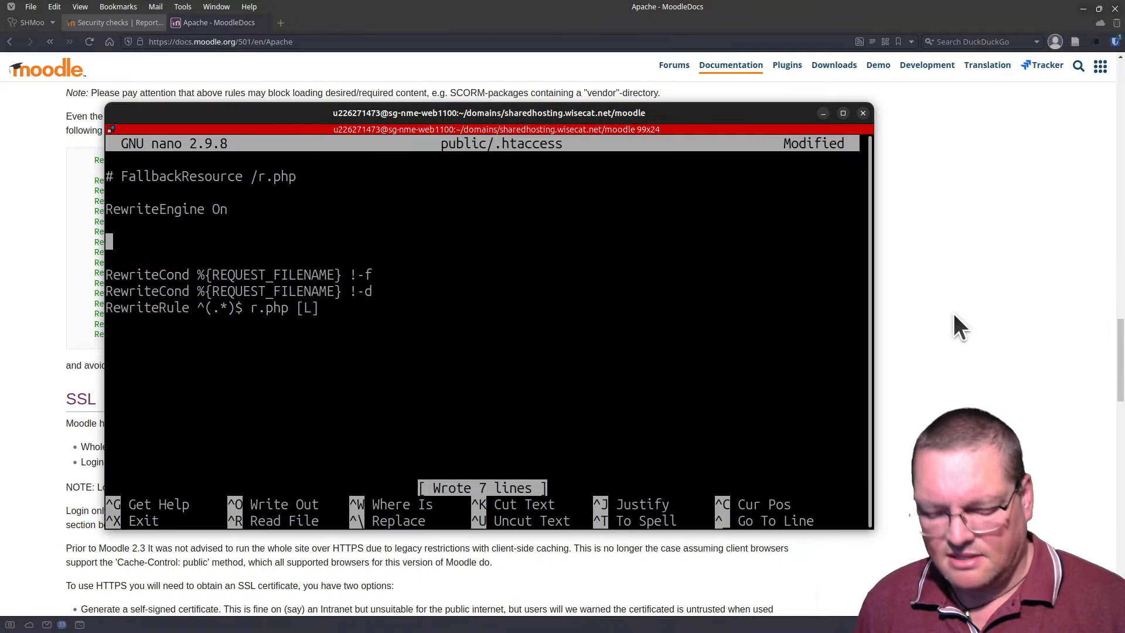
# Step: Paste the vendor-through-fixtures [L,R=404] RewriteRule block below RewriteEngine On and review it
pyautogui.press('Up')
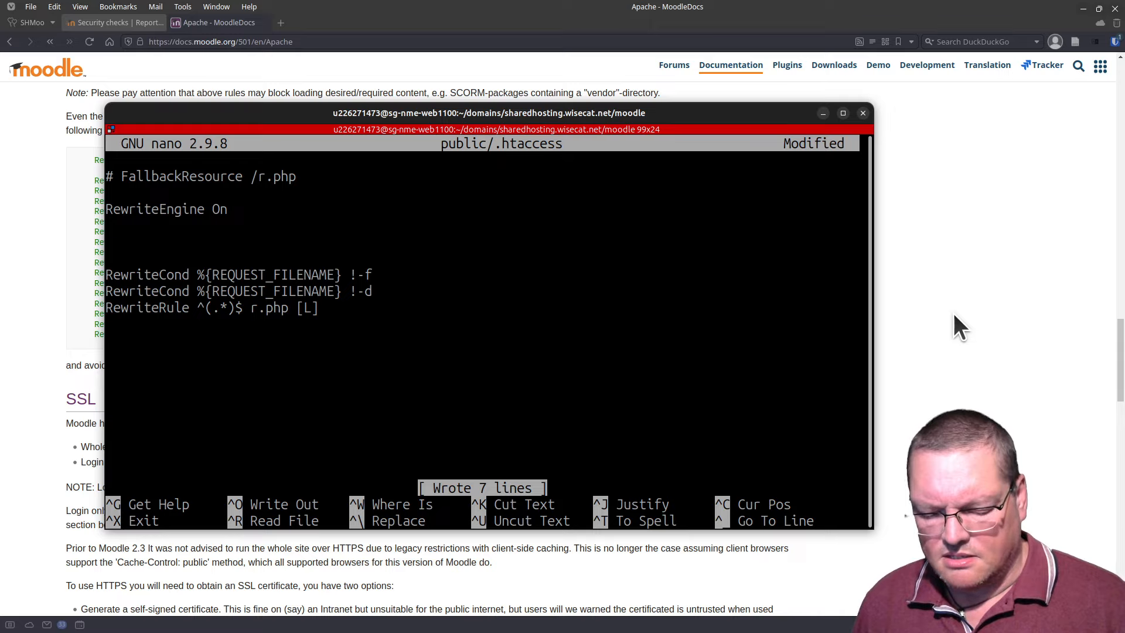
pyautogui.hotkey('ctrl', 'shift', 'v')
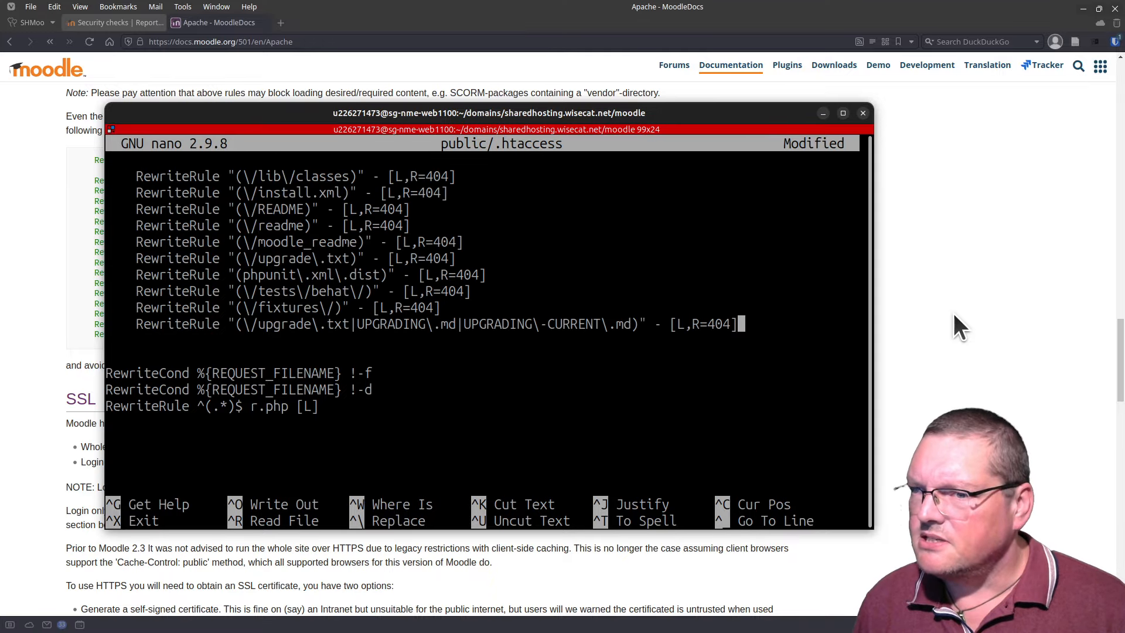
pyautogui.press('Up')
pyautogui.press('Up')
pyautogui.press('Up')
pyautogui.press('Up')
pyautogui.press('Up')
pyautogui.press('Up')
pyautogui.press('Up')
pyautogui.press('Up')
pyautogui.press('Up')
pyautogui.press('Up')
pyautogui.press('Up')
pyautogui.press('Up')
pyautogui.press('Up')
pyautogui.press('Up')
pyautogui.press('Up')
pyautogui.press('Up')
pyautogui.press('Up')
pyautogui.press('Up')
pyautogui.press('Up')
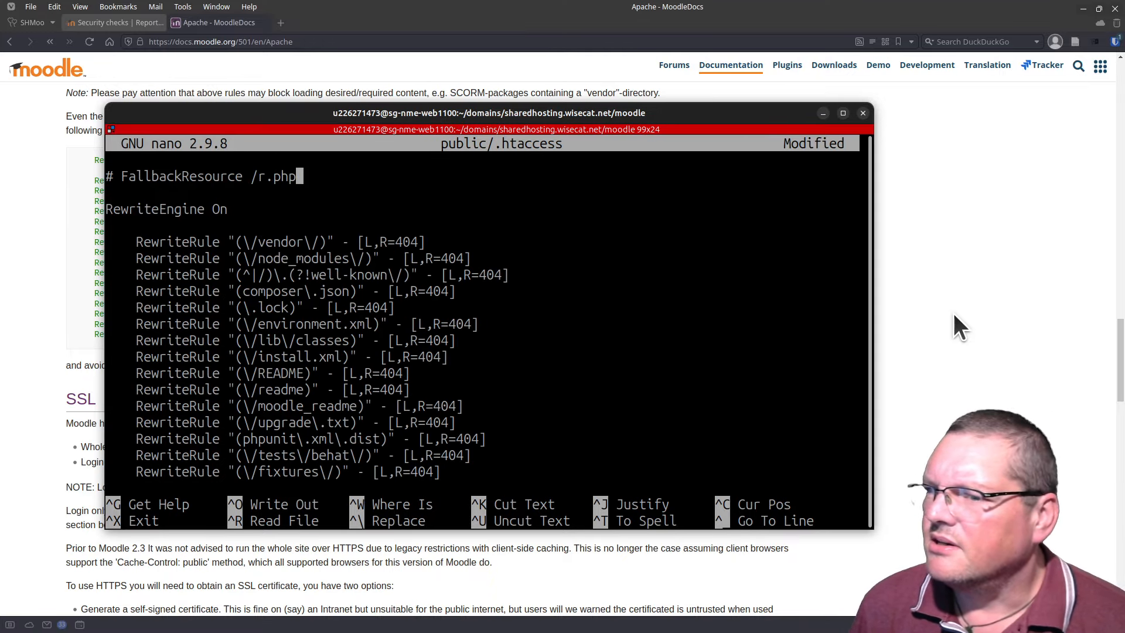
pyautogui.press('Down')
pyautogui.press('Down')
pyautogui.press('Down')
pyautogui.press('Down')
pyautogui.press('Down')
pyautogui.press('Down')
pyautogui.press('Down')
pyautogui.press('Down')
pyautogui.press('Down')
pyautogui.press('Down')
pyautogui.press('Down')
pyautogui.press('Down')
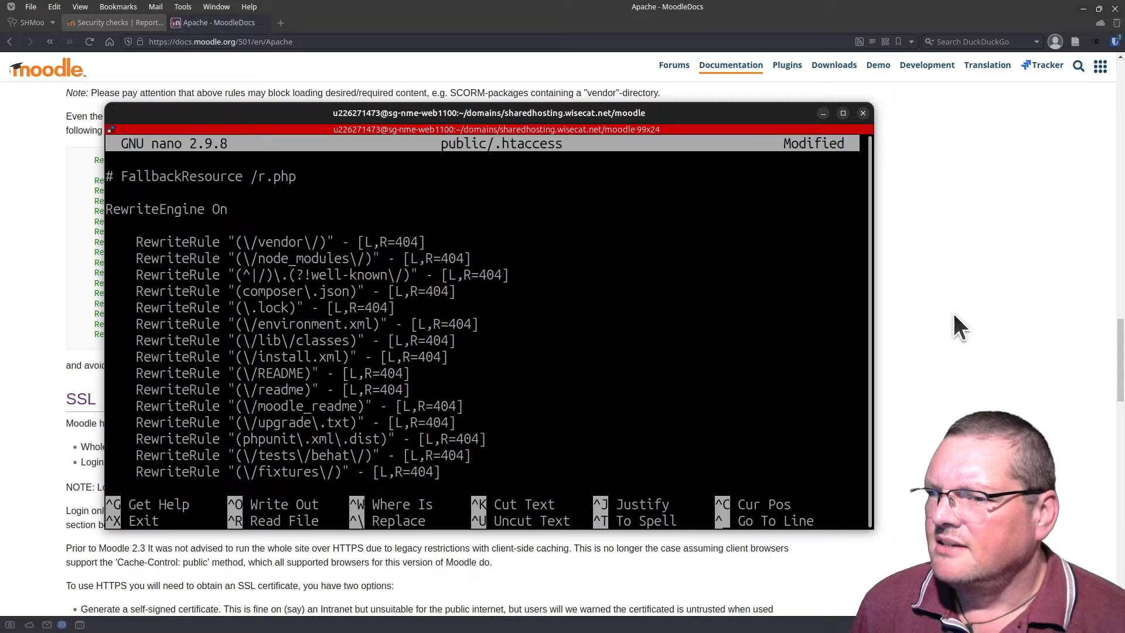
pyautogui.press('Down')
pyautogui.press('Down')
pyautogui.press('Down')
pyautogui.press('Down')
pyautogui.press('Down')
pyautogui.press('Down')
pyautogui.press('Down')
pyautogui.press('Down')
pyautogui.press('Down')
pyautogui.press('Down')
pyautogui.press('Down')
pyautogui.press('Down')
pyautogui.press('Down')
pyautogui.press('Up')
pyautogui.press('Up')
pyautogui.press('Up')
pyautogui.press('Up')
pyautogui.press('Up')
pyautogui.press('Up')
pyautogui.press('Up')
pyautogui.press('Up')
pyautogui.press('Up')
pyautogui.press('Up')
pyautogui.press('Up')
pyautogui.press('Up')
pyautogui.press('Up')
pyautogui.press('Up')
pyautogui.press('Up')
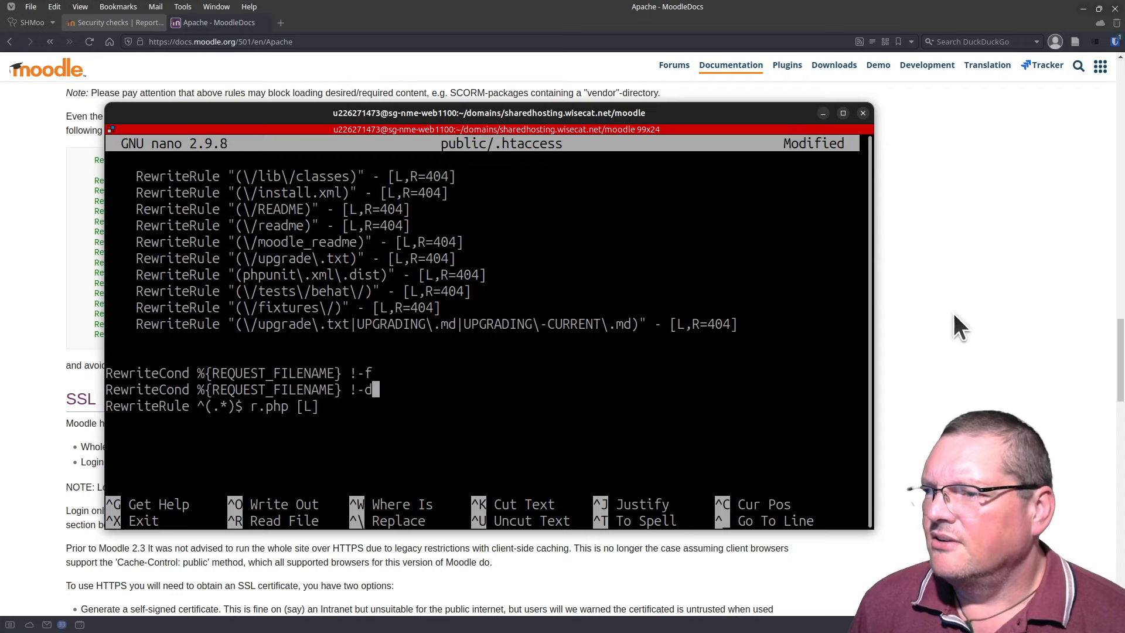
# Step: Return to the vendor rule's L flag and start nano's search-and-replace with Ctrl+\
pyautogui.press('Up')
pyautogui.press('Up')
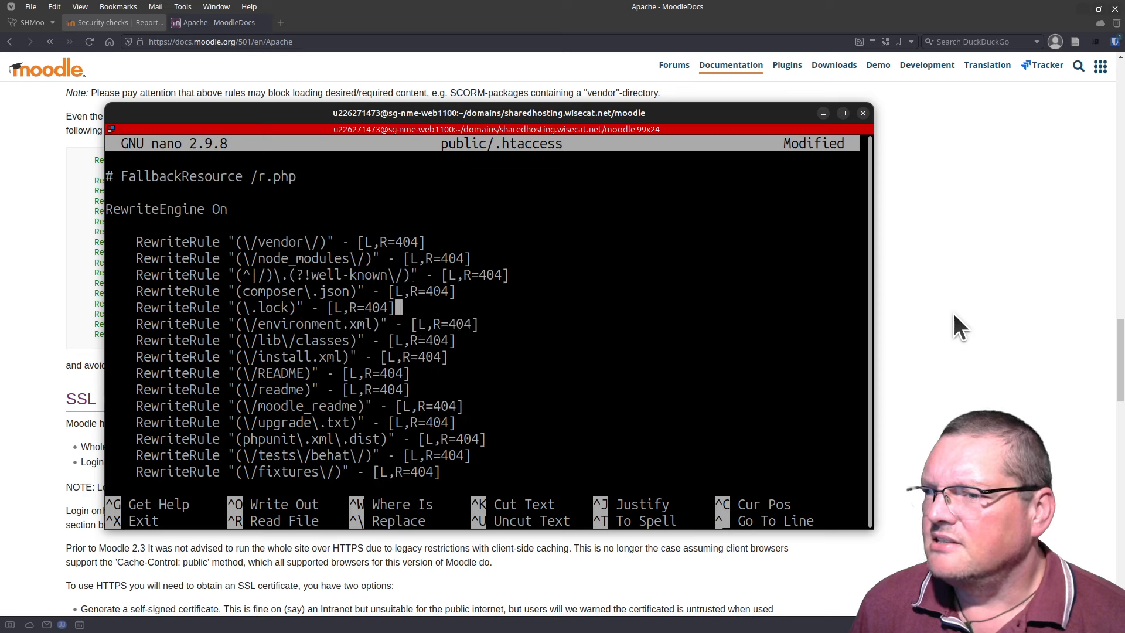
pyautogui.press('Up')
pyautogui.press('Up')
pyautogui.press('Up')
pyautogui.press('Up')
pyautogui.press('Left')
pyautogui.press('Left')
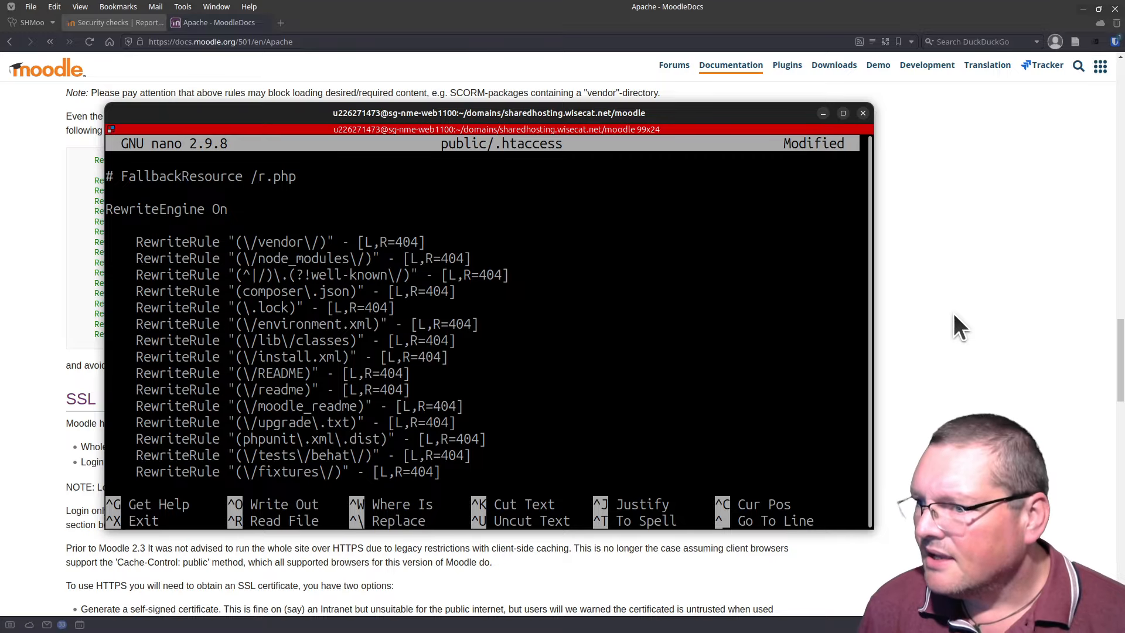
pyautogui.hotkey('ctrl', '\\')
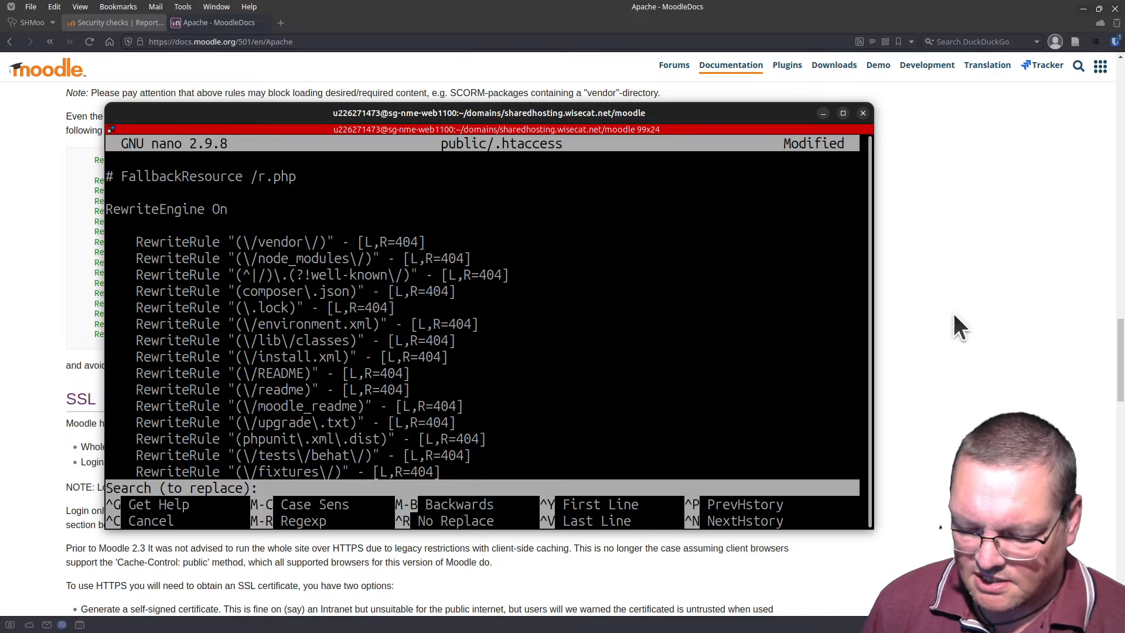
# Step: Replace each 'L,' flag with 'F,' on every rule from vendor to UPGRADING
pyautogui.write('L,')
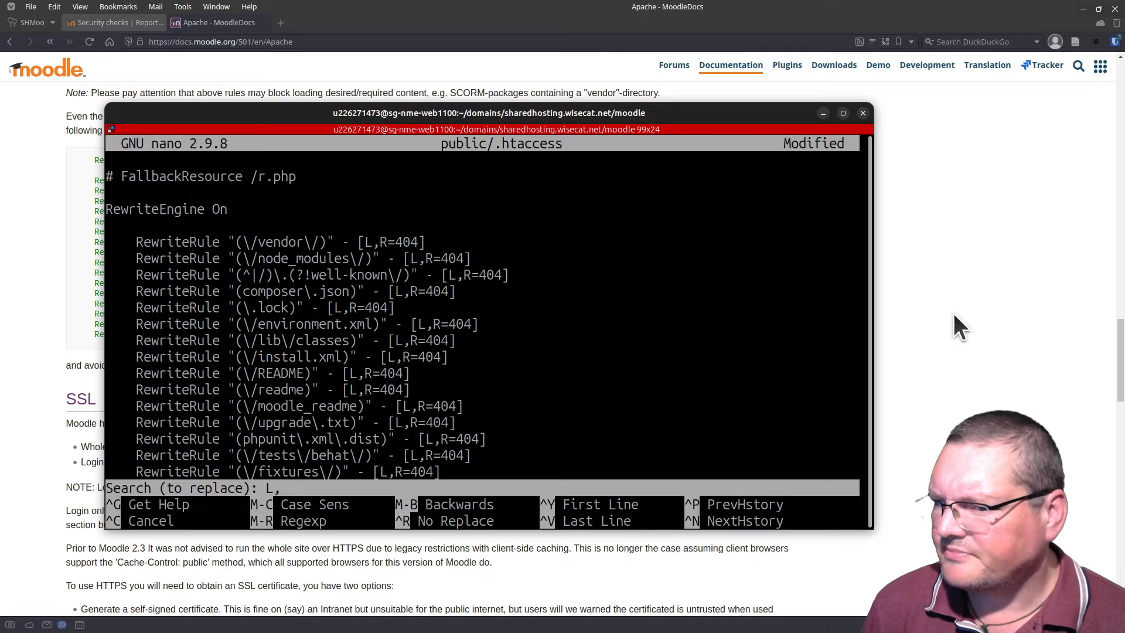
pyautogui.press('Return')
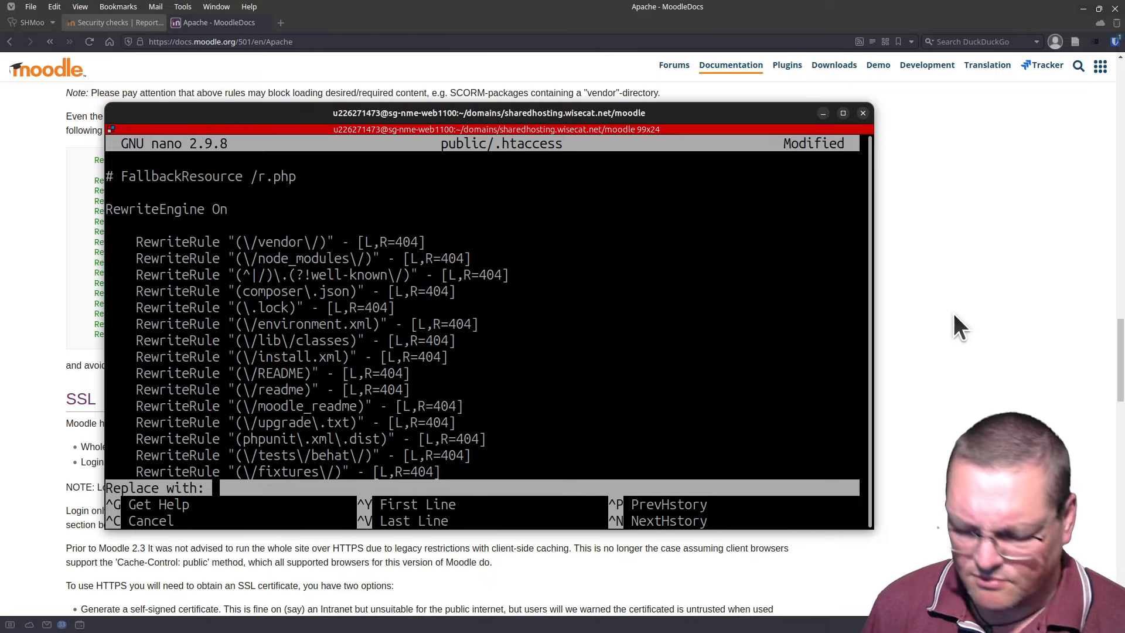
pyautogui.write('F,')
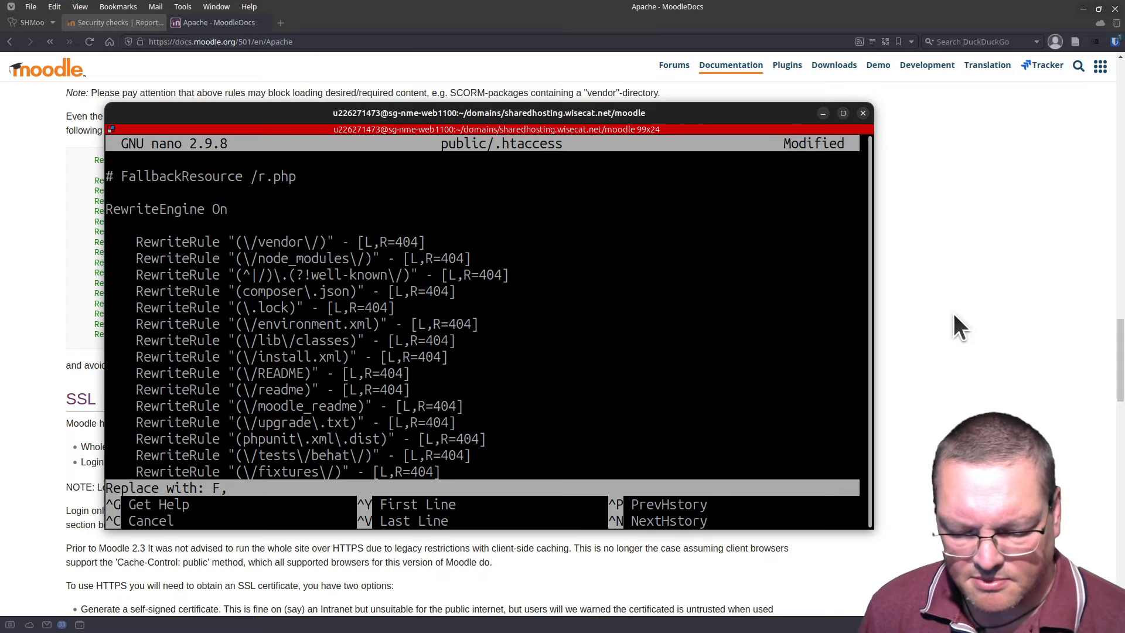
pyautogui.press('Return')
pyautogui.press('y')
pyautogui.press('y')
pyautogui.press('y')
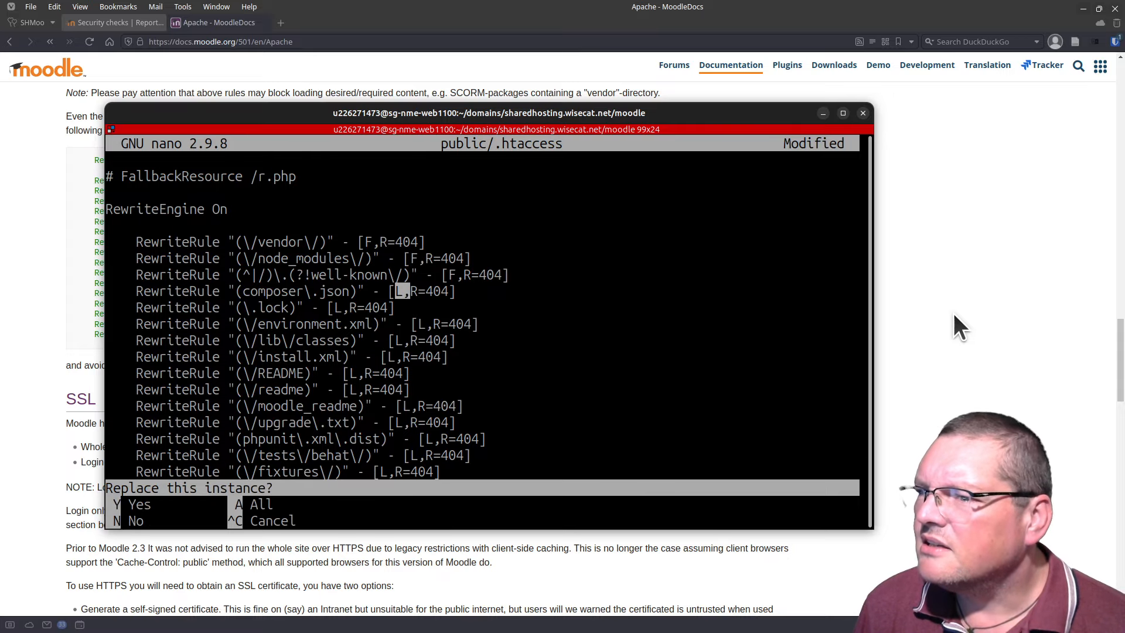
pyautogui.press('y')
pyautogui.press('y')
pyautogui.press('y')
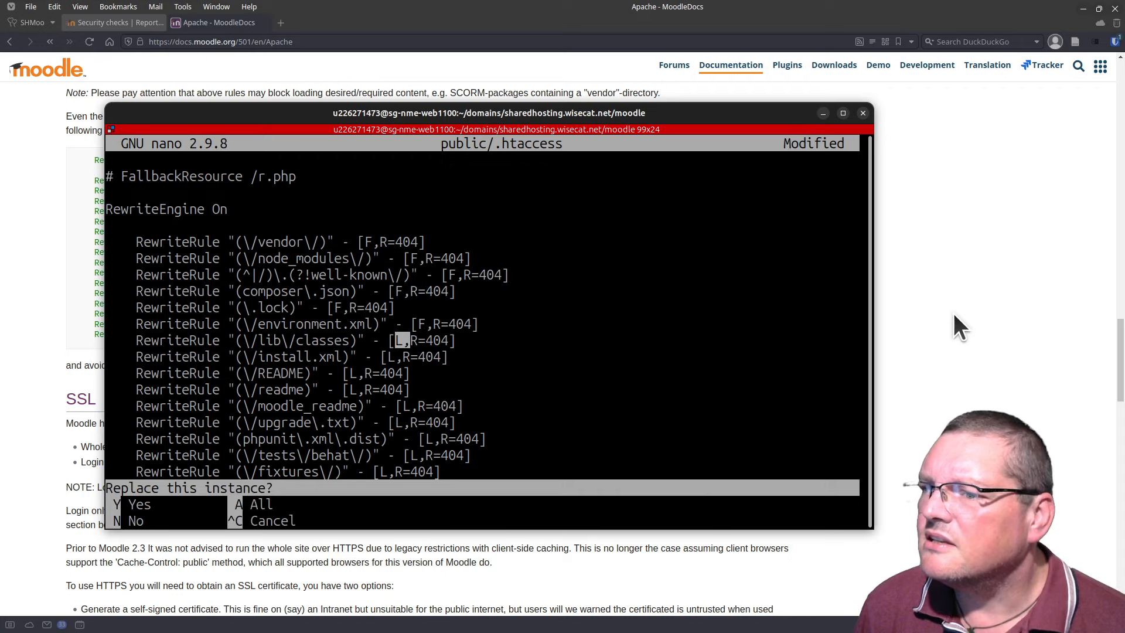
pyautogui.press('y')
pyautogui.press('y')
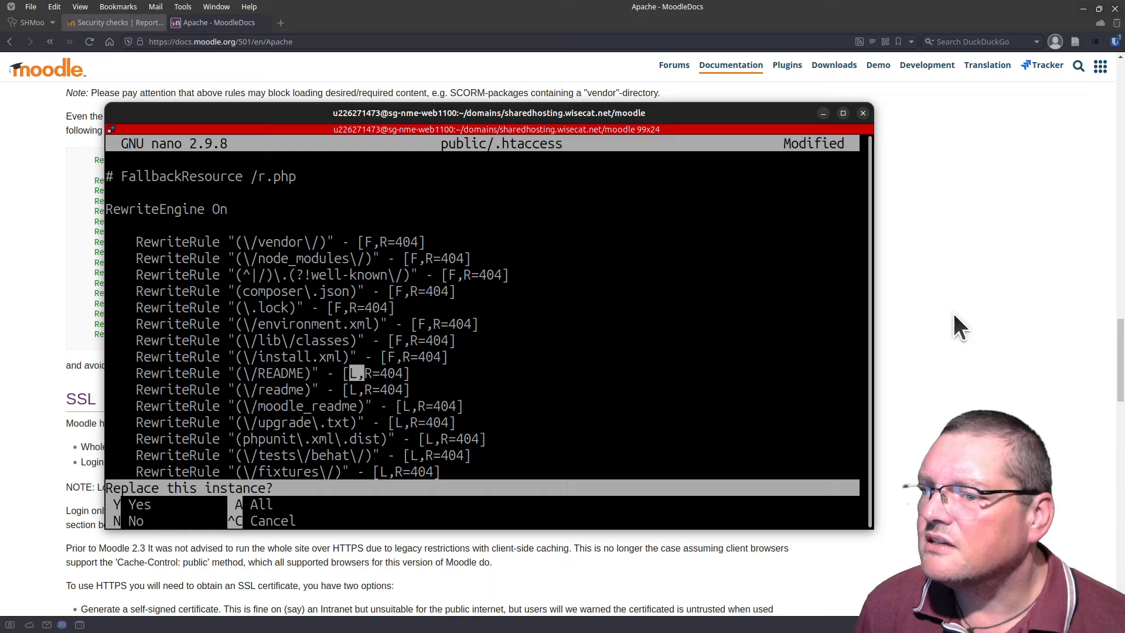
pyautogui.press('y')
pyautogui.press('y')
pyautogui.press('y')
pyautogui.press('y')
pyautogui.press('y')
pyautogui.press('y')
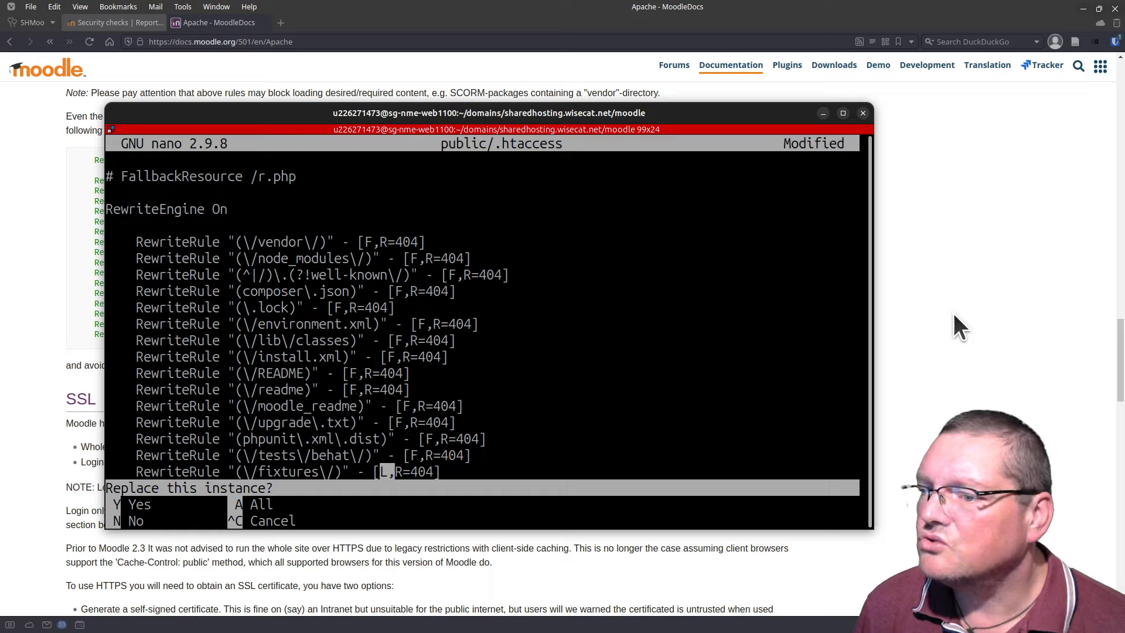
pyautogui.press('y')
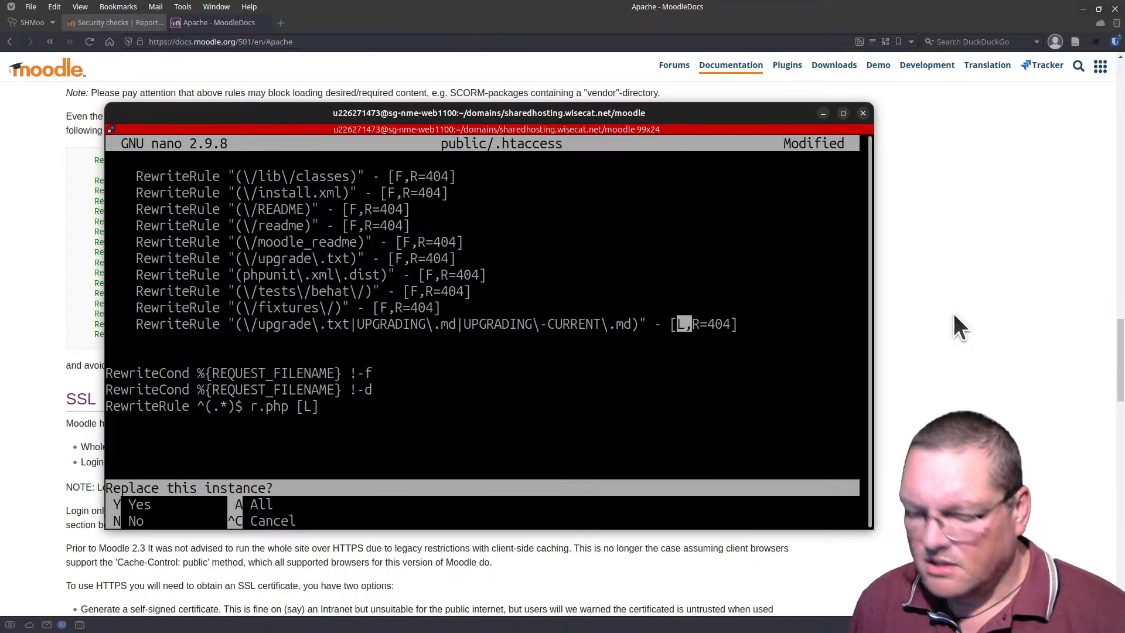
pyautogui.press('y')
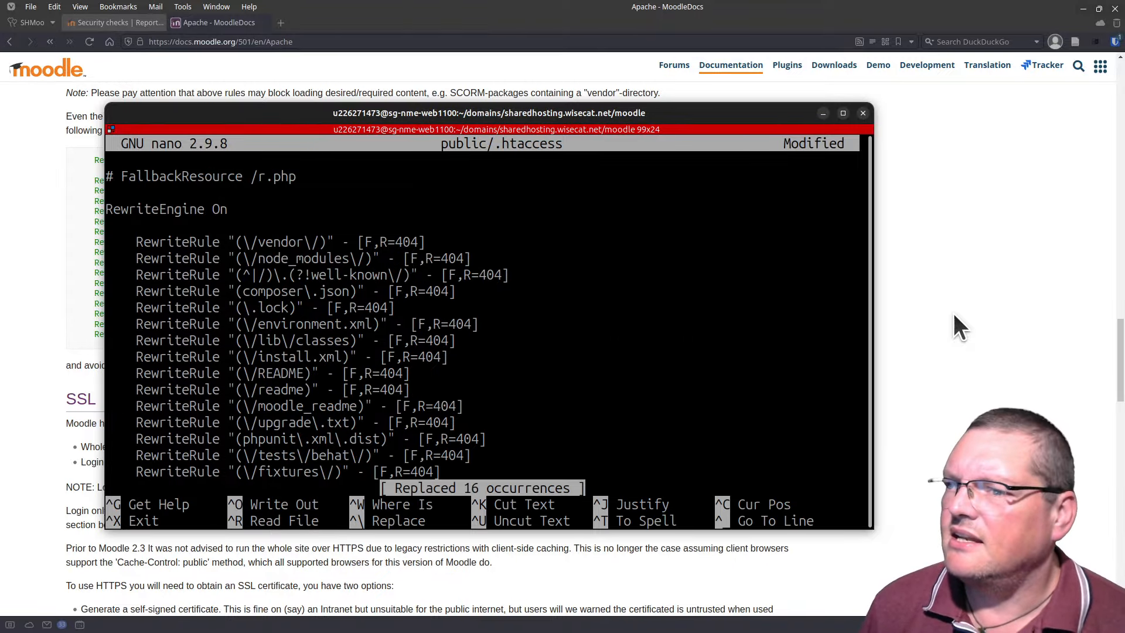
# Step: Save .htaccess and confirm the vendor rule now reads [F,R=404]
pyautogui.hotkey('ctrl', 'o')
pyautogui.press('Return')
pyautogui.press('Down')
pyautogui.press('Down')
pyautogui.press('Down')
pyautogui.press('Down')
pyautogui.press('Down')
pyautogui.press('Down')
pyautogui.press('Down')
pyautogui.press('Down')
pyautogui.press('Down')
pyautogui.press('Down')
pyautogui.press('Down')
pyautogui.press('Down')
pyautogui.press('Down')
pyautogui.press('Down')
pyautogui.press('Down')
pyautogui.press('Down')
pyautogui.press('Down')
pyautogui.press('Down')
pyautogui.press('Down')
pyautogui.press('Down')
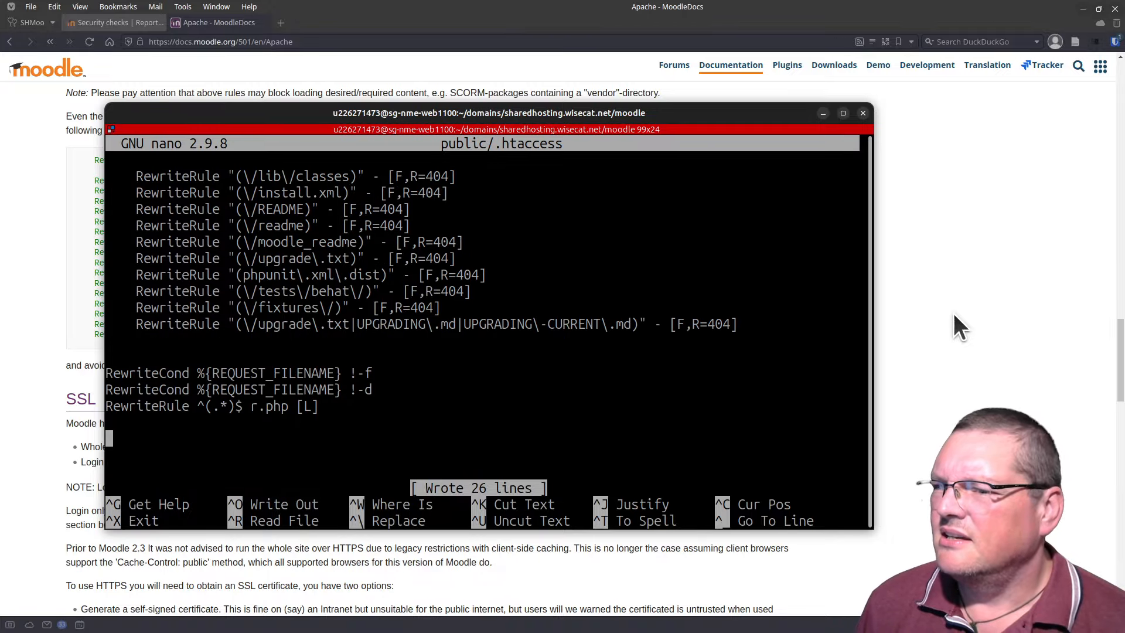
pyautogui.press('Up')
pyautogui.press('Up')
pyautogui.press('Up')
pyautogui.press('Up')
pyautogui.press('Up')
pyautogui.press('Up')
pyautogui.press('Up')
pyautogui.press('Up')
pyautogui.press('Up')
pyautogui.press('Up')
pyautogui.press('Up')
pyautogui.press('Up')
pyautogui.press('Up')
pyautogui.press('Up')
pyautogui.press('Up')
pyautogui.press('Up')
pyautogui.press('Up')
pyautogui.press('Up')
pyautogui.press('Up')
pyautogui.press('Up')
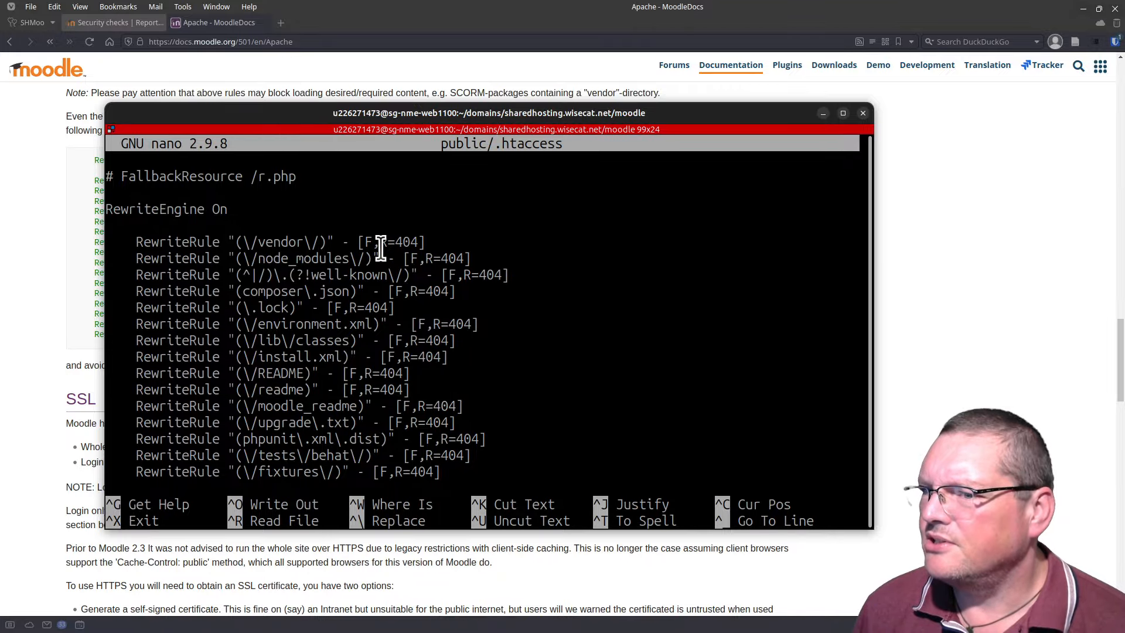
pyautogui.moveTo(381, 248); pyautogui.dragTo(418, 248)
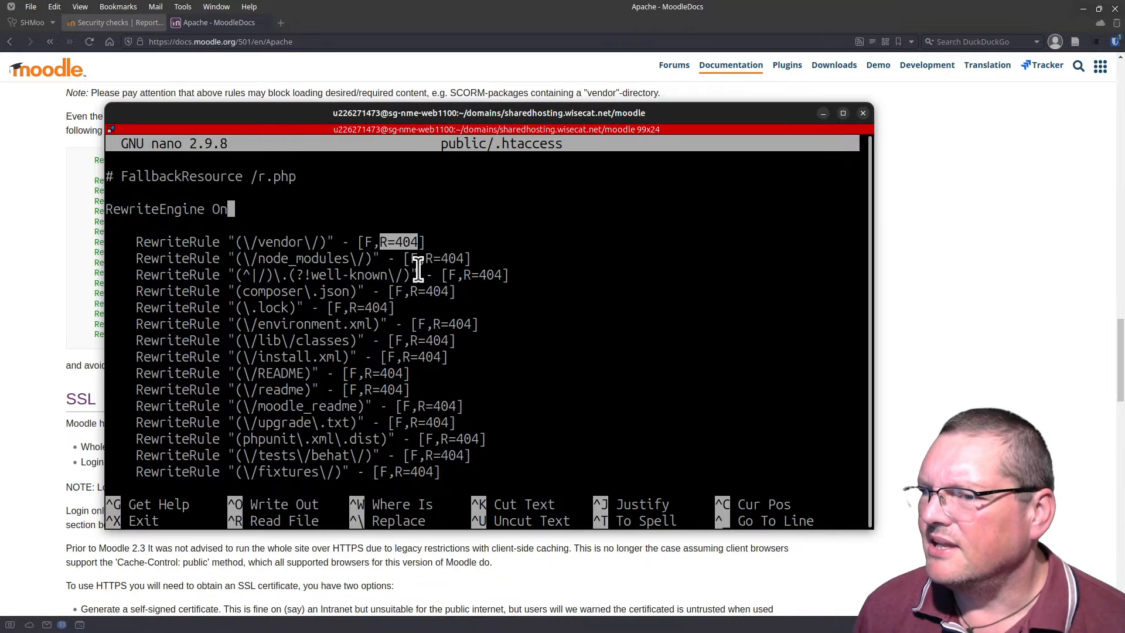
pyautogui.click(418, 270)
# Step: Reload the Security checks report in the browser
pyautogui.moveTo(481, 111); pyautogui.dragTo(632, 632)
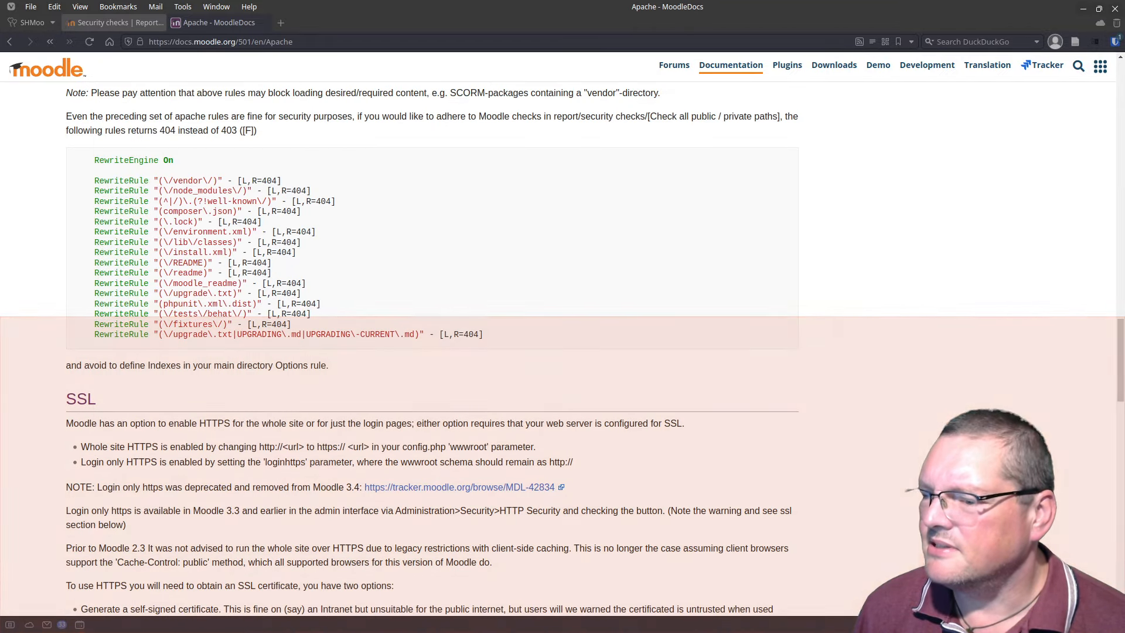
pyautogui.click(130, 19)
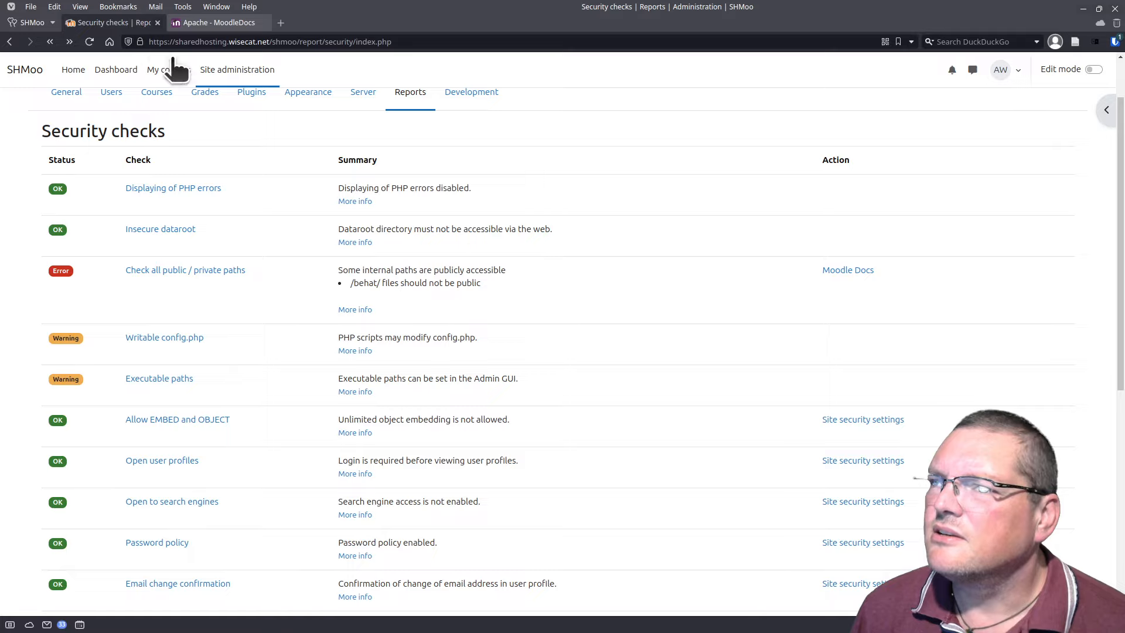
pyautogui.click(88, 43)
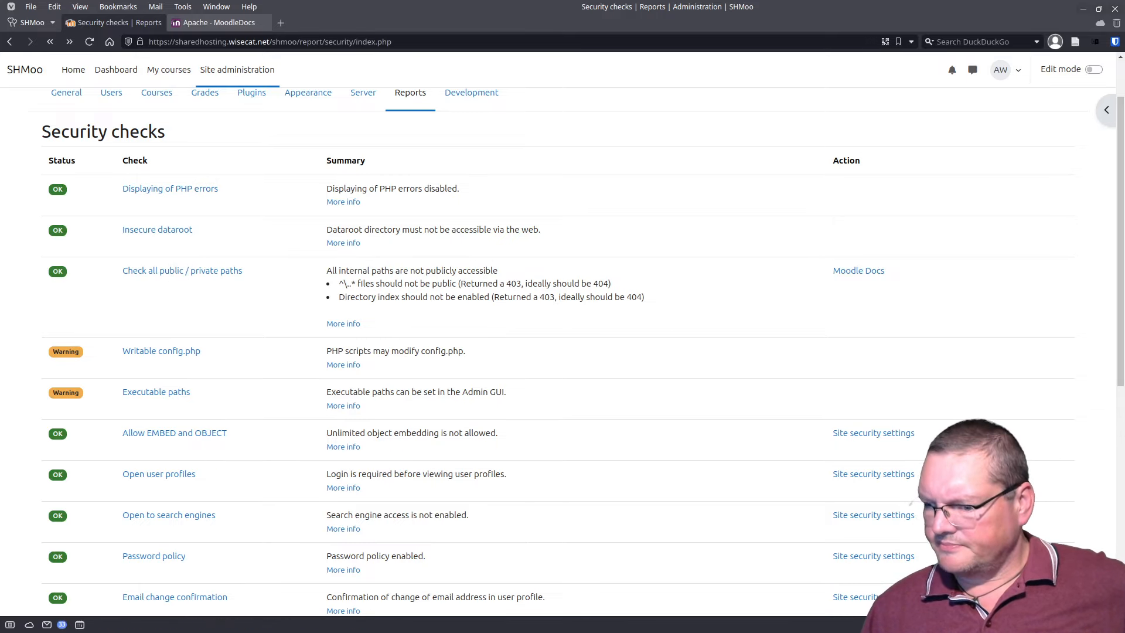
# Step: Change the vendor rule's flag from F to L and save .htaccess
pyautogui.moveTo(446, 632); pyautogui.dragTo(419, 128)
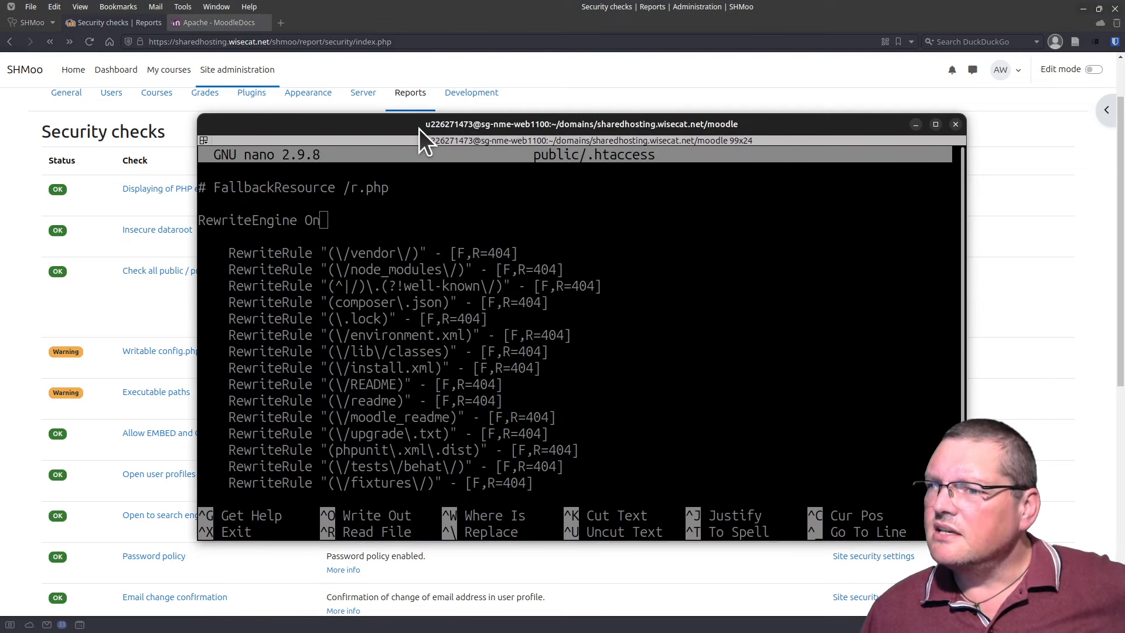
pyautogui.click(439, 263)
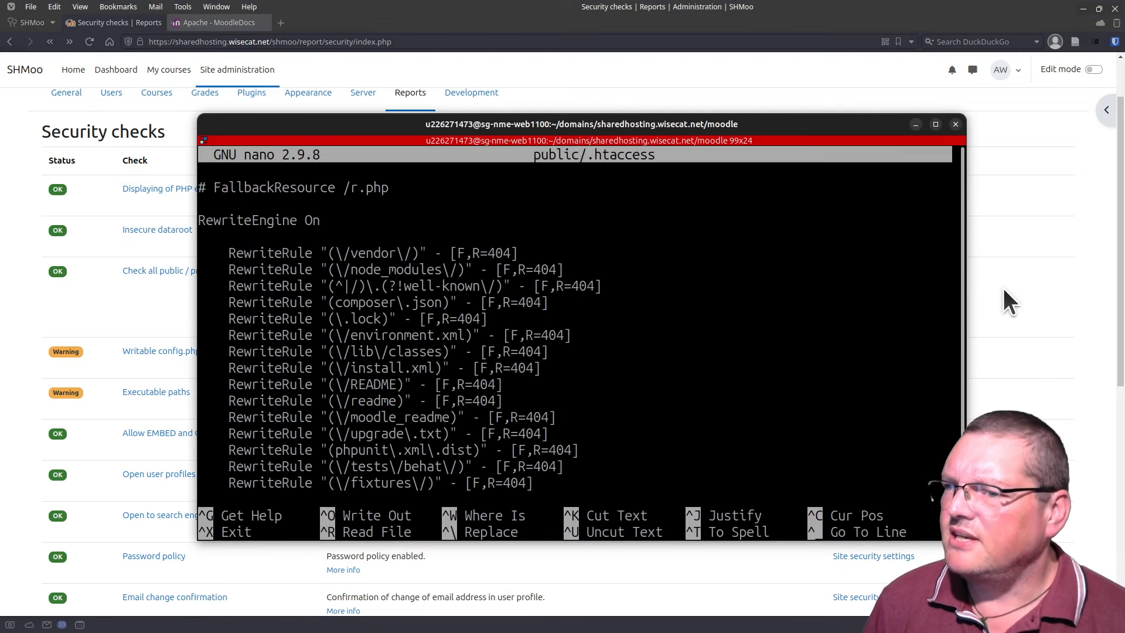
pyautogui.press('Right')
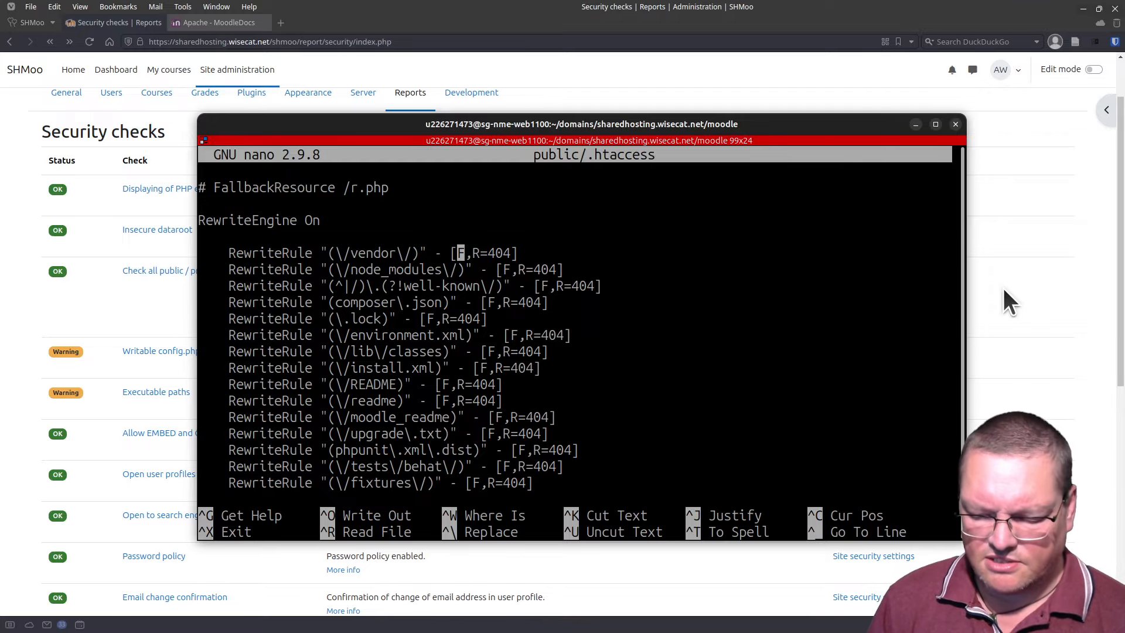
pyautogui.press('Delete')
pyautogui.write('L')
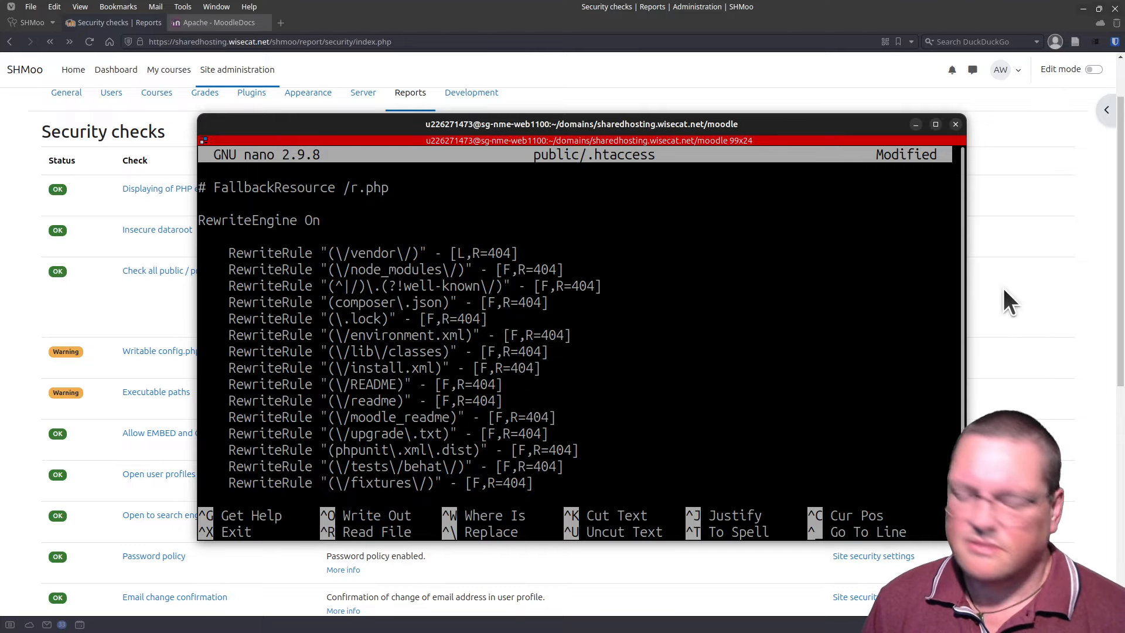
pyautogui.hotkey('ctrl', 'o')
pyautogui.press('Return')
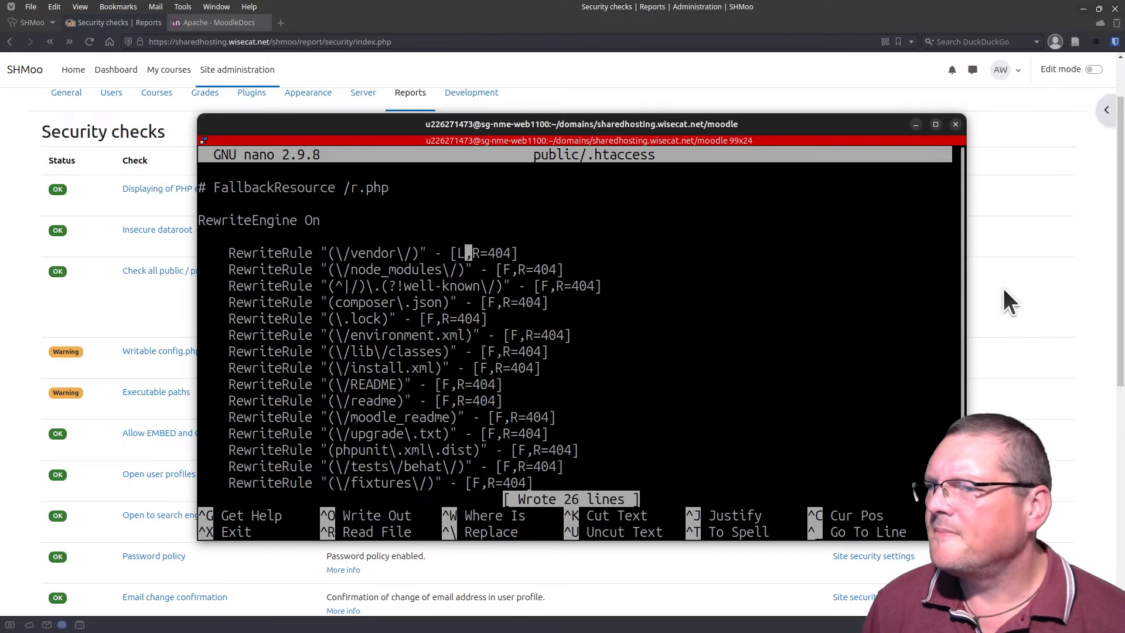
pyautogui.moveTo(662, 129); pyautogui.dragTo(694, 185)
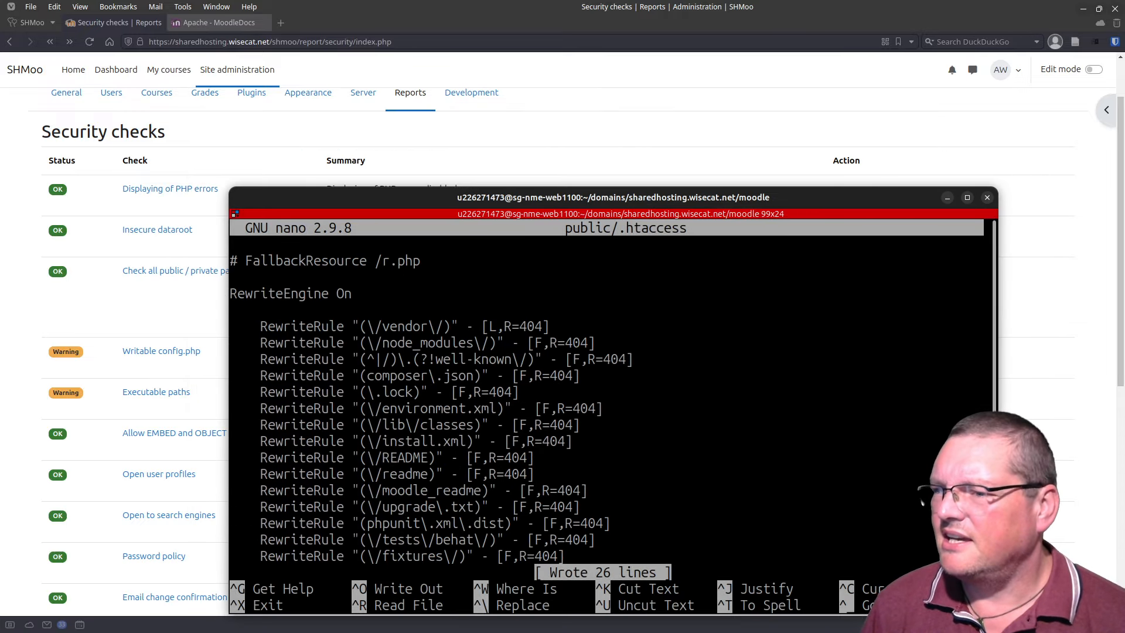
# Step: Restore the vendor rule's F flag, set the README rule's flag to L, and save
pyautogui.press('Delete')
pyautogui.write('F')
pyautogui.press('Down')
pyautogui.press('Down')
pyautogui.press('Down')
pyautogui.press('Down')
pyautogui.press('Down')
pyautogui.press('Down')
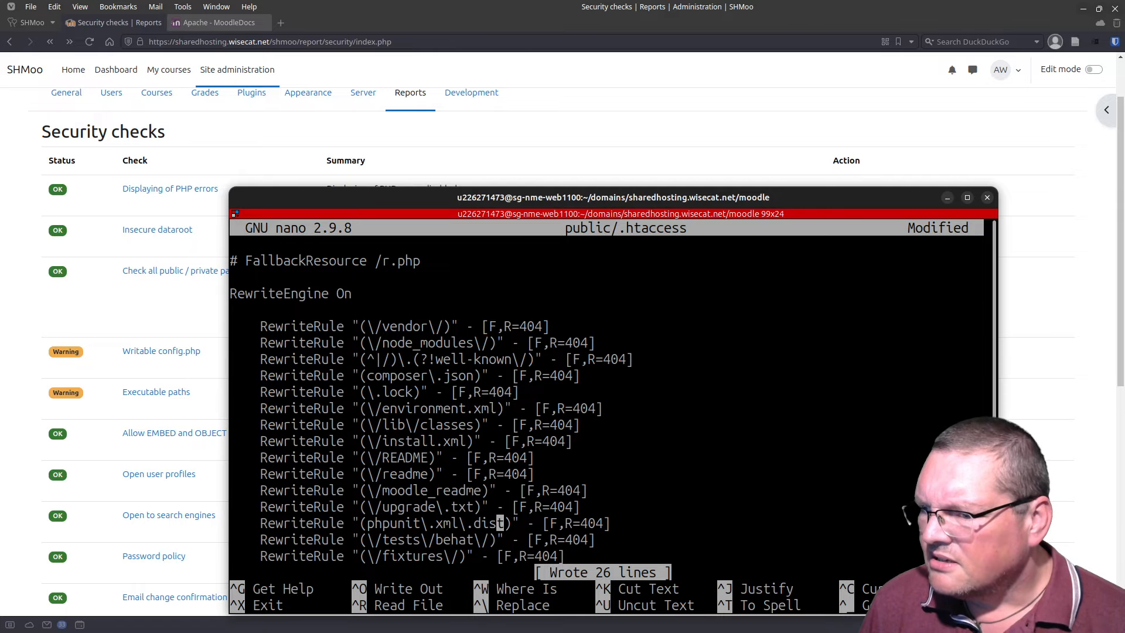
pyautogui.press('Down')
pyautogui.press('Down')
pyautogui.press('Down')
pyautogui.press('Down')
pyautogui.press('Down')
pyautogui.press('Down')
pyautogui.press('Down')
pyautogui.press('Down')
pyautogui.press('Up')
pyautogui.press('Up')
pyautogui.press('Up')
pyautogui.press('Up')
pyautogui.press('Up')
pyautogui.press('Up')
pyautogui.press('Up')
pyautogui.press('Up')
pyautogui.press('Up')
pyautogui.press('Up')
pyautogui.press('Up')
pyautogui.press('Up')
pyautogui.press('Up')
pyautogui.press('Up')
pyautogui.press('Up')
pyautogui.press('Up')
pyautogui.press('Up')
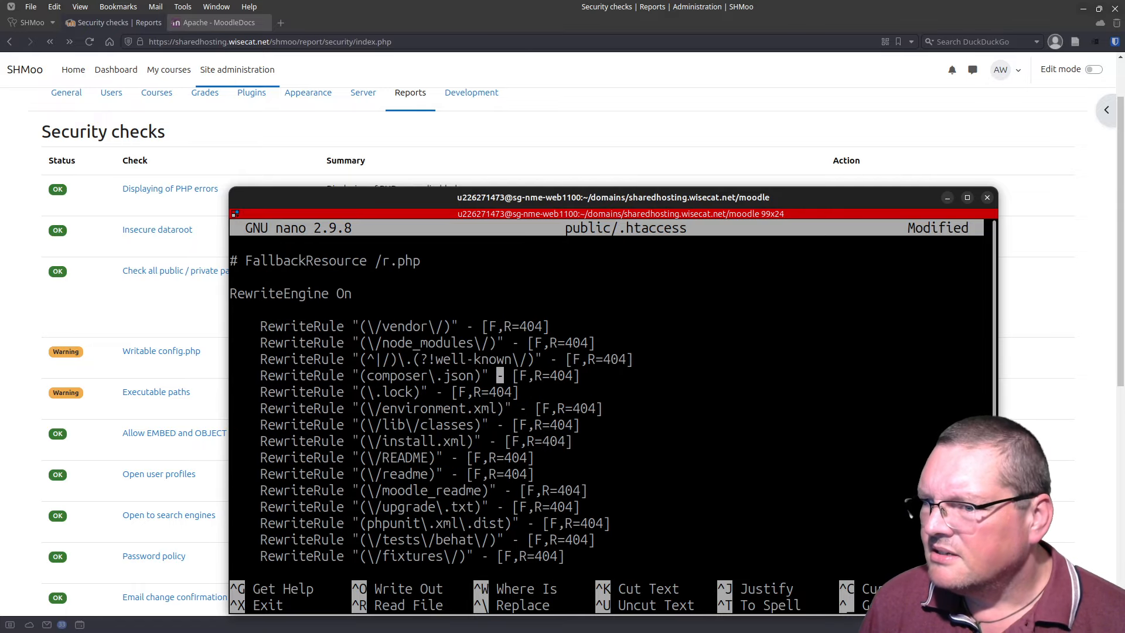
pyautogui.press('Down')
pyautogui.press('Down')
pyautogui.press('Down')
pyautogui.press('Down')
pyautogui.press('Down')
pyautogui.press('Left')
pyautogui.press('Left')
pyautogui.press('Left')
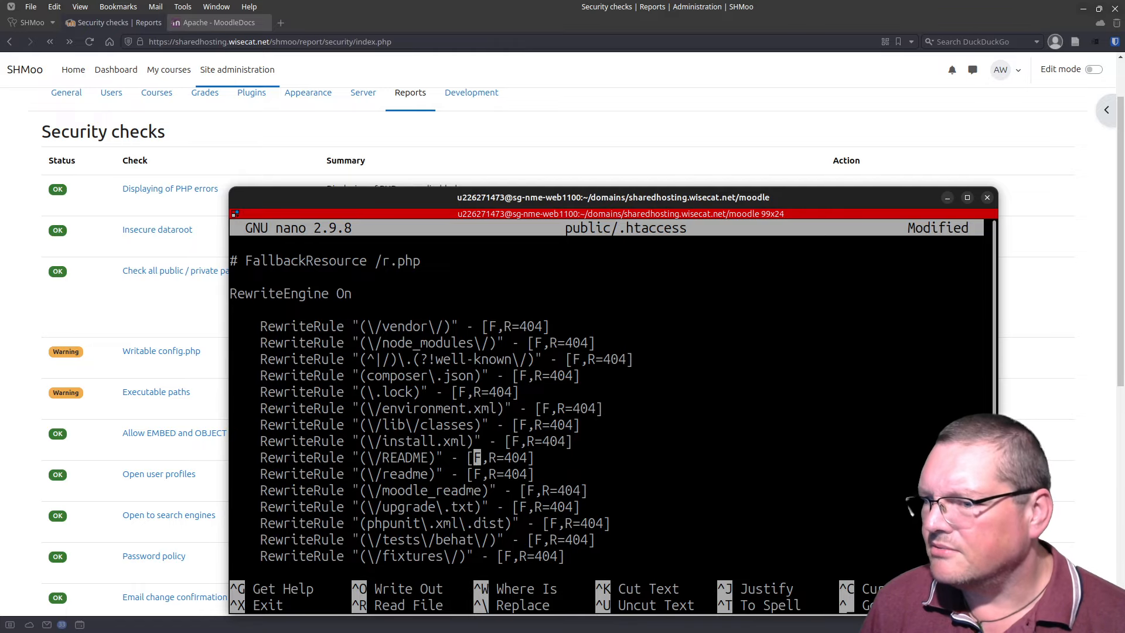
pyautogui.press('Right')
pyautogui.press('BackSpace')
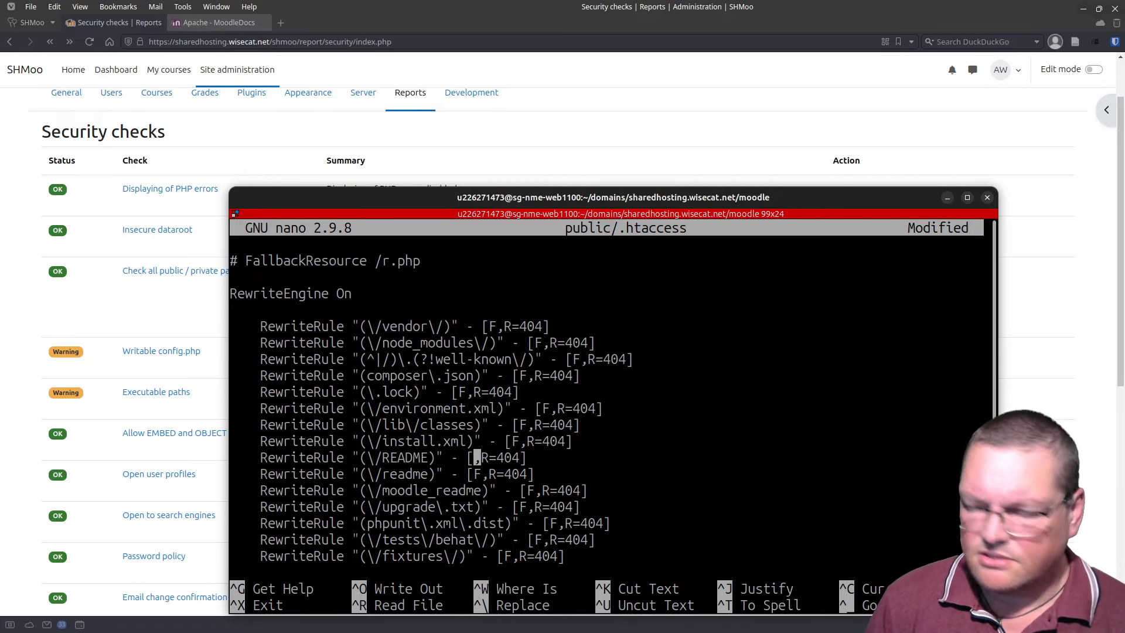
pyautogui.write('L')
pyautogui.hotkey('ctrl', 'o')
pyautogui.press('Return')
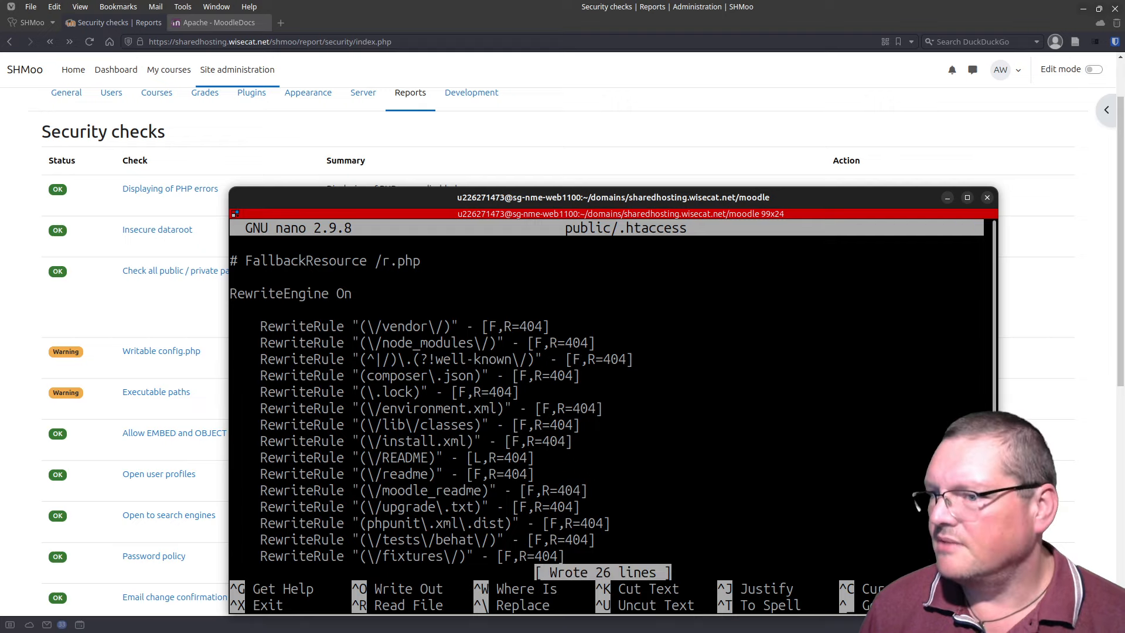
pyautogui.hotkey('alt', 'Tab')
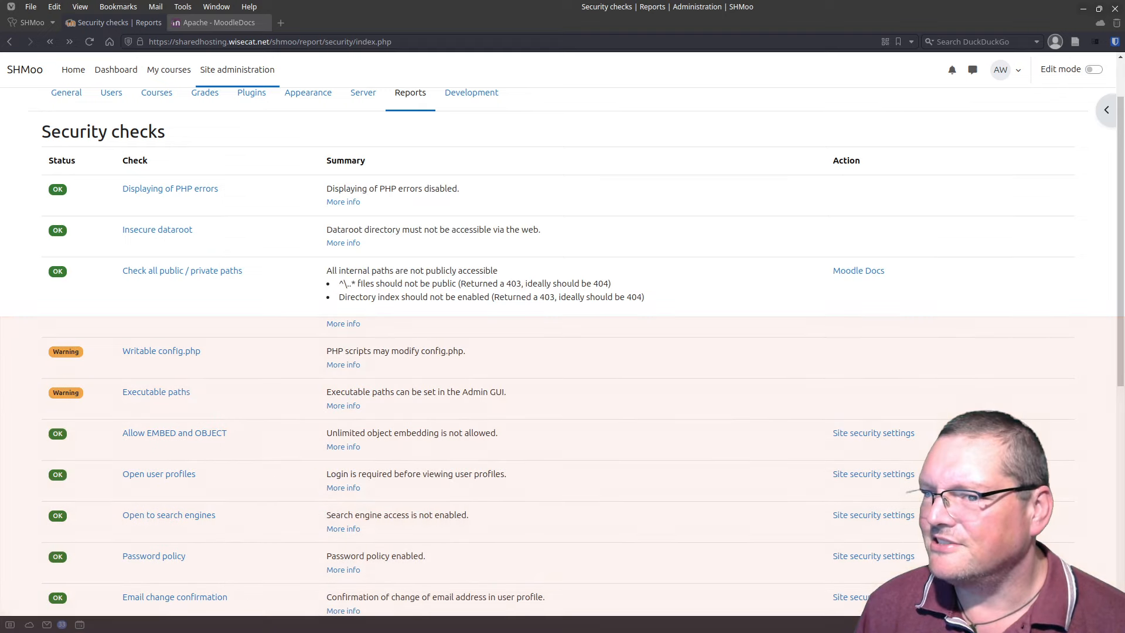
# Step: Reload and review public/private path details: .git/, .git/HEAD, .github/FUNDING.yml, lib/classes/ return 403
pyautogui.click(89, 42)
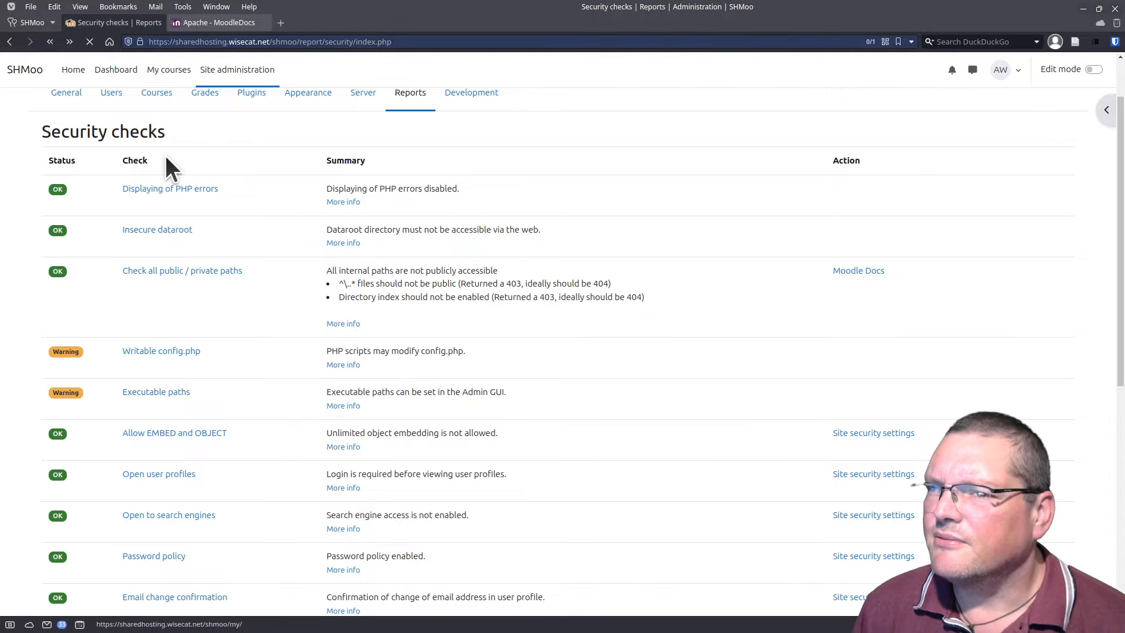
pyautogui.click(181, 273)
pyautogui.scroll(-5, 377, 369)
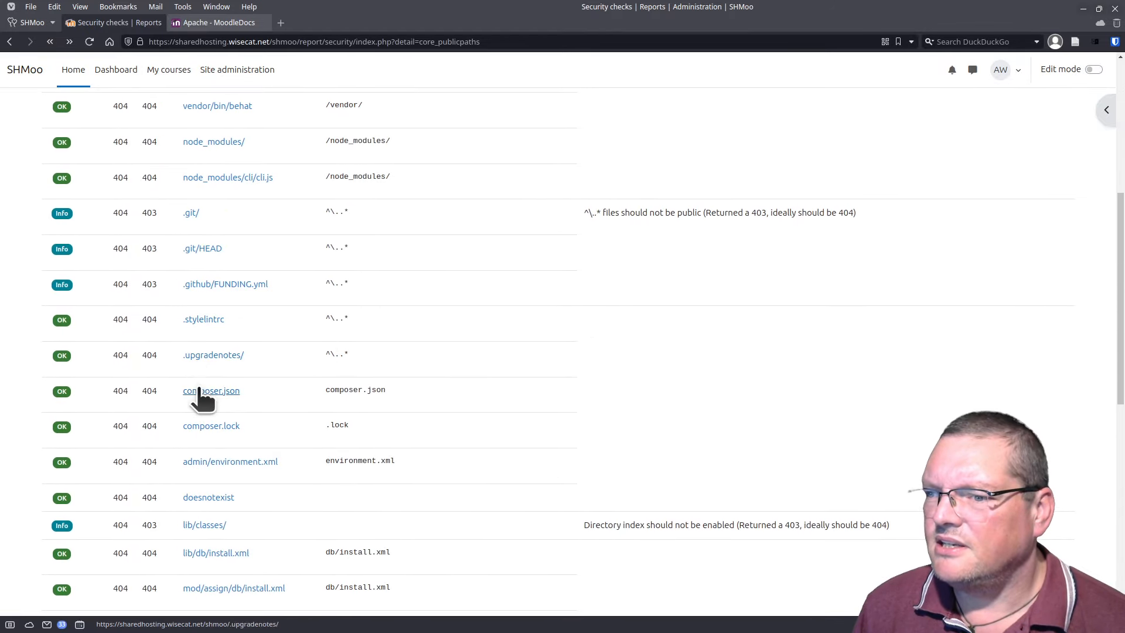
pyautogui.scroll(-2, 201, 395)
pyautogui.scroll(-5, 223, 229)
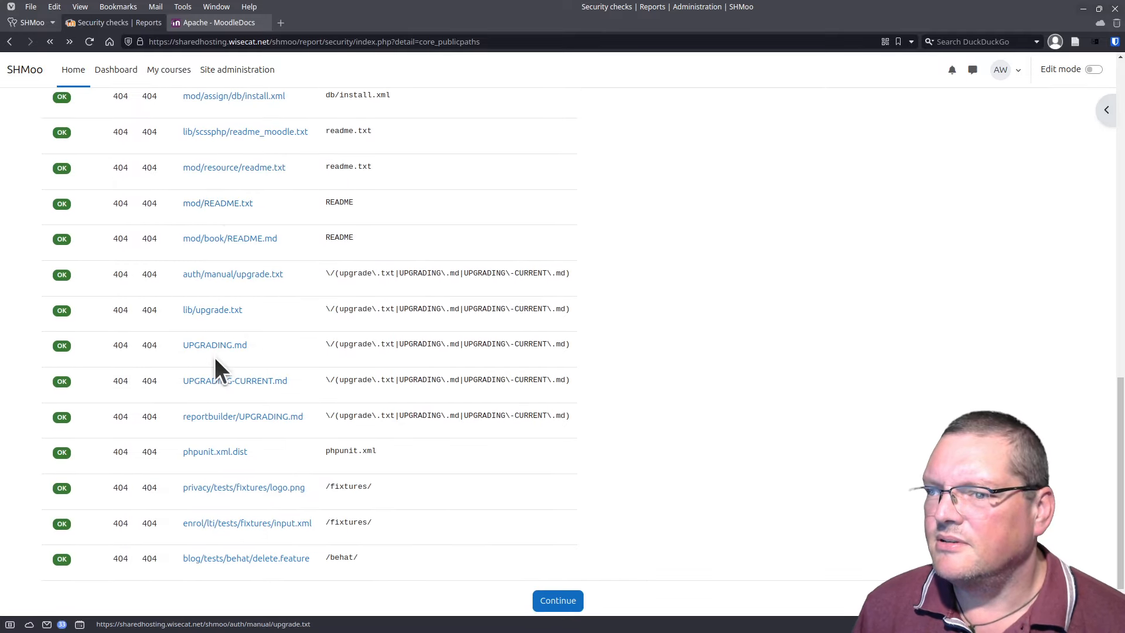
pyautogui.scroll(-1, 234, 455)
pyautogui.scroll(3, 240, 424)
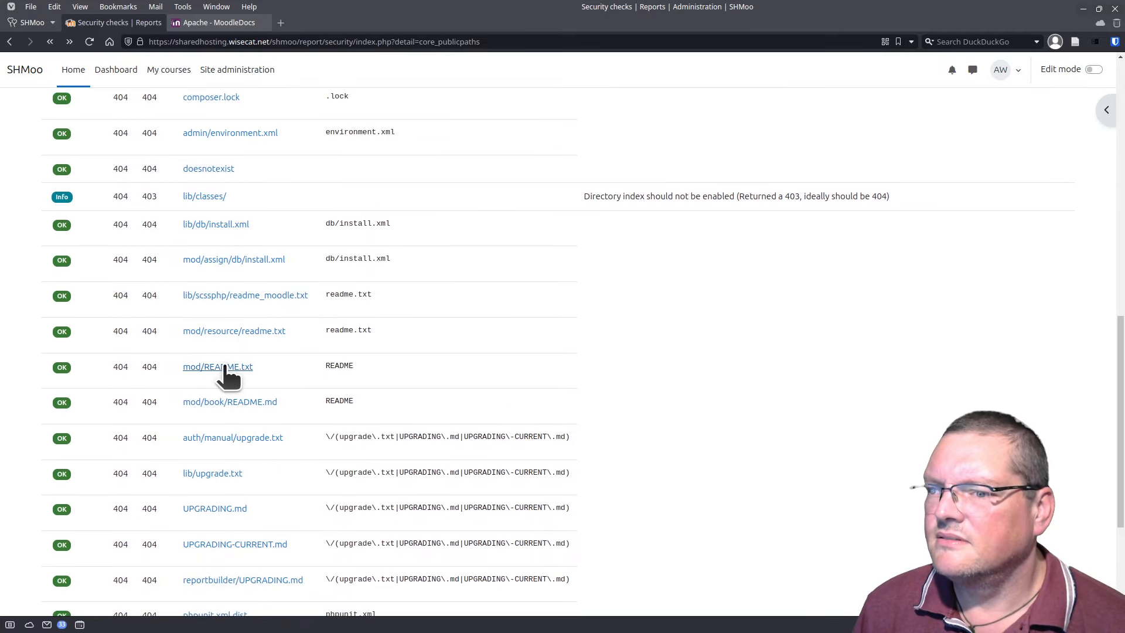
pyautogui.scroll(3, 221, 350)
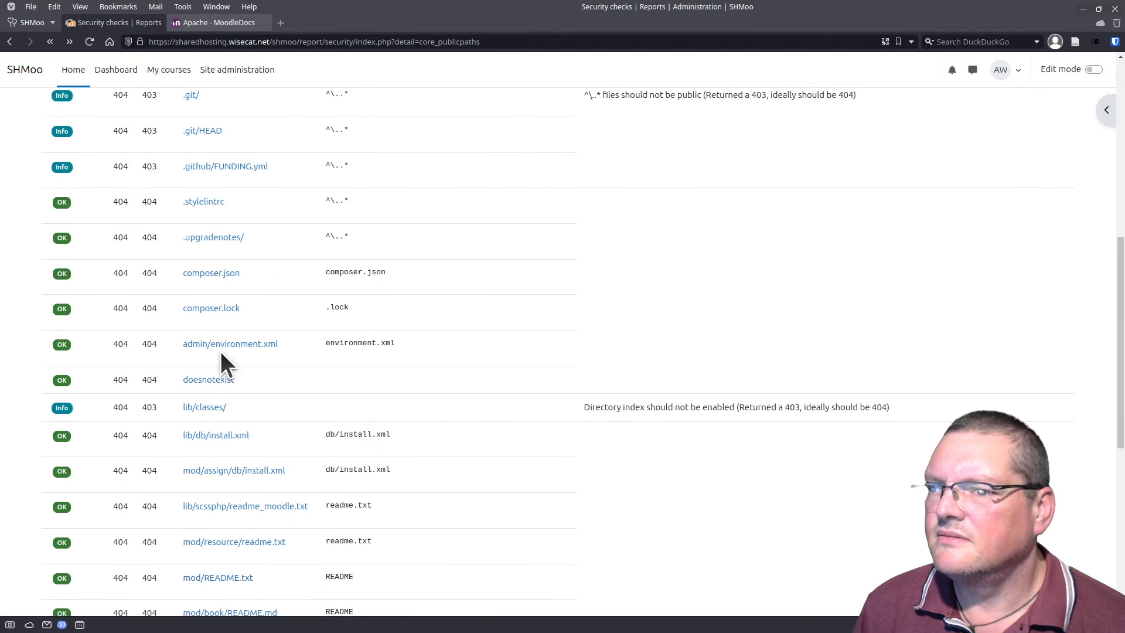
pyautogui.scroll(4, 221, 351)
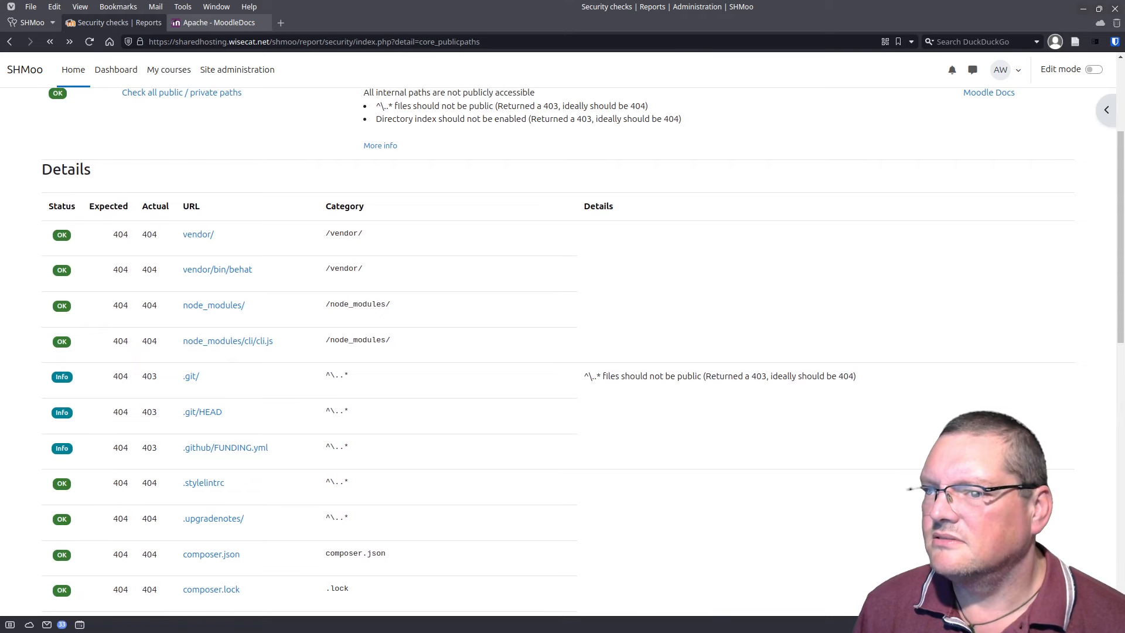
# Step: Change the vendor RewriteRule flag from F to L and save public/.htaccess
pyautogui.hotkey('alt', 'Tab')
pyautogui.moveTo(427, 261); pyautogui.dragTo(349, 139)
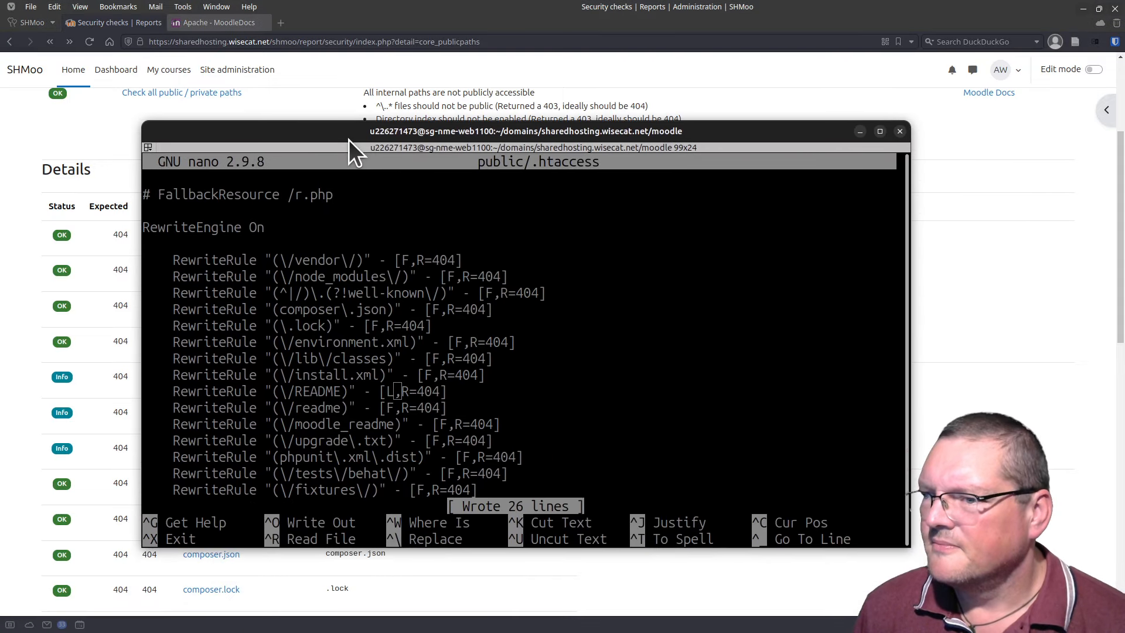
pyautogui.press('Up')
pyautogui.press('Up')
pyautogui.press('Up')
pyautogui.press('Up')
pyautogui.press('Up')
pyautogui.press('Up')
pyautogui.press('Up')
pyautogui.press('Up')
pyautogui.press('Up')
pyautogui.press('Up')
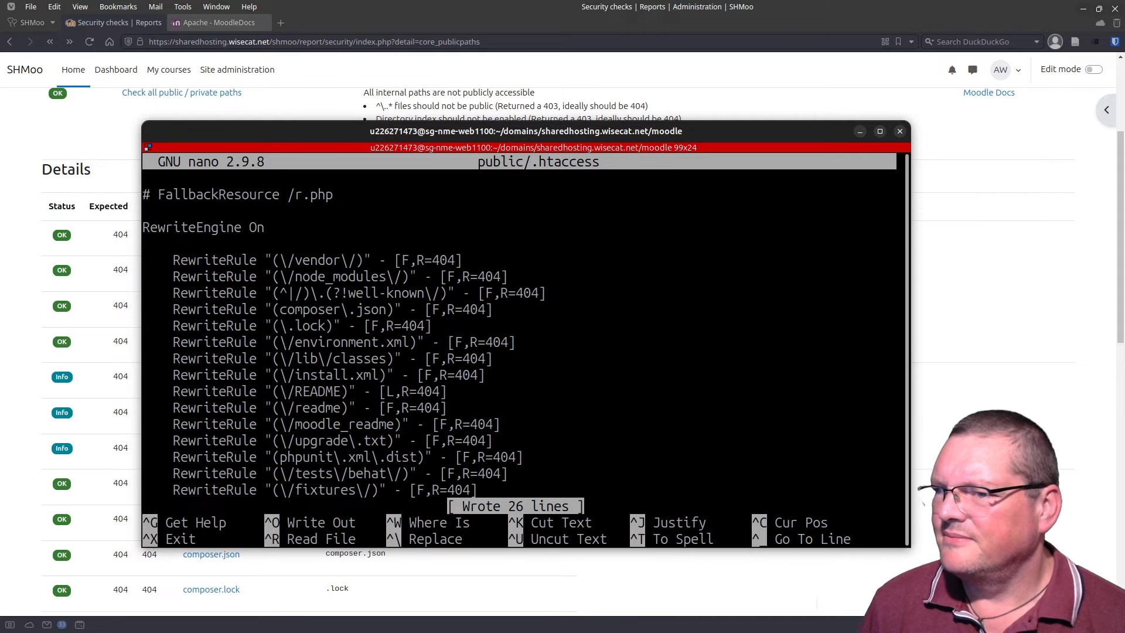
pyautogui.press('Delete')
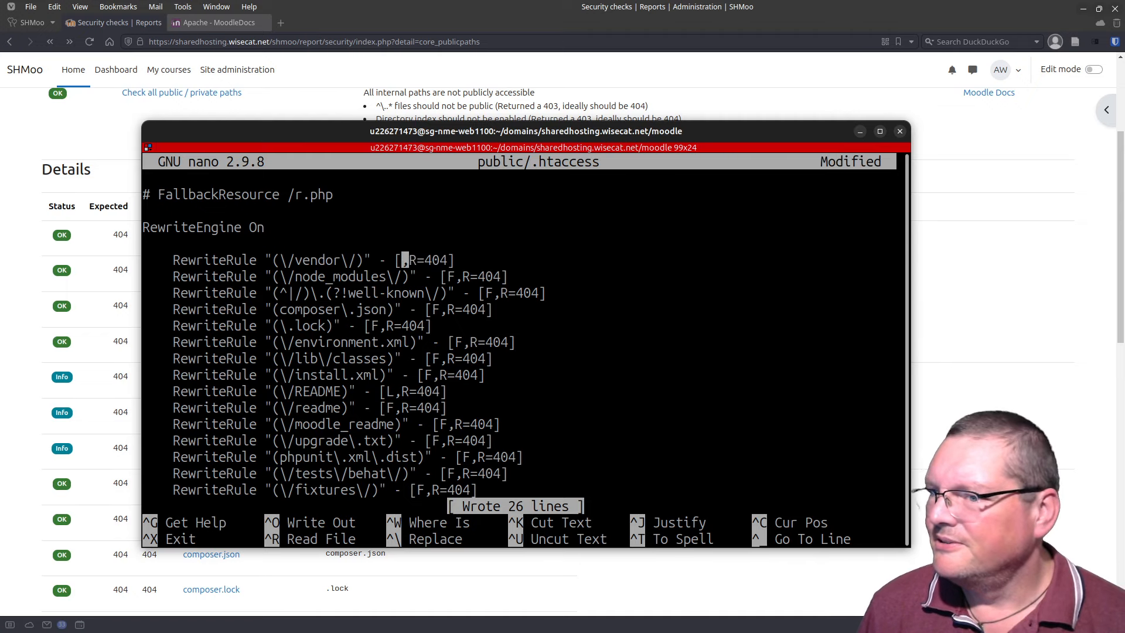
pyautogui.write('L')
pyautogui.hotkey('ctrl', 'o')
pyautogui.press('Return')
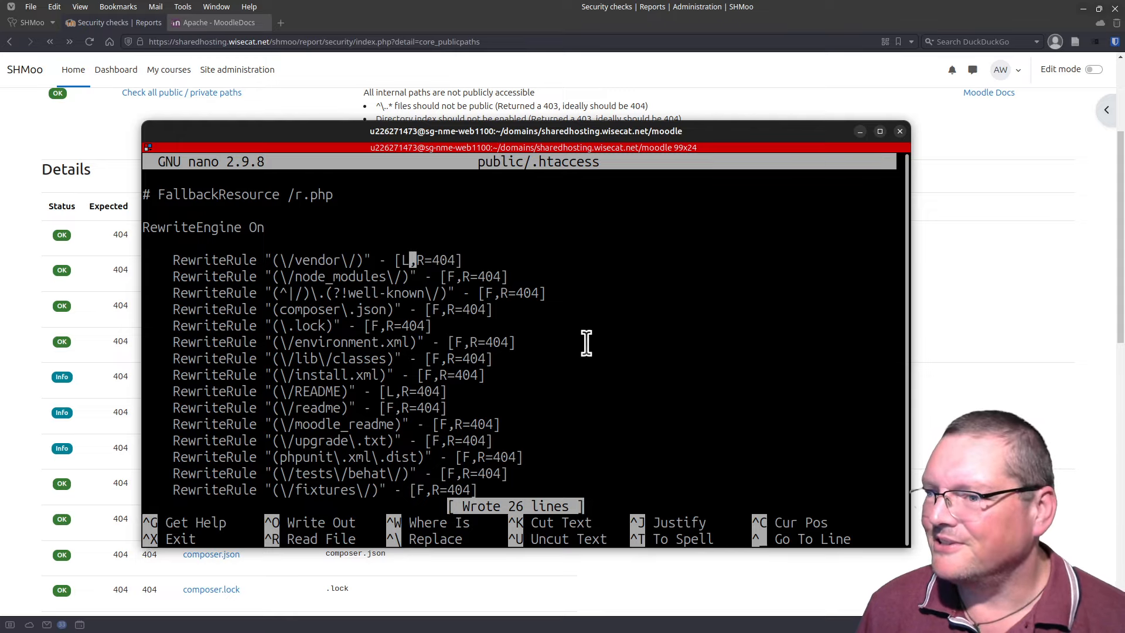
# Step: Reload the public paths security report and look over the results
pyautogui.moveTo(328, 133); pyautogui.dragTo(375, 631)
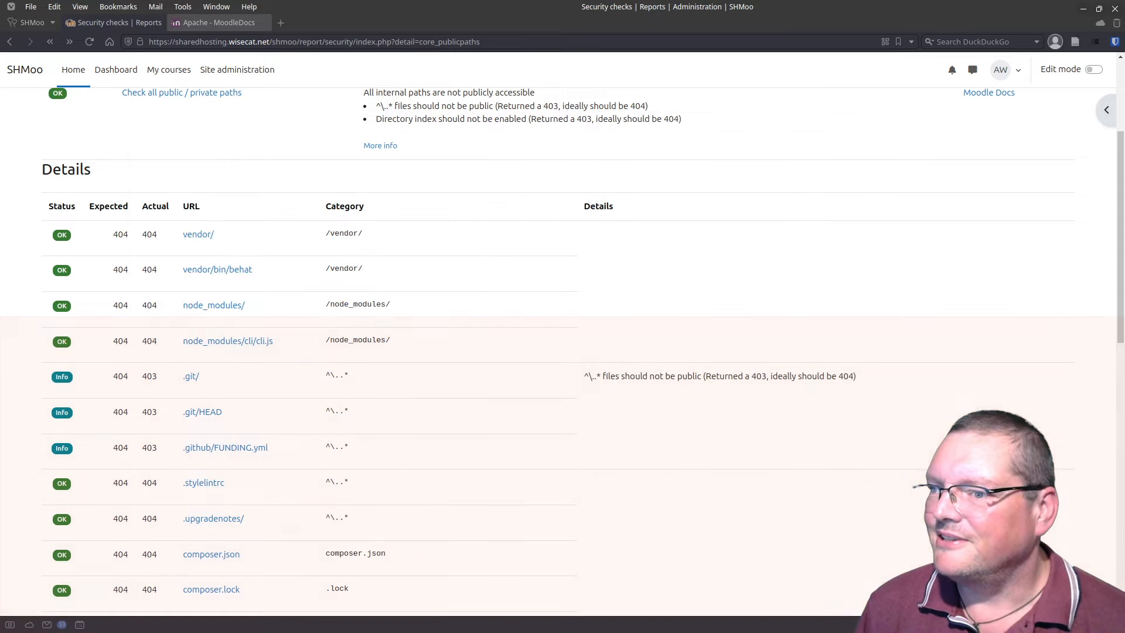
pyautogui.click(89, 42)
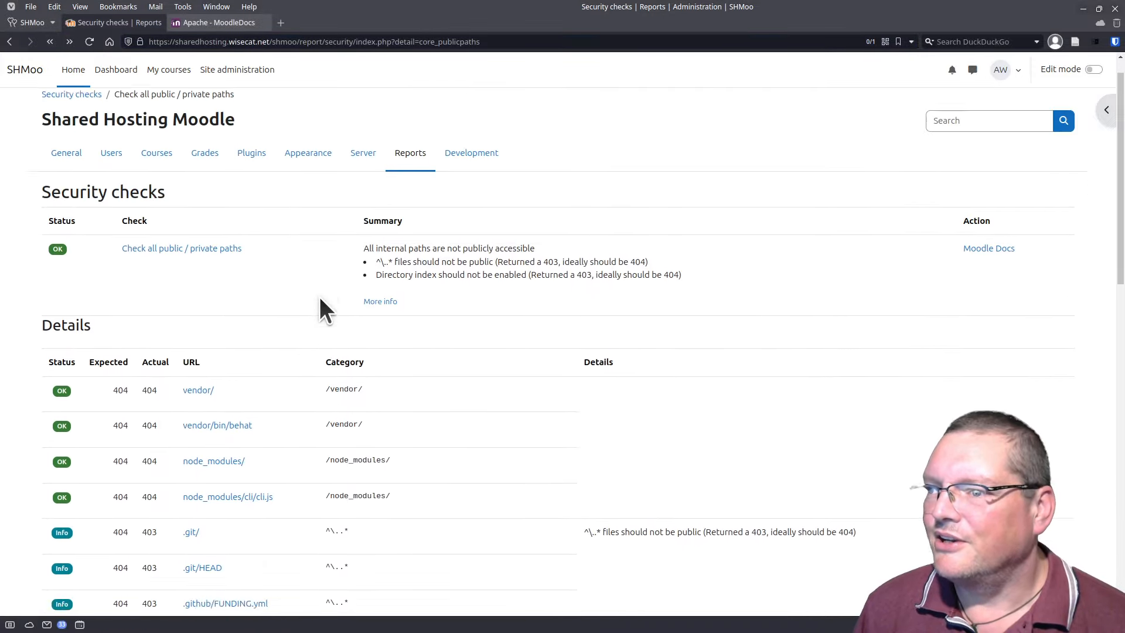
pyautogui.scroll(-2, 320, 299)
pyautogui.scroll(2, 320, 299)
pyautogui.scroll(-3, 320, 298)
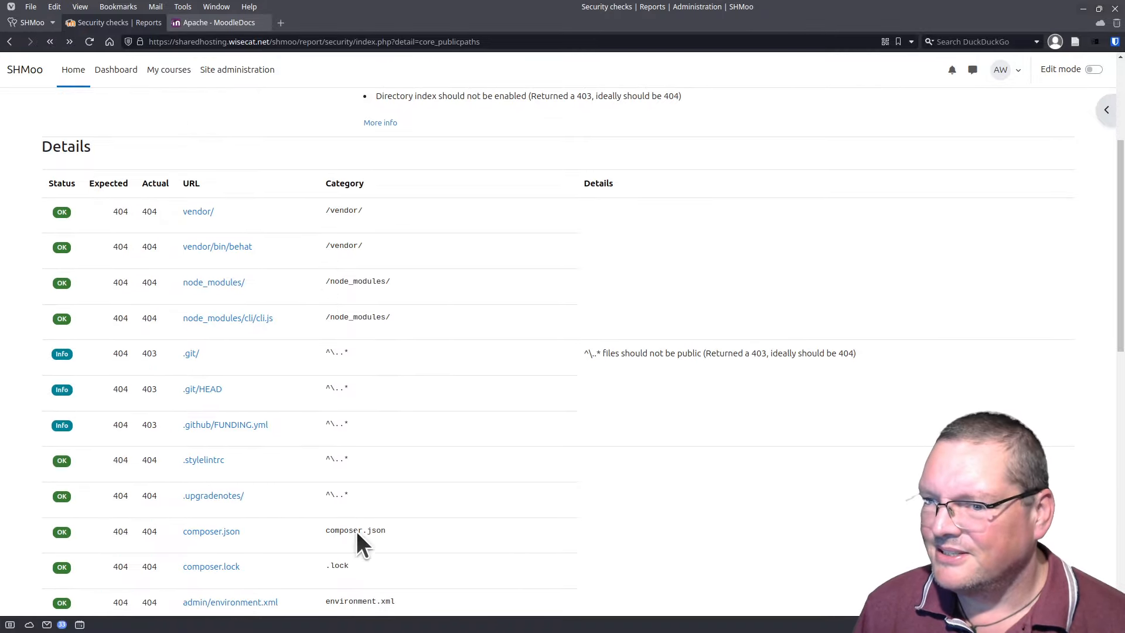
pyautogui.scroll(-10, 336, 507)
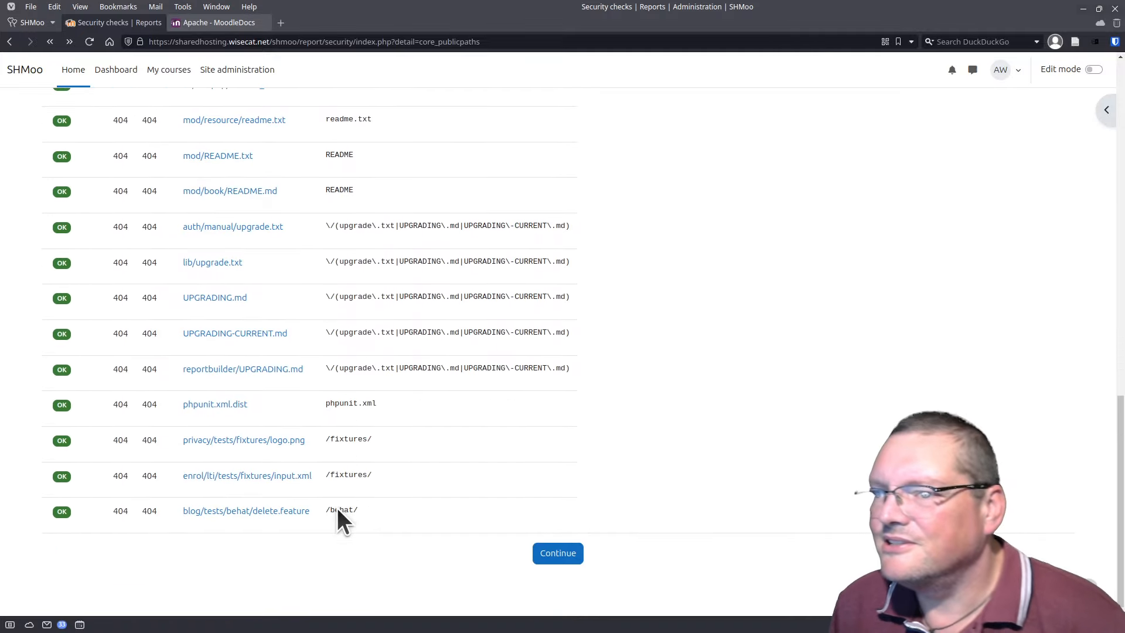
pyautogui.scroll(5, 317, 485)
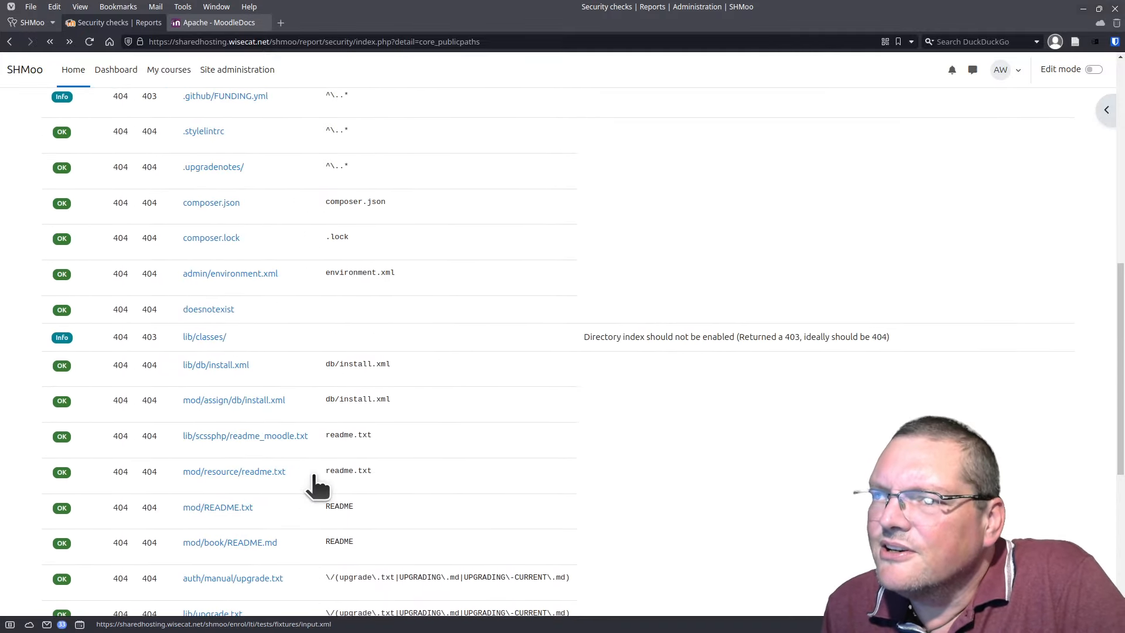
pyautogui.scroll(4, 307, 469)
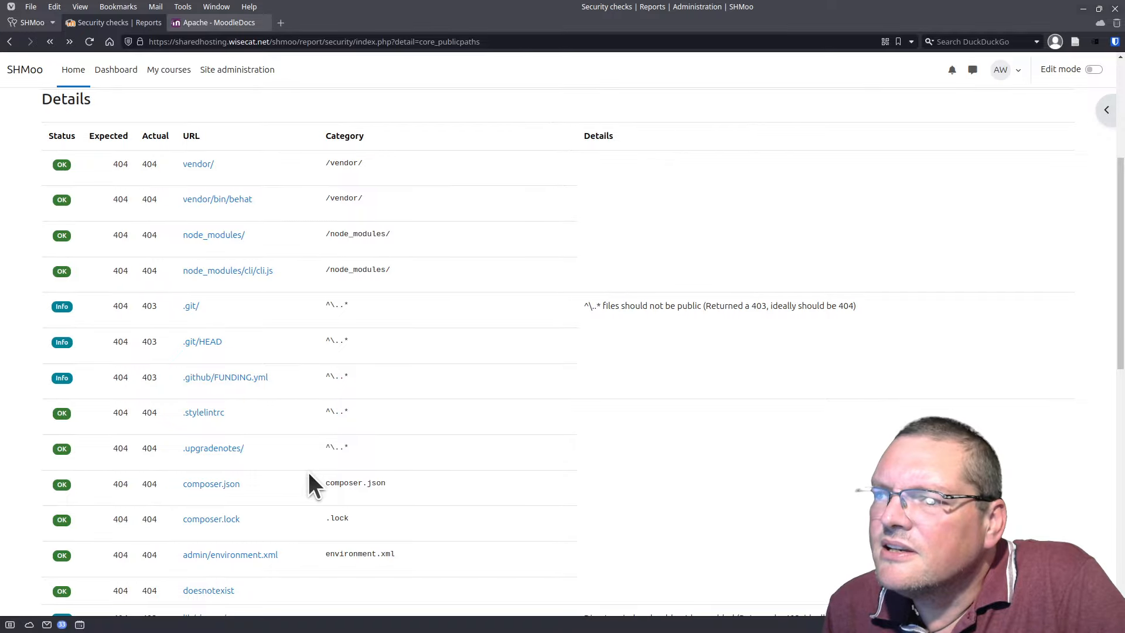
pyautogui.scroll(2, 309, 473)
# Step: Open the vendor/ path from the check details, then review the security checks report again
pyautogui.click(199, 305)
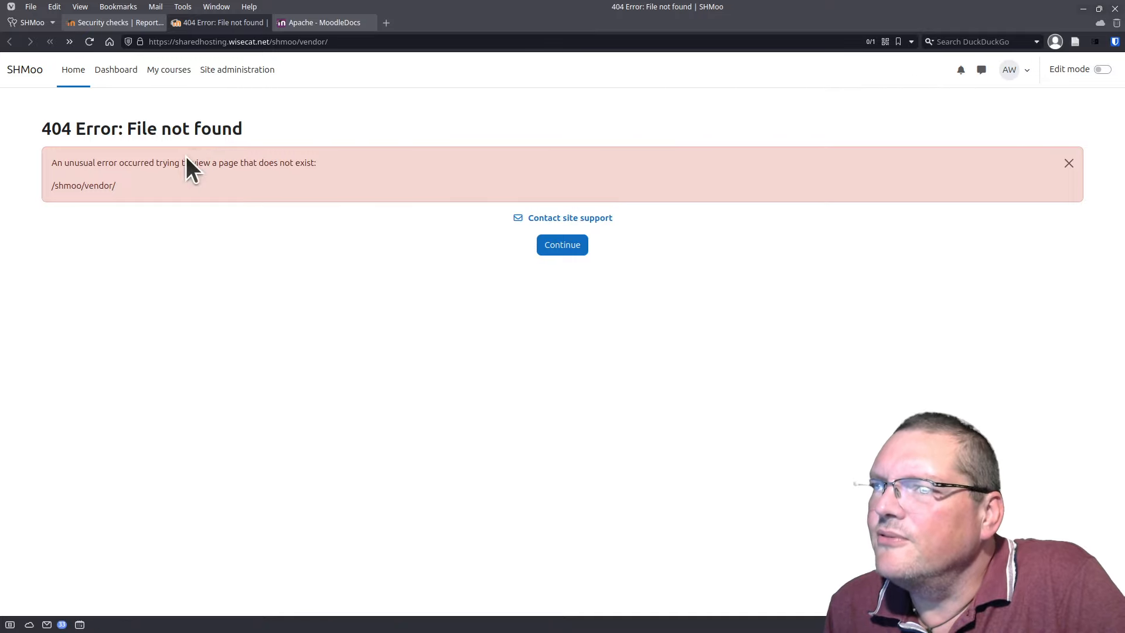
pyautogui.click(100, 25)
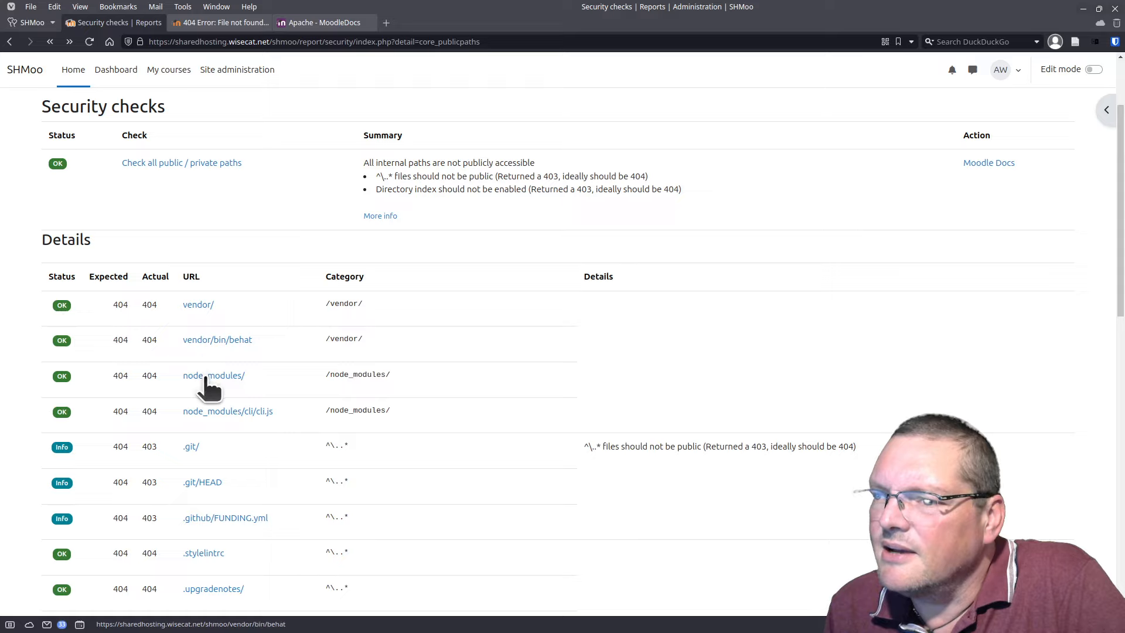
pyautogui.scroll(-5, 284, 424)
pyautogui.scroll(-1, 284, 423)
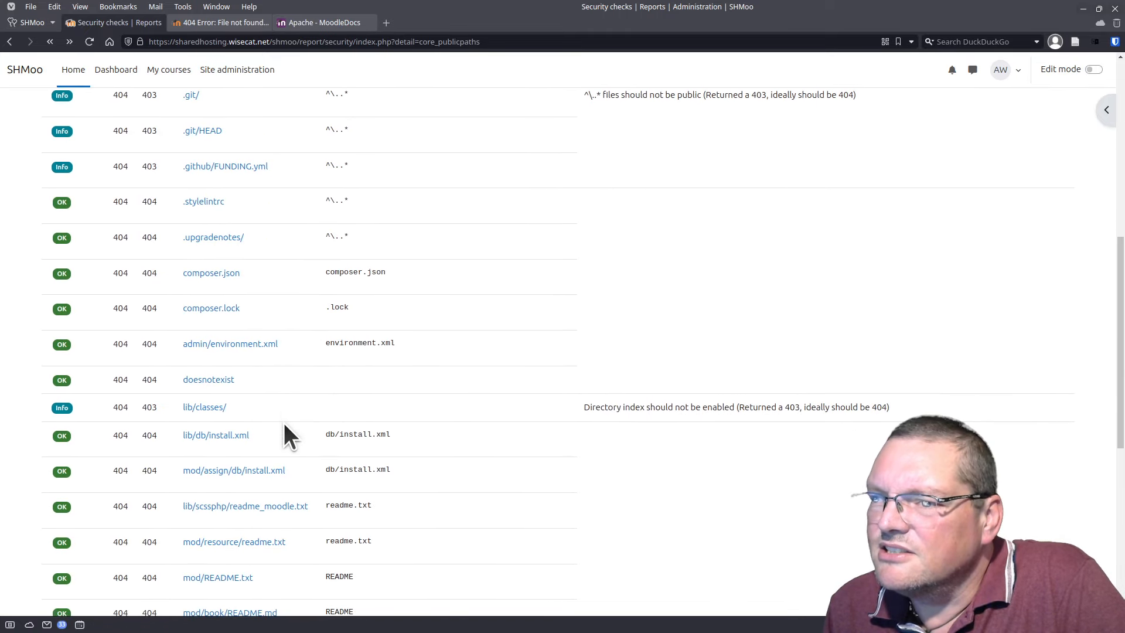
pyautogui.scroll(-4, 283, 423)
pyautogui.scroll(-2, 283, 423)
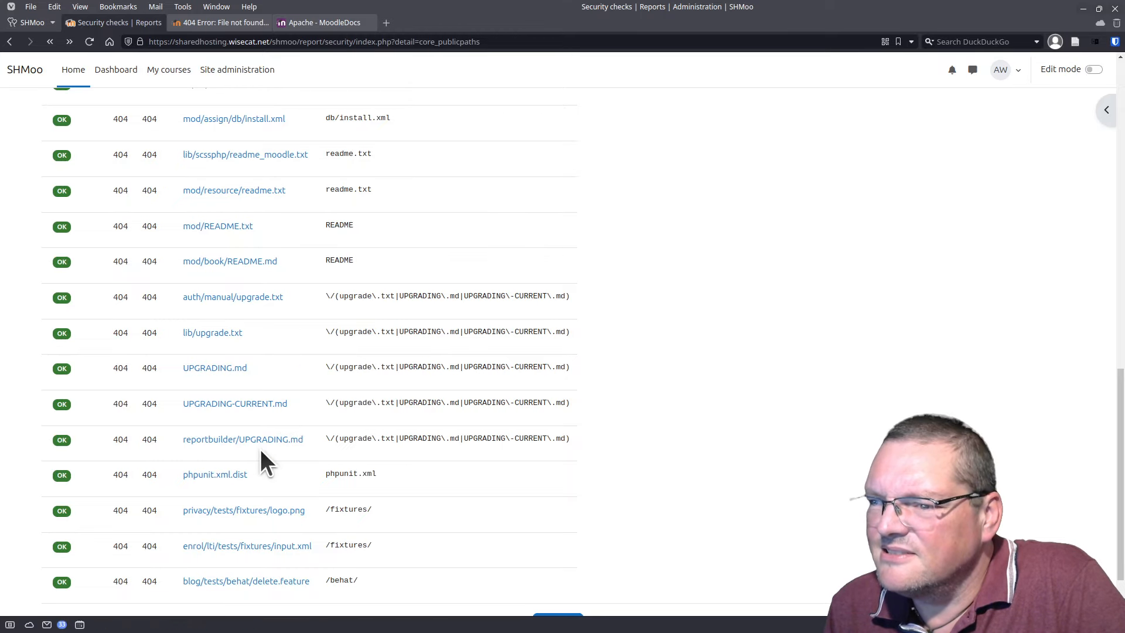
pyautogui.scroll(-2, 261, 451)
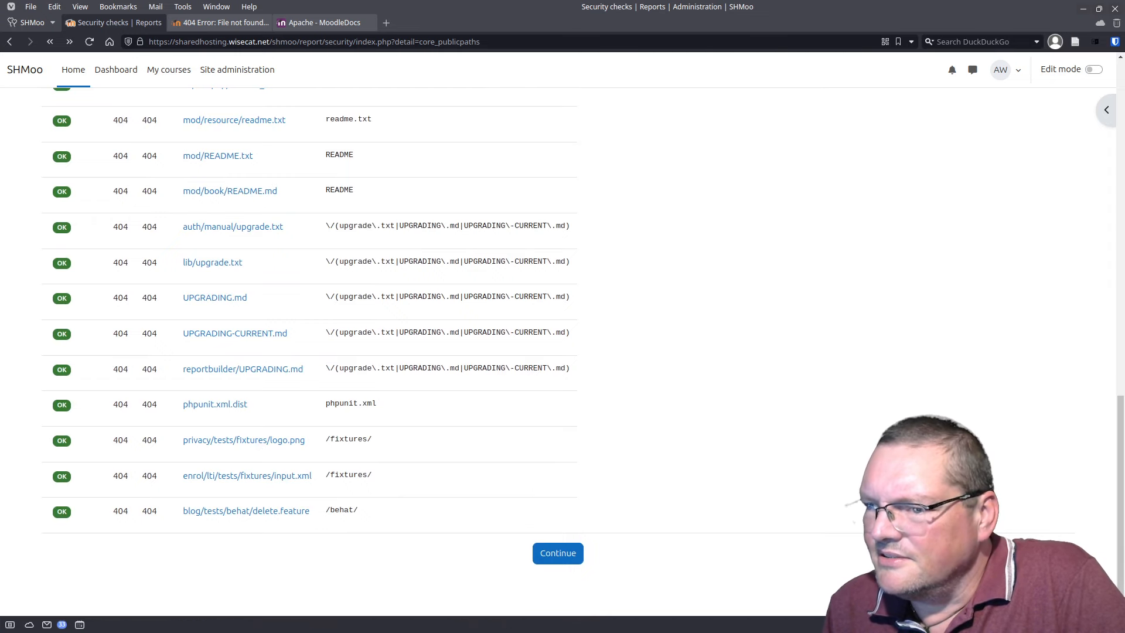
pyautogui.scroll(2, 269, 362)
pyautogui.scroll(10, 269, 361)
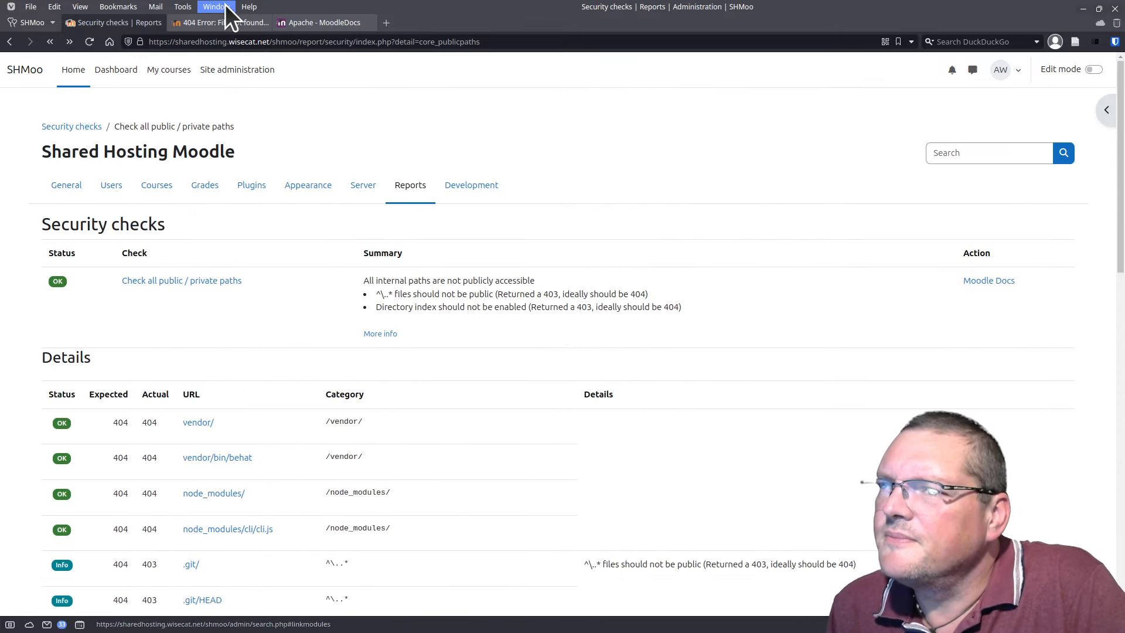
pyautogui.click(227, 23)
pyautogui.click(304, 45)
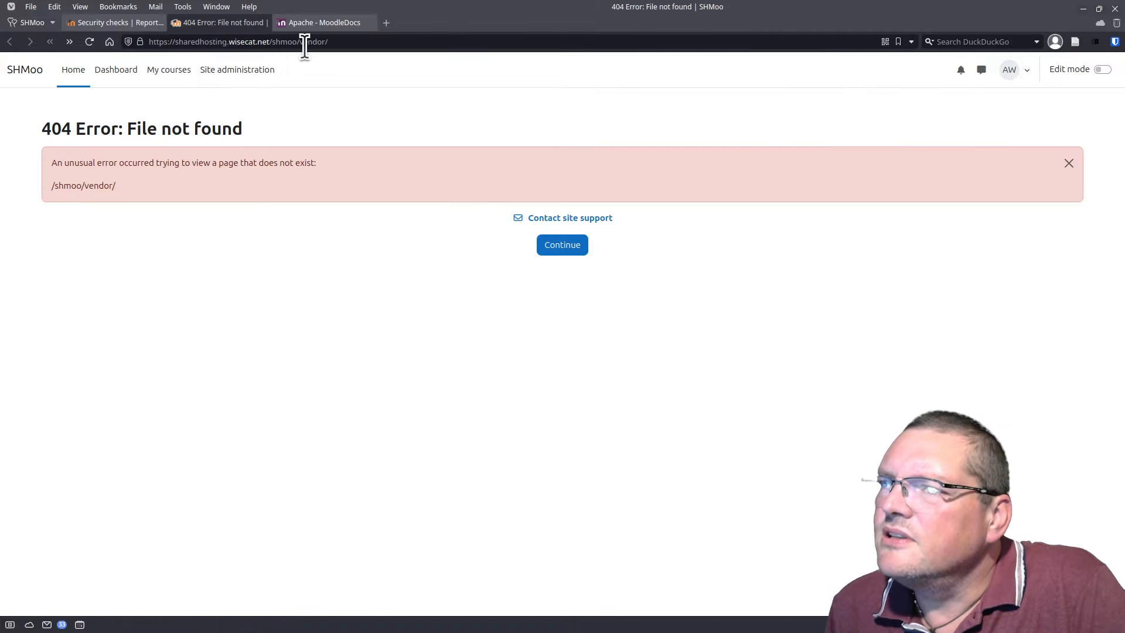
pyautogui.press('Delete')
pyautogui.press('Delete')
pyautogui.press('Delete')
pyautogui.press('Delete')
pyautogui.press('Delete')
pyautogui.press('Delete')
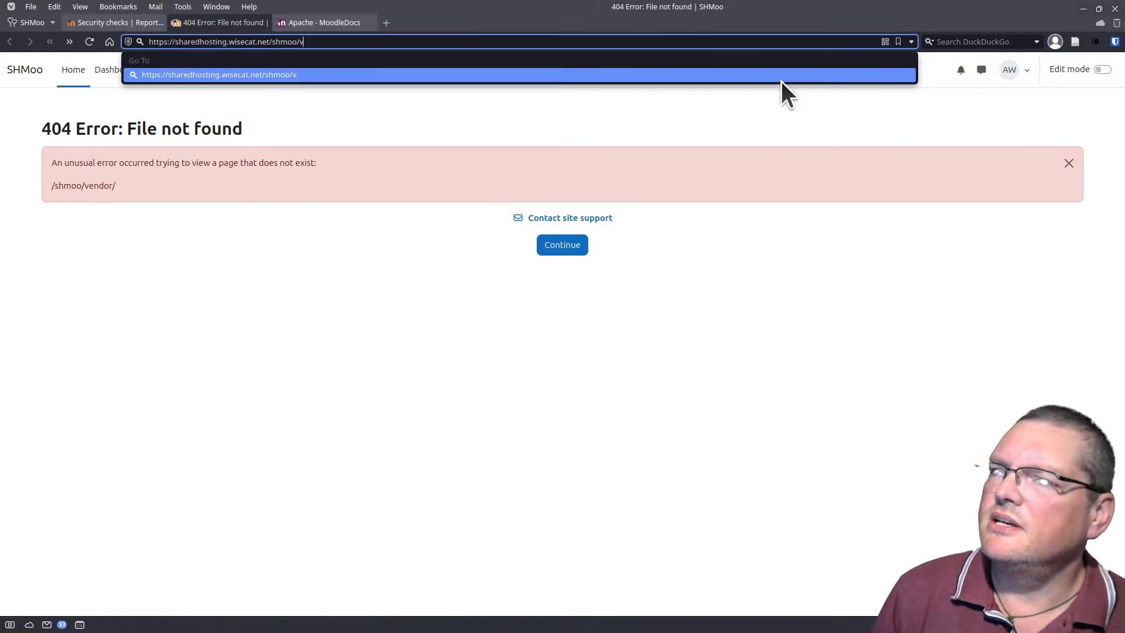
pyautogui.press('BackSpace')
pyautogui.write('READM')
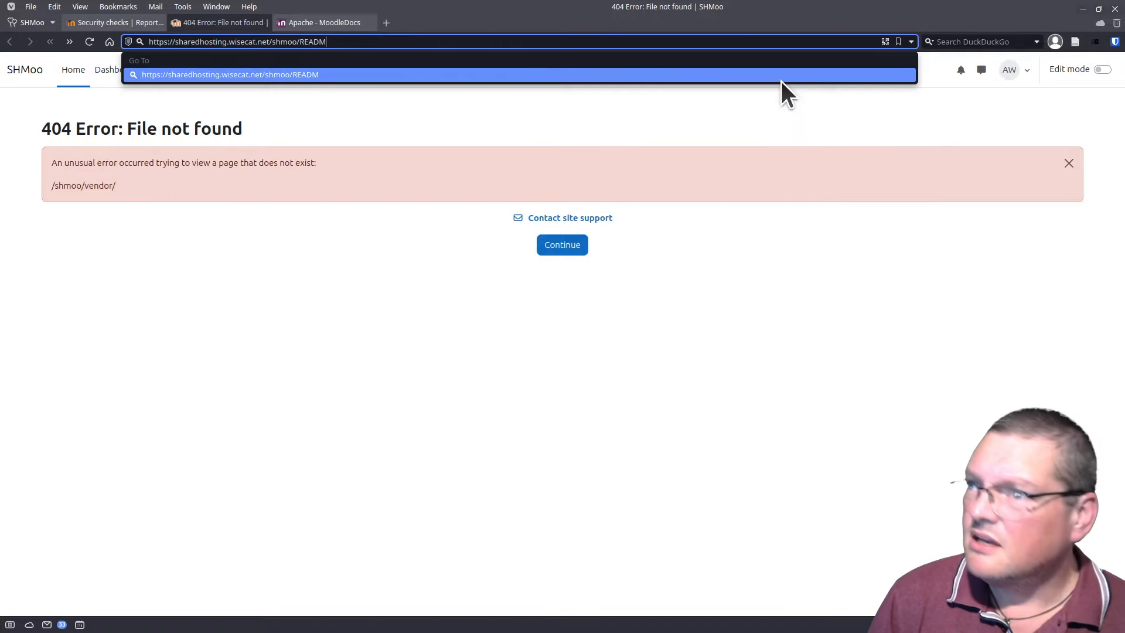
pyautogui.write('E')
pyautogui.press('Return')
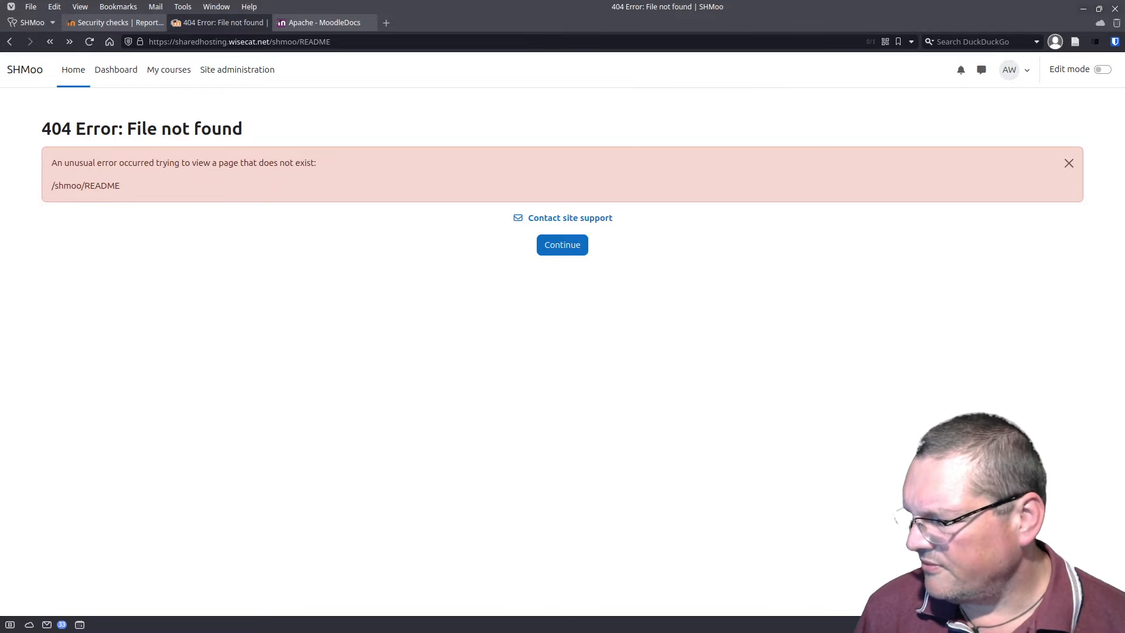
pyautogui.hotkey('alt', 'Tab')
pyautogui.moveTo(684, 143); pyautogui.dragTo(624, 100)
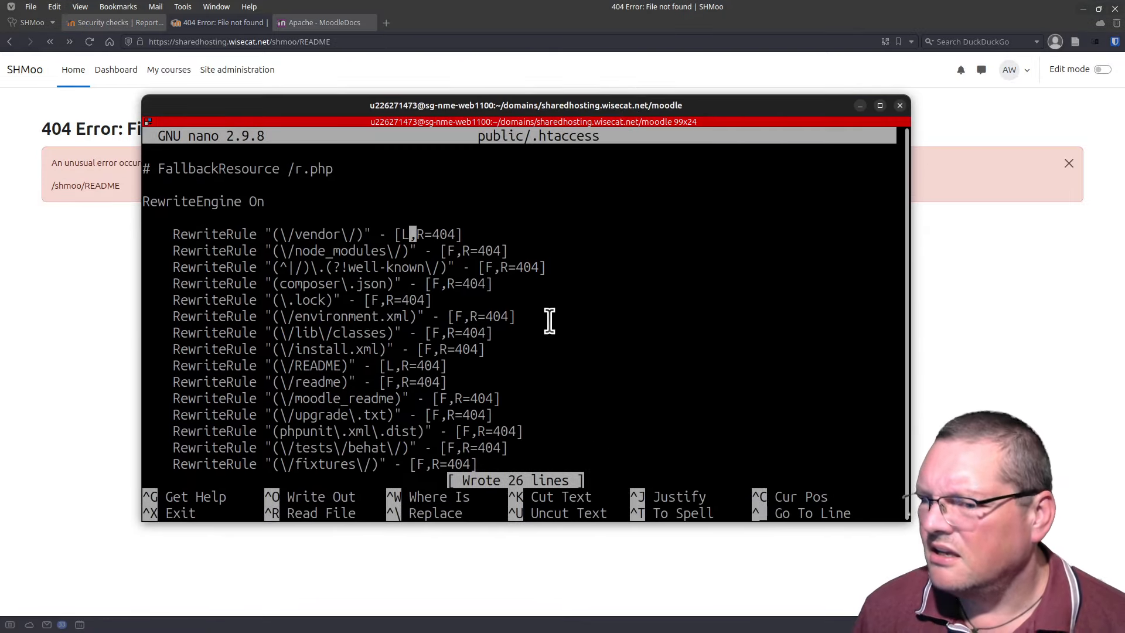
# Step: Exit nano, change into the public/ folder and list its contents
pyautogui.hotkey('ctrl', 'x')
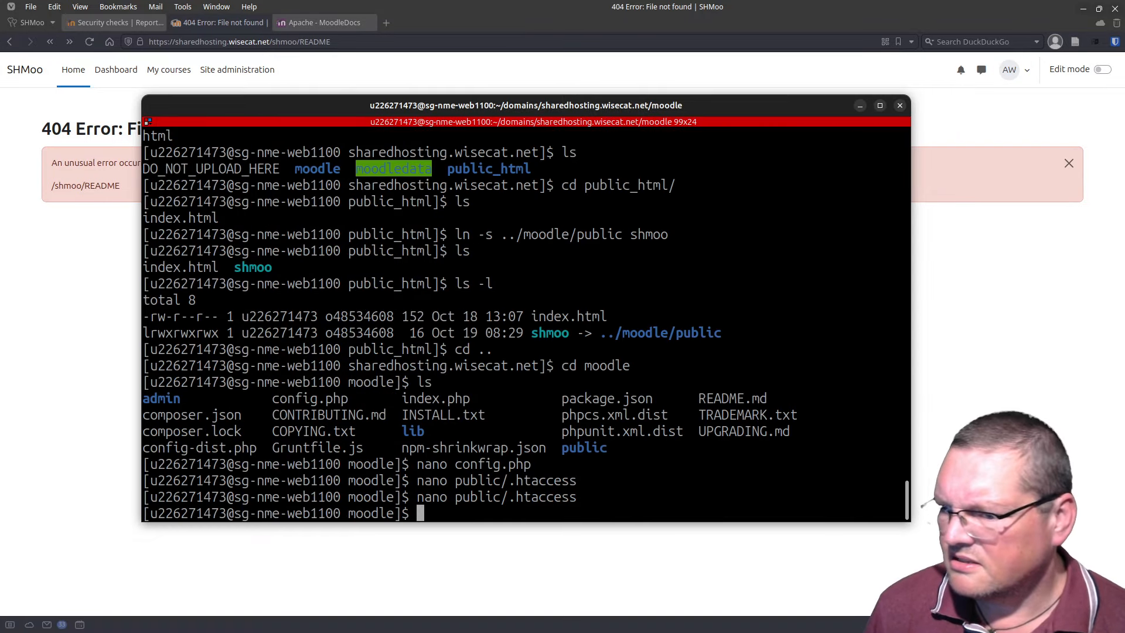
pyautogui.write('cd public/')
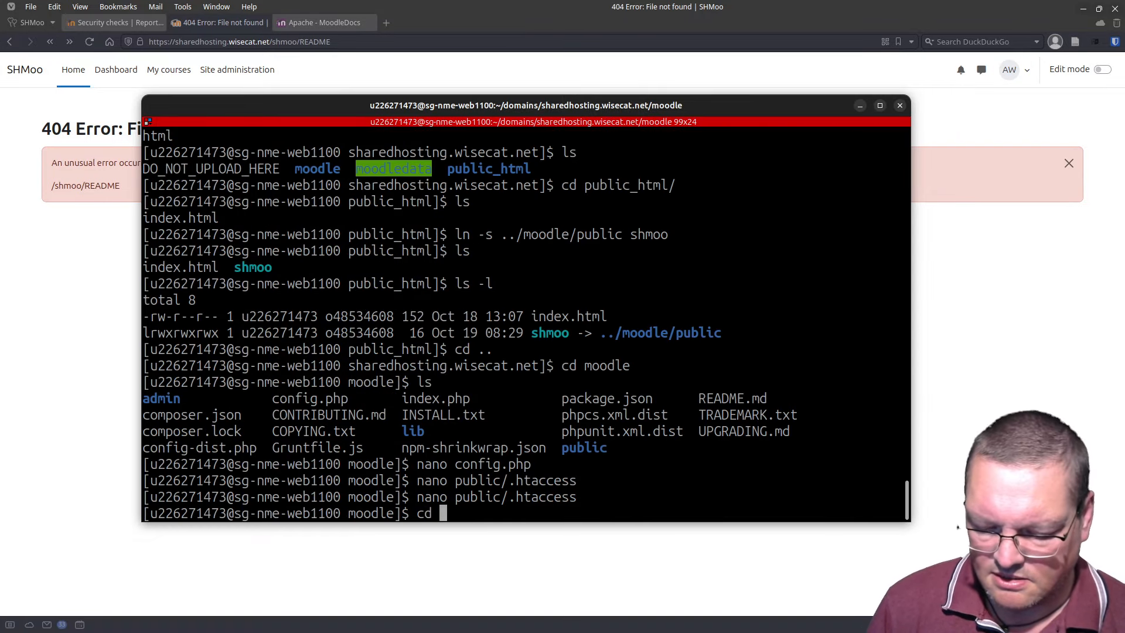
pyautogui.press('Return')
pyautogui.write('ls')
pyautogui.press('Return')
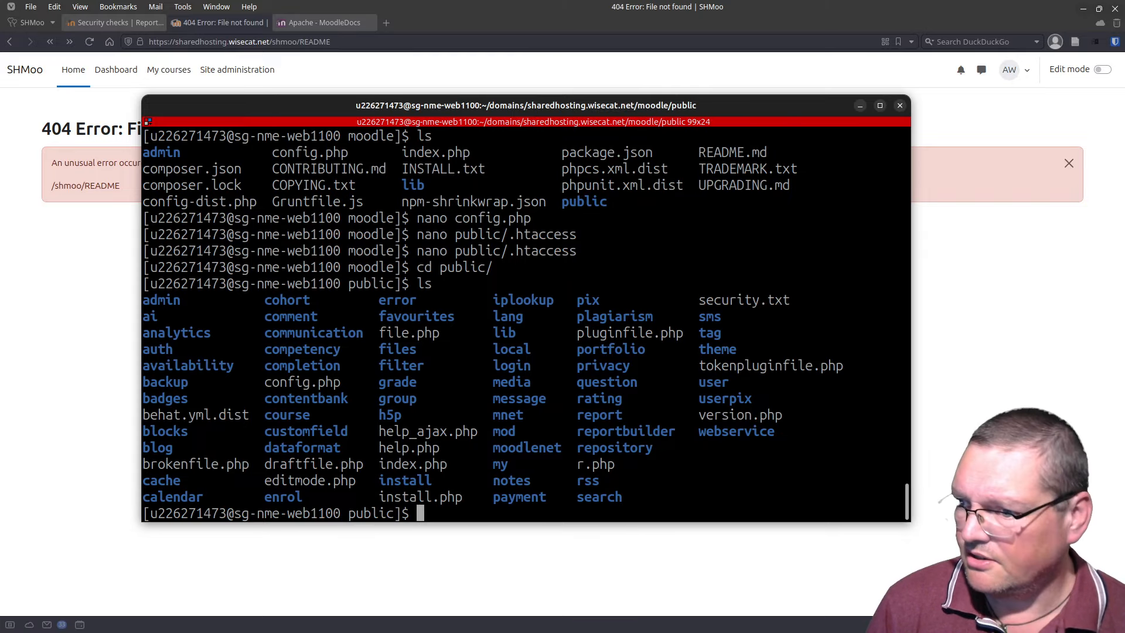
# Step: Create a README file in nano containing 'Hello README!'
pyautogui.write('nano README')
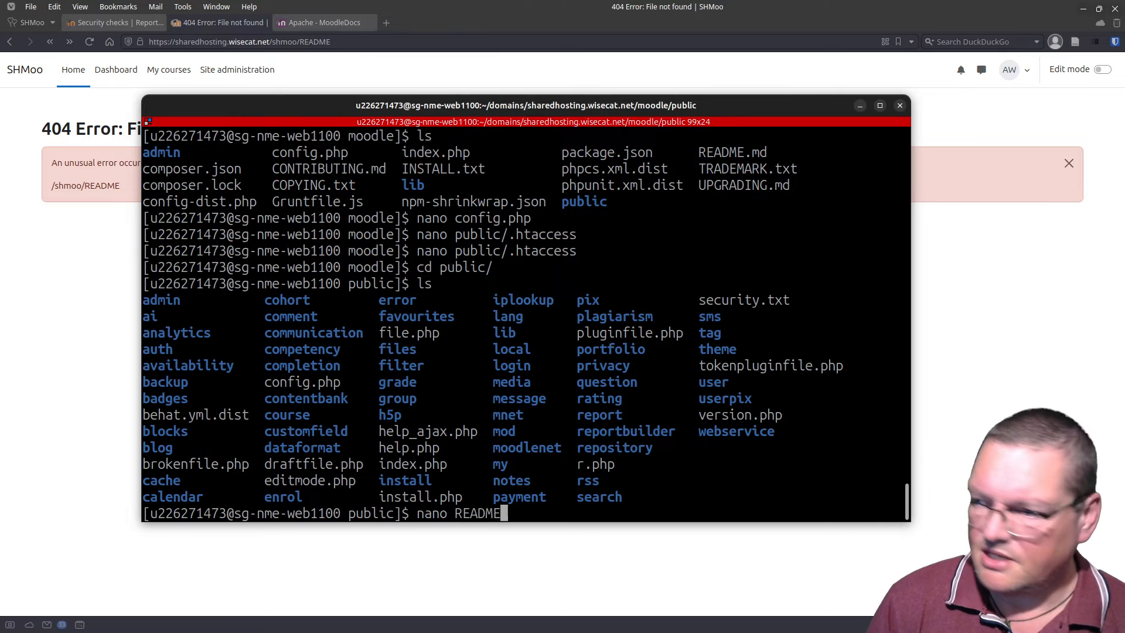
pyautogui.press('Return')
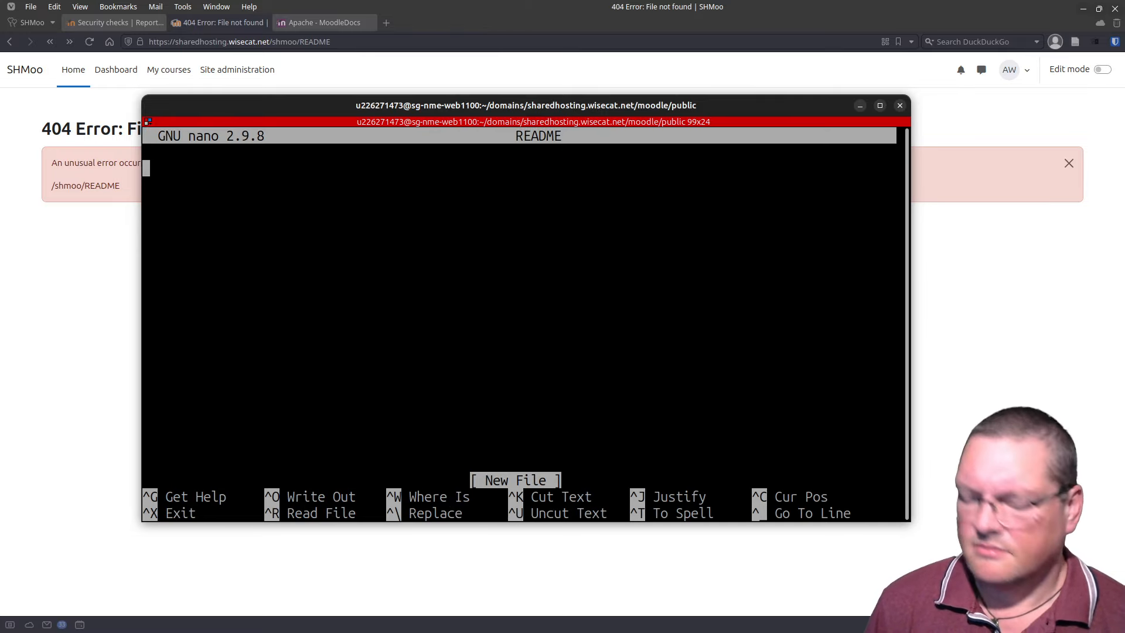
pyautogui.write('Hello')
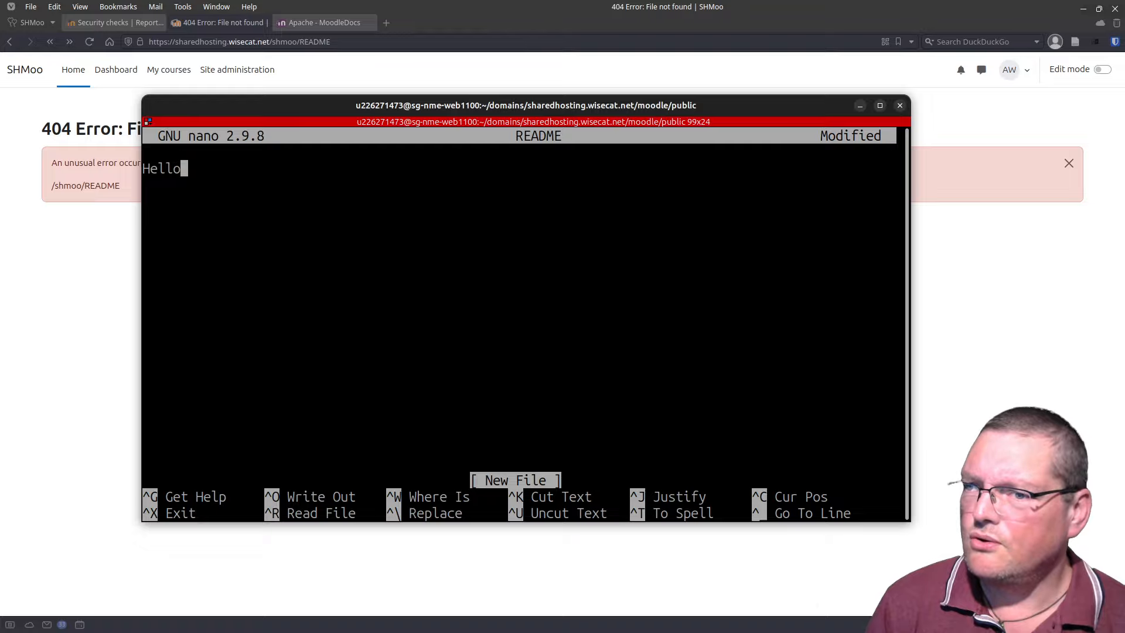
pyautogui.write(' READM')
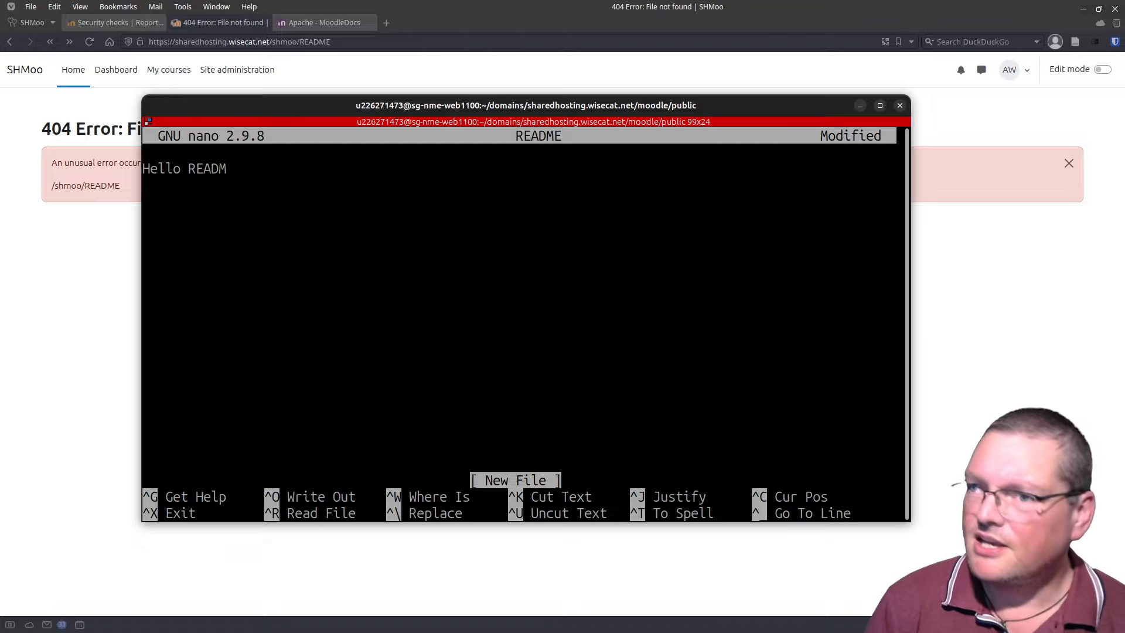
pyautogui.write('E!')
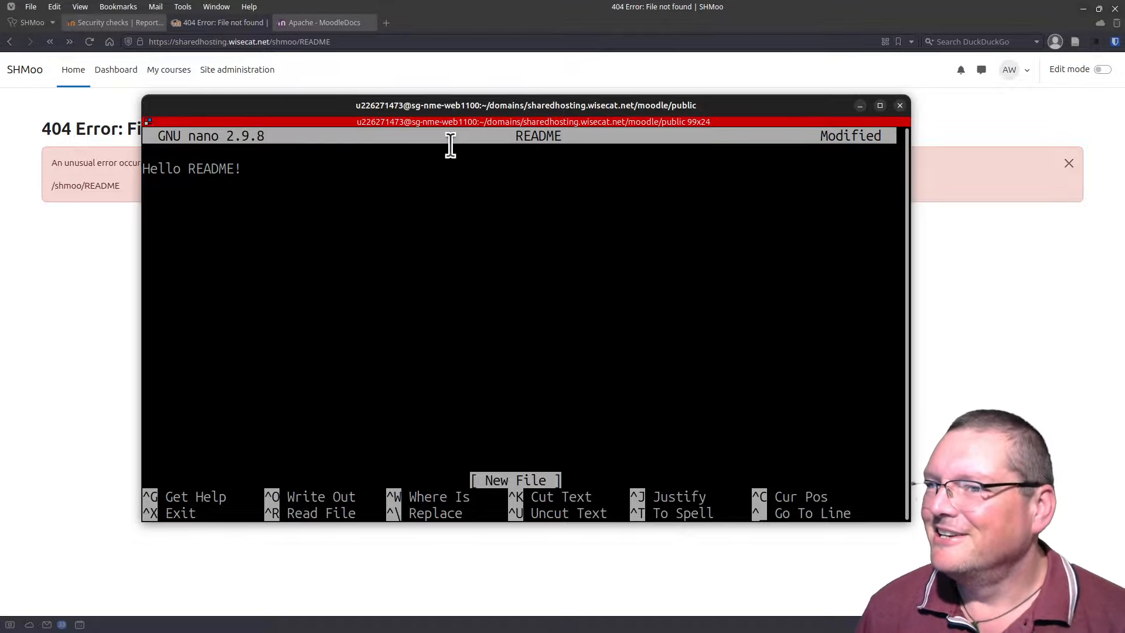
pyautogui.moveTo(330, 99); pyautogui.dragTo(270, 632)
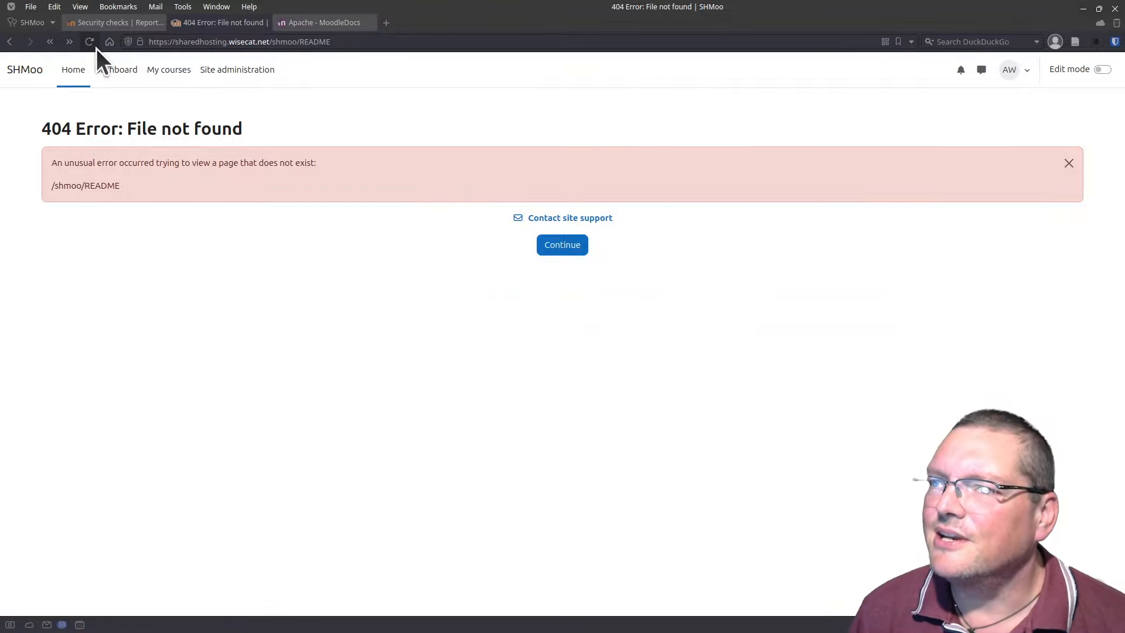
# Step: Reload /shmoo/README so it shows 'Hello README!' instead of the 404 page
pyautogui.click(90, 41)
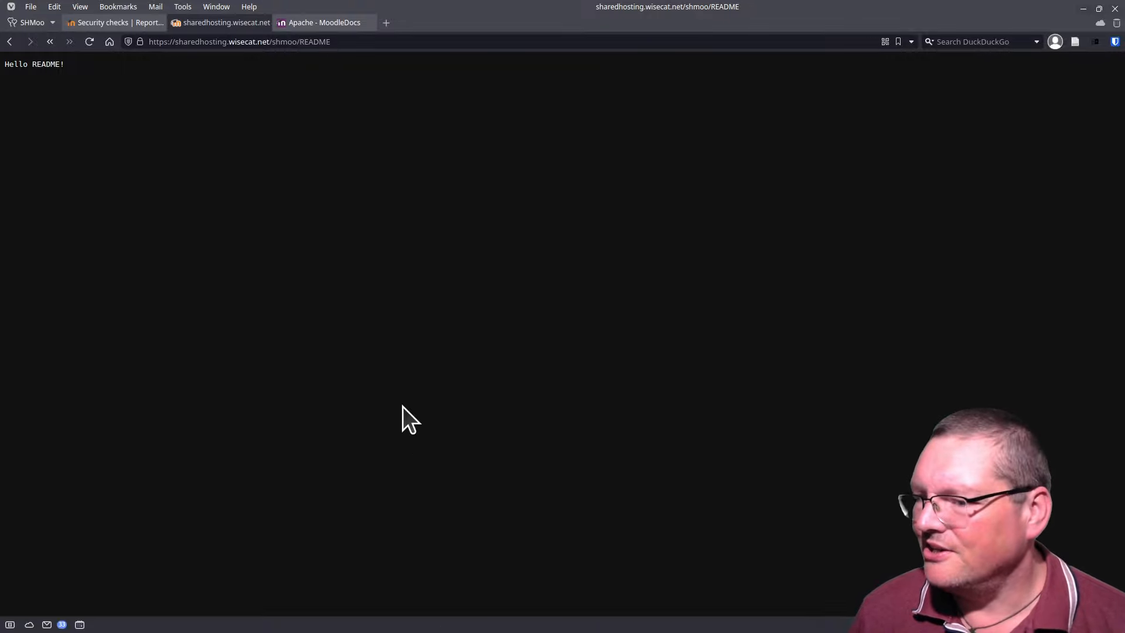
pyautogui.click(104, 21)
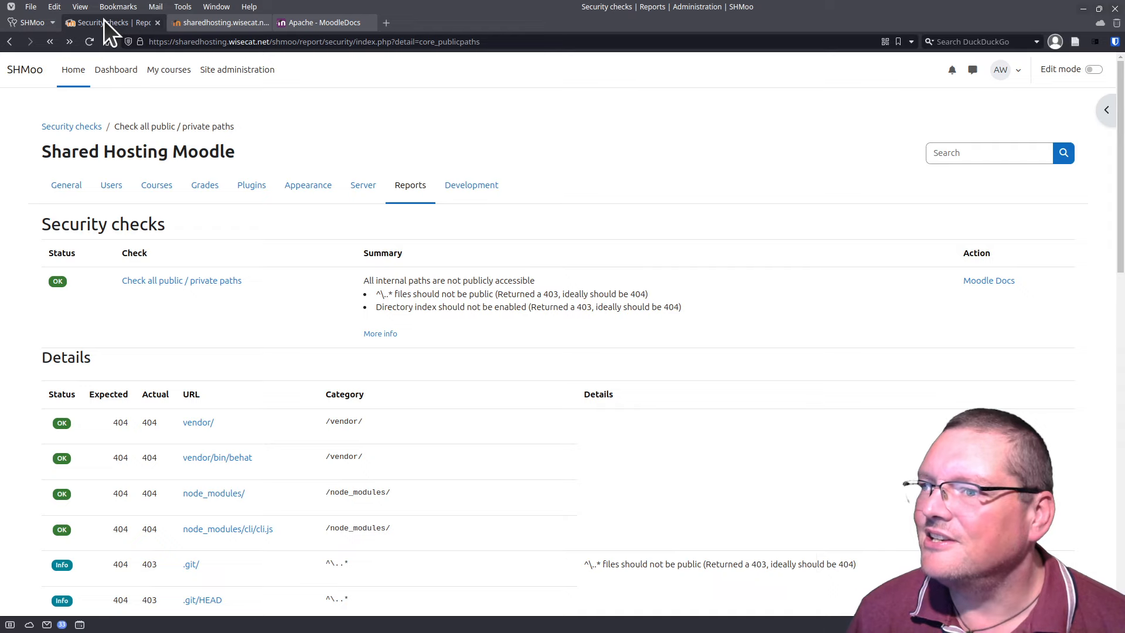
pyautogui.click(236, 24)
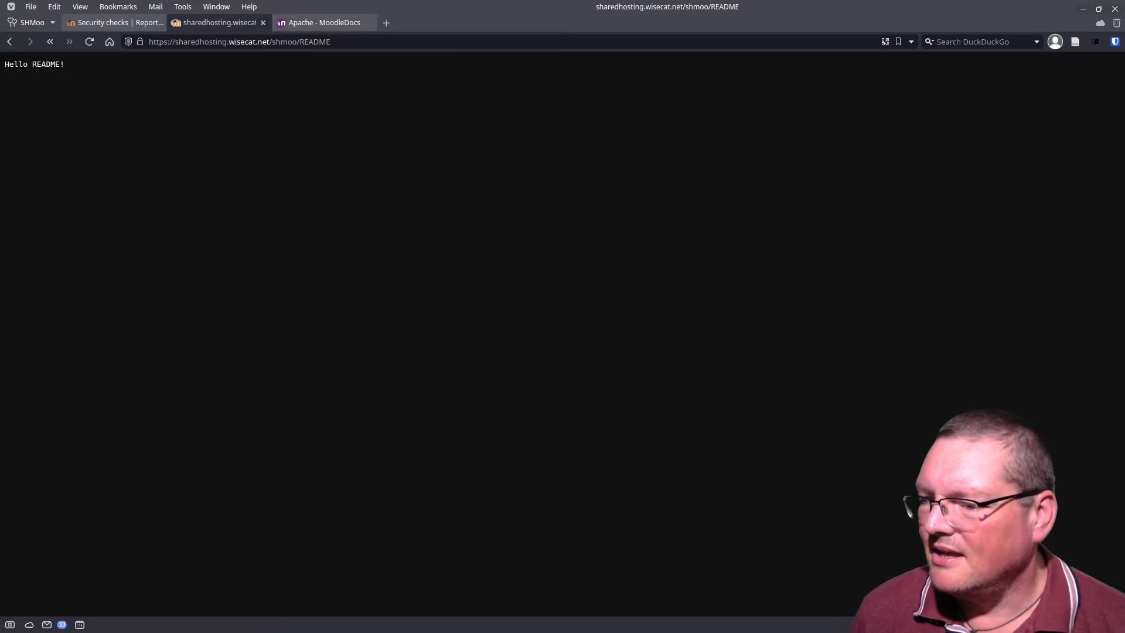
pyautogui.hotkey('alt', 'Tab')
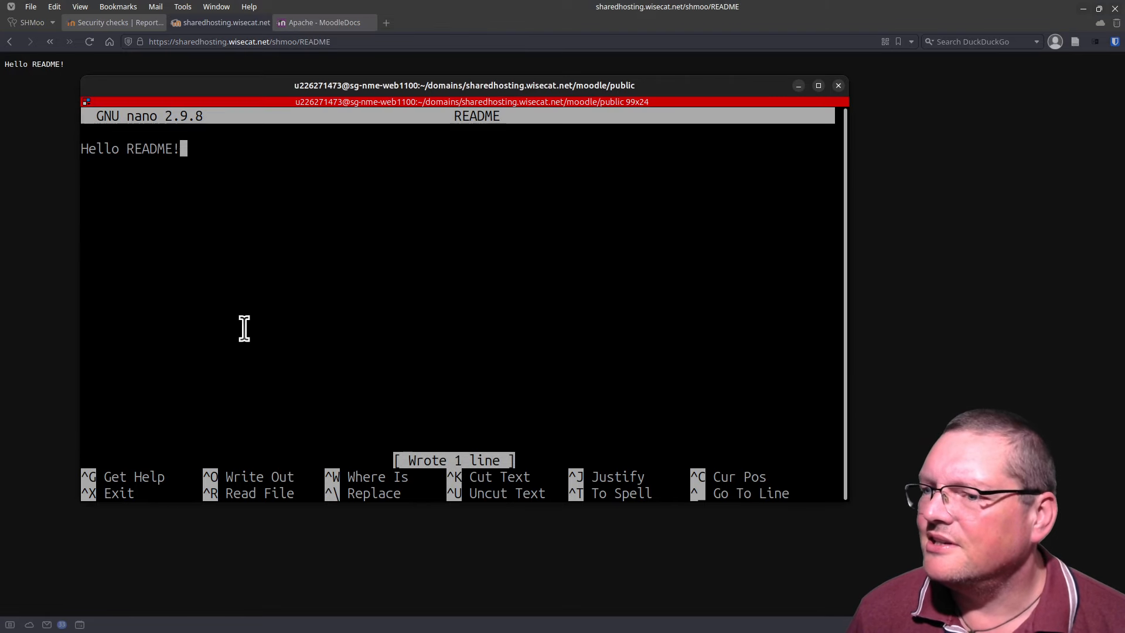
# Step: Reopen .htaccess in nano from inside the public folder
pyautogui.hotkey('ctrl', 'x')
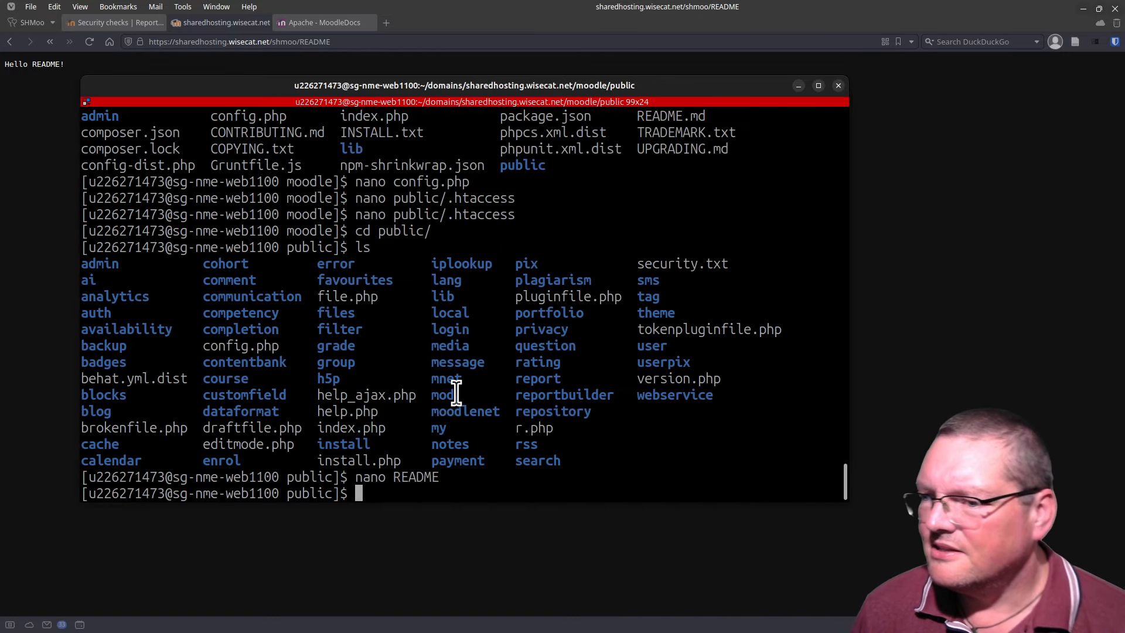
pyautogui.write('ls')
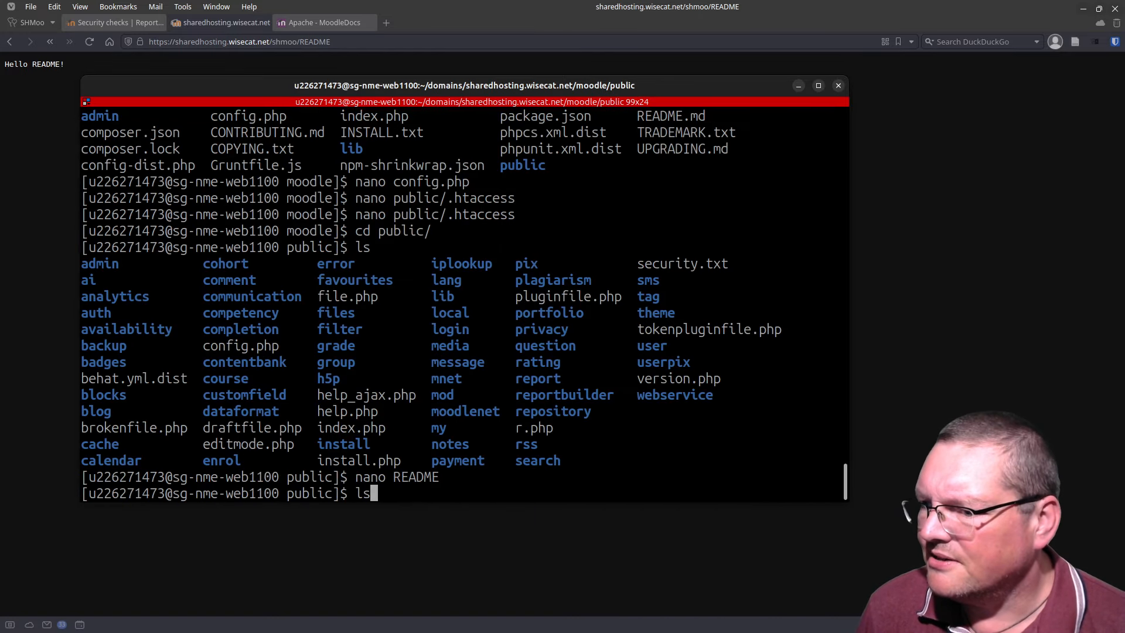
pyautogui.press('Up')
pyautogui.press('Up')
pyautogui.press('Up')
pyautogui.press('Up')
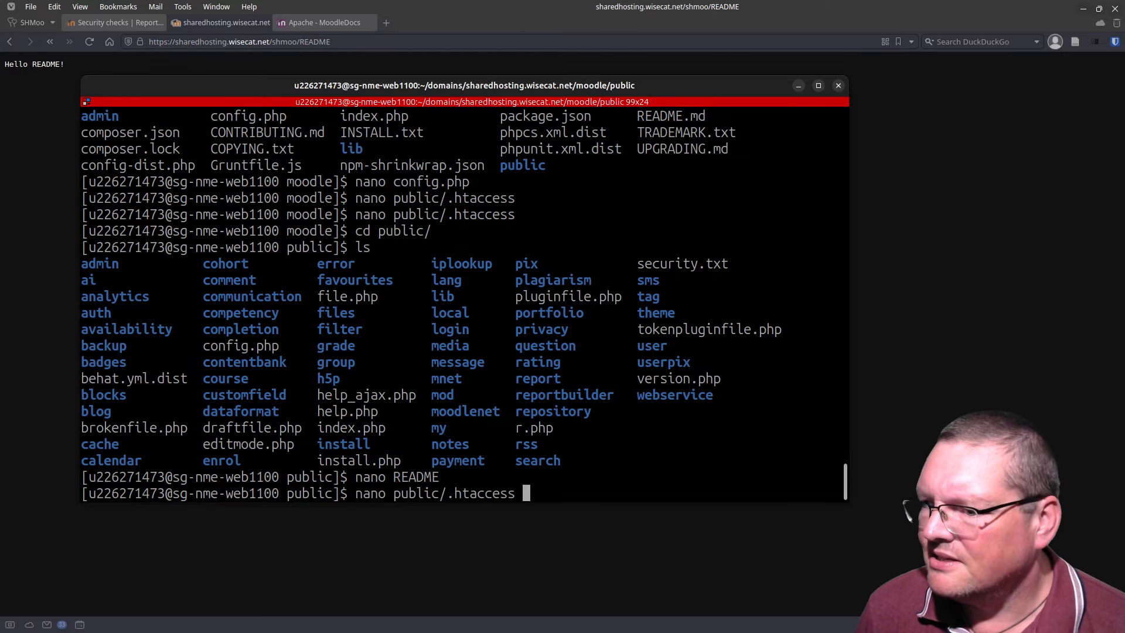
pyautogui.press('Left')
pyautogui.press('Left')
pyautogui.press('Left')
pyautogui.press('Left')
pyautogui.press('Left')
pyautogui.press('Left')
pyautogui.press('Left')
pyautogui.press('Left')
pyautogui.press('Left')
pyautogui.press('Left')
pyautogui.press('BackSpace')
pyautogui.press('BackSpace')
pyautogui.press('BackSpace')
pyautogui.press('BackSpace')
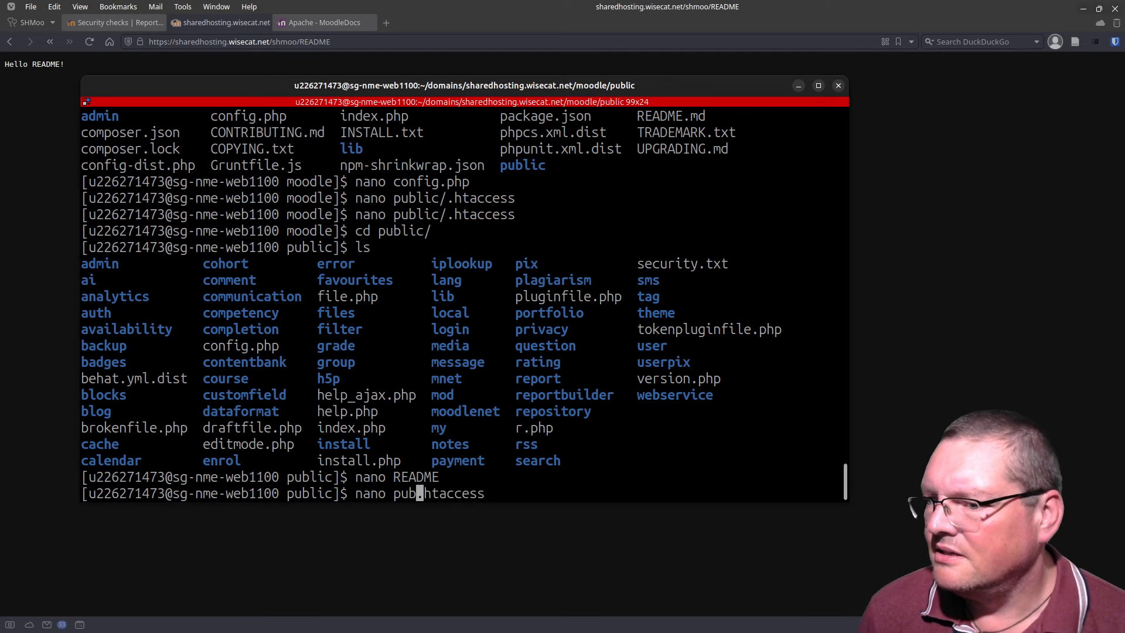
pyautogui.press('BackSpace')
pyautogui.press('BackSpace')
pyautogui.press('BackSpace')
pyautogui.press('Return')
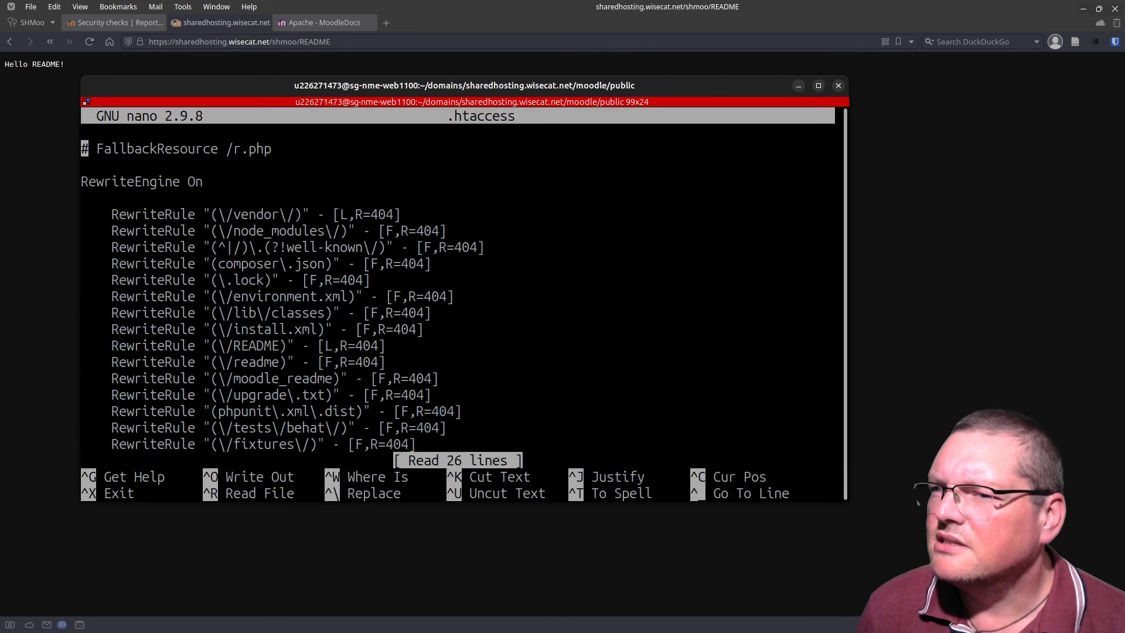
# Step: Change the README rule's flag from L to F
pyautogui.press('Down')
pyautogui.press('Down')
pyautogui.press('Down')
pyautogui.press('Down')
pyautogui.press('Down')
pyautogui.press('Down')
pyautogui.press('Down')
pyautogui.press('Down')
pyautogui.press('Down')
pyautogui.press('Down')
pyautogui.press('Down')
pyautogui.press('Down')
pyautogui.press('Down')
pyautogui.press('Down')
pyautogui.press('Down')
pyautogui.press('Down')
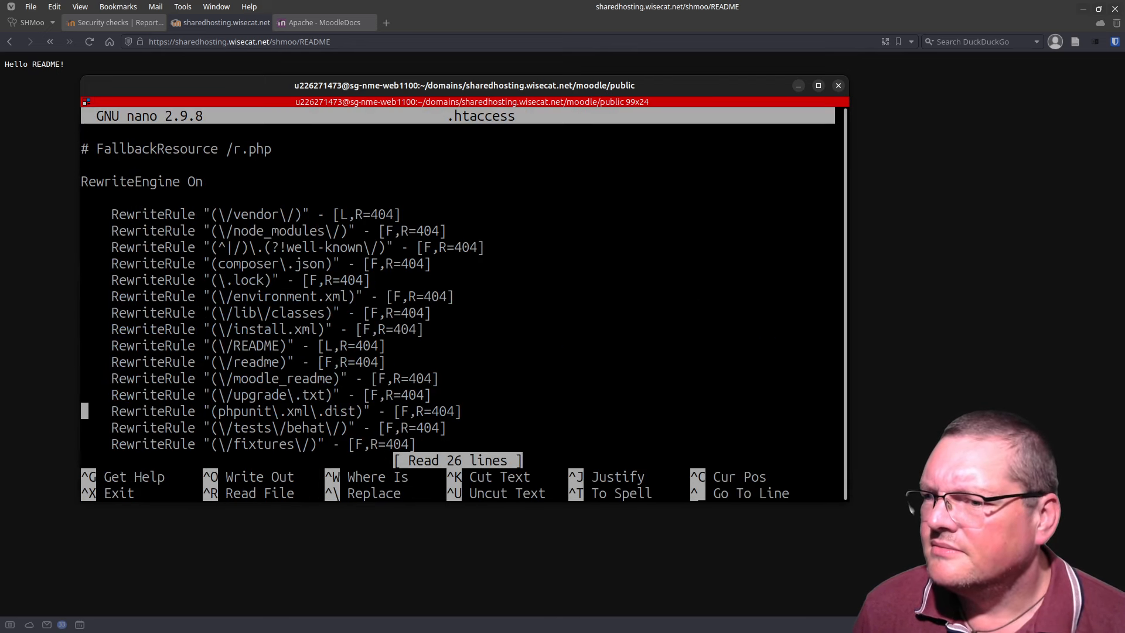
pyautogui.press('Down')
pyautogui.press('Down')
pyautogui.press('Down')
pyautogui.press('Down')
pyautogui.press('Down')
pyautogui.press('Down')
pyautogui.press('Down')
pyautogui.press('Down')
pyautogui.press('Down')
pyautogui.press('Up')
pyautogui.press('Up')
pyautogui.press('Up')
pyautogui.press('Up')
pyautogui.press('Up')
pyautogui.press('Up')
pyautogui.press('Up')
pyautogui.press('Up')
pyautogui.press('Up')
pyautogui.press('Up')
pyautogui.press('Up')
pyautogui.press('Up')
pyautogui.press('Up')
pyautogui.press('Up')
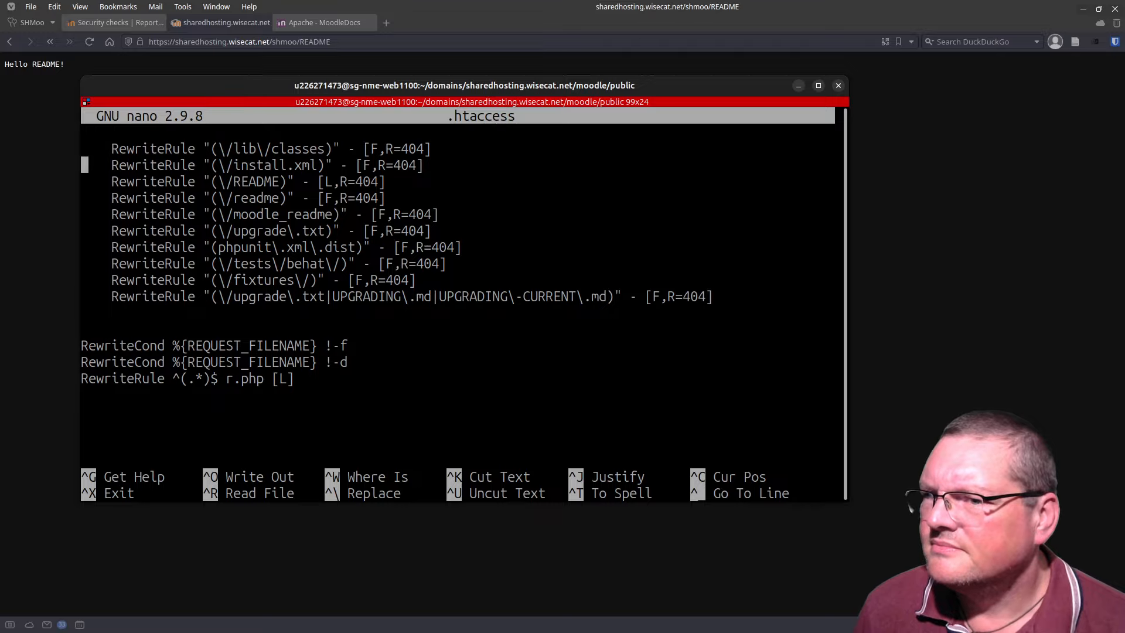
pyautogui.press('Down')
pyautogui.press('Down')
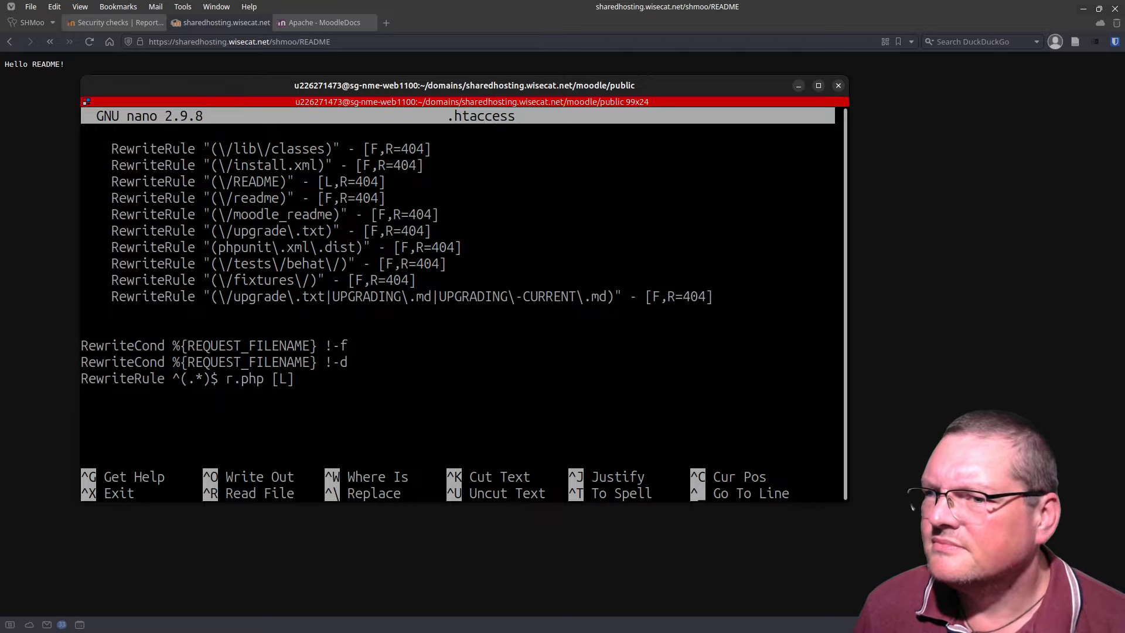
pyautogui.press('Left')
pyautogui.press('Left')
pyautogui.press('Left')
pyautogui.press('Left')
pyautogui.press('Left')
pyautogui.press('Left')
pyautogui.press('Left')
pyautogui.press('Left')
pyautogui.press('Left')
pyautogui.press('Left')
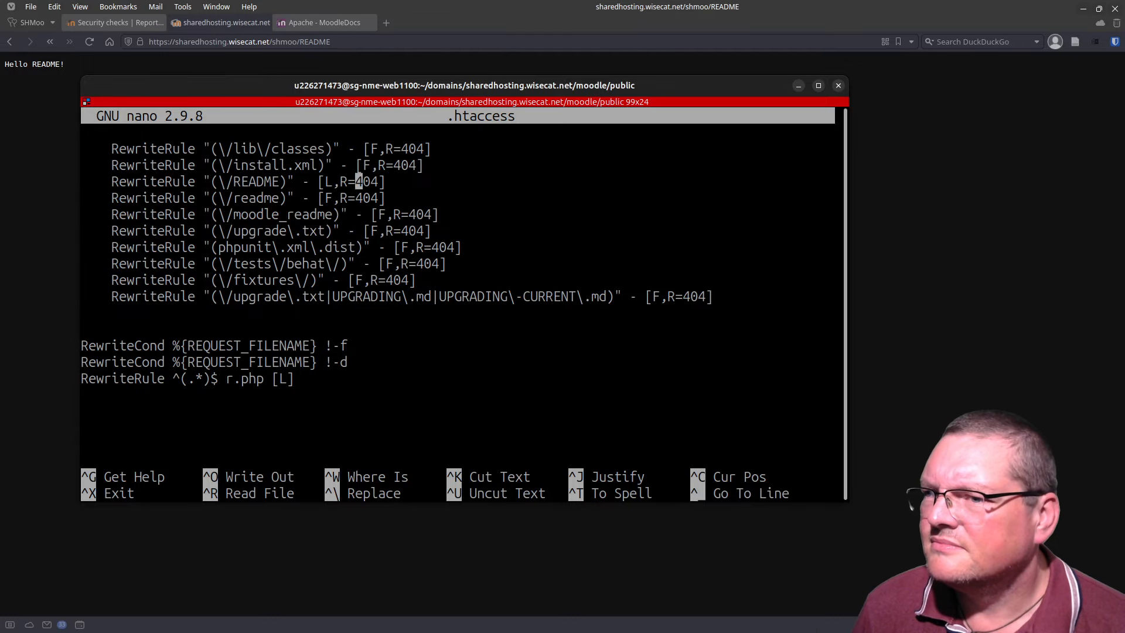
pyautogui.press('Right')
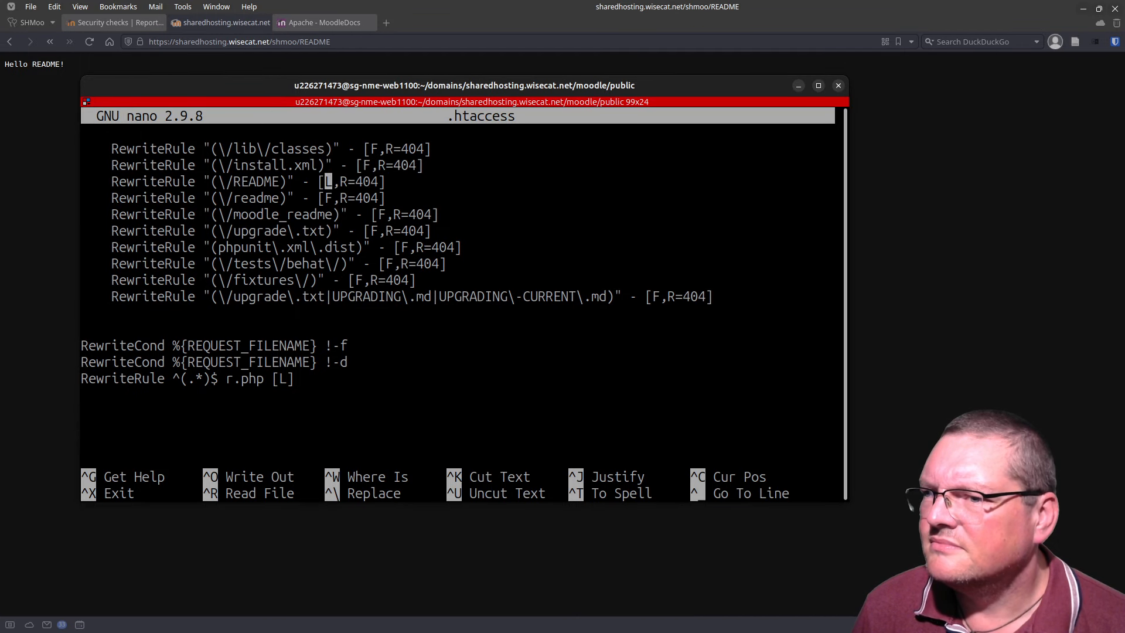
pyautogui.press('Delete')
pyautogui.write('F')
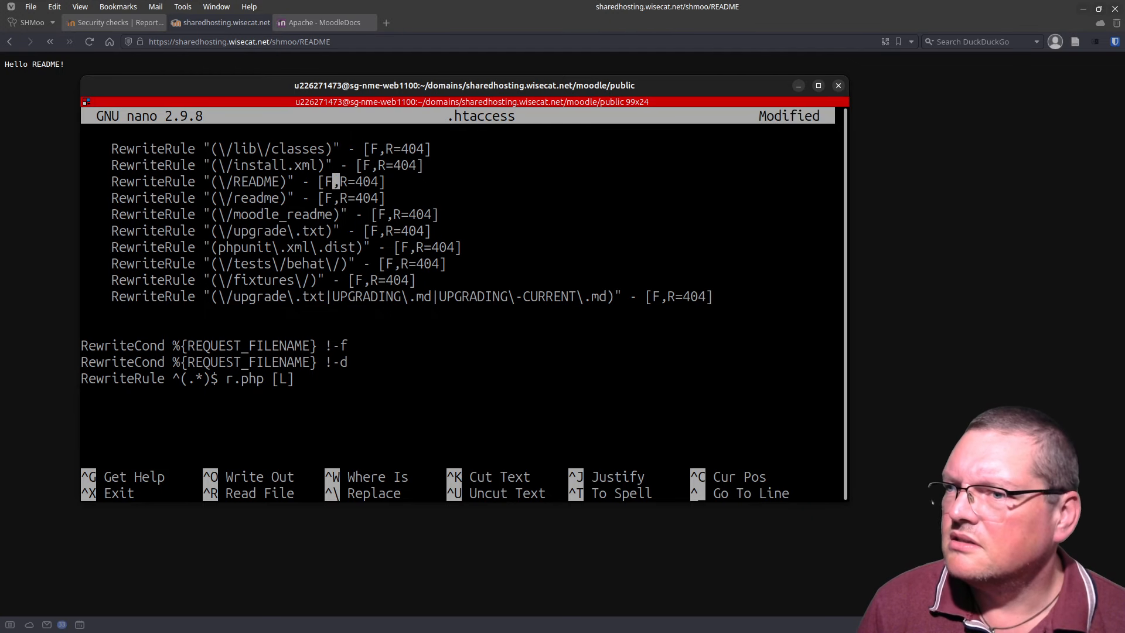
# Step: Change the vendor rule's flag from L to F and save .htaccess
pyautogui.press('Up')
pyautogui.press('Up')
pyautogui.press('Up')
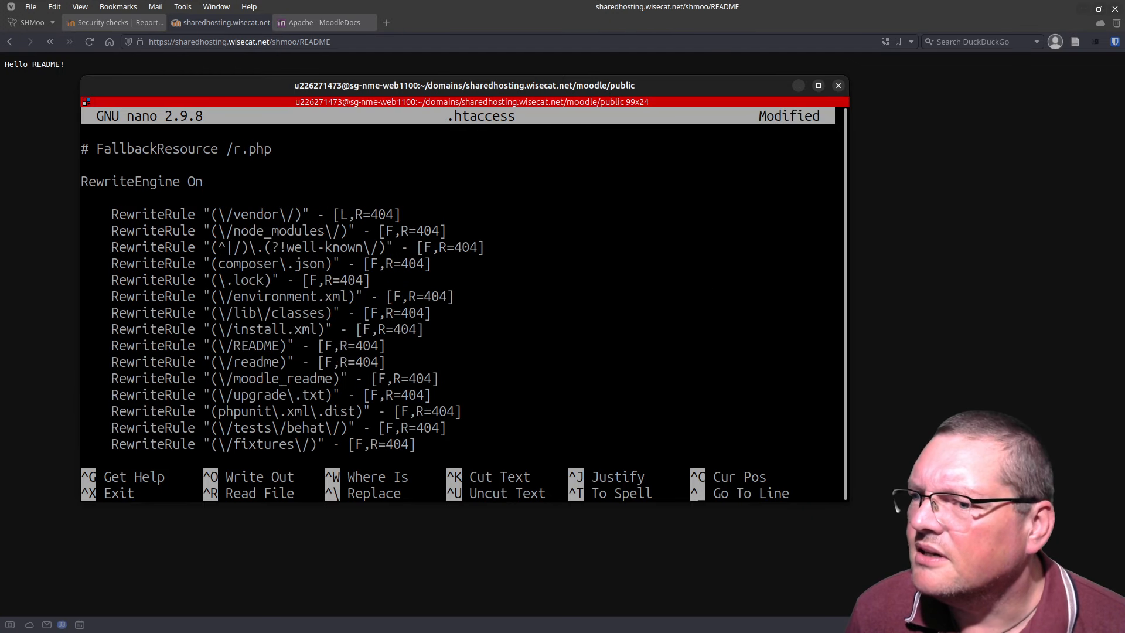
pyautogui.press('Right')
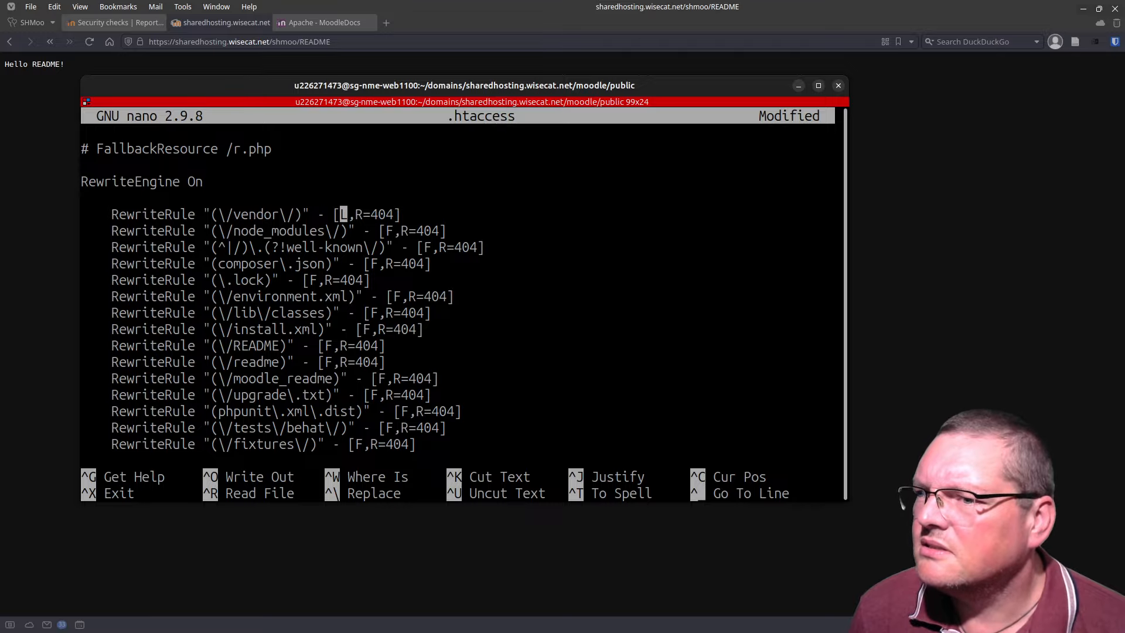
pyautogui.press('Delete')
pyautogui.write('F')
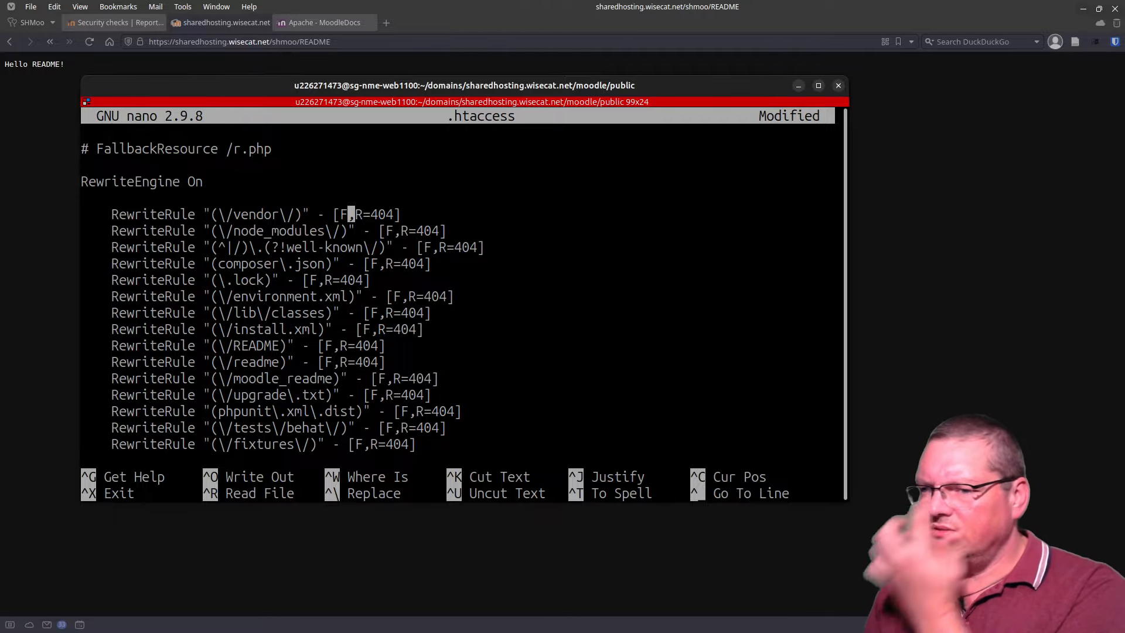
pyautogui.press('Down')
pyautogui.press('Down')
pyautogui.press('Down')
pyautogui.press('Down')
pyautogui.press('Down')
pyautogui.press('Down')
pyautogui.press('Down')
pyautogui.press('Down')
pyautogui.press('Down')
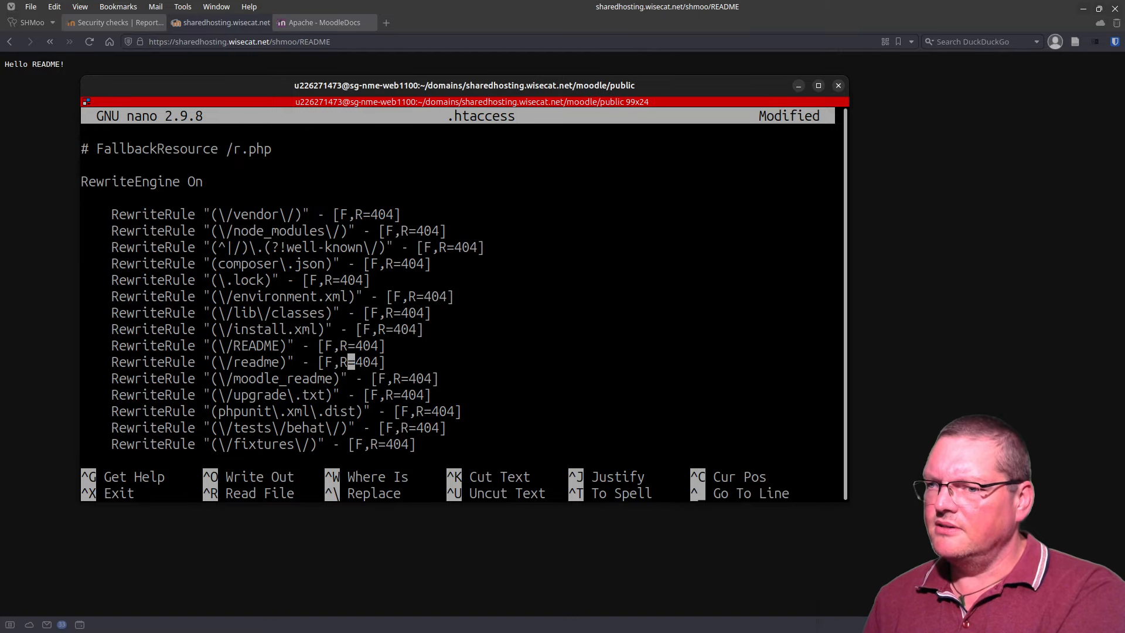
pyautogui.press('Up')
pyautogui.press('Up')
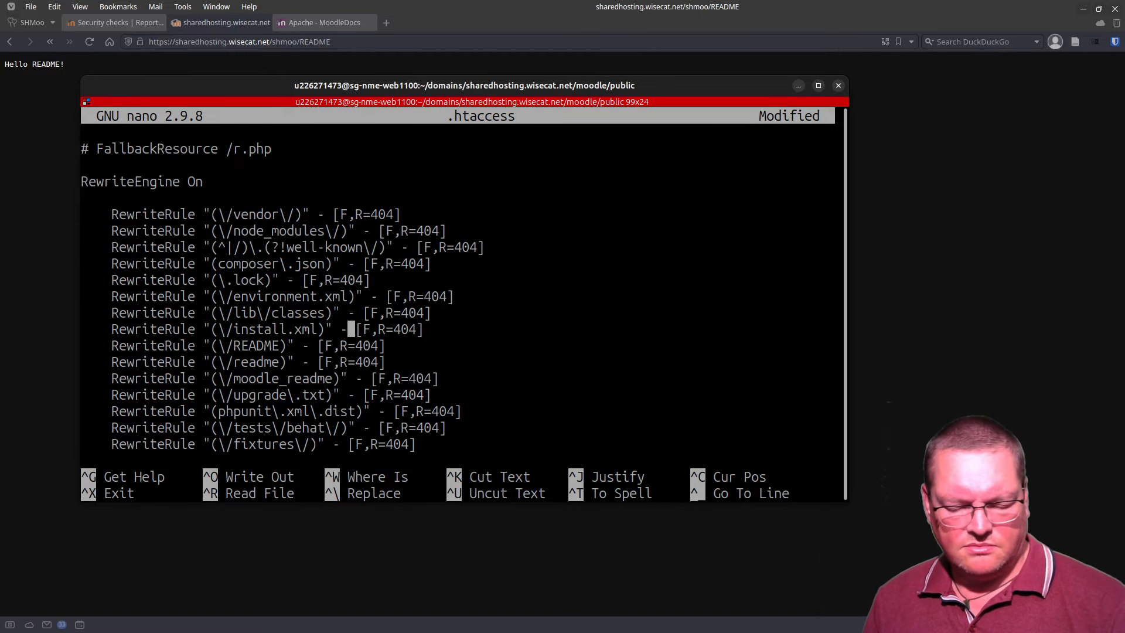
pyautogui.hotkey('ctrl', 'o')
pyautogui.press('Return')
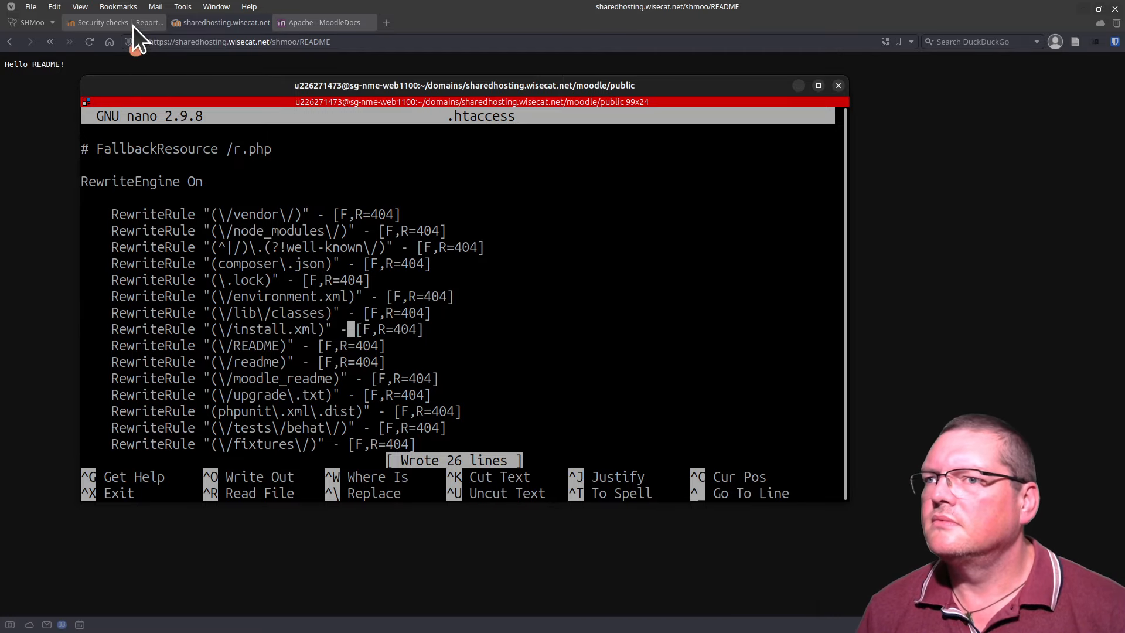
# Step: Reload /shmoo/README, which still serves 'Hello README!'
pyautogui.click(90, 41)
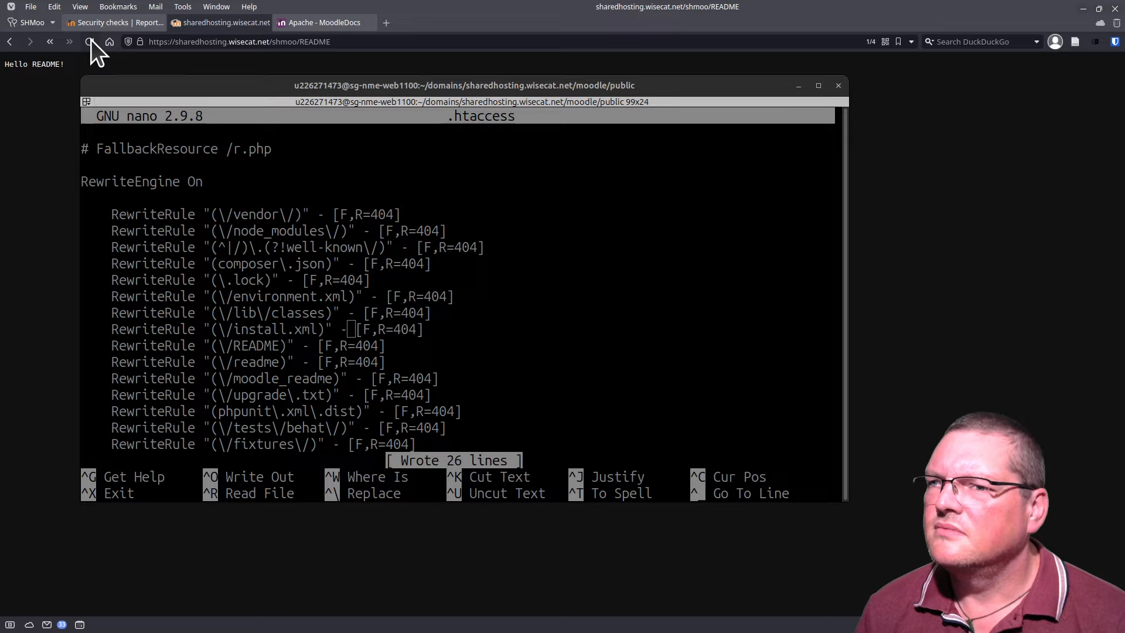
pyautogui.moveTo(138, 94); pyautogui.dragTo(149, 632)
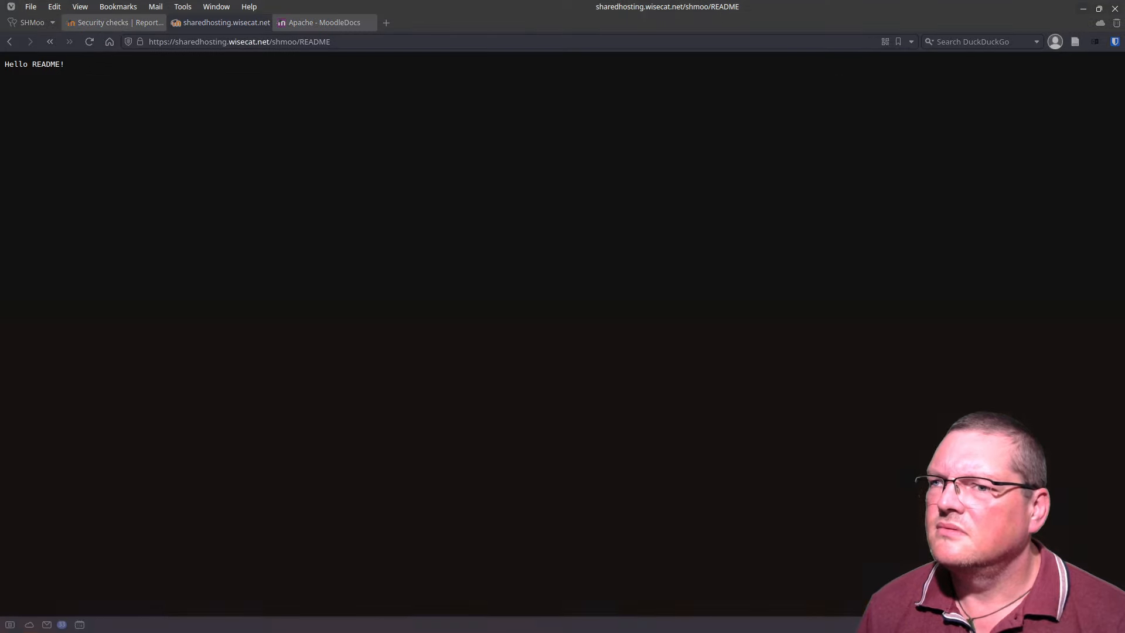
pyautogui.click(95, 38)
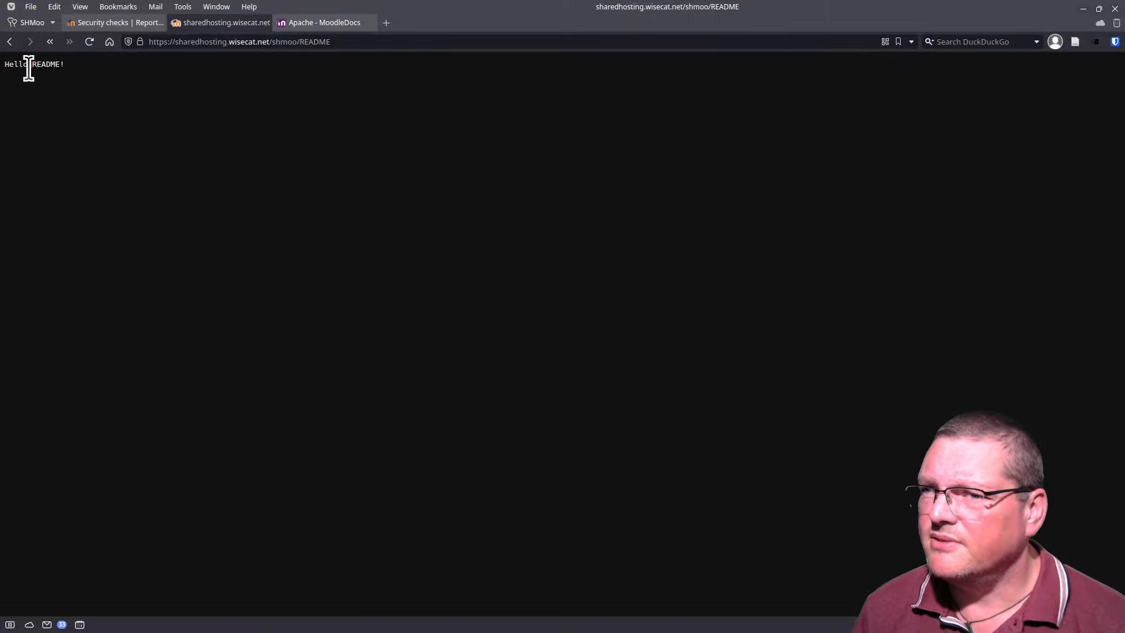
pyautogui.hotkey('ctrl', 'a')
# Step: Rerun the security checks and open vendor/ to confirm it returns a 404 page
pyautogui.click(122, 24)
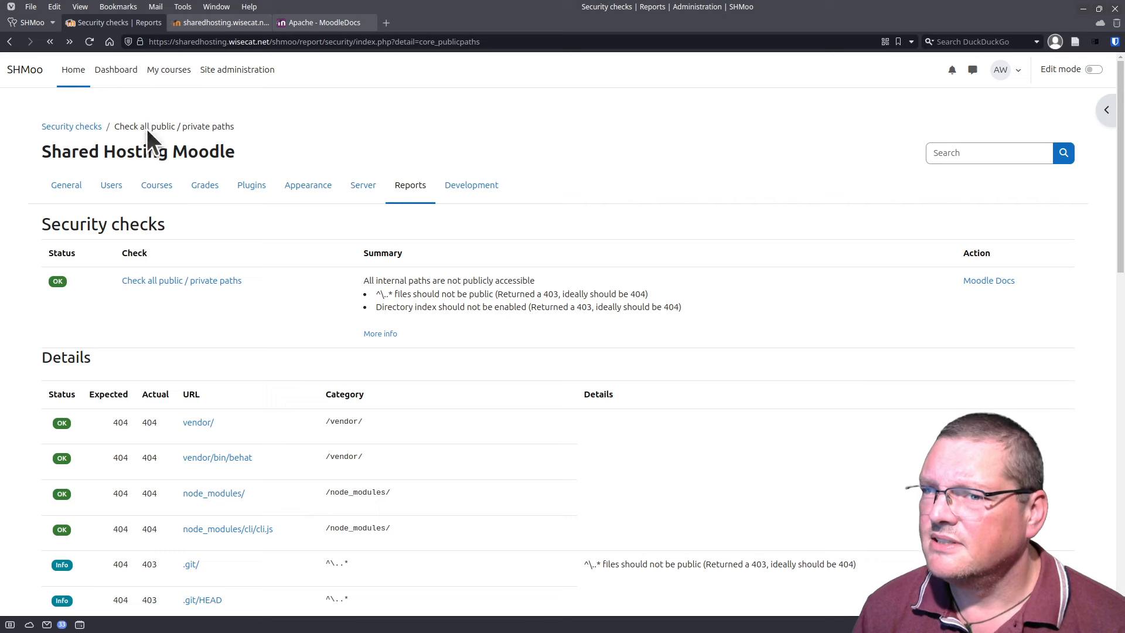
pyautogui.click(88, 41)
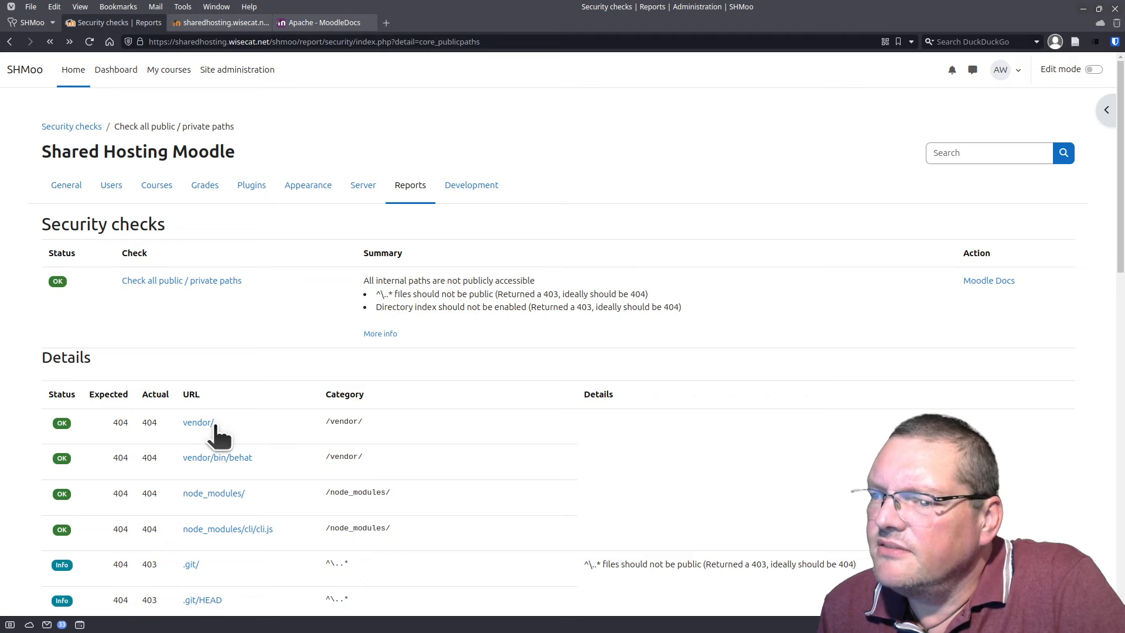
pyautogui.click(202, 424)
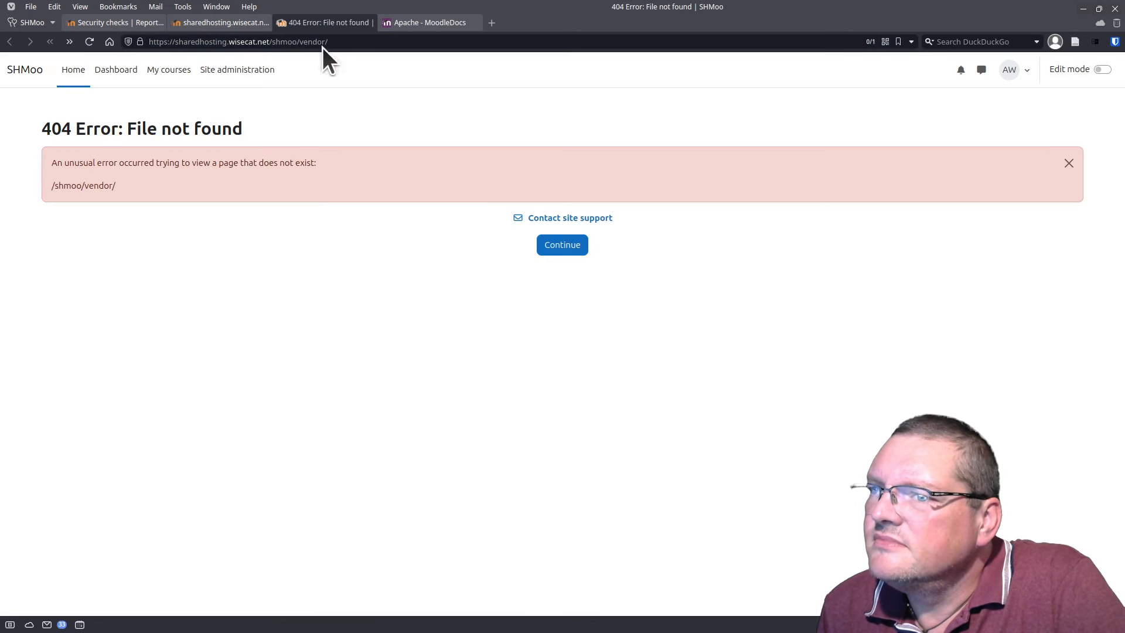
pyautogui.click(209, 25)
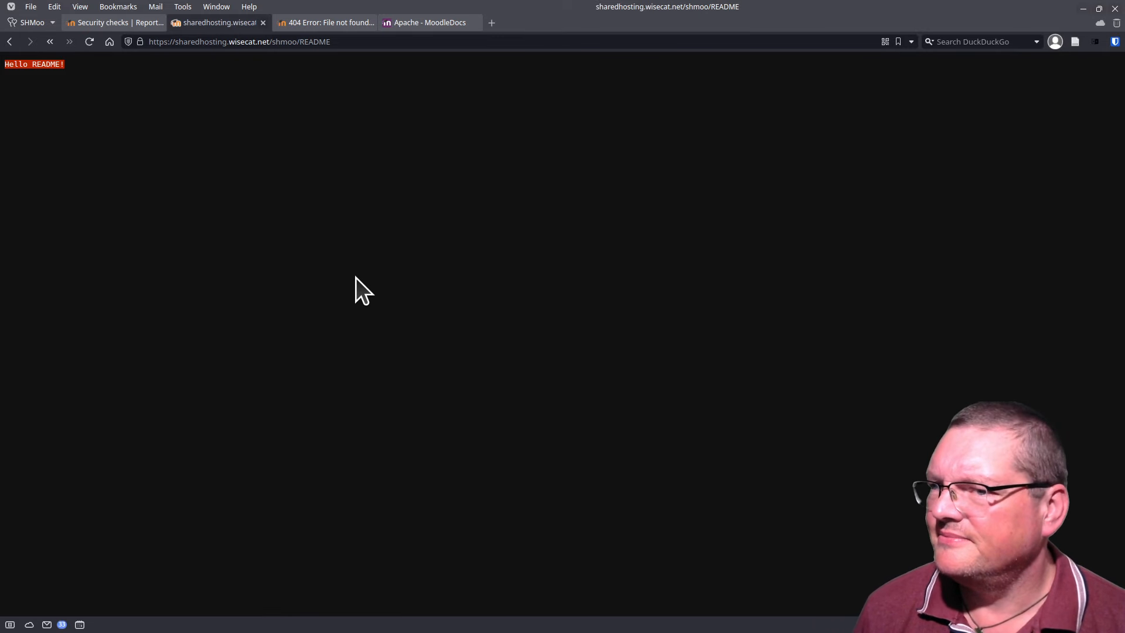
pyautogui.hotkey('alt', 'Tab')
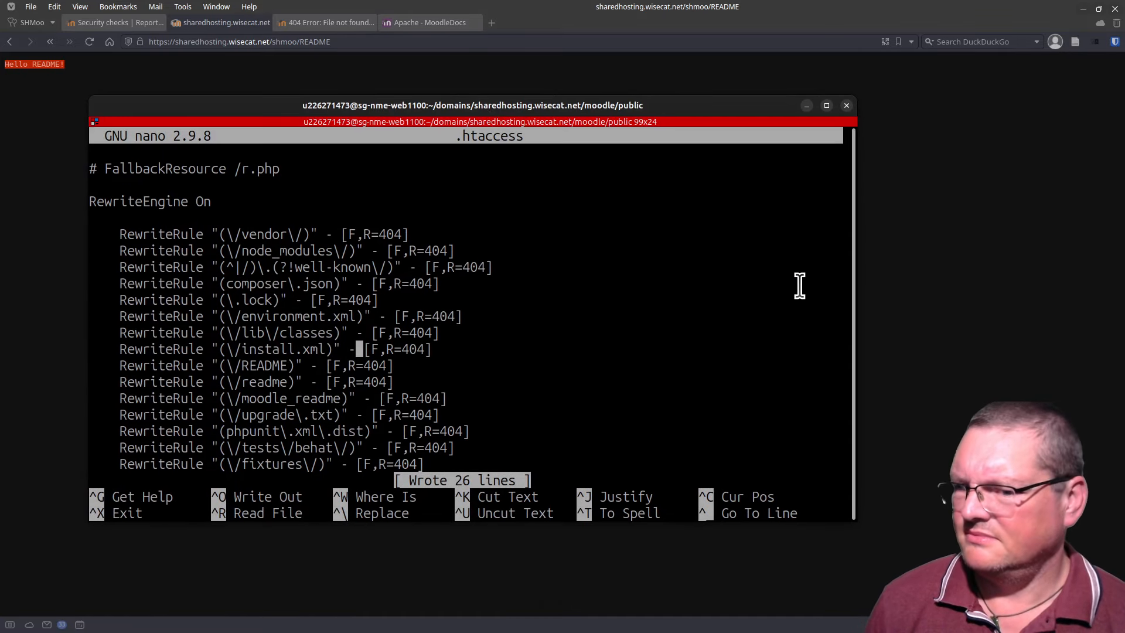
# Step: Rename the README file to vendor with mv README vendor
pyautogui.hotkey('ctrl', 'x')
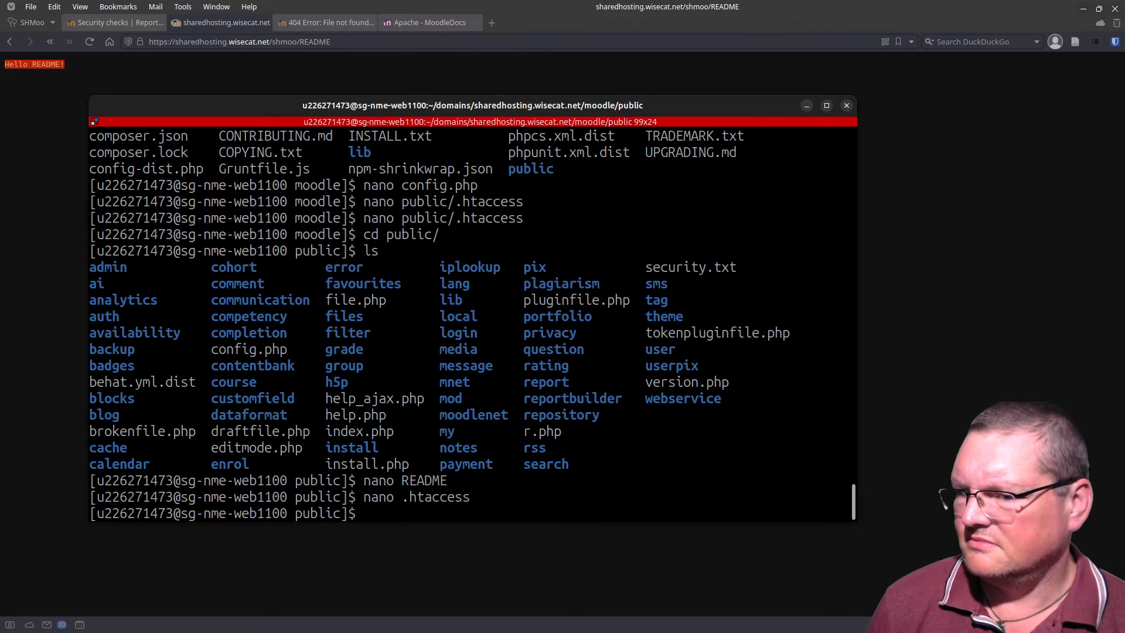
pyautogui.press('Up')
pyautogui.press('Down')
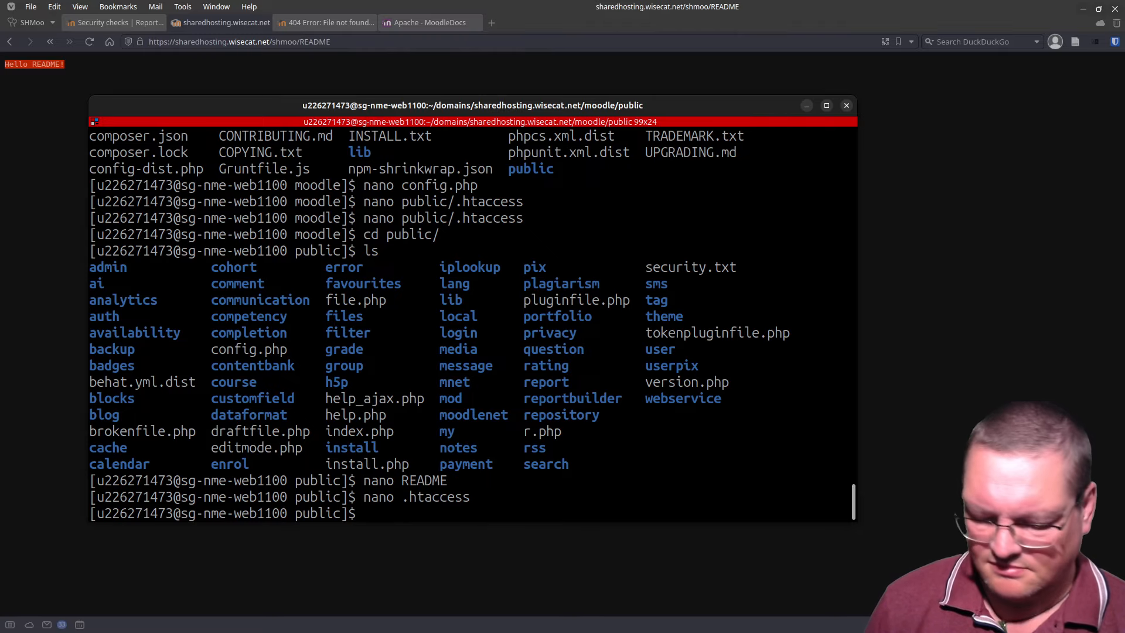
pyautogui.write('mv RE')
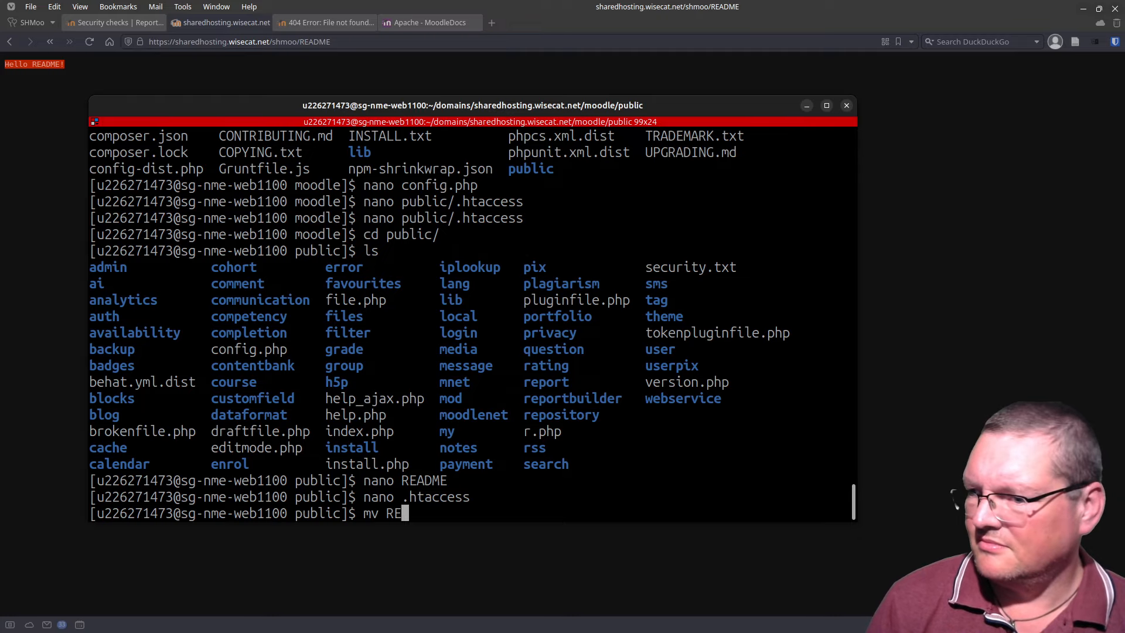
pyautogui.press('Tab')
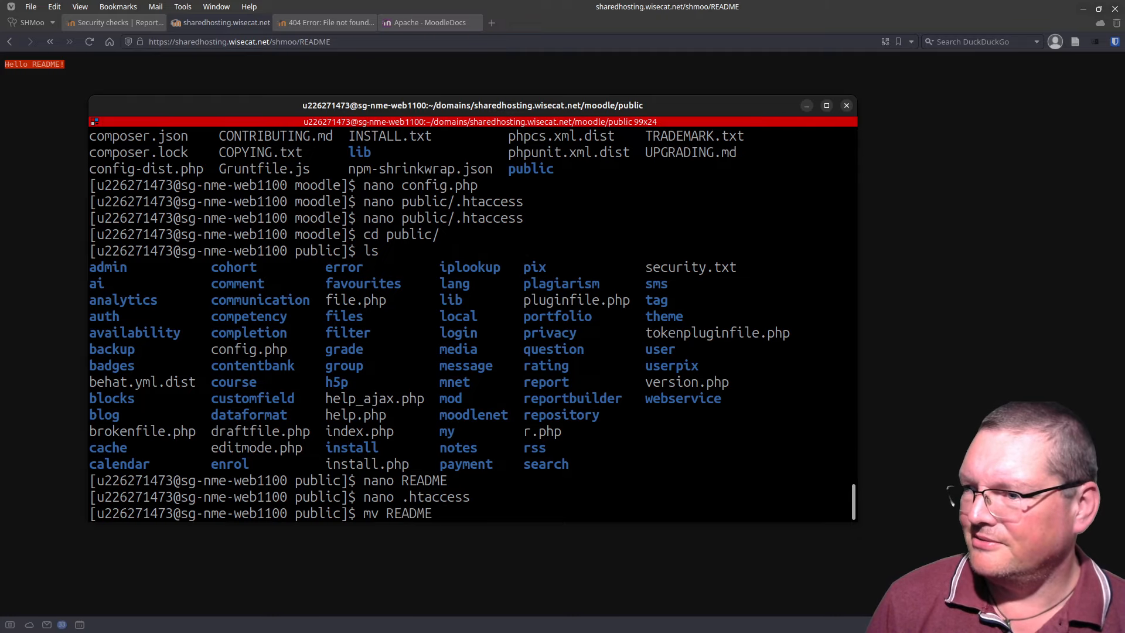
pyautogui.write('vend')
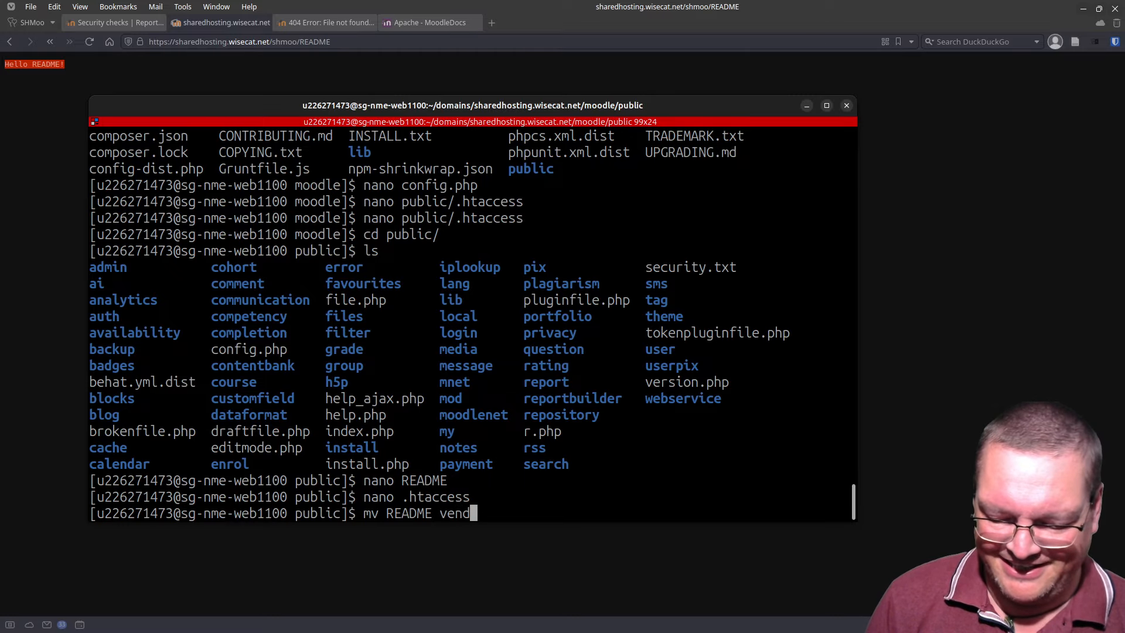
pyautogui.write('or')
pyautogui.press('Return')
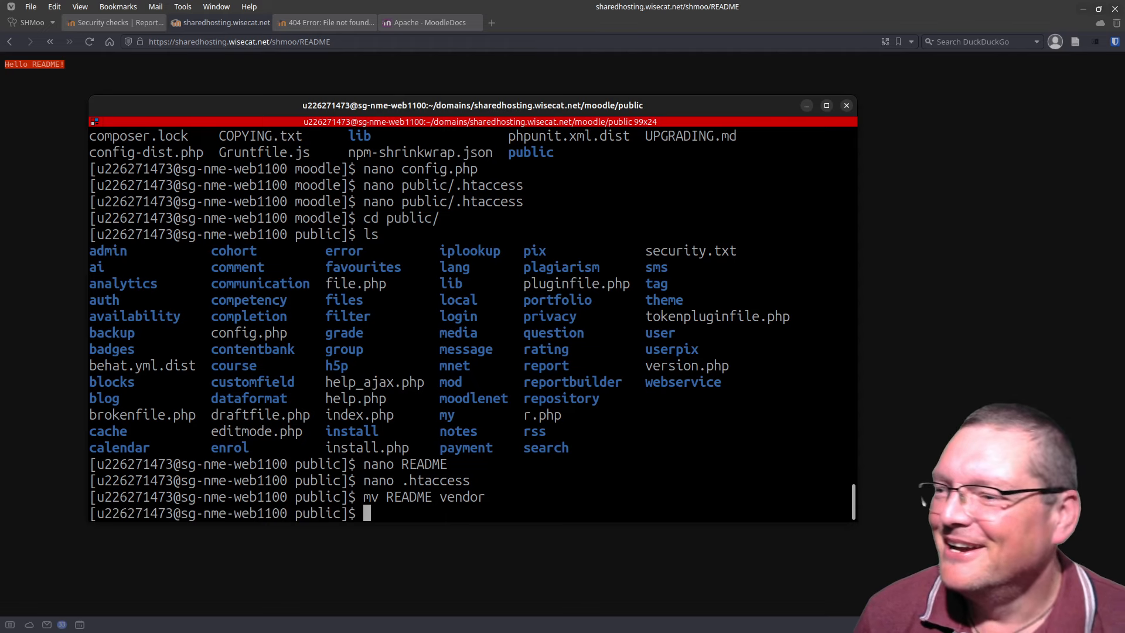
# Step: Return to the /shmoo/vendor/ 404 error page in the browser
pyautogui.doubleClick(471, 496)
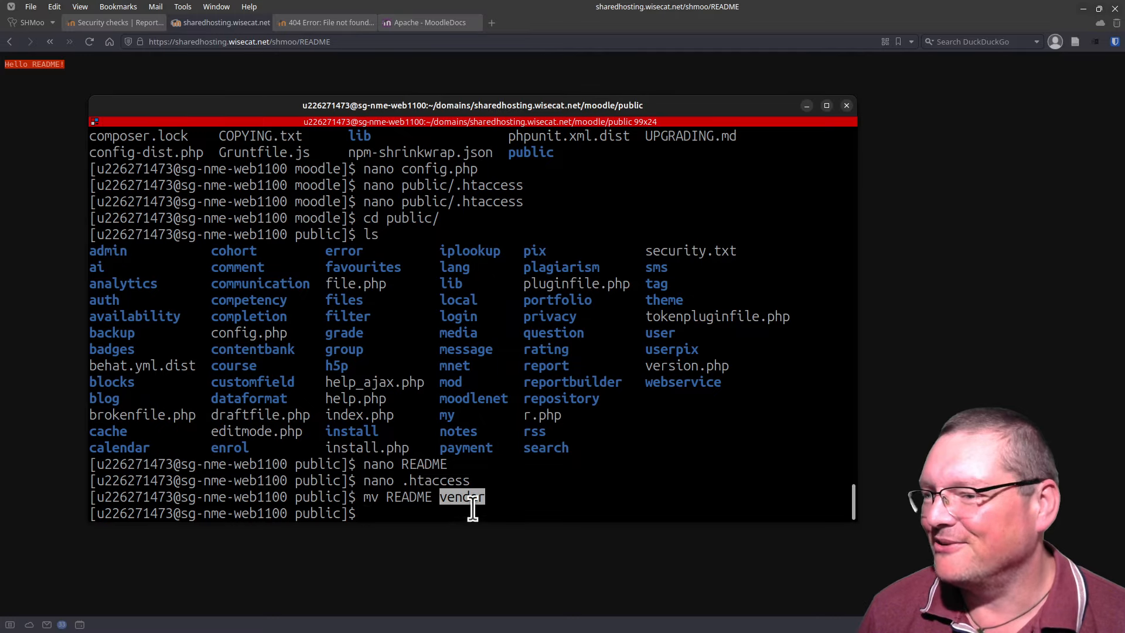
pyautogui.moveTo(272, 120); pyautogui.dragTo(284, 149)
pyautogui.moveTo(286, 111); pyautogui.dragTo(281, 632)
pyautogui.click(308, 17)
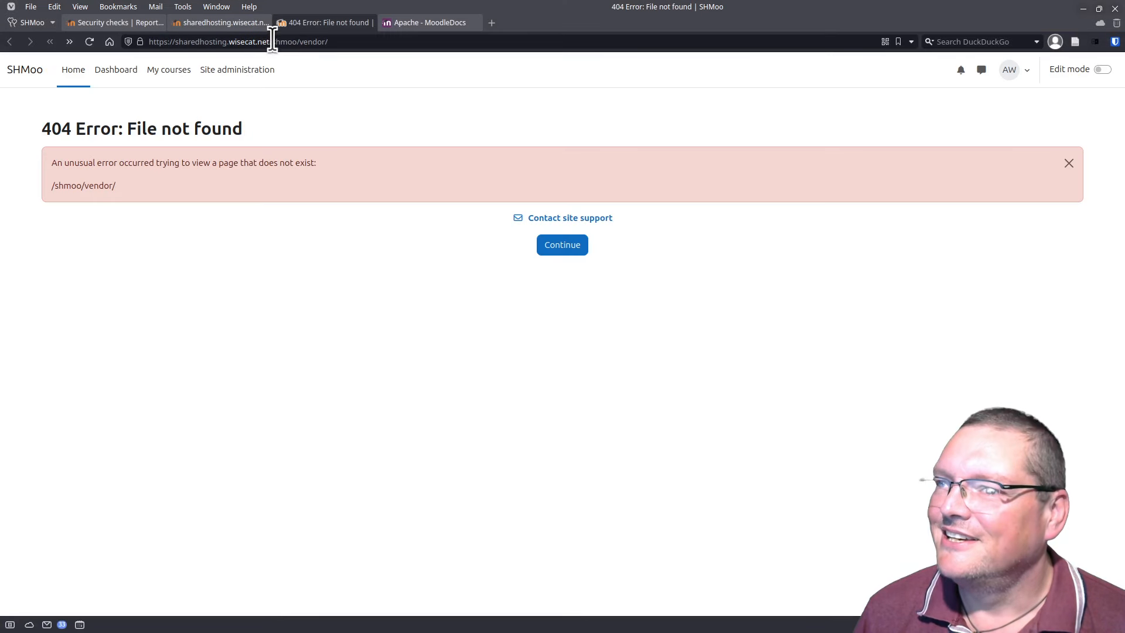
# Step: Load /shmoo/vendor without the trailing slash to show the README text, then revisit Security checks
pyautogui.click(343, 42)
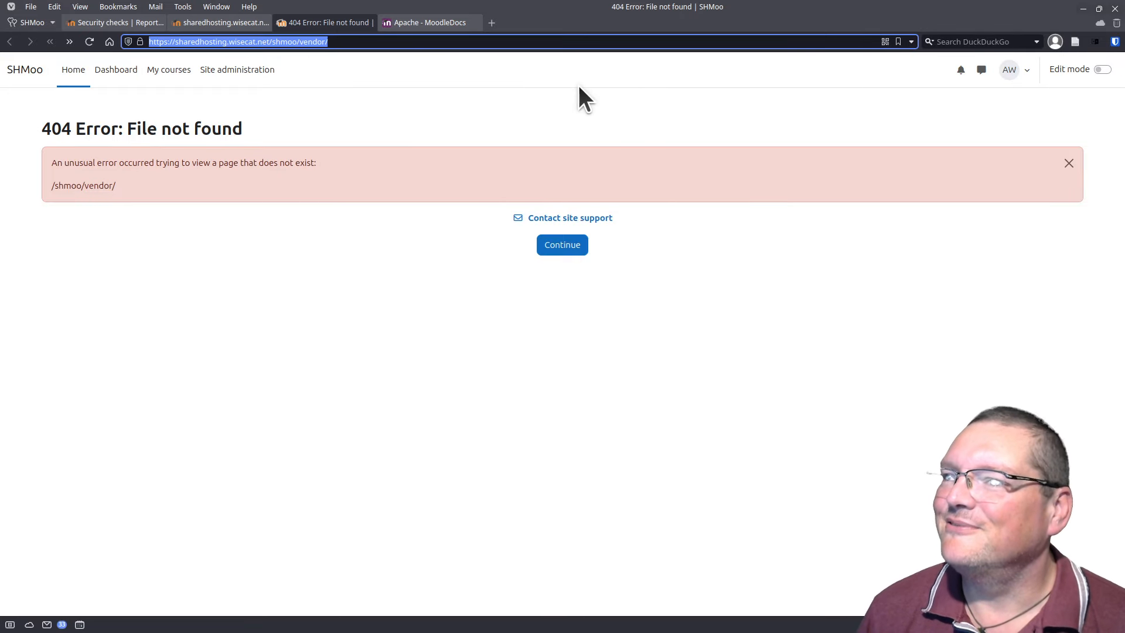
pyautogui.press('End')
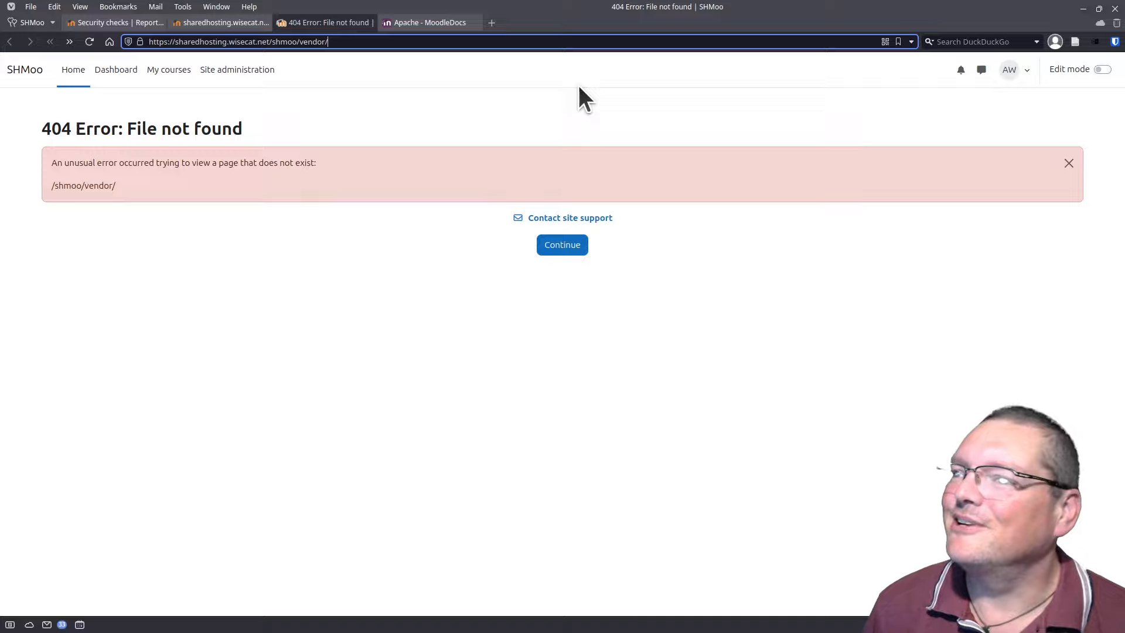
pyautogui.press('BackSpace')
pyautogui.press('Return')
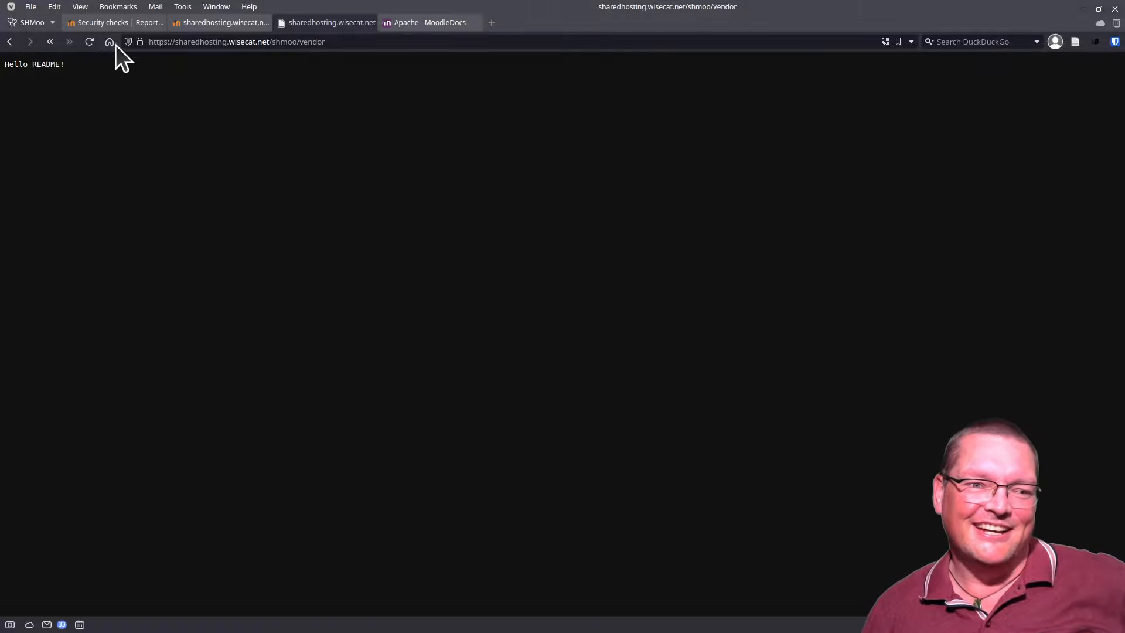
pyautogui.click(130, 23)
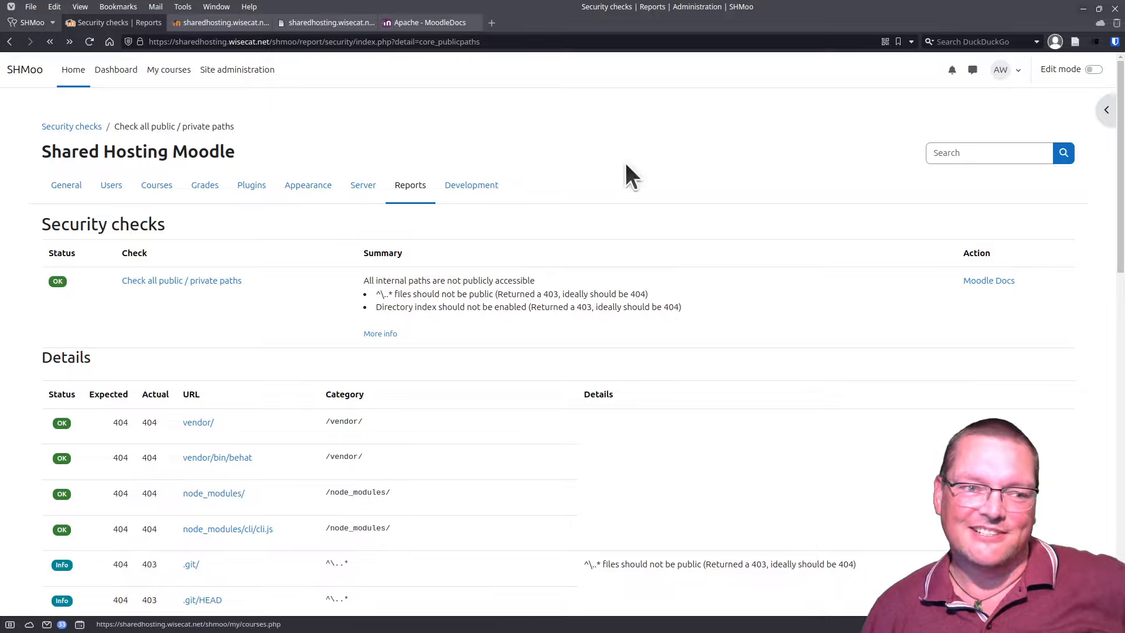
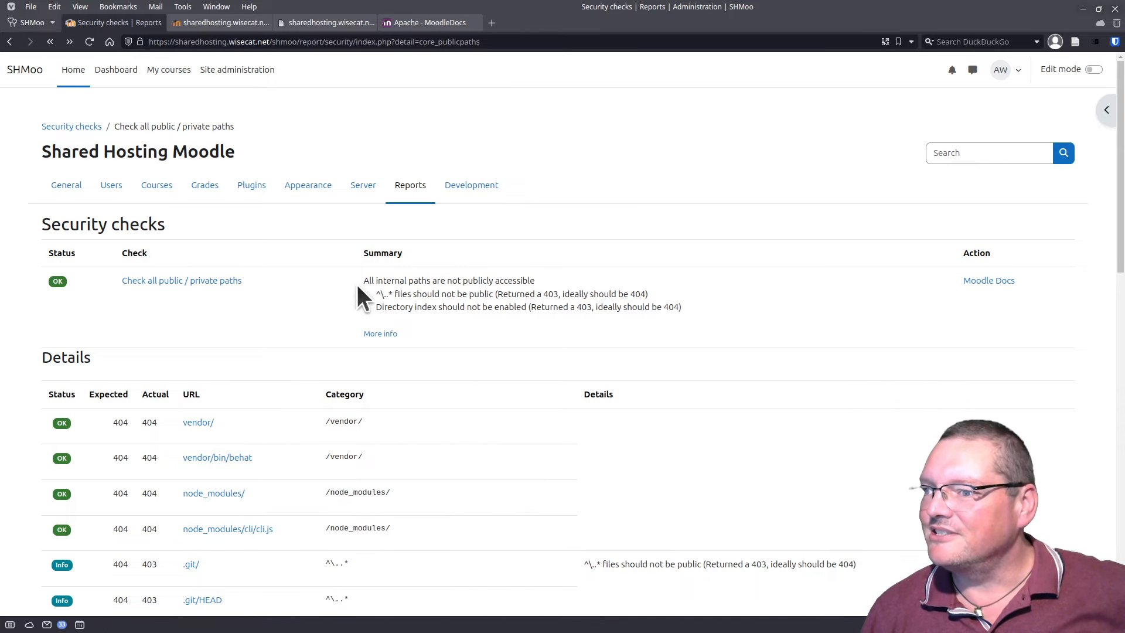
# Step: Re-run the public/private paths check, then view the /shmoo/vendor tab showing 'Hello README!'
pyautogui.click(91, 39)
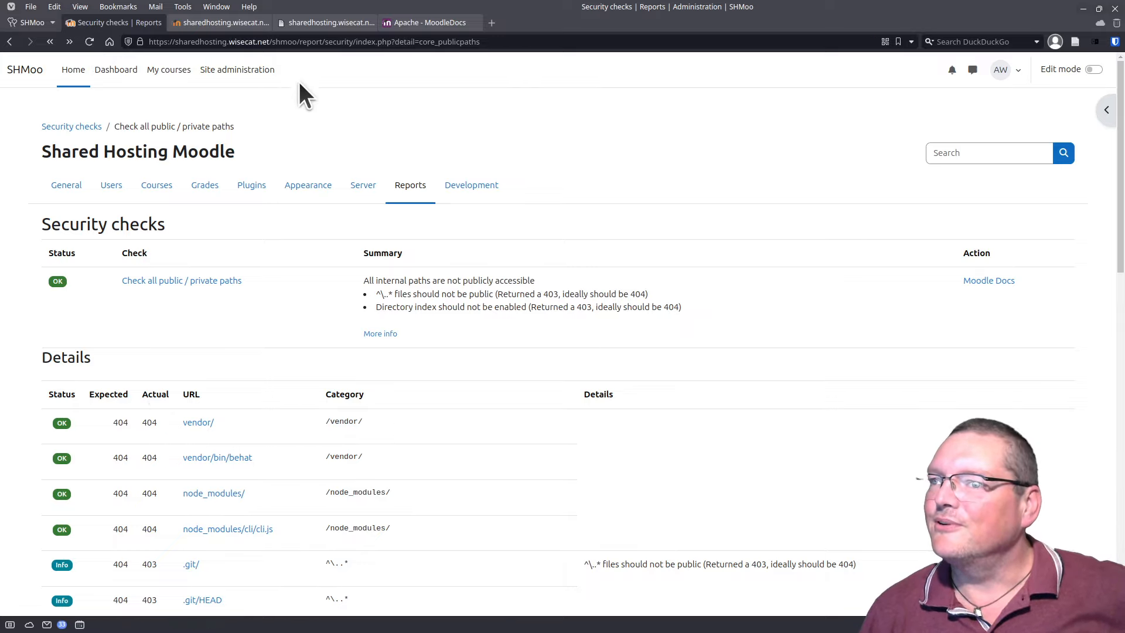
pyautogui.click(309, 26)
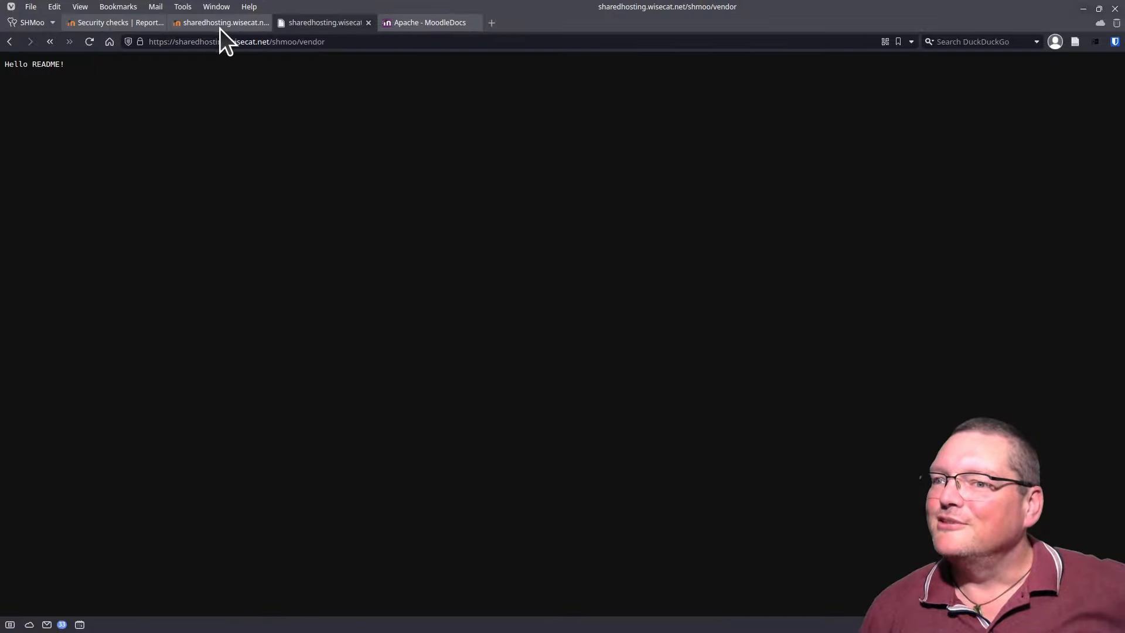
# Step: Record the vendor page's requests in the DevTools Network panel, showing status 200, then return to the terminal
pyautogui.rightClick(249, 395)
pyautogui.moveTo(286, 381)
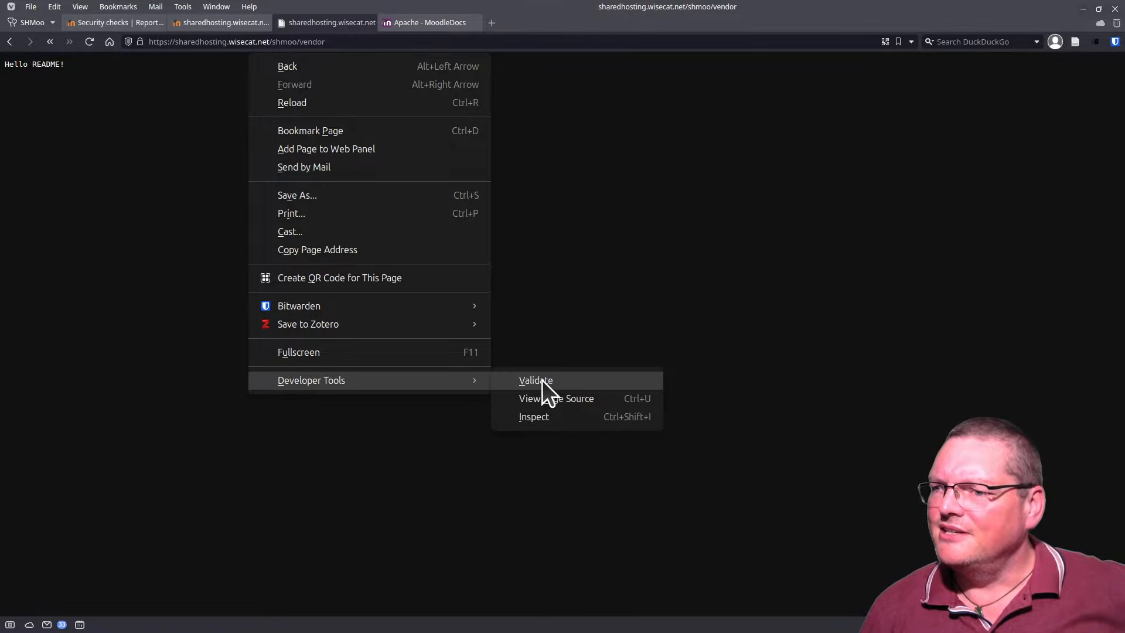
pyautogui.click(563, 417)
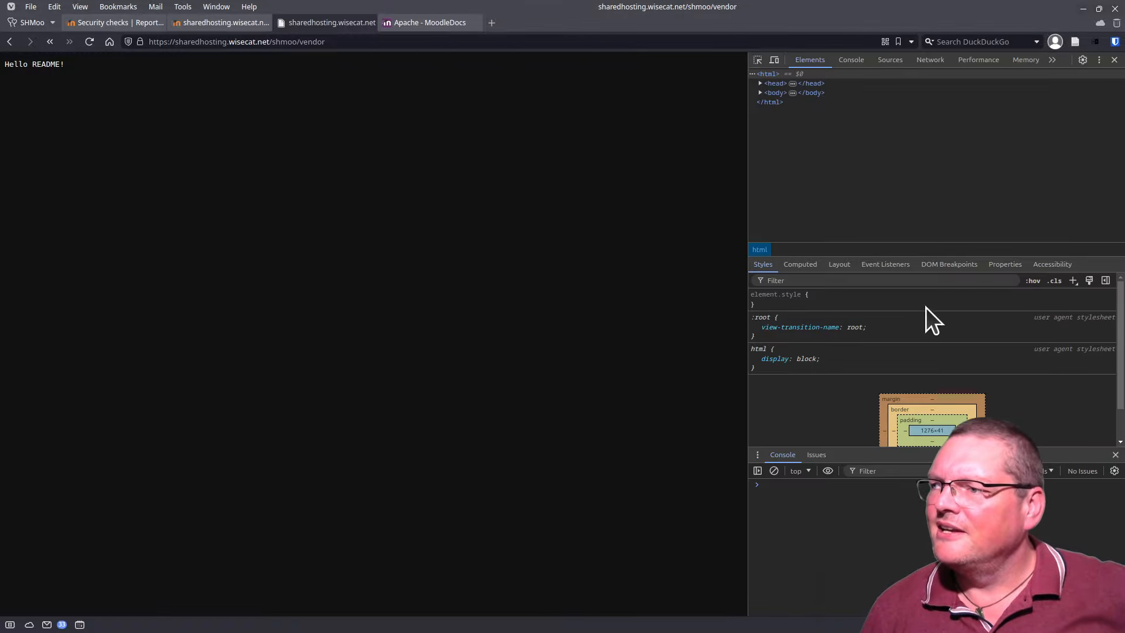
pyautogui.click(935, 61)
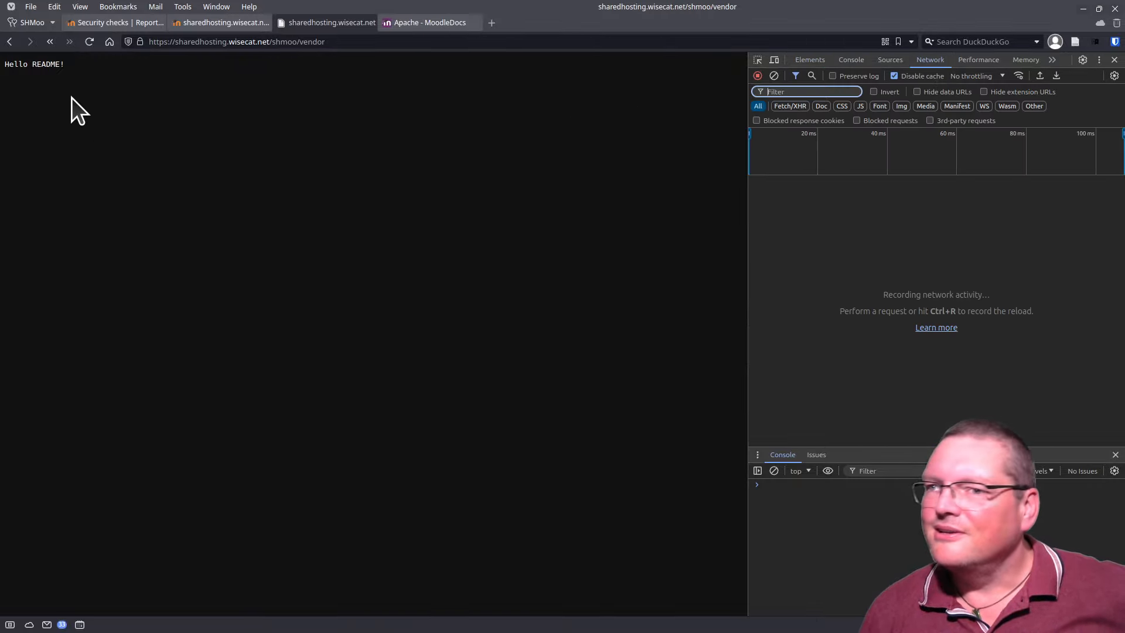
pyautogui.click(86, 42)
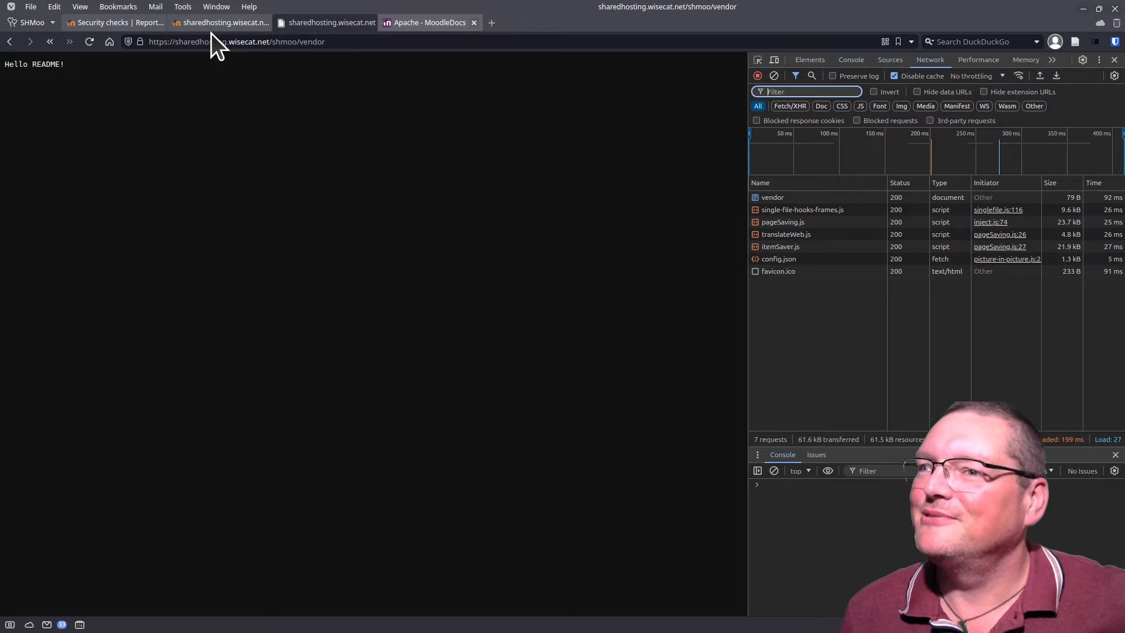
pyautogui.hotkey('alt', 'Tab')
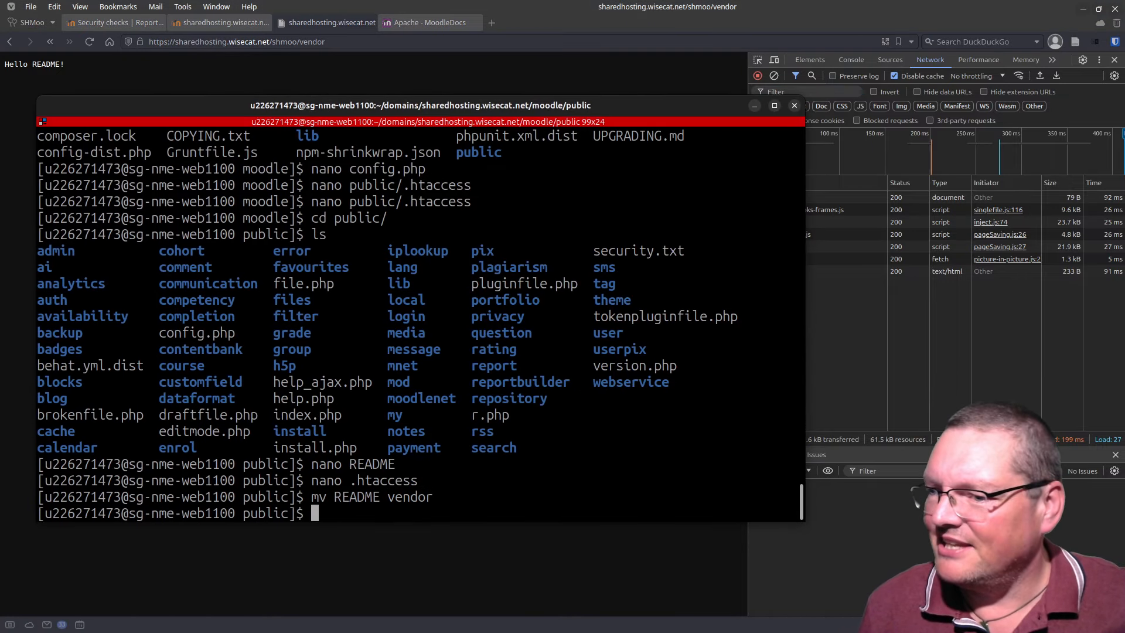
pyautogui.press('Up')
pyautogui.press('Up')
pyautogui.press('Return')
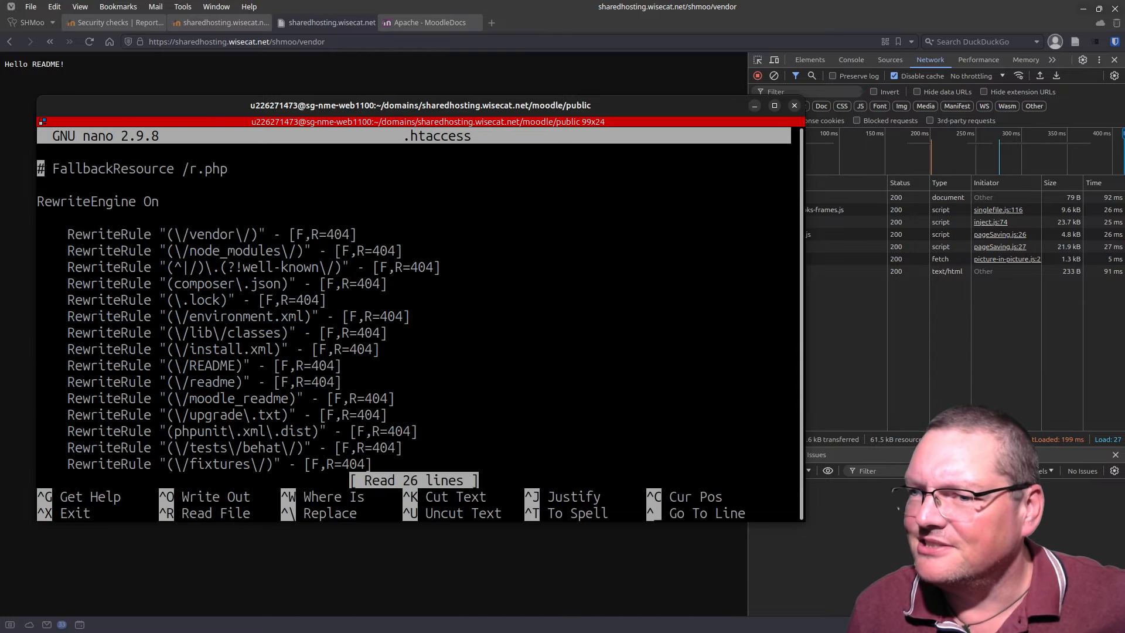
pyautogui.press('Down')
pyautogui.press('Down')
pyautogui.press('Down')
pyautogui.press('Down')
pyautogui.press('Down')
pyautogui.press('Down')
pyautogui.press('Down')
pyautogui.press('Down')
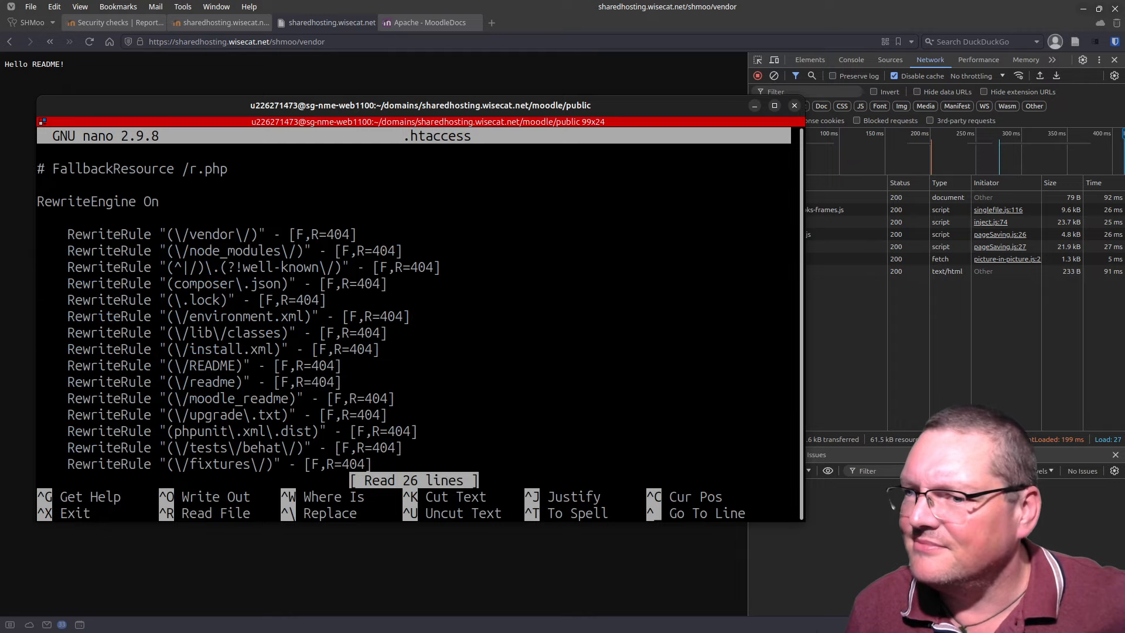
pyautogui.press('Up')
pyautogui.press('Up')
pyautogui.press('Up')
pyautogui.press('Up')
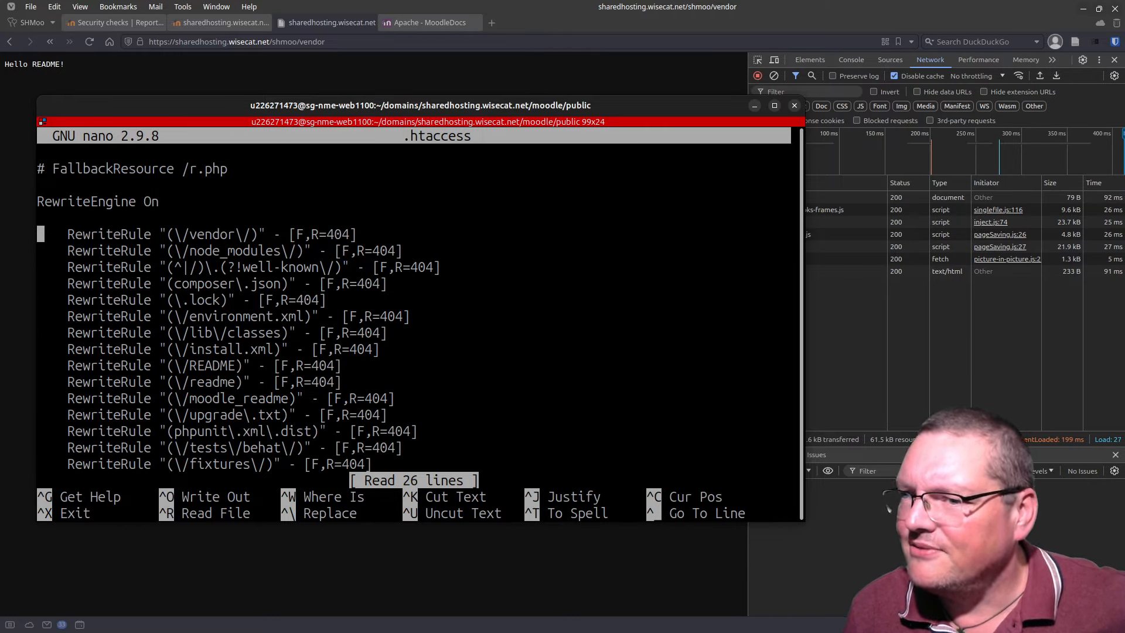
pyautogui.press('Right')
pyautogui.press('Right')
pyautogui.press('Right')
pyautogui.press('Right')
pyautogui.press('Right')
pyautogui.press('Right')
pyautogui.press('Right')
pyautogui.press('Right')
pyautogui.press('Right')
pyautogui.press('Right')
pyautogui.press('Right')
pyautogui.press('Right')
pyautogui.press('Right')
pyautogui.press('Right')
pyautogui.press('Right')
pyautogui.press('Right')
pyautogui.press('Right')
pyautogui.press('Right')
pyautogui.press('Right')
pyautogui.press('Right')
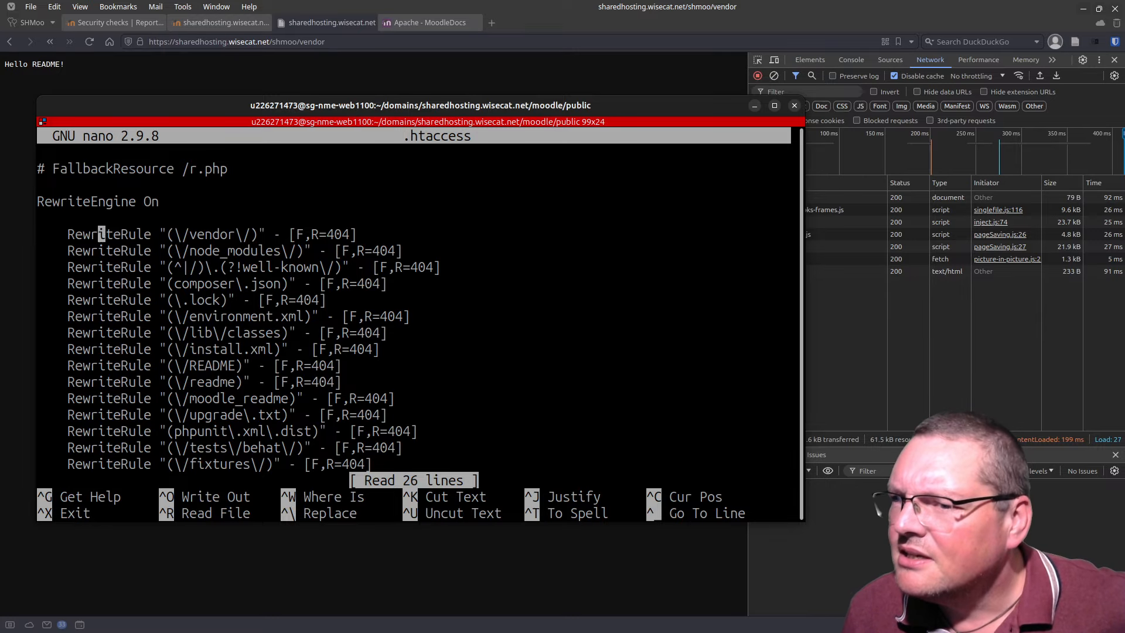
pyautogui.press('Right')
pyautogui.press('Right')
pyautogui.press('Right')
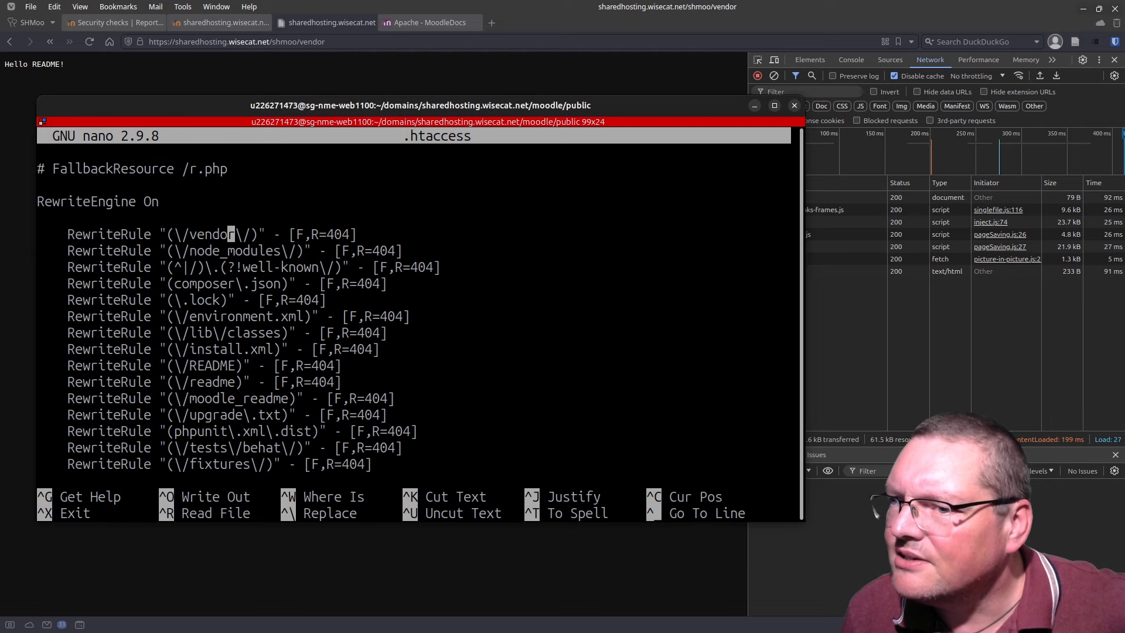
pyautogui.press('Right')
pyautogui.press('Right')
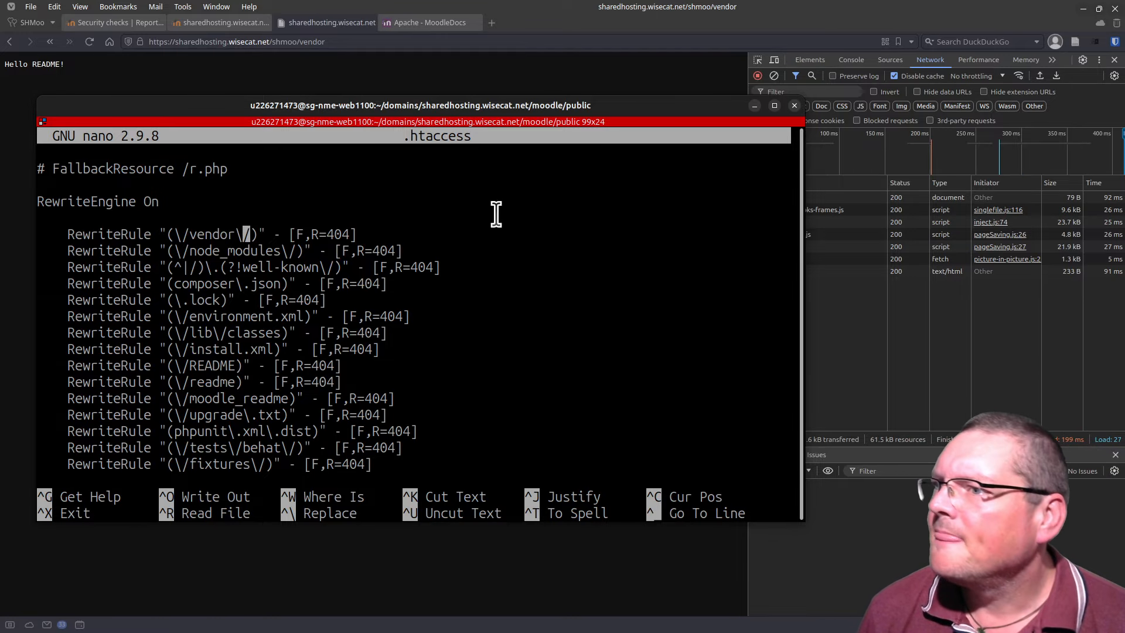
pyautogui.moveTo(479, 109); pyautogui.dragTo(525, 632)
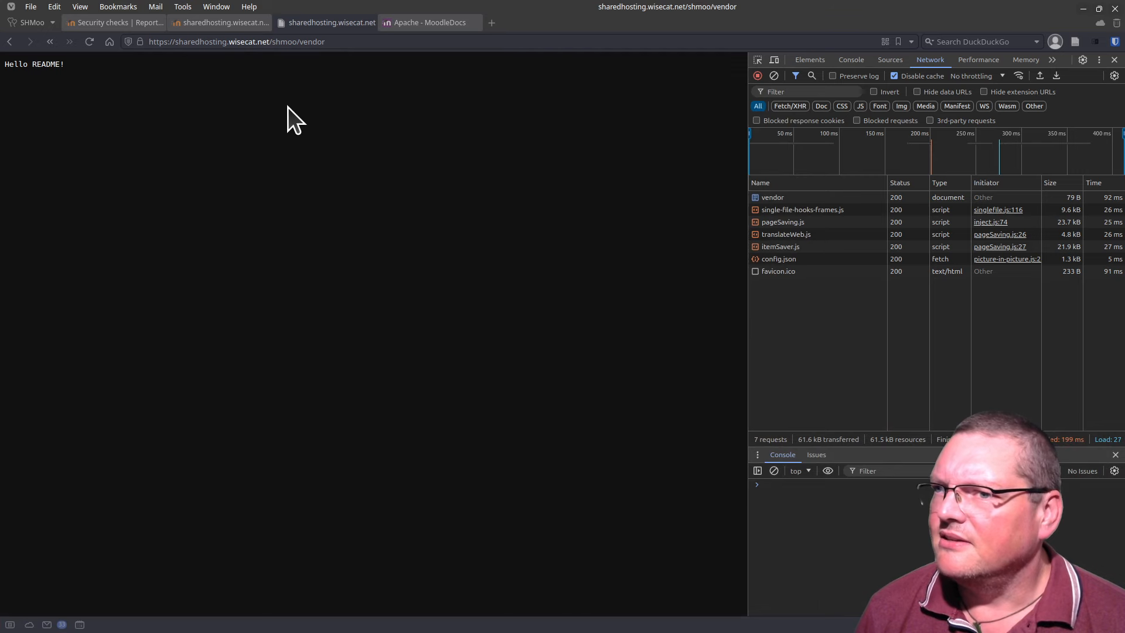
pyautogui.moveTo(410, 632); pyautogui.dragTo(358, 54)
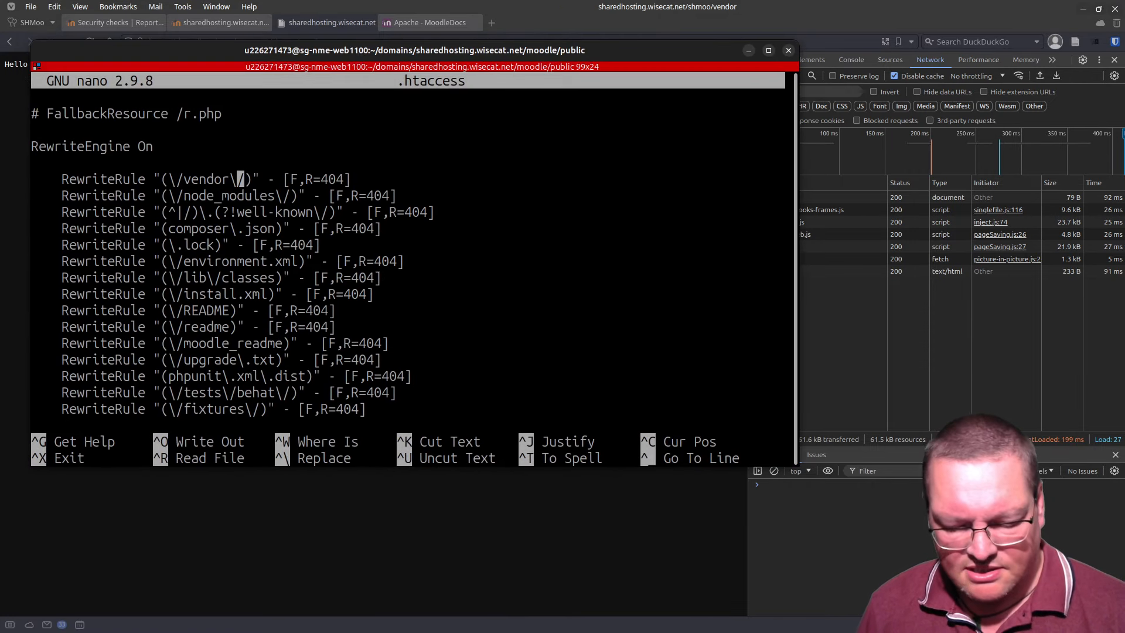
pyautogui.hotkey('ctrl', 'x')
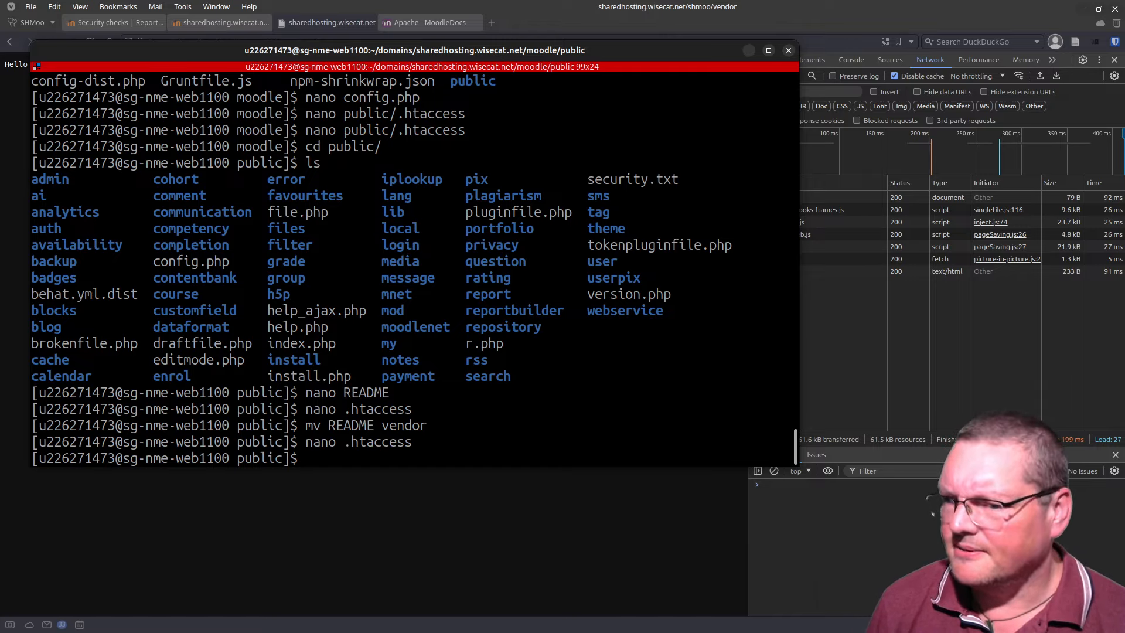
# Step: Replace the vendor file with a vendor directory and enter it using rm, mkdir and cd
pyautogui.write('rm v')
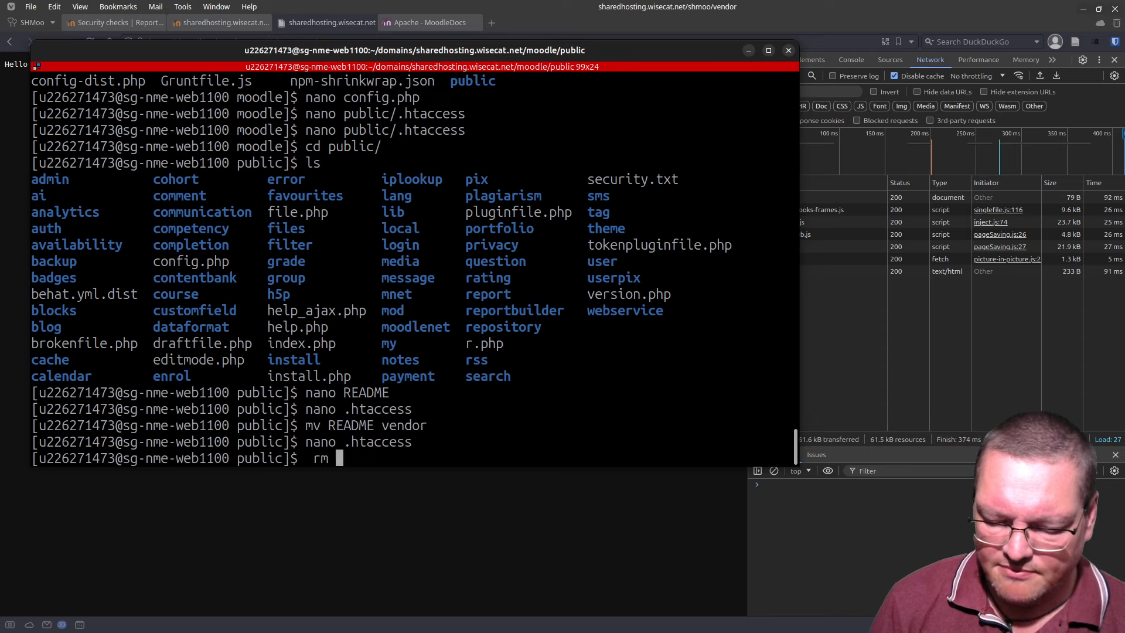
pyautogui.write('endor')
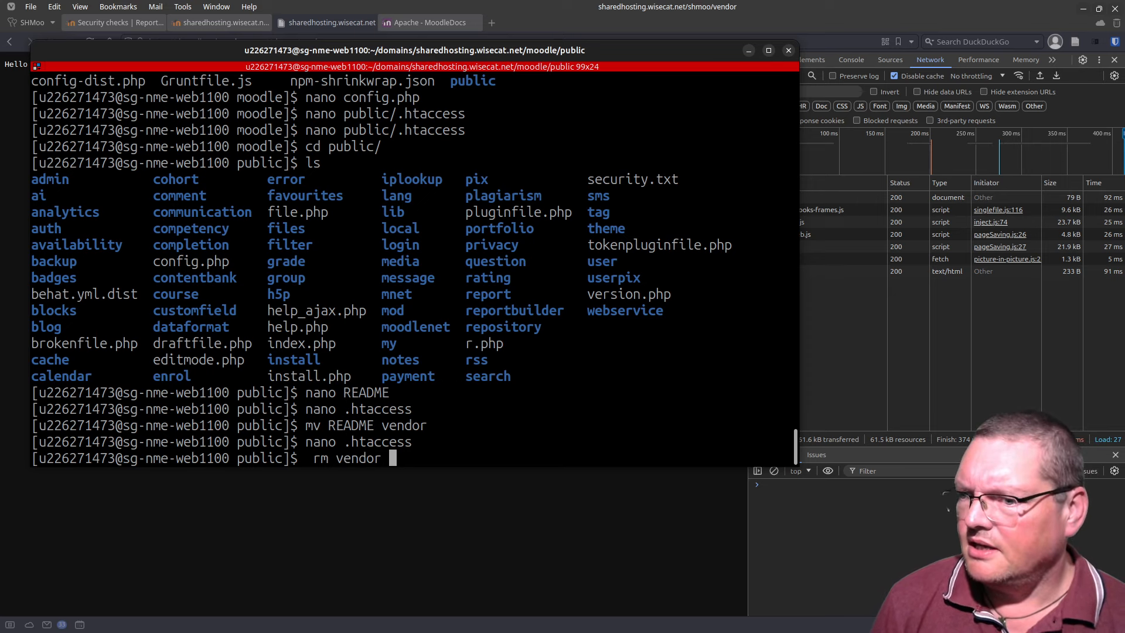
pyautogui.press('Return')
pyautogui.write('mkdir ven')
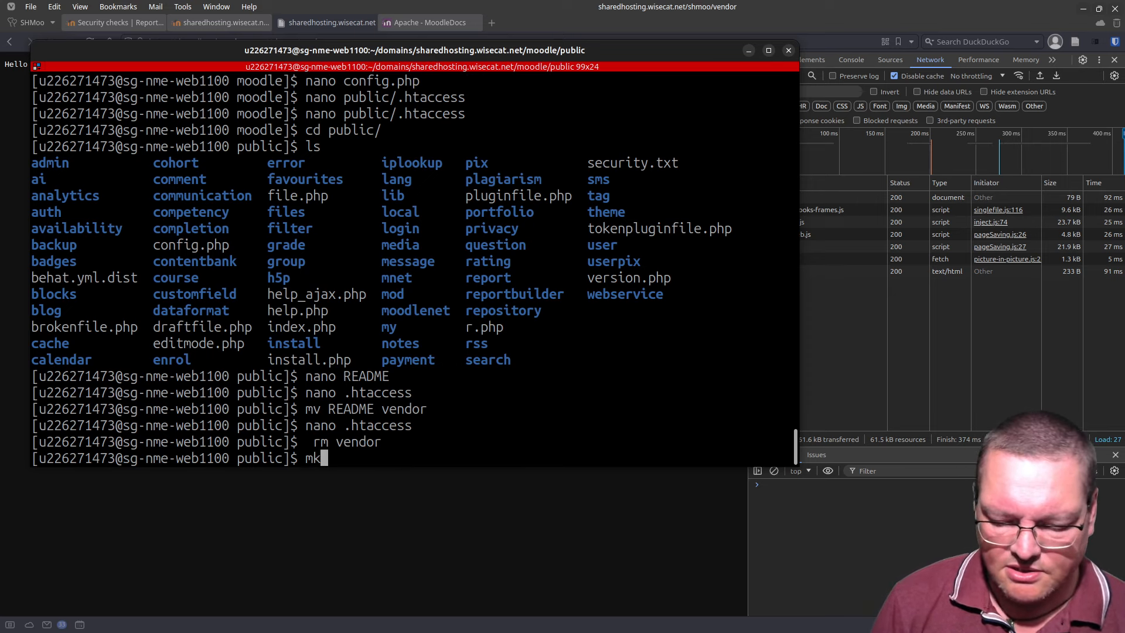
pyautogui.write('r')
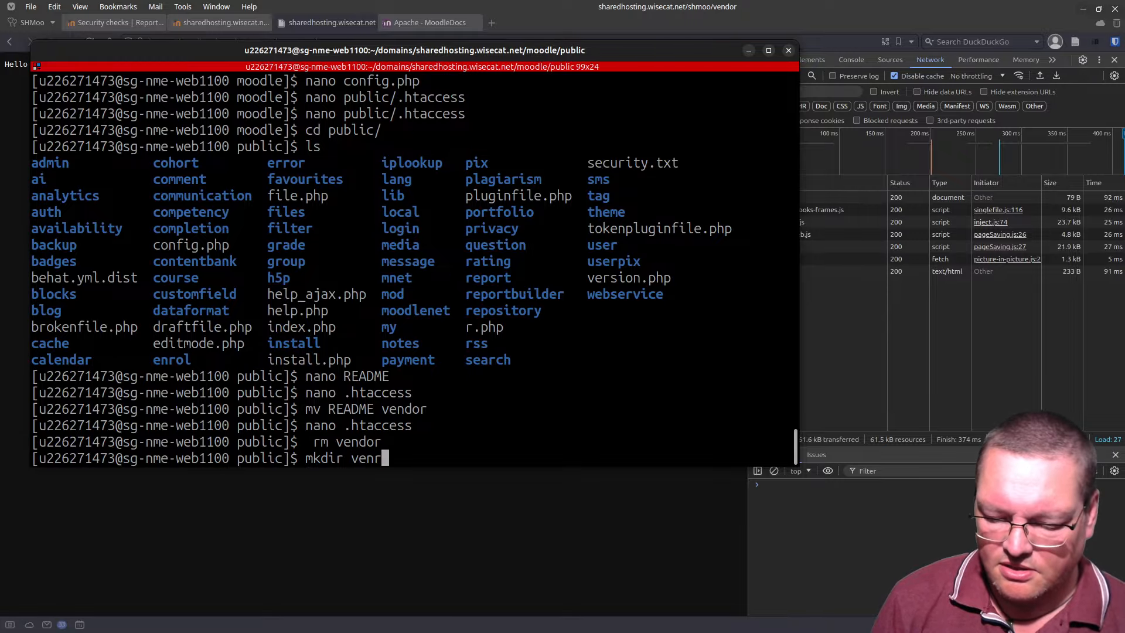
pyautogui.press('BackSpace')
pyautogui.write('dor')
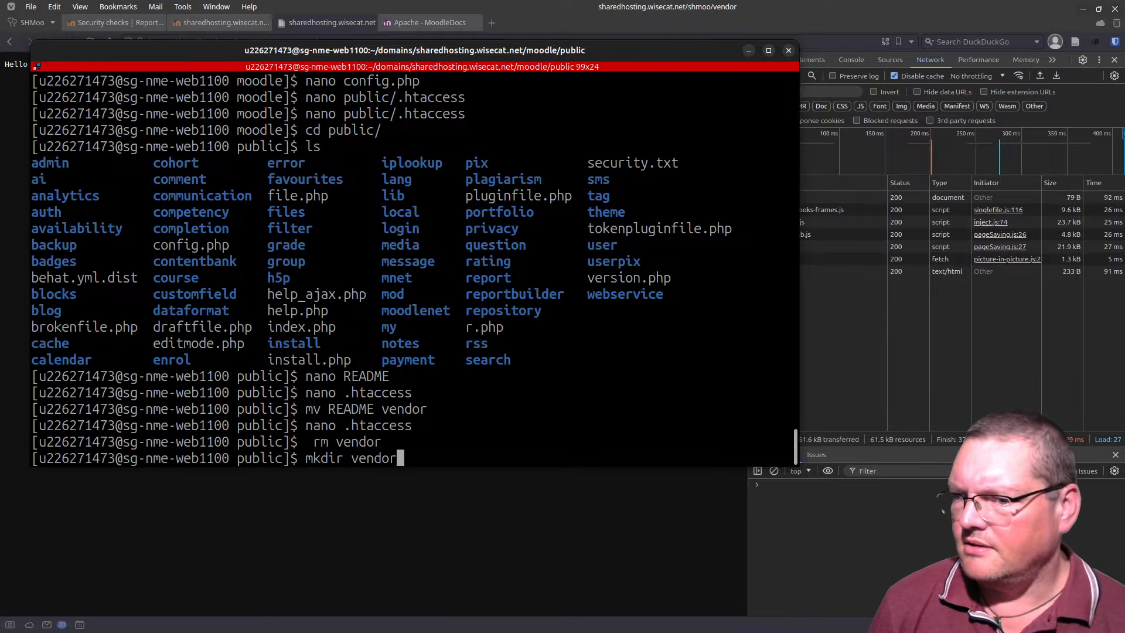
pyautogui.press('Return')
pyautogui.write('cd ')
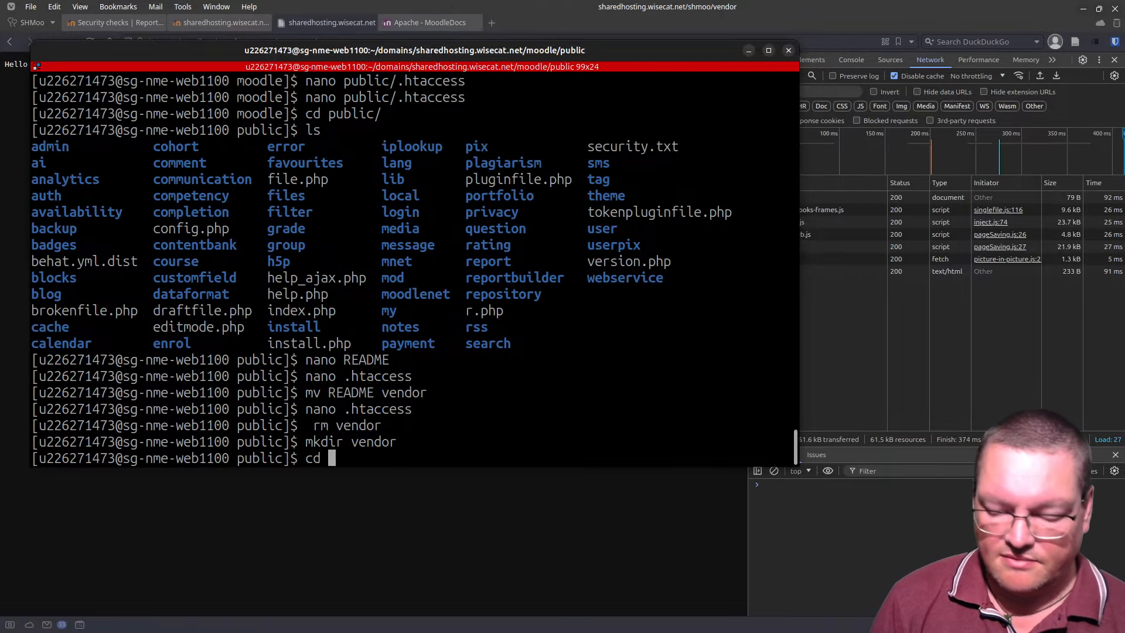
pyautogui.write('vend')
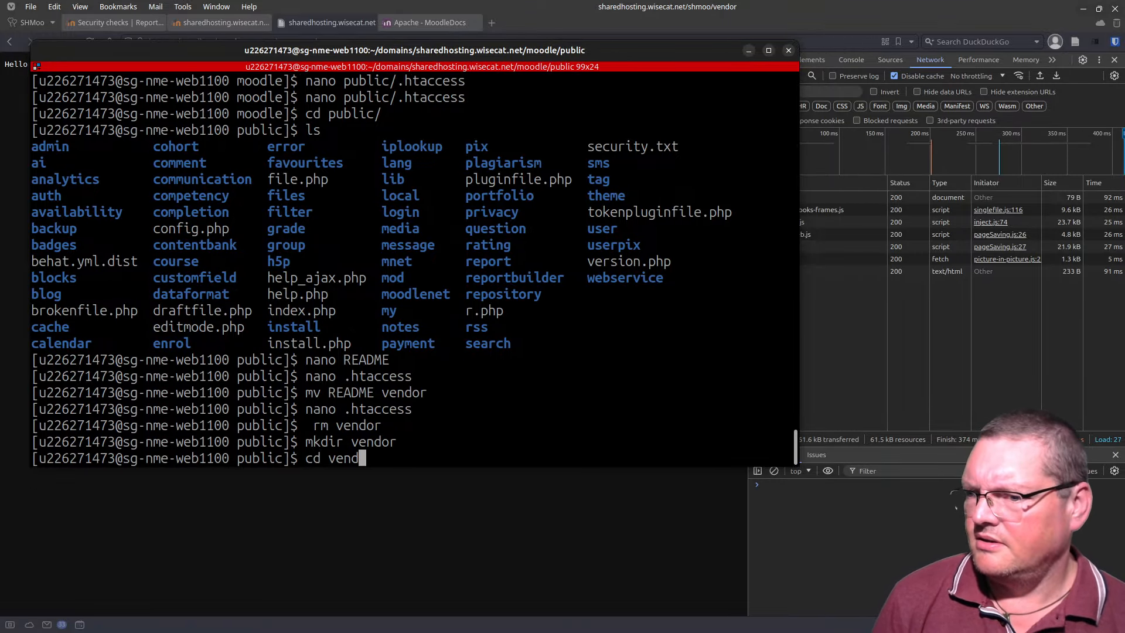
pyautogui.write('o')
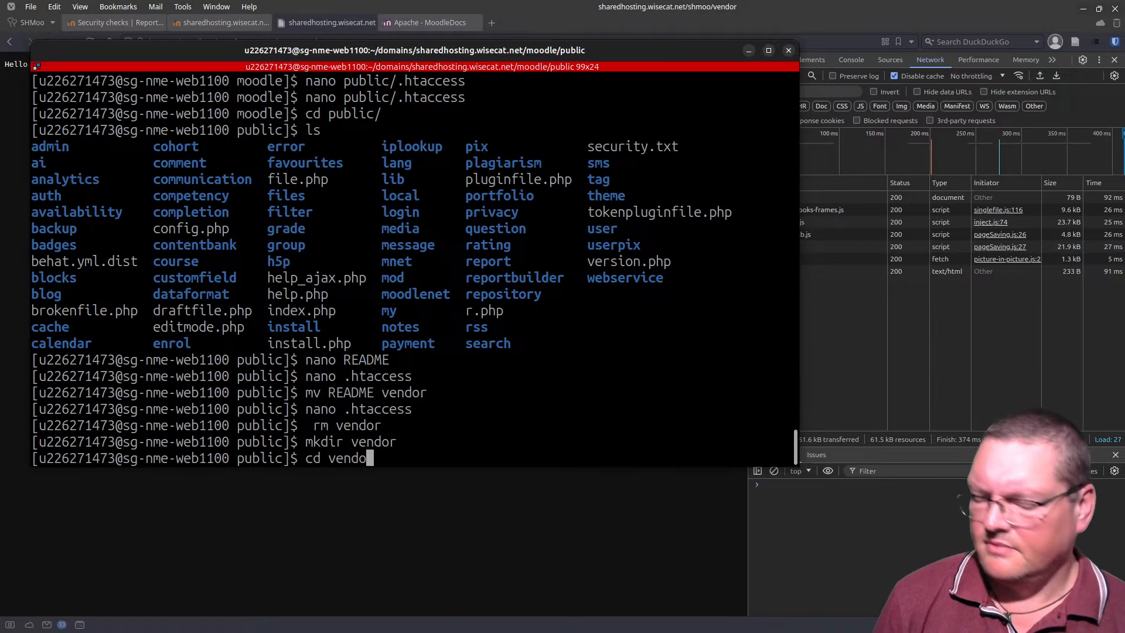
pyautogui.write('r')
pyautogui.press('Return')
# Step: Create index.html containing 'Hello World' in nano and save it
pyautogui.write('nano index')
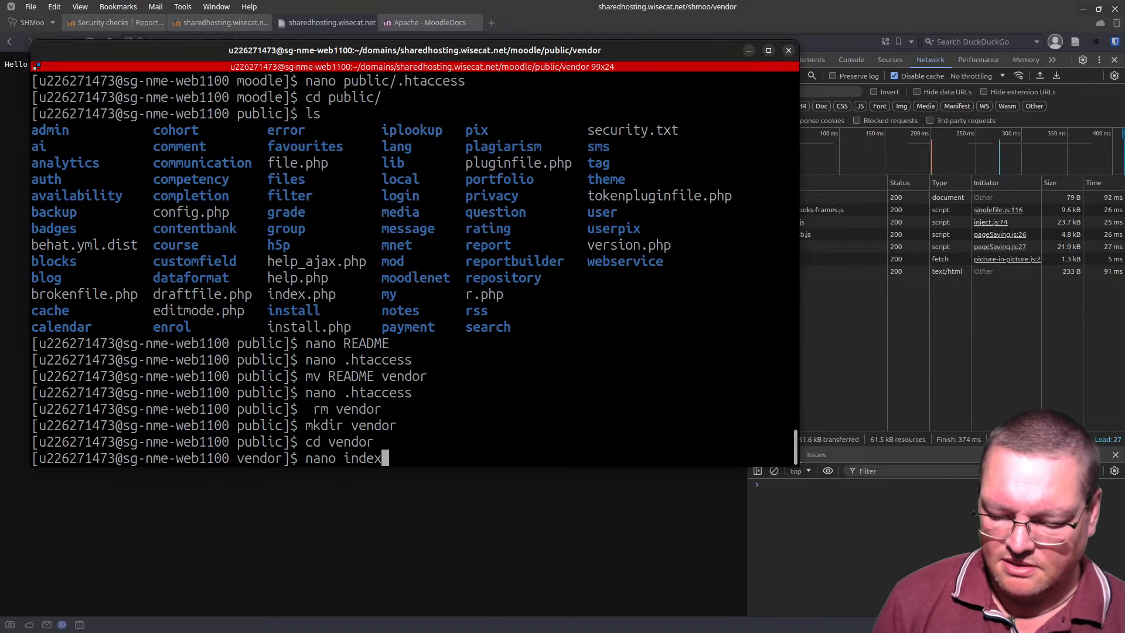
pyautogui.write('.html')
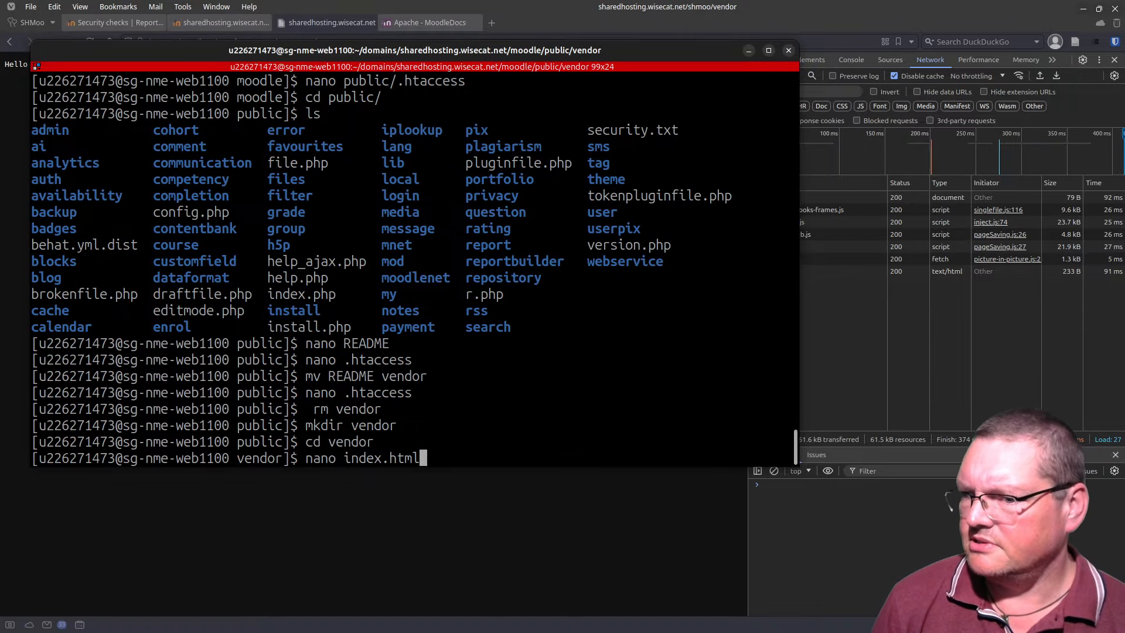
pyautogui.press('Return')
pyautogui.write('Hel')
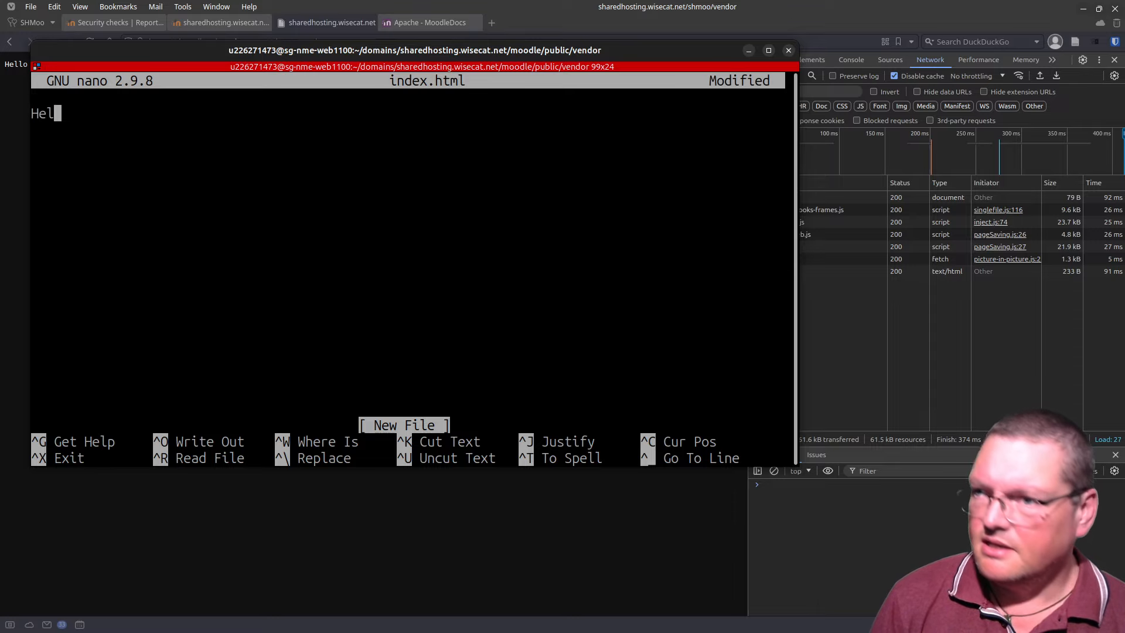
pyautogui.write('lo World')
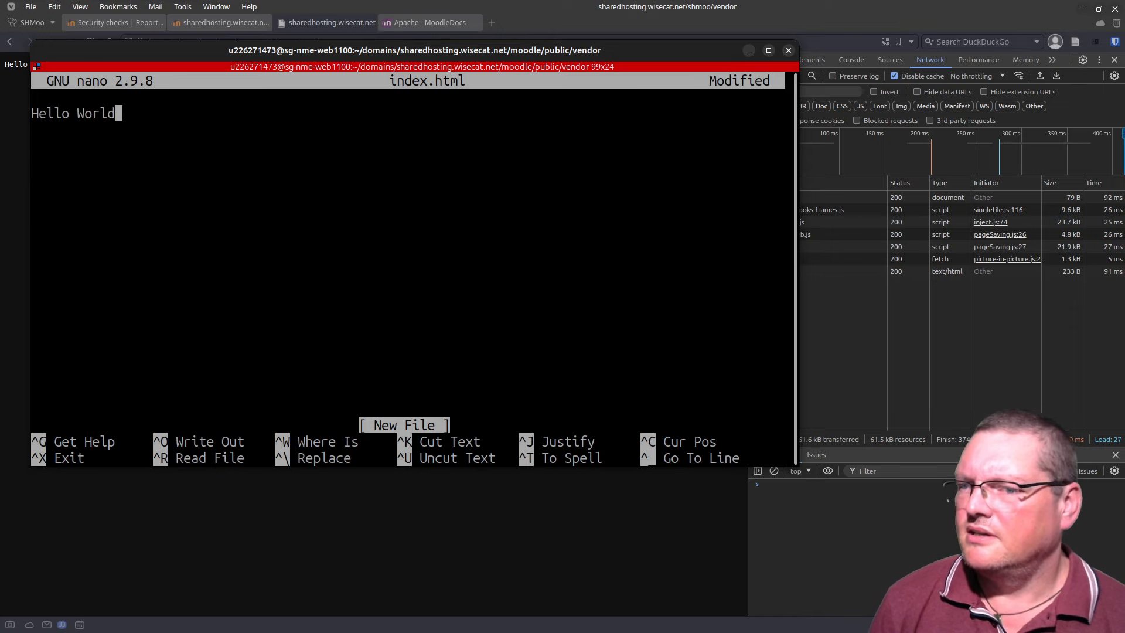
pyautogui.hotkey('ctrl', 'o')
pyautogui.press('Return')
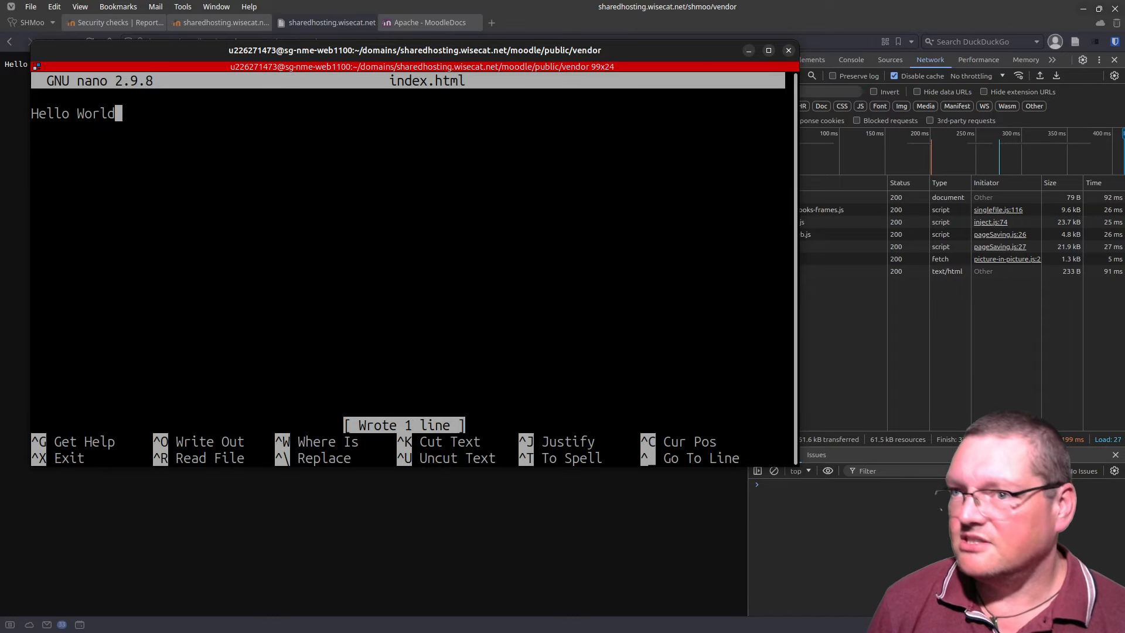
pyautogui.hotkey('ctrl', 'x')
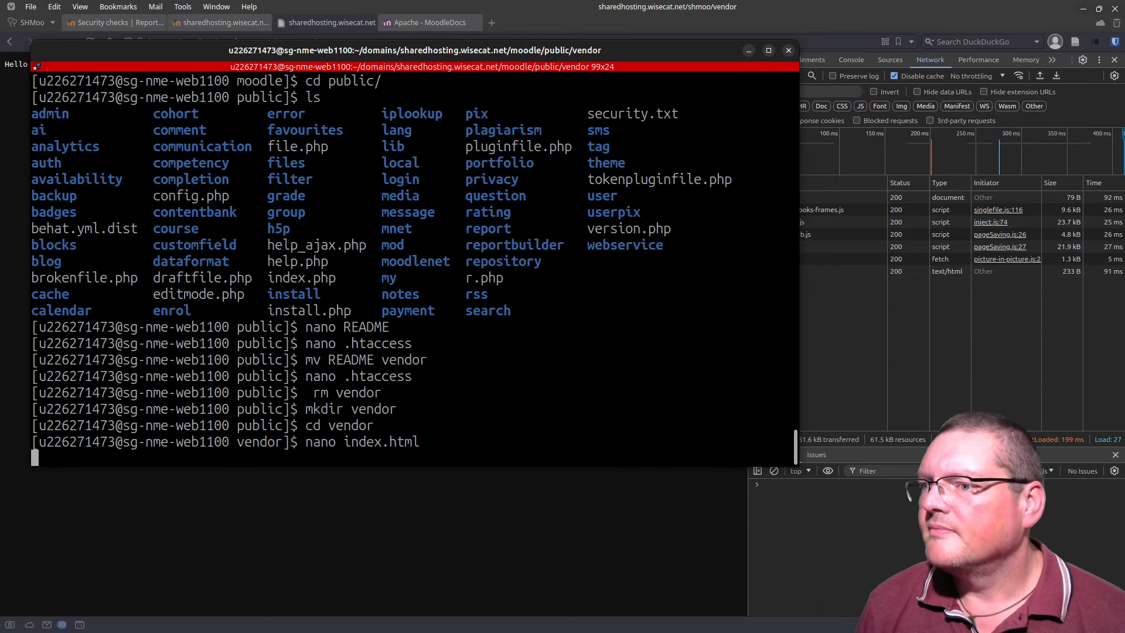
pyautogui.moveTo(370, 55); pyautogui.dragTo(437, 632)
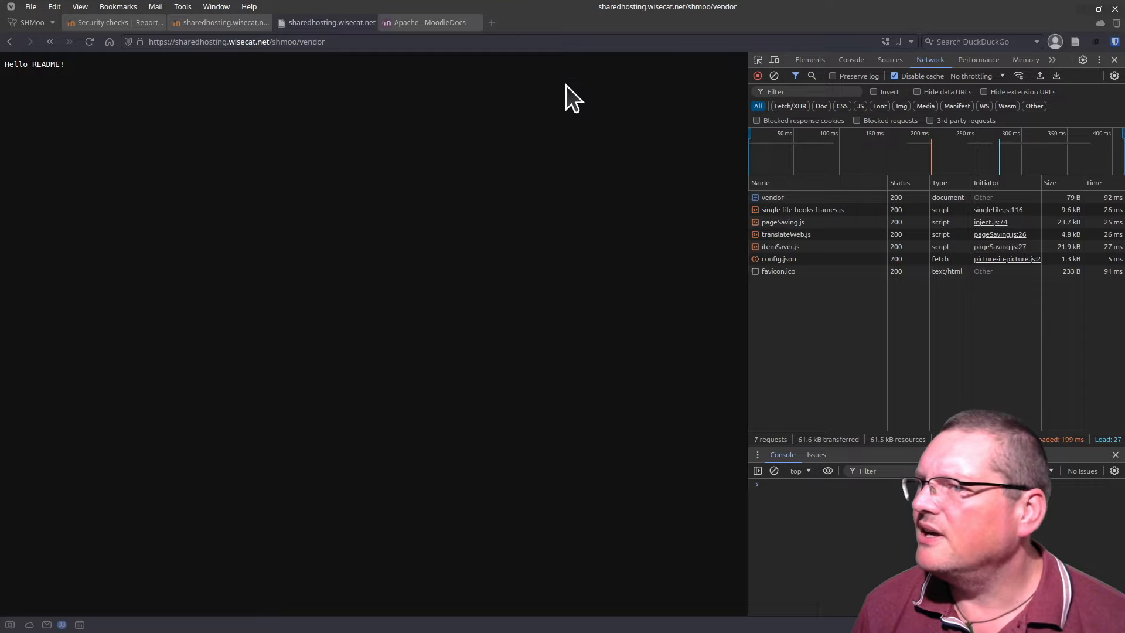
# Step: Reload the vendor page, inspect its 301 redirect request, and confirm /shmoo/vendor/ shows 'Hello World'
pyautogui.press('F5')
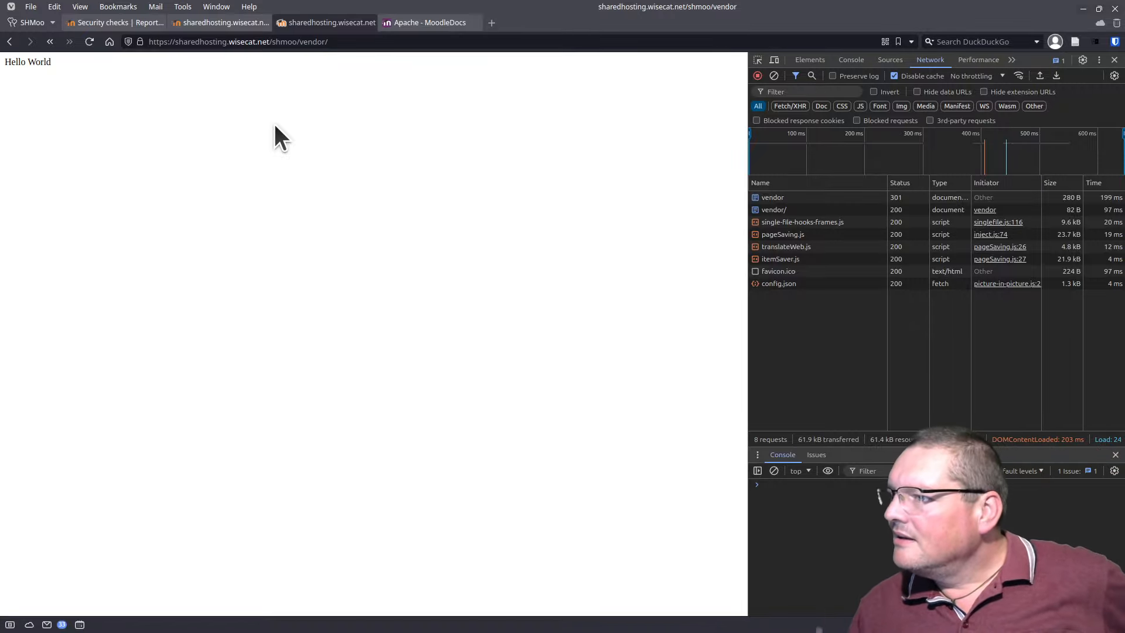
pyautogui.click(906, 199)
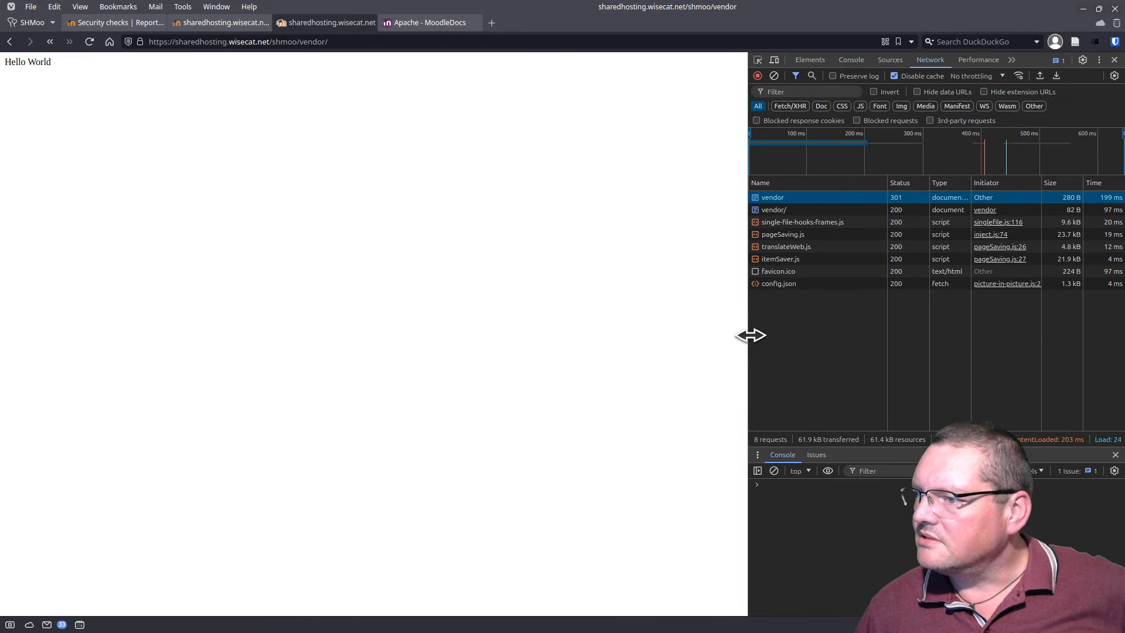
pyautogui.moveTo(750, 335); pyautogui.dragTo(514, 345)
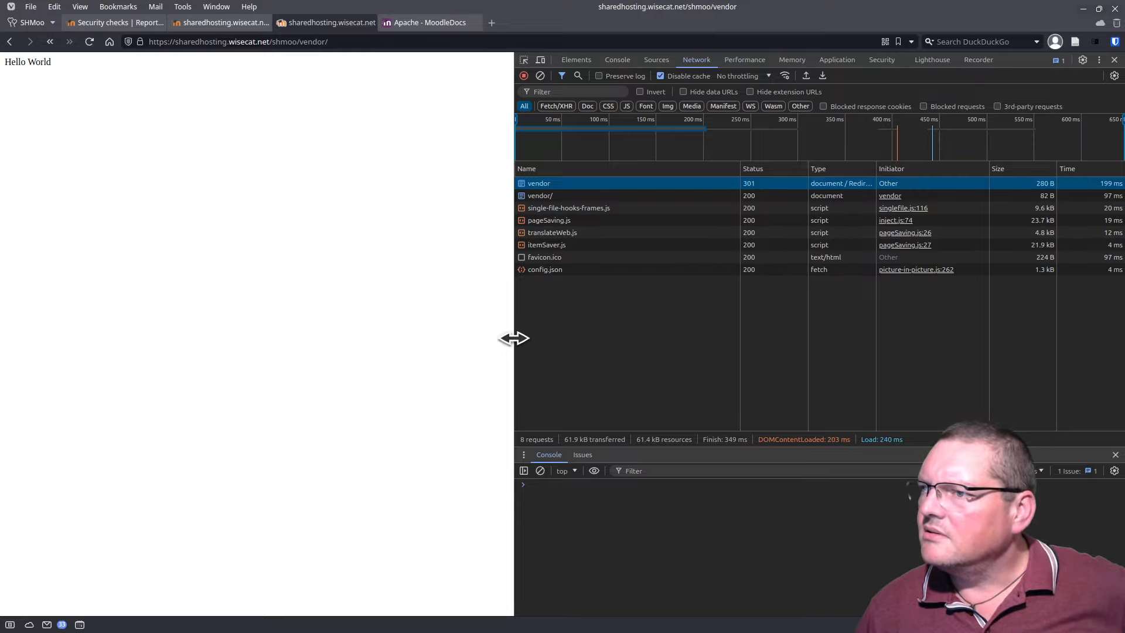
pyautogui.doubleClick(554, 183)
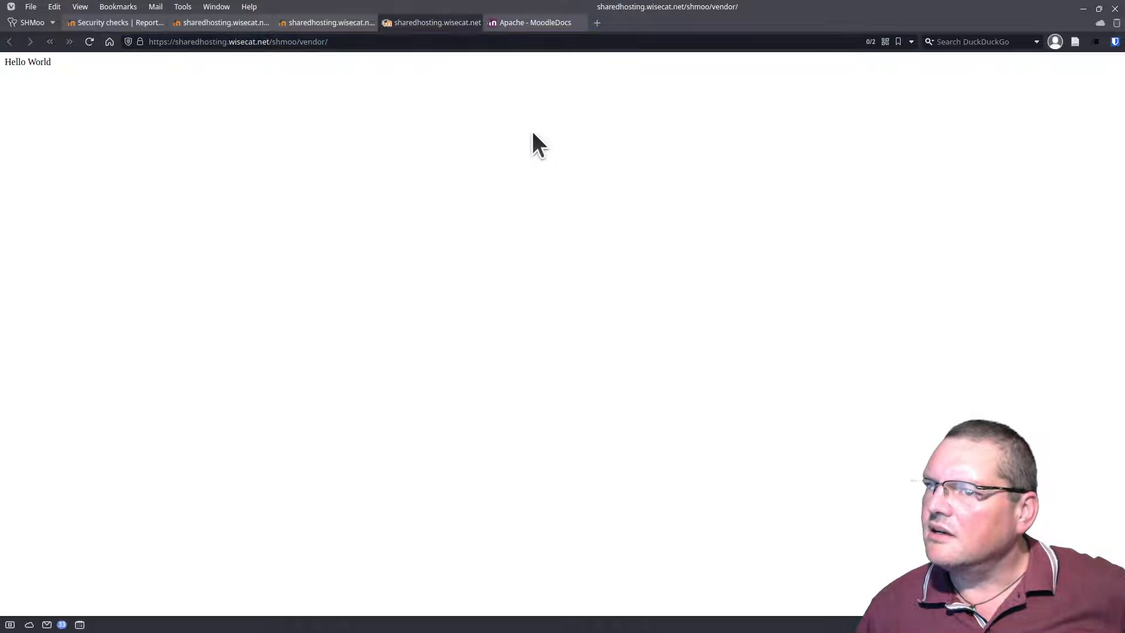
pyautogui.click(473, 22)
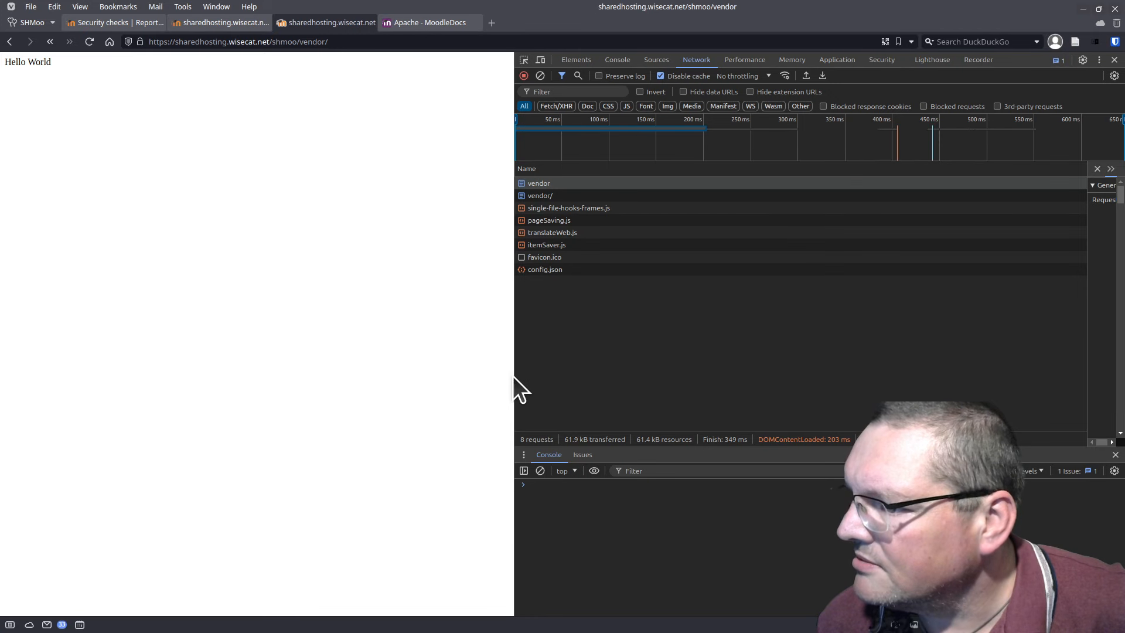
# Step: Resize the DevTools panes and review the vendor redirect's response headers
pyautogui.moveTo(515, 384); pyautogui.dragTo(786, 406)
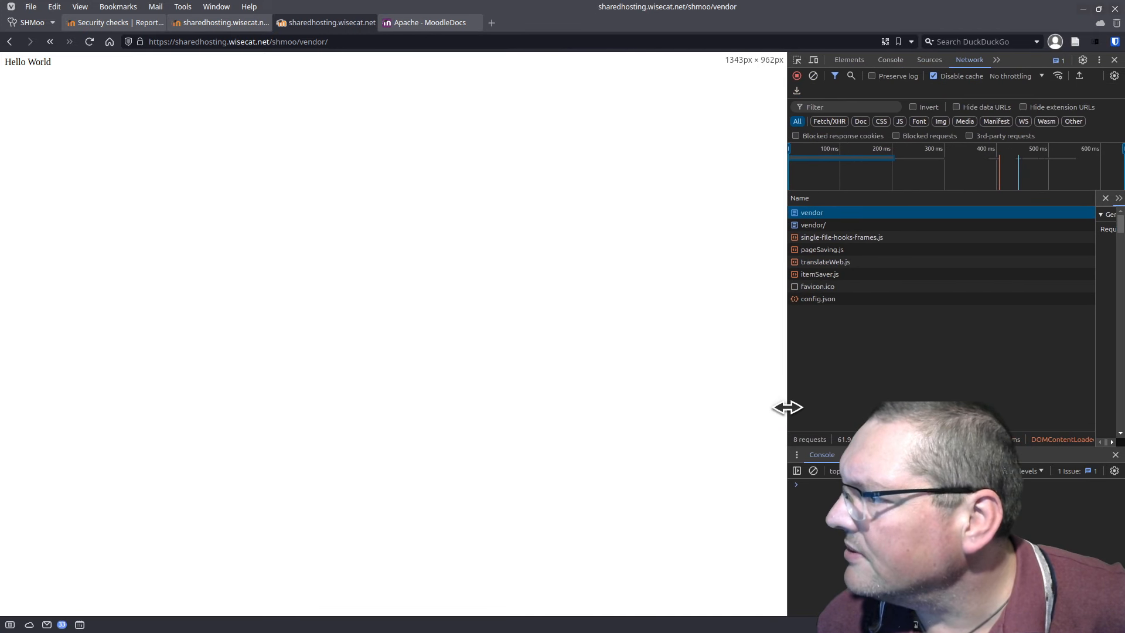
pyautogui.moveTo(1095, 334); pyautogui.dragTo(896, 346)
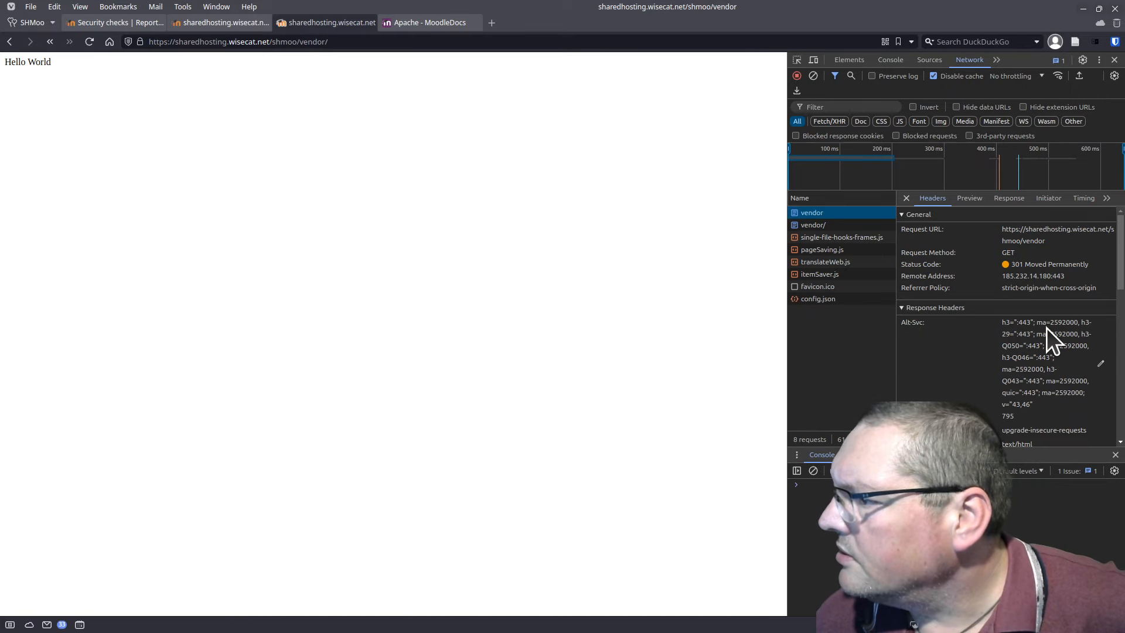
pyautogui.scroll(-3, 1046, 328)
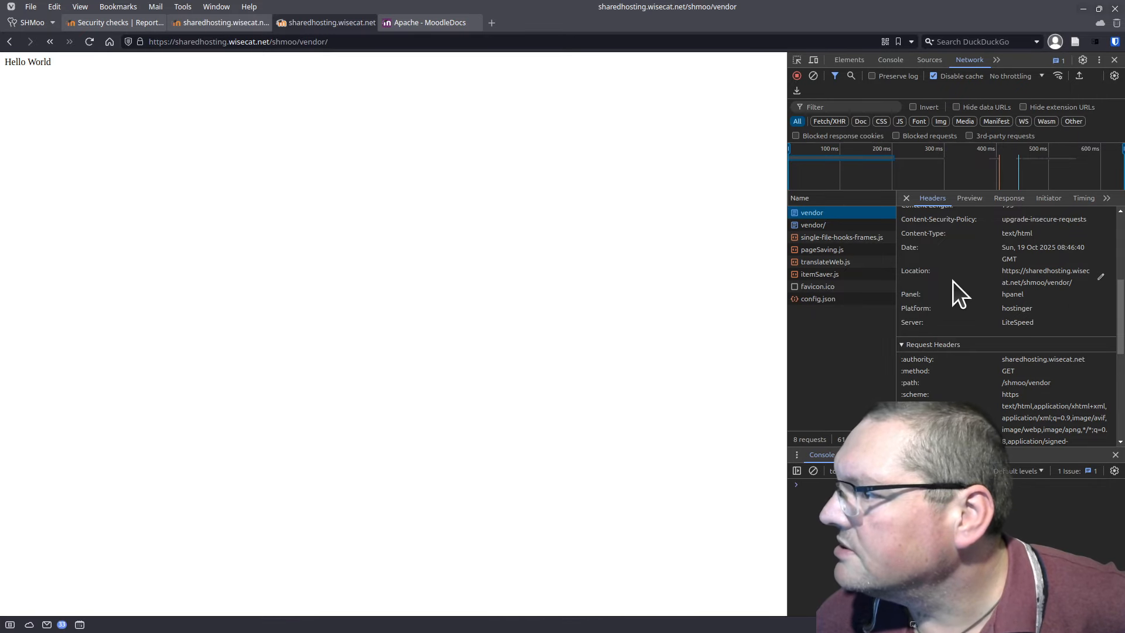
pyautogui.scroll(2, 923, 316)
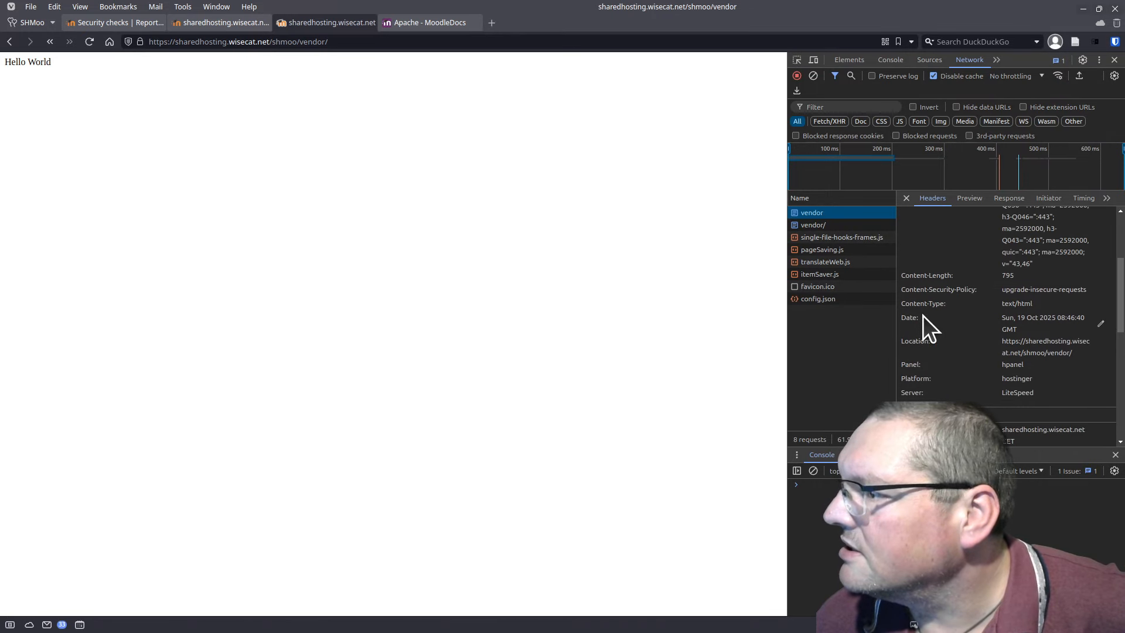
pyautogui.scroll(-6, 922, 316)
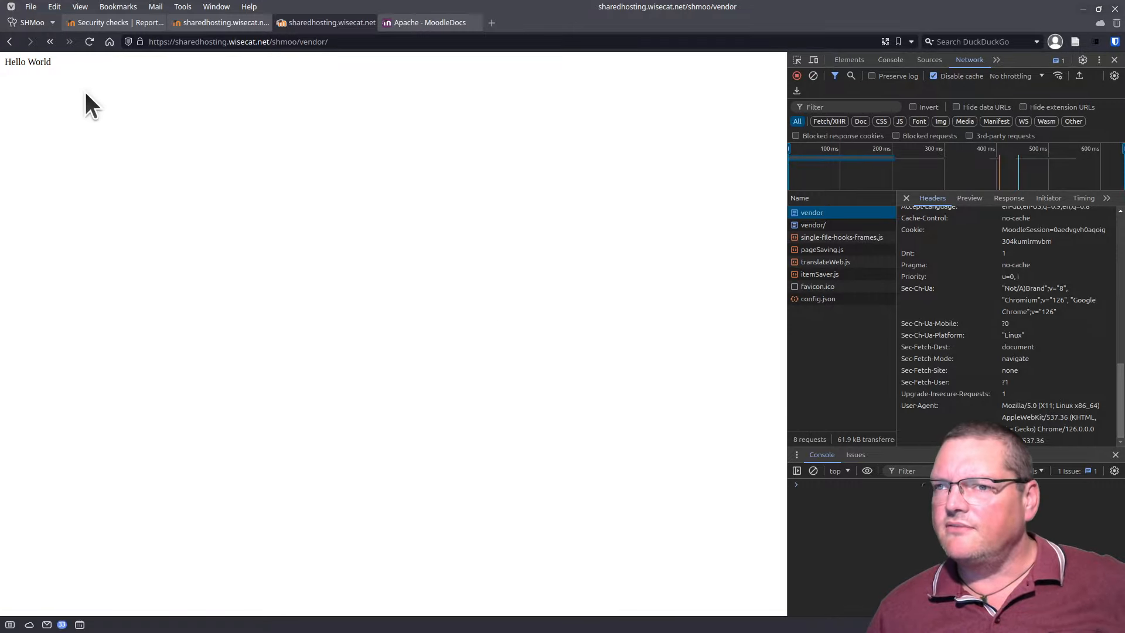
# Step: Reload the vendor page so it returns 403 Forbidden, then move to the README tab
pyautogui.click(36, 66)
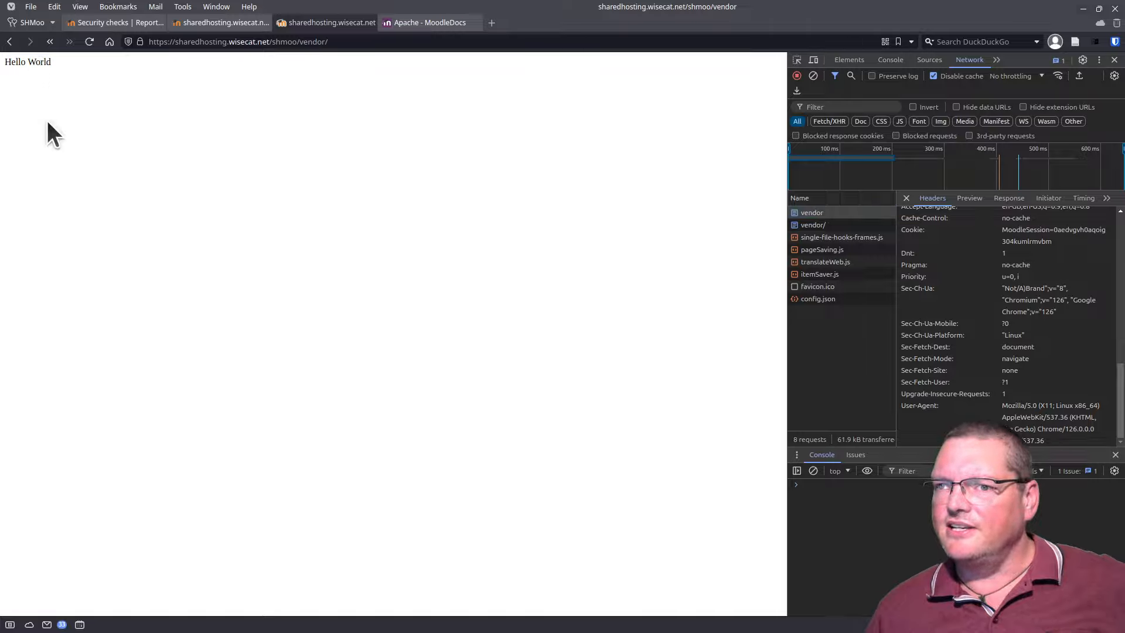
pyautogui.hotkey('ctrl', 'a')
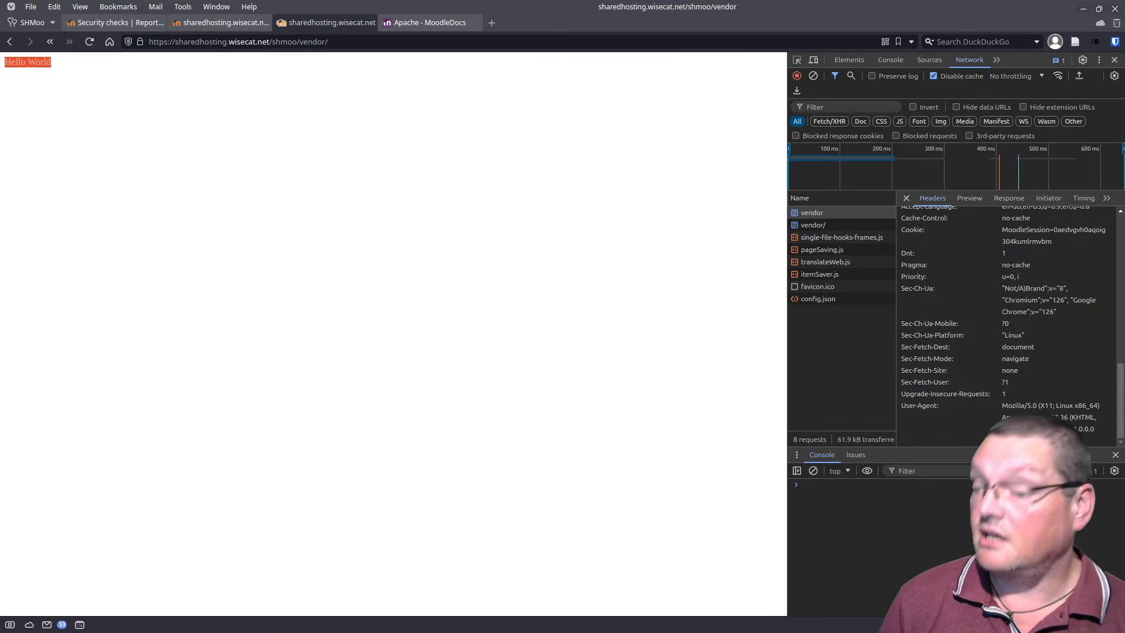
pyautogui.click(360, 210)
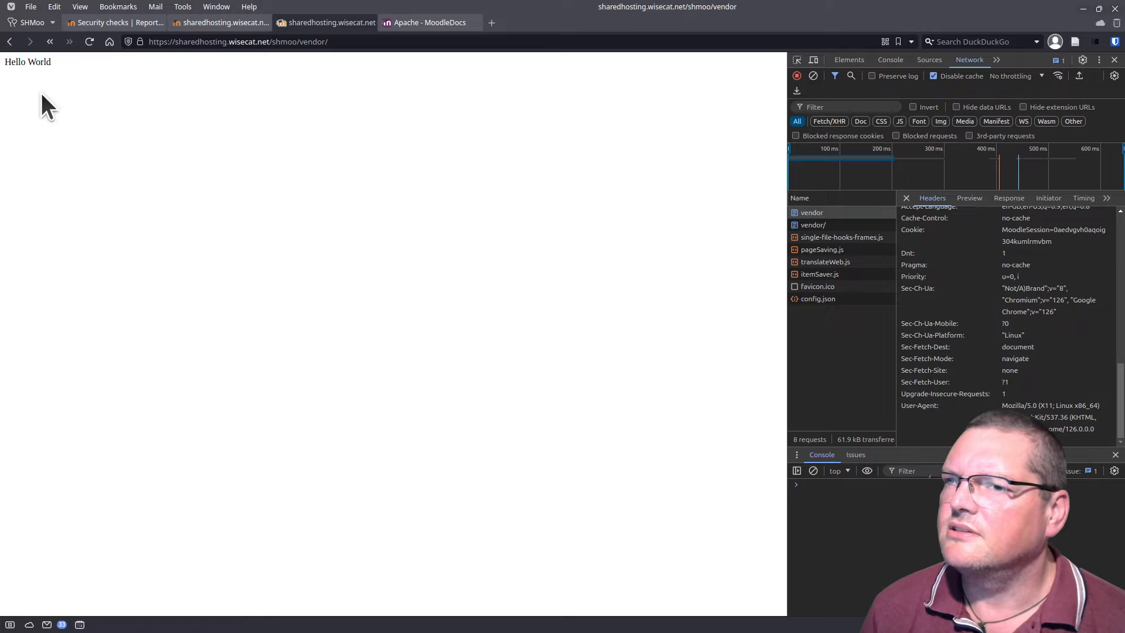
pyautogui.click(89, 42)
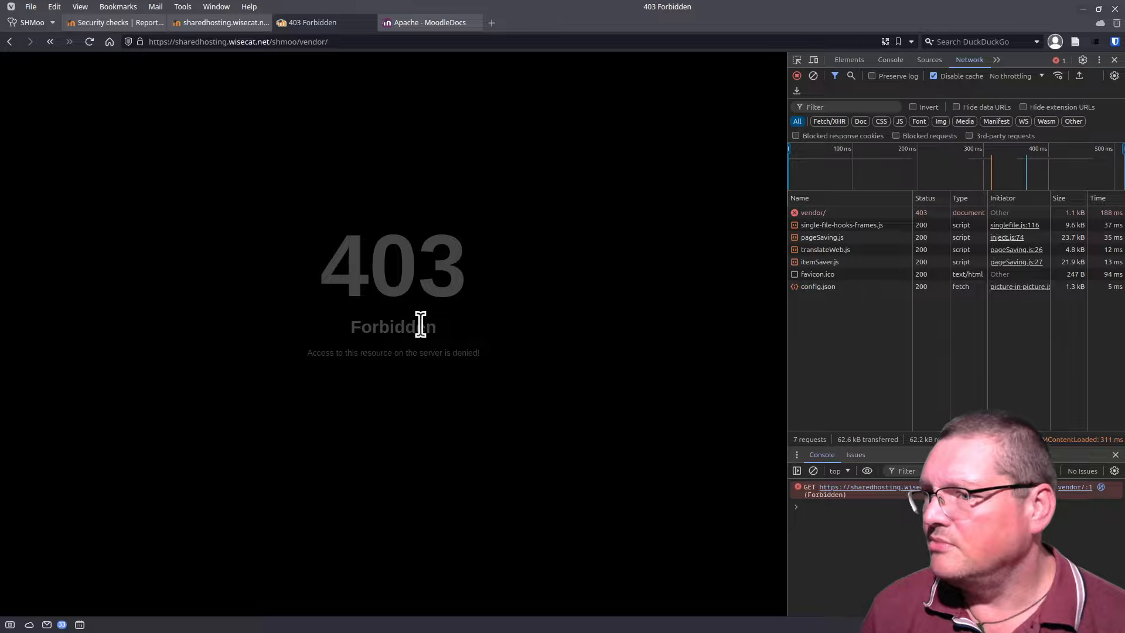
pyautogui.doubleClick(359, 326)
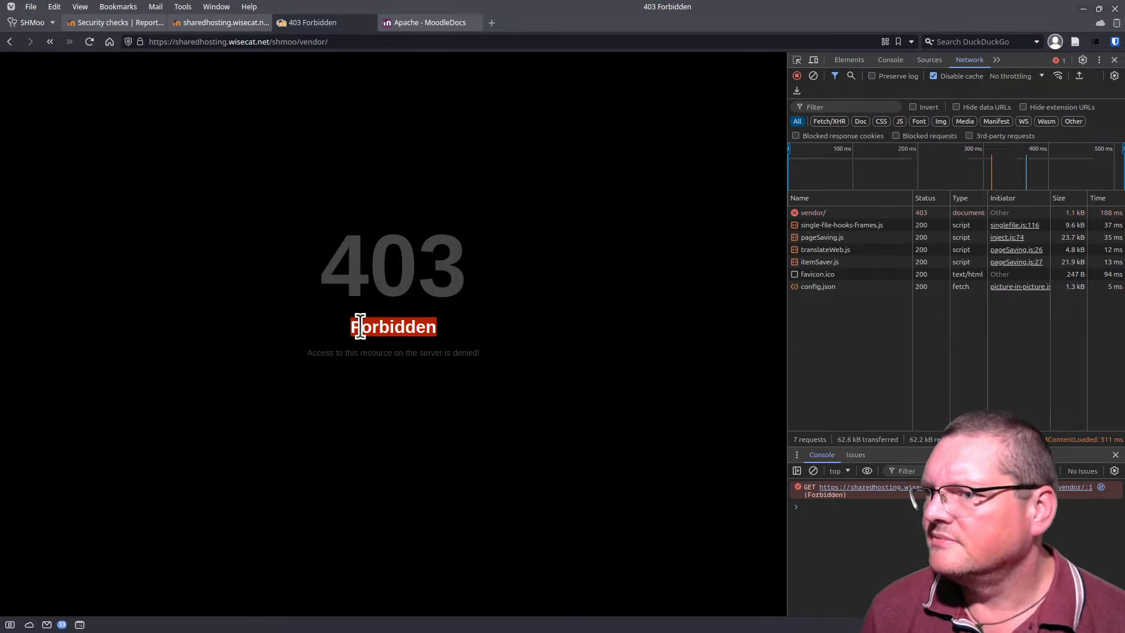
pyautogui.click(373, 351)
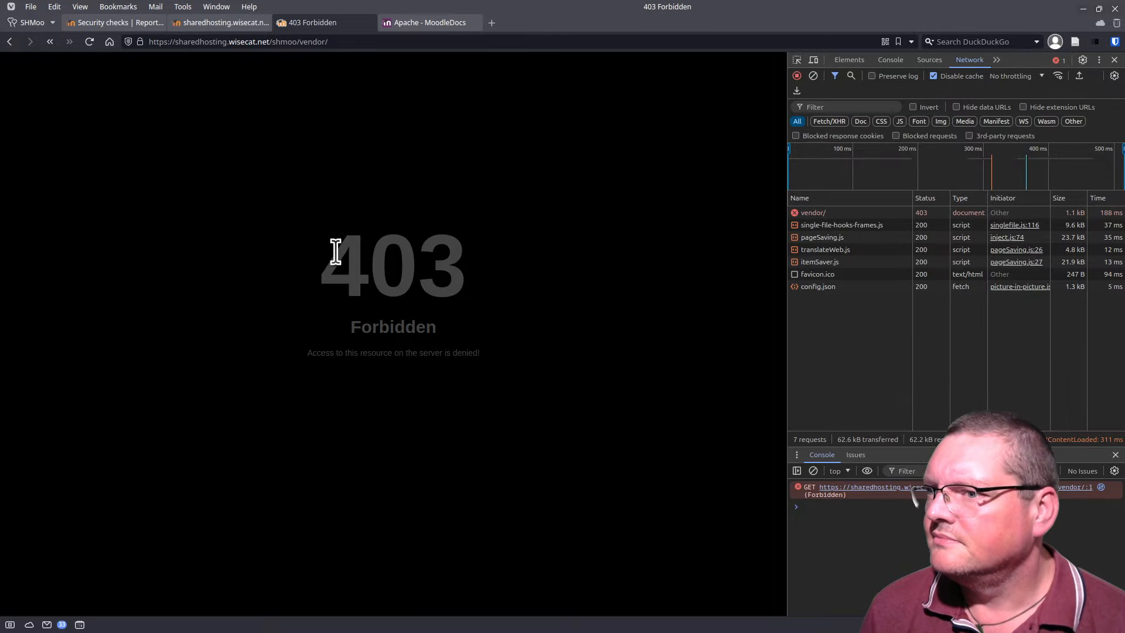
pyautogui.click(228, 23)
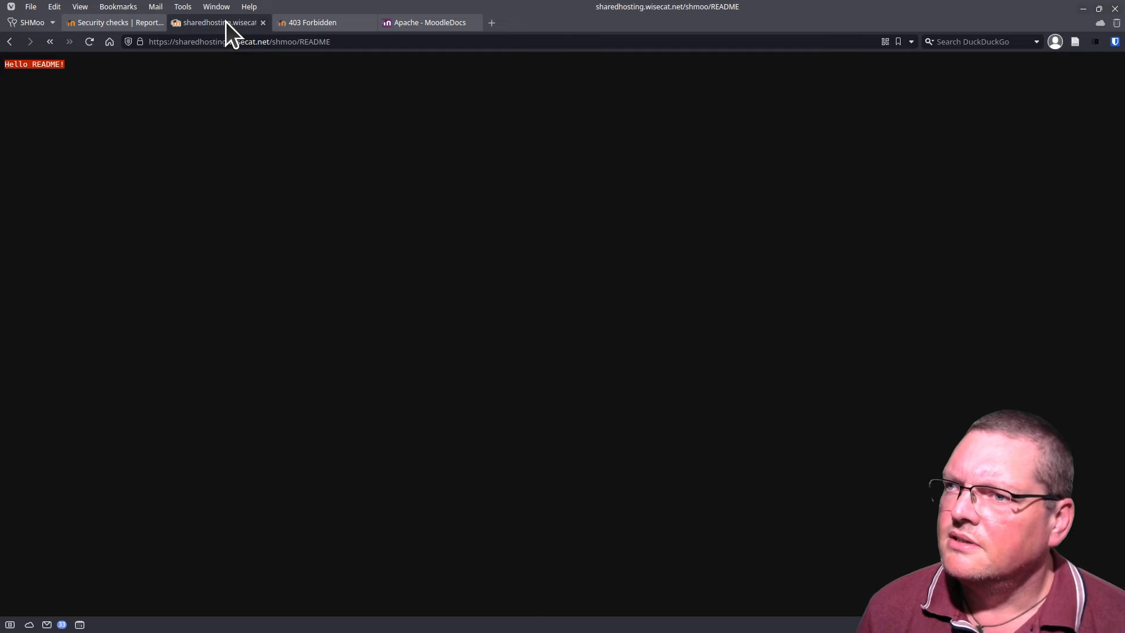
# Step: Load the /shmoo/ site root and open Test Course's Announcements forum
pyautogui.click(300, 41)
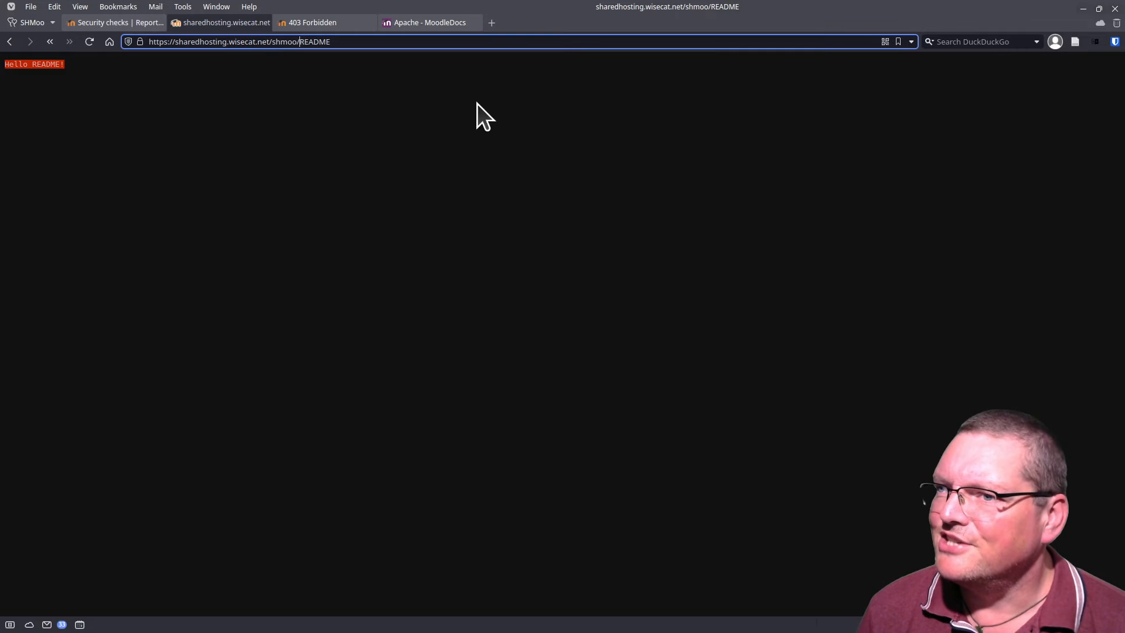
pyautogui.press('Delete')
pyautogui.press('Delete')
pyautogui.press('Delete')
pyautogui.press('Delete')
pyautogui.press('Delete')
pyautogui.press('Delete')
pyautogui.press('Return')
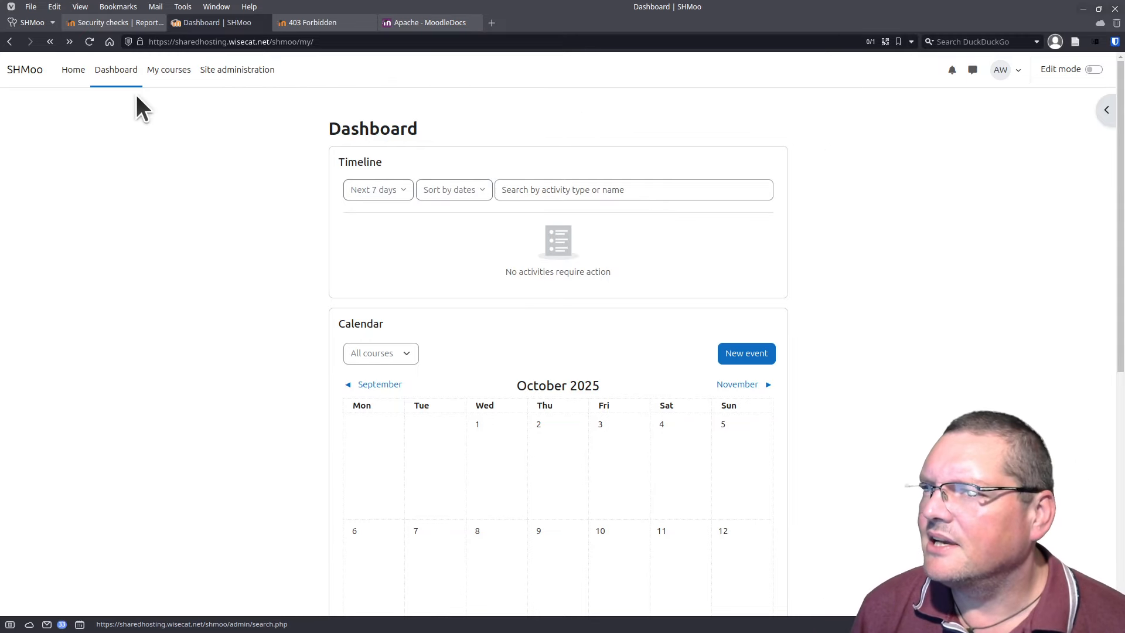
pyautogui.click(157, 71)
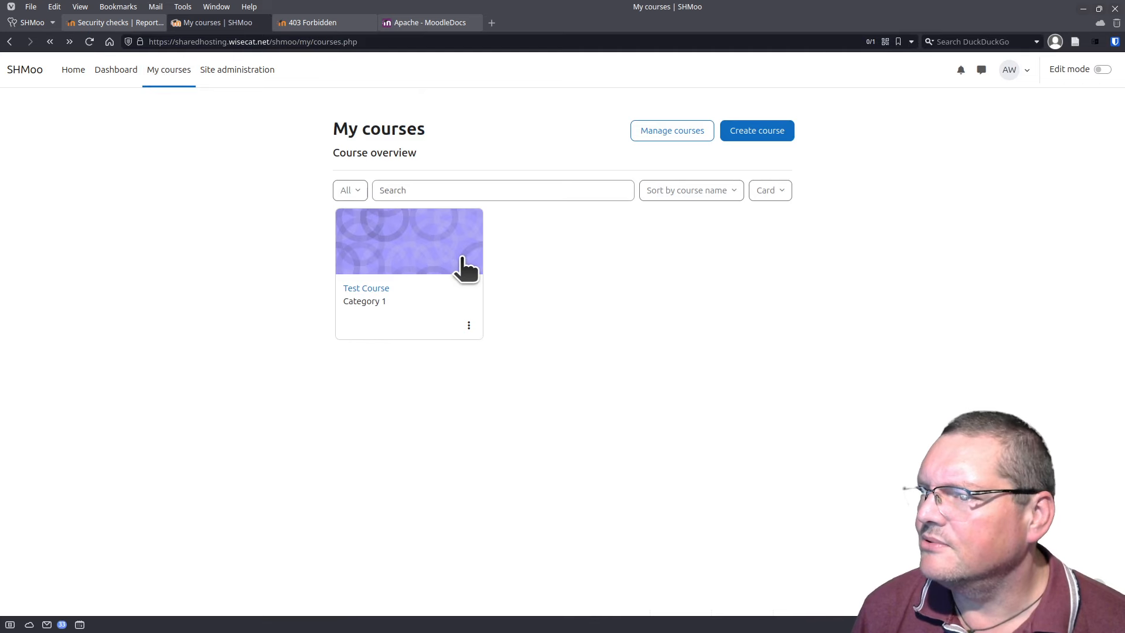
pyautogui.click(462, 267)
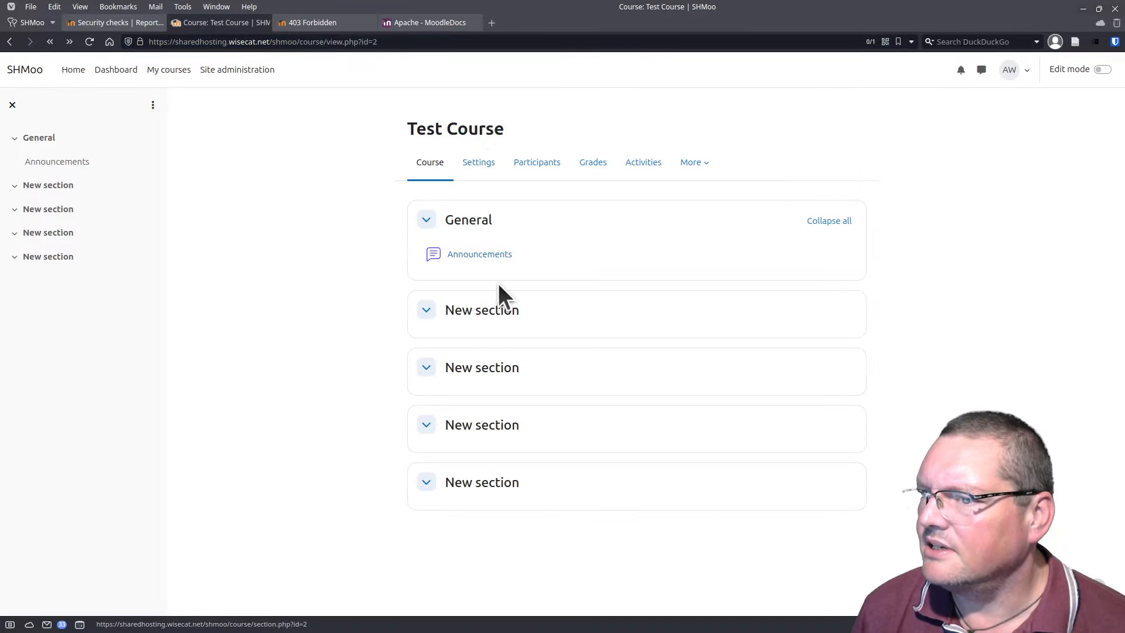
pyautogui.click(484, 255)
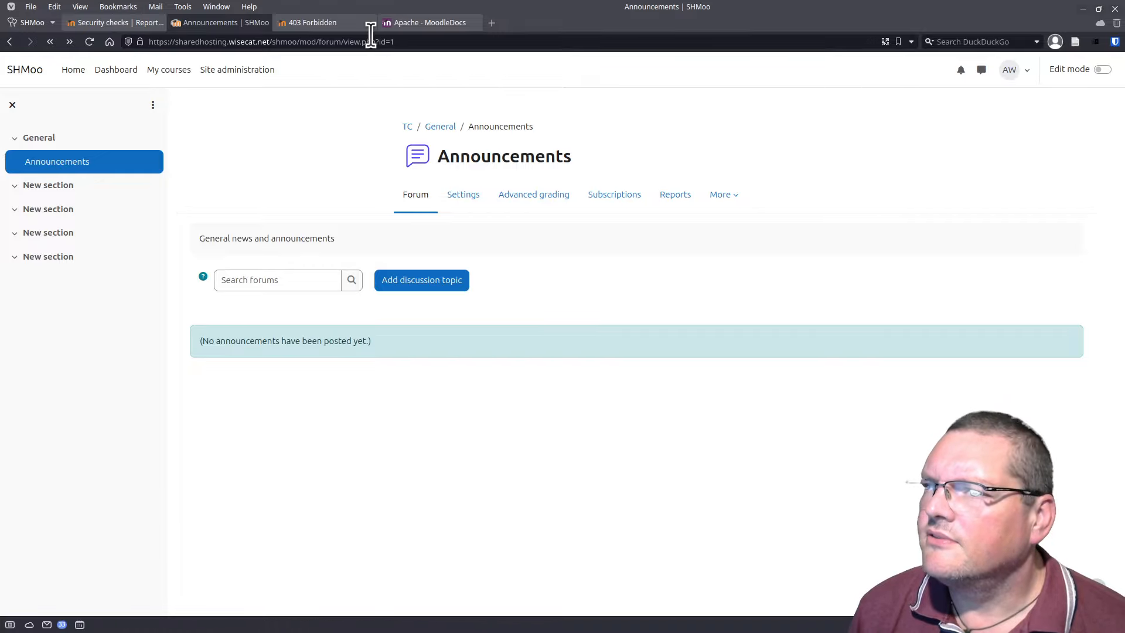
# Step: Change the forum URL from view.php to viewingly.php to trigger Moodle's 404 page
pyautogui.click(400, 42)
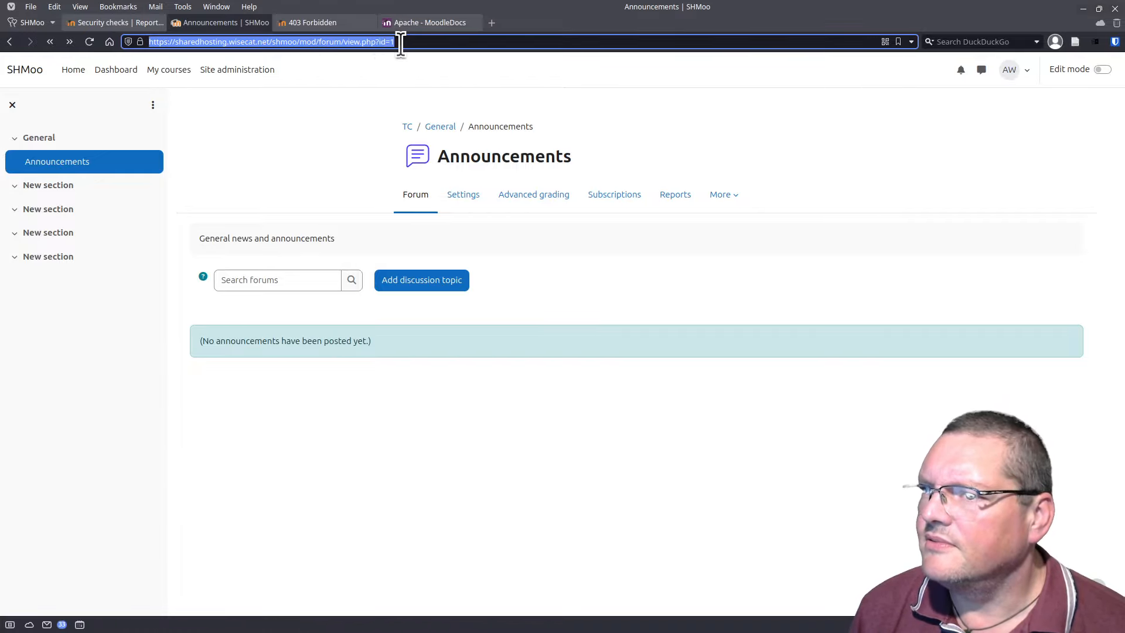
pyautogui.click(408, 42)
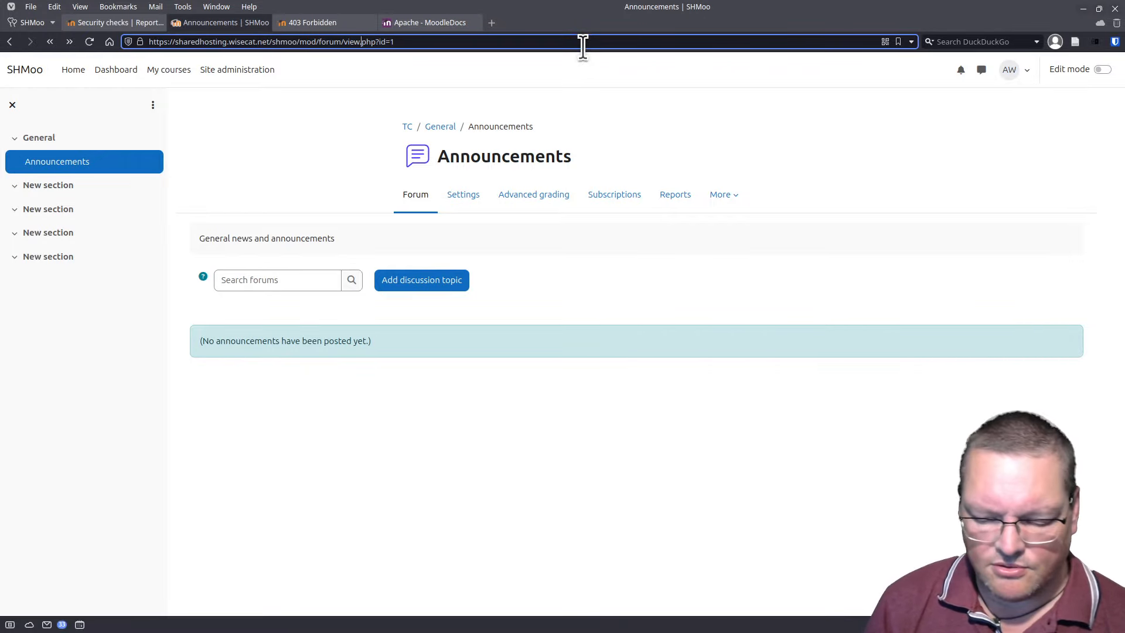
pyautogui.write('in')
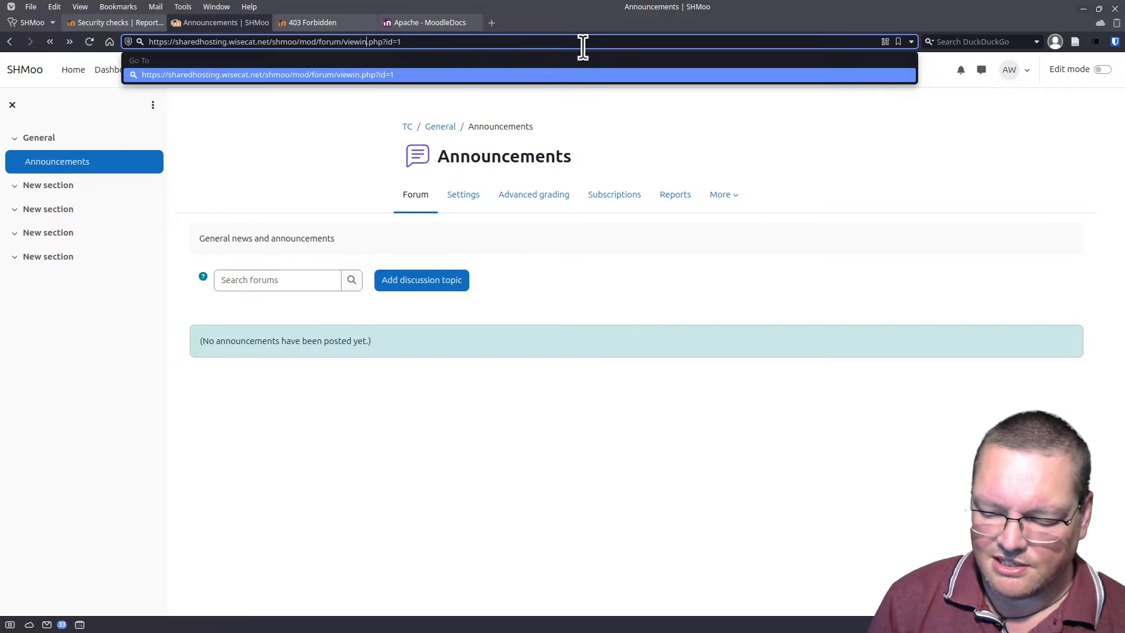
pyautogui.write('gly')
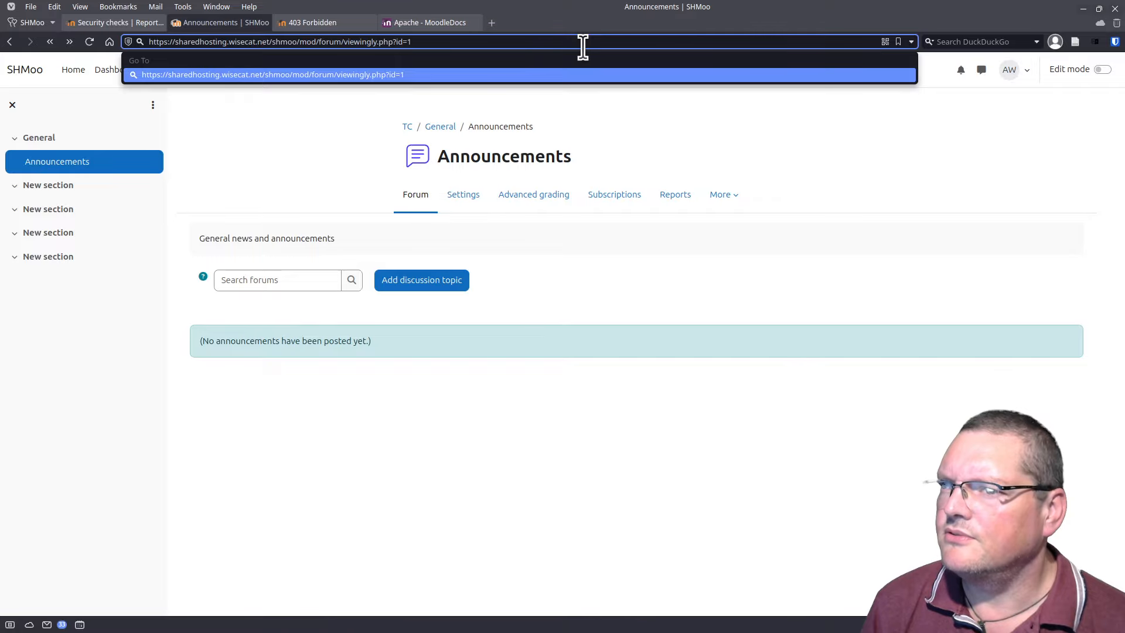
pyautogui.press('Return')
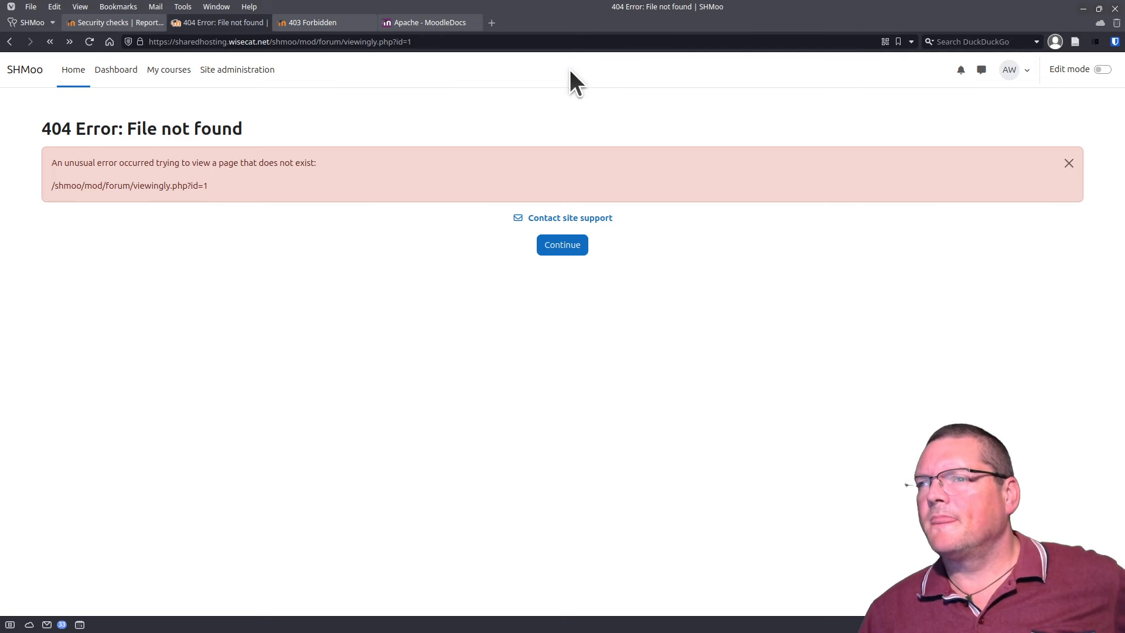
pyautogui.click(411, 29)
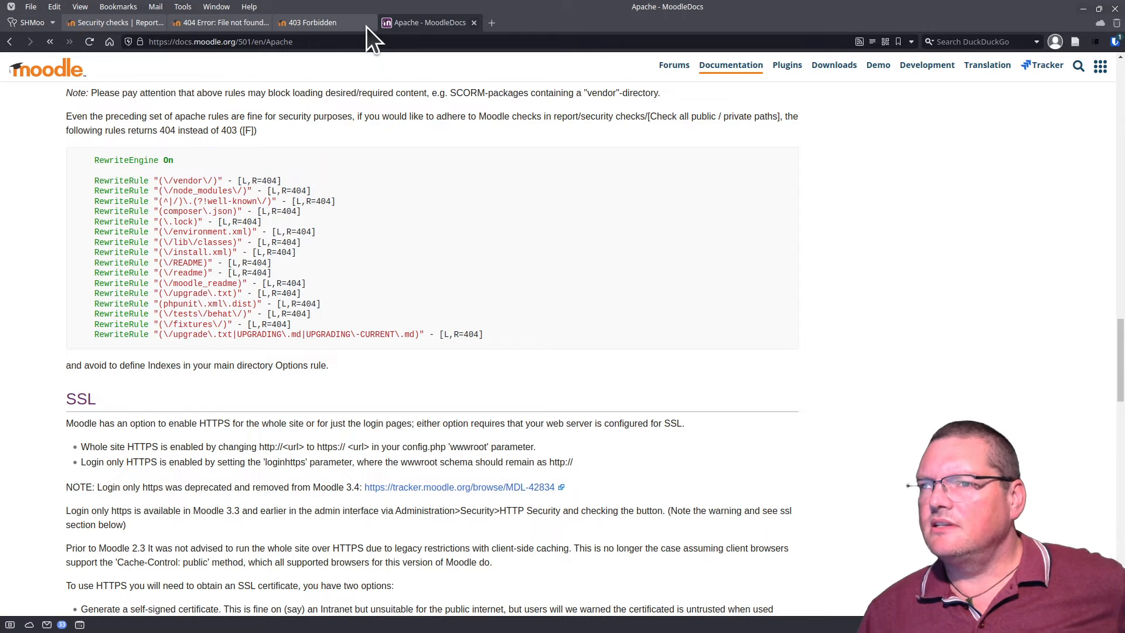
# Step: Go back to the 403 Forbidden vendor tab, close DevTools and raise the terminal over the browser
pyautogui.click(358, 26)
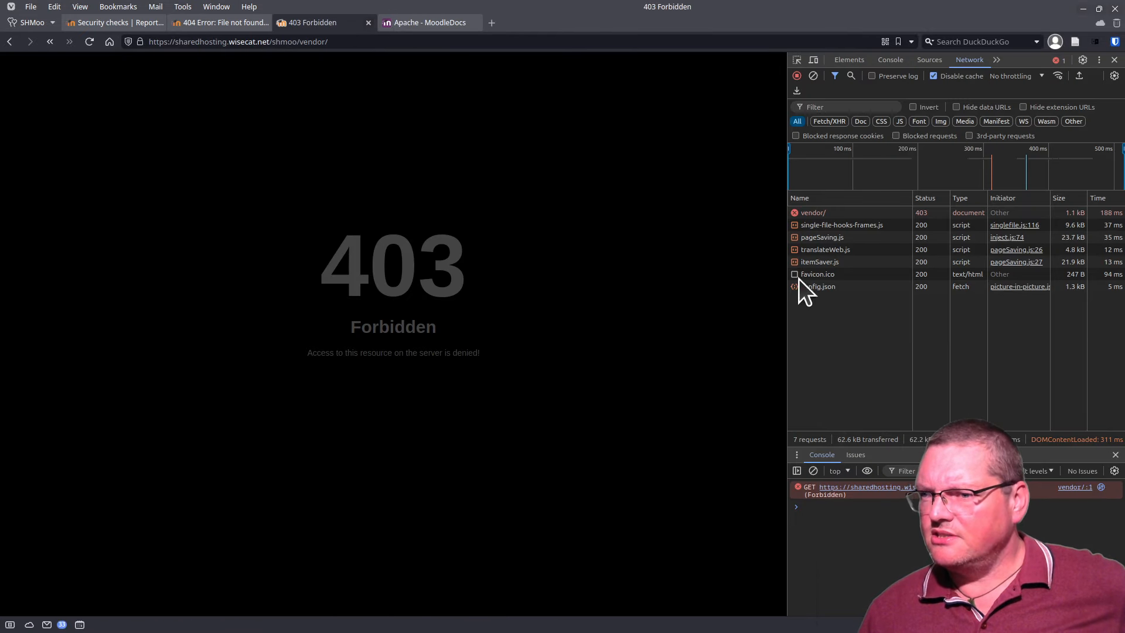
pyautogui.click(1114, 60)
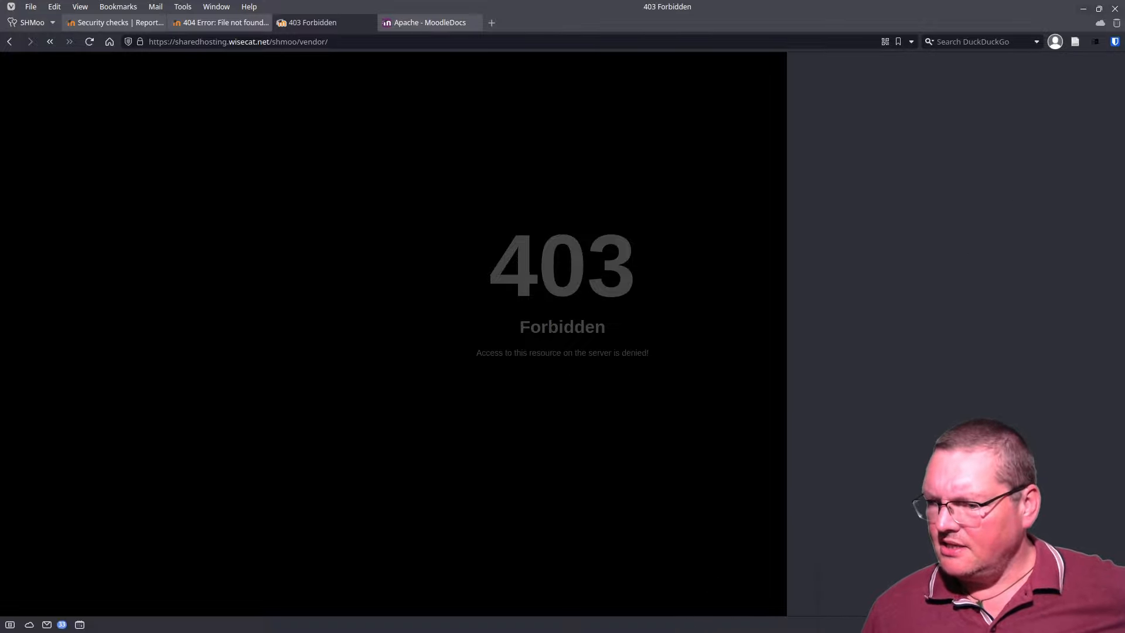
pyautogui.moveTo(451, 632); pyautogui.dragTo(440, 115)
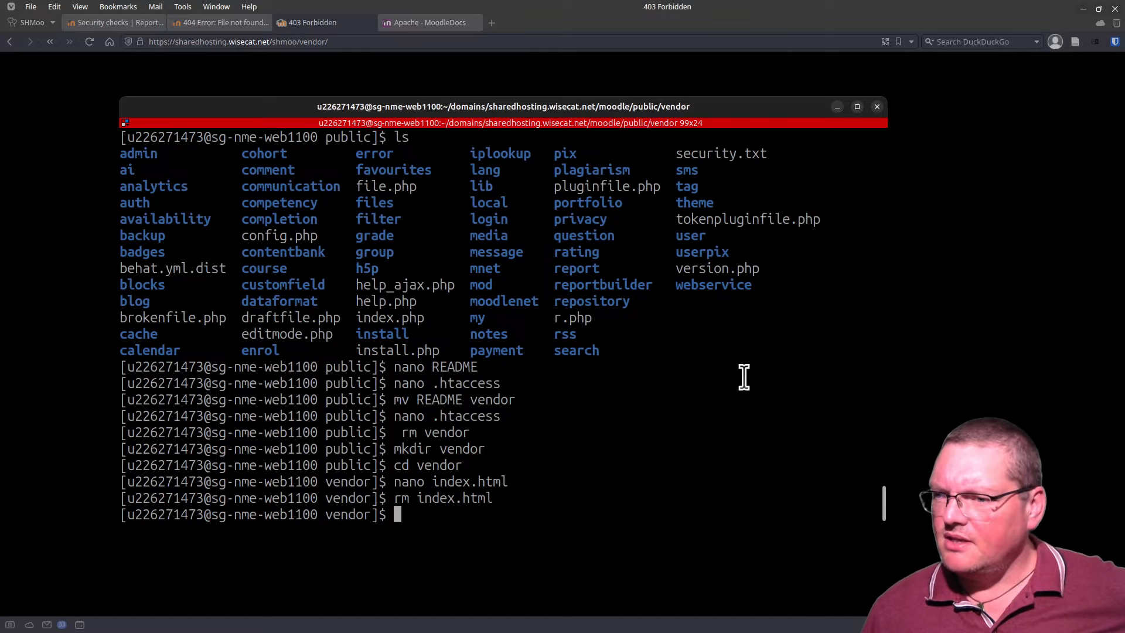
# Step: Exit the accidentally opened vendor/.htaccess without saving and move up to the public folder with cd ..
pyautogui.press('Up')
pyautogui.press('Up')
pyautogui.press('Up')
pyautogui.press('Up')
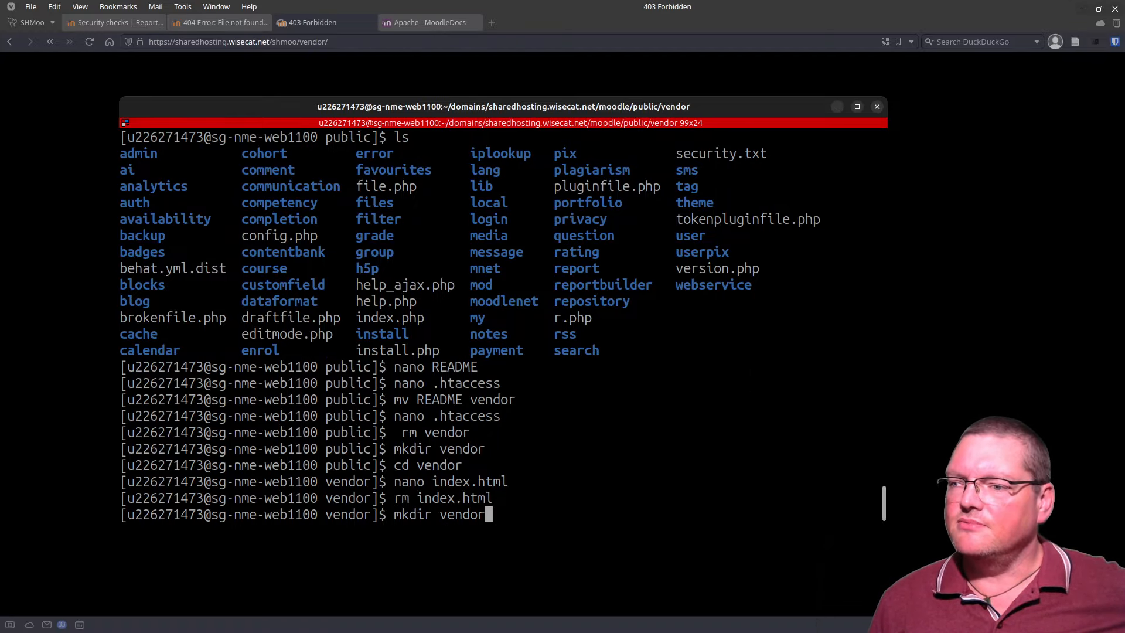
pyautogui.press('Up')
pyautogui.press('Up')
pyautogui.press('Return')
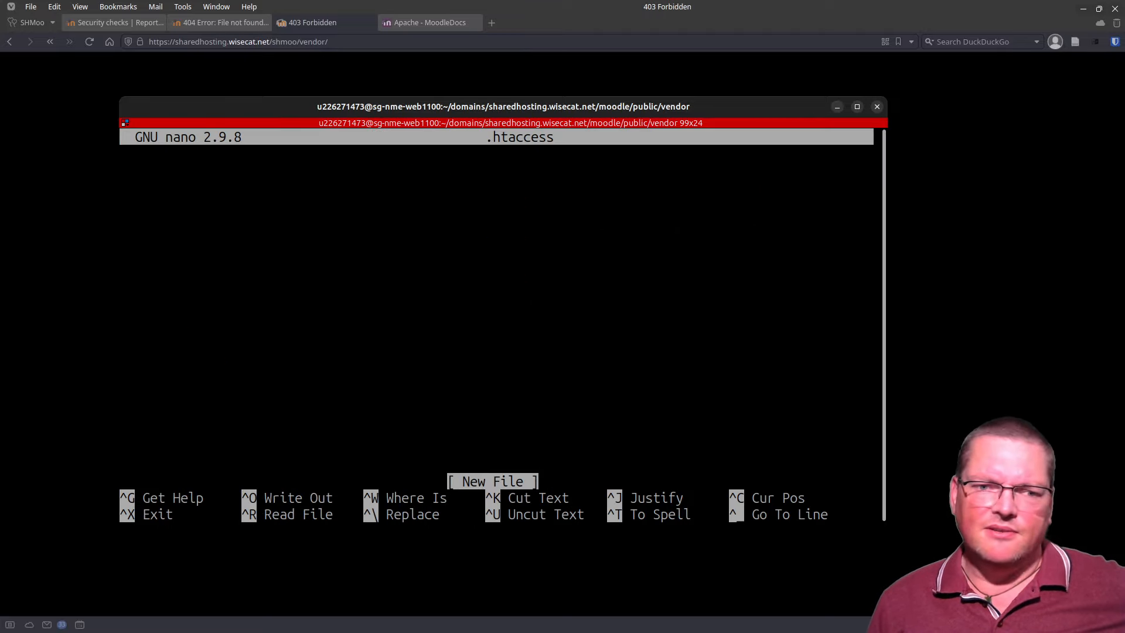
pyautogui.hotkey('ctrl', 'x')
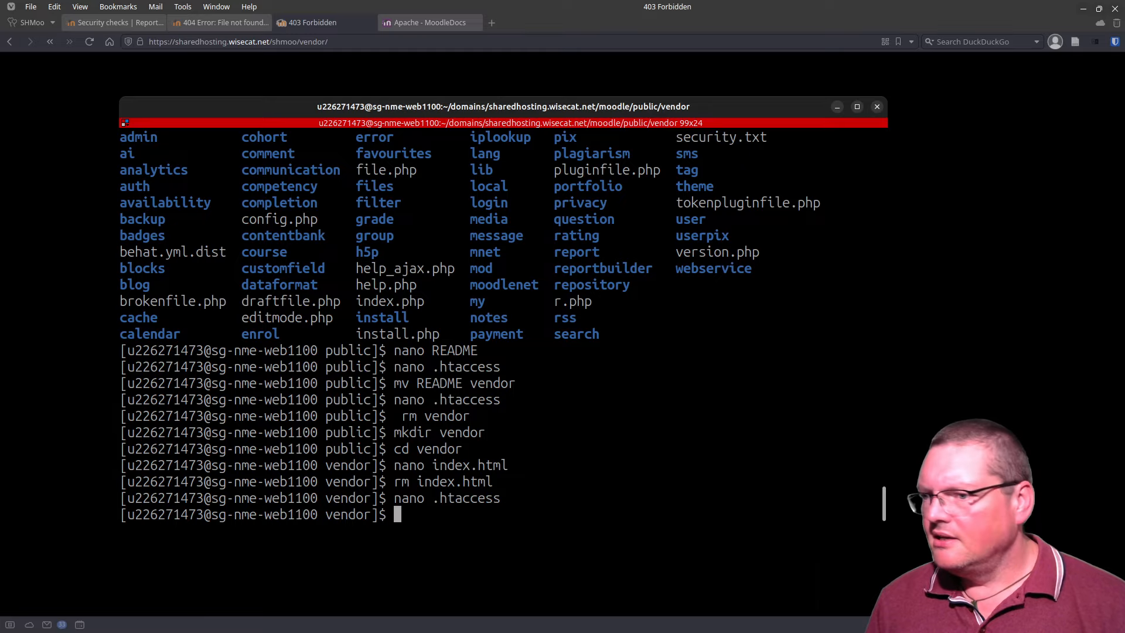
pyautogui.write('cd ..')
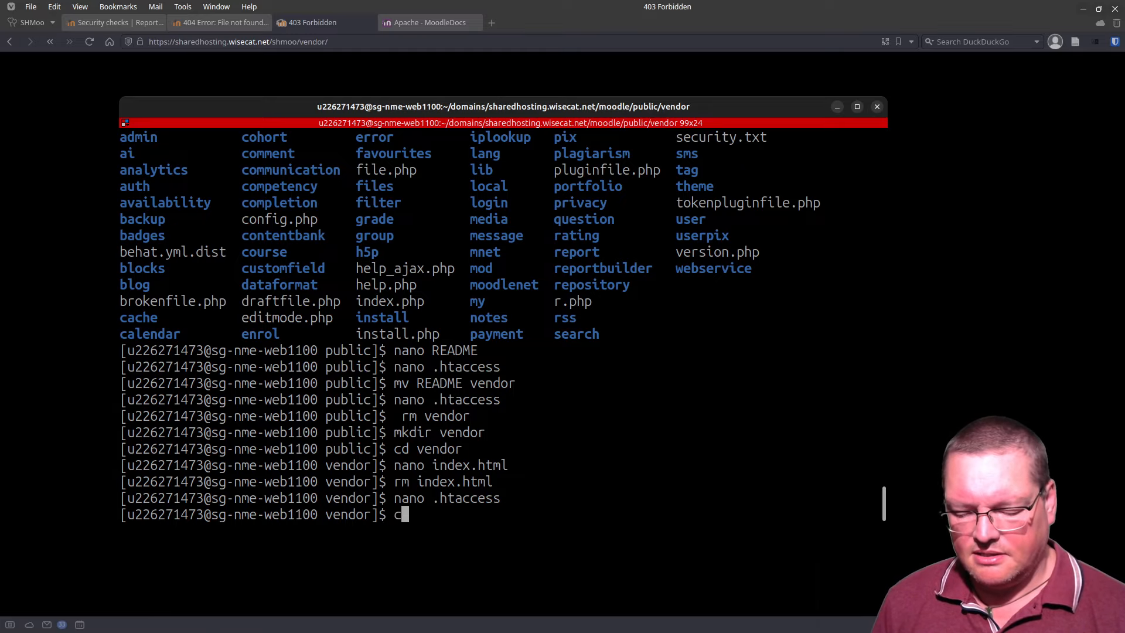
pyautogui.press('Return')
# Step: Review the public folder's .htaccess R=404 rewrite rules in nano and exit unchanged
pyautogui.press('Up')
pyautogui.press('Up')
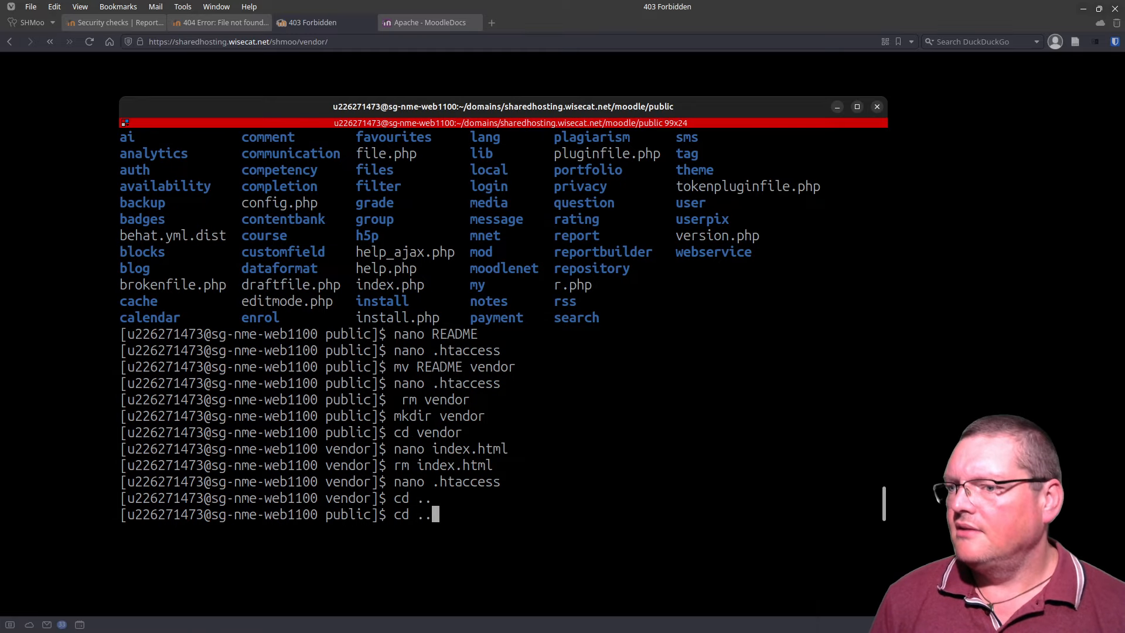
pyautogui.press('Return')
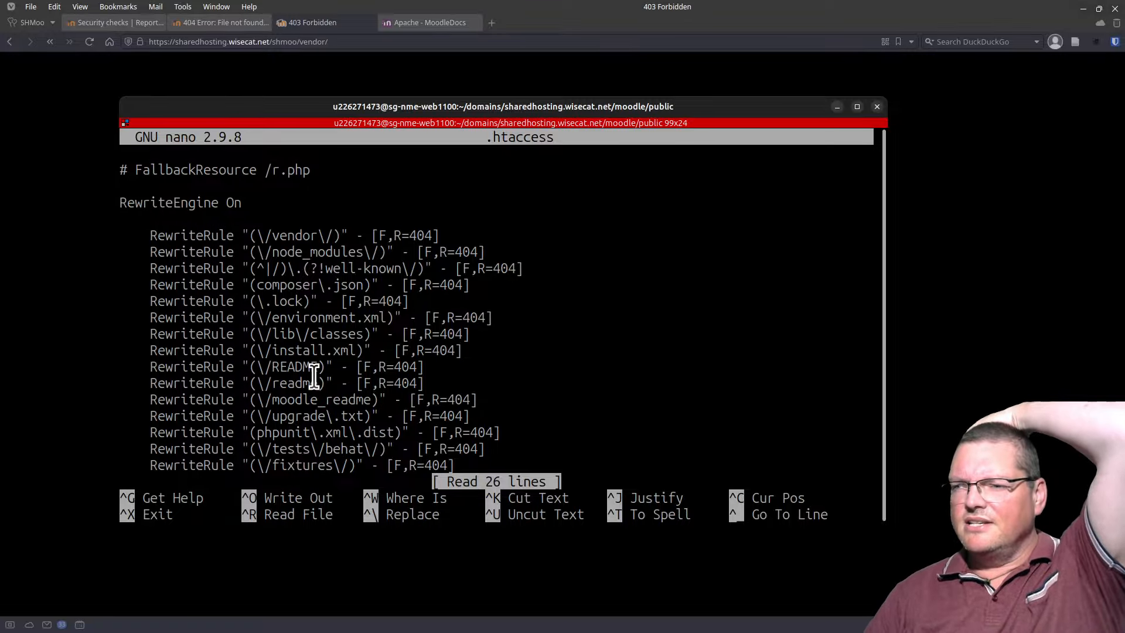
pyautogui.scroll(-1, 297, 364)
pyautogui.scroll(-2, 297, 363)
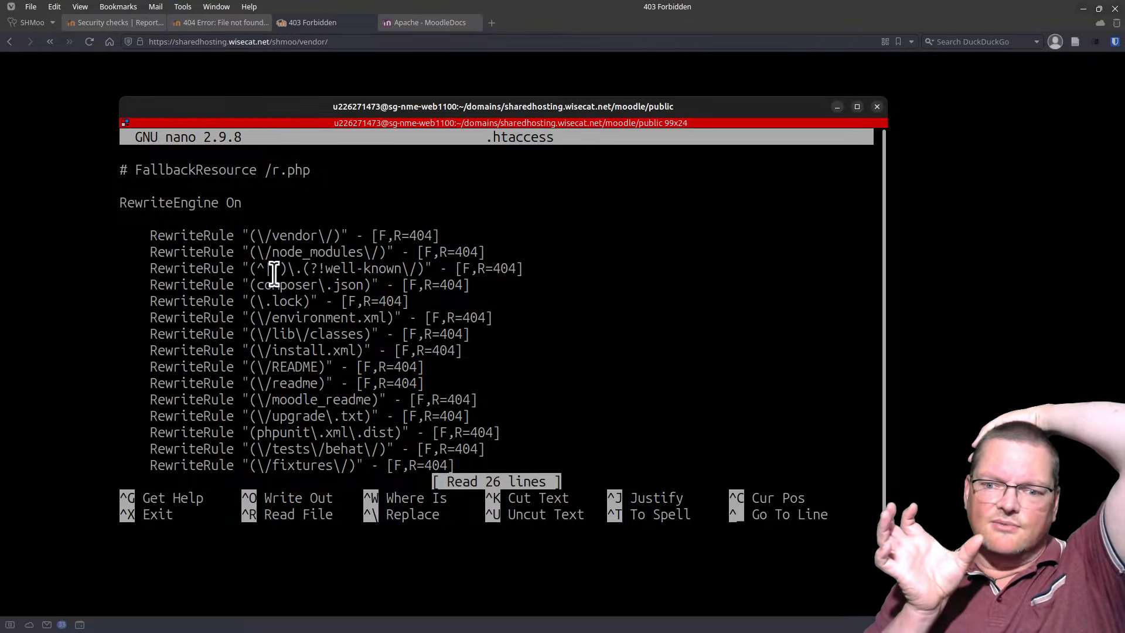
pyautogui.scroll(-4, 273, 275)
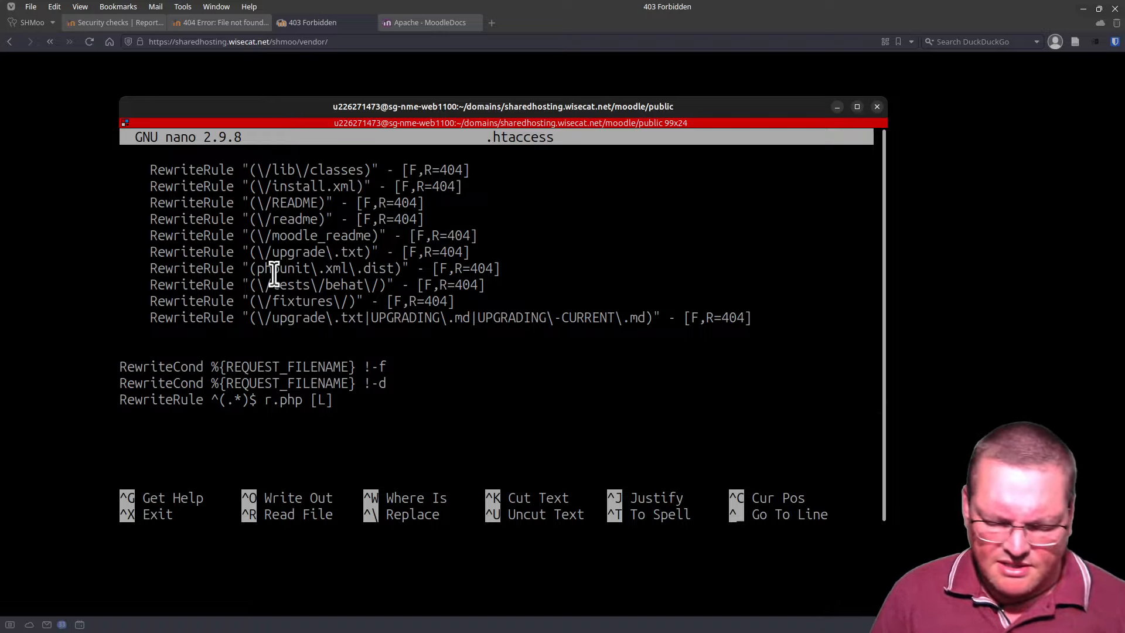
pyautogui.hotkey('ctrl', 'x')
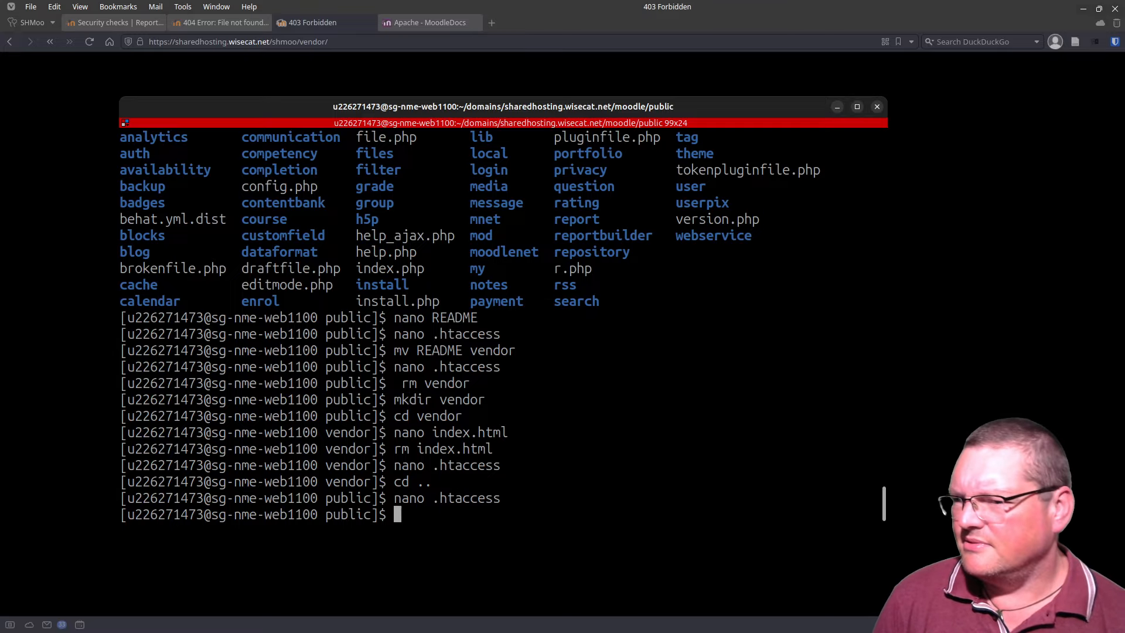
# Step: Run ls and ls -l in the public folder and check the vendor directory entry dated Oct 19 08:48
pyautogui.write('ls')
pyautogui.press('Return')
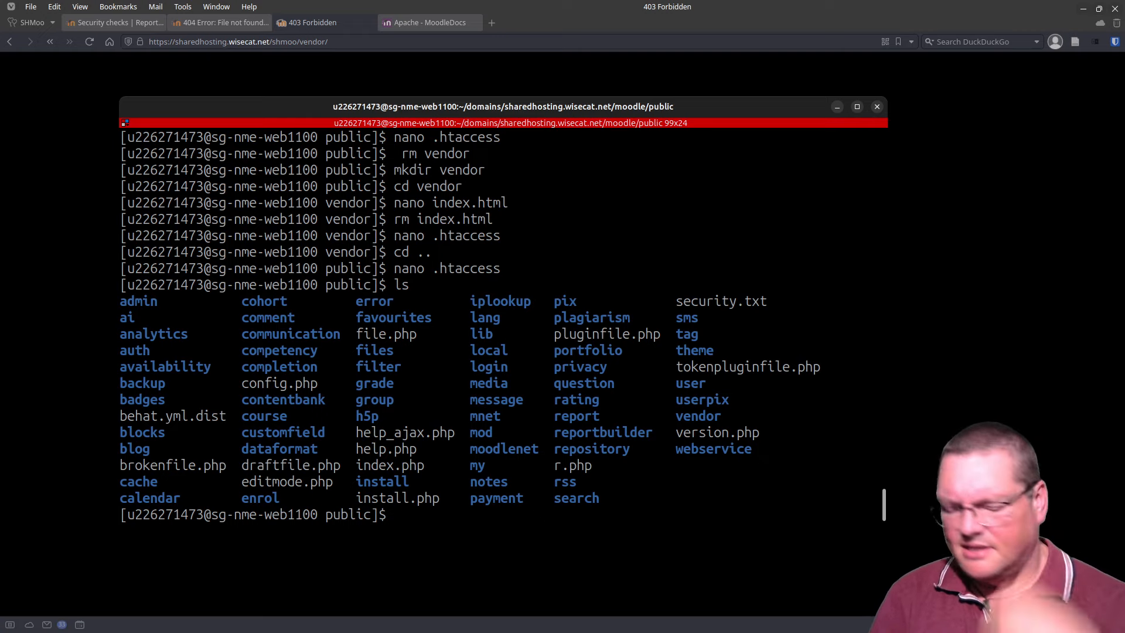
pyautogui.write('ls -l')
pyautogui.press('Return')
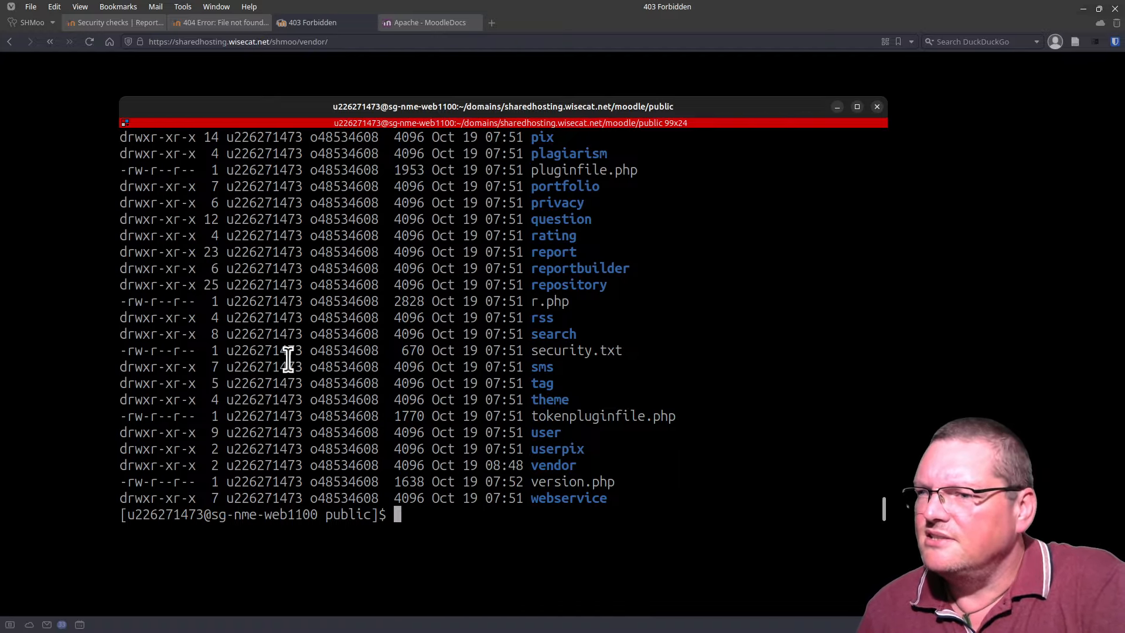
pyautogui.scroll(2, 287, 358)
pyautogui.scroll(16, 287, 359)
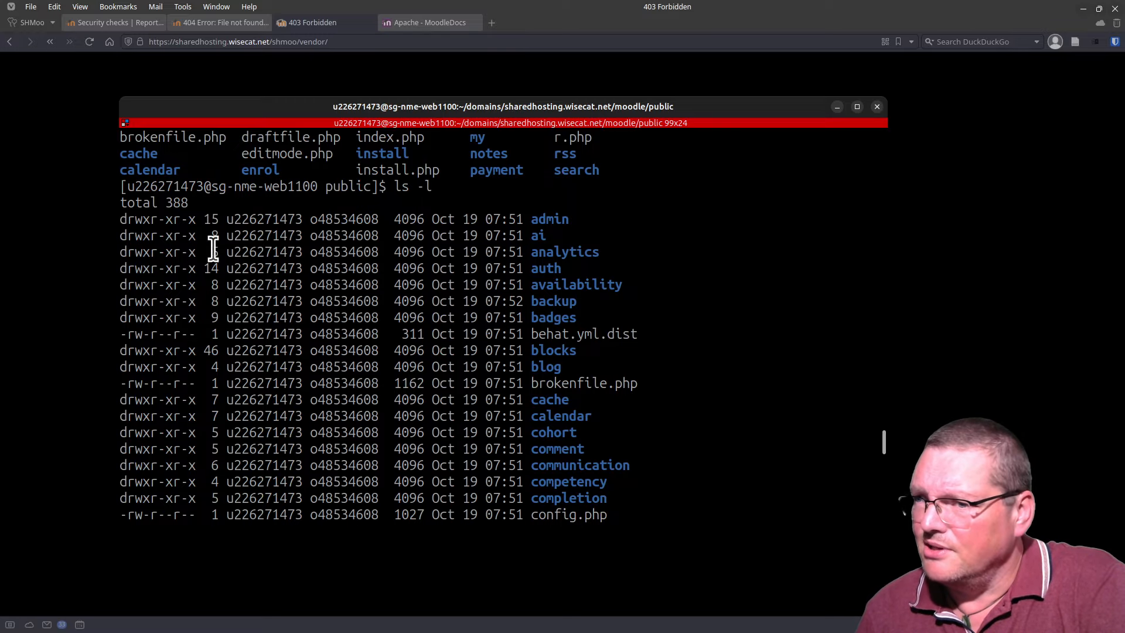
pyautogui.scroll(-18, 196, 410)
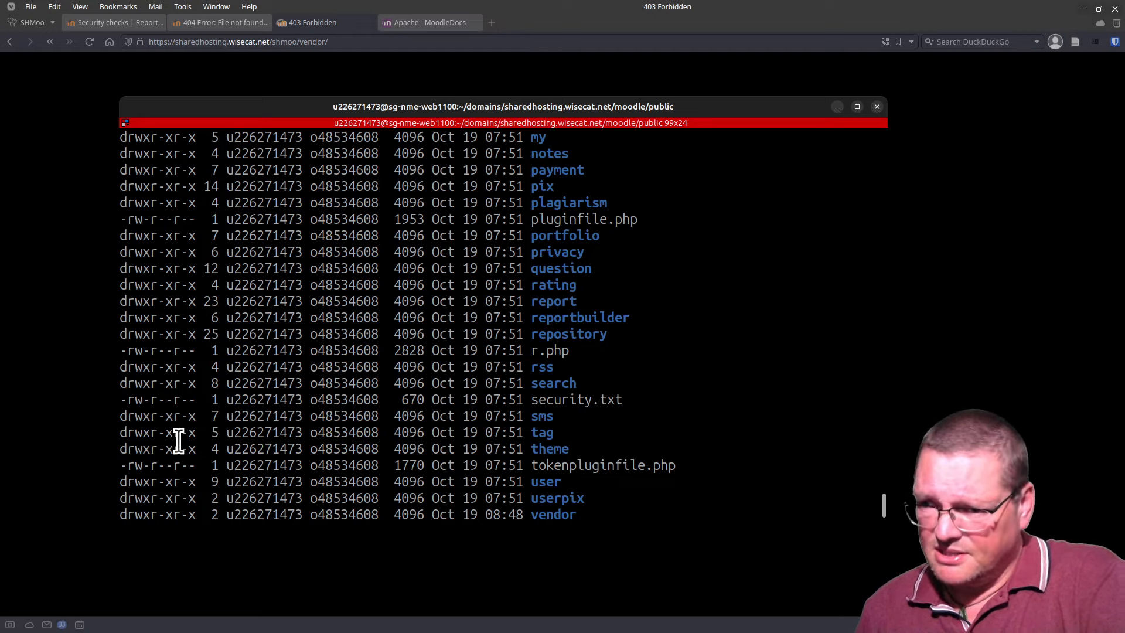
pyautogui.scroll(-1, 181, 424)
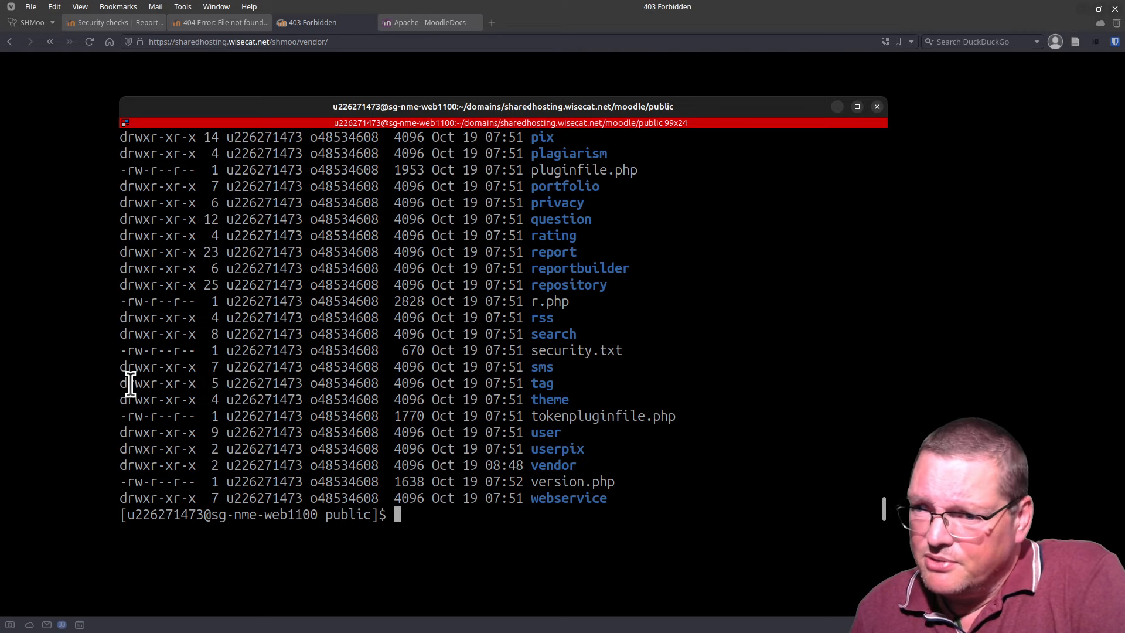
pyautogui.scroll(5, 582, 345)
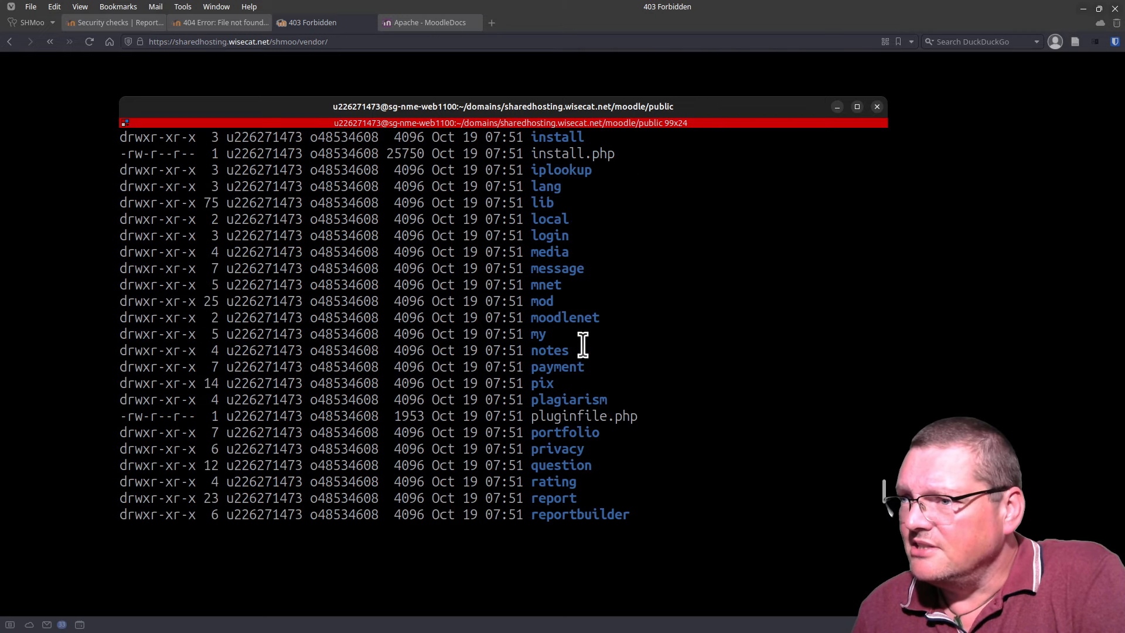
pyautogui.scroll(20, 583, 344)
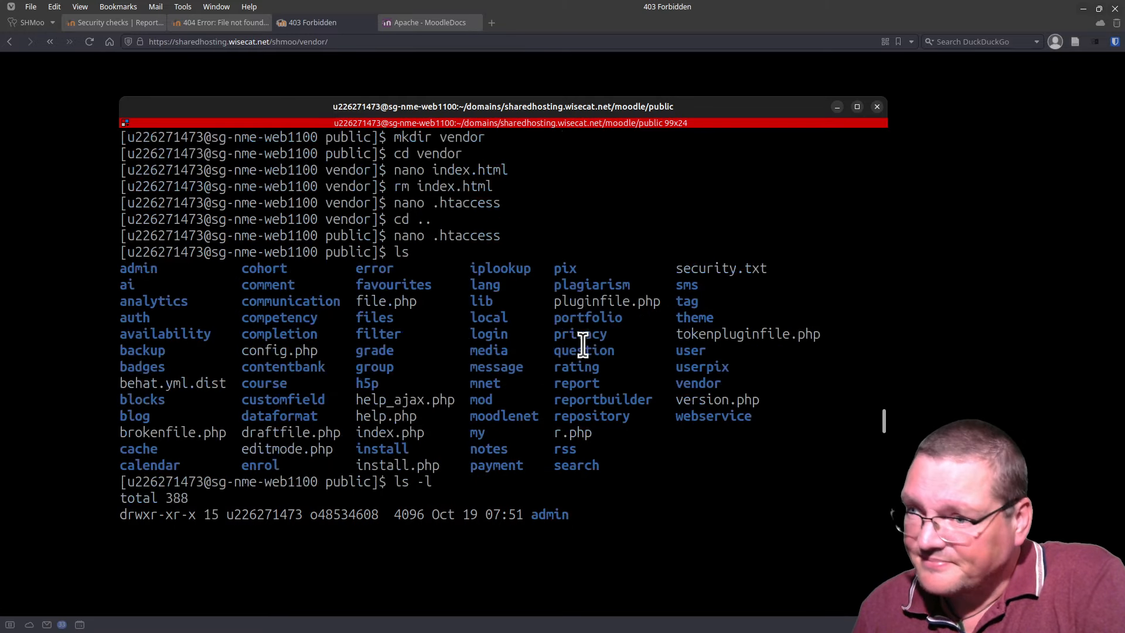
pyautogui.scroll(3, 582, 345)
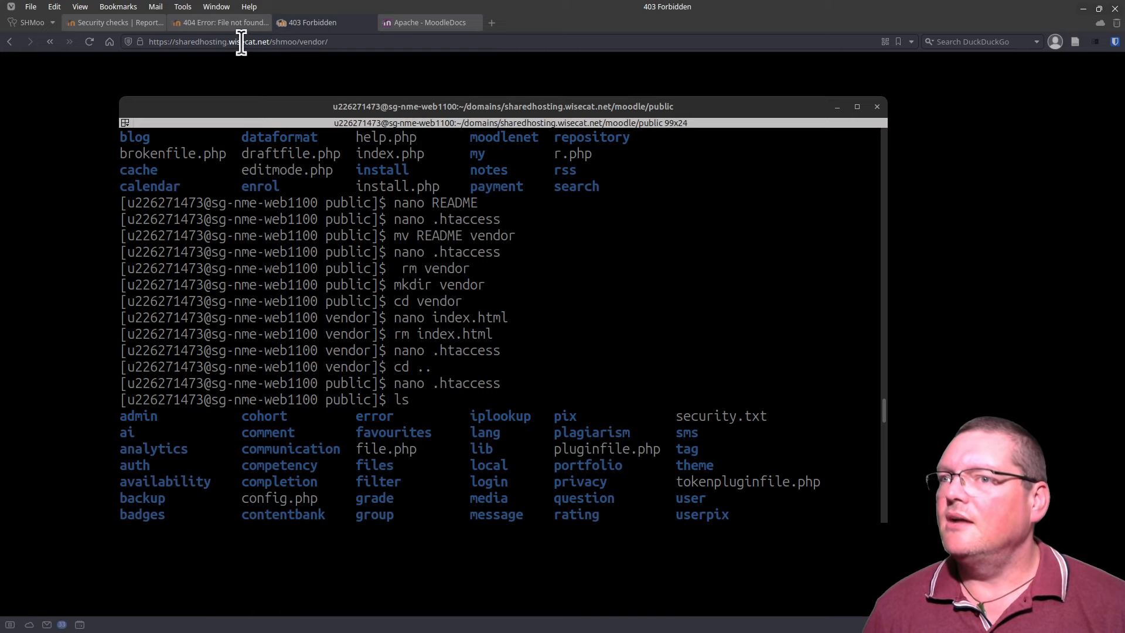
pyautogui.click(210, 17)
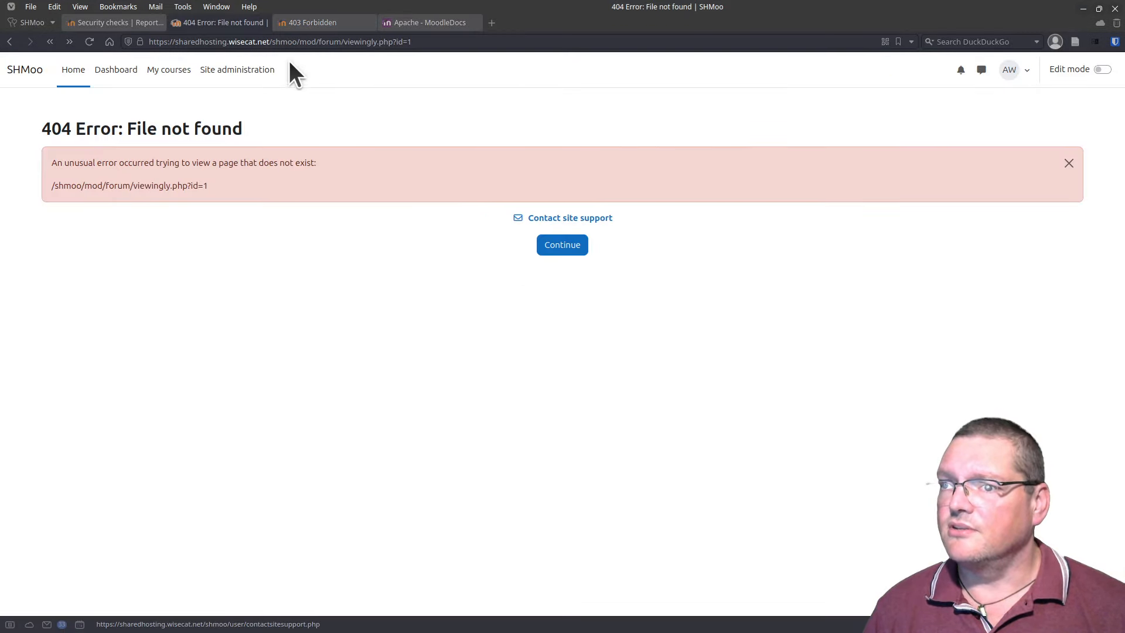
# Step: Review the public/private paths Details table showing vendor/ returning 404, then return to the full Security checks list
pyautogui.click(126, 22)
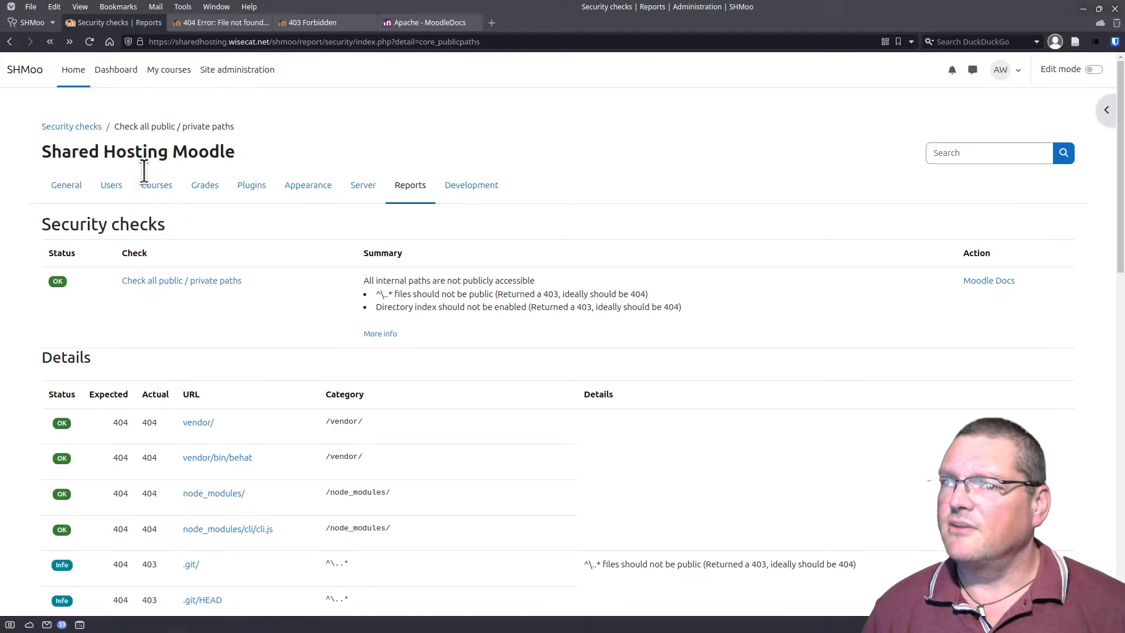
pyautogui.scroll(-5, 143, 226)
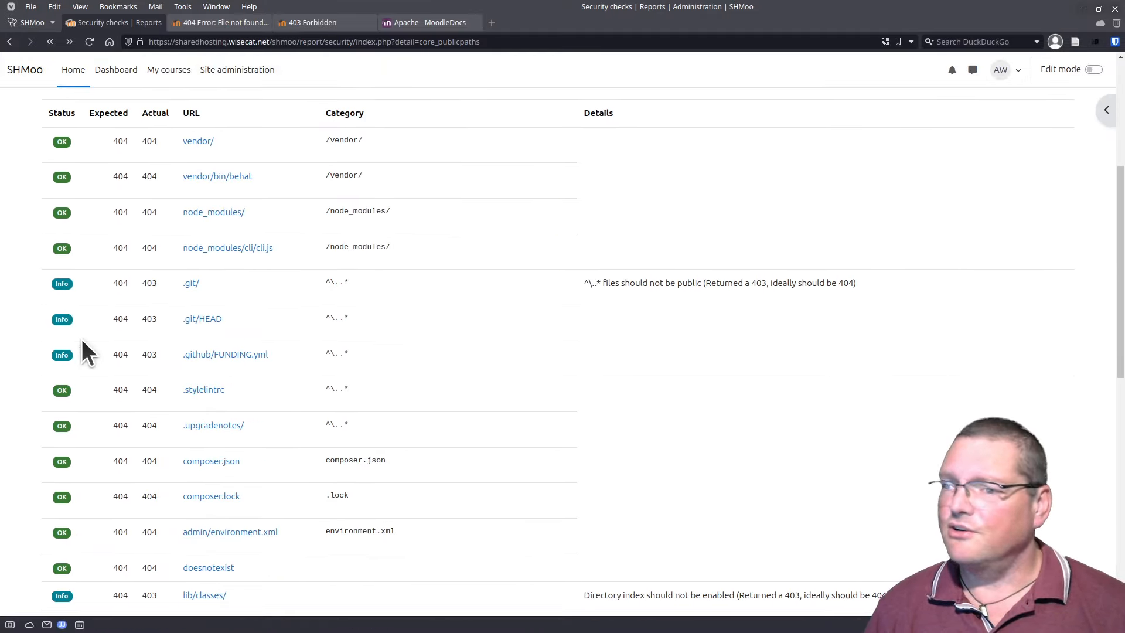
pyautogui.scroll(-3, 85, 351)
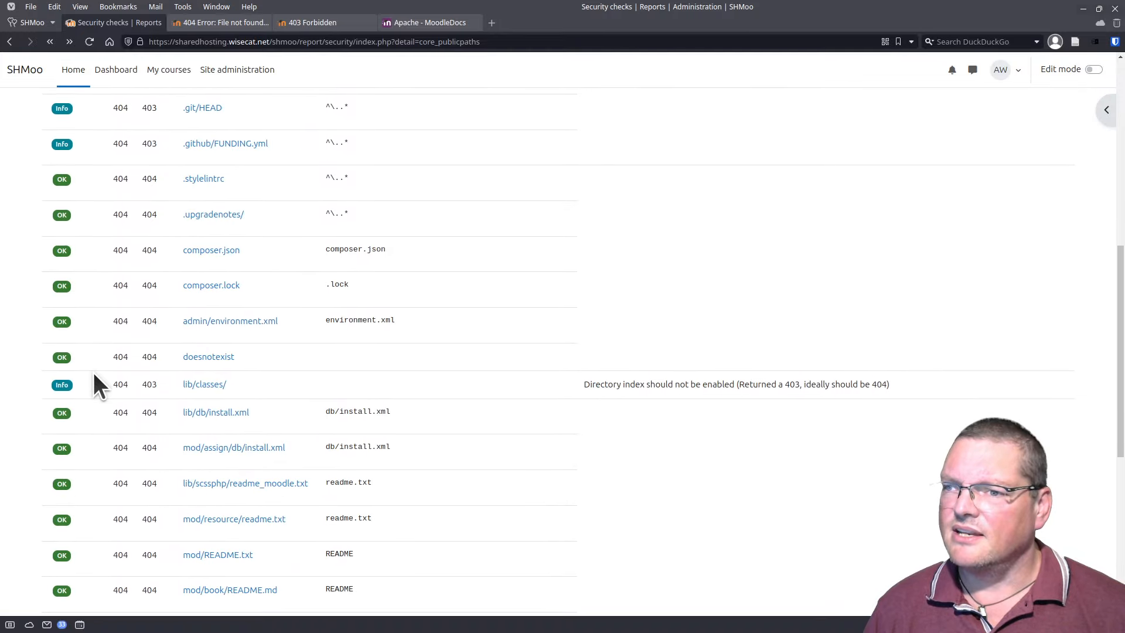
pyautogui.scroll(3, 93, 373)
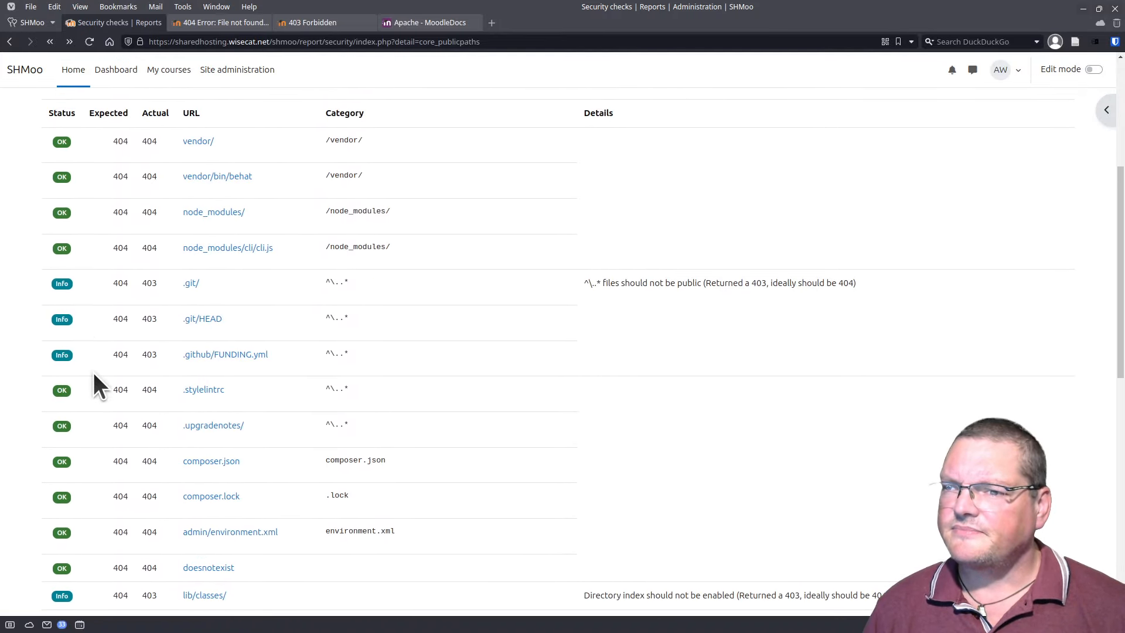
pyautogui.scroll(-4, 94, 373)
pyautogui.scroll(-5, 94, 373)
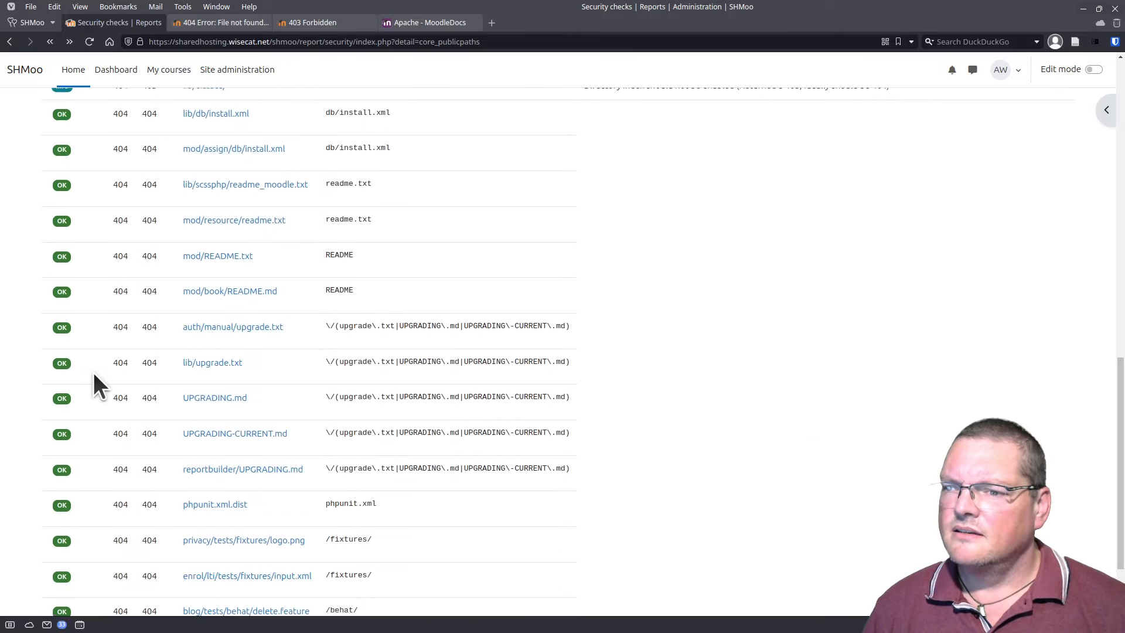
pyautogui.scroll(3, 94, 373)
pyautogui.scroll(4, 94, 371)
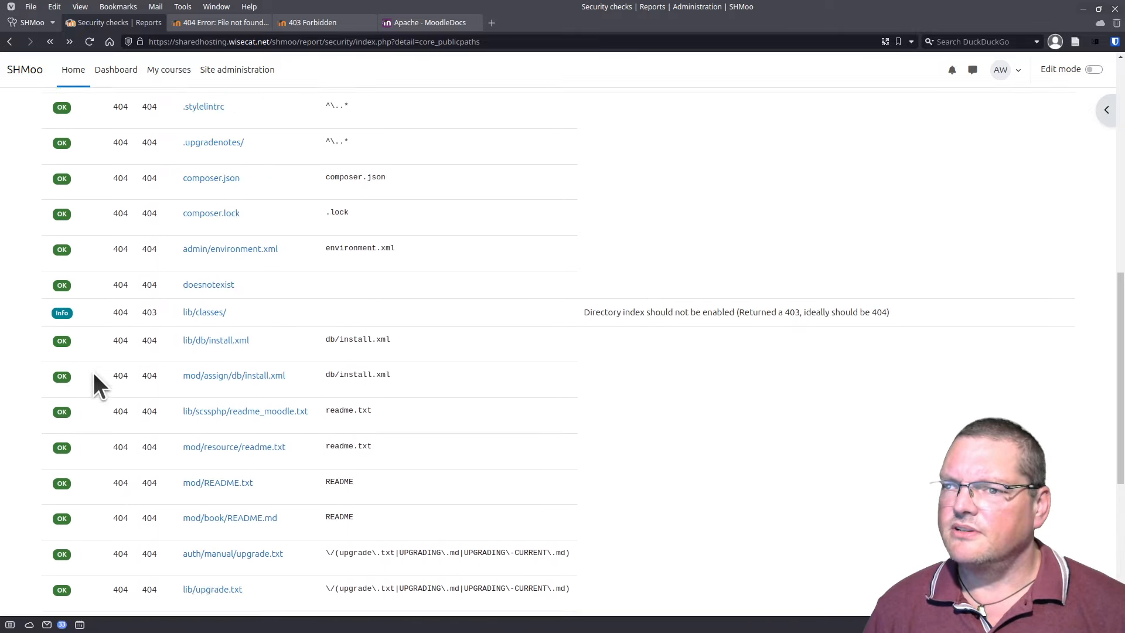
pyautogui.scroll(4, 293, 409)
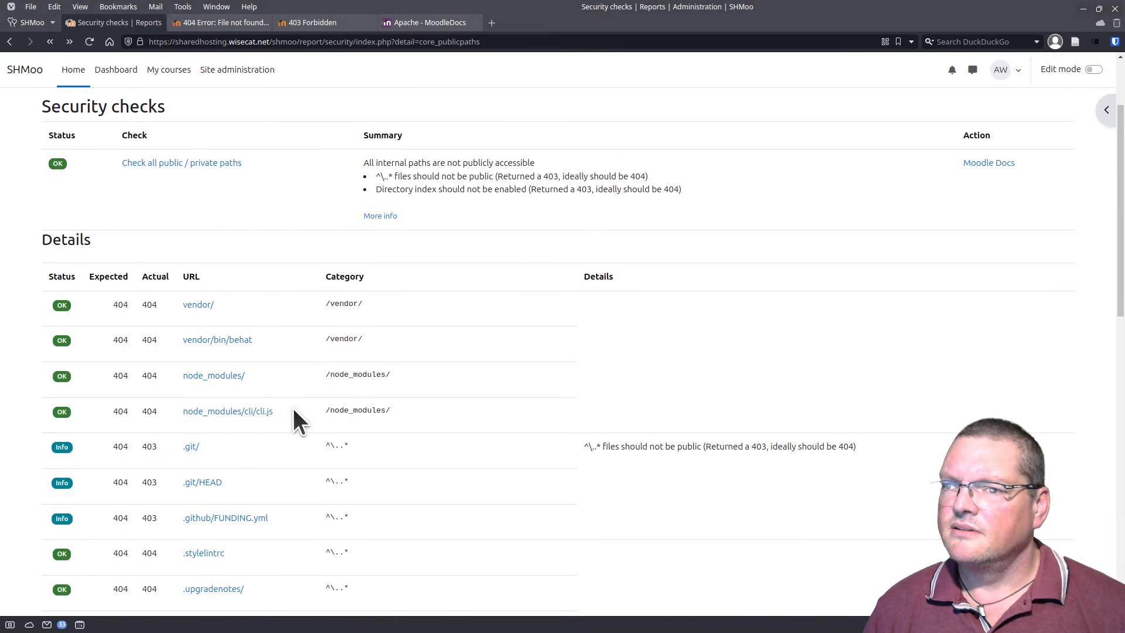
pyautogui.scroll(2, 294, 410)
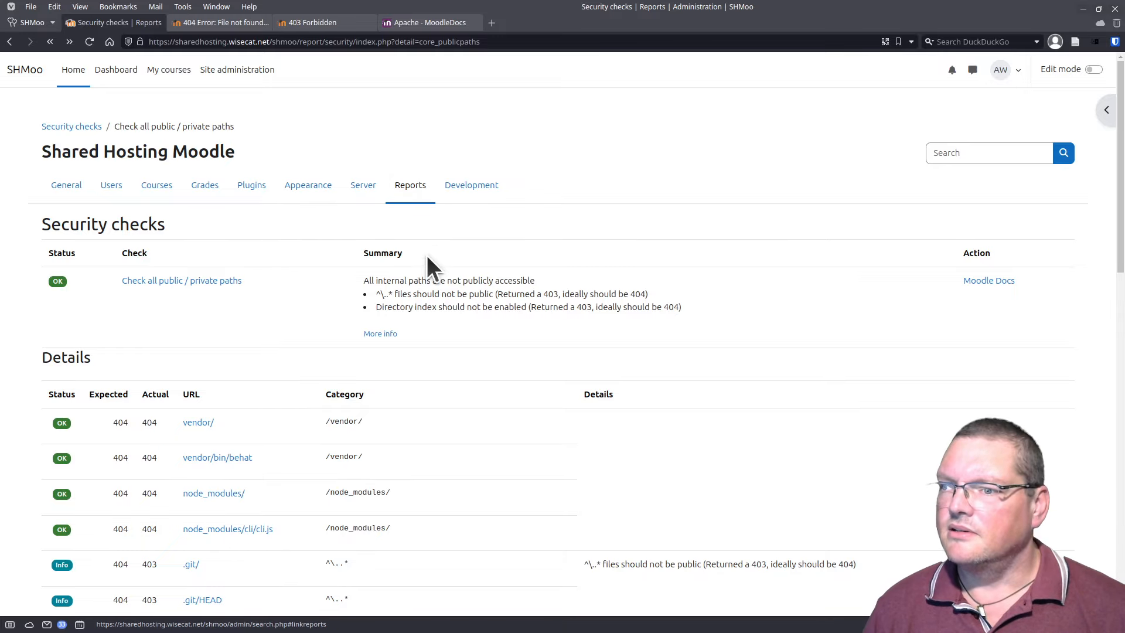
pyautogui.click(9, 42)
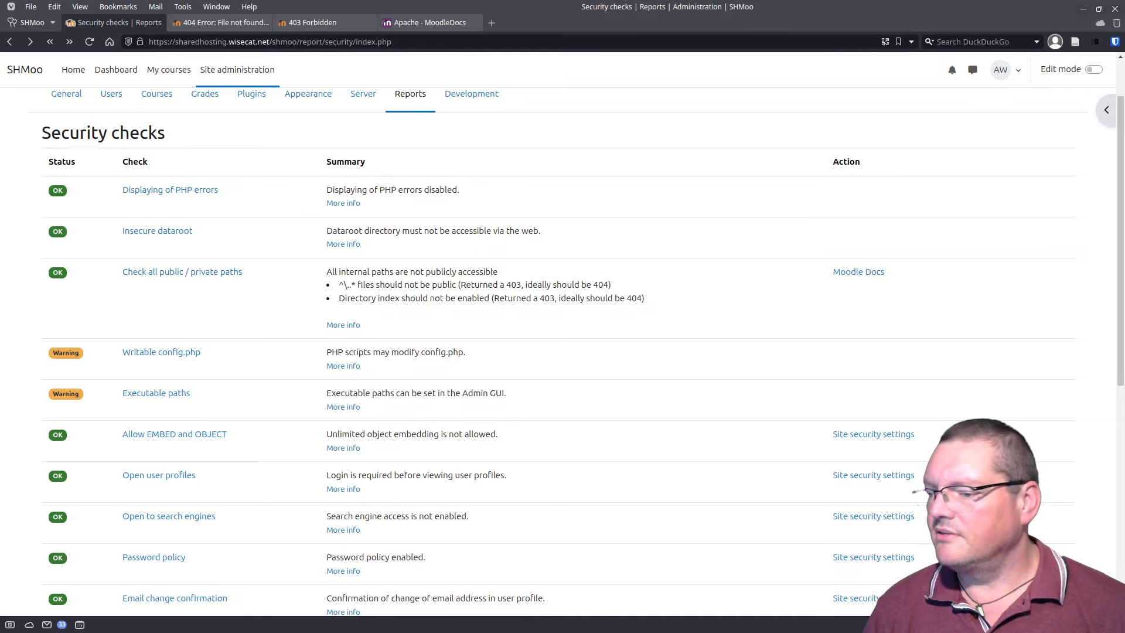
# Step: Go up from public into the moodle folder with cd .. and launch nano on 'config..'
pyautogui.moveTo(649, 632); pyautogui.dragTo(626, 97)
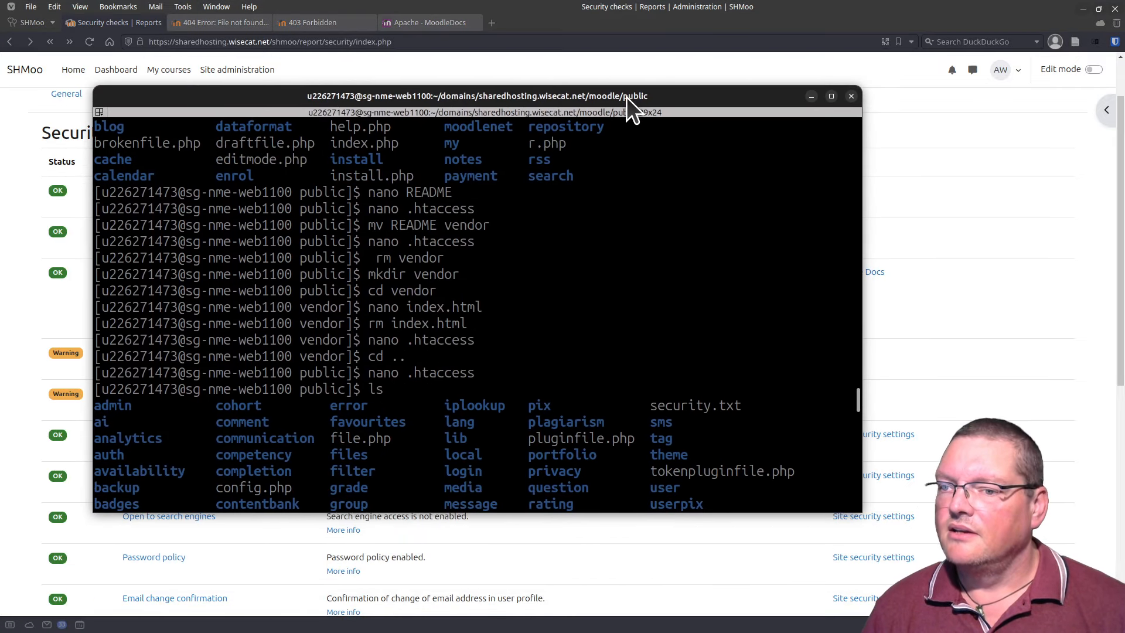
pyautogui.click(432, 372)
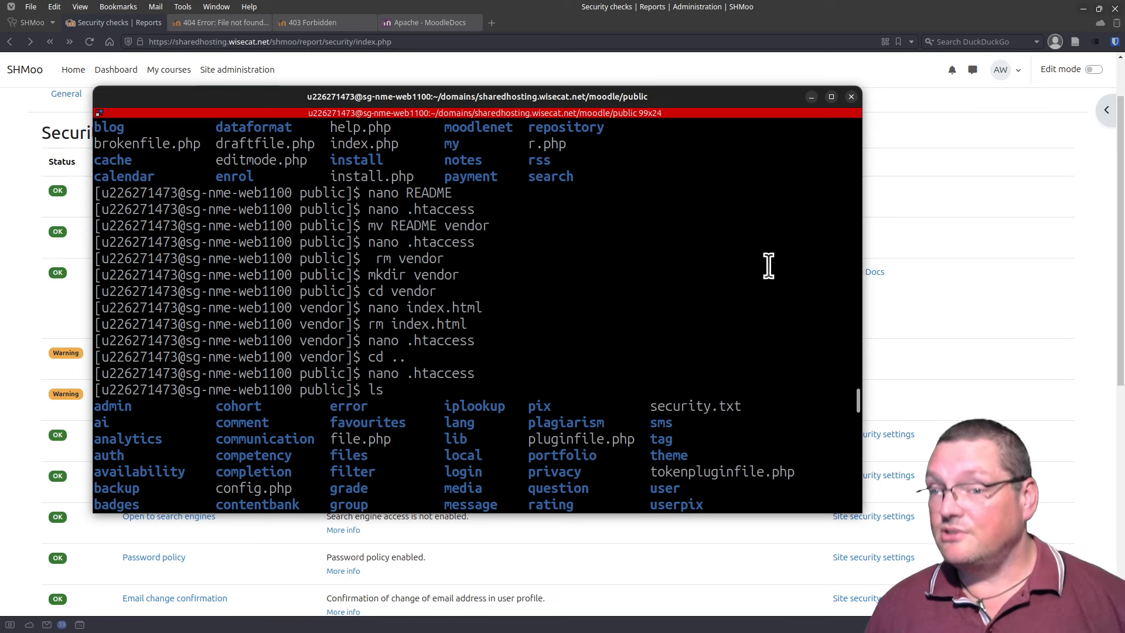
pyautogui.hotkey('shift', 'End')
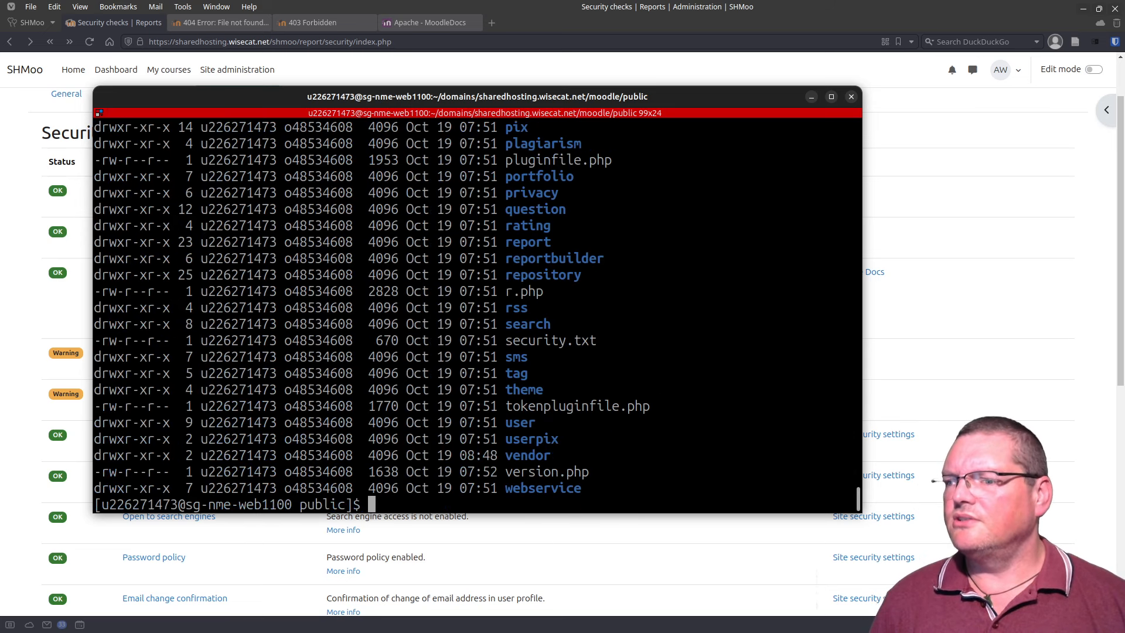
pyautogui.press('Up')
pyautogui.press('Up')
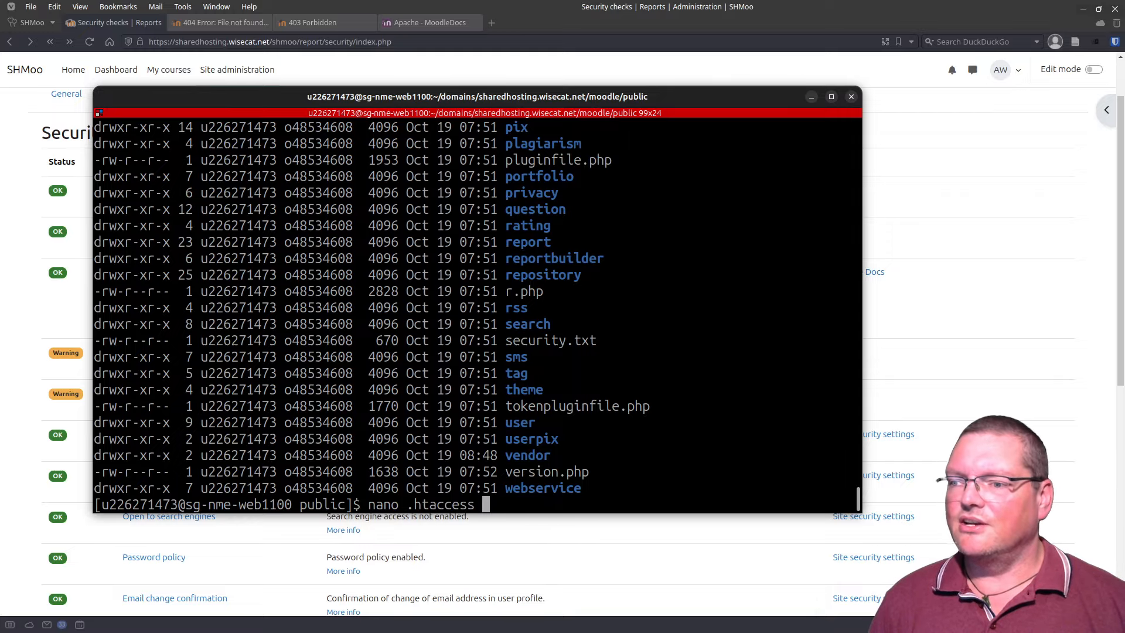
pyautogui.press('Up')
pyautogui.press('Down')
pyautogui.press('Down')
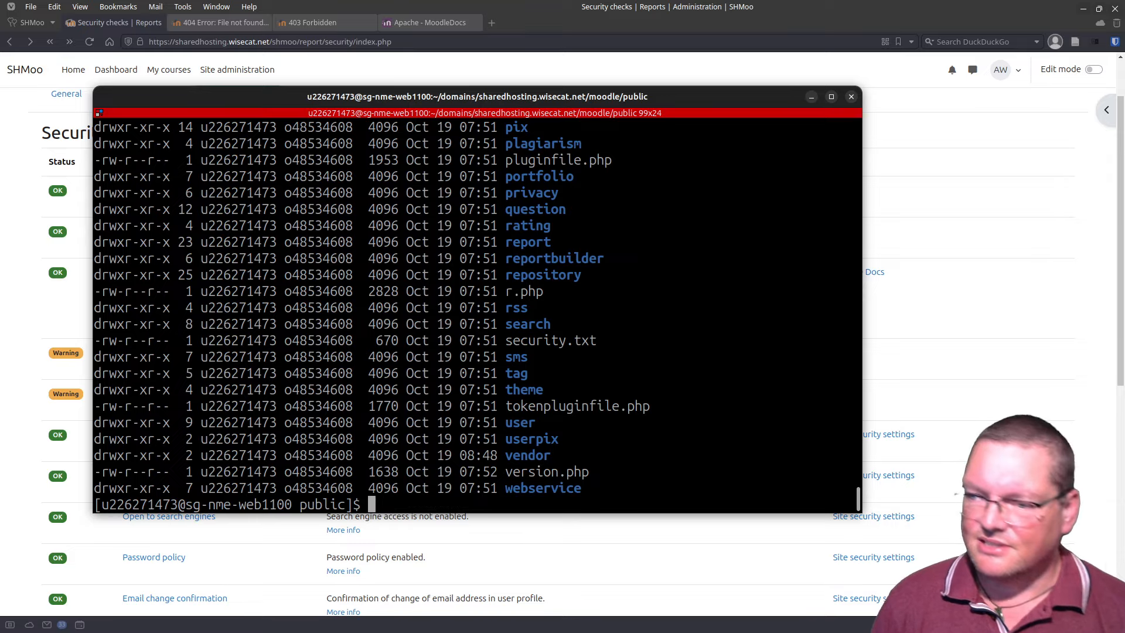
pyautogui.write('cd .')
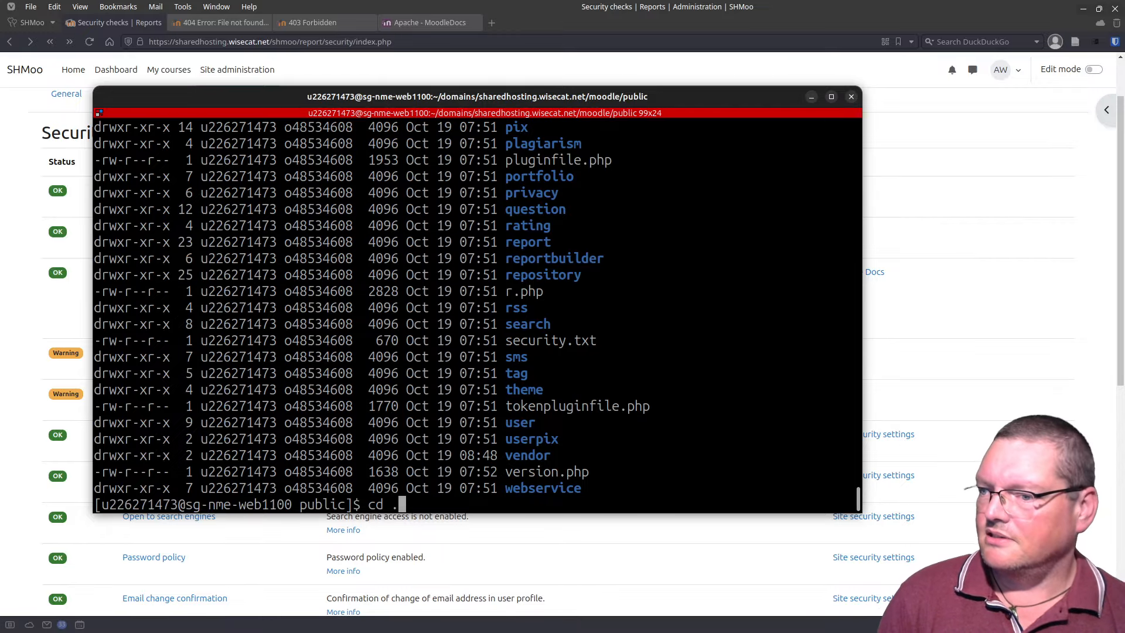
pyautogui.write('.')
pyautogui.press('Return')
pyautogui.write('nano con')
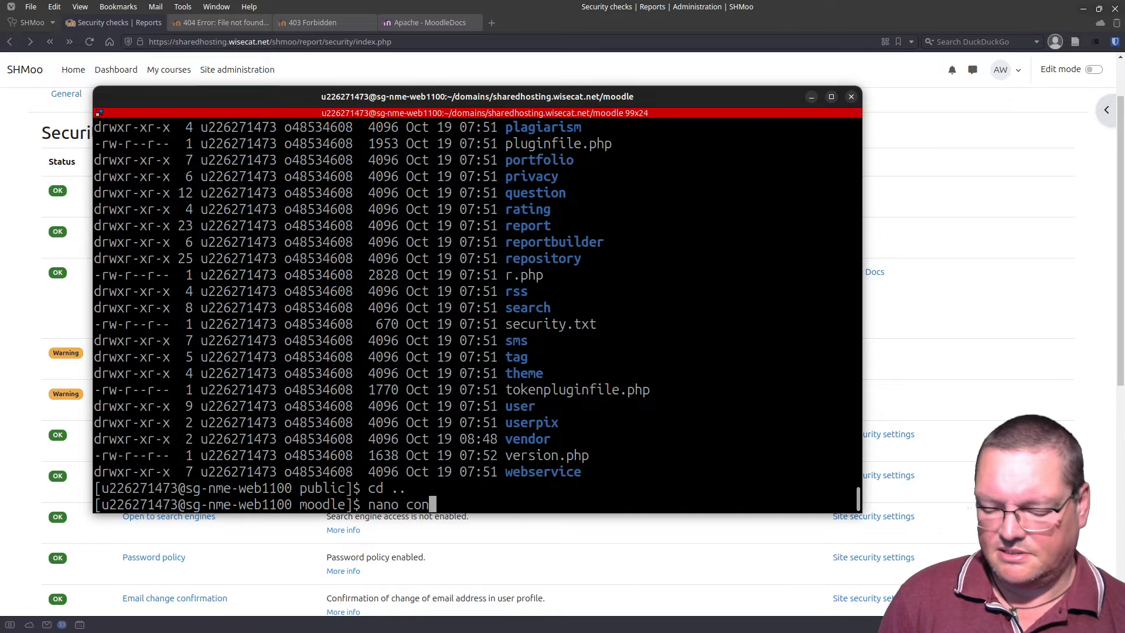
pyautogui.write('fig..')
pyautogui.press('Return')
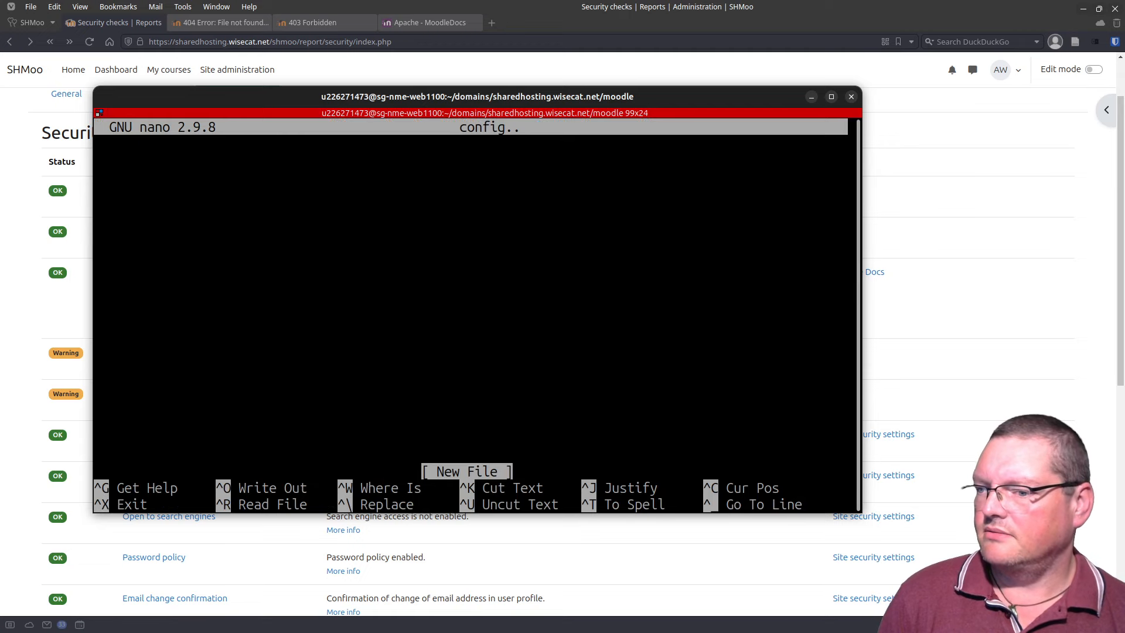
# Step: Discard the empty 'config..' file and reopen nano on the correct config.php
pyautogui.hotkey('ctrl', 'x')
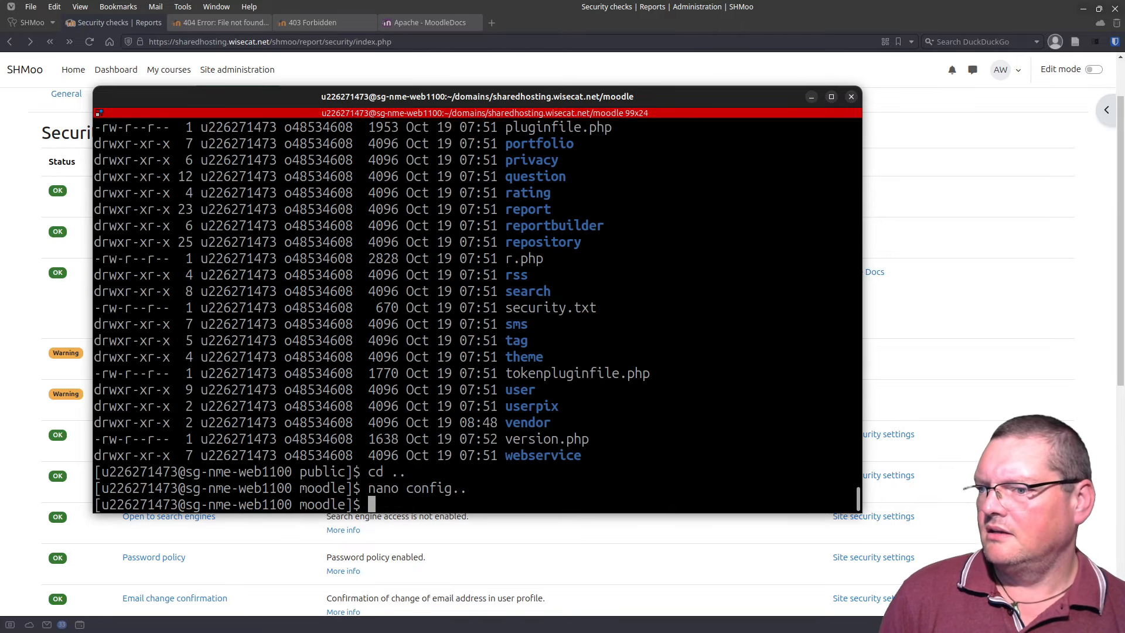
pyautogui.press('Up')
pyautogui.press('BackSpace')
pyautogui.press('BackSpace')
pyautogui.write('php')
pyautogui.press('Return')
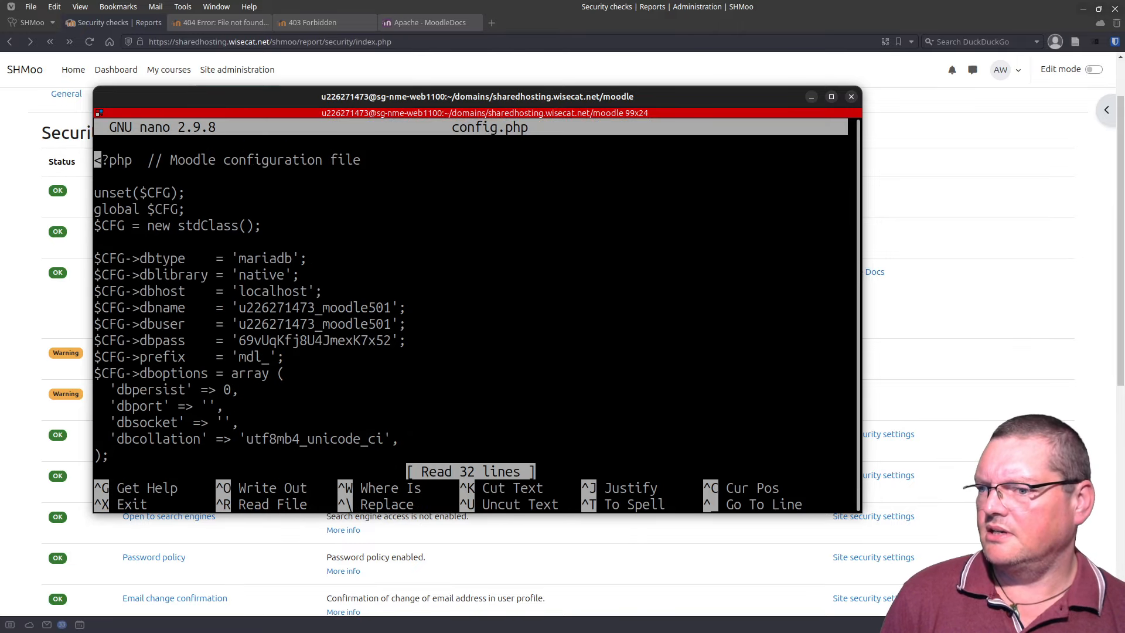
# Step: Paste $CFG->preventexecpath = true; on a new line above require_once
pyautogui.press('pagedown')
pyautogui.press('pagedown')
pyautogui.press('Up')
pyautogui.press('Up')
pyautogui.press('Up')
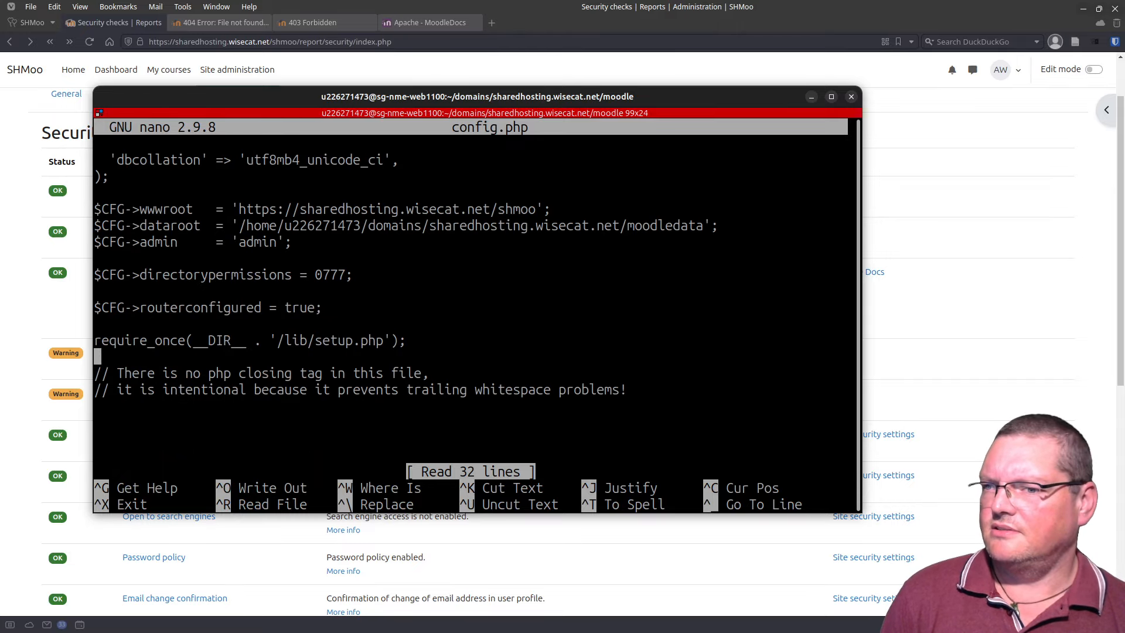
pyautogui.press('Up')
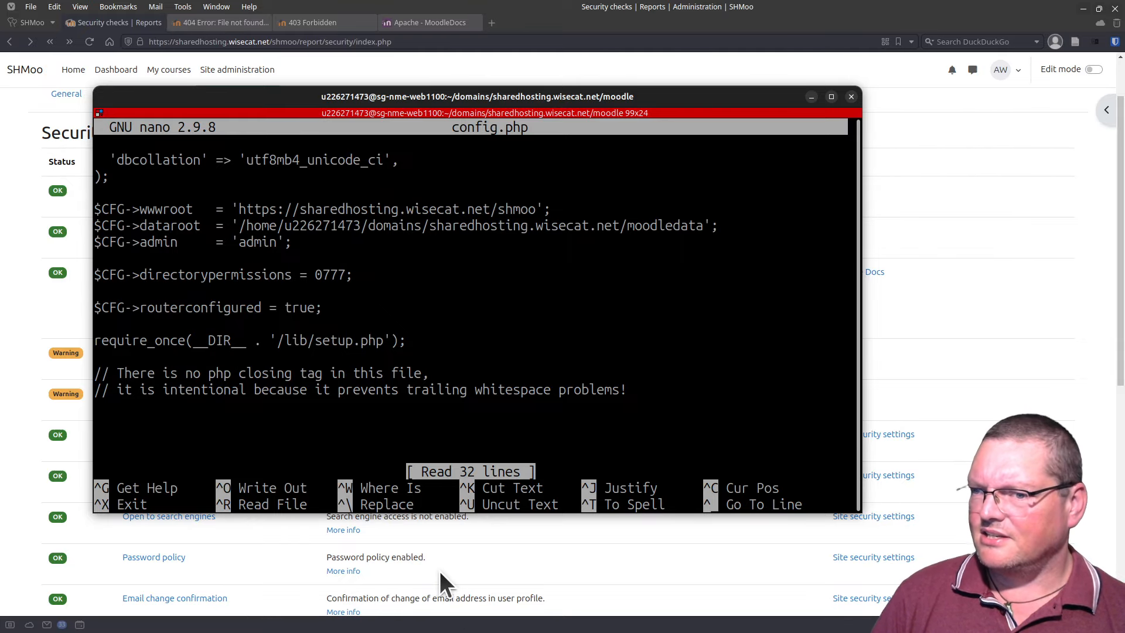
pyautogui.press('Return')
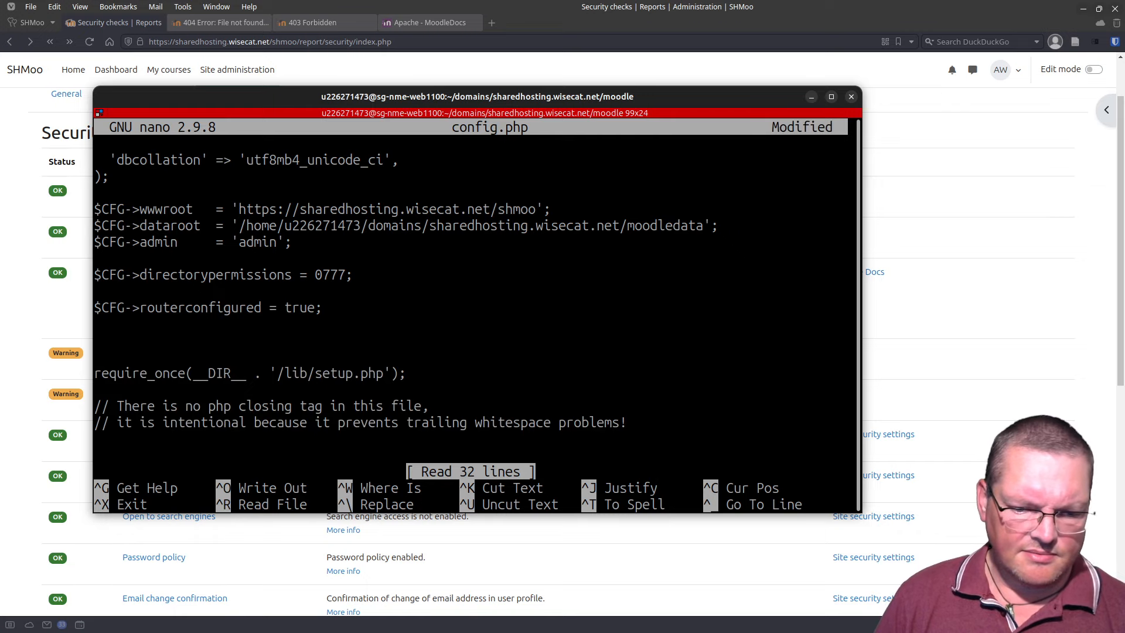
pyautogui.hotkey('alt', 'Tab')
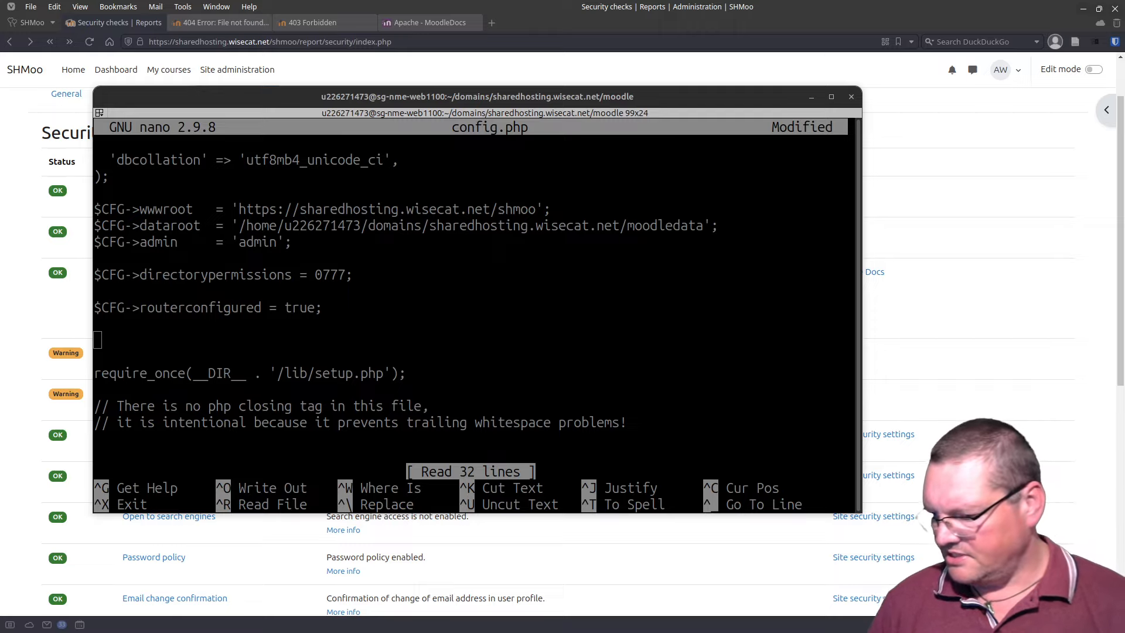
pyautogui.click(186, 339)
pyautogui.hotkey('ctrl', 'shift', 'v')
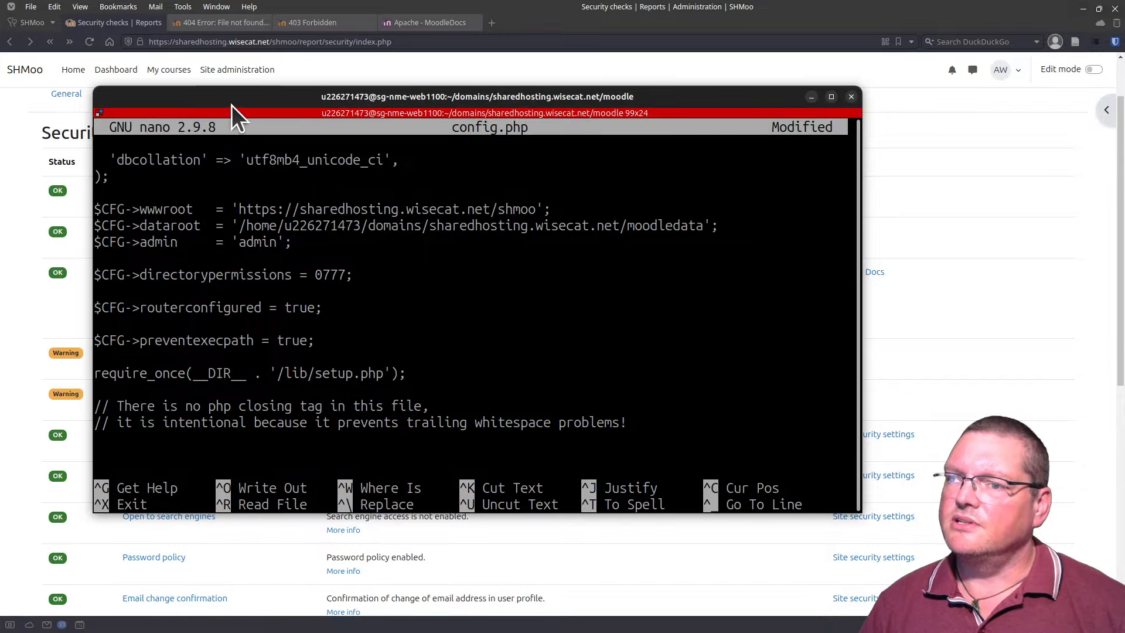
# Step: Save config.php and reload Security checks so Executable paths shows OK
pyautogui.moveTo(231, 106); pyautogui.dragTo(520, 143)
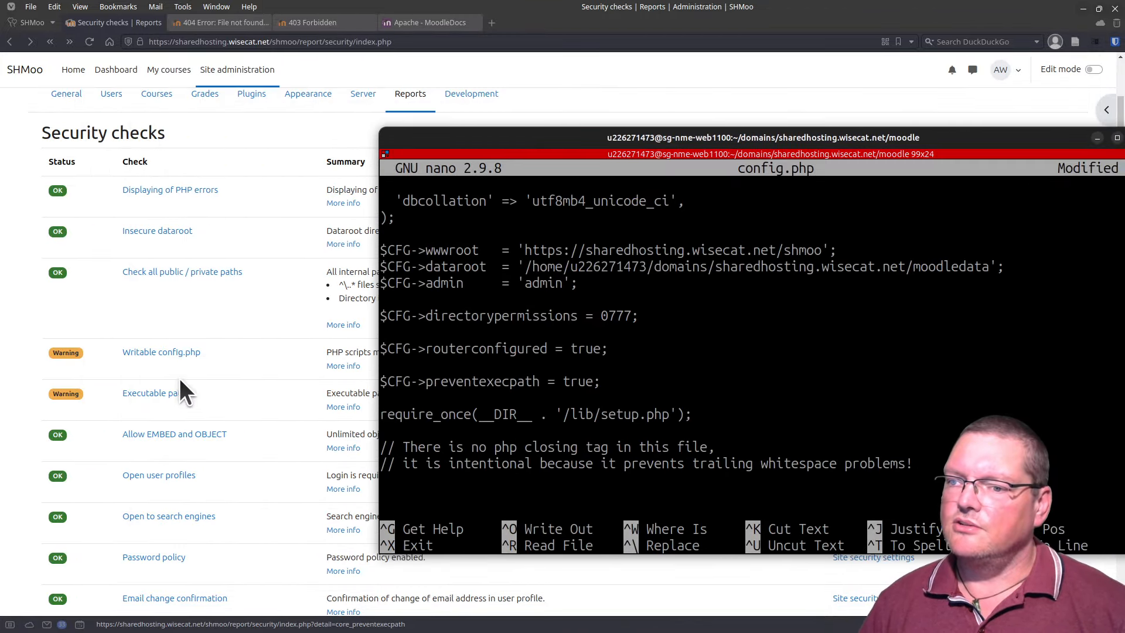
pyautogui.moveTo(649, 137); pyautogui.dragTo(424, 94)
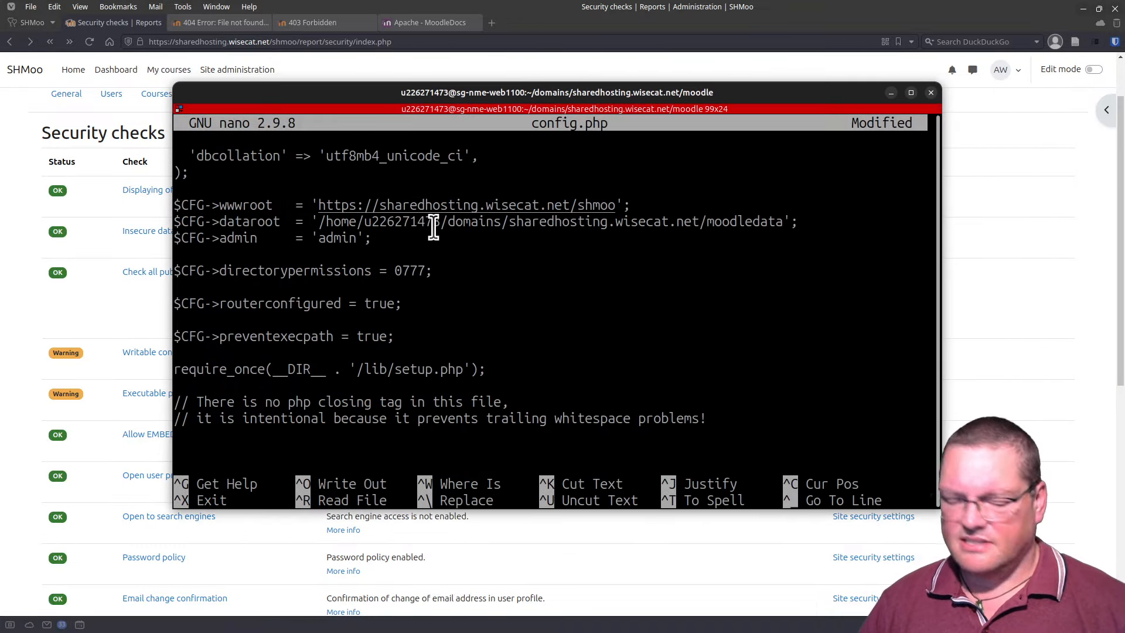
pyautogui.hotkey('ctrl', 'o')
pyautogui.press('Return')
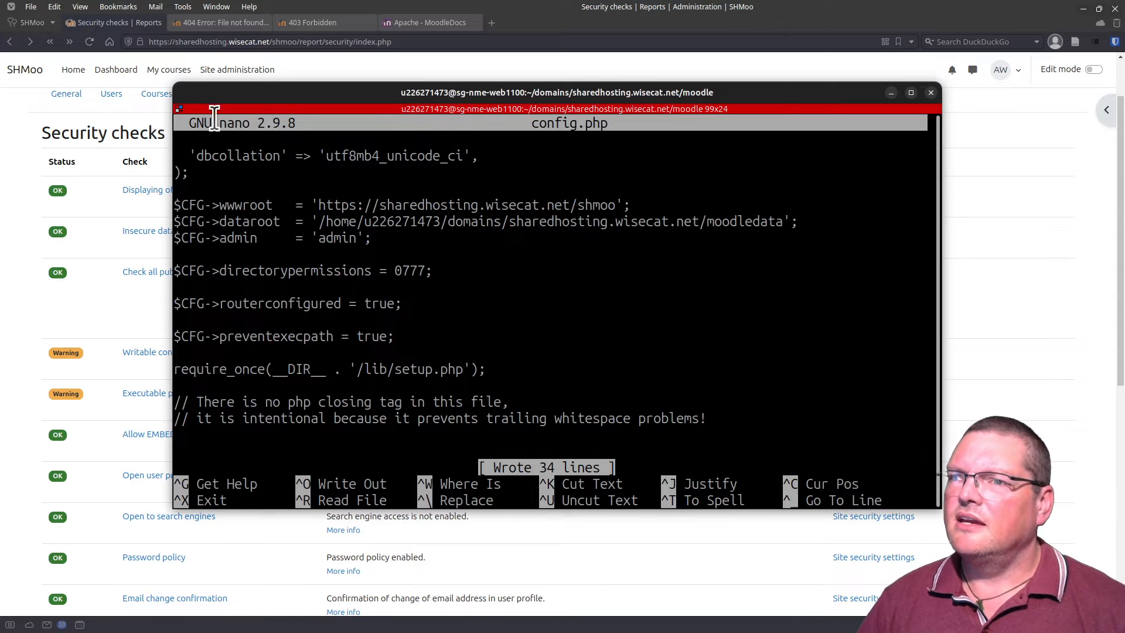
pyautogui.click(91, 43)
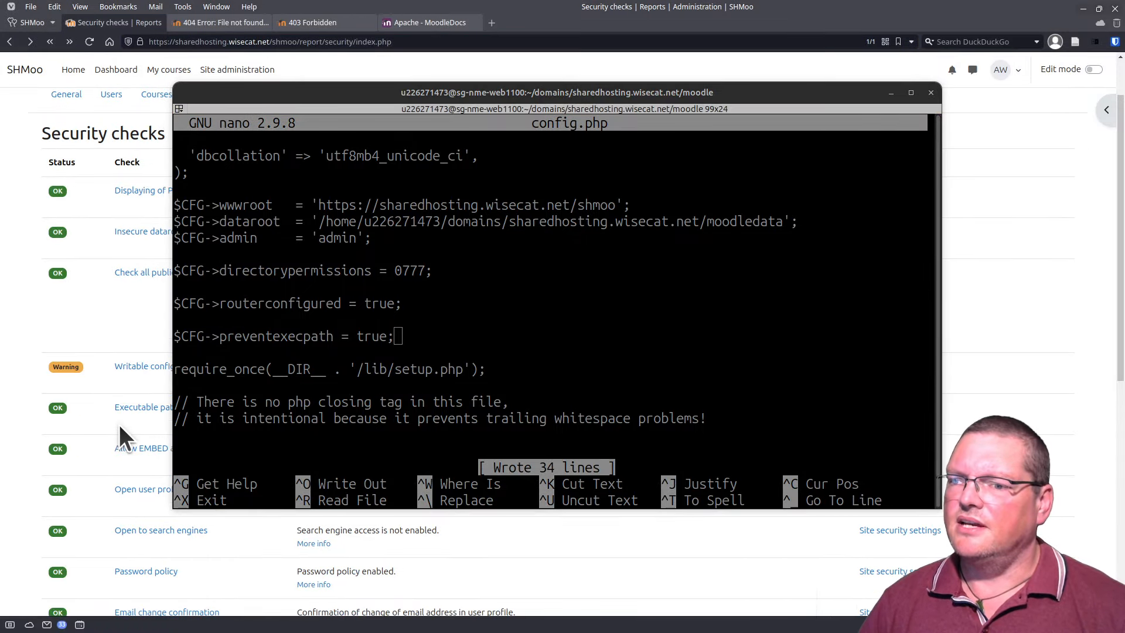
# Step: Exit nano and set config.php permissions to 440 with chmod 440 config.php
pyautogui.click(549, 306)
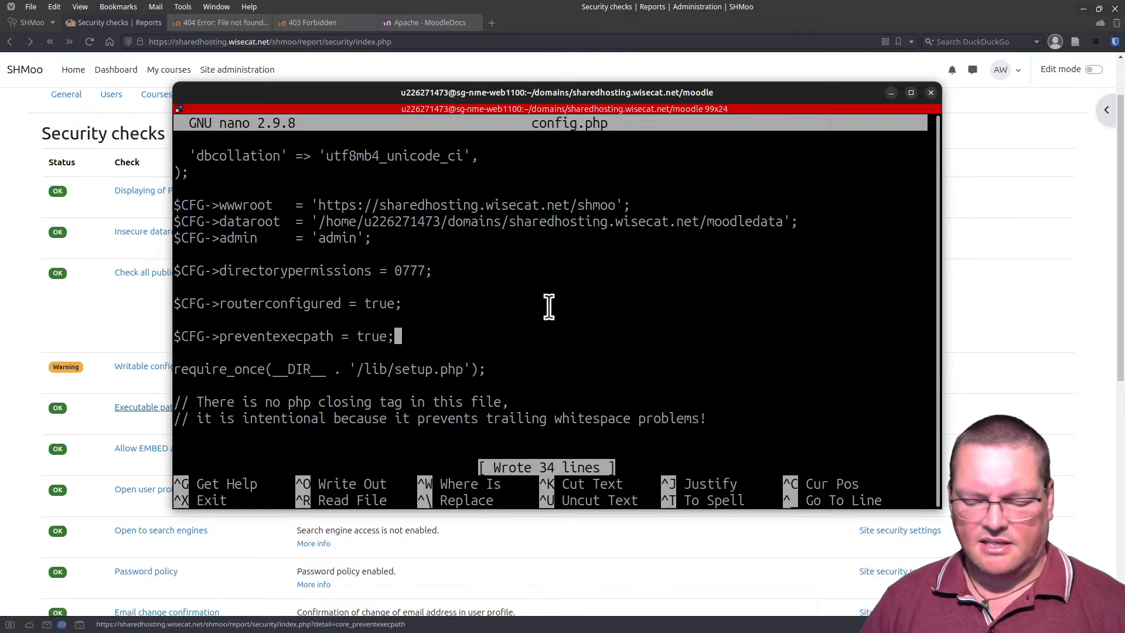
pyautogui.hotkey('ctrl', 'x')
pyautogui.press('Up')
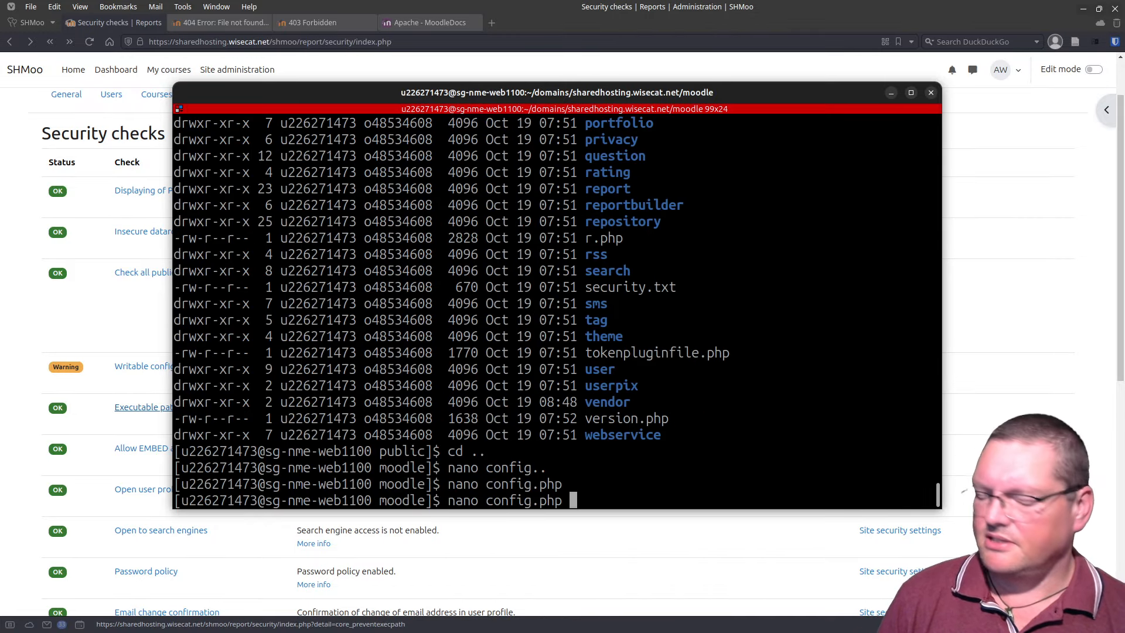
pyautogui.hotkey('ctrl', 'u')
pyautogui.write('chm')
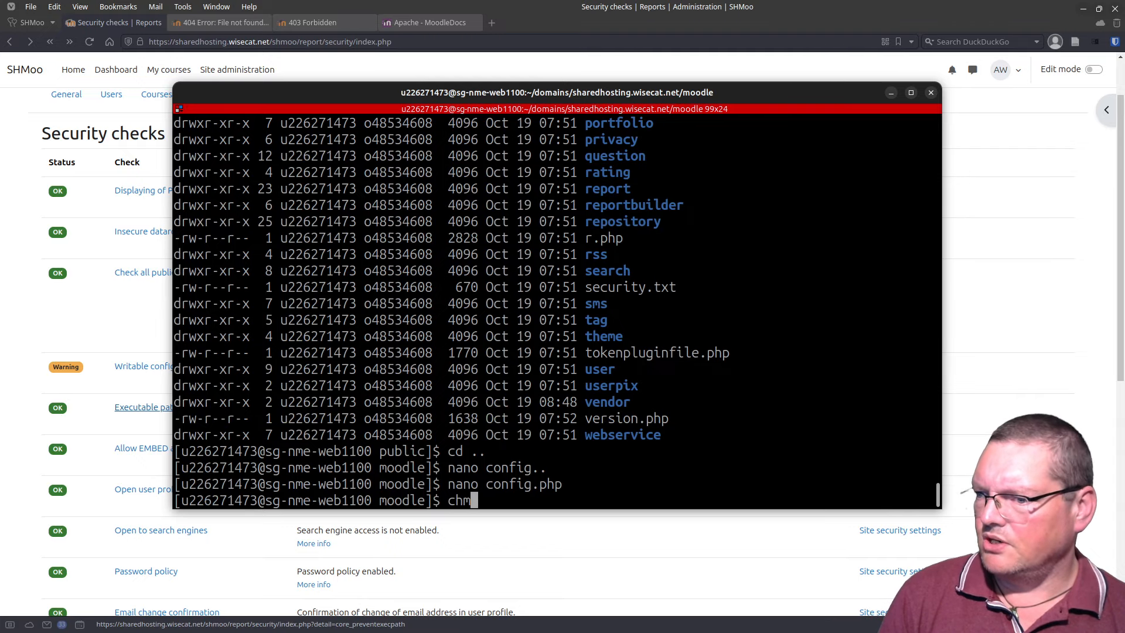
pyautogui.write('od ')
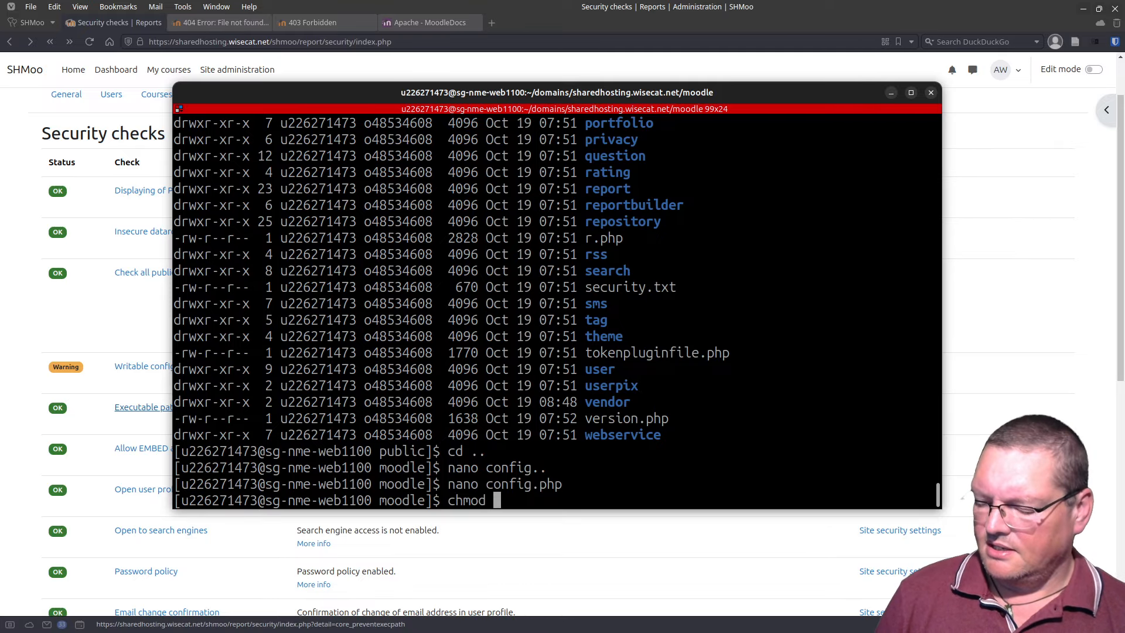
pyautogui.write('44')
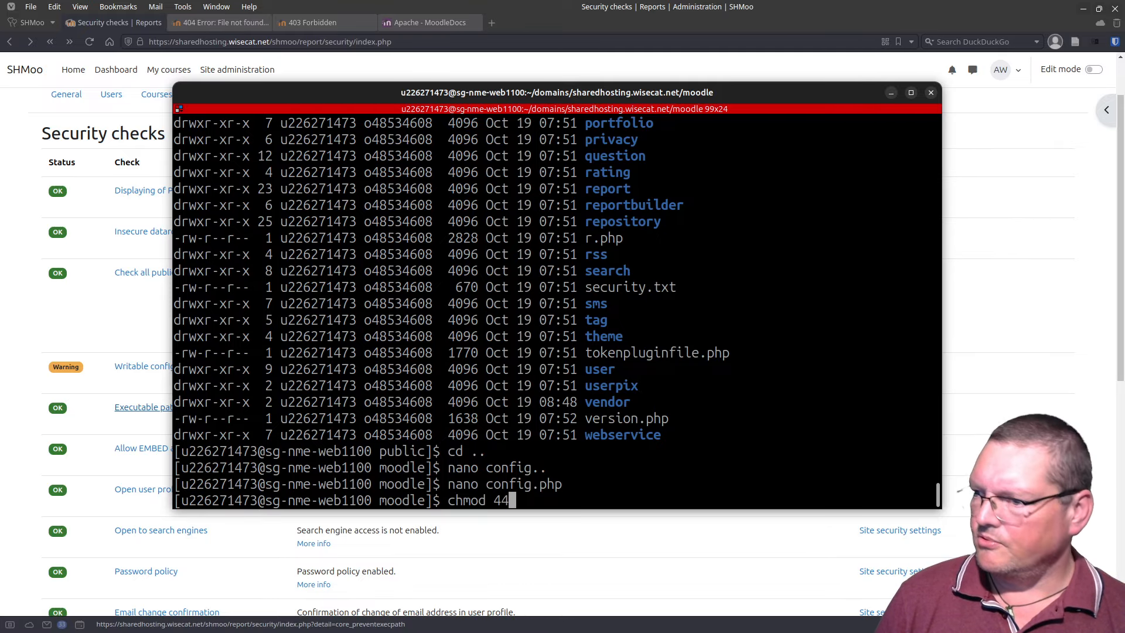
pyautogui.write('0 cpm')
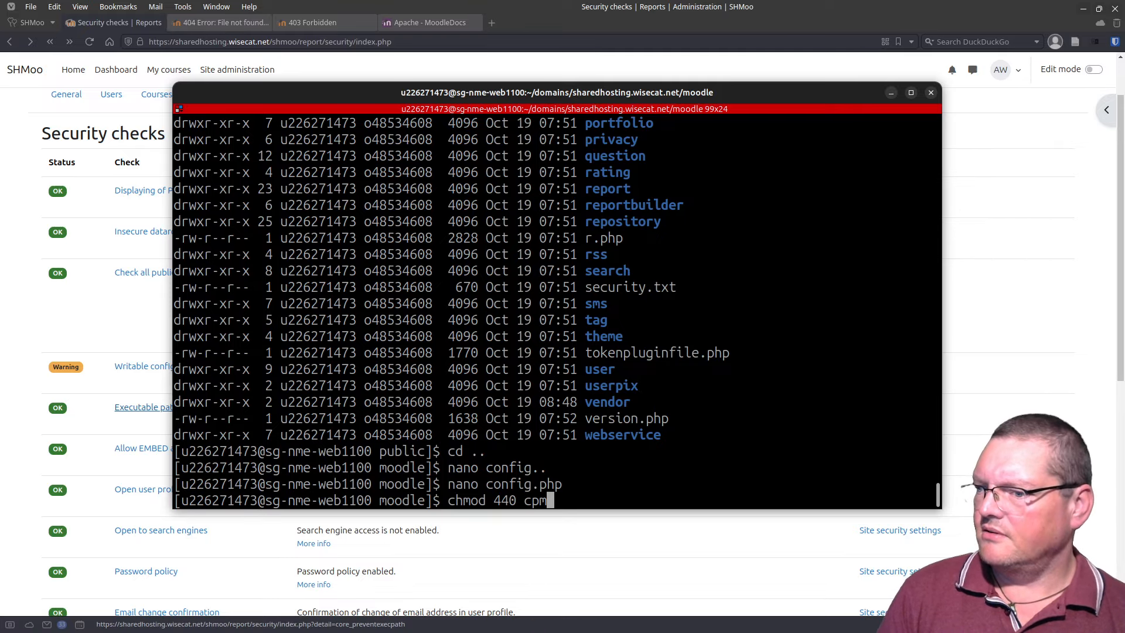
pyautogui.press('BackSpace')
pyautogui.press('BackSpace')
pyautogui.write('o')
pyautogui.write('nfig.php')
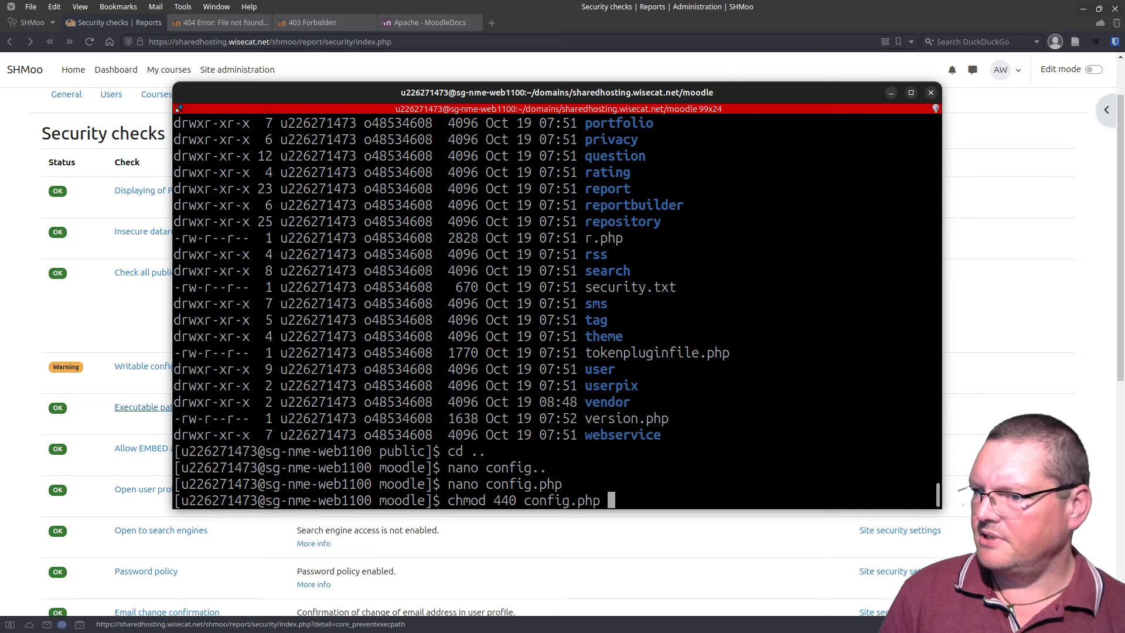
pyautogui.press('Return')
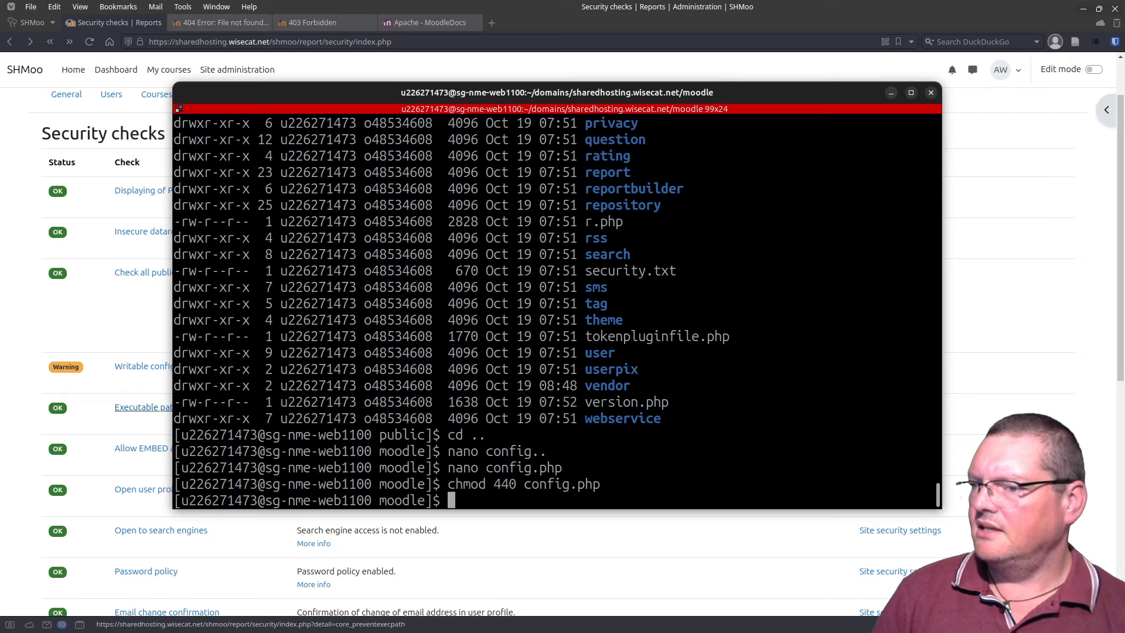
pyautogui.click(87, 43)
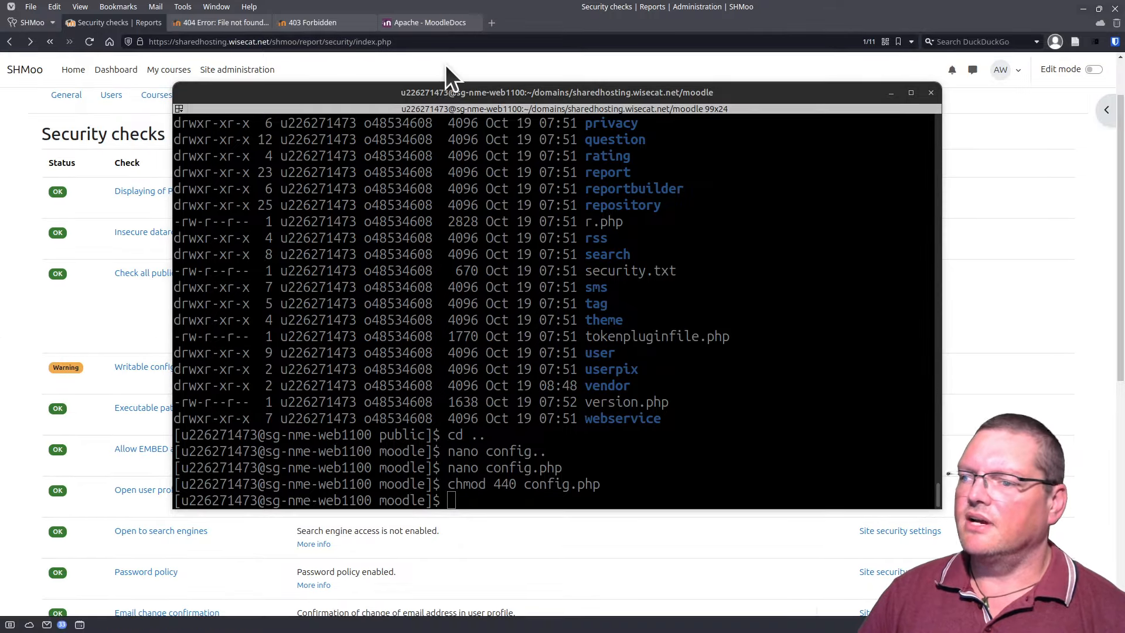
# Step: Verify with ls -la that config.php now shows -r--r-----
pyautogui.click(507, 414)
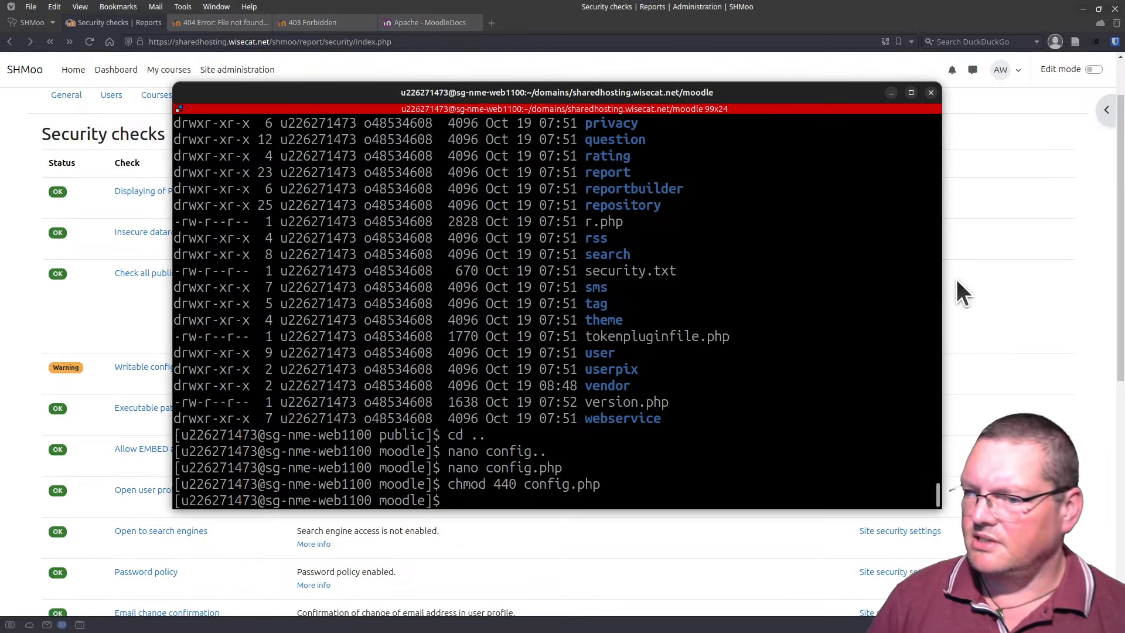
pyautogui.write('ls -la')
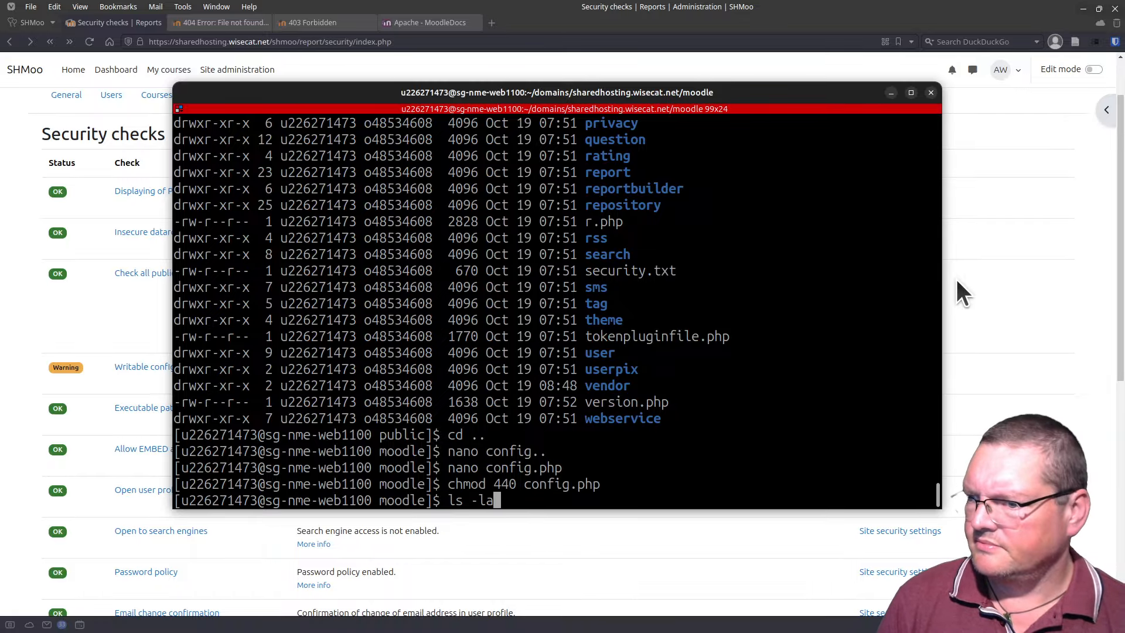
pyautogui.press('Return')
pyautogui.scroll(20, 525, 259)
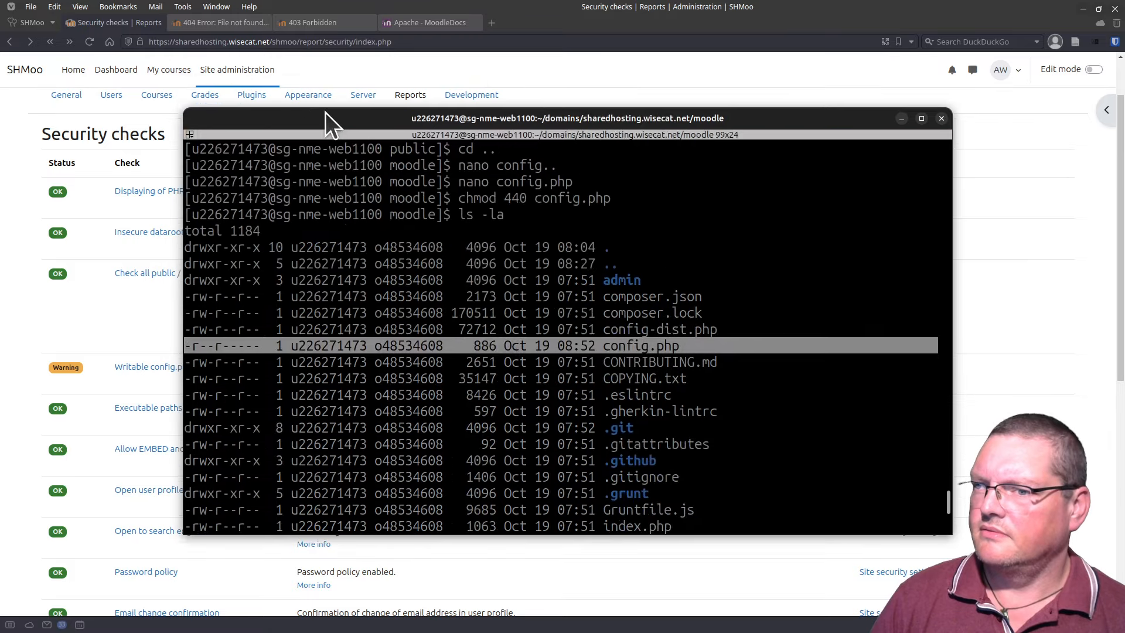
pyautogui.hotkey('alt', 'Tab')
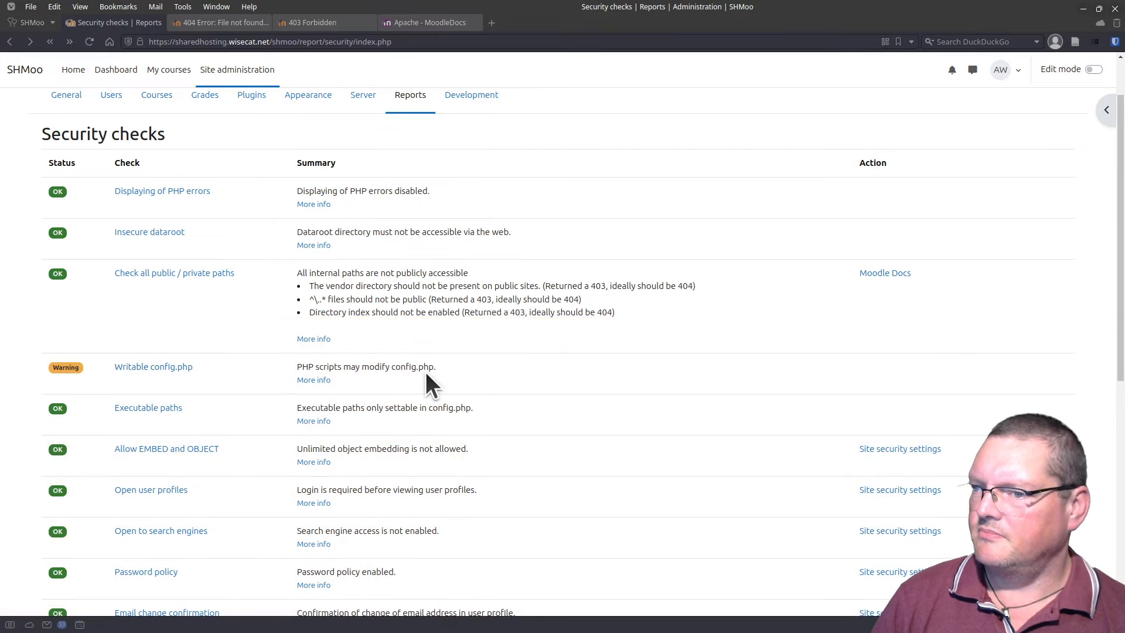
# Step: Check the Writable config.php warning details, then run Purge all caches under Development
pyautogui.click(89, 43)
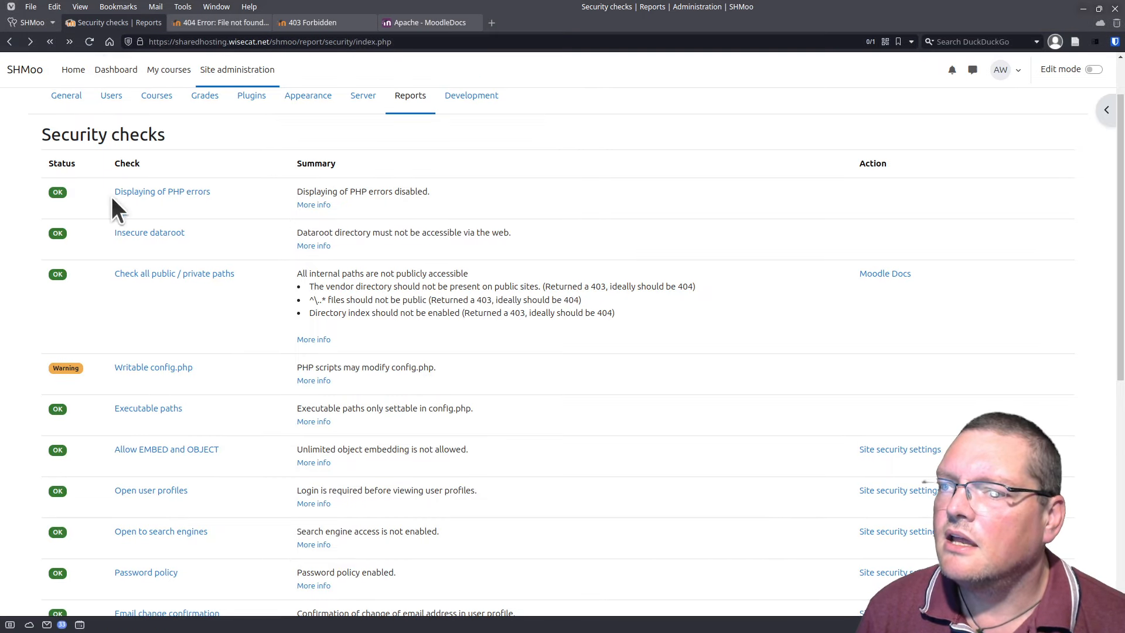
pyautogui.click(157, 369)
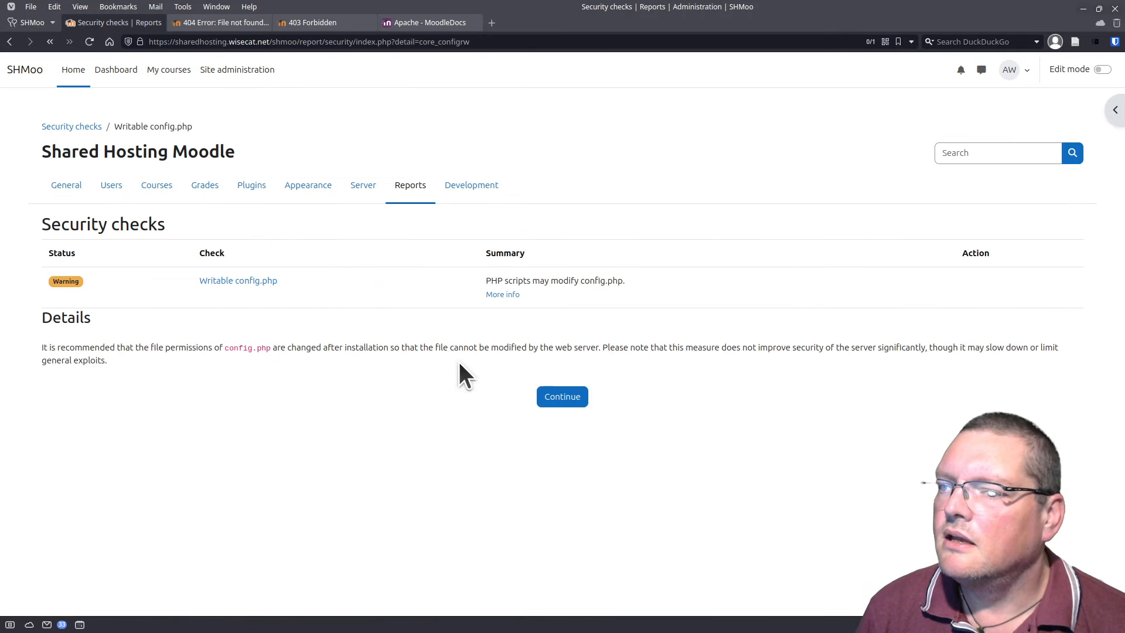
pyautogui.click(472, 185)
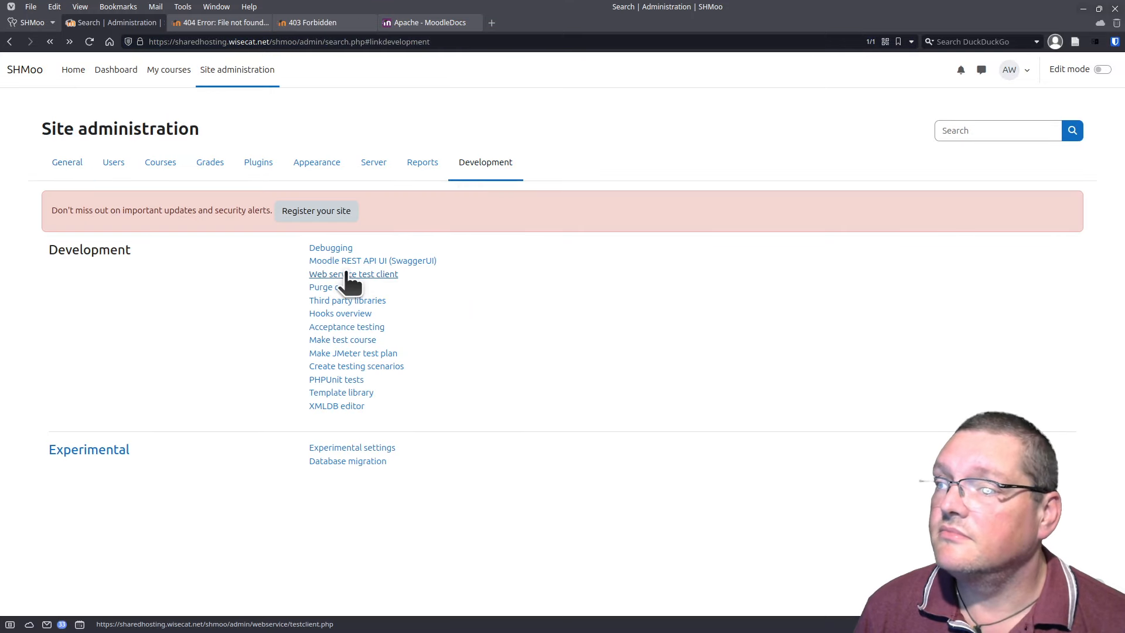
pyautogui.click(332, 288)
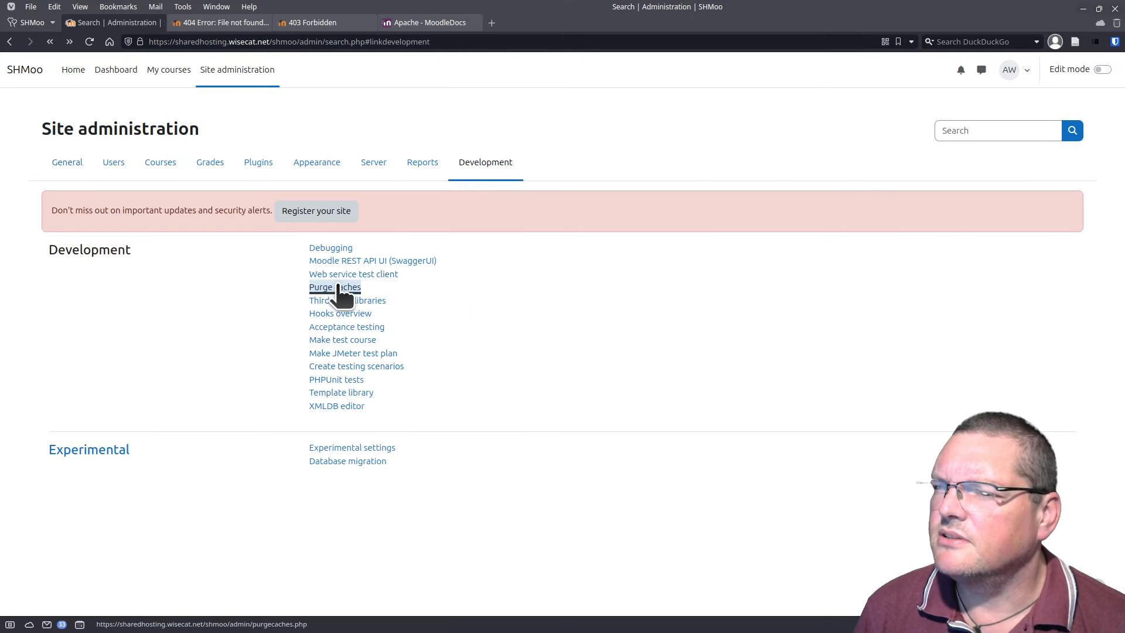
pyautogui.click(331, 277)
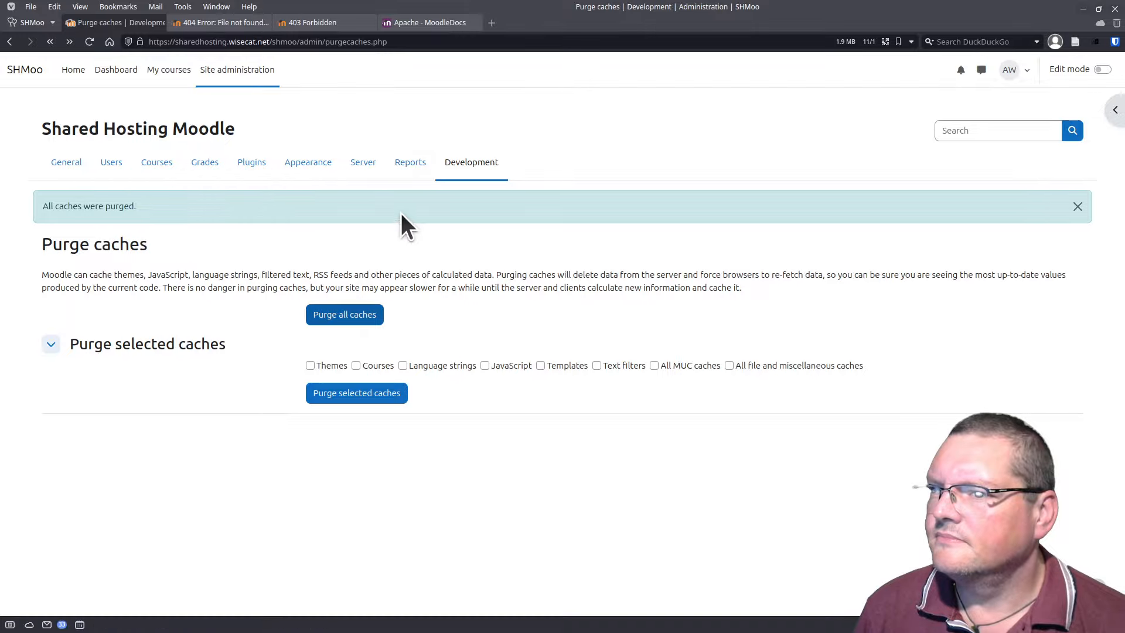
pyautogui.click(410, 169)
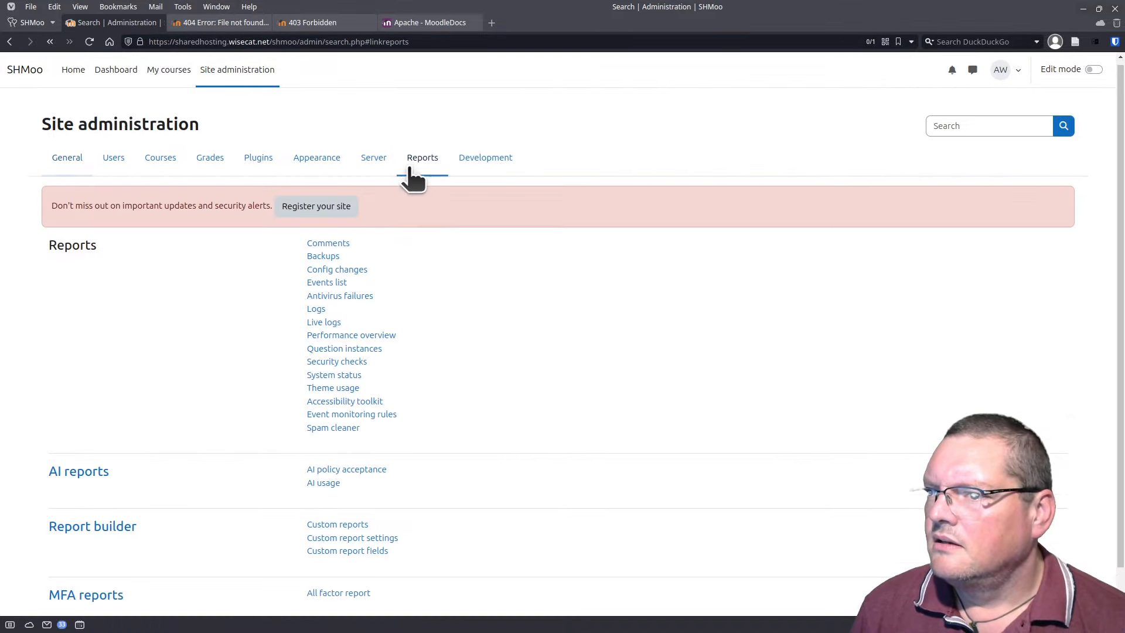
# Step: Open the Writable config.php detail page from Security checks, with the terminal listing in front
pyautogui.click(347, 317)
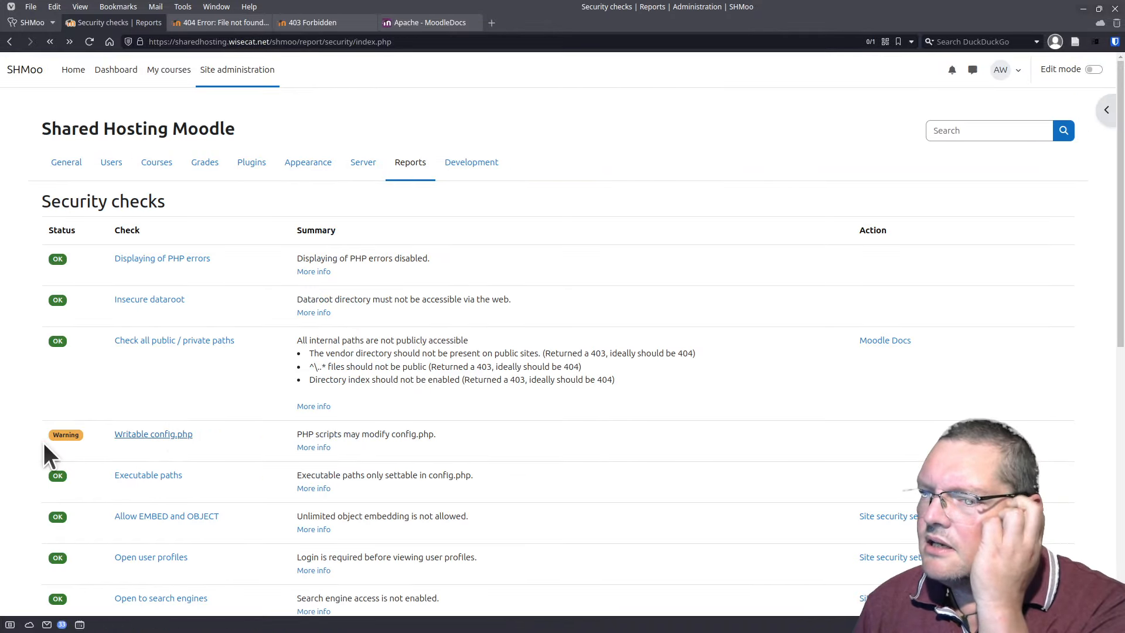
pyautogui.click(152, 437)
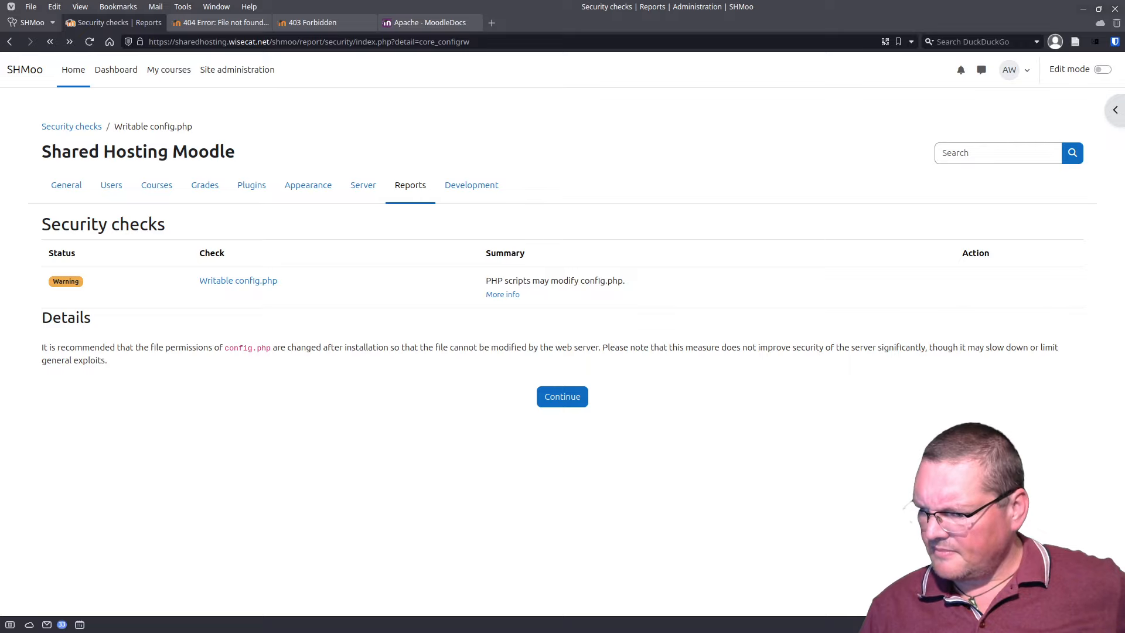
pyautogui.moveTo(667, 632); pyautogui.dragTo(667, 104)
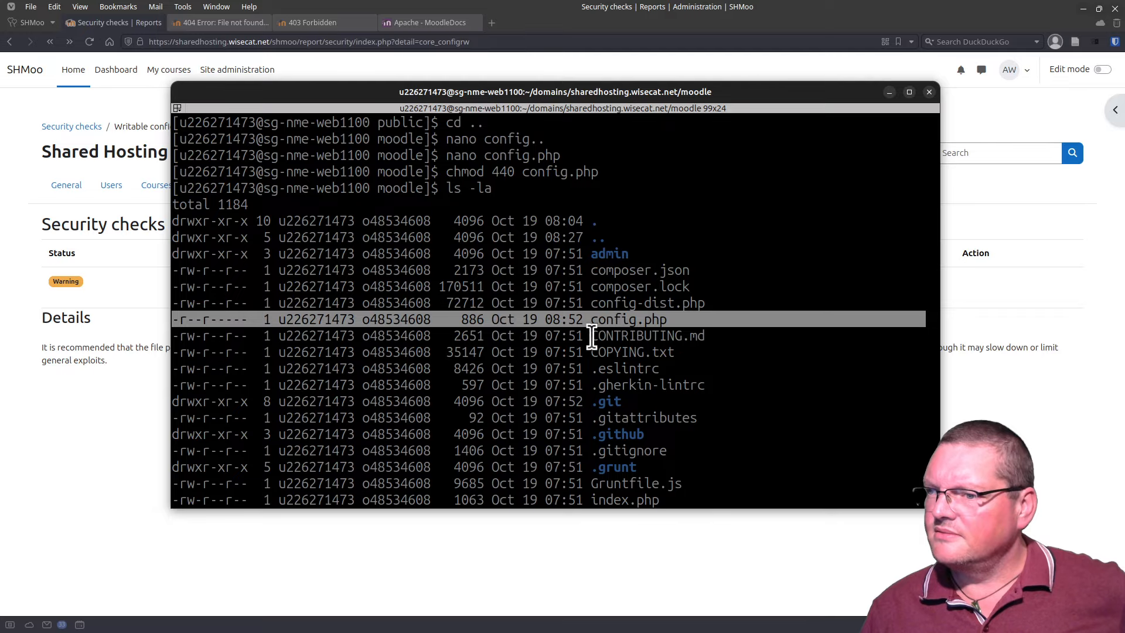
# Step: Strip all permissions from config.php with chmod 000 and reload the Moodle check page
pyautogui.scroll(-6, 375, 415)
pyautogui.write('chmod 440 config.php')
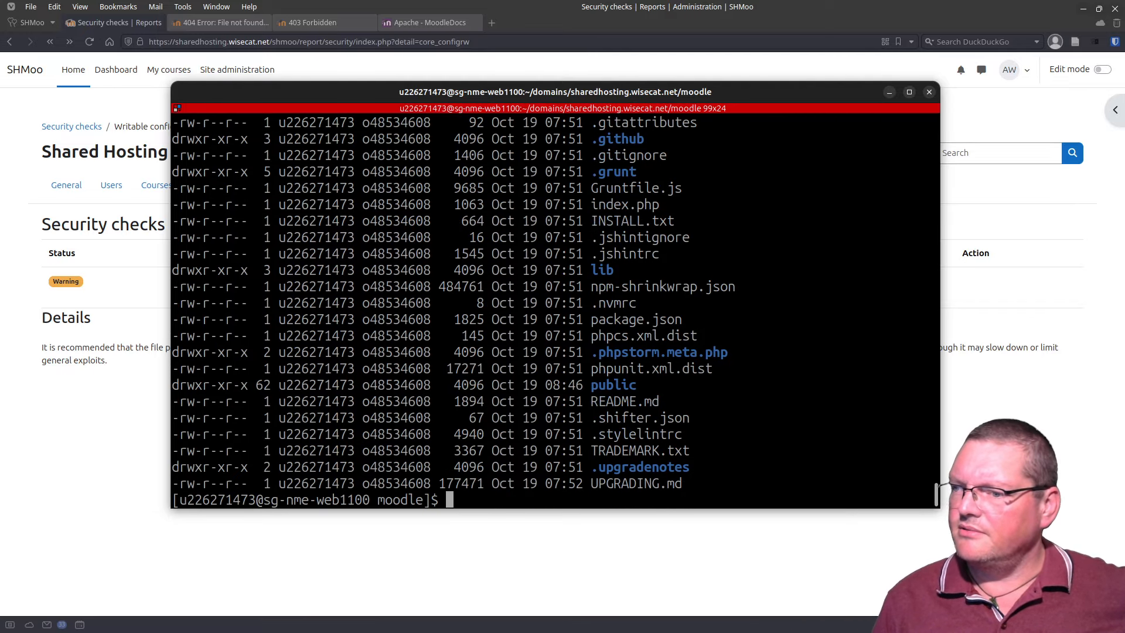
pyautogui.press('Left')
pyautogui.press('Left')
pyautogui.press('Left')
pyautogui.press('Left')
pyautogui.press('Left')
pyautogui.press('Left')
pyautogui.press('Left')
pyautogui.press('Left')
pyautogui.press('Left')
pyautogui.press('Left')
pyautogui.press('Left')
pyautogui.press('Left')
pyautogui.press('Left')
pyautogui.press('Left')
pyautogui.press('Left')
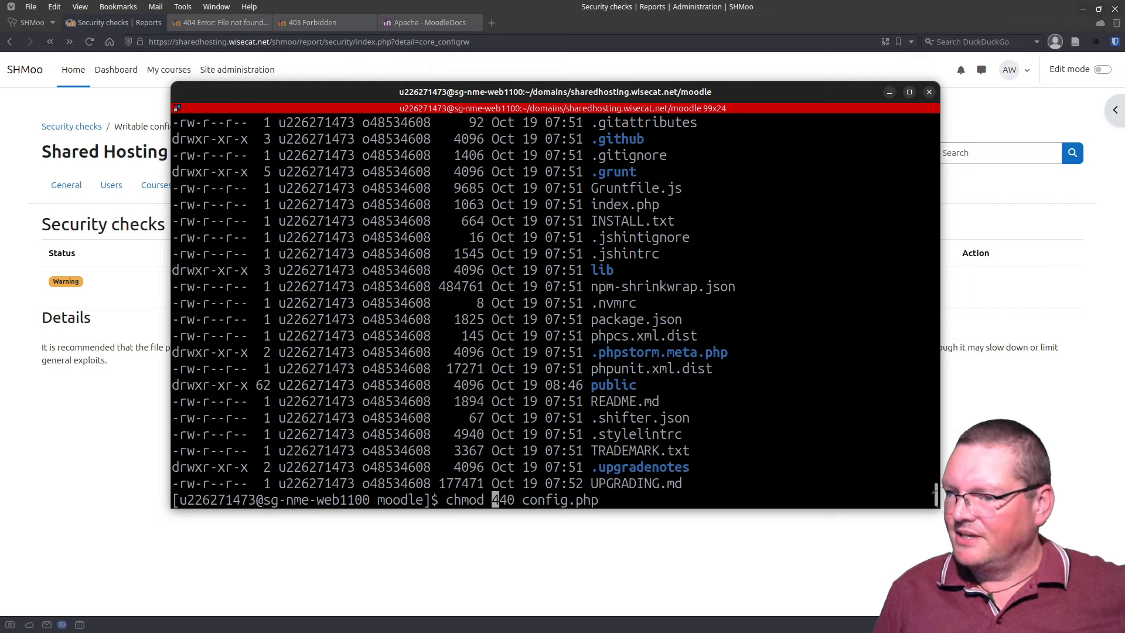
pyautogui.press('Delete')
pyautogui.press('Delete')
pyautogui.write('000')
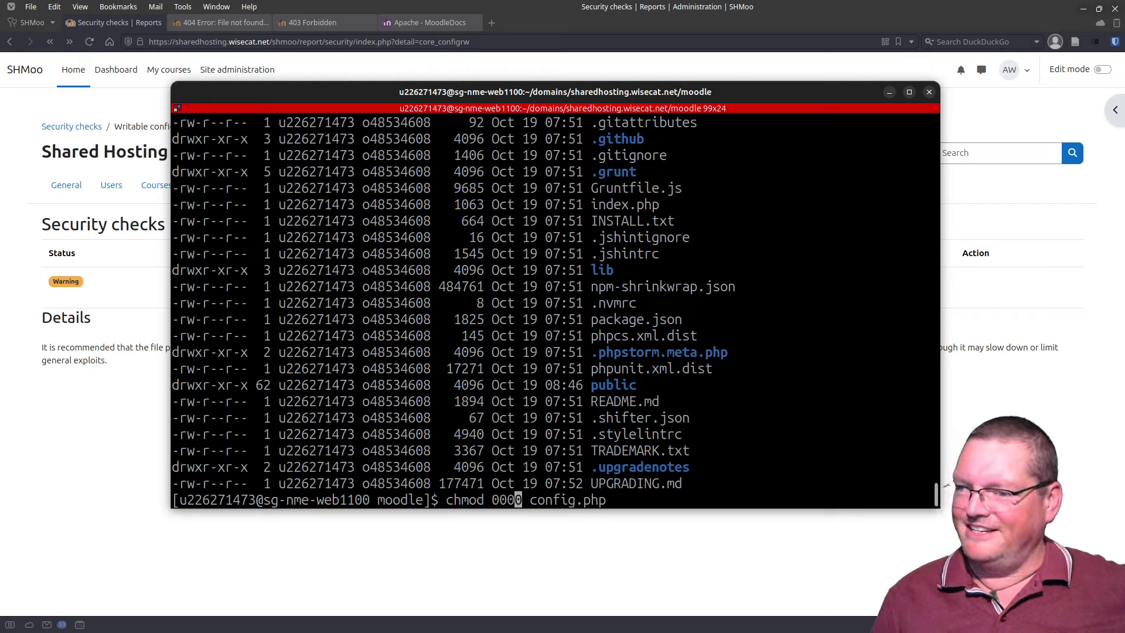
pyautogui.press('Delete')
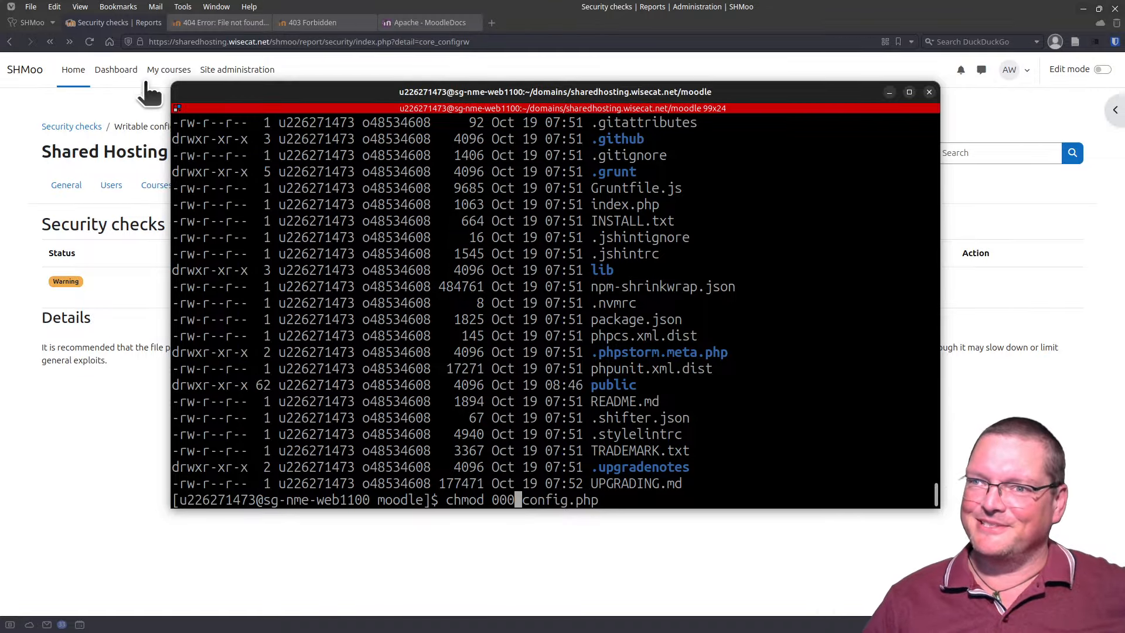
pyautogui.press('Return')
pyautogui.click(92, 46)
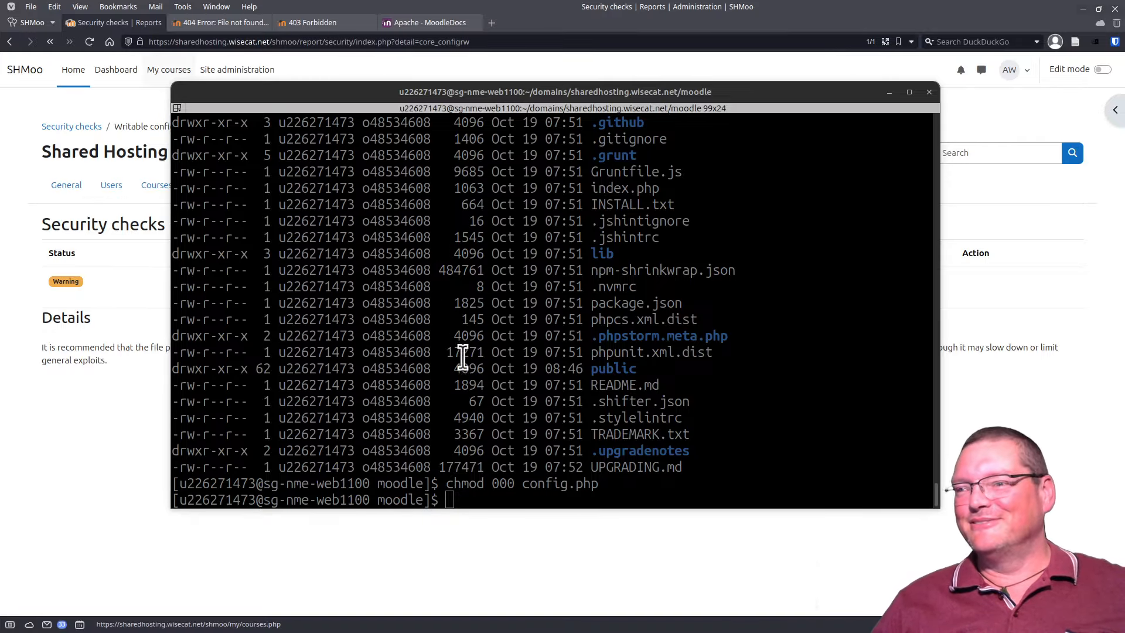
# Step: List the directory with ls -la to confirm config.php shows ----------
pyautogui.moveTo(377, 87); pyautogui.dragTo(522, 632)
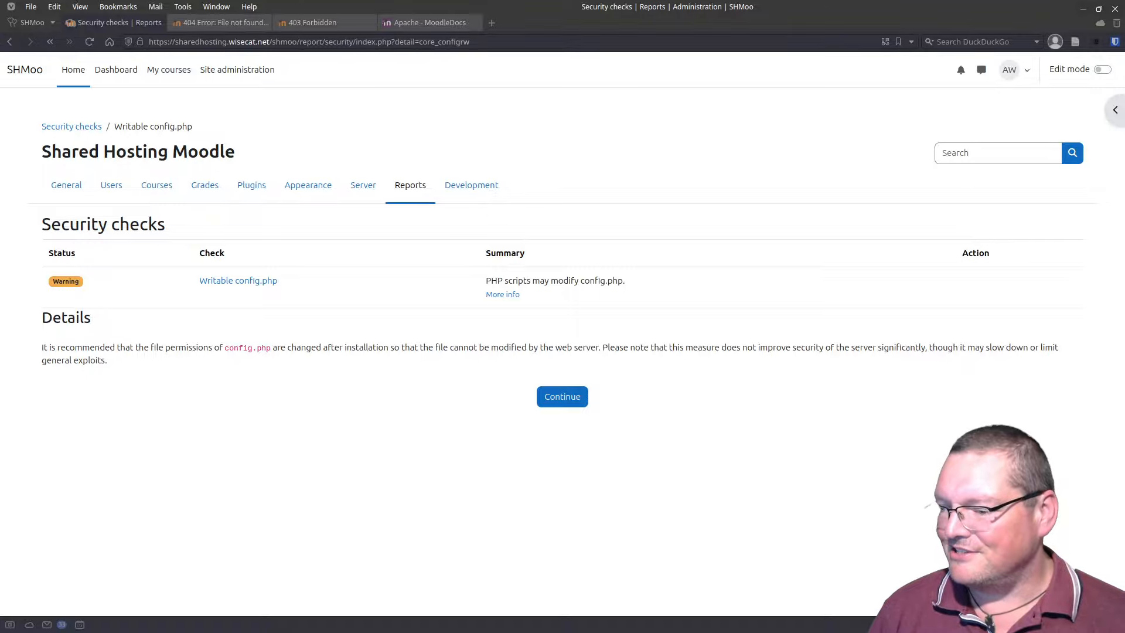
pyautogui.hotkey('alt', 'Tab')
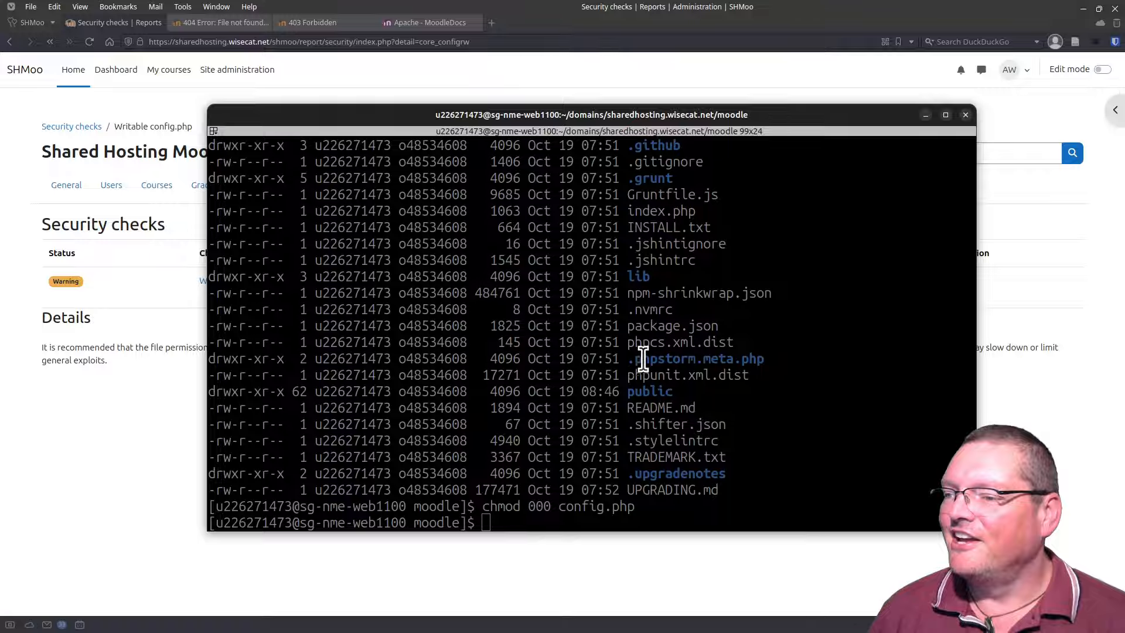
pyautogui.click(781, 336)
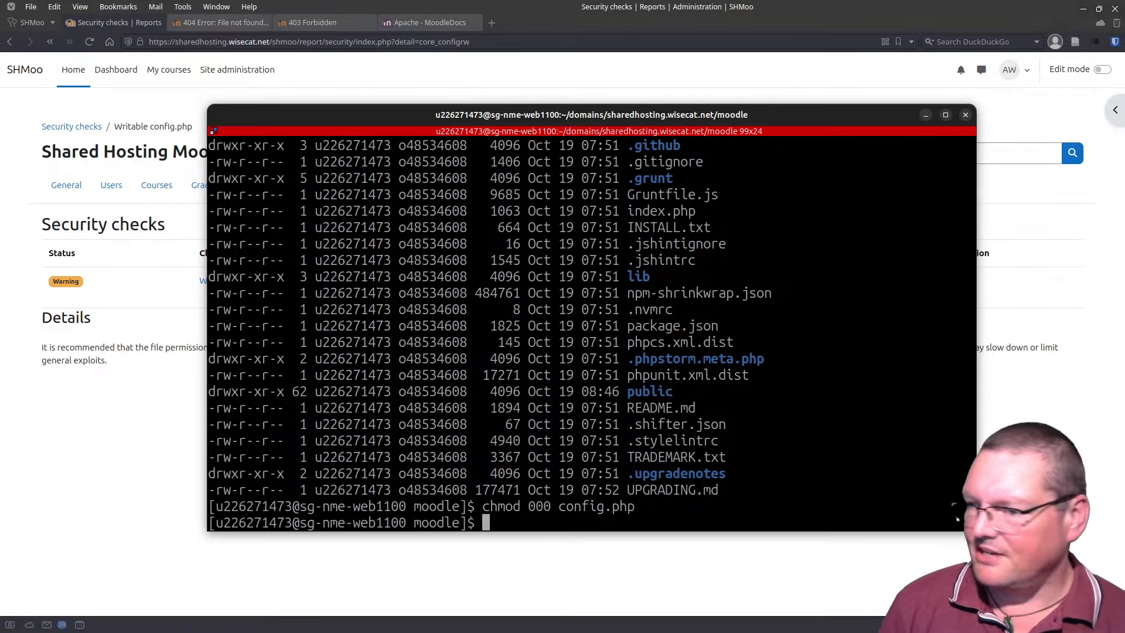
pyautogui.write('ls -la')
pyautogui.press('Return')
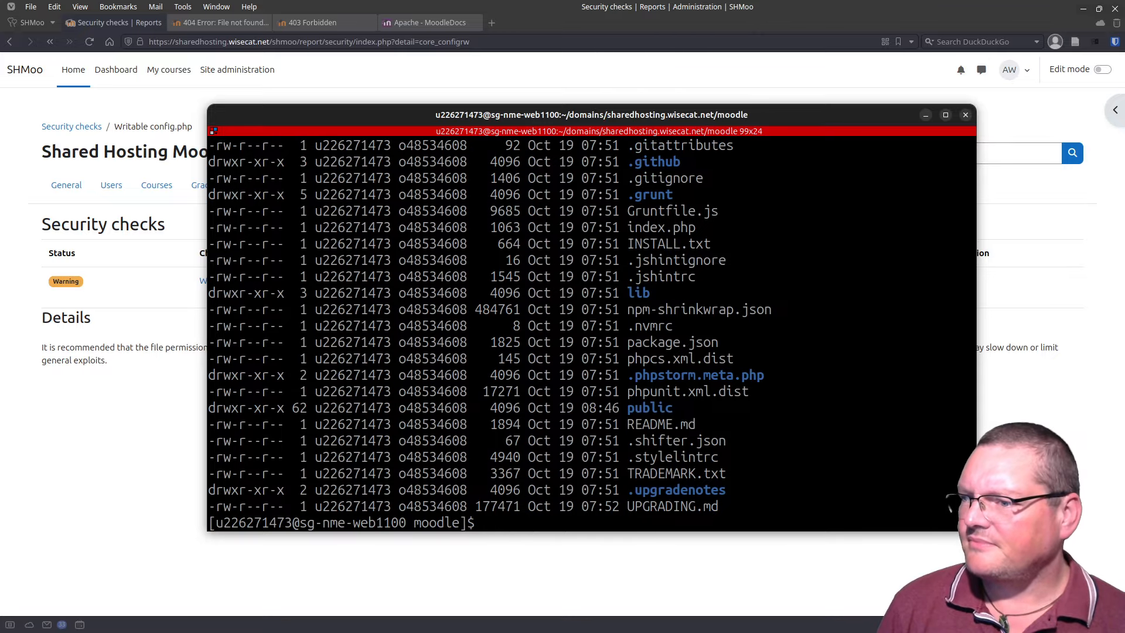
pyautogui.scroll(2, 678, 326)
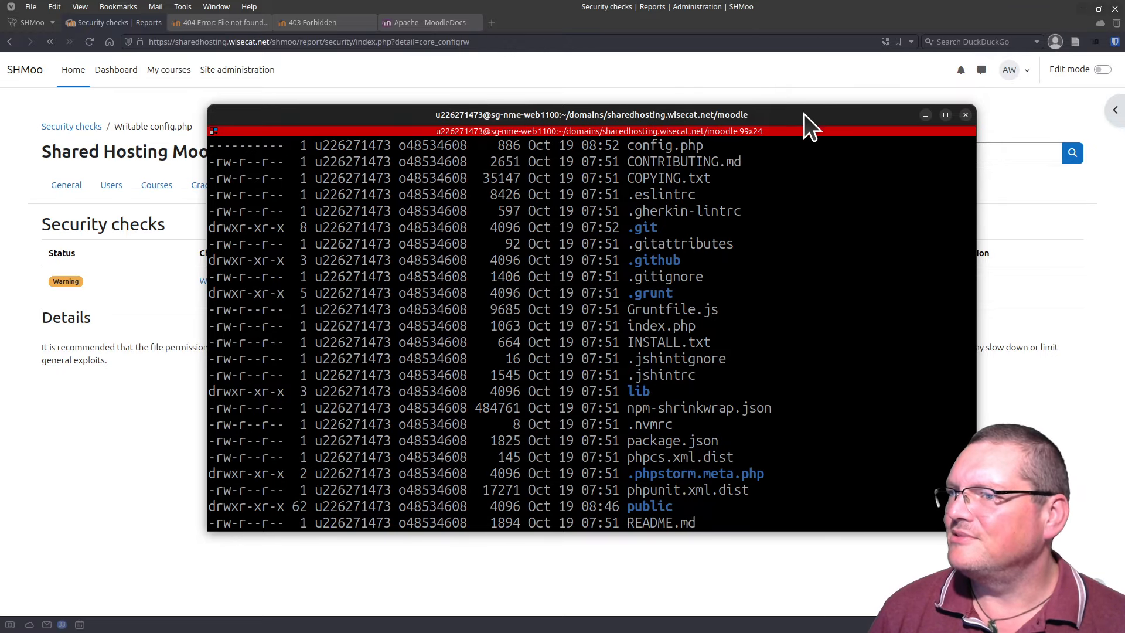
pyautogui.moveTo(804, 114); pyautogui.dragTo(804, 632)
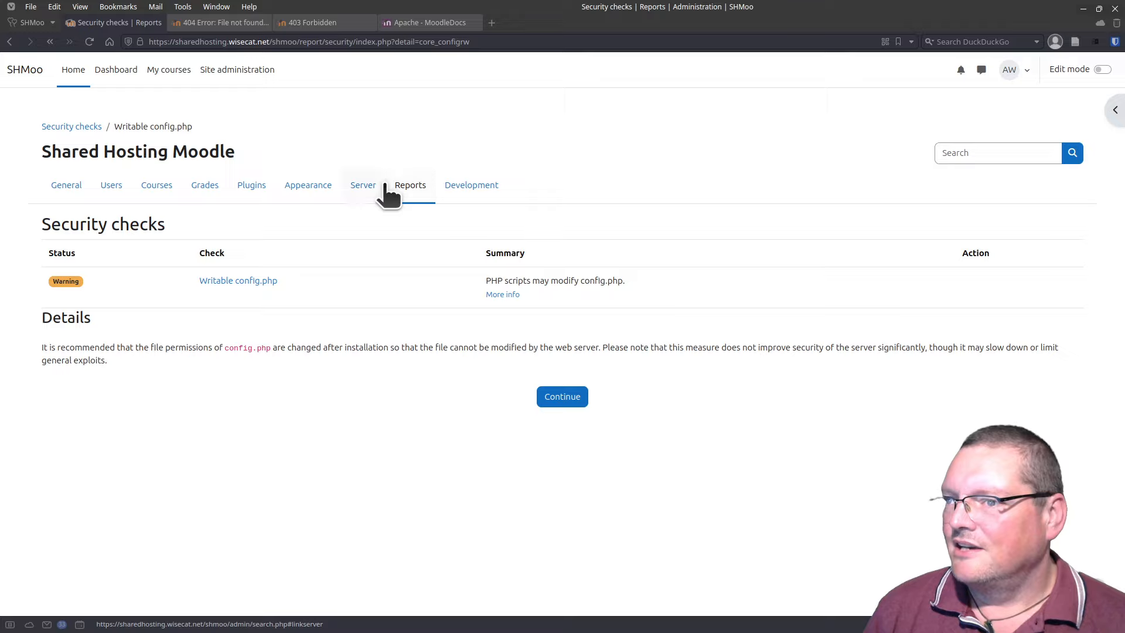
# Step: Purge all caches from Development > Purge caches and resubmit, which ends in HTTP ERROR 500
pyautogui.click(457, 185)
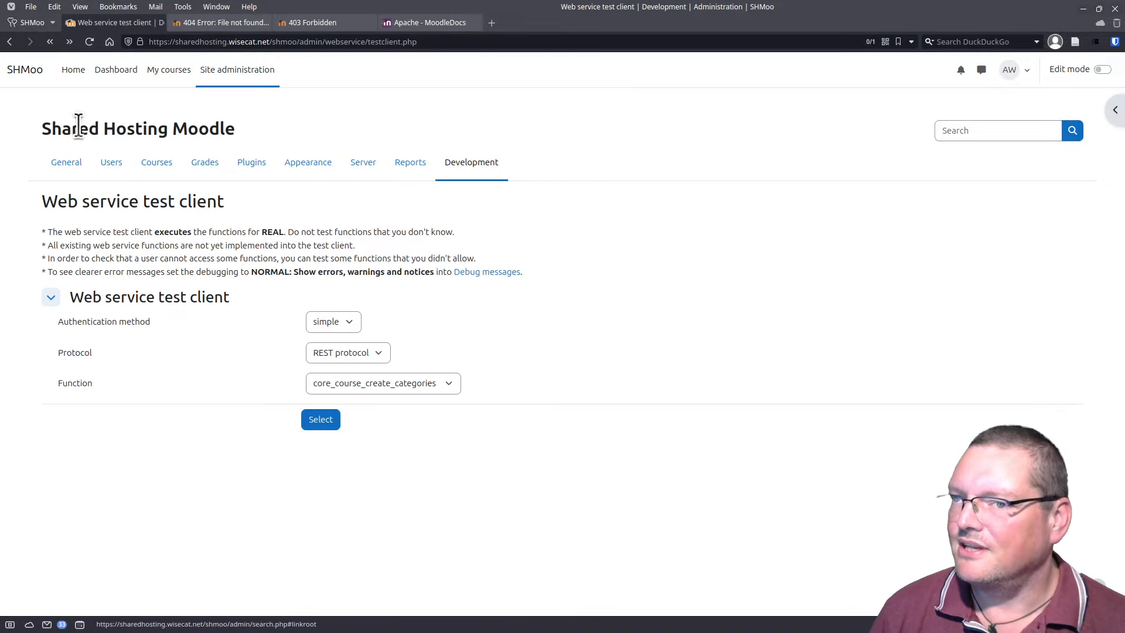
pyautogui.click(10, 41)
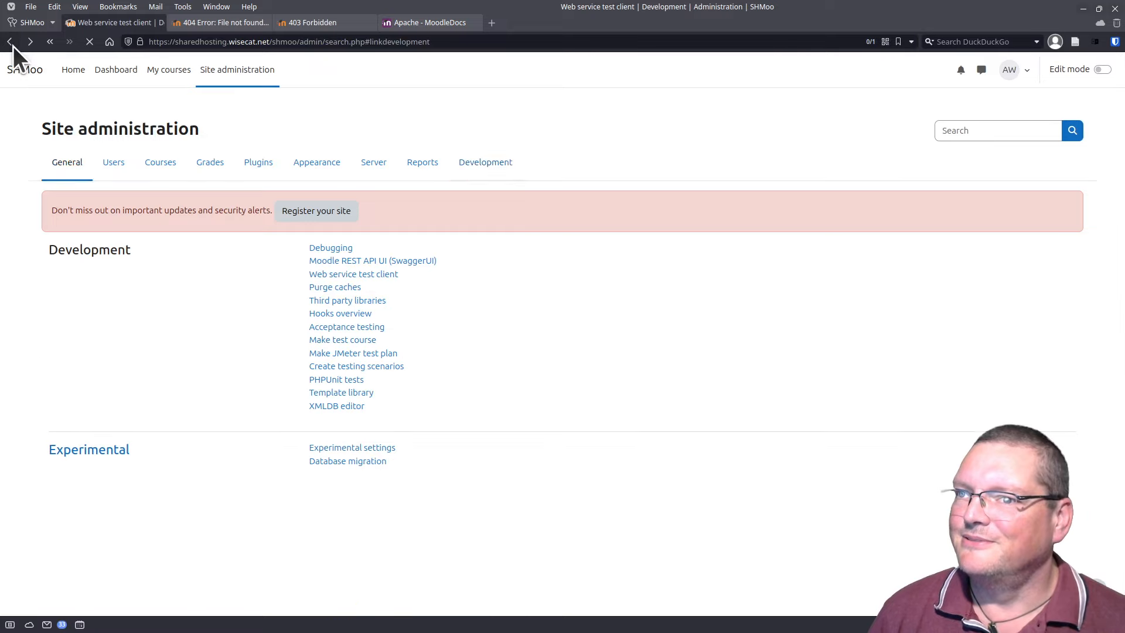
pyautogui.click(333, 287)
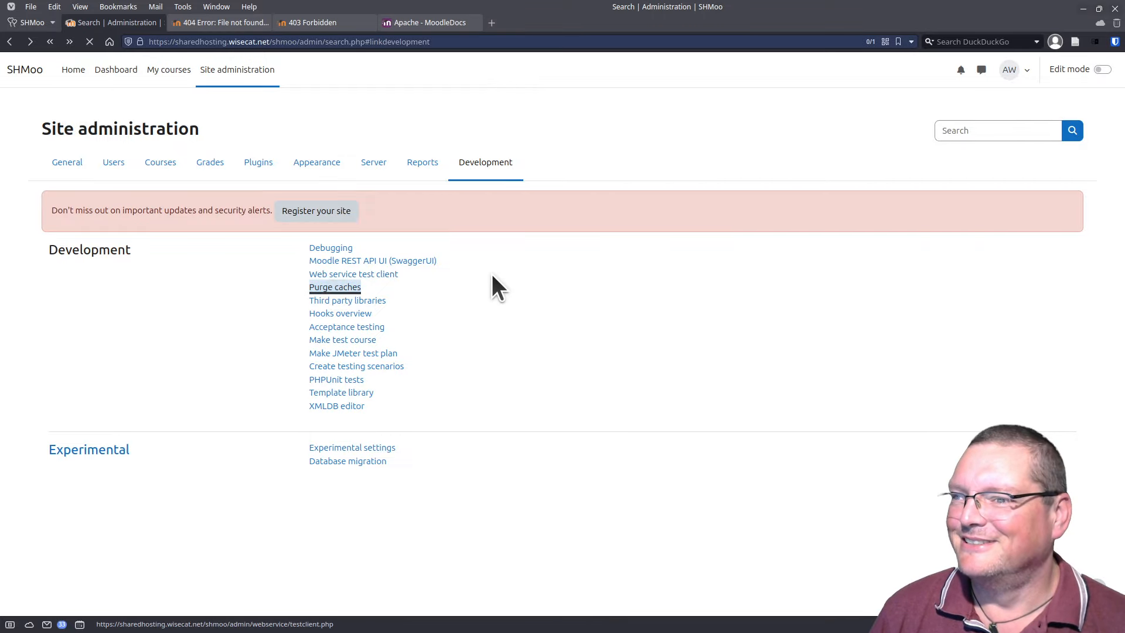
pyautogui.click(352, 278)
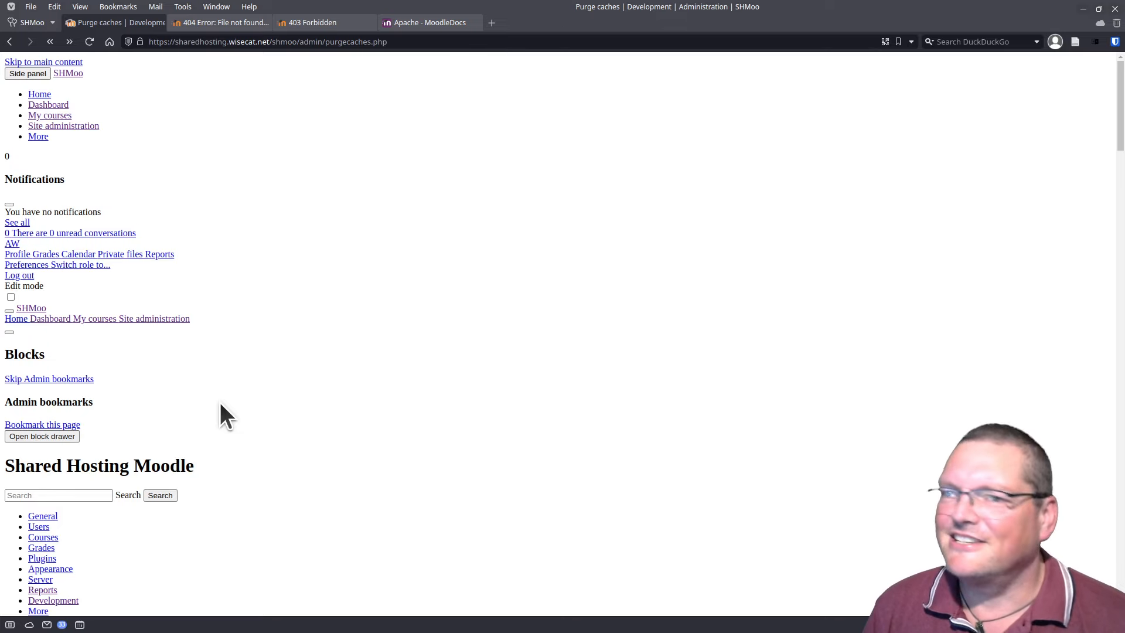
pyautogui.click(90, 42)
pyautogui.click(649, 361)
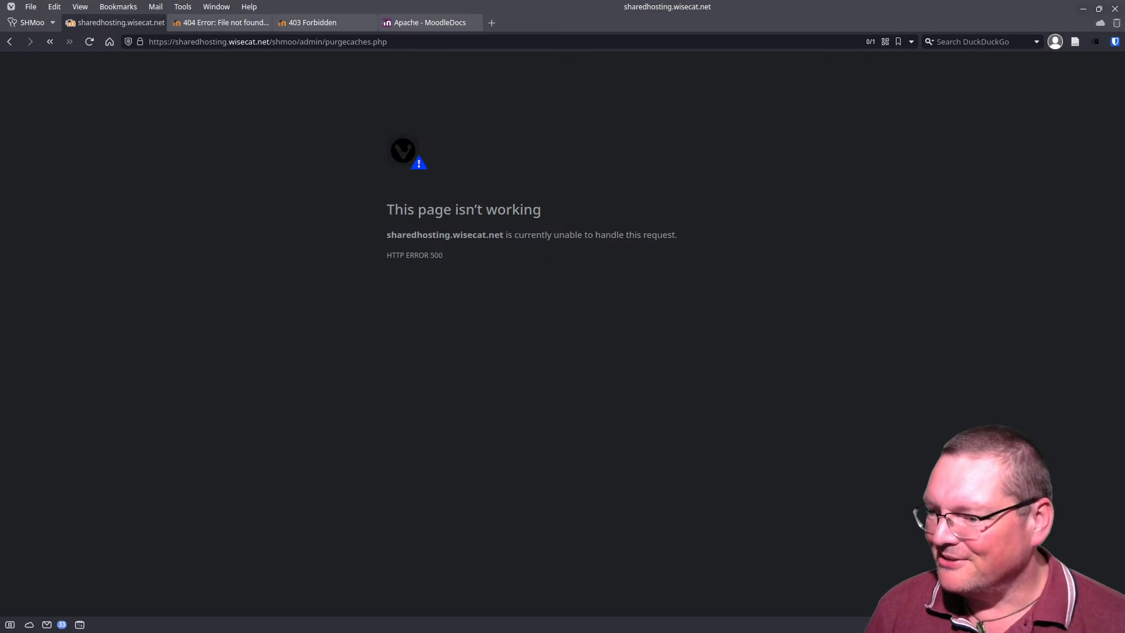
pyautogui.hotkey('alt', 'Tab')
# Step: Change config.php permissions from 000 to 400 by editing the recalled chmod command
pyautogui.moveTo(558, 492); pyautogui.dragTo(544, 75)
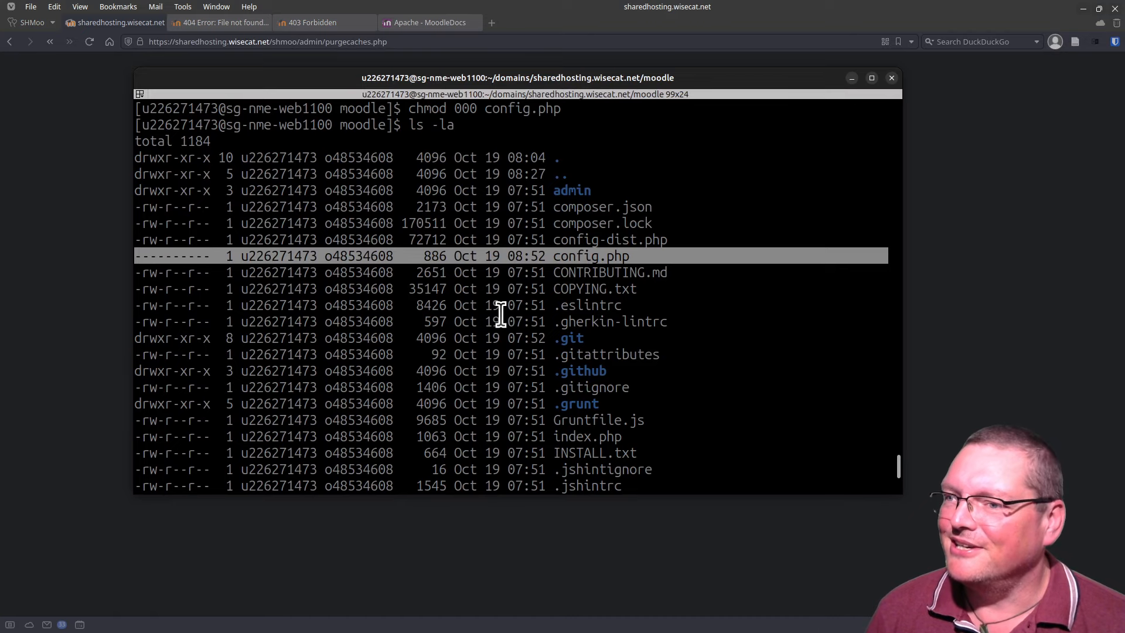
pyautogui.press('Up')
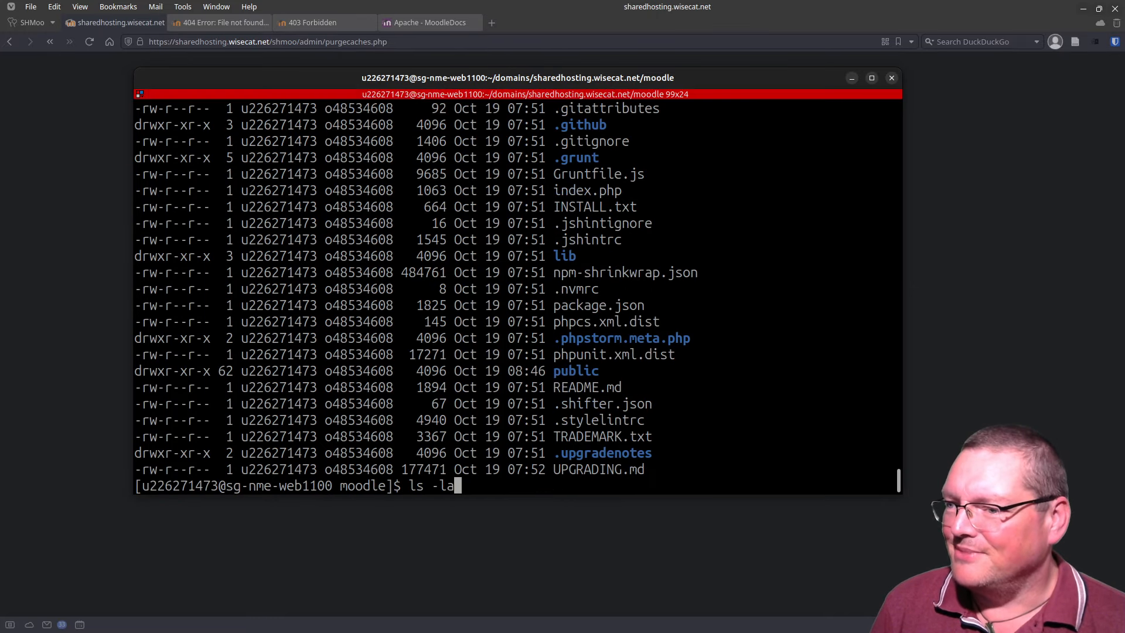
pyautogui.press('Up')
pyautogui.press('Left')
pyautogui.press('Left')
pyautogui.press('Left')
pyautogui.press('Left')
pyautogui.press('Left')
pyautogui.press('Left')
pyautogui.press('Left')
pyautogui.press('Left')
pyautogui.press('Left')
pyautogui.press('Left')
pyautogui.press('Left')
pyautogui.press('Left')
pyautogui.press('Left')
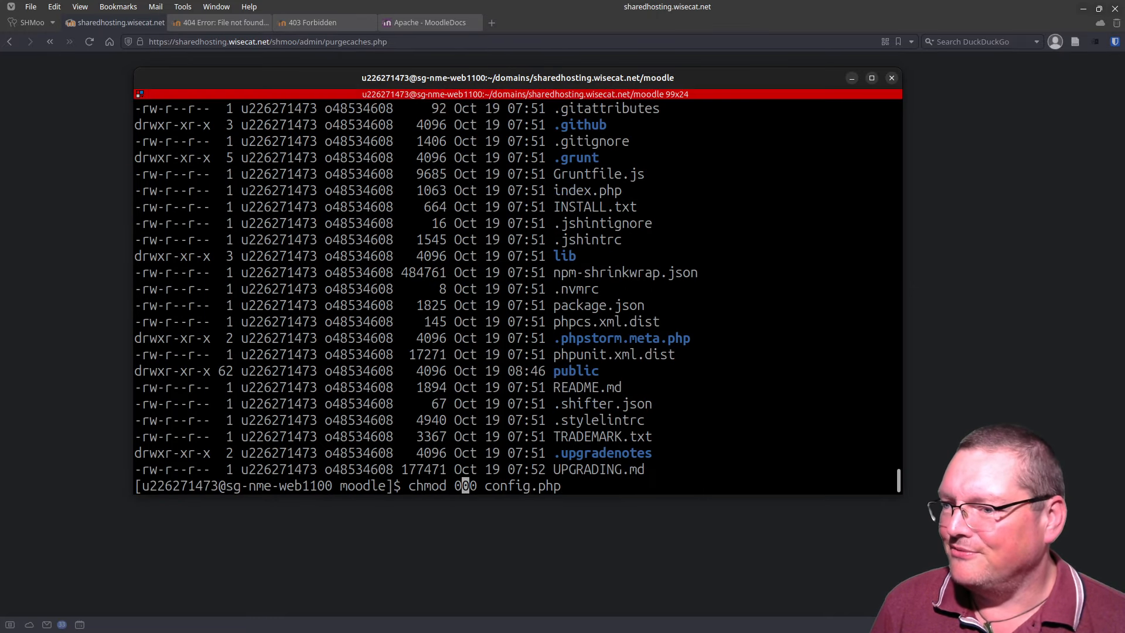
pyautogui.press('Left')
pyautogui.press('Delete')
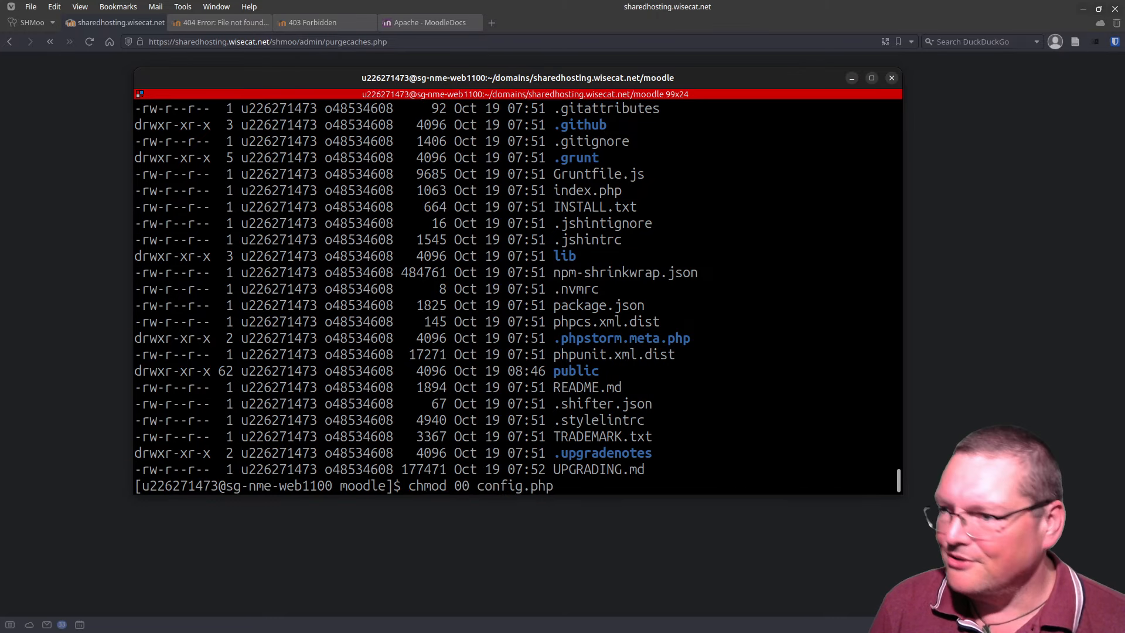
pyautogui.write('4')
pyautogui.press('Return')
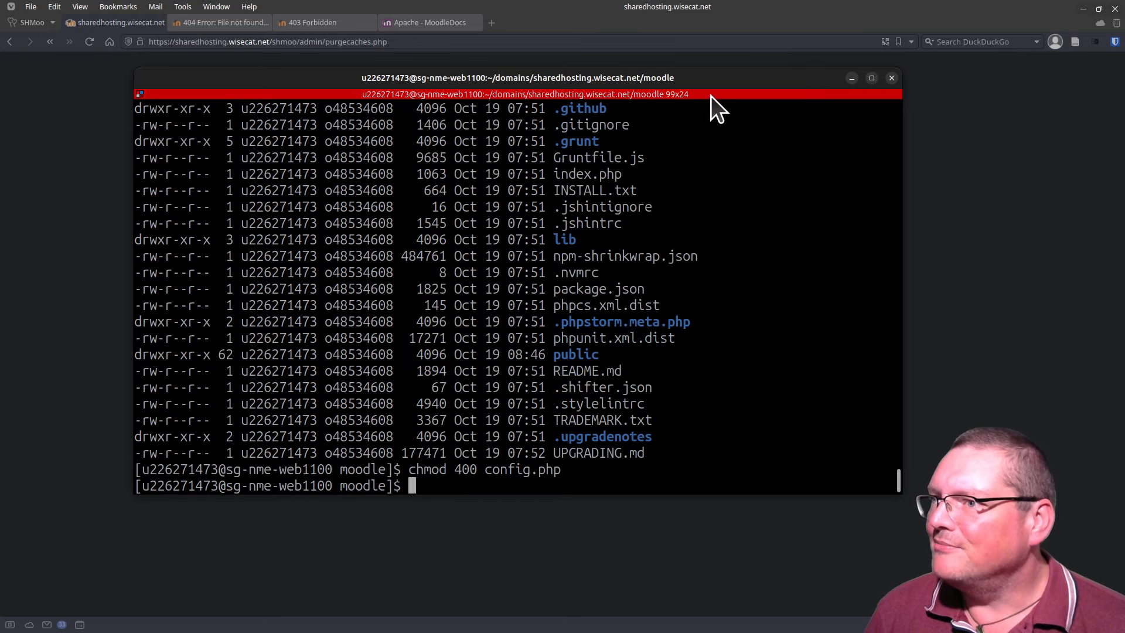
# Step: Reload the Purge caches page until it confirms 'All caches were purged.'
pyautogui.moveTo(713, 82); pyautogui.dragTo(0, 279)
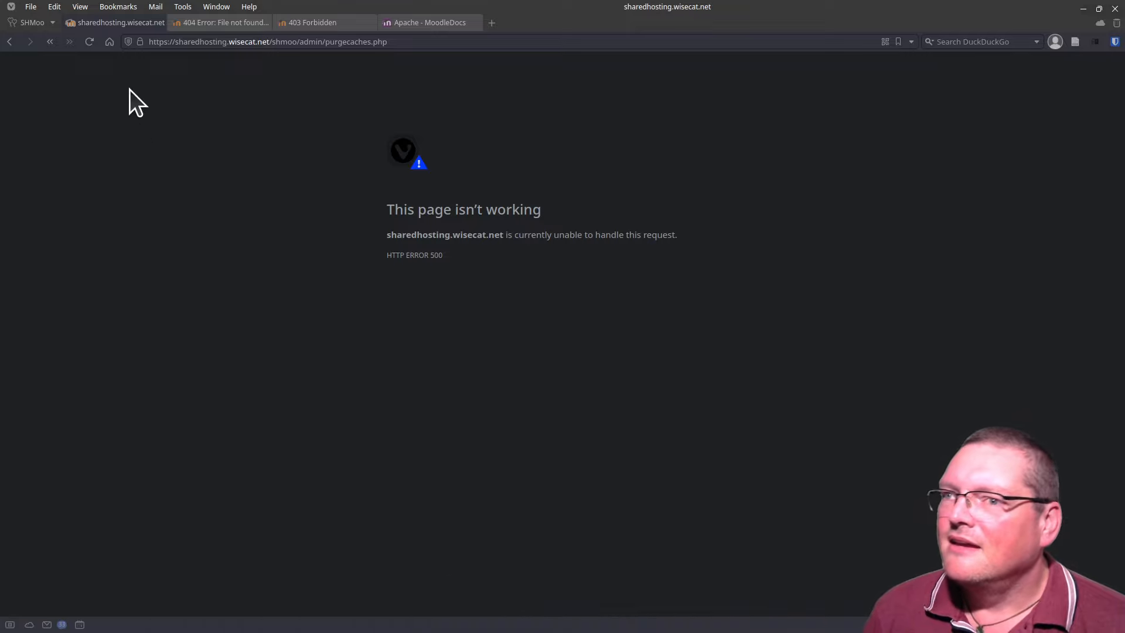
pyautogui.click(91, 42)
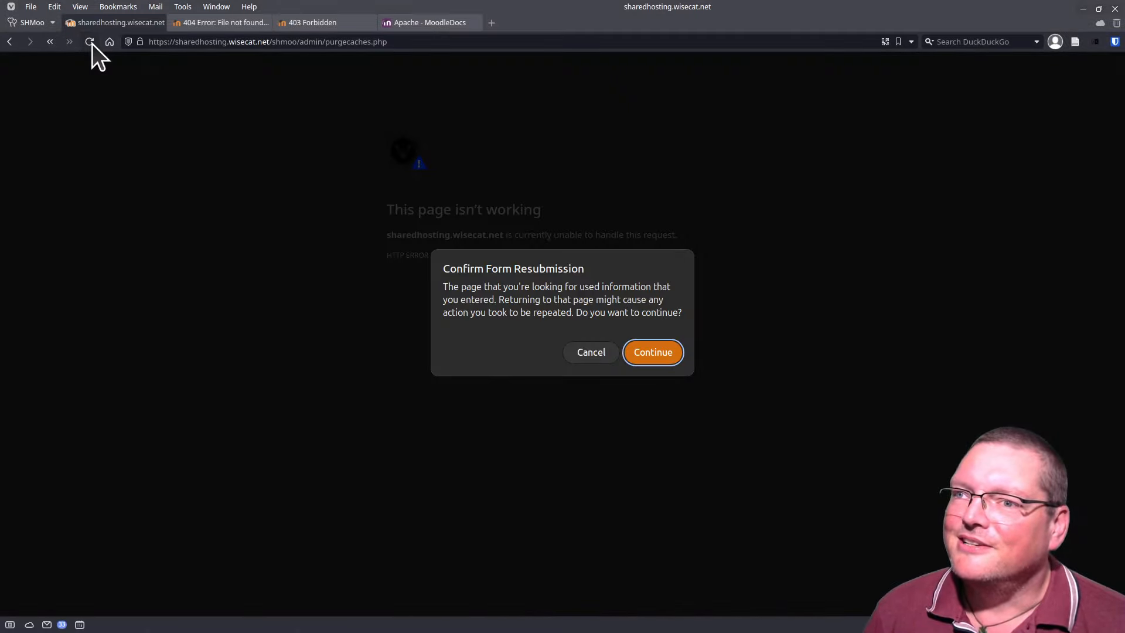
pyautogui.click(656, 355)
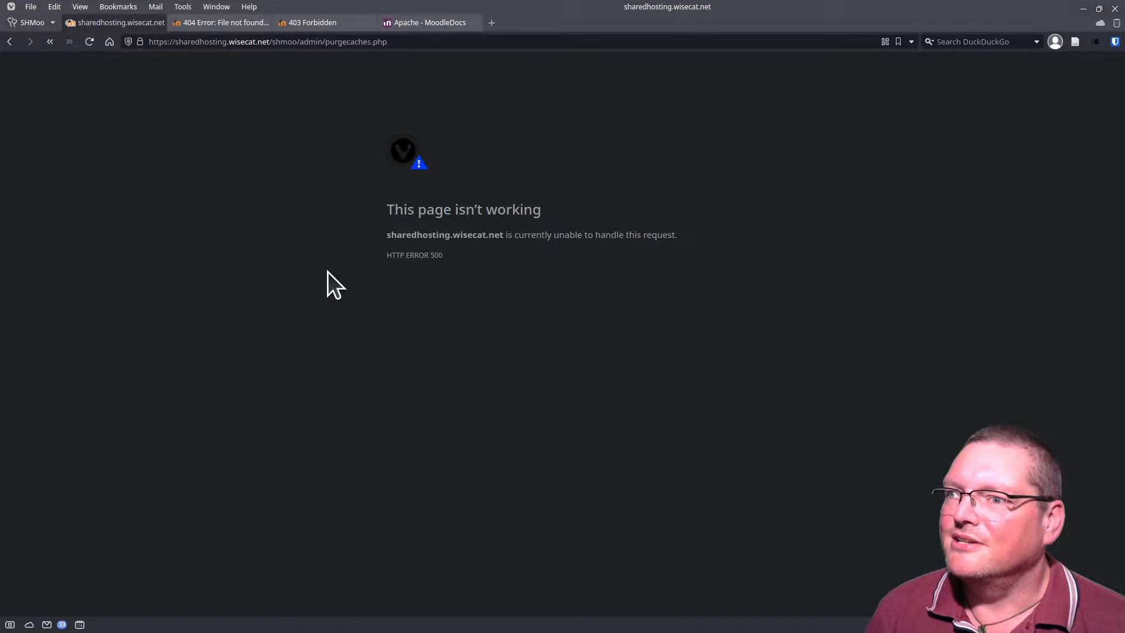
pyautogui.press('F5')
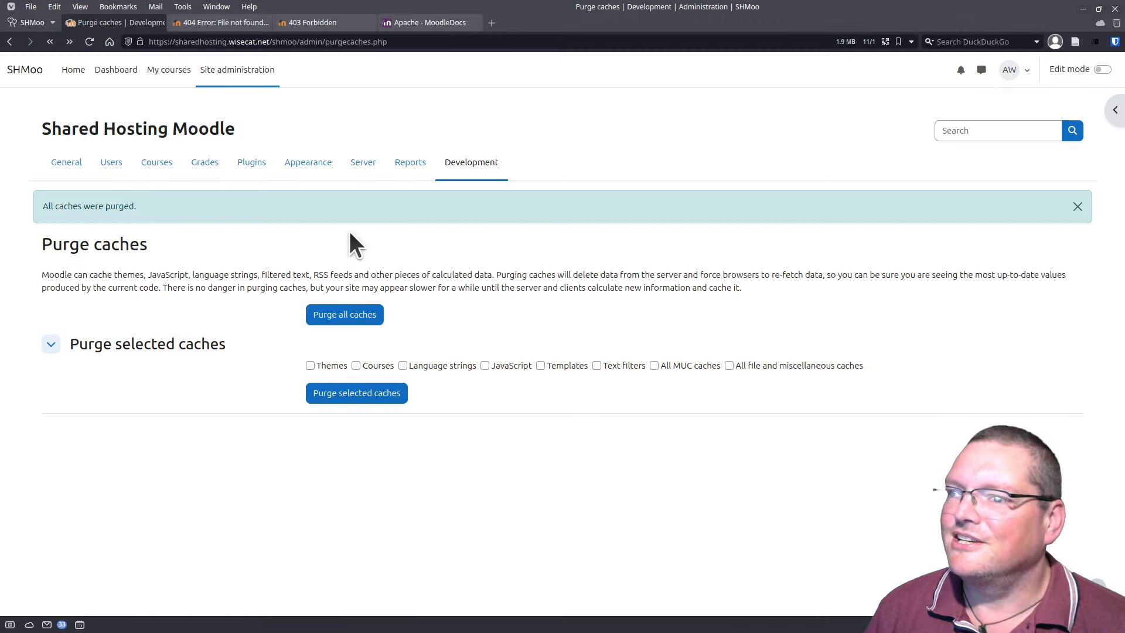
# Step: Go to Reports > Security checks and open the Writable config.php warning details again
pyautogui.click(363, 164)
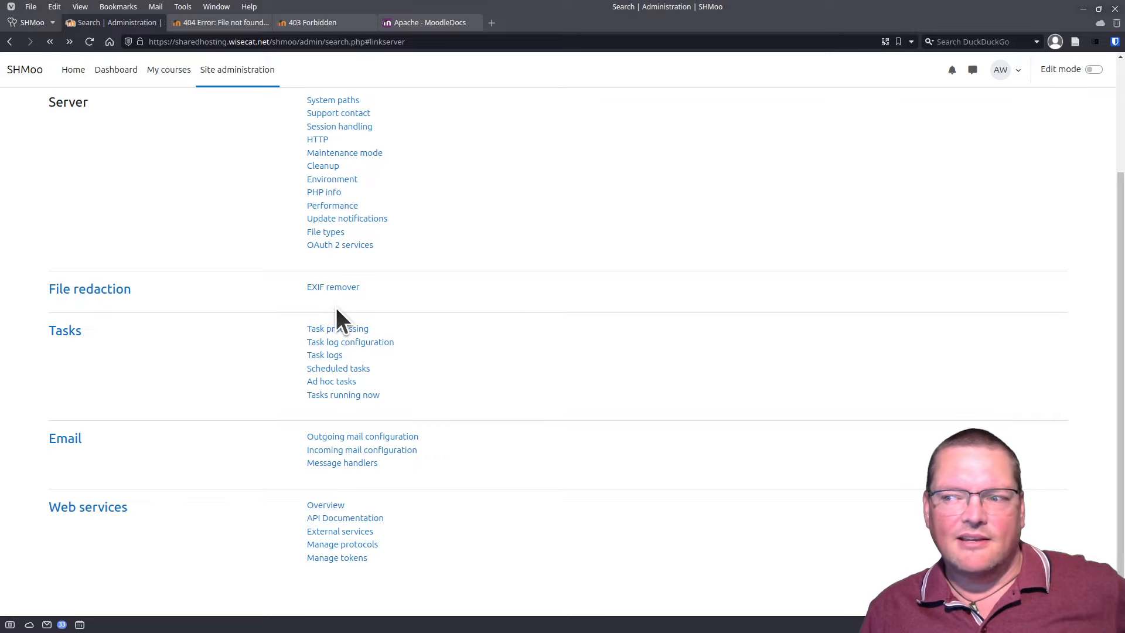
pyautogui.scroll(3, 250, 444)
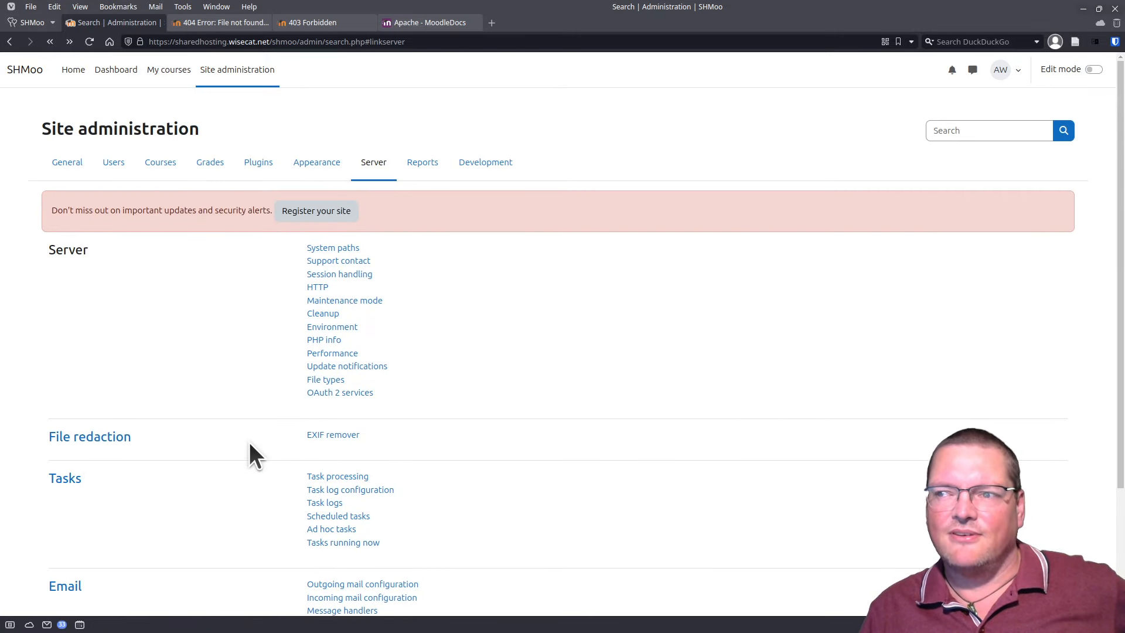
pyautogui.scroll(-2, 249, 442)
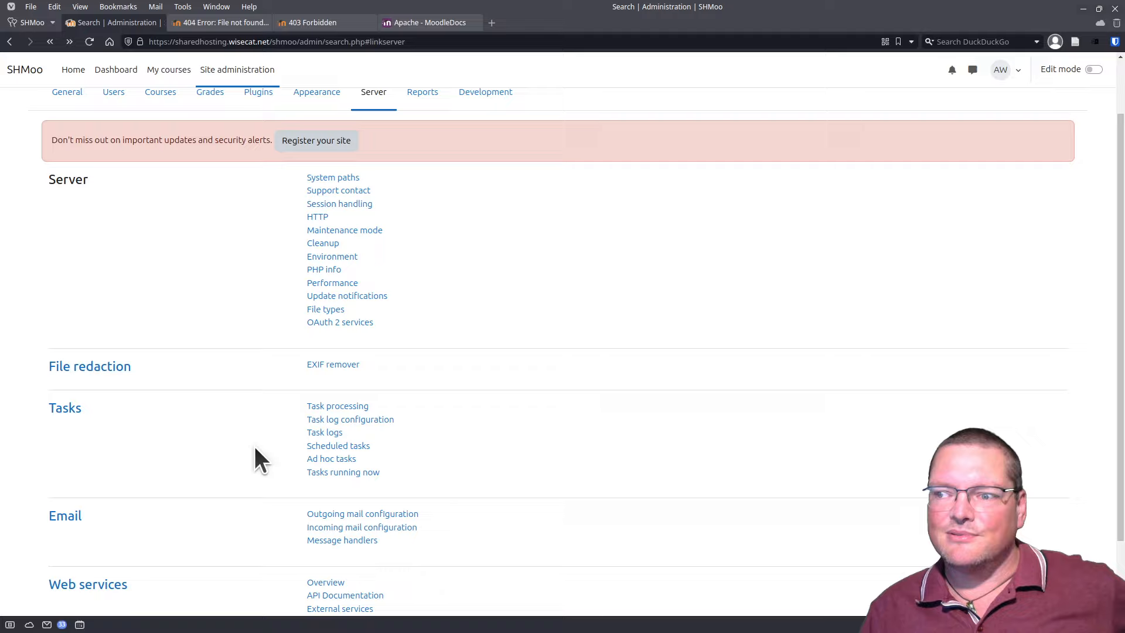
pyautogui.scroll(2, 253, 444)
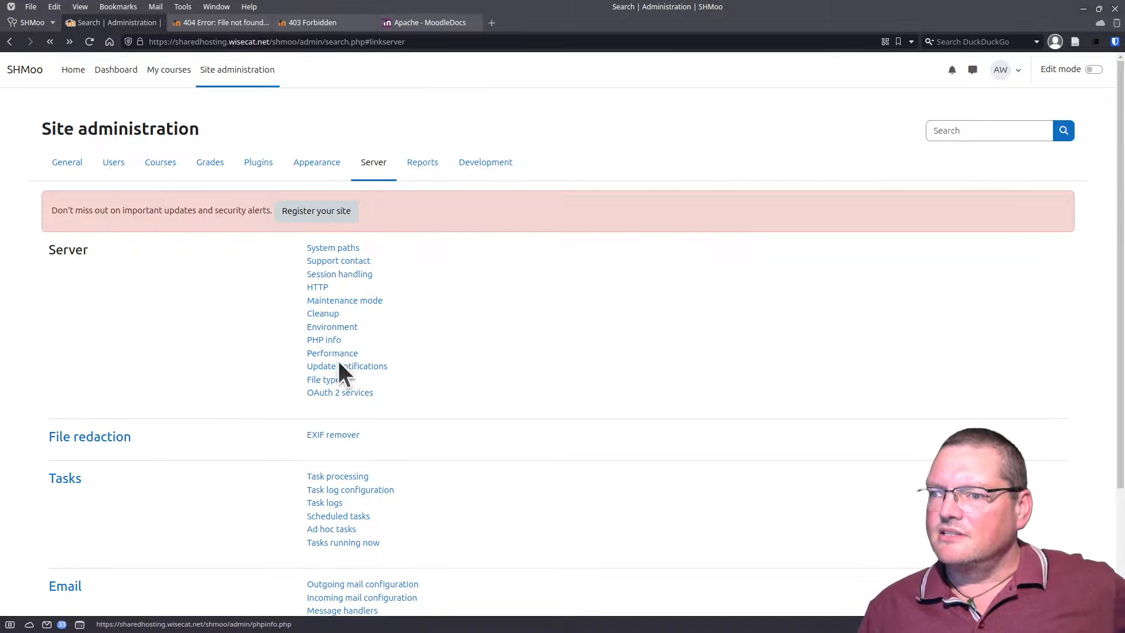
pyautogui.click(415, 165)
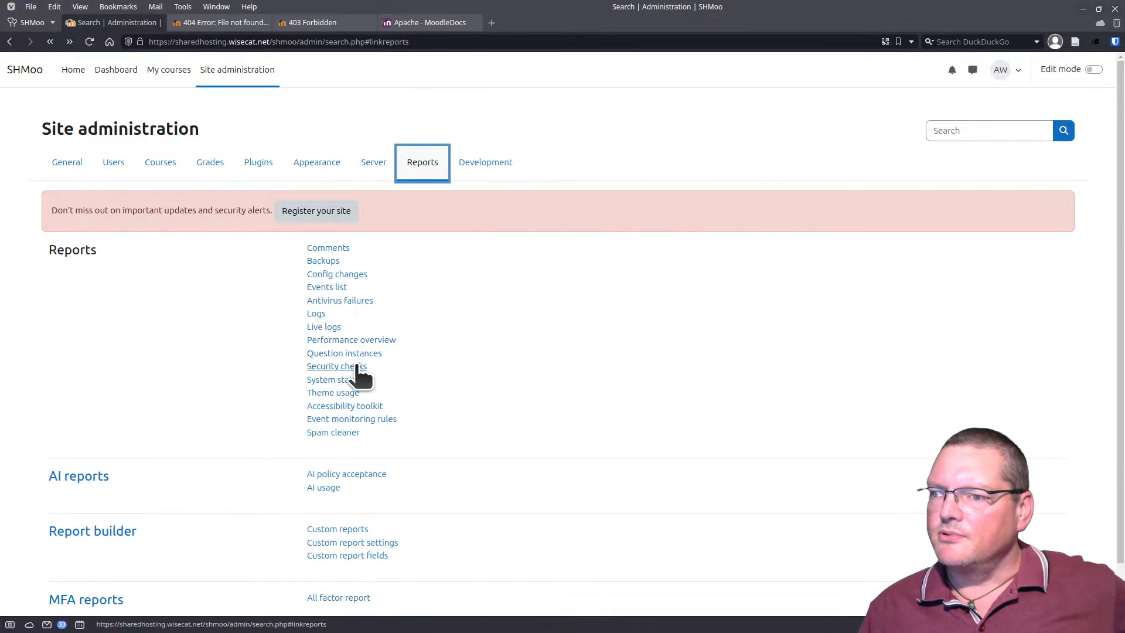
pyautogui.click(356, 367)
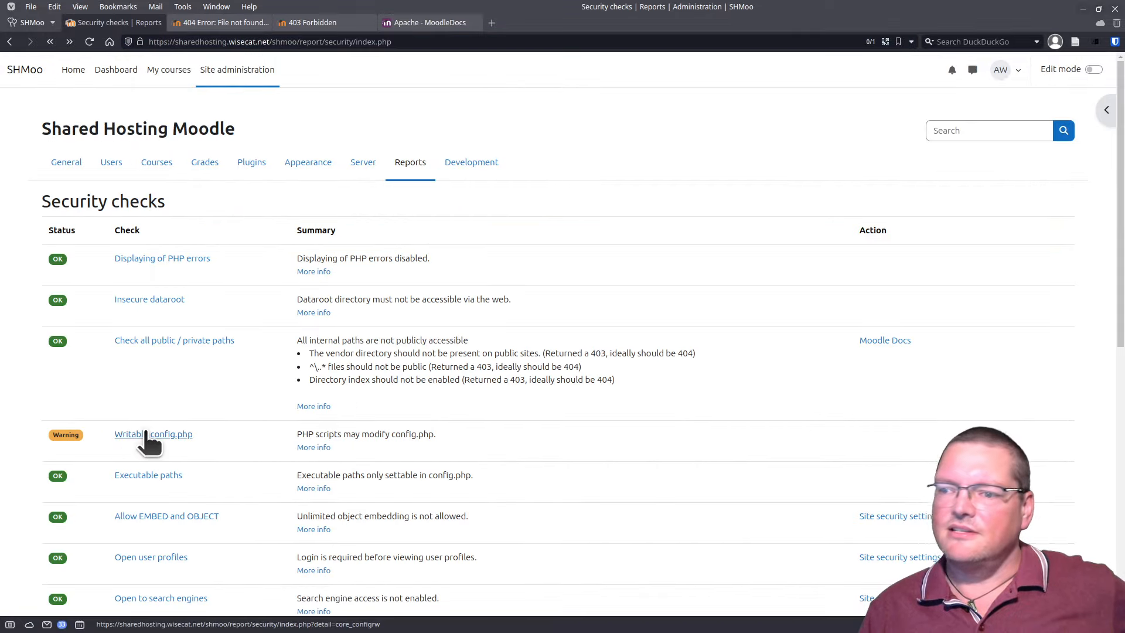
pyautogui.click(146, 436)
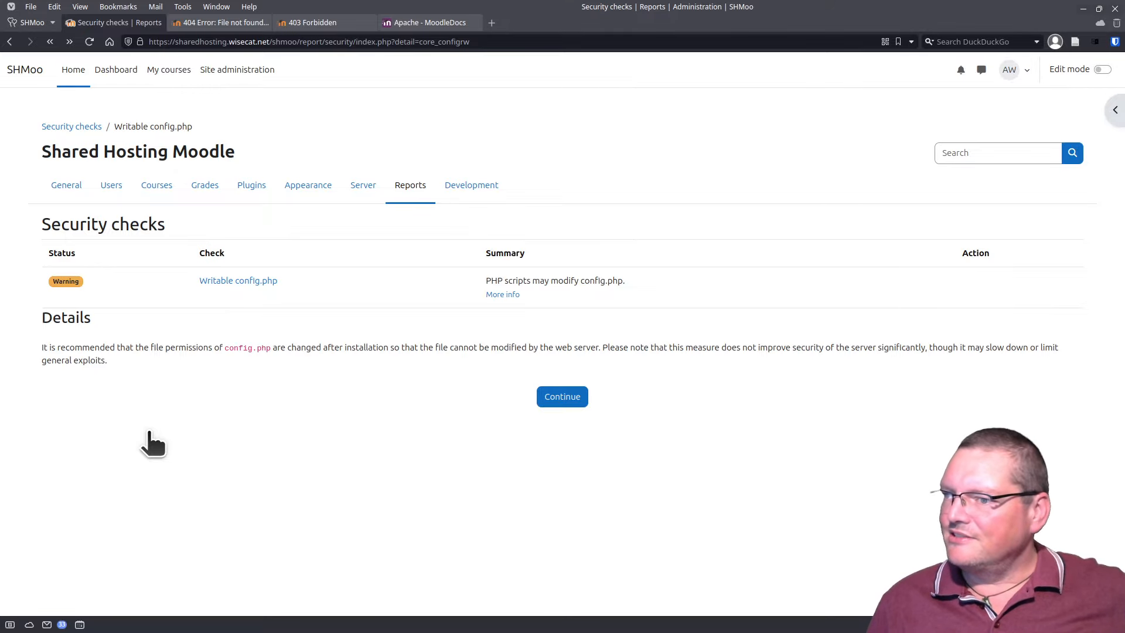
pyautogui.moveTo(445, 632); pyautogui.dragTo(416, 155)
# Step: Rerun chmod 400 on config.php to keep it readable only by its owner
pyautogui.click(281, 283)
pyautogui.scroll(4, 281, 284)
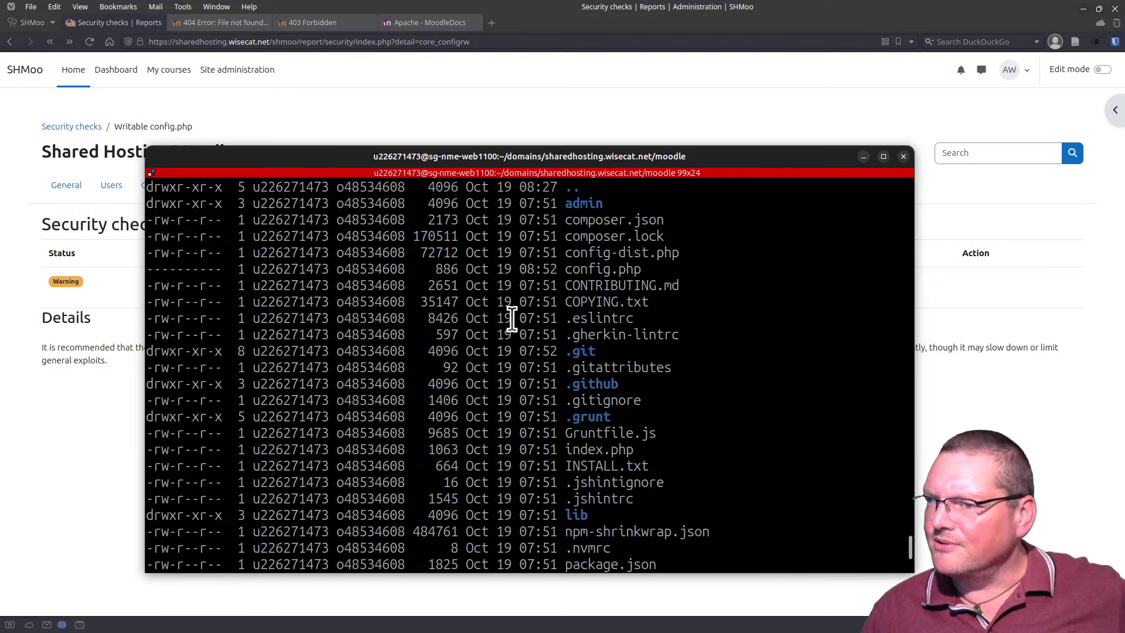
pyautogui.tripleClick(365, 268)
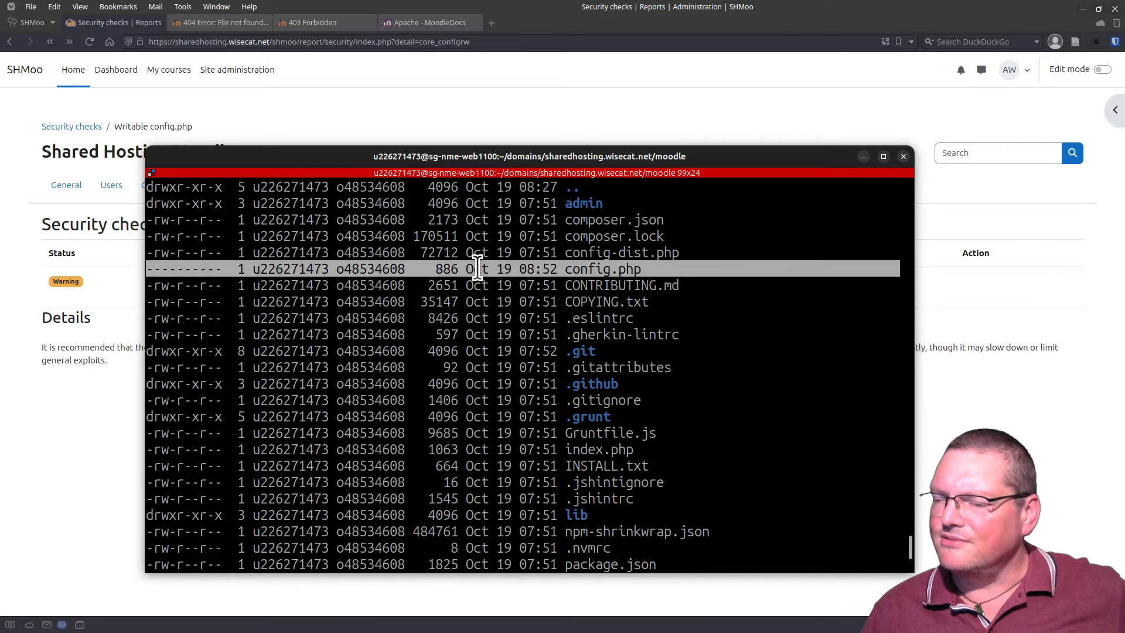
pyautogui.press('Return')
# Step: Open config.php in nano to confirm it is unwritable, exit, and move the terminal aside
pyautogui.write('ls -la')
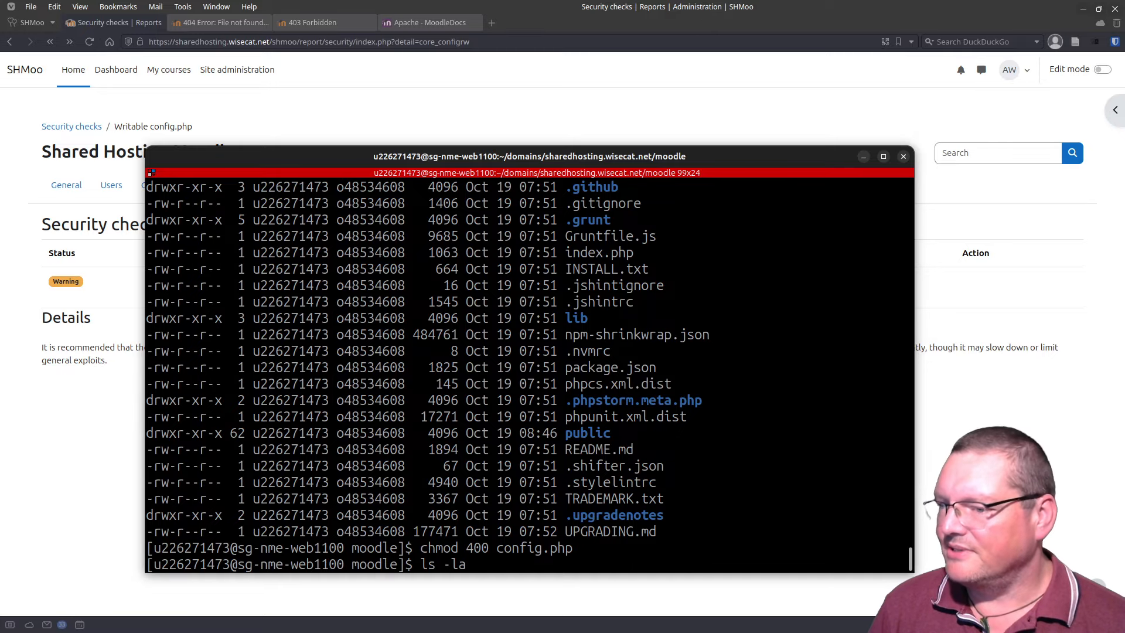
pyautogui.press('BackSpace')
pyautogui.press('BackSpace')
pyautogui.press('BackSpace')
pyautogui.press('BackSpace')
pyautogui.press('BackSpace')
pyautogui.press('BackSpace')
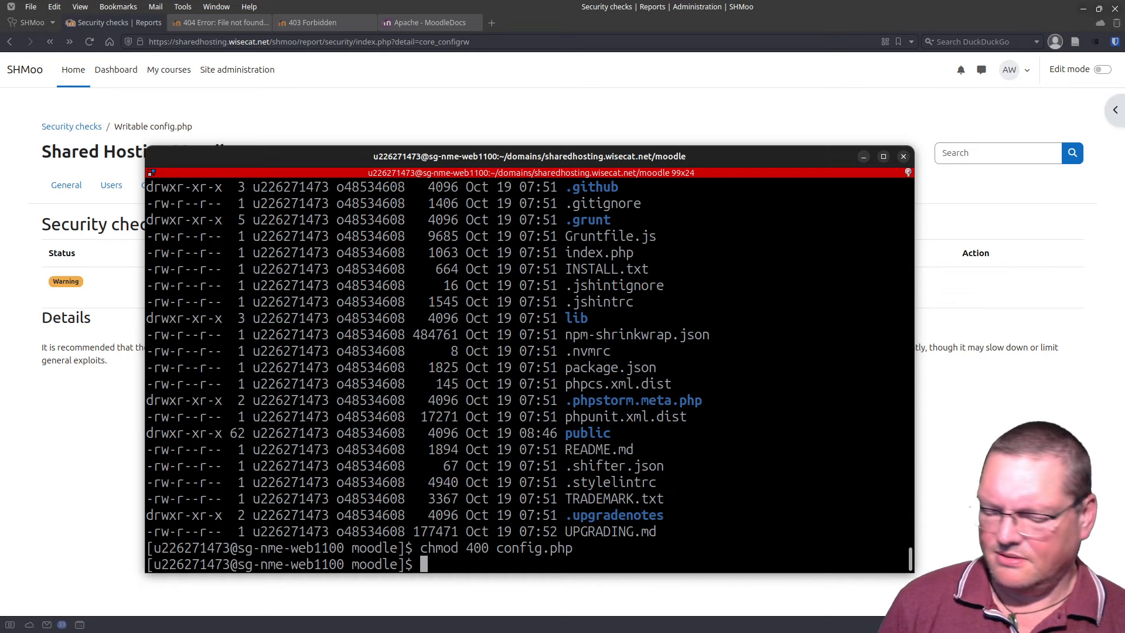
pyautogui.write('nano co')
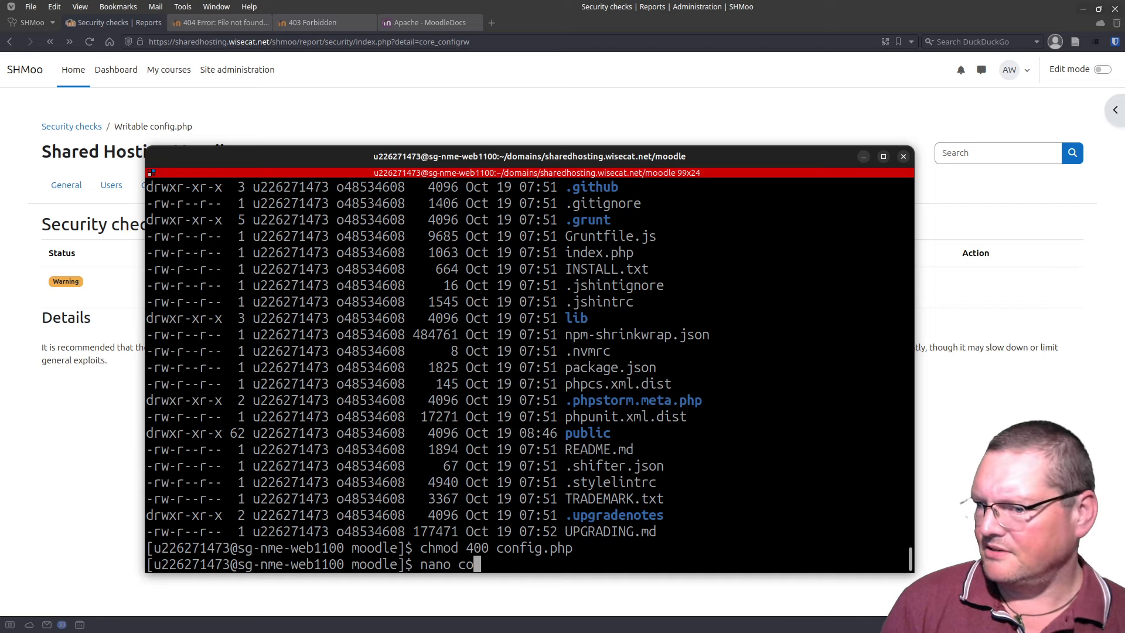
pyautogui.write('nfig.php')
pyautogui.press('Return')
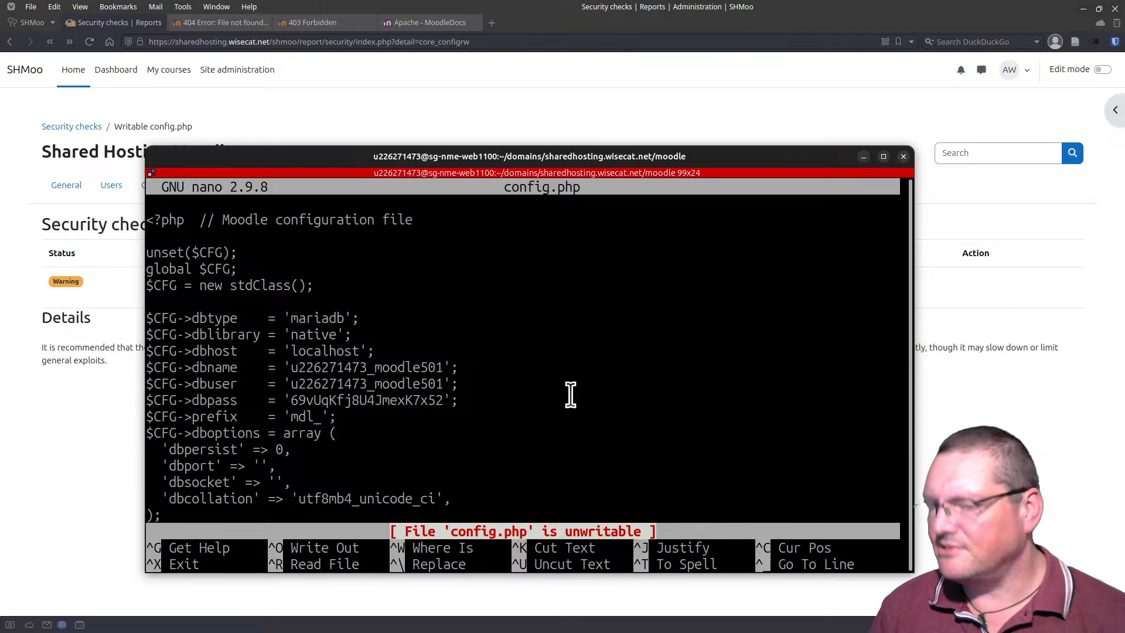
pyautogui.hotkey('ctrl', 'x')
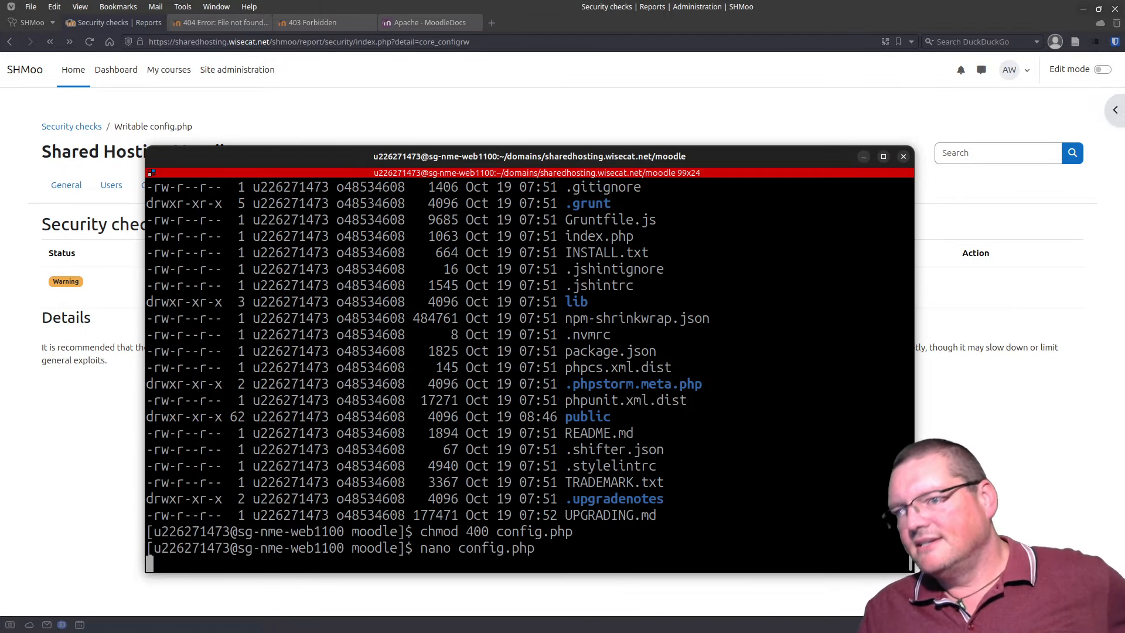
pyautogui.scroll(6, 499, 521)
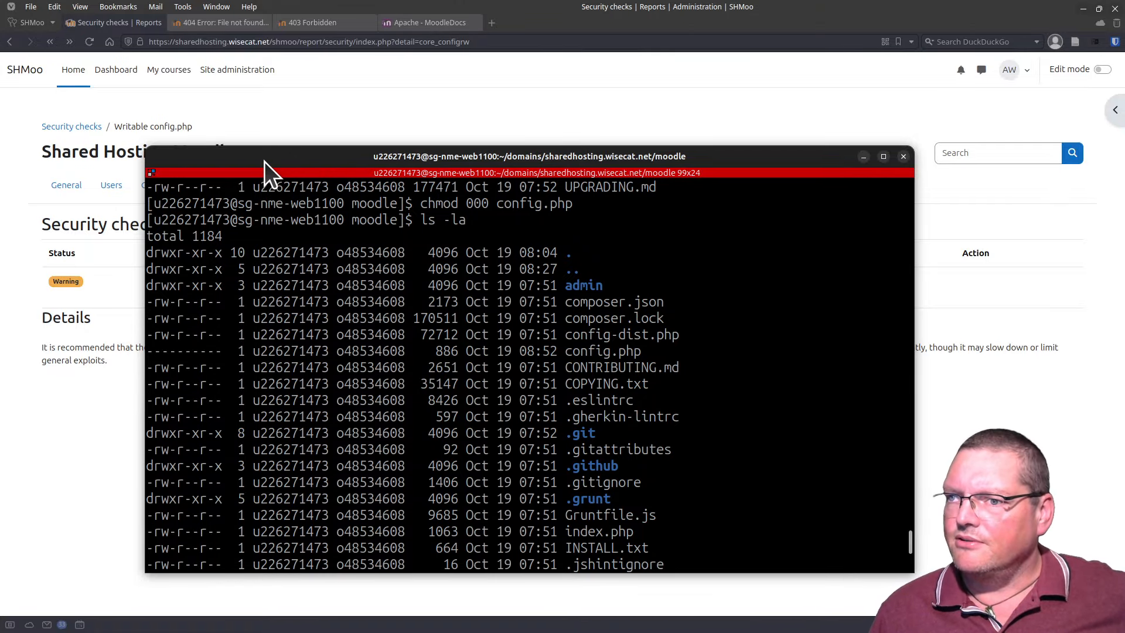
pyautogui.moveTo(264, 159); pyautogui.dragTo(328, 630)
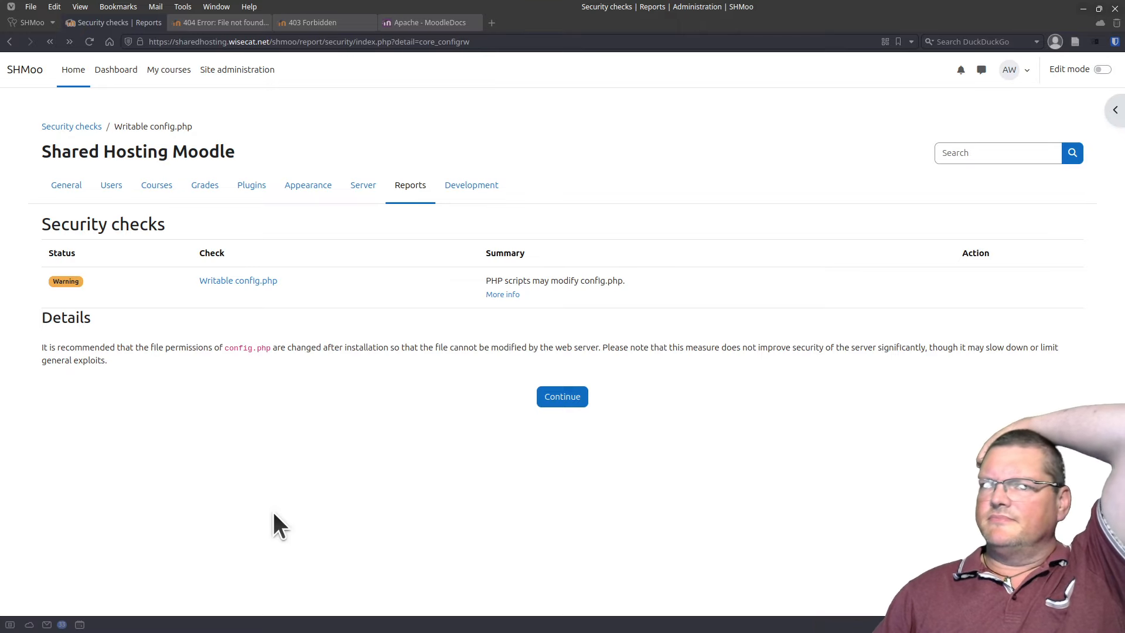
# Step: Open Site administration Notifications and highlight the warning that cron.php has never run
pyautogui.click(253, 70)
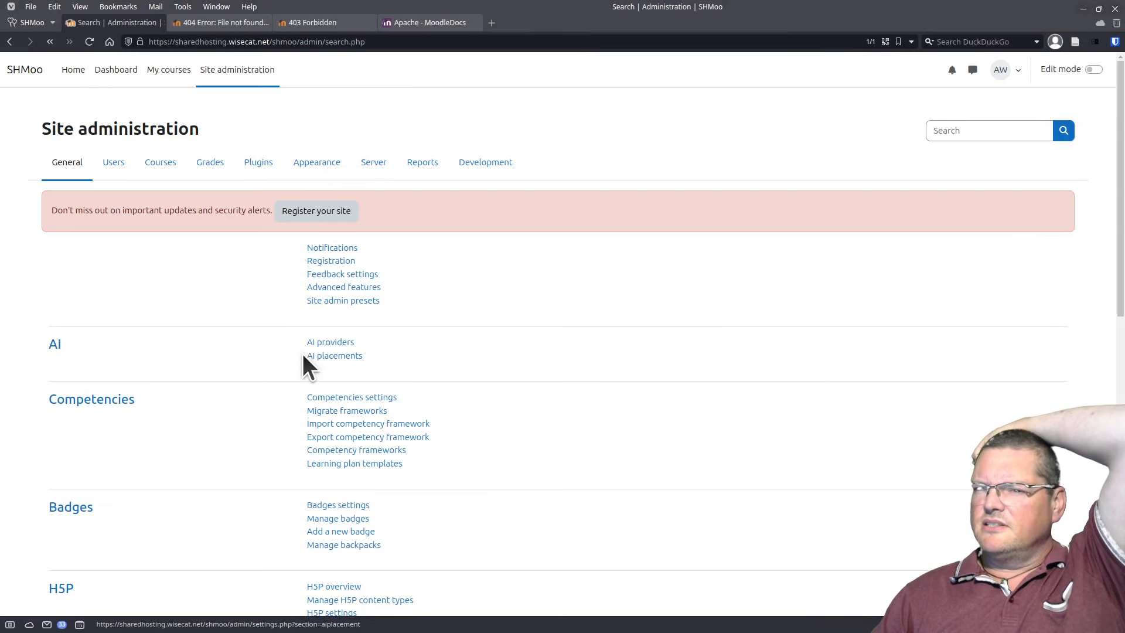
pyautogui.click(352, 247)
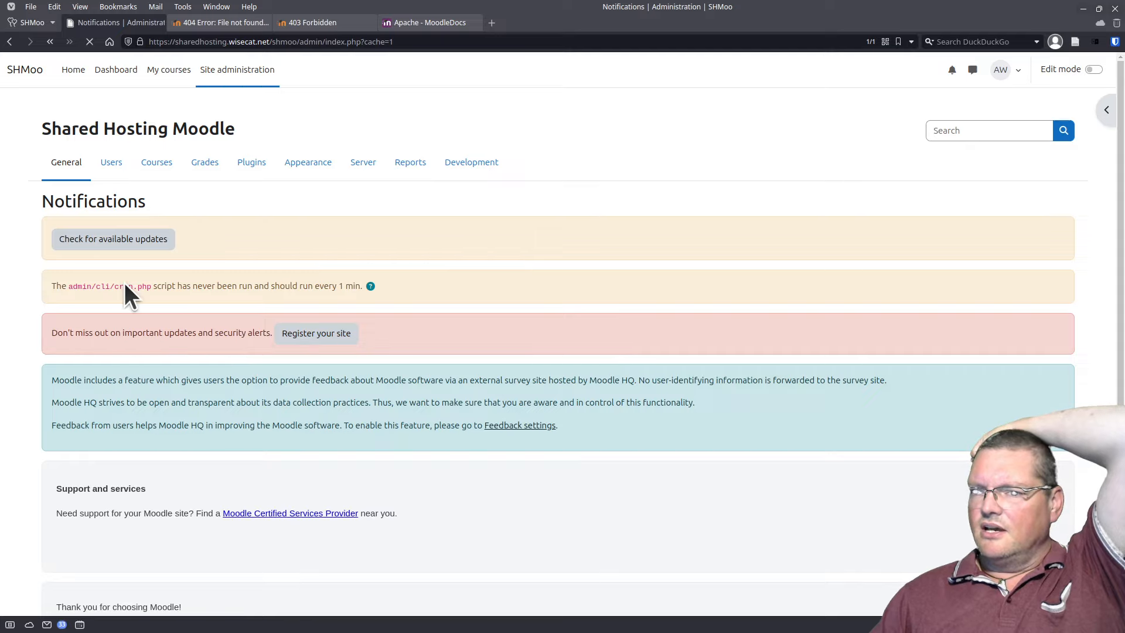
pyautogui.moveTo(134, 287); pyautogui.dragTo(116, 287)
pyautogui.tripleClick(116, 287)
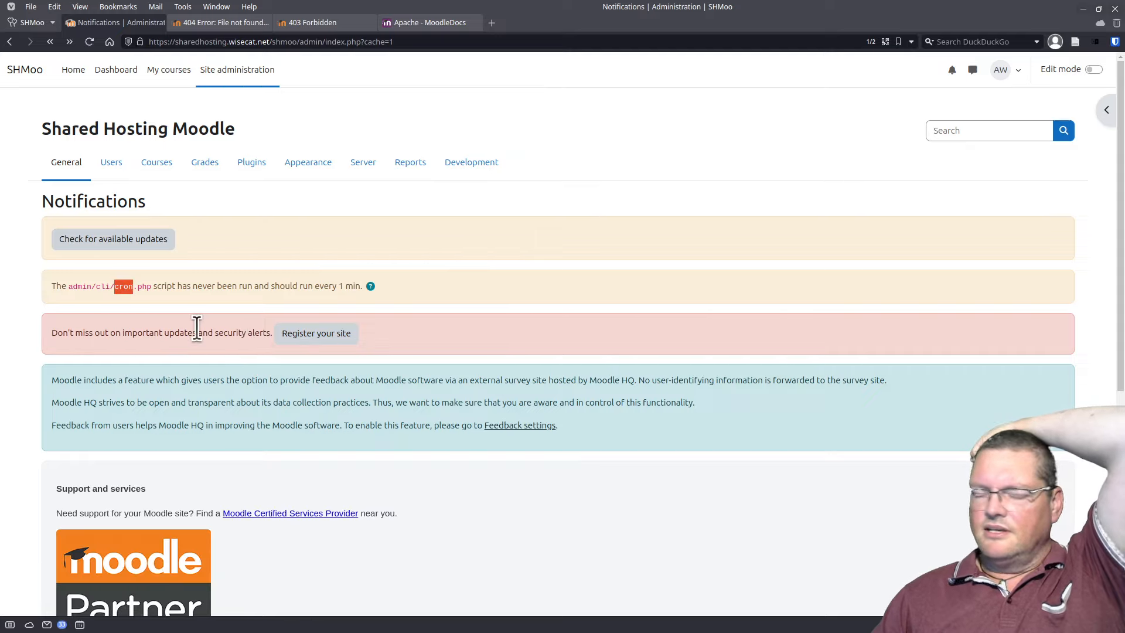
pyautogui.click(470, 274)
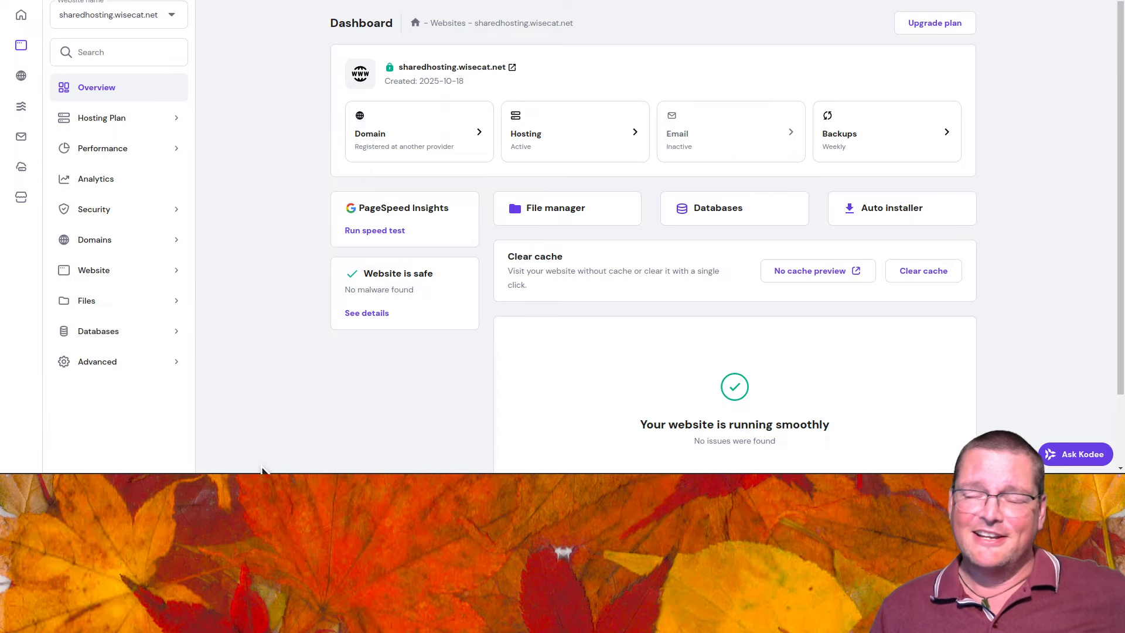
# Step: Open the Cron Jobs page under Advanced in hPanel and focus the command field
pyautogui.click(171, 373)
pyautogui.click(141, 451)
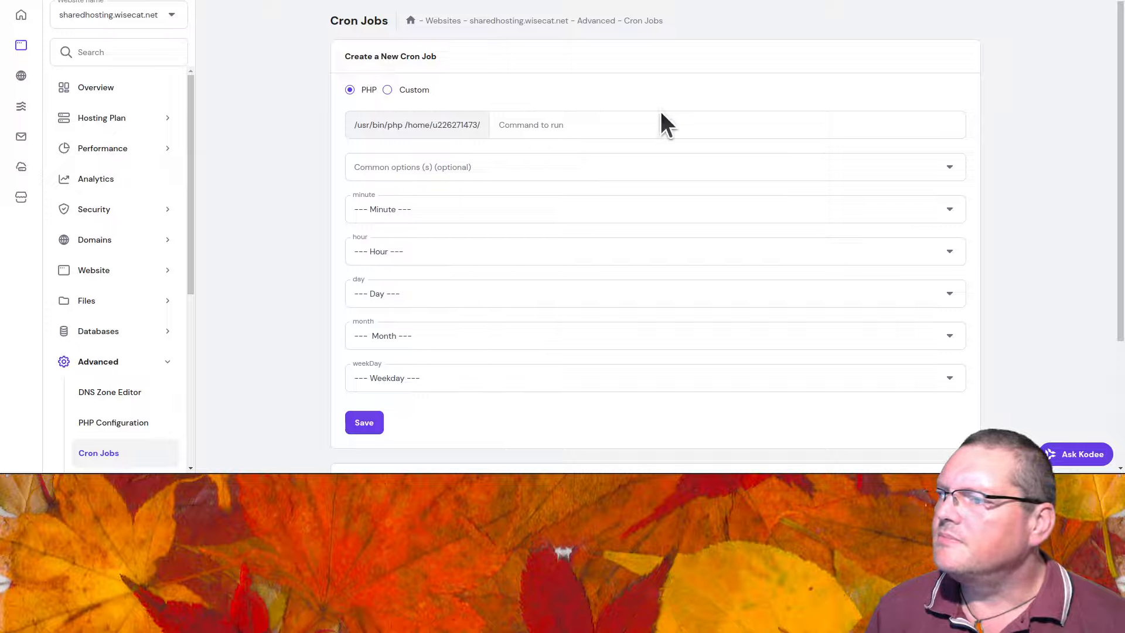
pyautogui.click(563, 121)
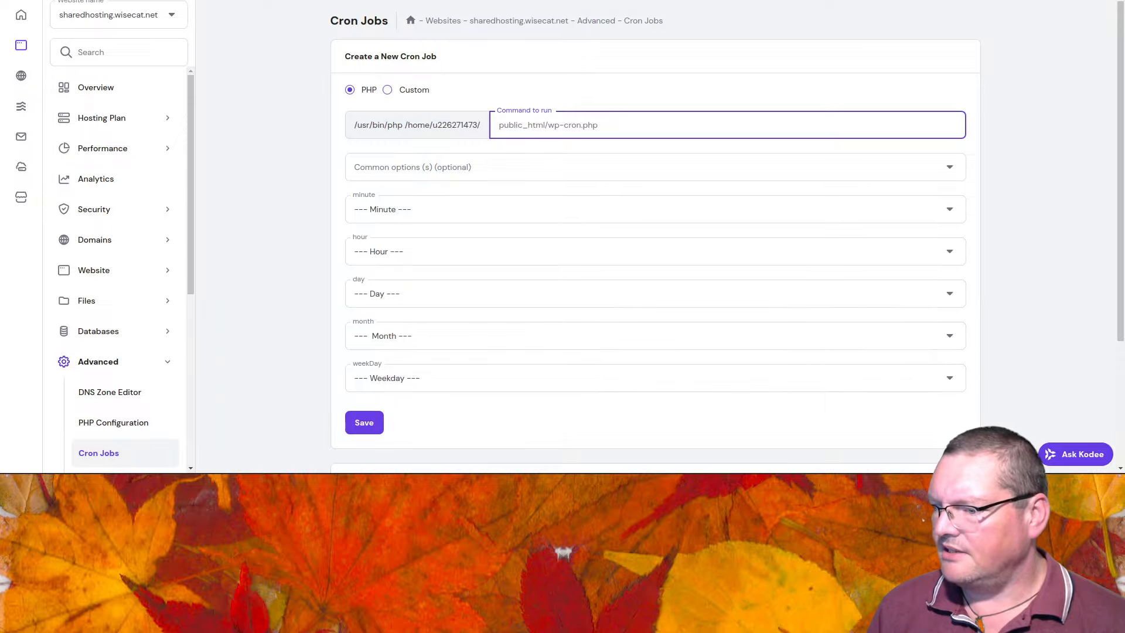
# Step: In the SSH terminal, change into Moodle's admin/cli folder and print its full path with pwd
pyautogui.moveTo(728, 472); pyautogui.dragTo(670, 17)
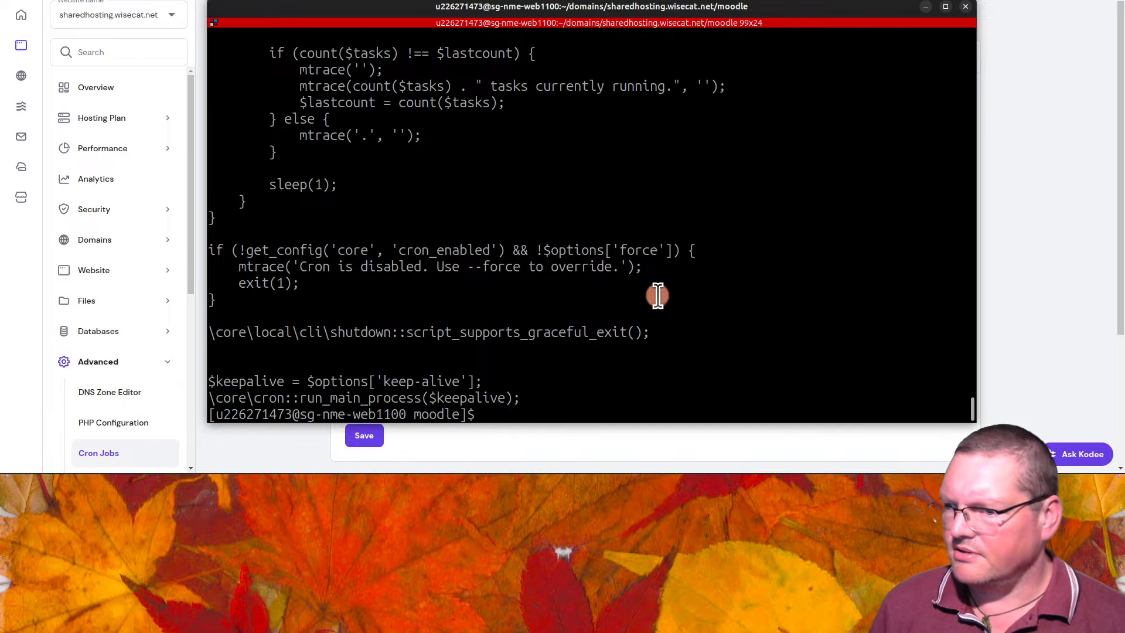
pyautogui.press('Up')
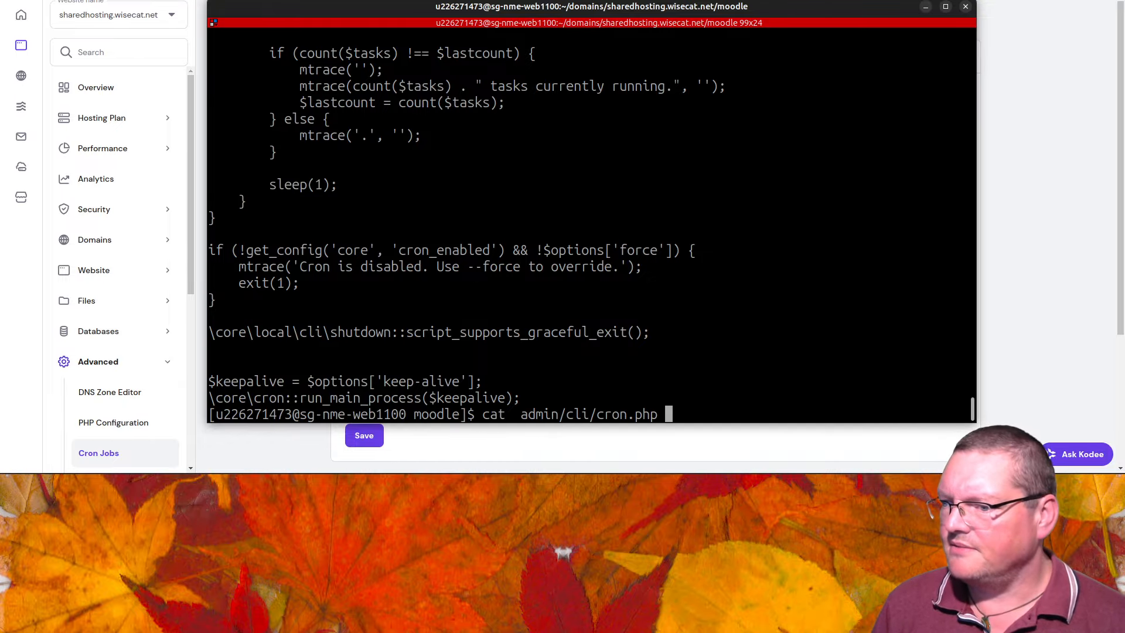
pyautogui.press('Up')
pyautogui.press('Up')
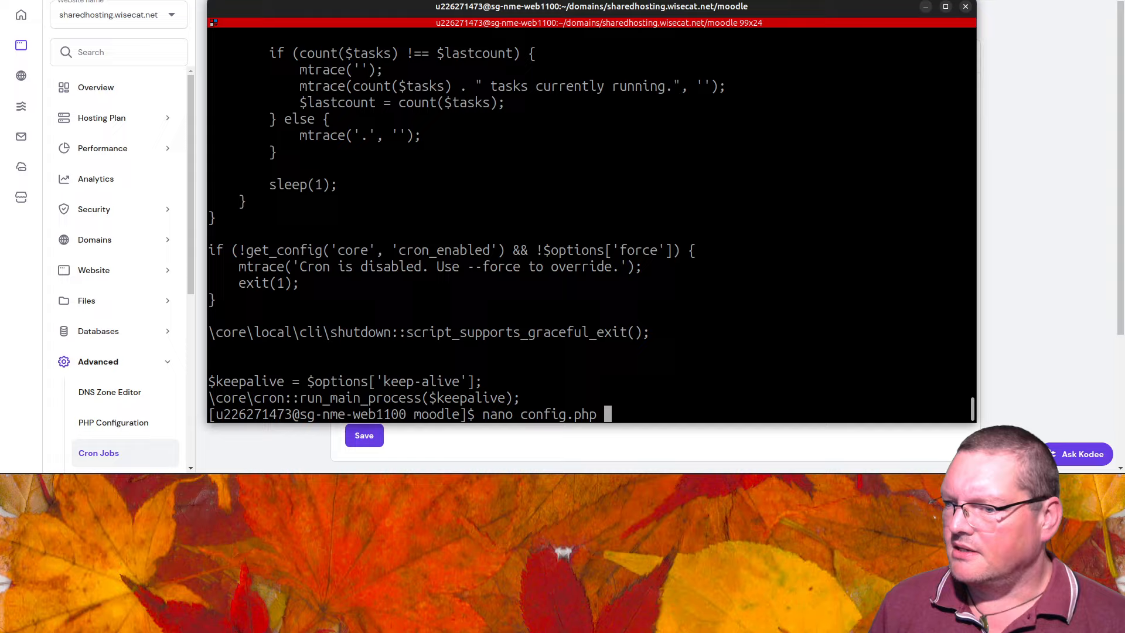
pyautogui.press('Down')
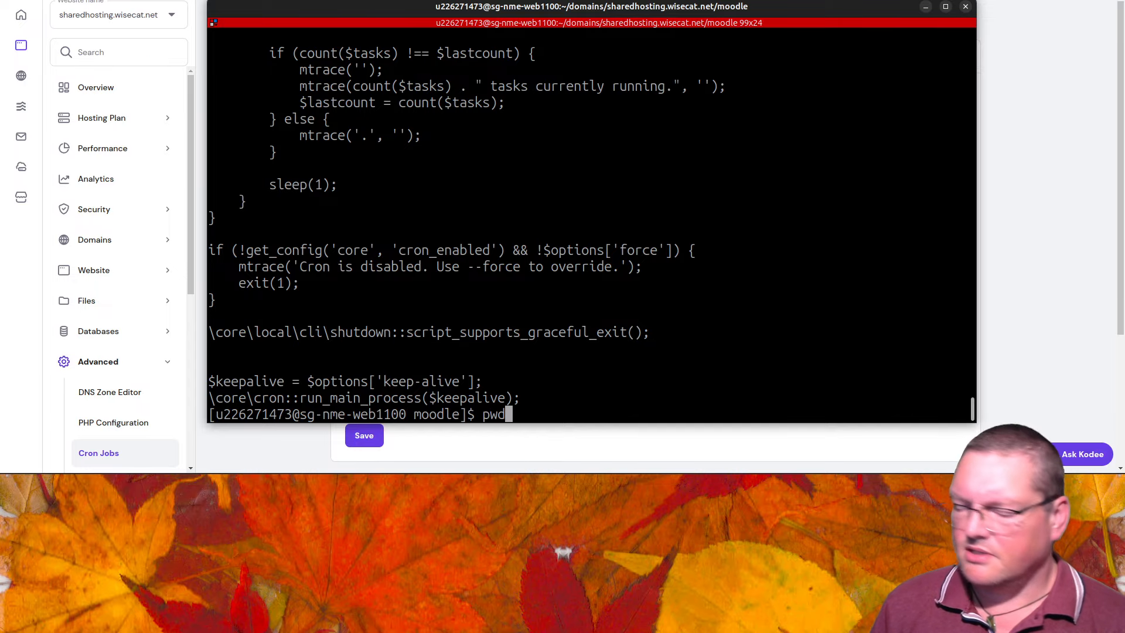
pyautogui.press('Down')
pyautogui.press('Home')
pyautogui.press('Delete')
pyautogui.press('Delete')
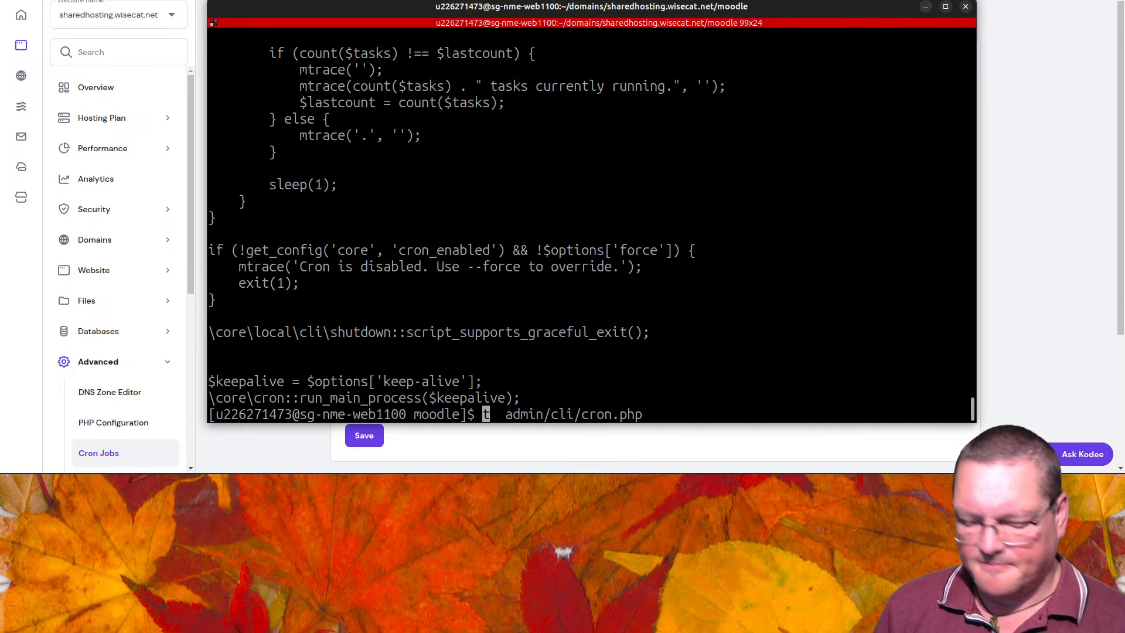
pyautogui.press('Delete')
pyautogui.write('cd')
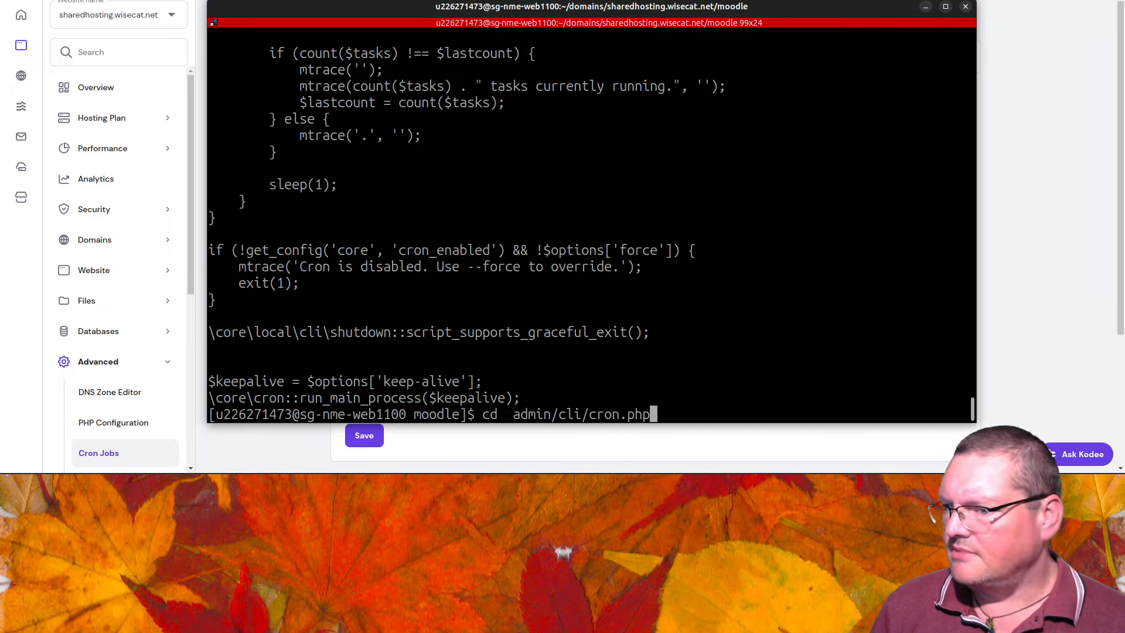
pyautogui.press('End')
pyautogui.press('BackSpace')
pyautogui.press('BackSpace')
pyautogui.press('BackSpace')
pyautogui.press('BackSpace')
pyautogui.press('BackSpace')
pyautogui.press('BackSpace')
pyautogui.press('BackSpace')
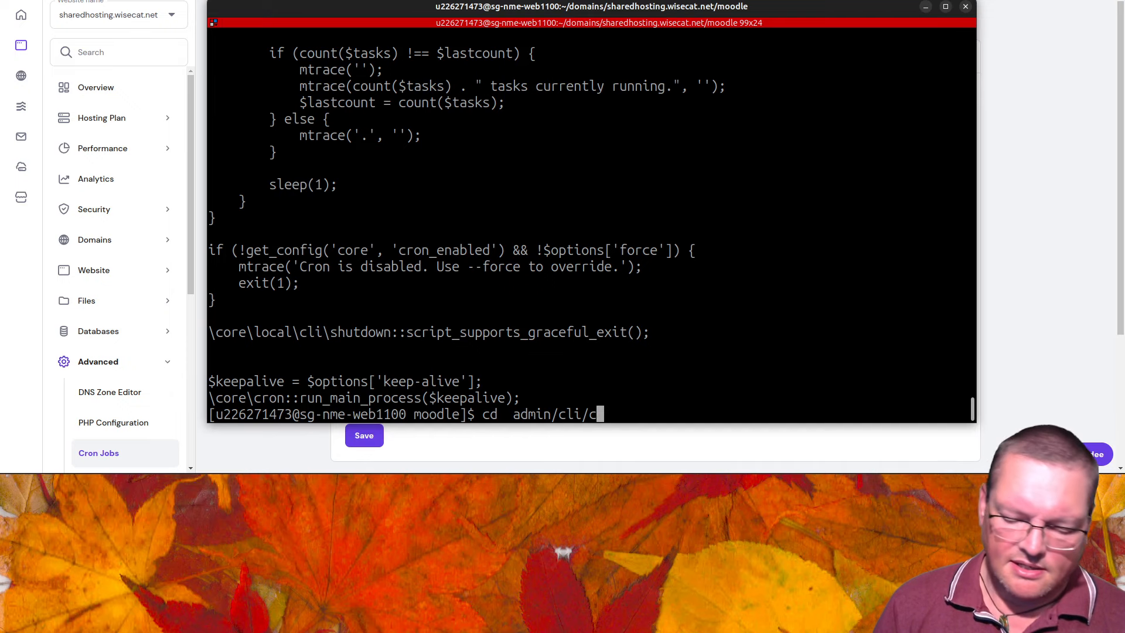
pyautogui.press('BackSpace')
pyautogui.press('Return')
pyautogui.write('pw')
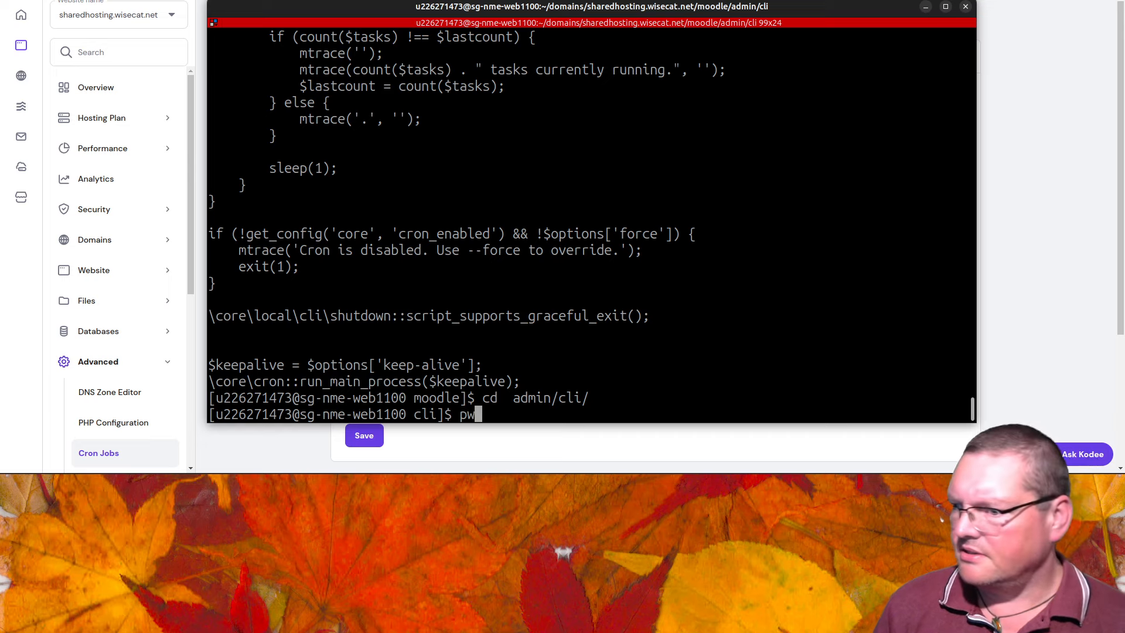
pyautogui.write('d')
pyautogui.press('Return')
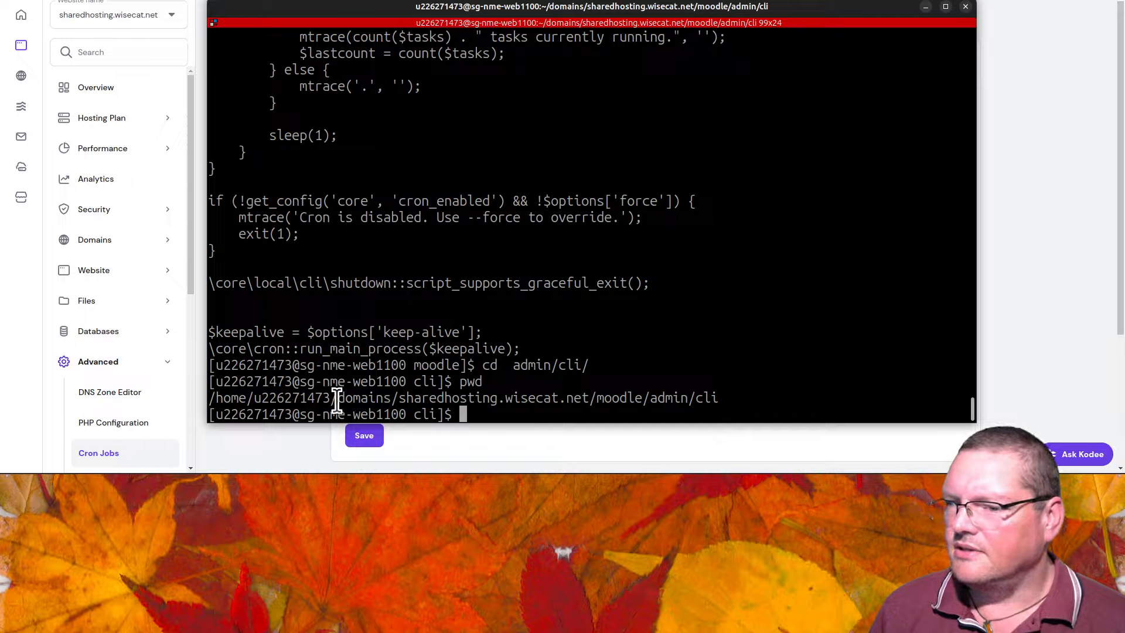
# Step: Copy the printed admin/cli folder path from the terminal to the clipboard
pyautogui.moveTo(339, 397); pyautogui.dragTo(209, 398)
pyautogui.moveTo(760, 388); pyautogui.dragTo(716, 399)
pyautogui.rightClick(716, 399)
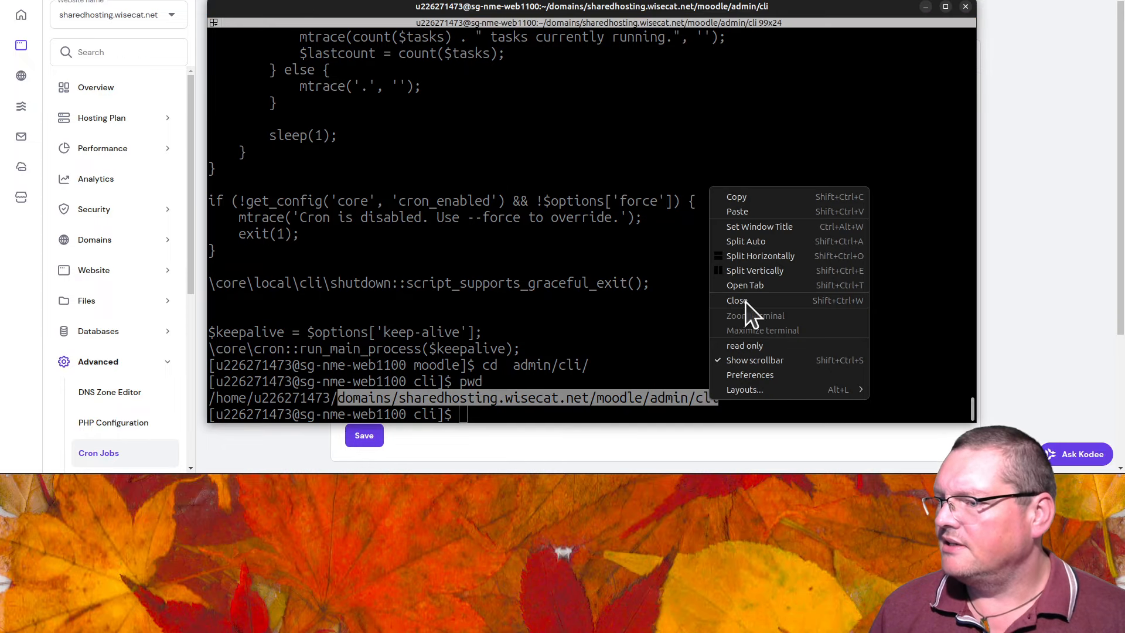
pyautogui.click(744, 195)
pyautogui.moveTo(780, 9); pyautogui.dragTo(719, 471)
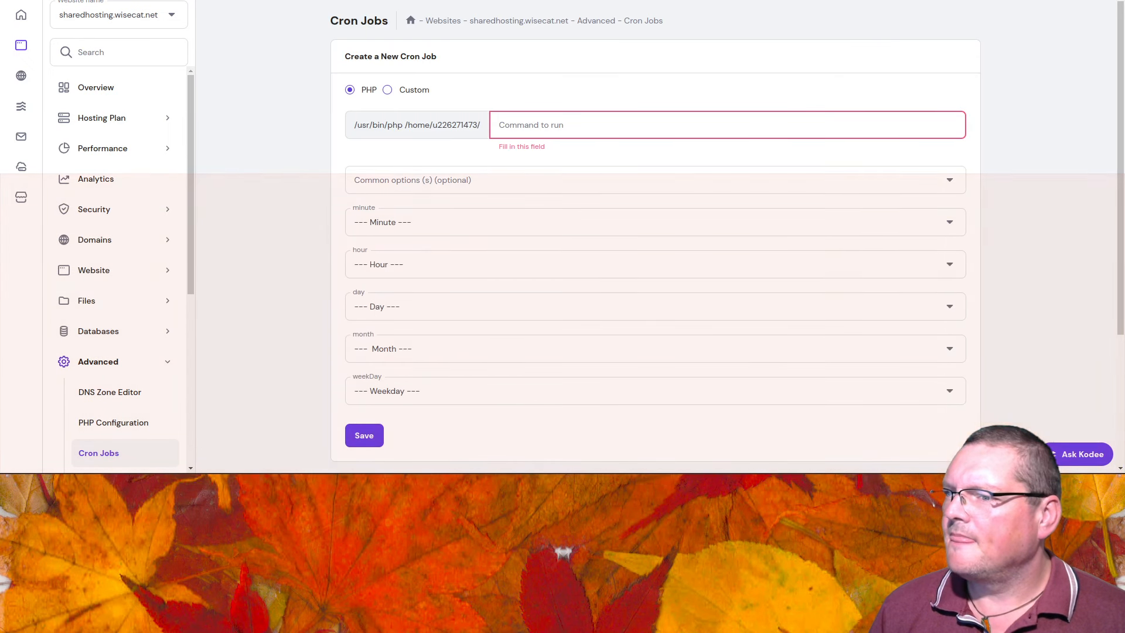
# Step: Enter the cron command as the copied admin/cli path followed by /cron.php
pyautogui.click(565, 123)
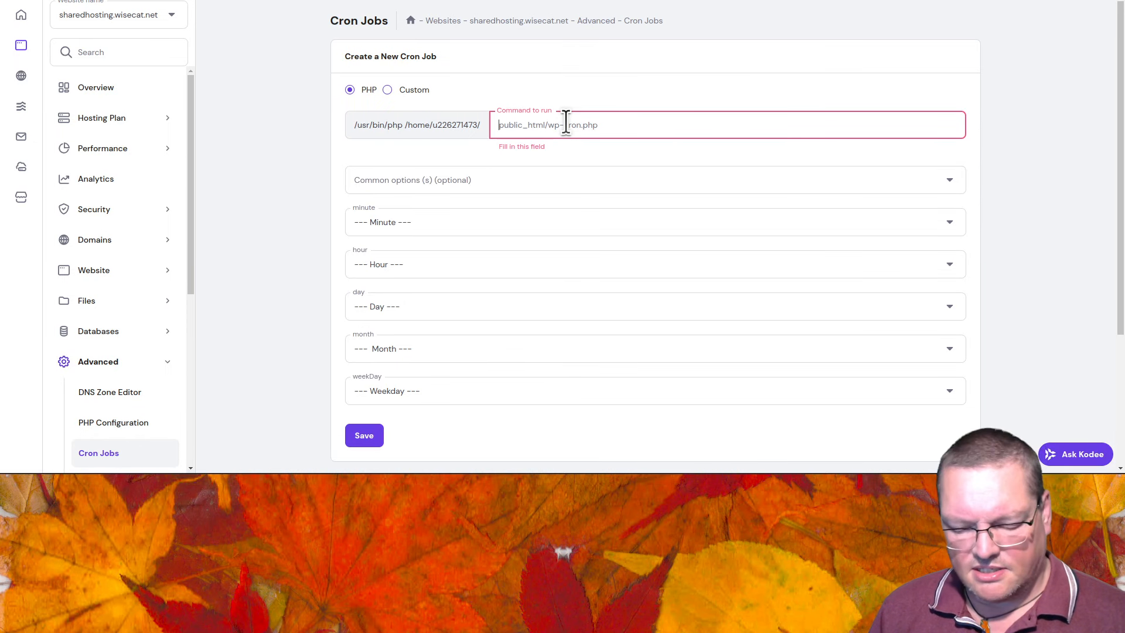
pyautogui.hotkey('ctrl', 'v')
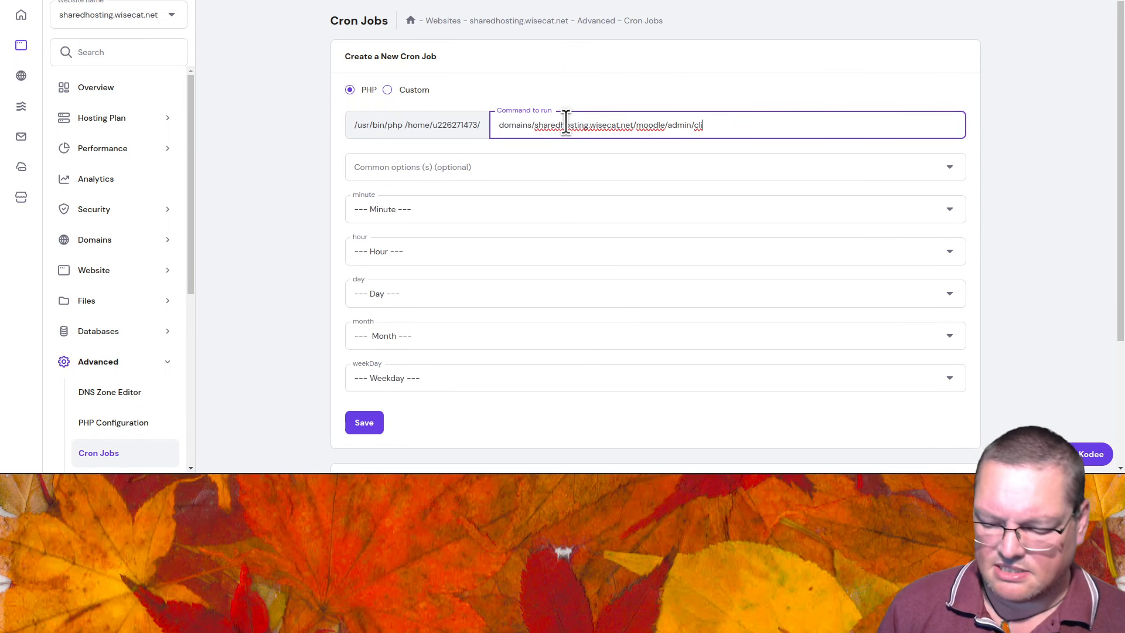
pyautogui.write('/cron')
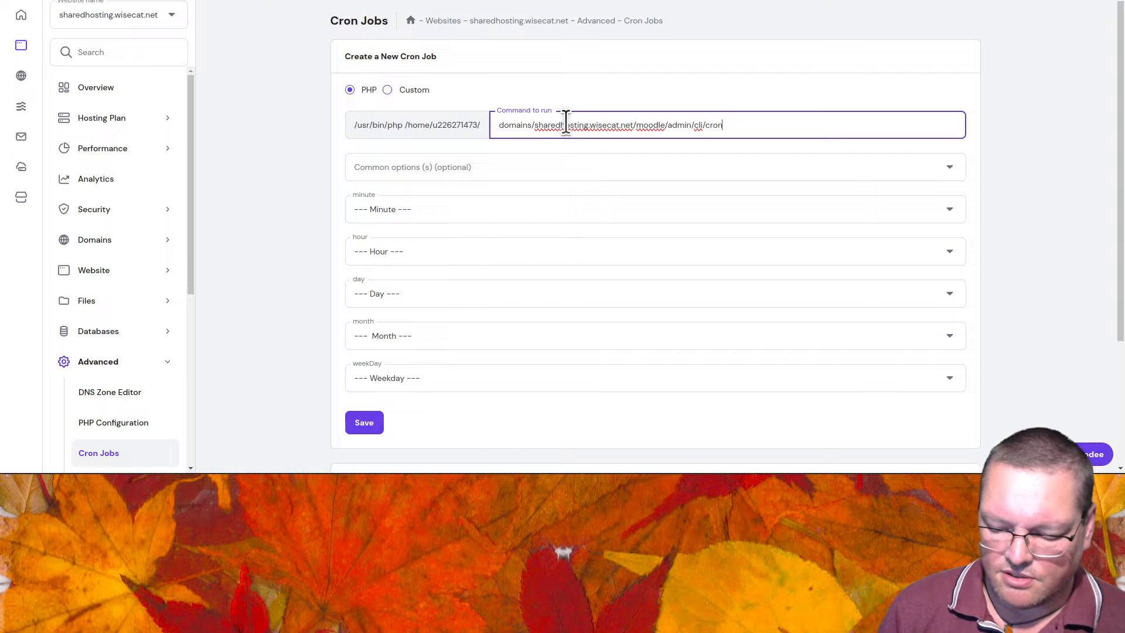
pyautogui.write('.php')
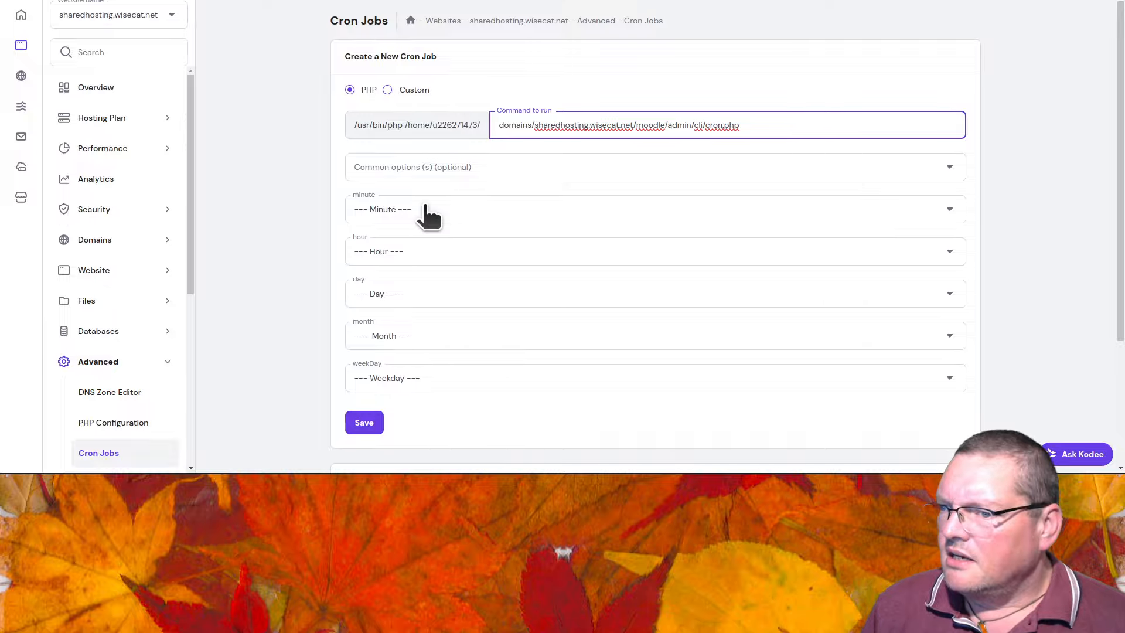
# Step: Set the schedule to every minute (Once an hour preset, minute '*') and save the cron job
pyautogui.click(473, 171)
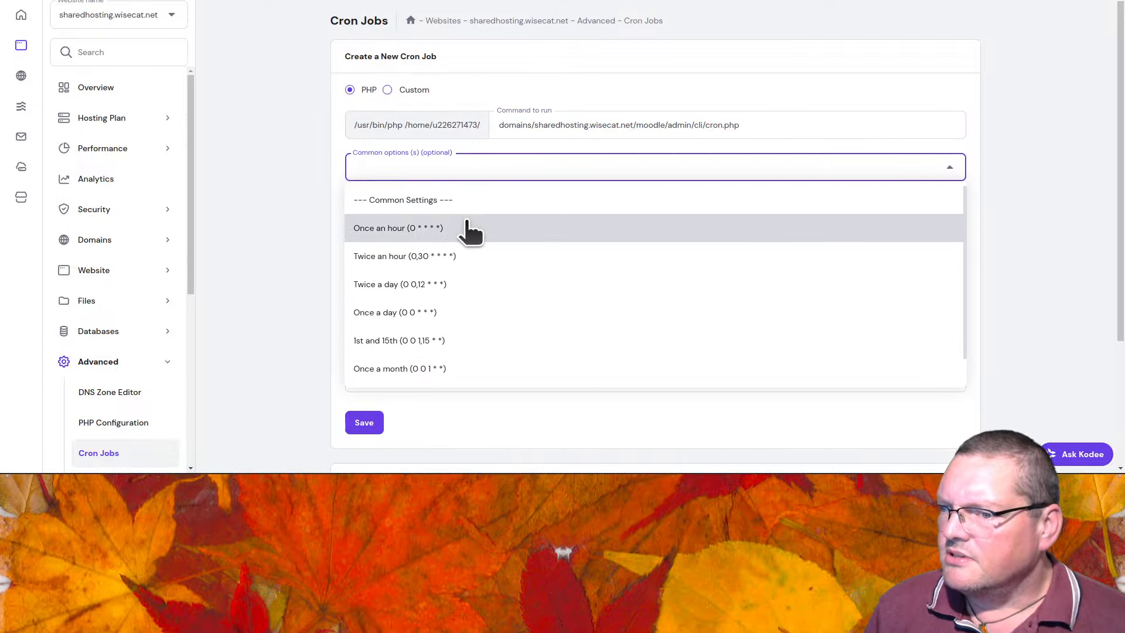
pyautogui.scroll(-1, 477, 343)
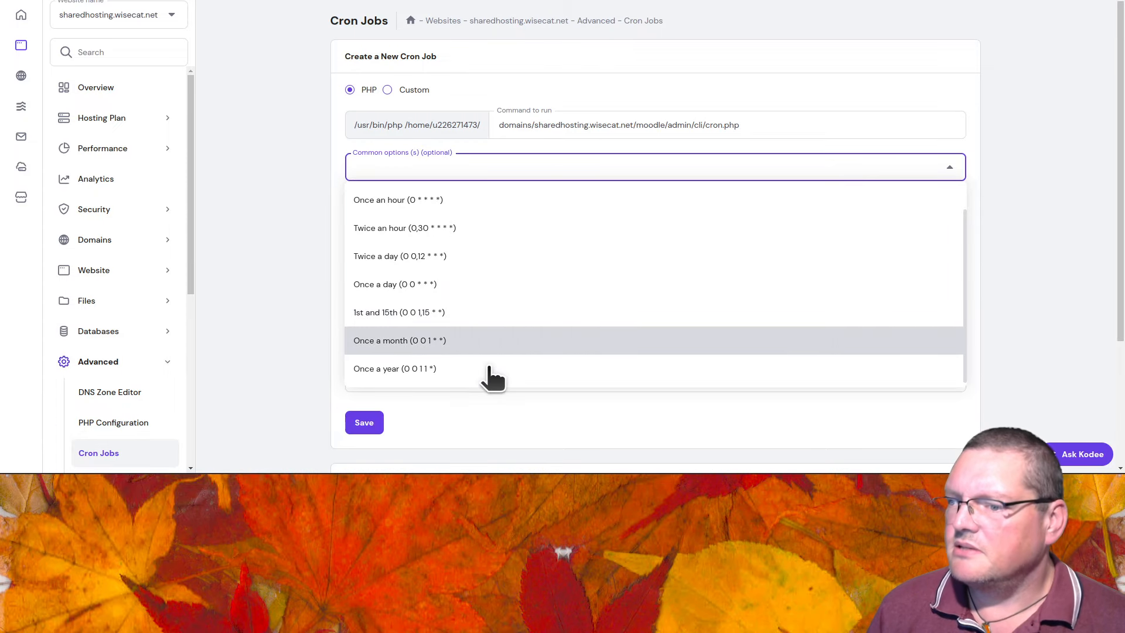
pyautogui.scroll(1, 491, 376)
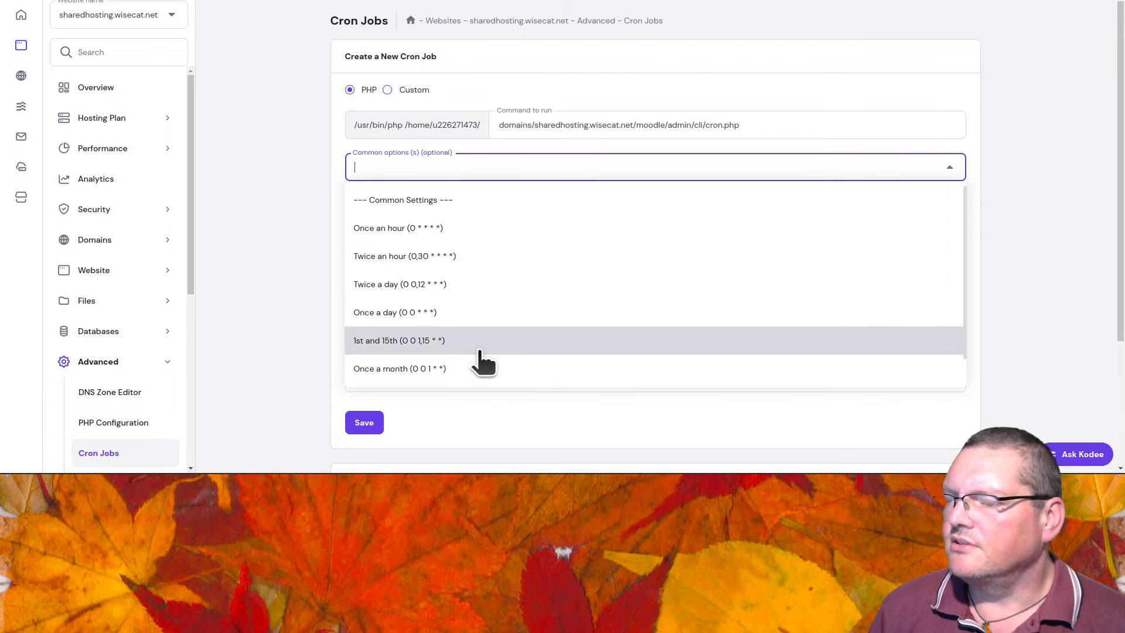
pyautogui.click(398, 237)
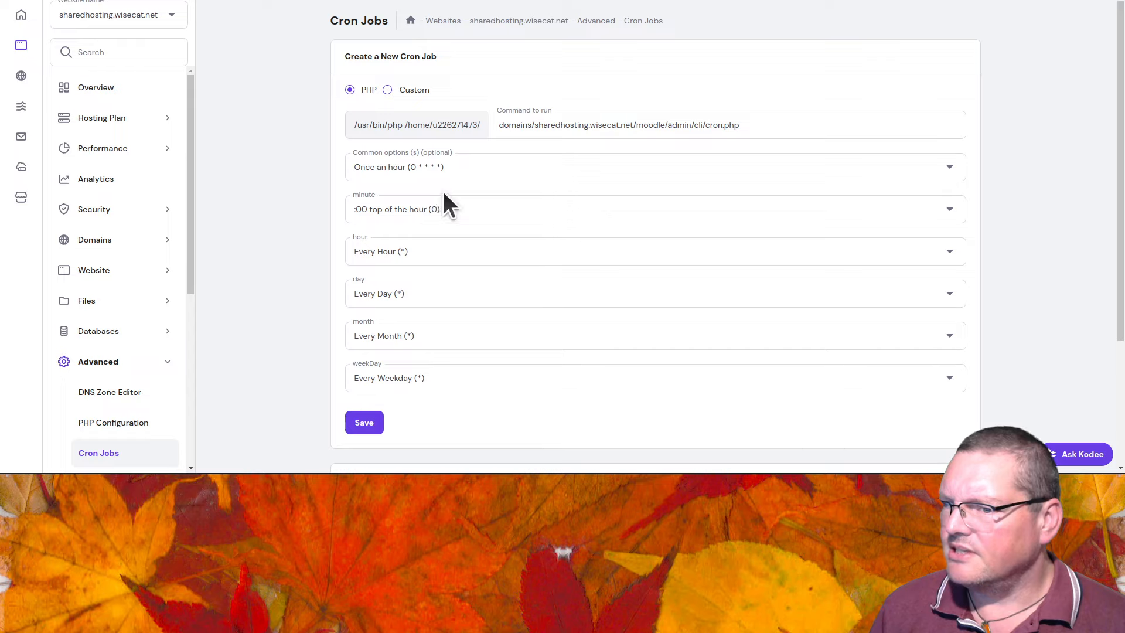
pyautogui.click(444, 213)
pyautogui.click(426, 270)
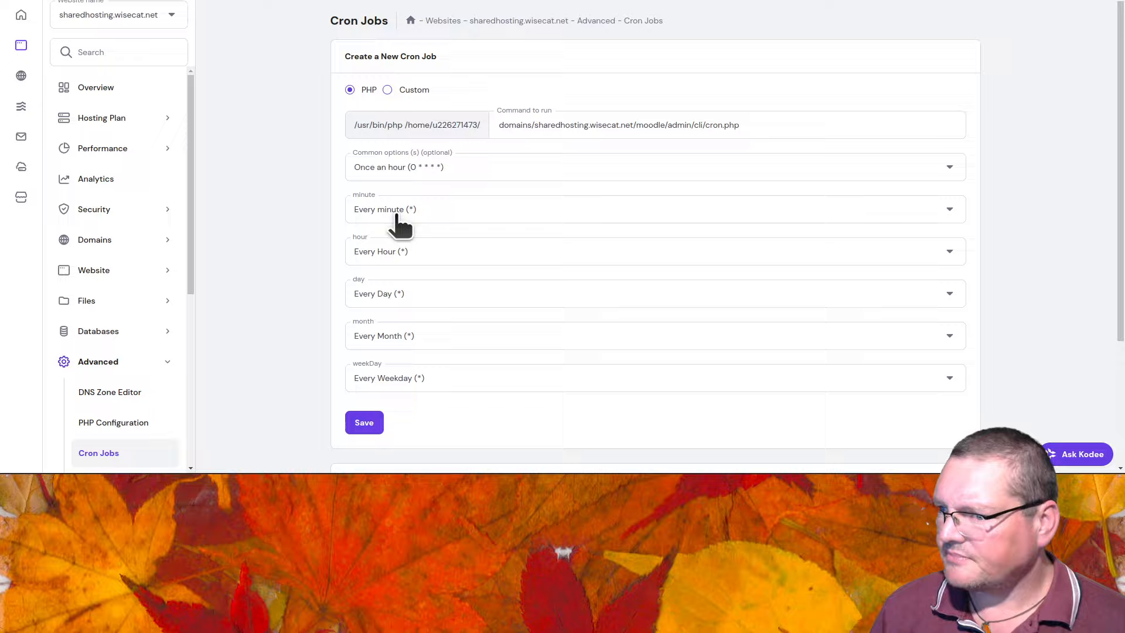
pyautogui.click(441, 216)
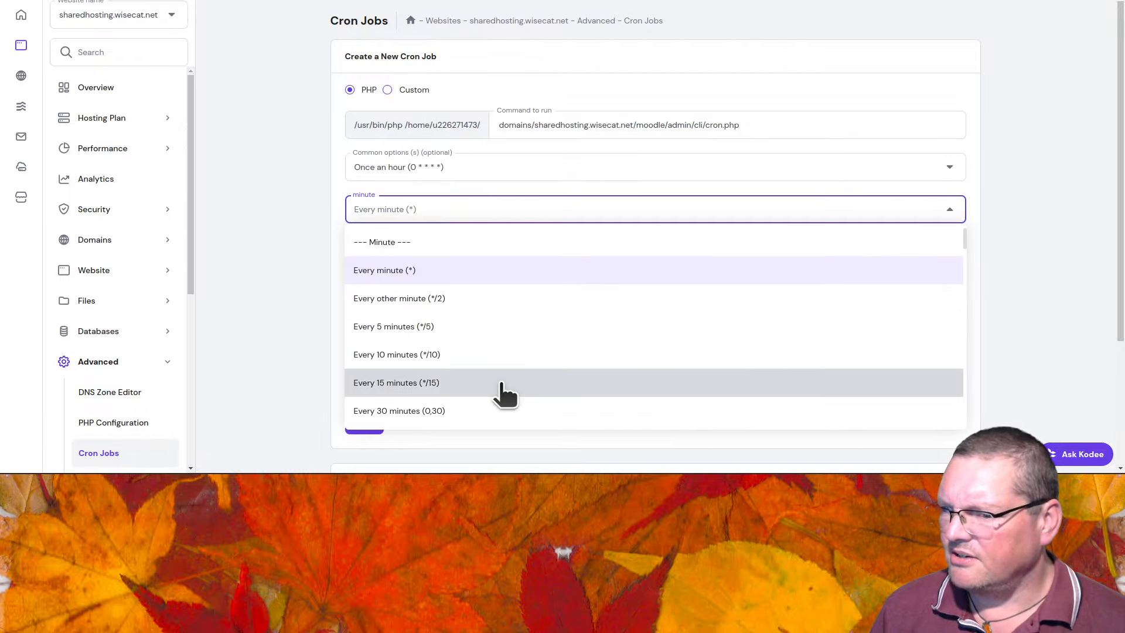
pyautogui.scroll(-5, 497, 392)
pyautogui.scroll(5, 500, 393)
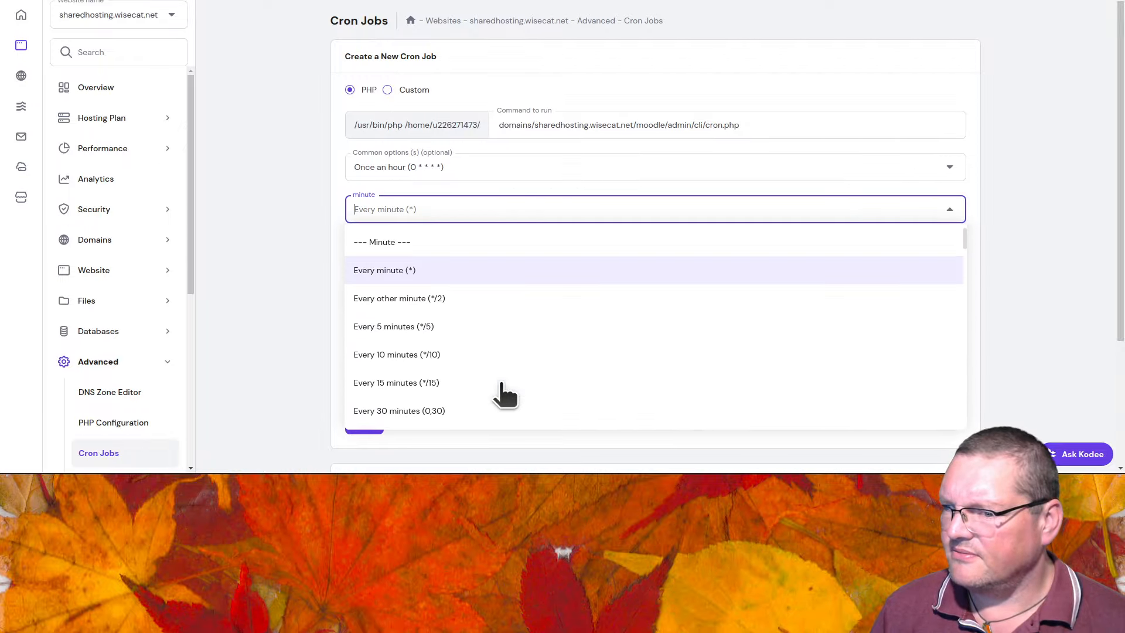
pyautogui.click(490, 270)
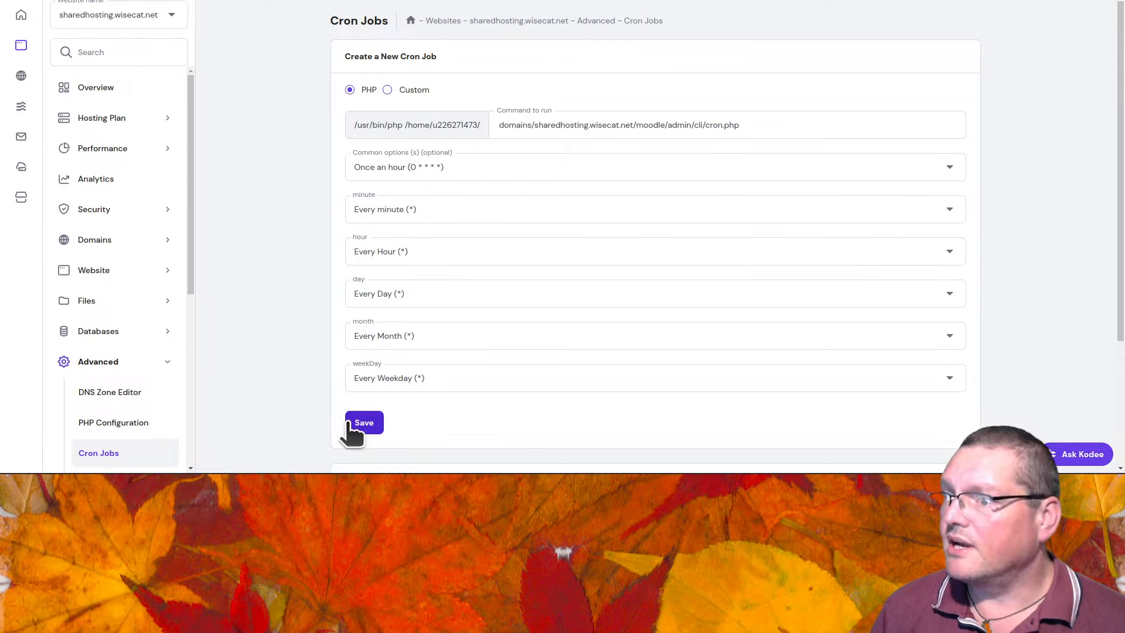
pyautogui.click(374, 424)
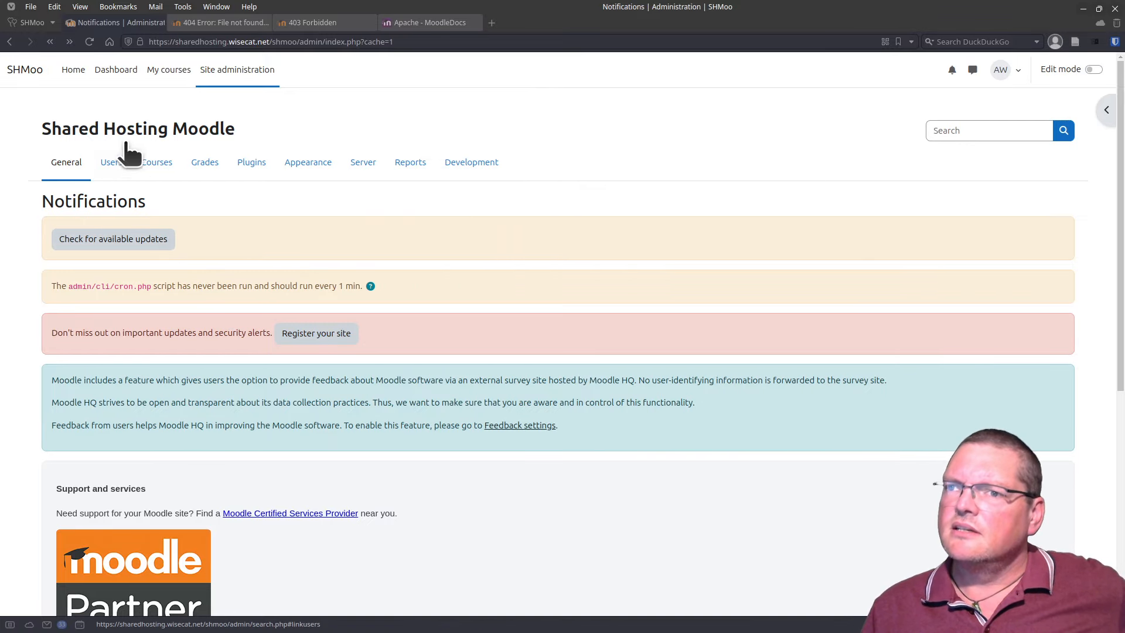
# Step: Reload Moodle's Notifications page repeatedly until the cron warning clears, then open the Server section
pyautogui.click(92, 43)
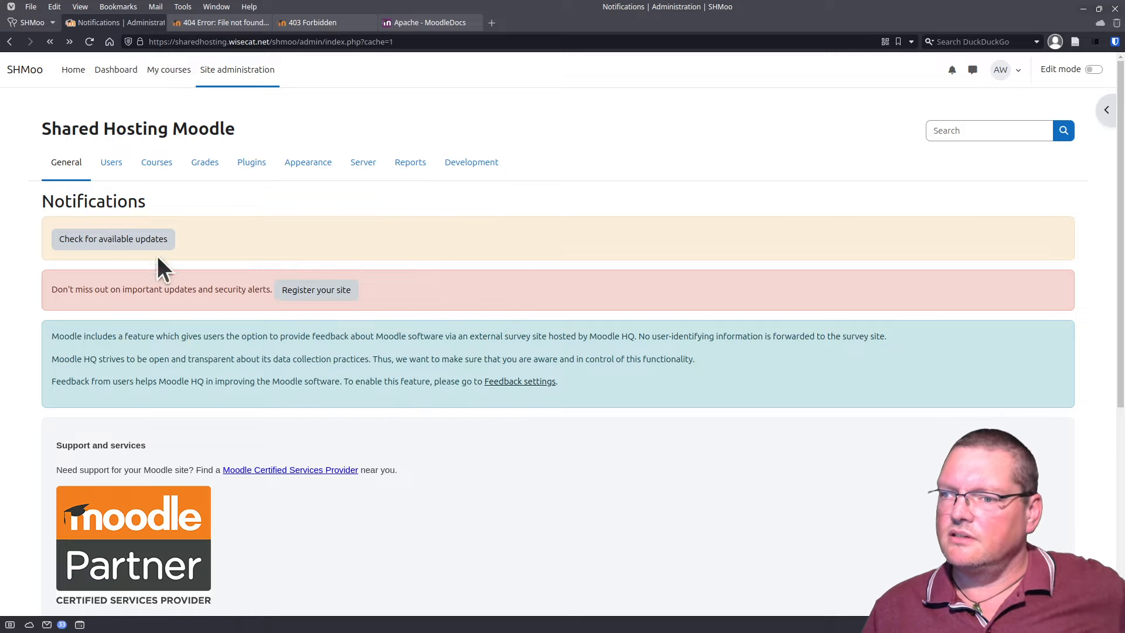
pyautogui.scroll(-5, 376, 492)
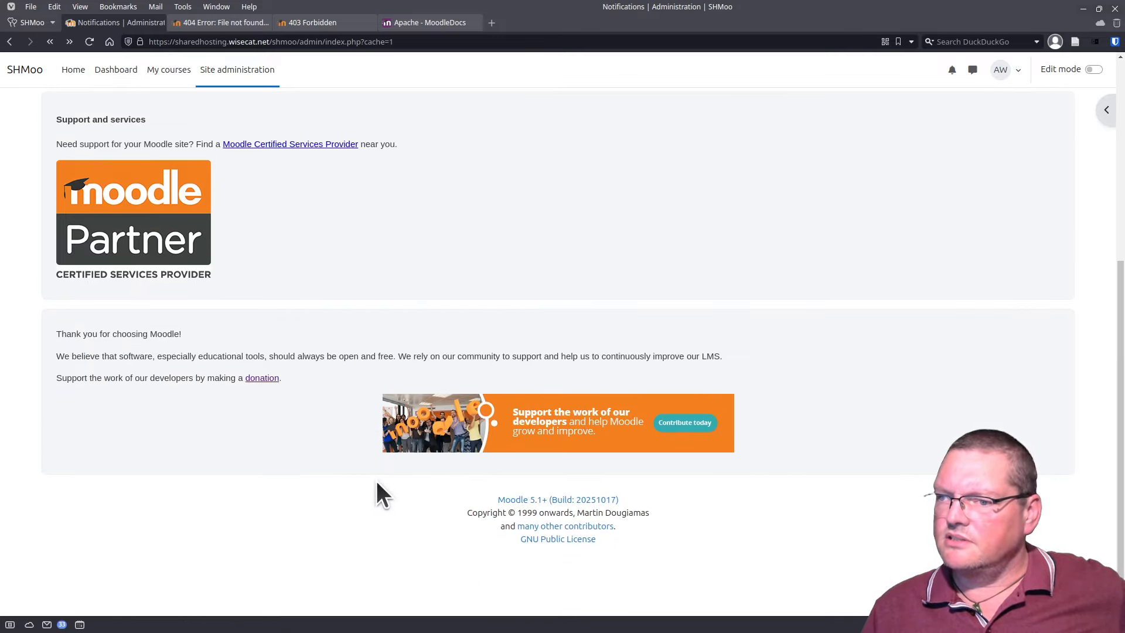
pyautogui.scroll(5, 376, 481)
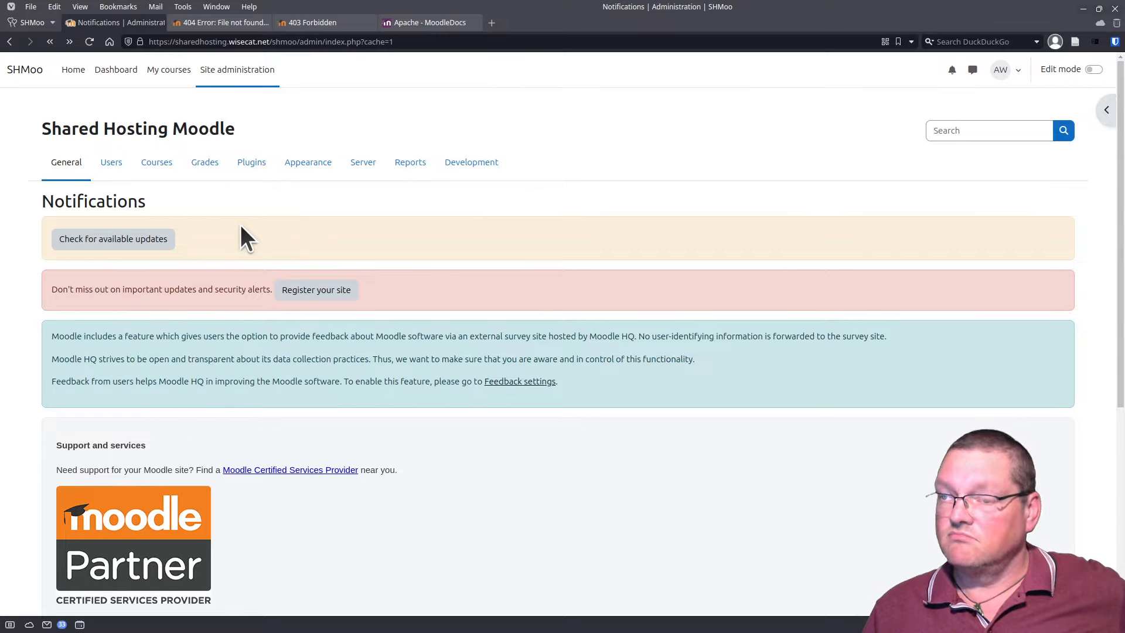
pyautogui.click(90, 39)
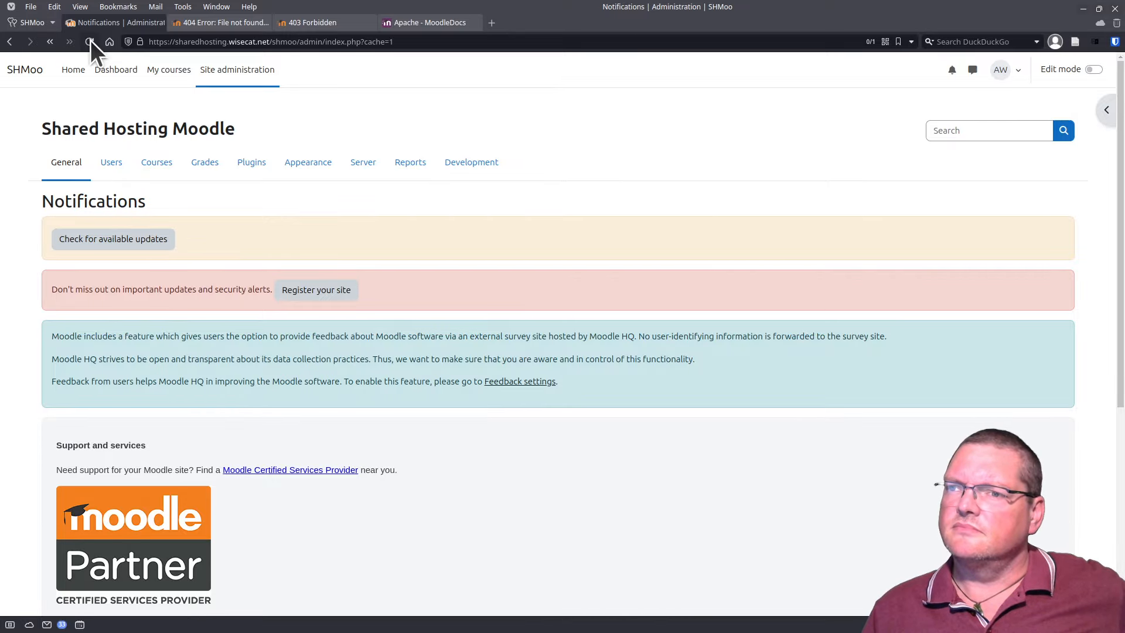
pyautogui.click(91, 40)
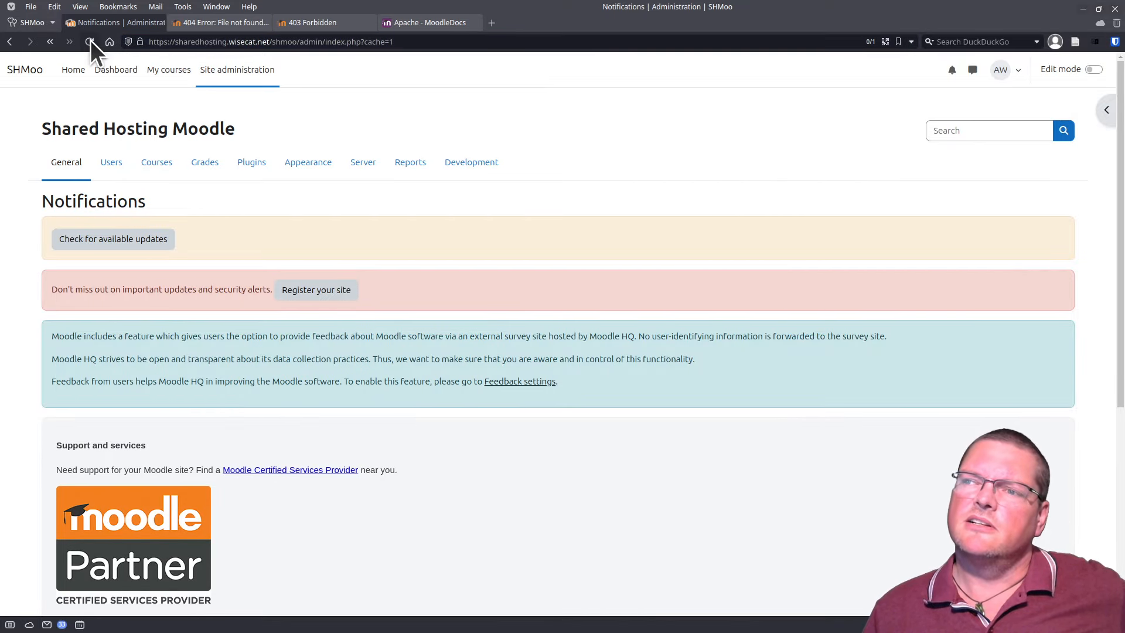
pyautogui.click(353, 165)
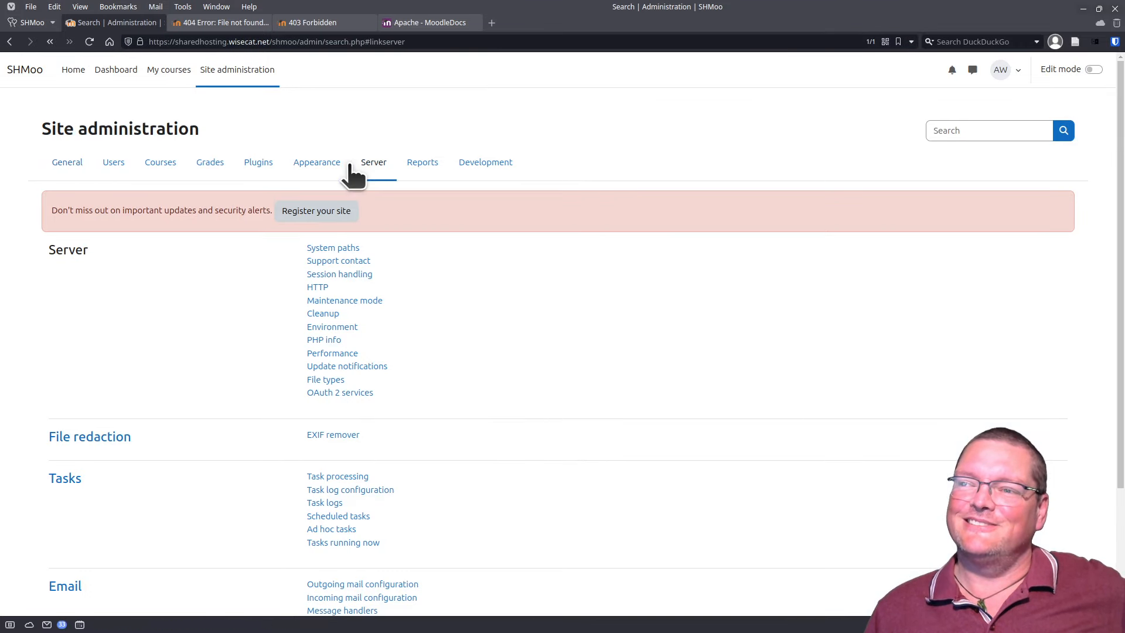
# Step: Go to Outgoing mail configuration and open its 'Test outgoing mail configuration' page
pyautogui.scroll(-3, 434, 328)
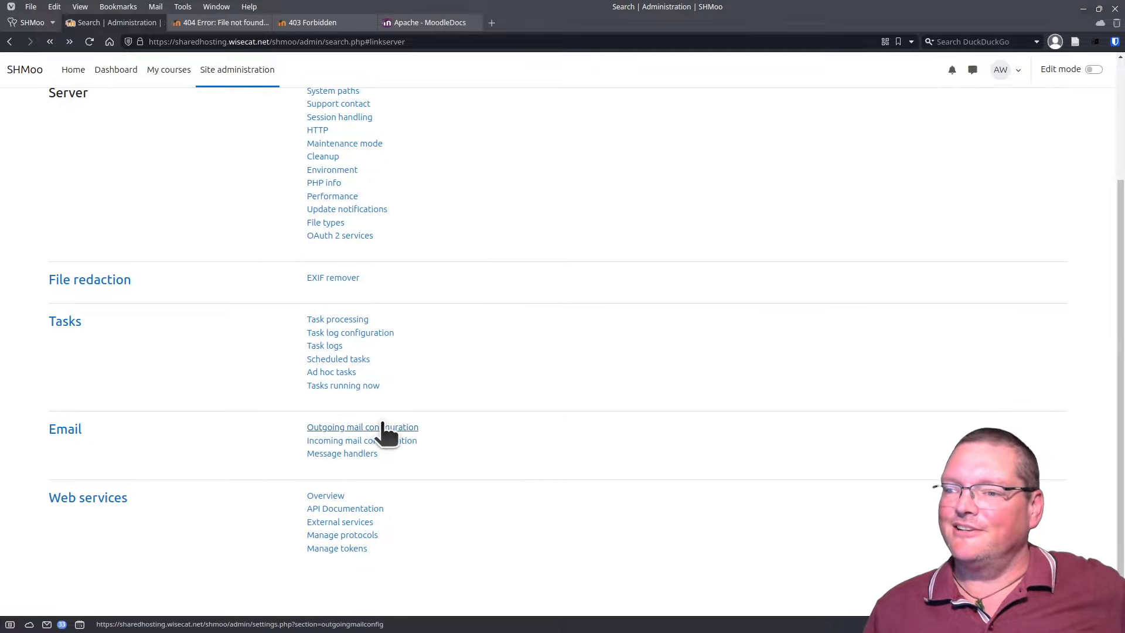
pyautogui.click(382, 424)
pyautogui.scroll(-3, 376, 366)
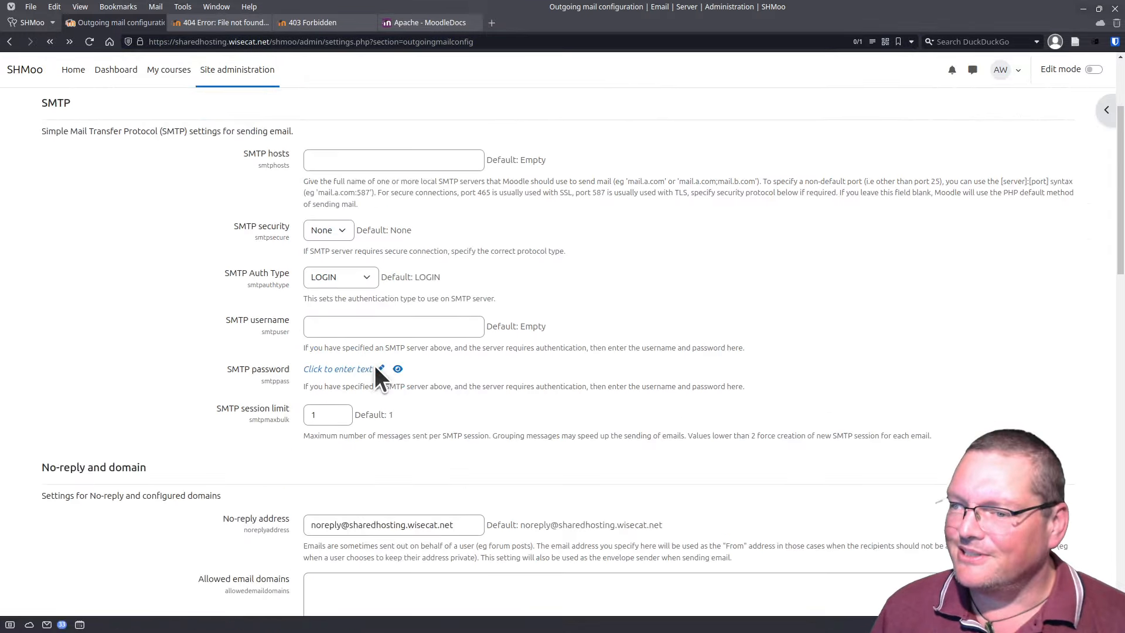
pyautogui.scroll(-5, 375, 368)
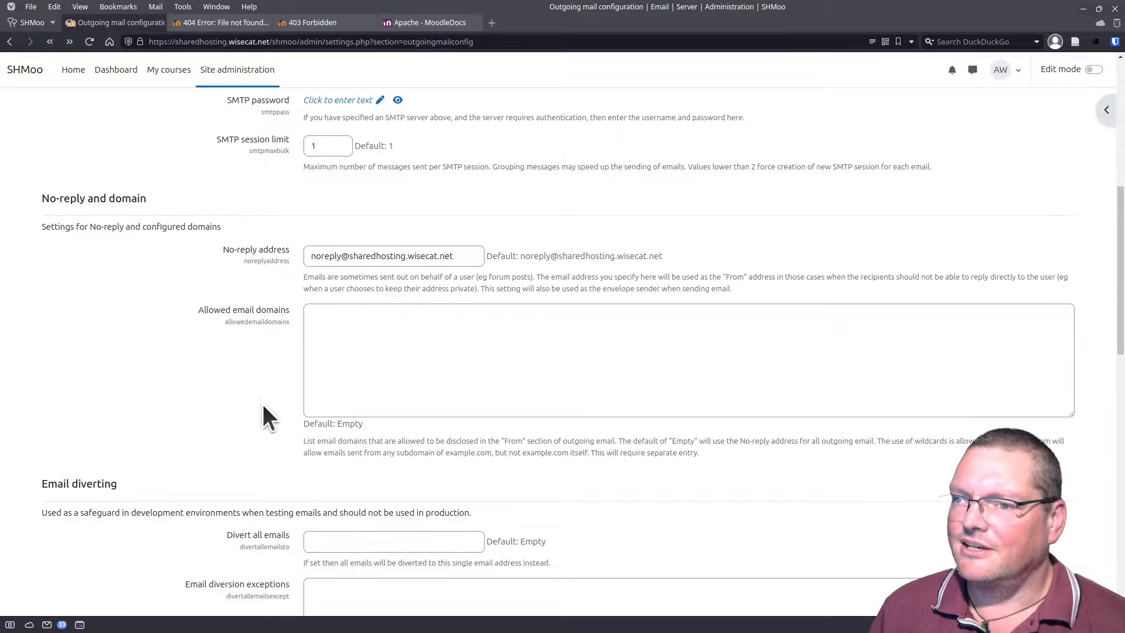
pyautogui.scroll(-11, 263, 404)
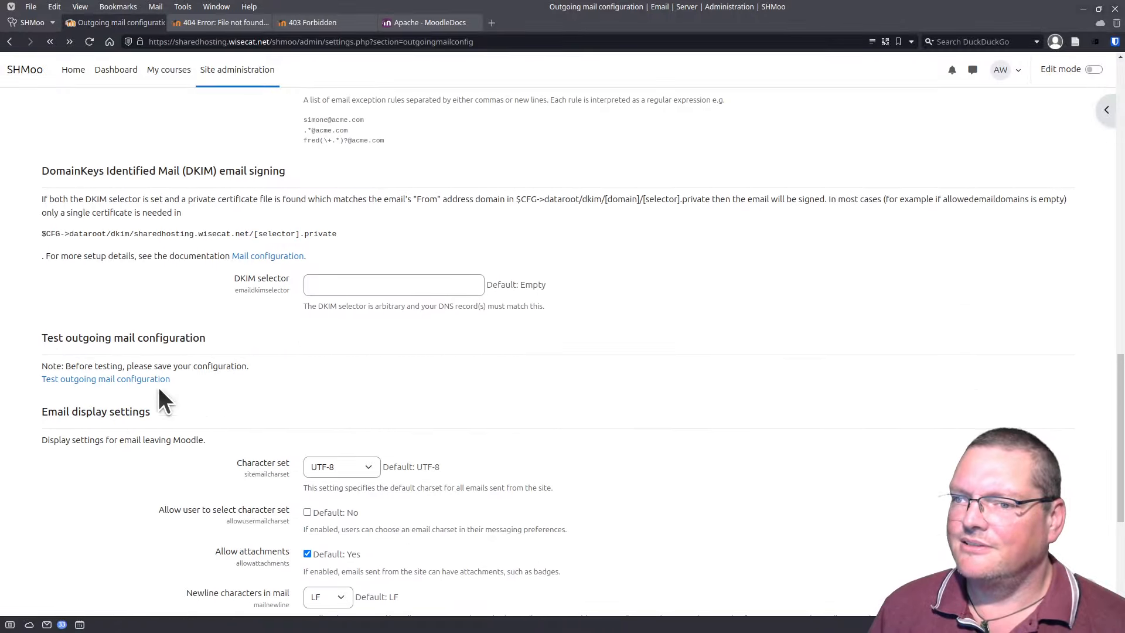
pyautogui.click(101, 382)
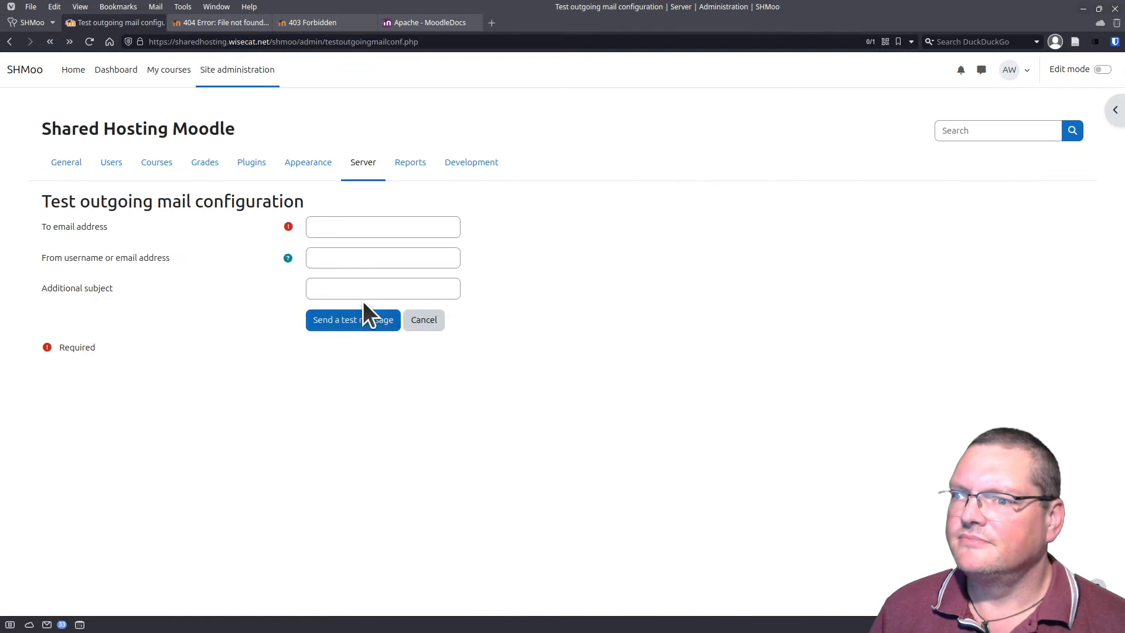
# Step: Send a test message to the recipient's e-mail address and highlight the resulting mail-server error
pyautogui.click(352, 237)
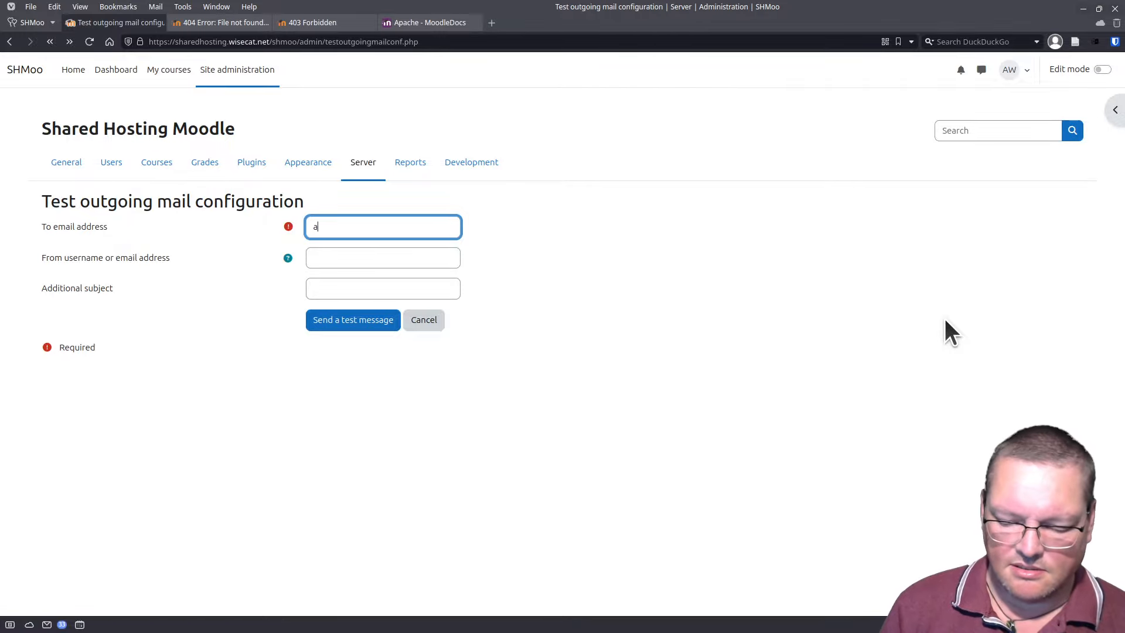
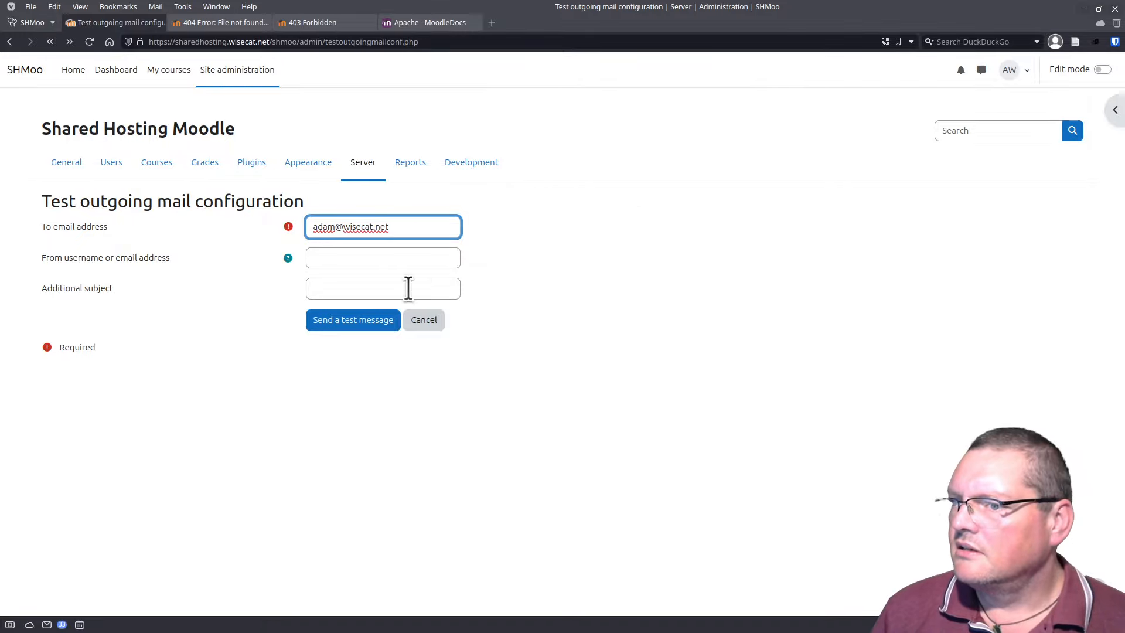
pyautogui.click(367, 318)
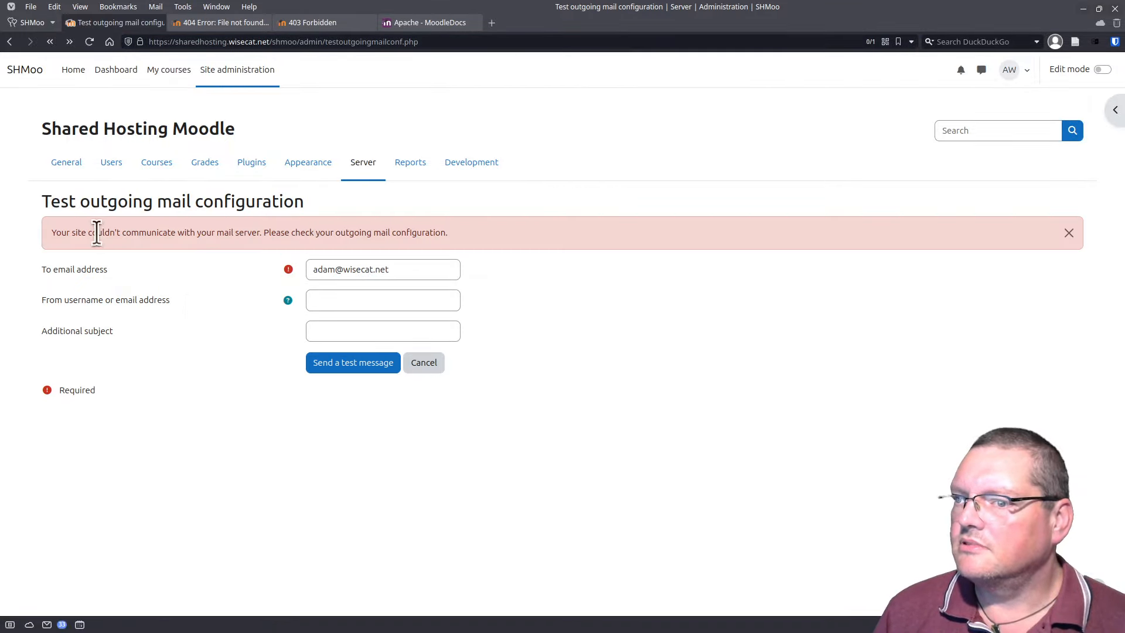
pyautogui.moveTo(97, 232); pyautogui.dragTo(489, 231)
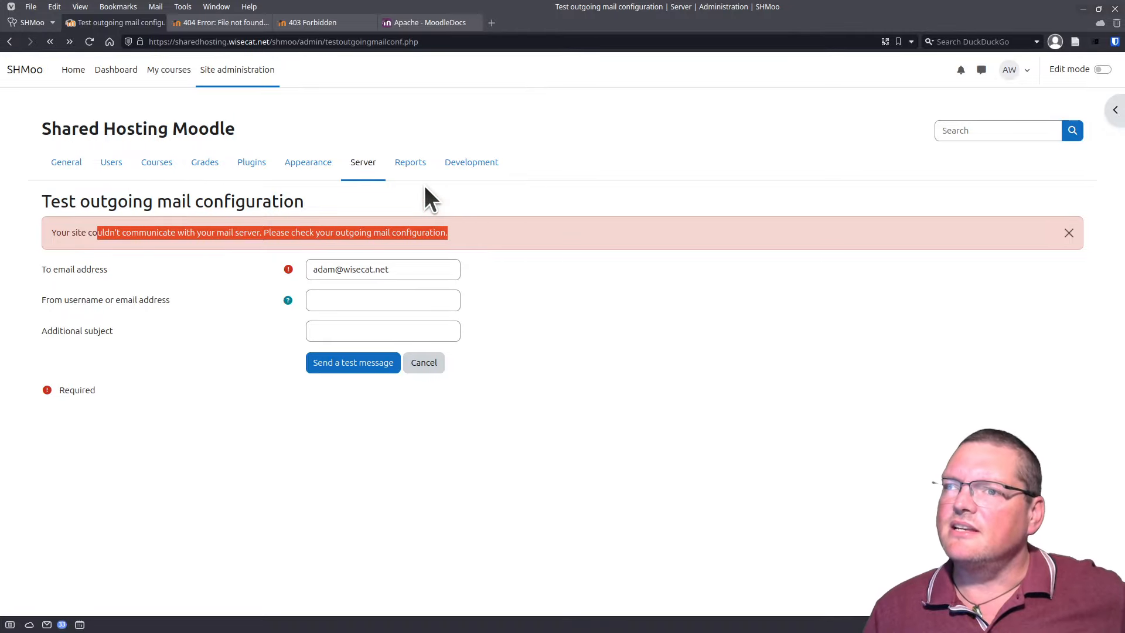
pyautogui.click(52, 232)
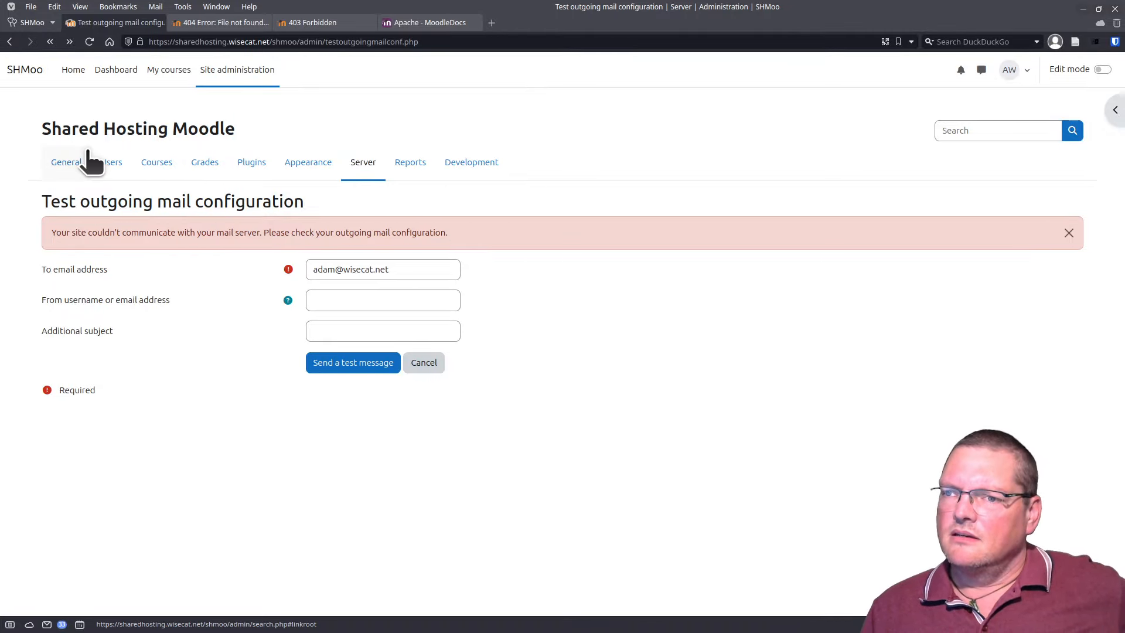
# Step: Open General > Notifications, confirm the cron warning is gone, and run 'Check for available updates'
pyautogui.click(78, 164)
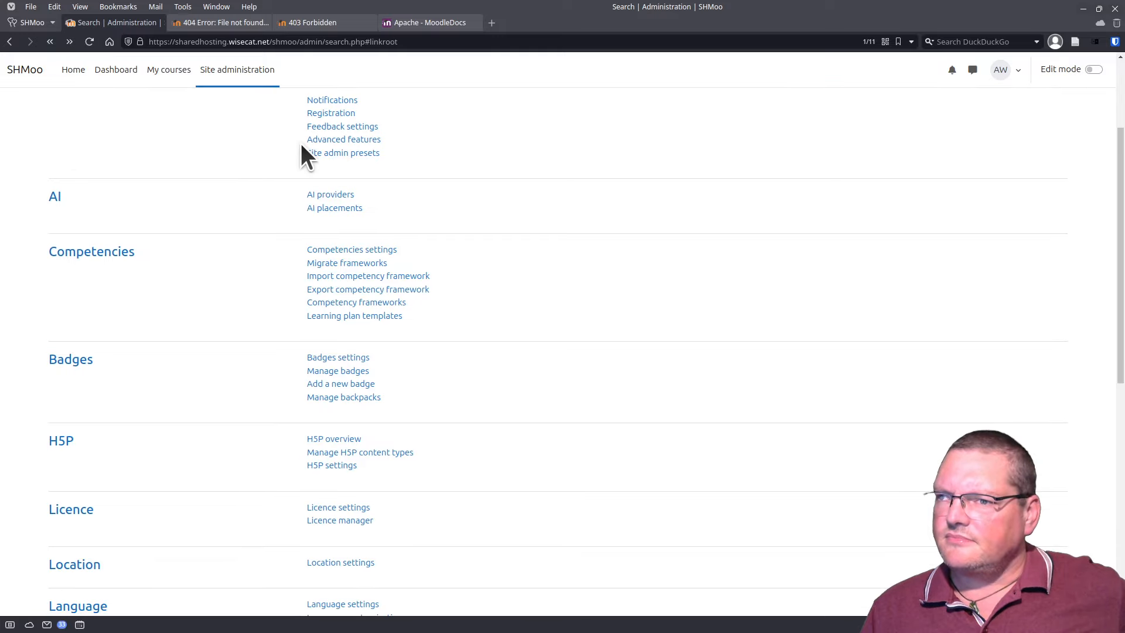
pyautogui.scroll(2, 316, 193)
pyautogui.click(332, 241)
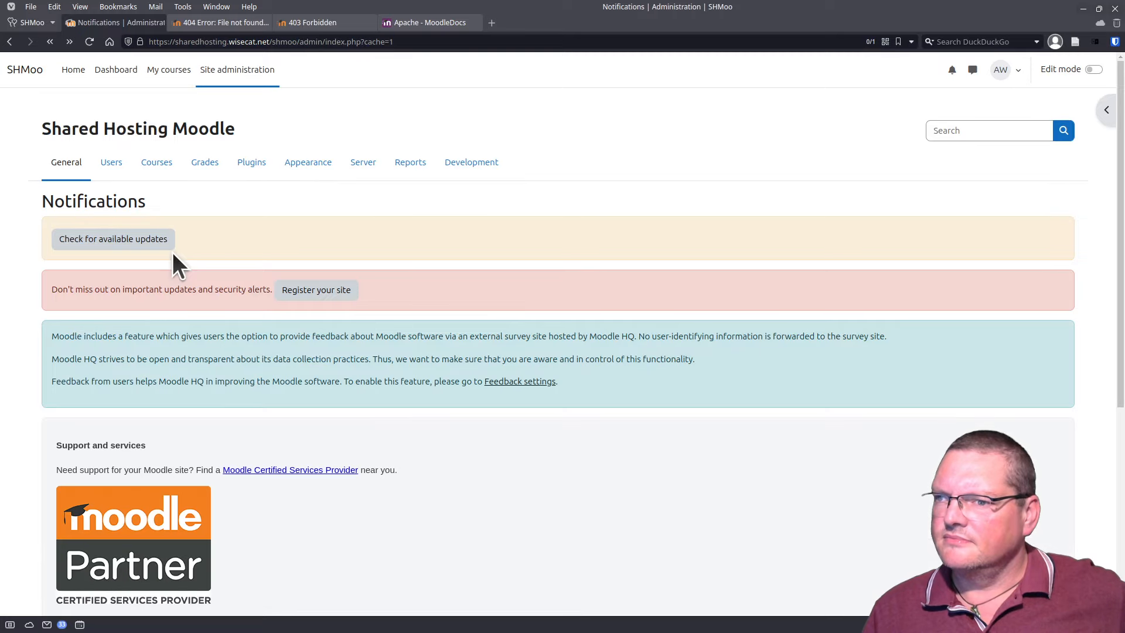
pyautogui.scroll(-5, 172, 252)
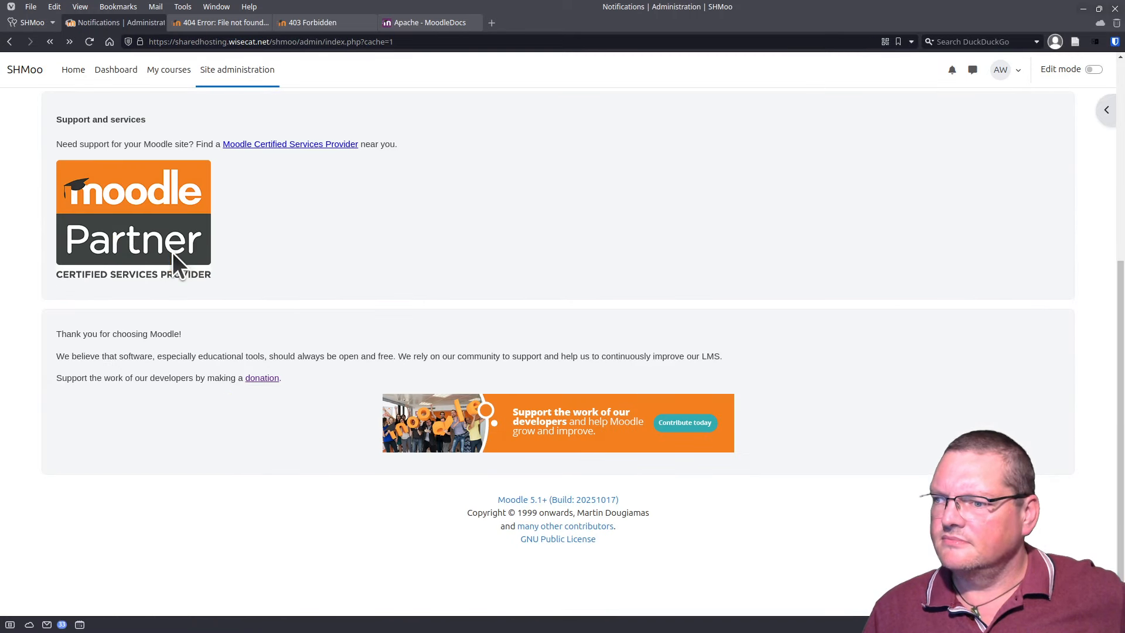
pyautogui.scroll(5, 172, 251)
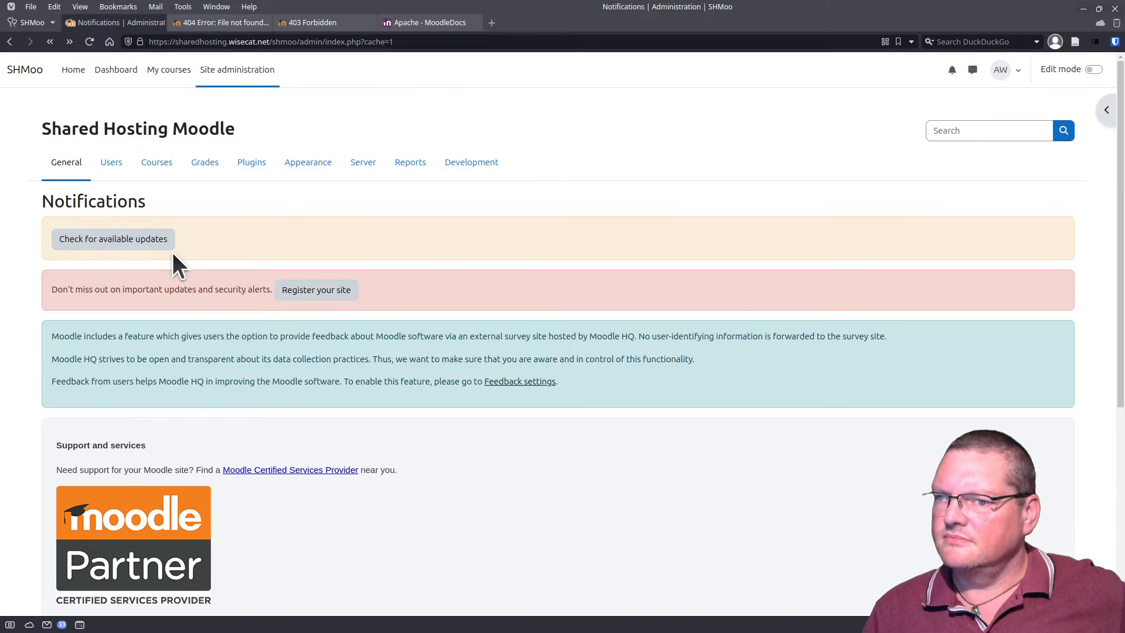
pyautogui.click(142, 241)
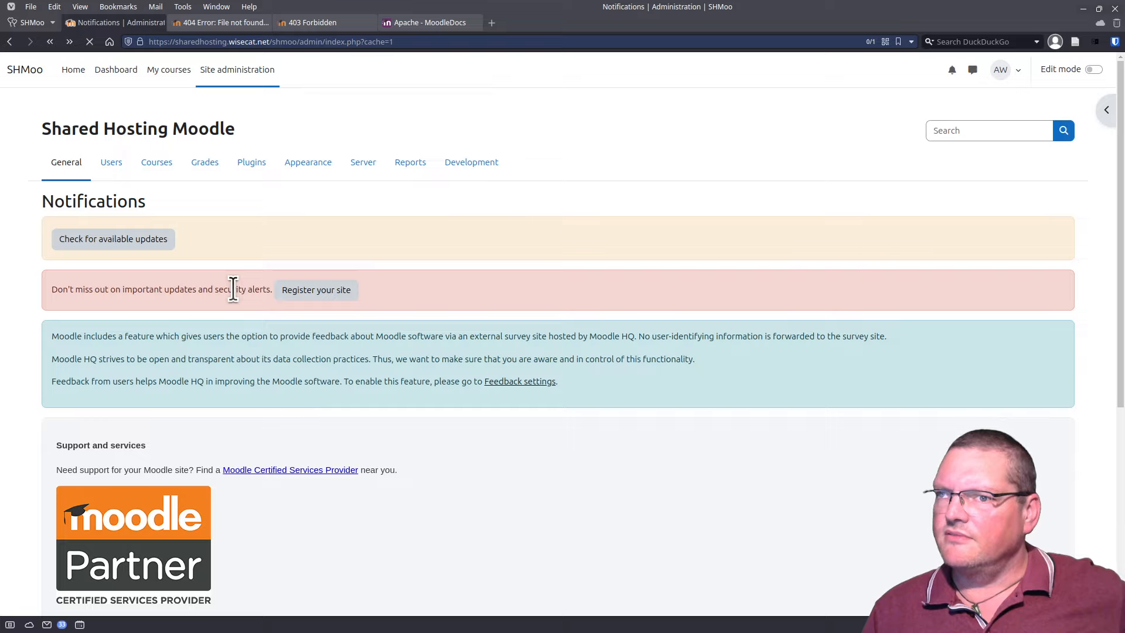